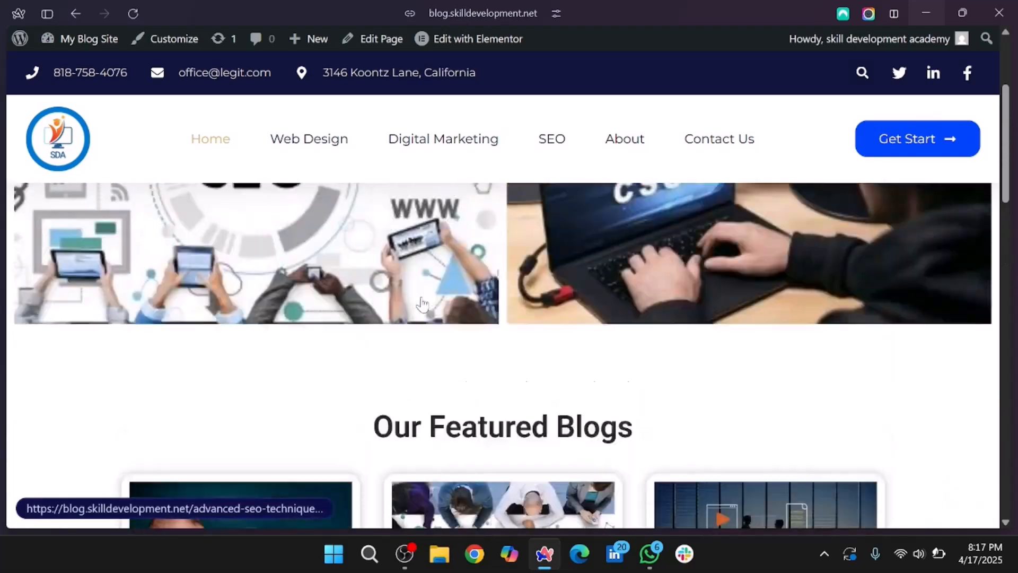
- Look over the blog homepage down to its footer and open the site's admin dashboard
scroll(422, 305, "down", 4)
scroll(421, 305, "down", 8)
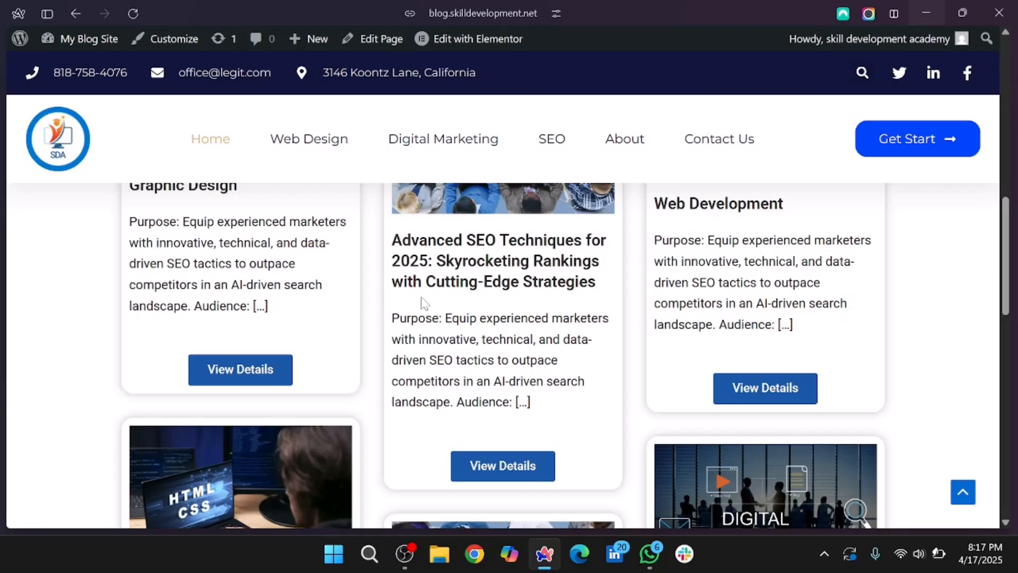
scroll(423, 303, "down", 10)
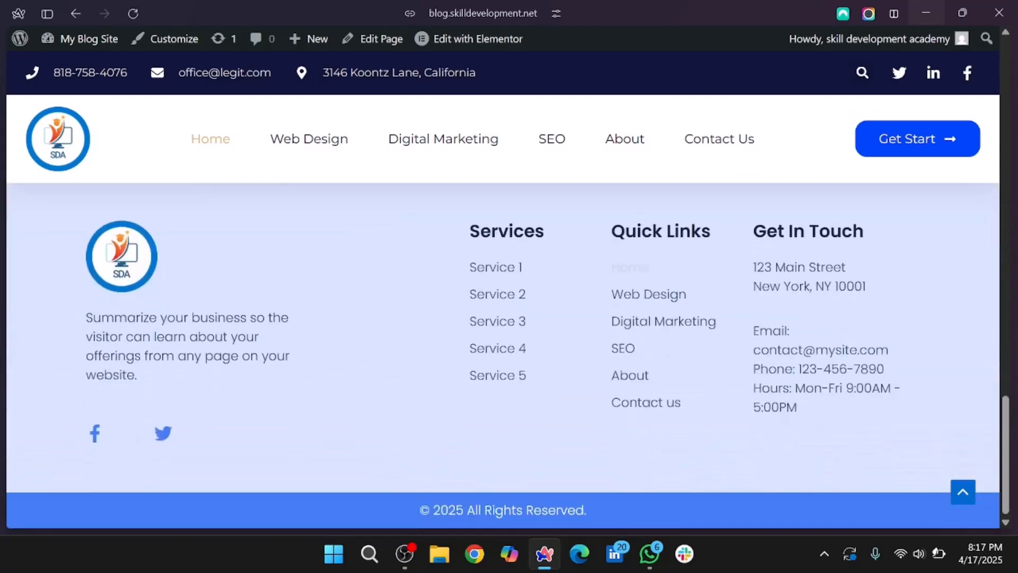
mouse_move(1, 166)
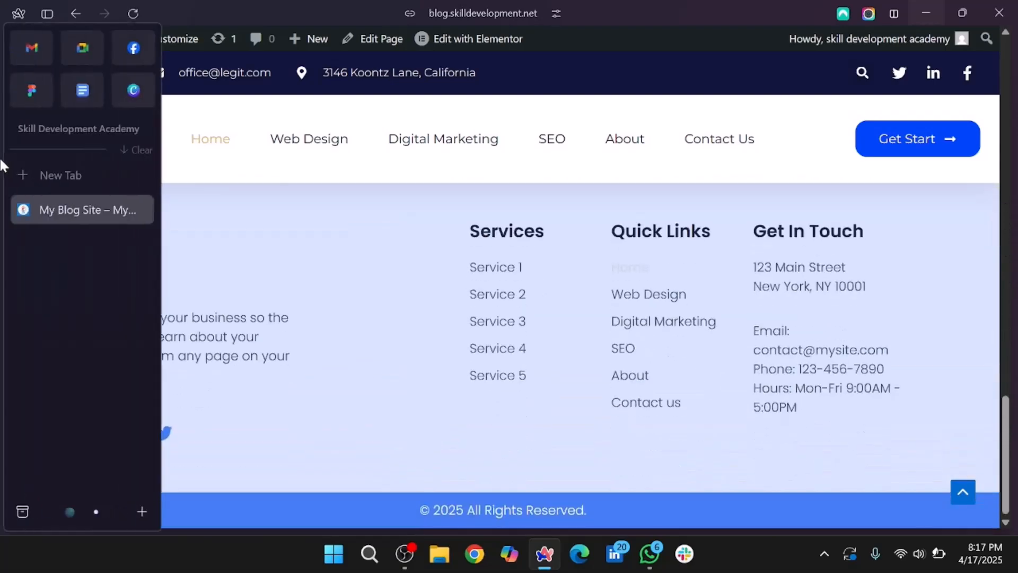
mouse_move(84, 48)
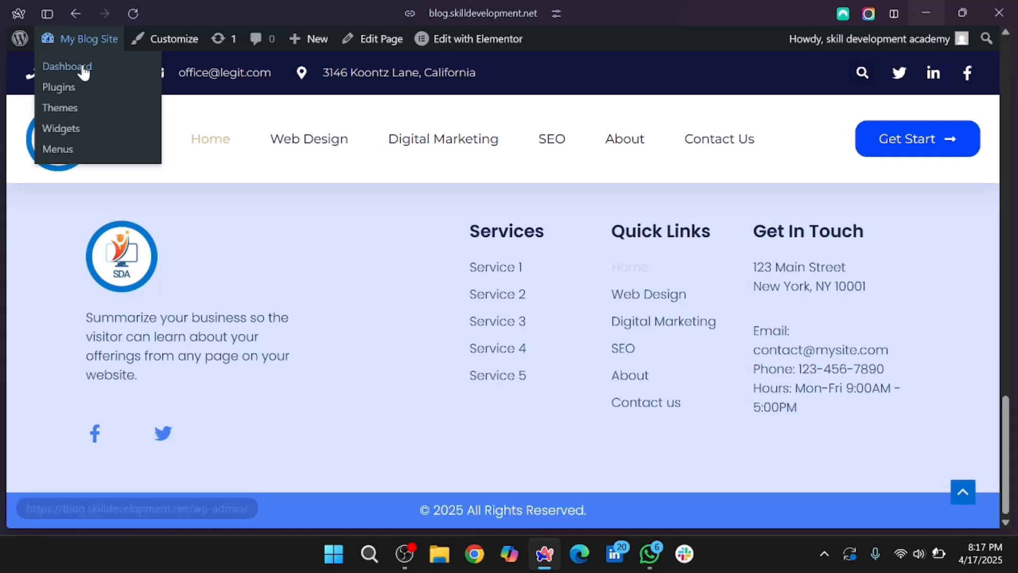
left_click(82, 64)
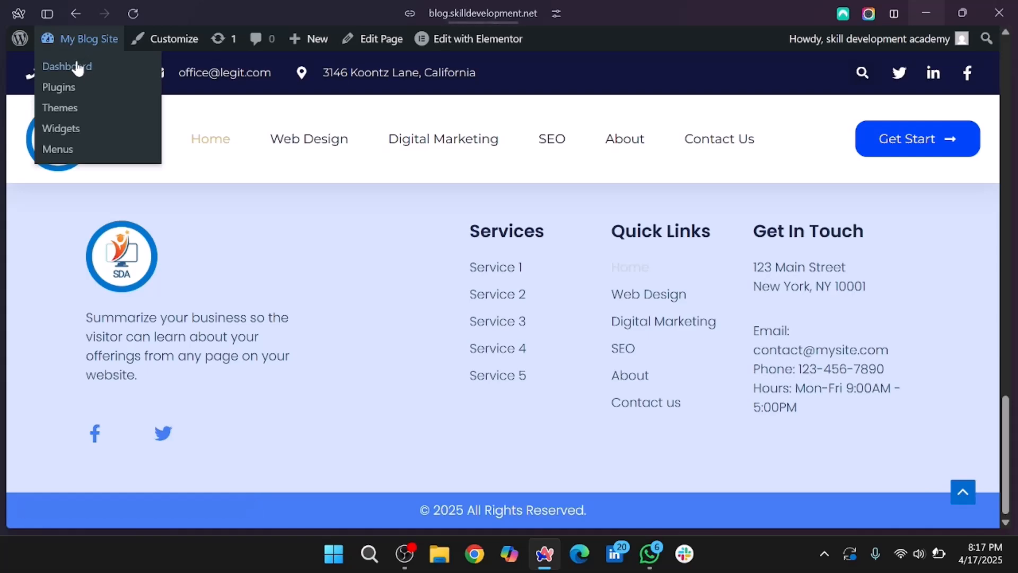
- Open the permalink settings and review the available permalink structures
scroll(50, 446, "down", 9)
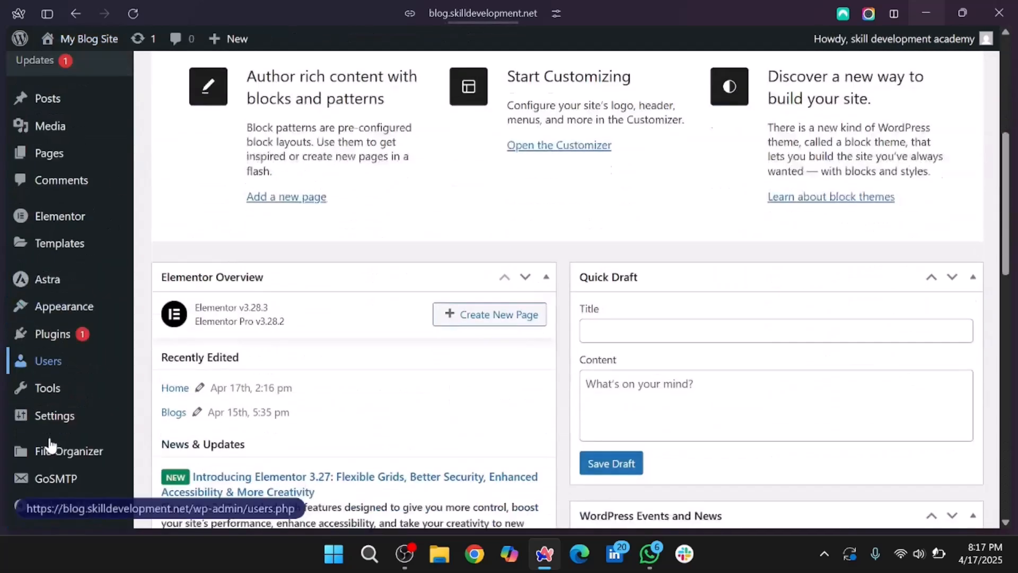
scroll(50, 445, "down", 1)
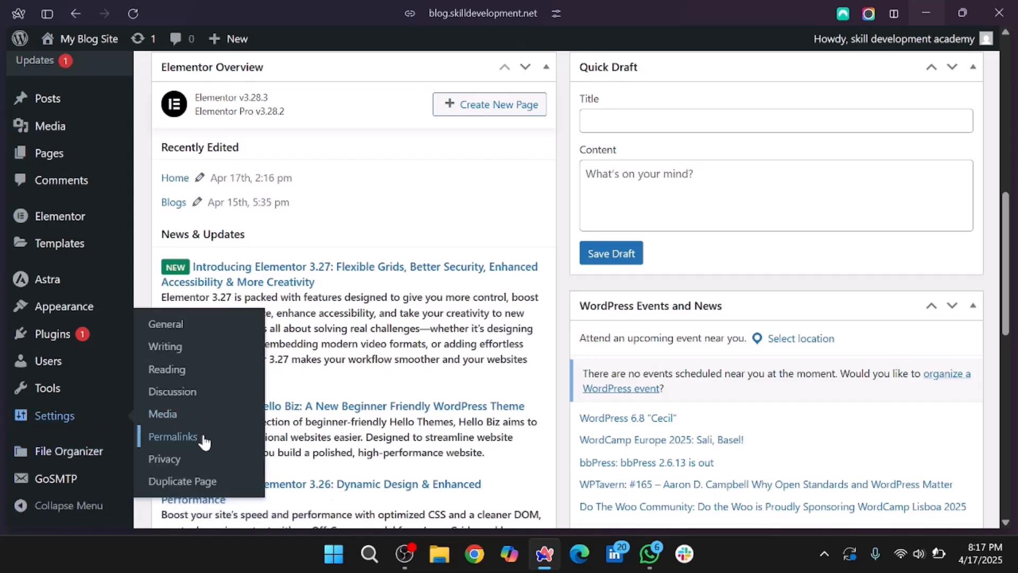
left_click(204, 435)
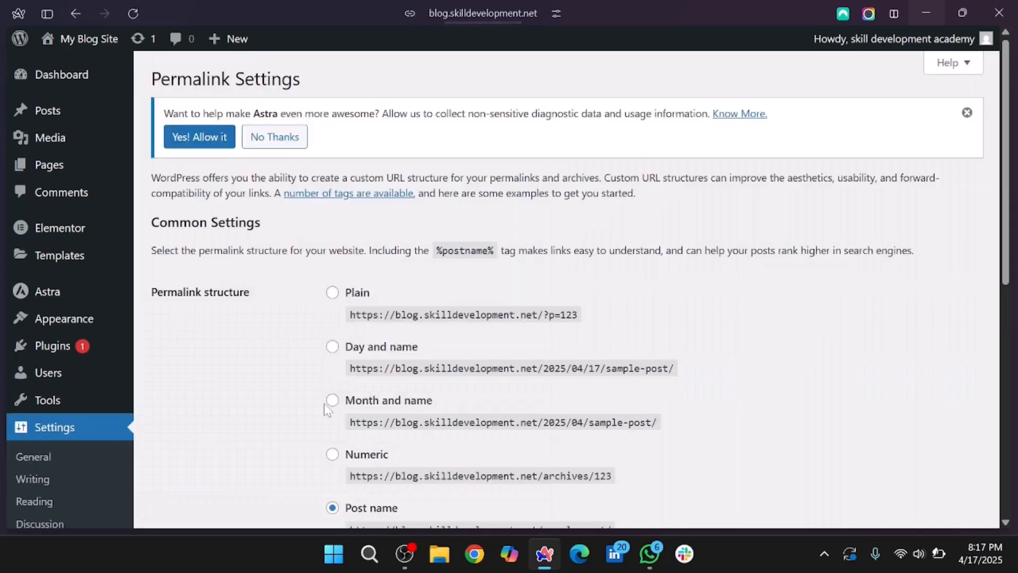
scroll(372, 400, "down", 3)
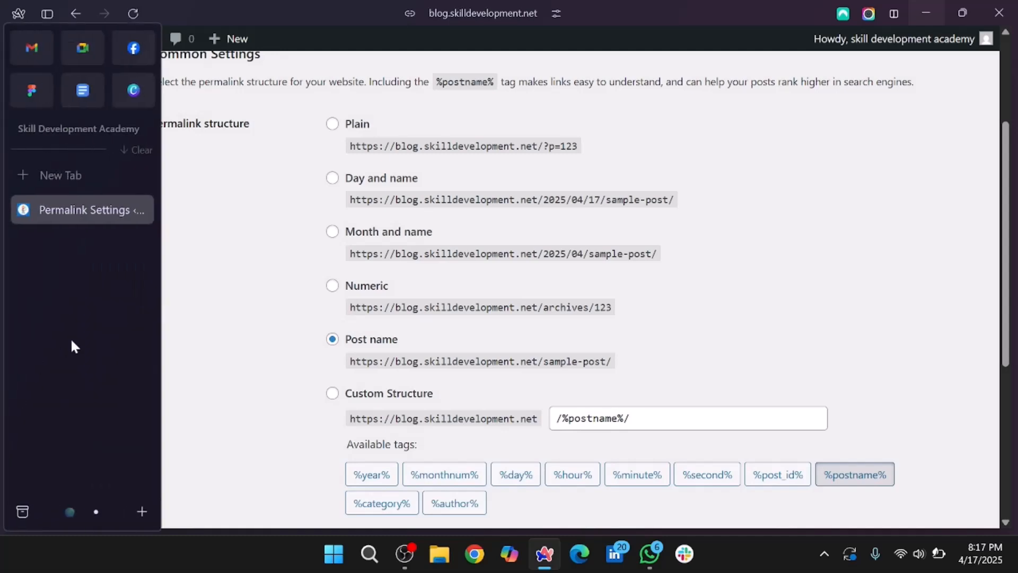
scroll(74, 287, "up", 2)
scroll(75, 286, "up", 1)
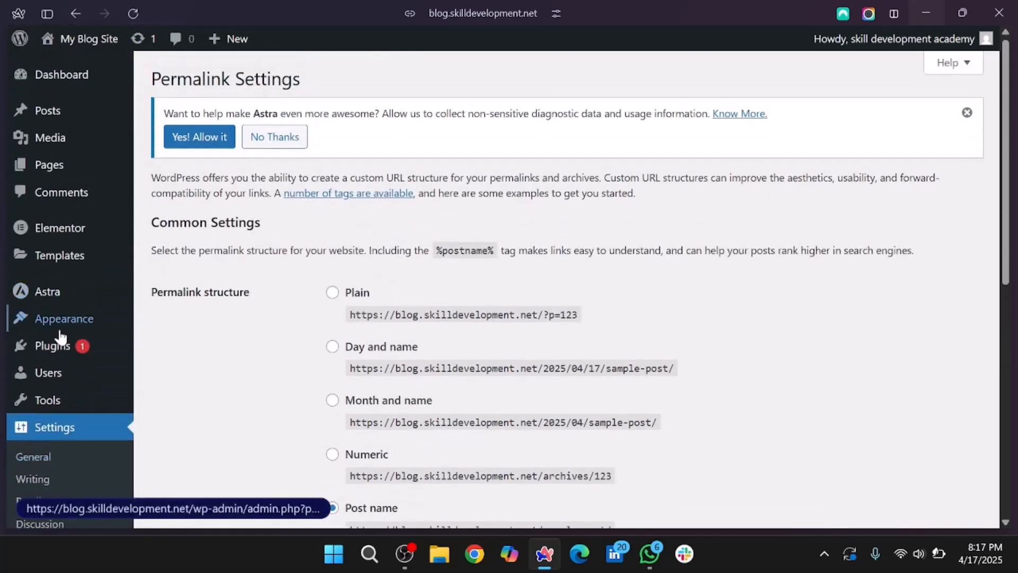
- Go to the page for adding new plugins and search for "woocommerce"
mouse_move(69, 345)
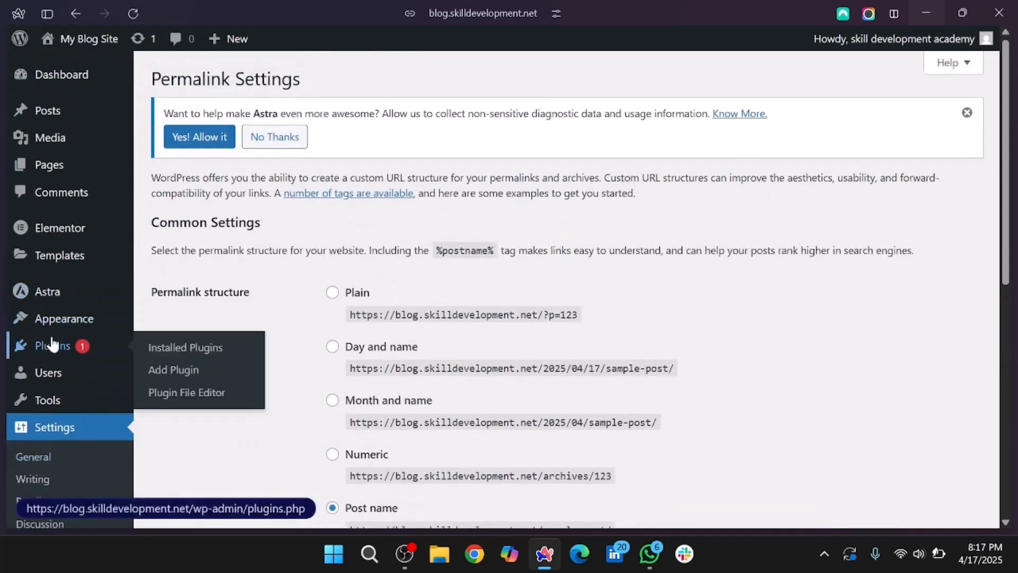
left_click(180, 368)
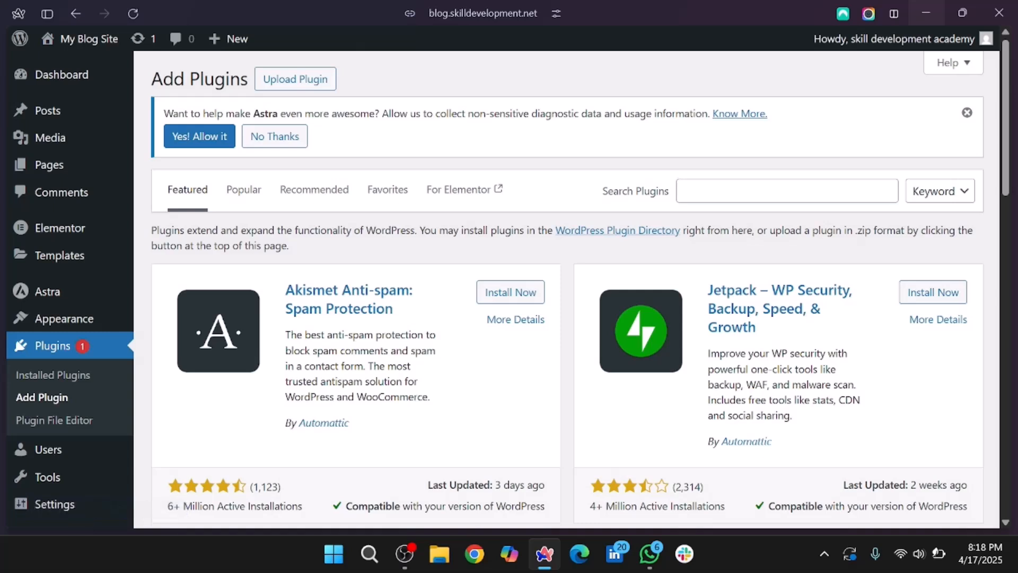
left_click(772, 191)
type("woocommerce")
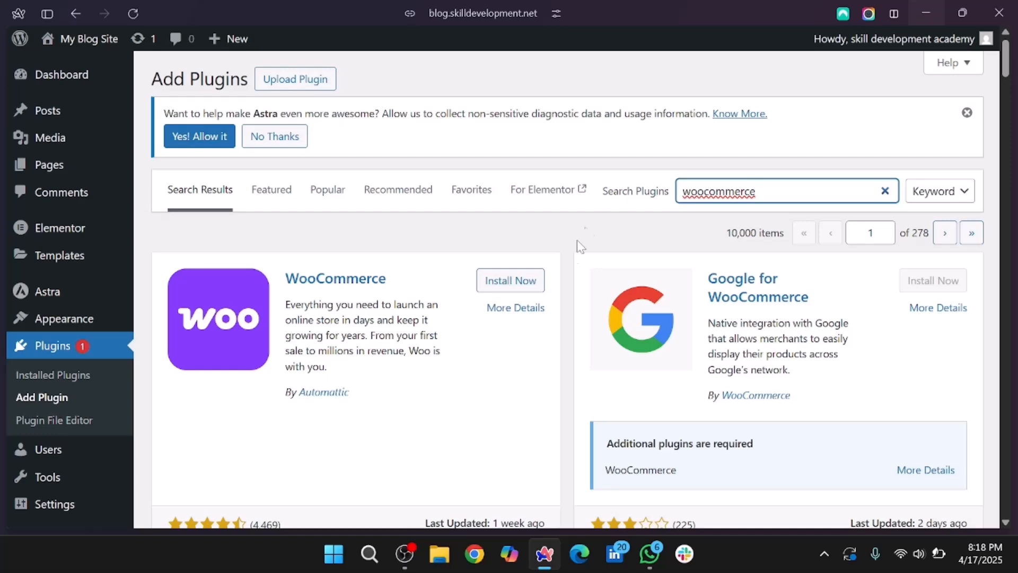
- Look through the search results and install the WooCommerce plugin by Automattic
scroll(337, 372, "down", 1)
scroll(339, 375, "down", 4)
scroll(339, 375, "down", 9)
scroll(340, 375, "down", 8)
scroll(340, 375, "down", 3)
left_click(522, 287)
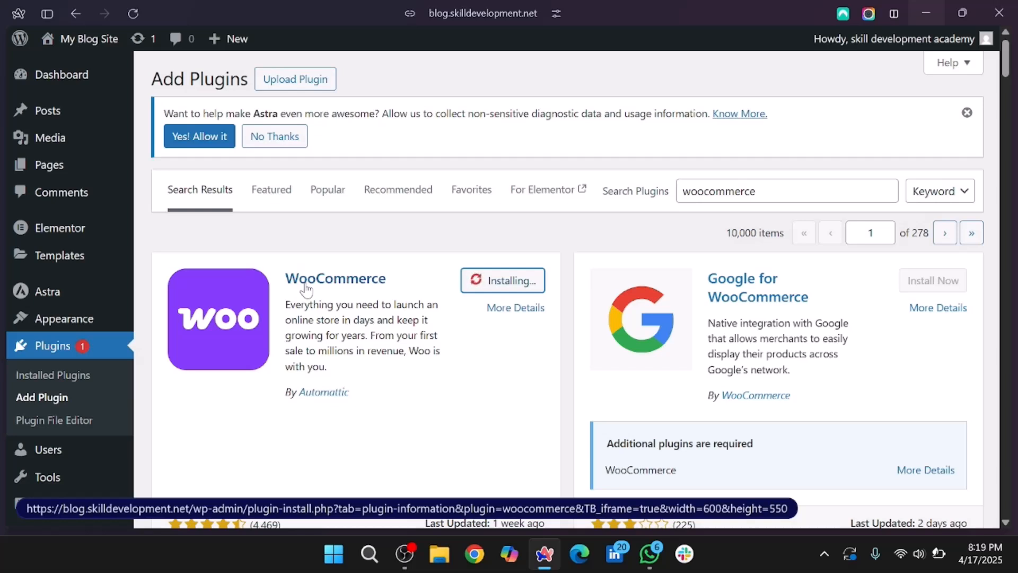
- Browse the other WooCommerce-related plugins in the search results
scroll(631, 295, "down", 3)
scroll(737, 297, "down", 10)
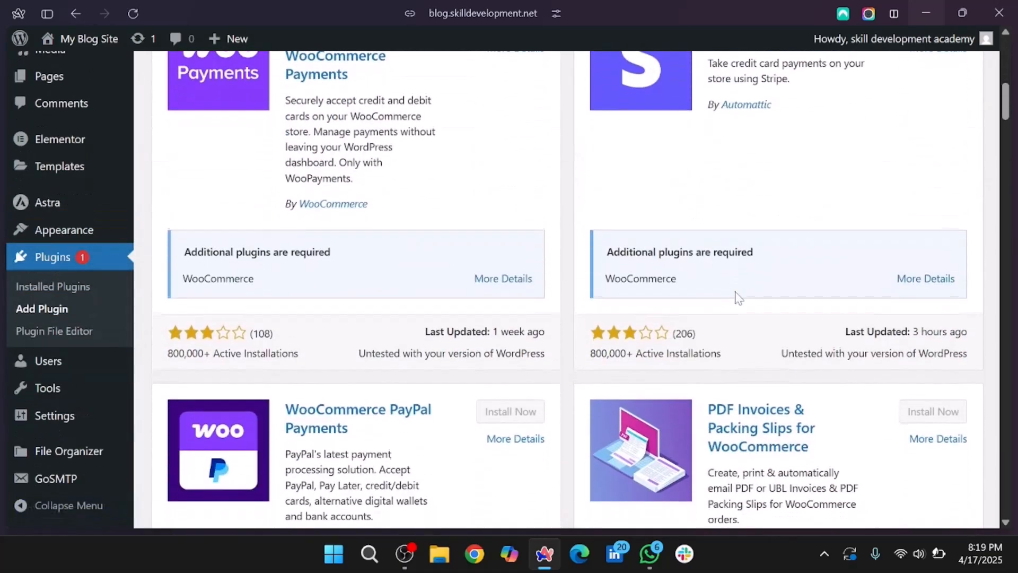
scroll(738, 297, "down", 10)
scroll(737, 298, "down", 10)
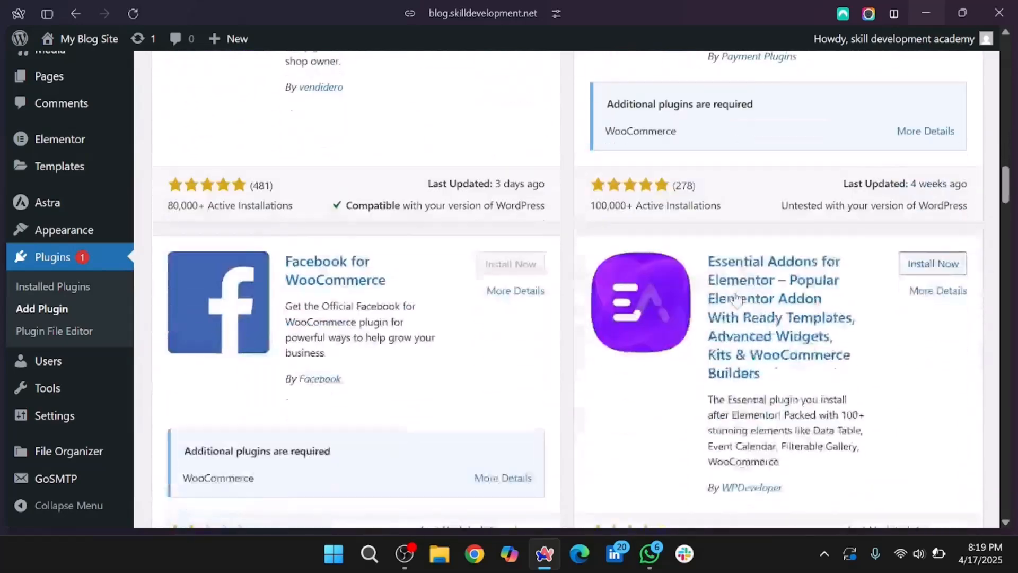
scroll(737, 299, "down", 7)
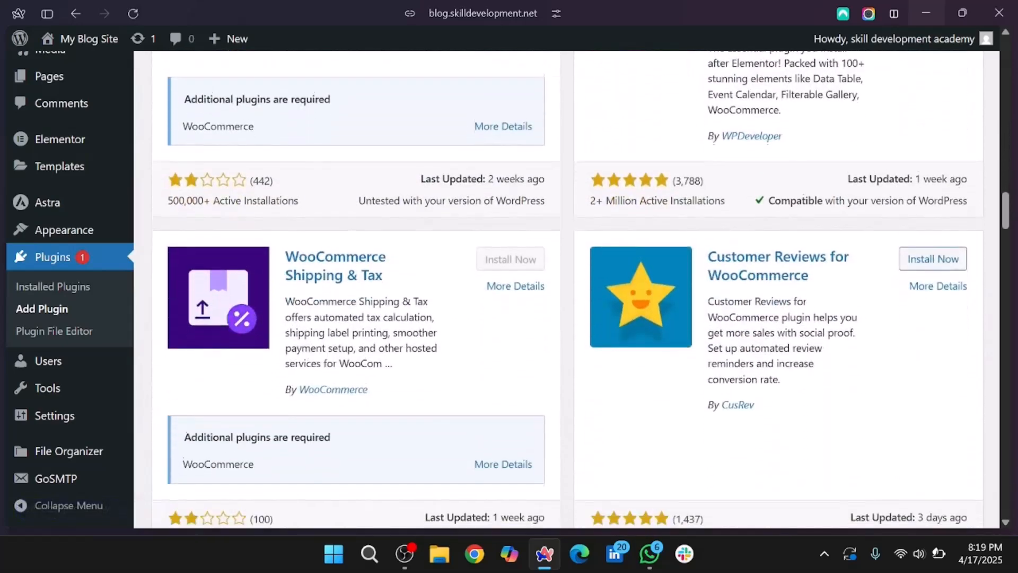
scroll(738, 298, "down", 1)
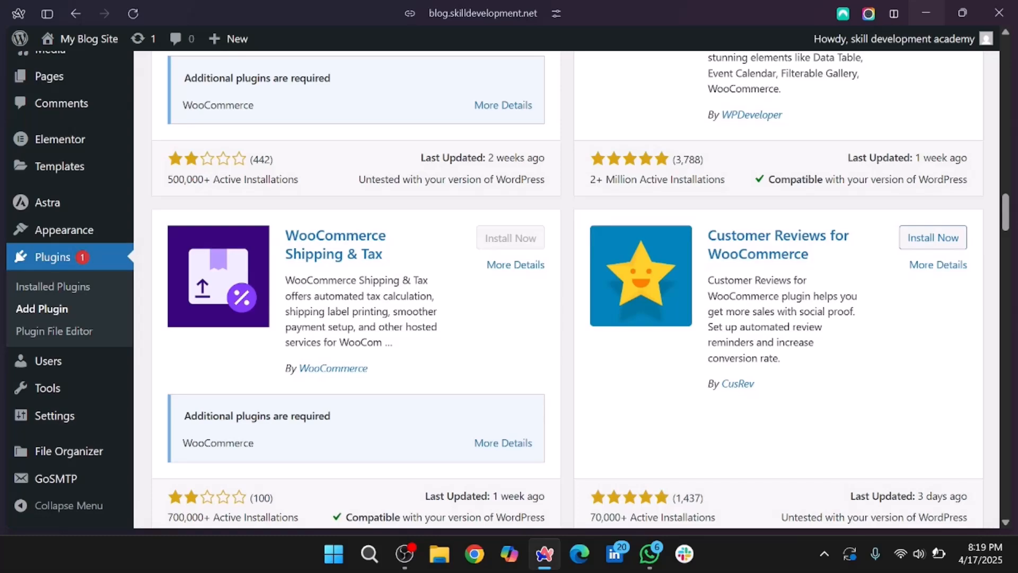
scroll(738, 299, "up", 20)
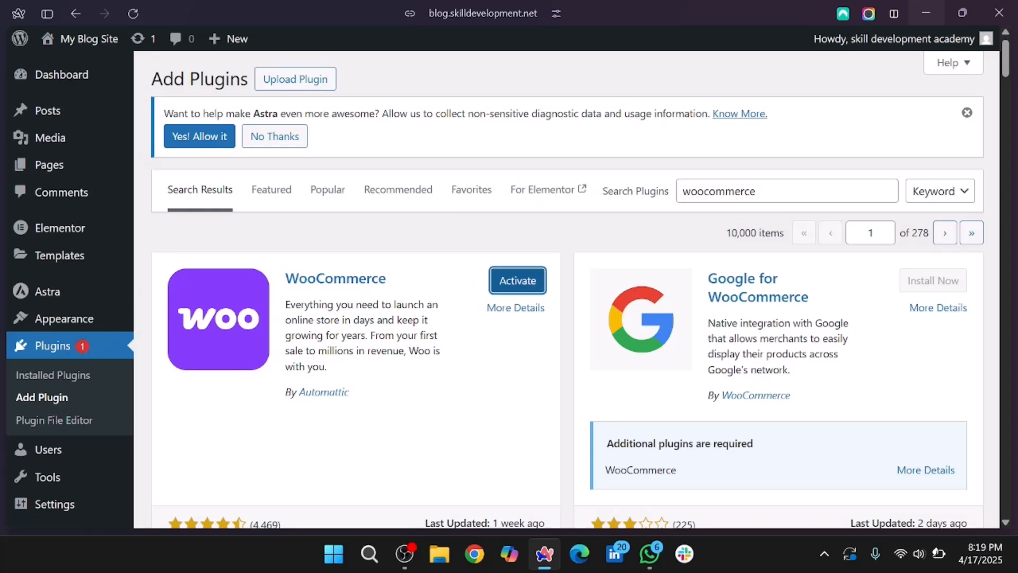
- Activate the newly installed WooCommerce plugin
left_click(544, 286)
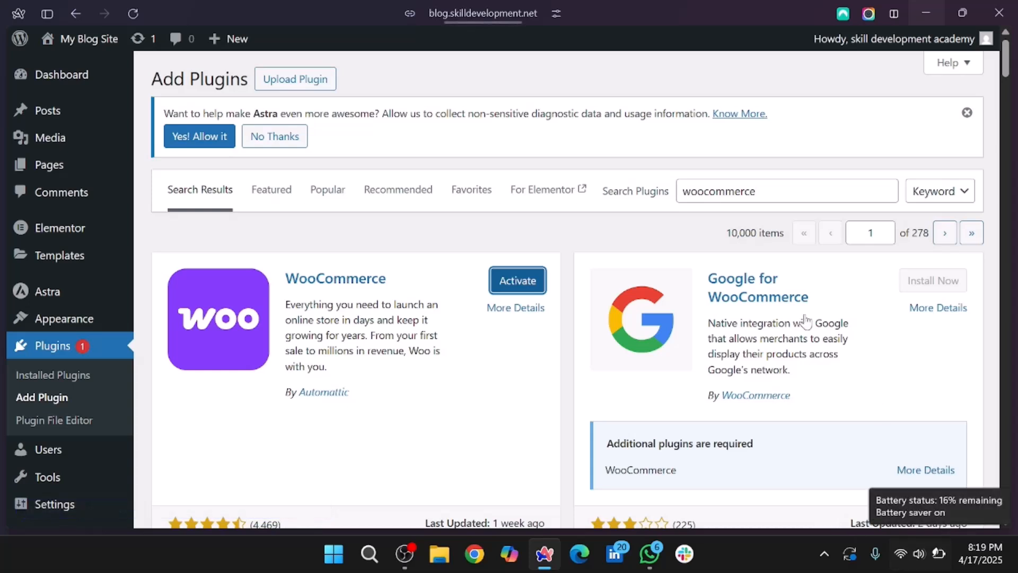
left_click(919, 555)
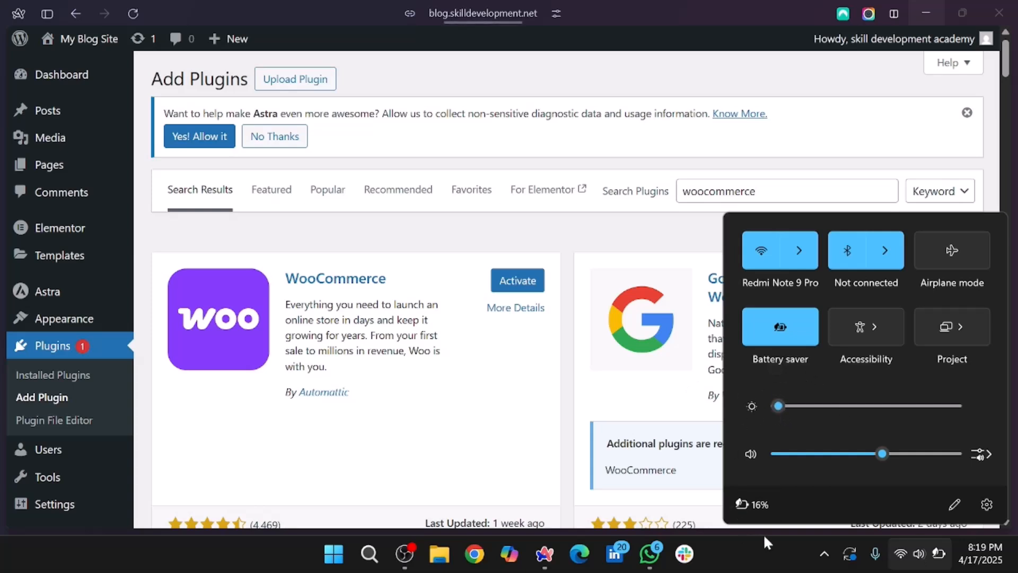
left_click(775, 548)
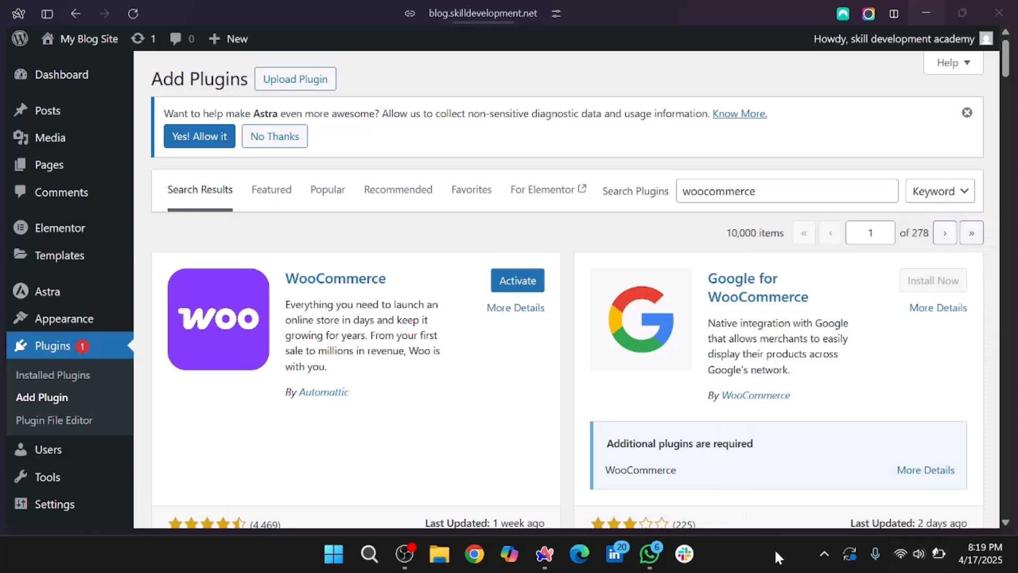
left_click(514, 279)
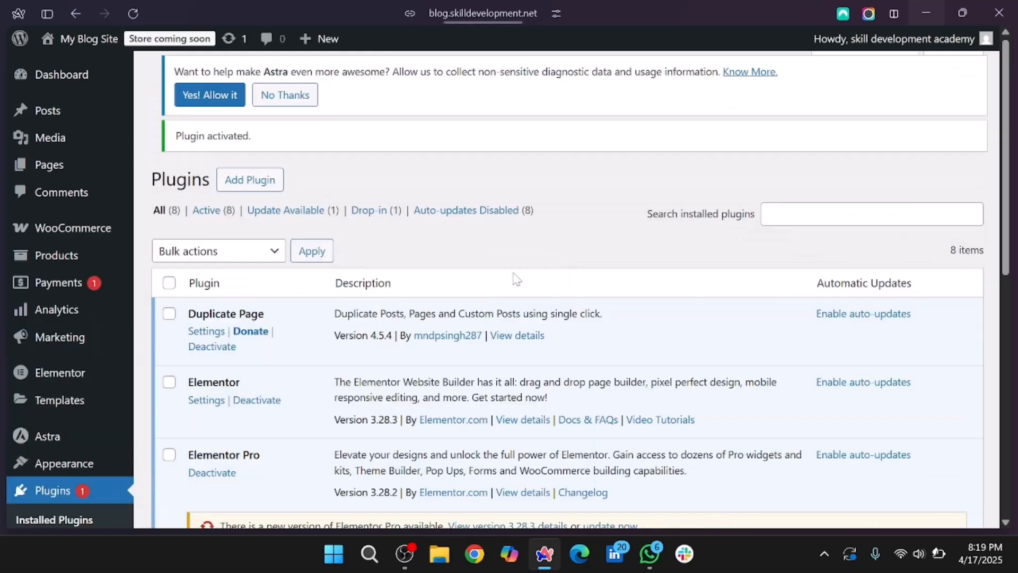
- Examine the installed plugins list and the WooCommerce entries in the admin navigation
scroll(292, 334, "down", 10)
scroll(292, 334, "up", 10)
scroll(106, 315, "up", 1)
scroll(13, 356, "down", 5)
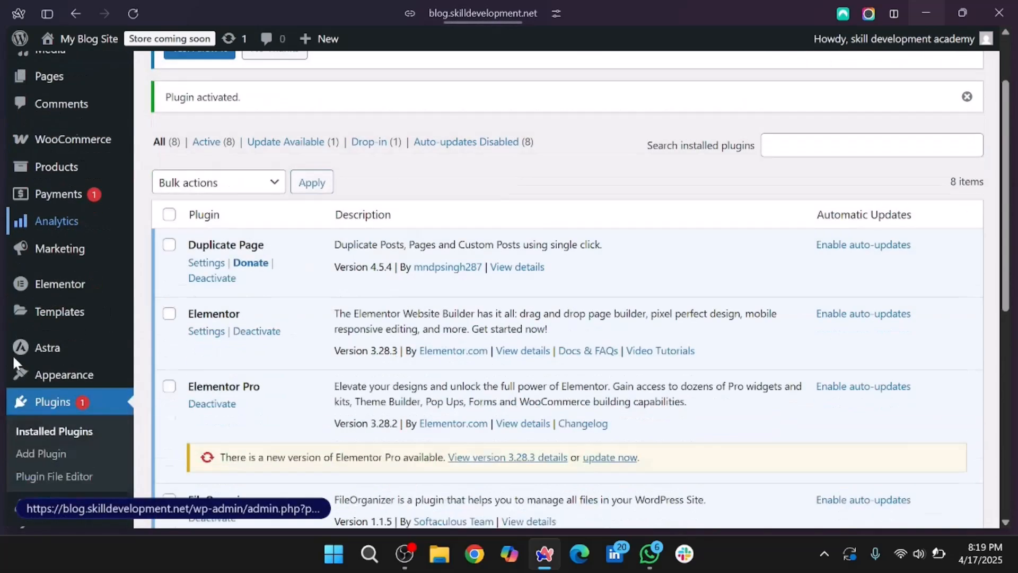
scroll(13, 355, "up", 5)
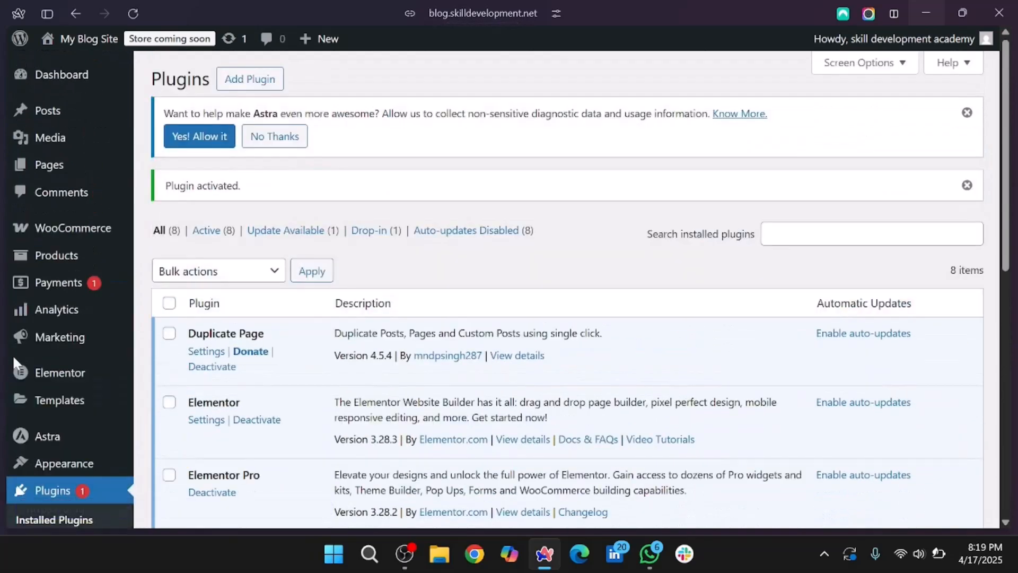
scroll(371, 250, "down", 2)
scroll(370, 247, "up", 2)
scroll(370, 247, "down", 3)
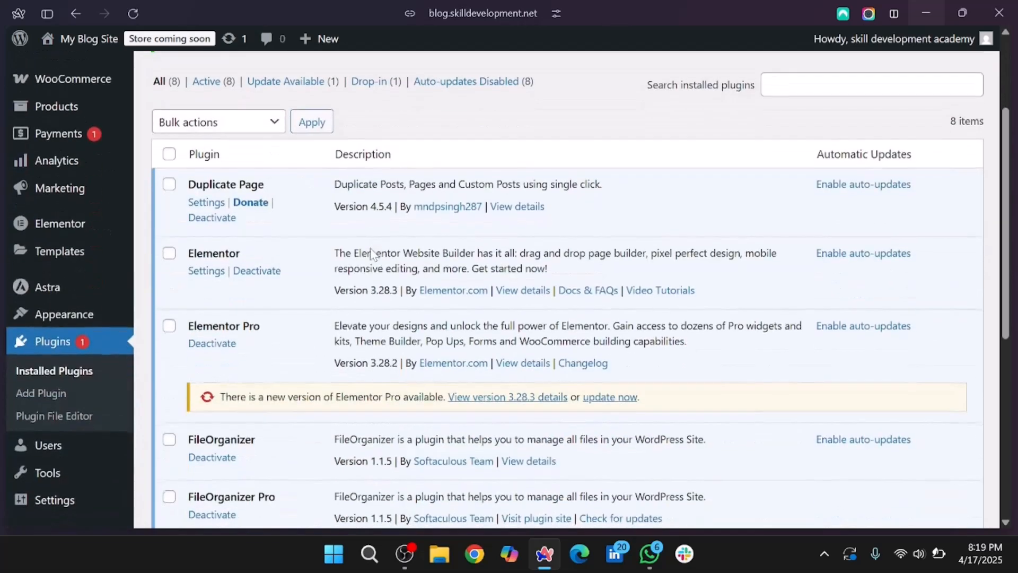
- Open the WooCommerce home page and skip its guided store setup
mouse_move(69, 79)
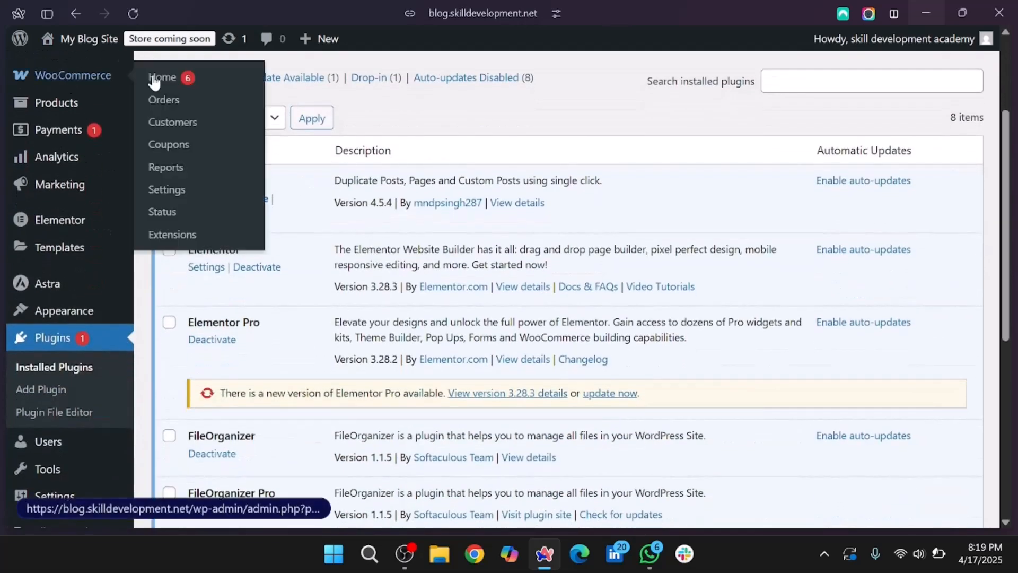
left_click(173, 82)
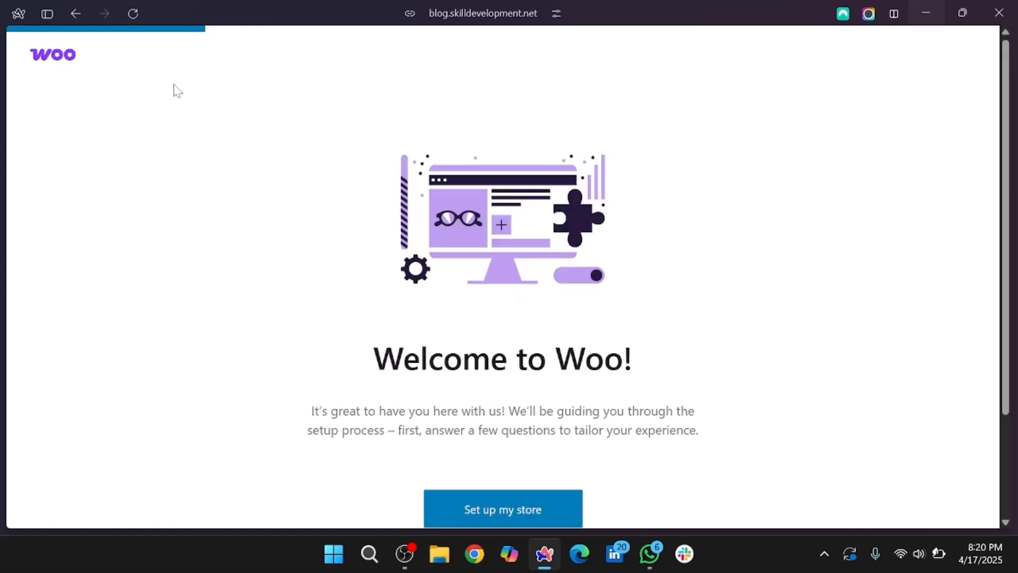
scroll(268, 109, "down", 2)
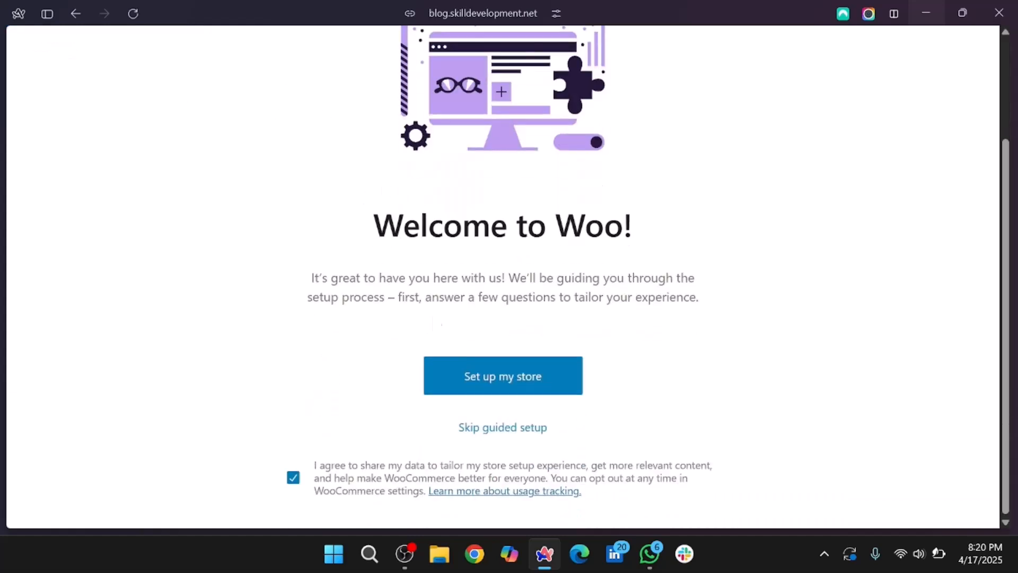
left_click(512, 438)
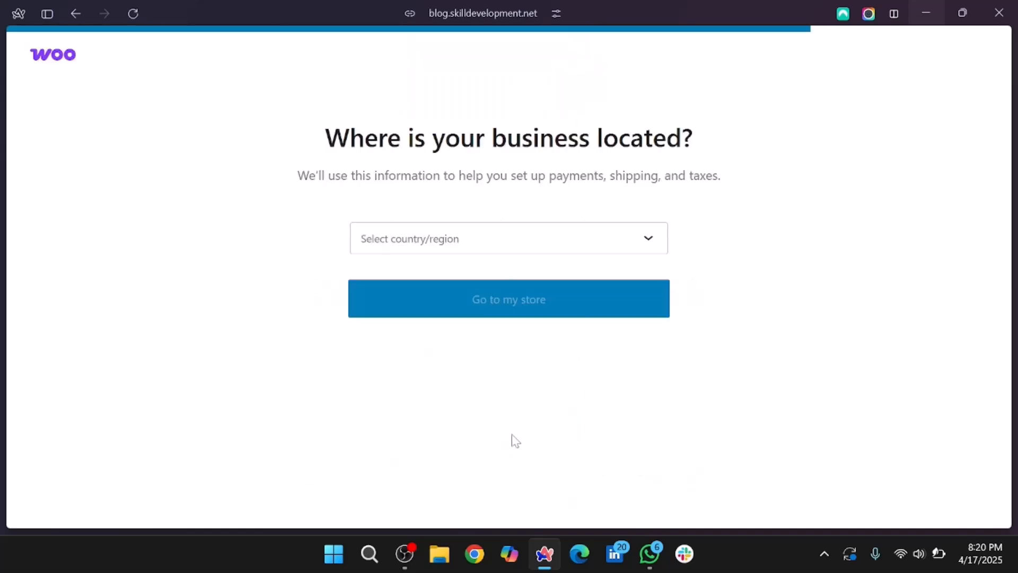
- Set the store's business location to Bangladesh — Bagerhat
left_click(471, 244)
left_click(647, 238)
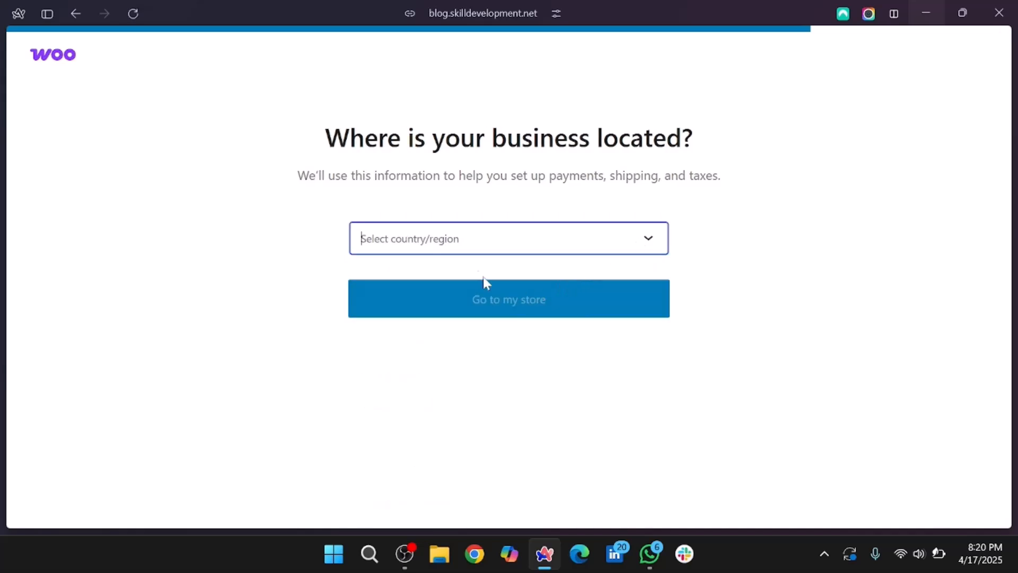
left_click(643, 240)
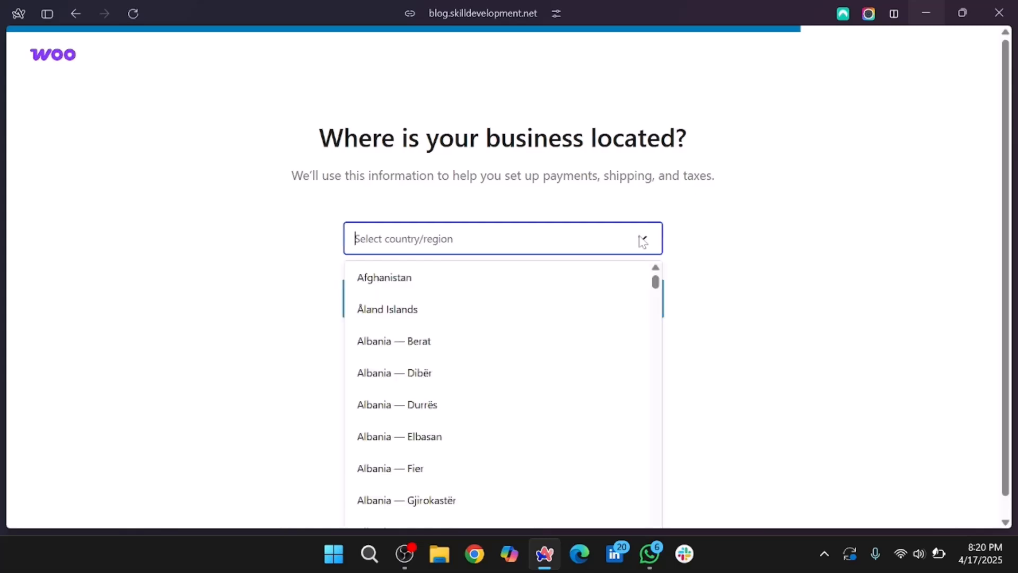
type("b")
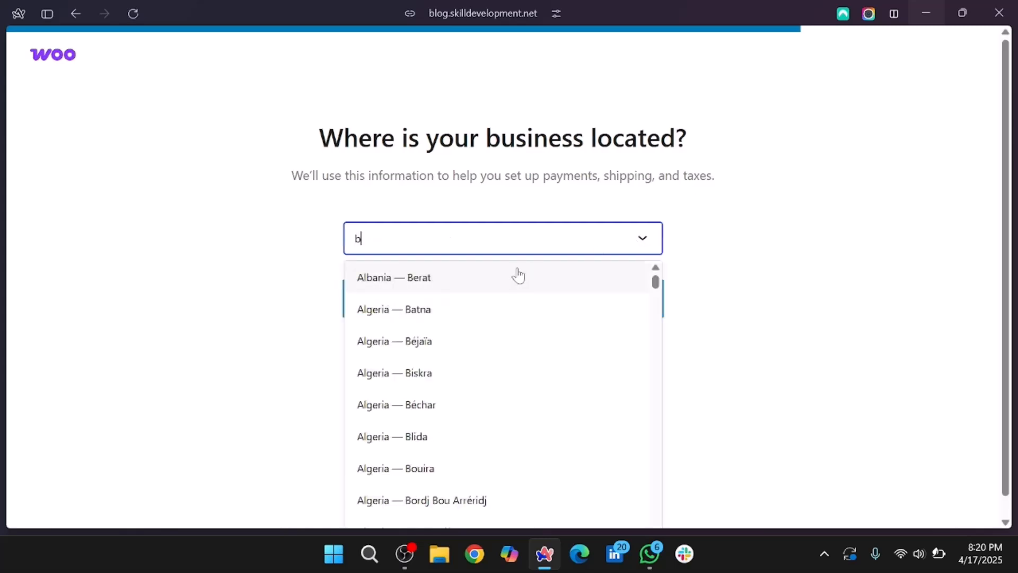
scroll(419, 451, "down", 2)
scroll(419, 455, "down", 5)
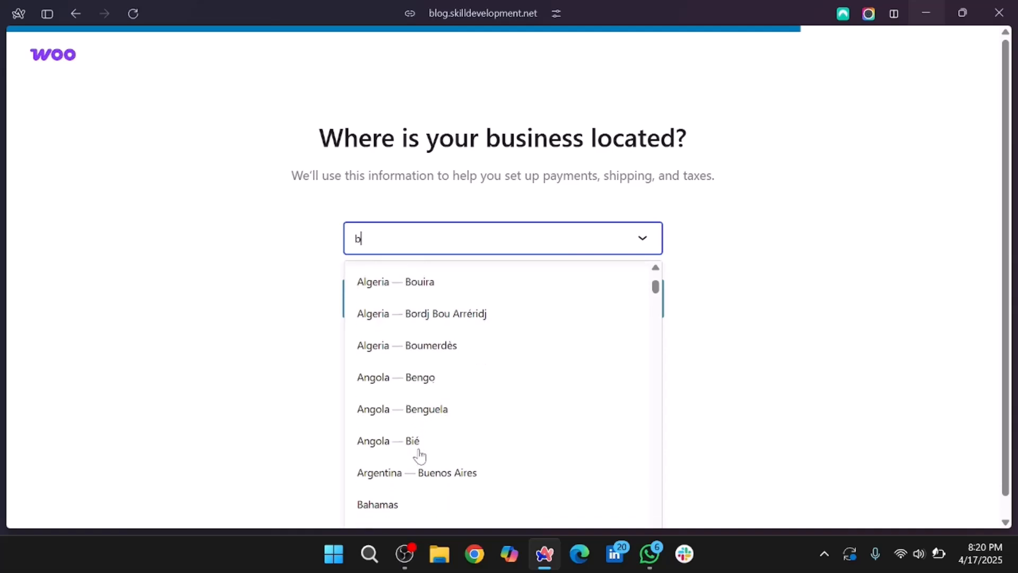
left_click(537, 433)
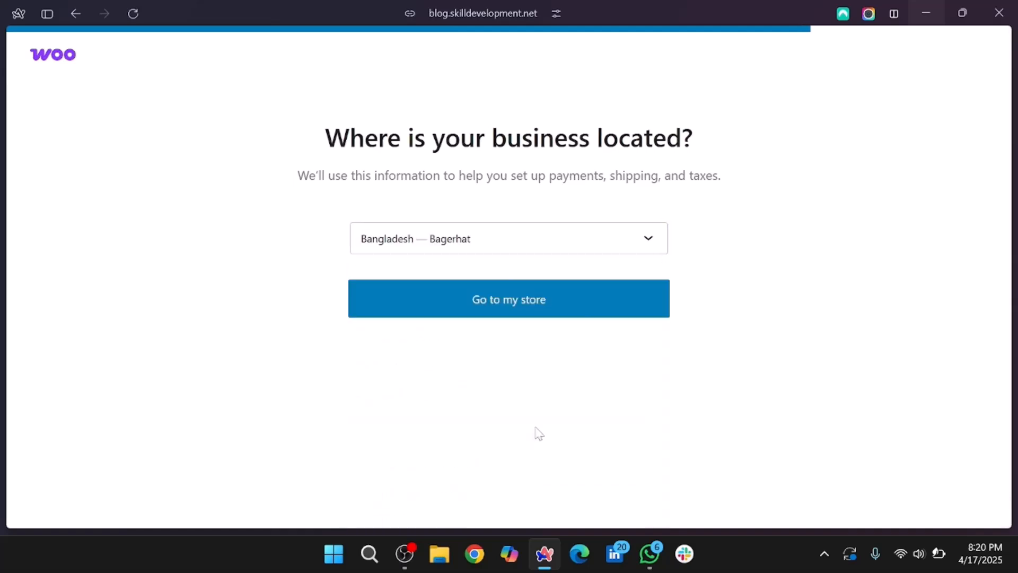
- Change the business location to Bangladesh — Dhaka and continue to the store
left_click(468, 244)
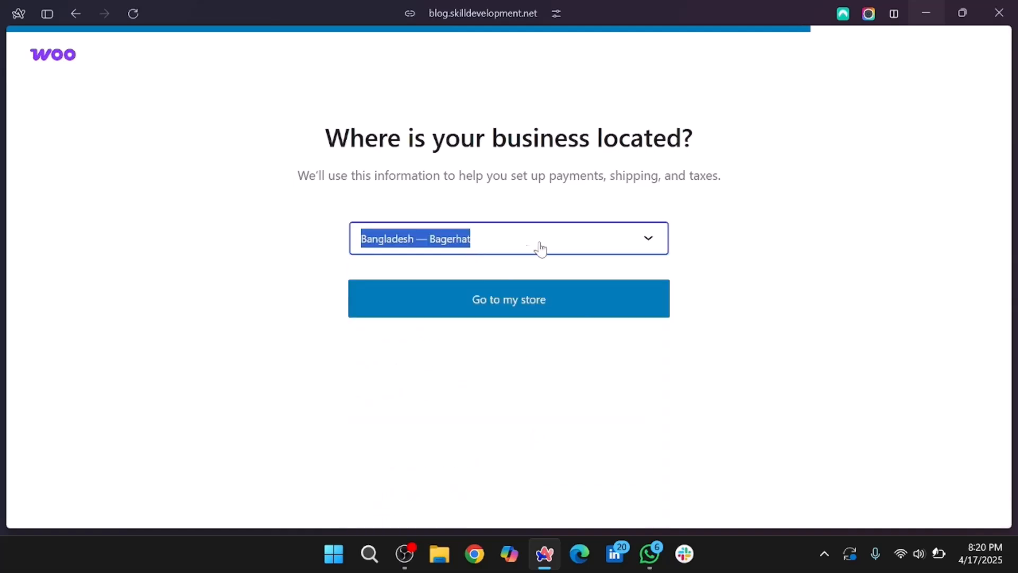
left_click(647, 239)
scroll(370, 452, "down", 2)
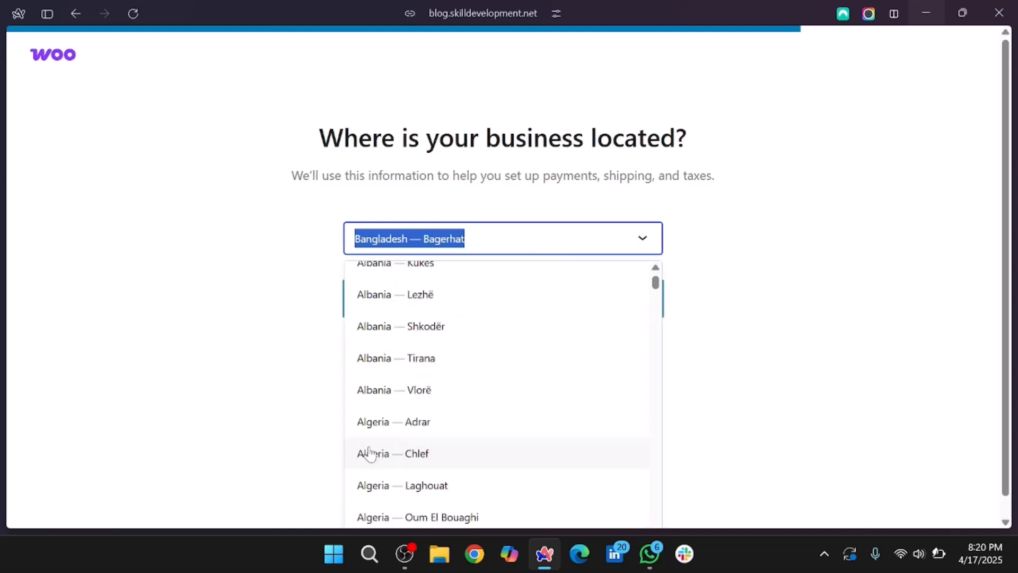
type("b")
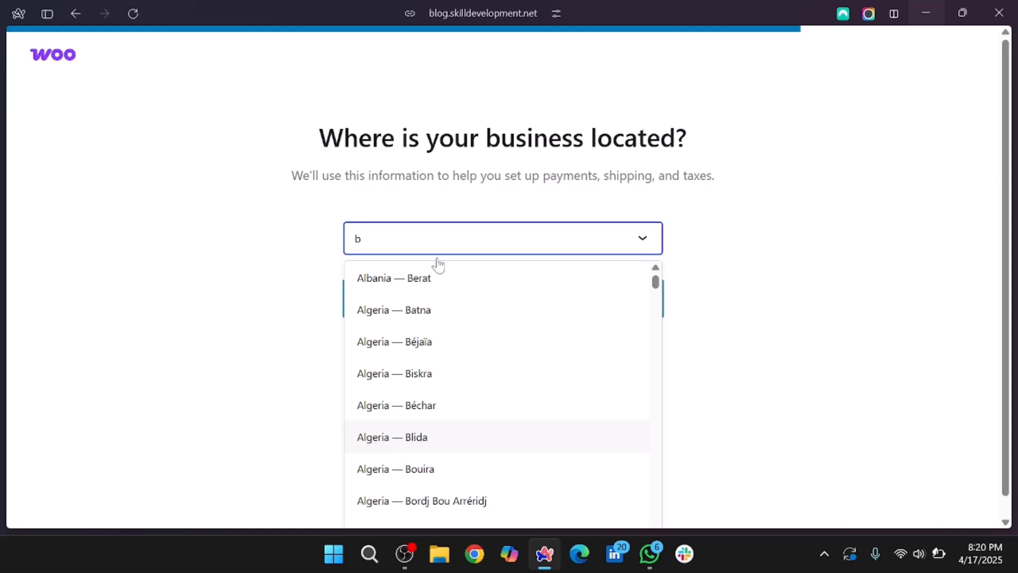
key("BackSpace")
type("dhaka")
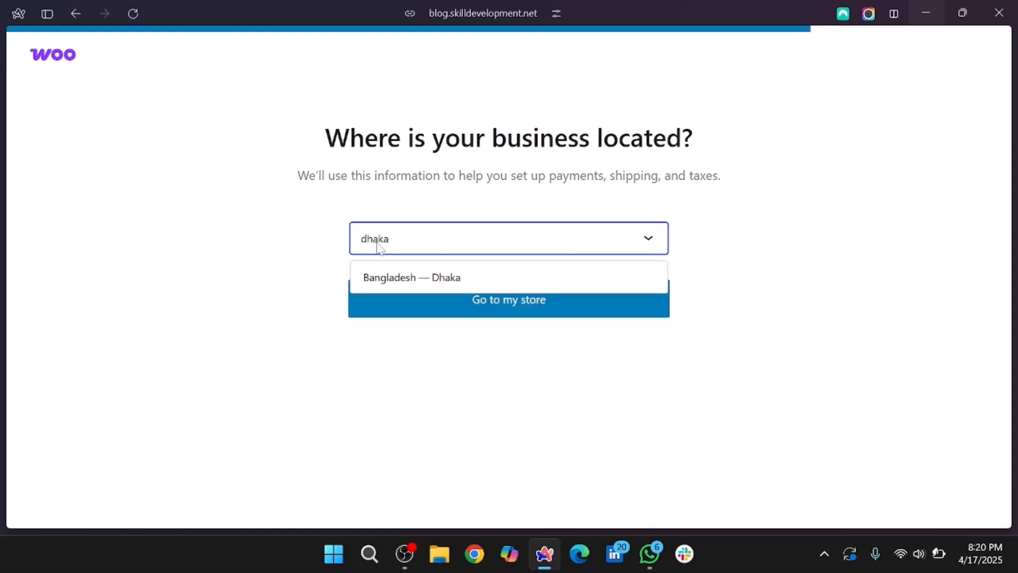
left_click(423, 279)
left_click(472, 301)
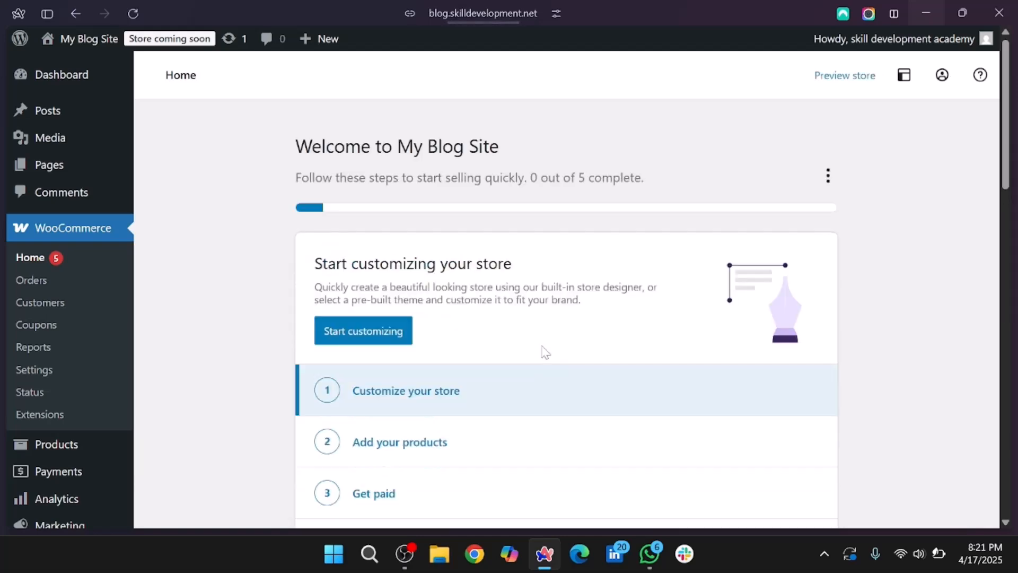
- Examine the store setup checklist and the WooCommerce and Products entries in the admin navigation
scroll(545, 353, "down", 2)
scroll(542, 352, "up", 1)
scroll(542, 352, "down", 1)
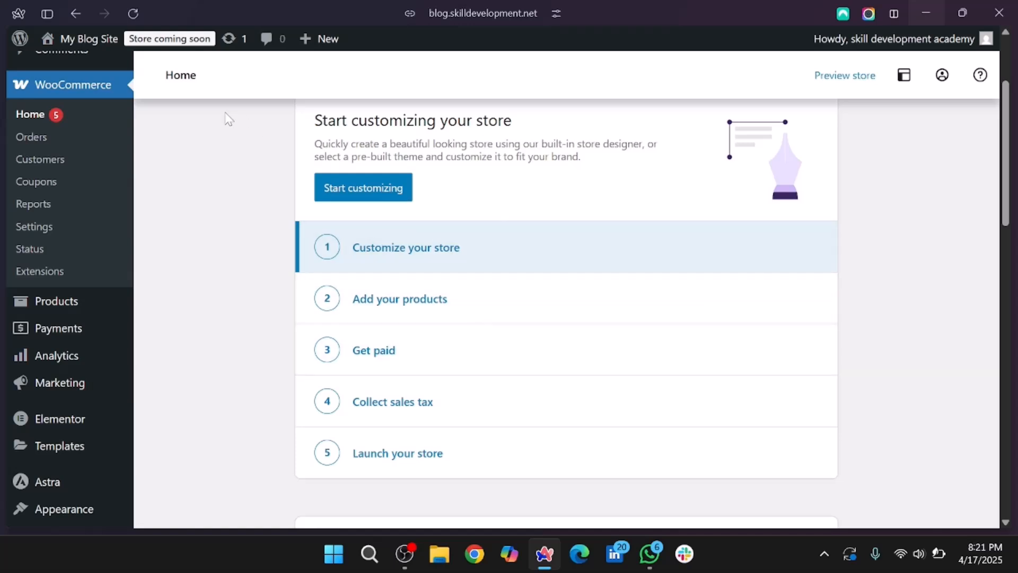
scroll(489, 343, "down", 1)
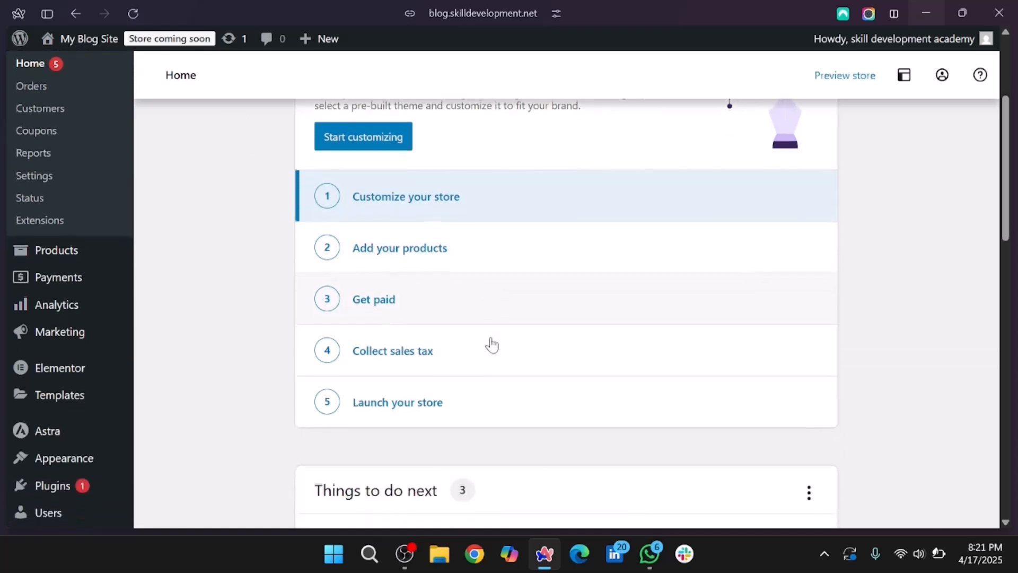
scroll(490, 344, "down", 1)
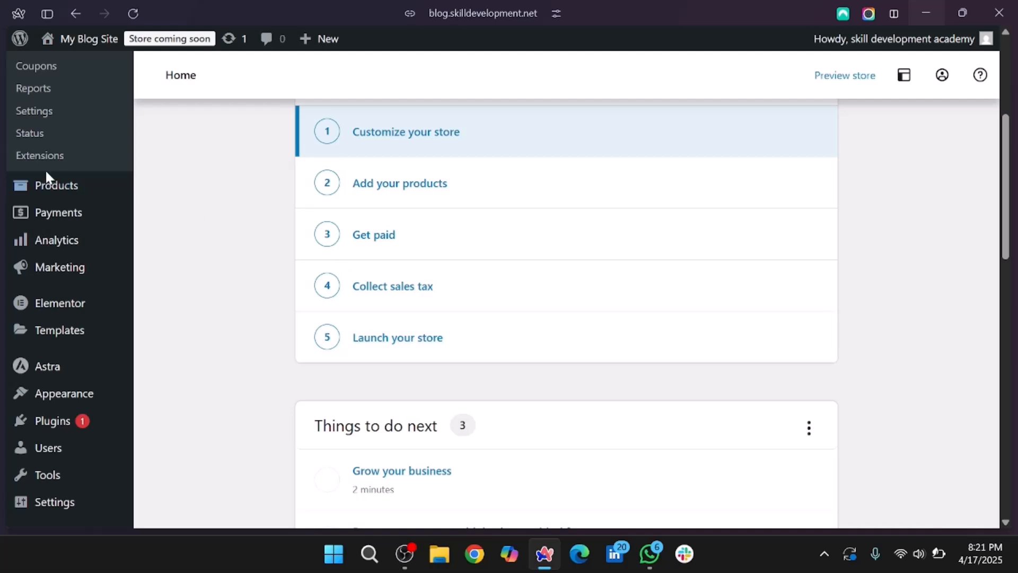
scroll(47, 313, "up", 3)
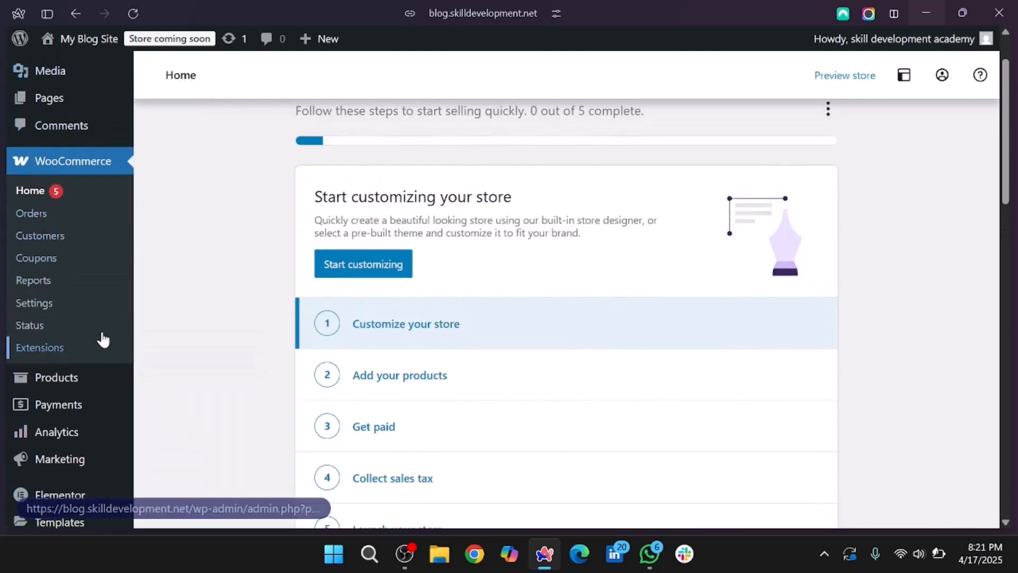
scroll(106, 328, "down", 2)
scroll(74, 265, "down", 1)
- Open the store's All Products page and review the product types offered for adding
mouse_move(68, 236)
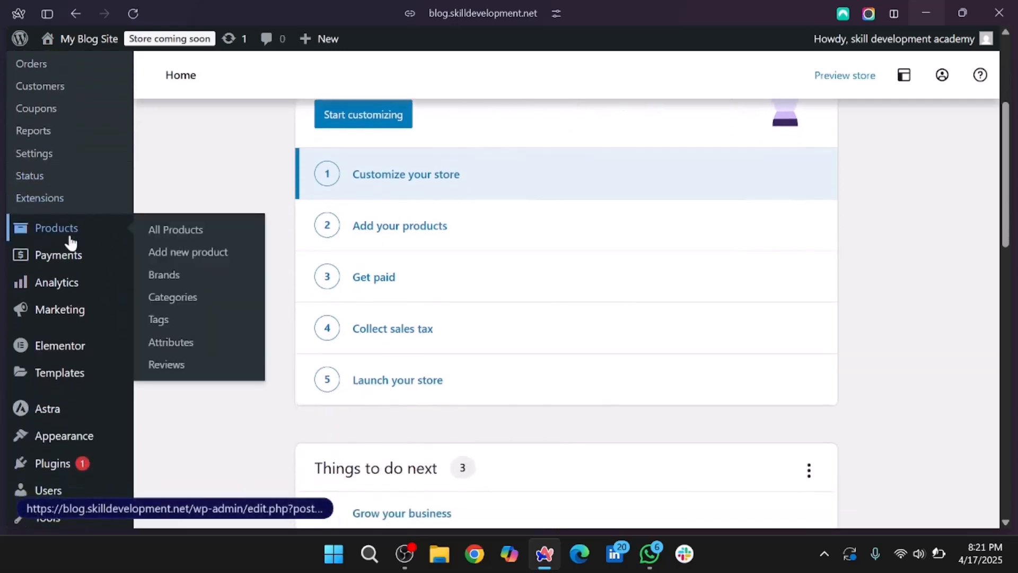
left_click(207, 233)
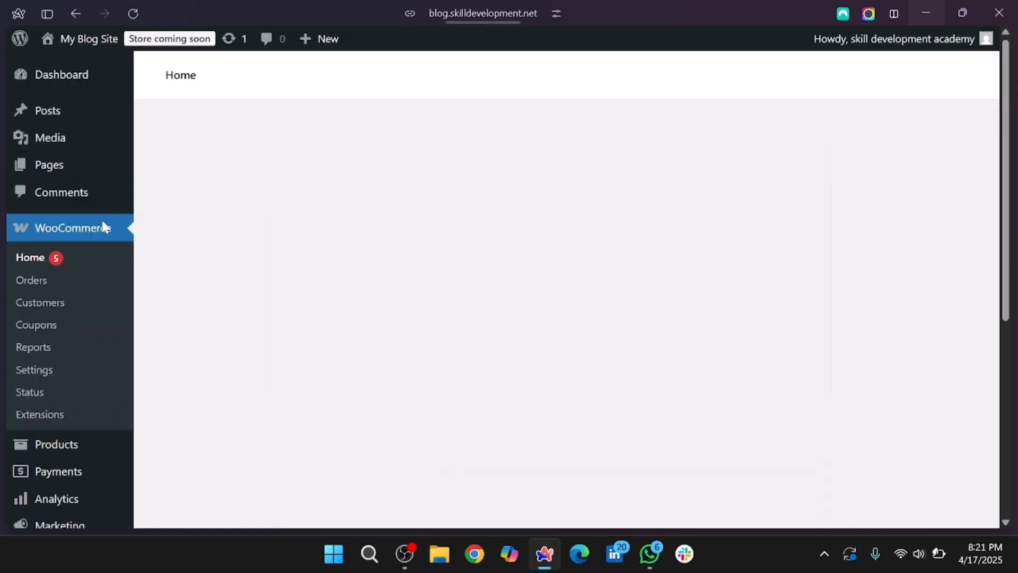
scroll(90, 281, "down", 3)
mouse_move(78, 311)
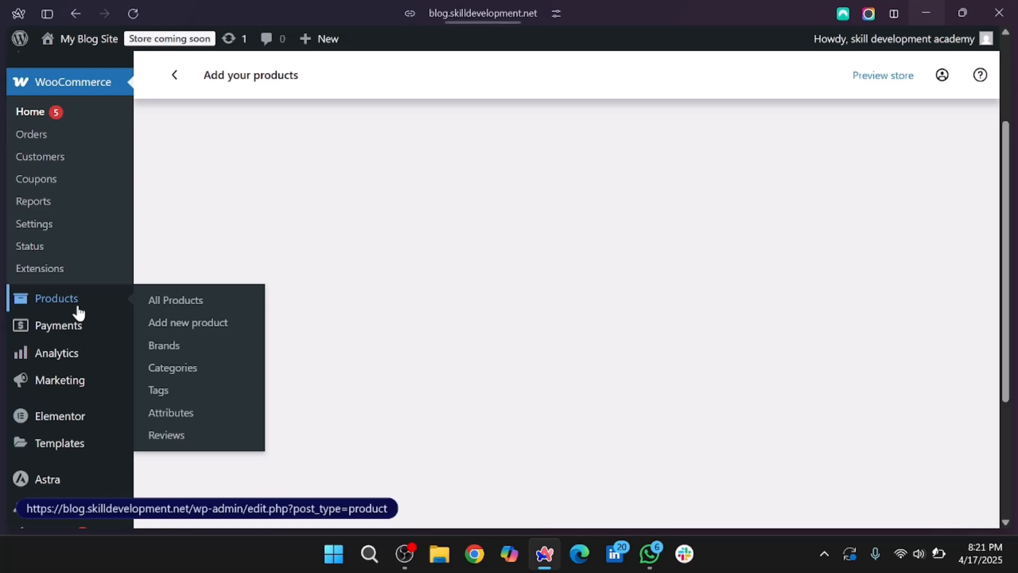
scroll(467, 251, "up", 3)
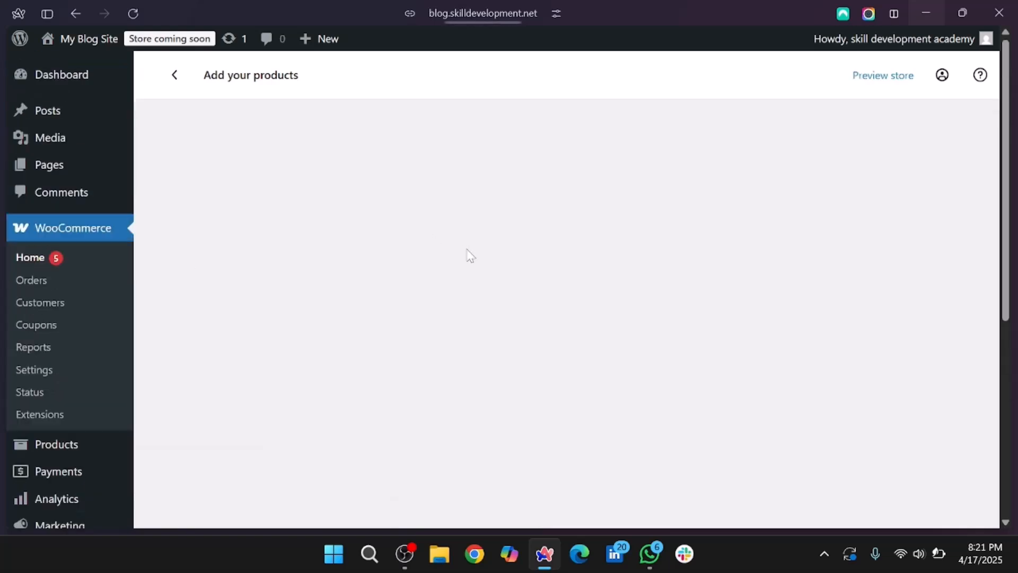
scroll(468, 251, "down", 4)
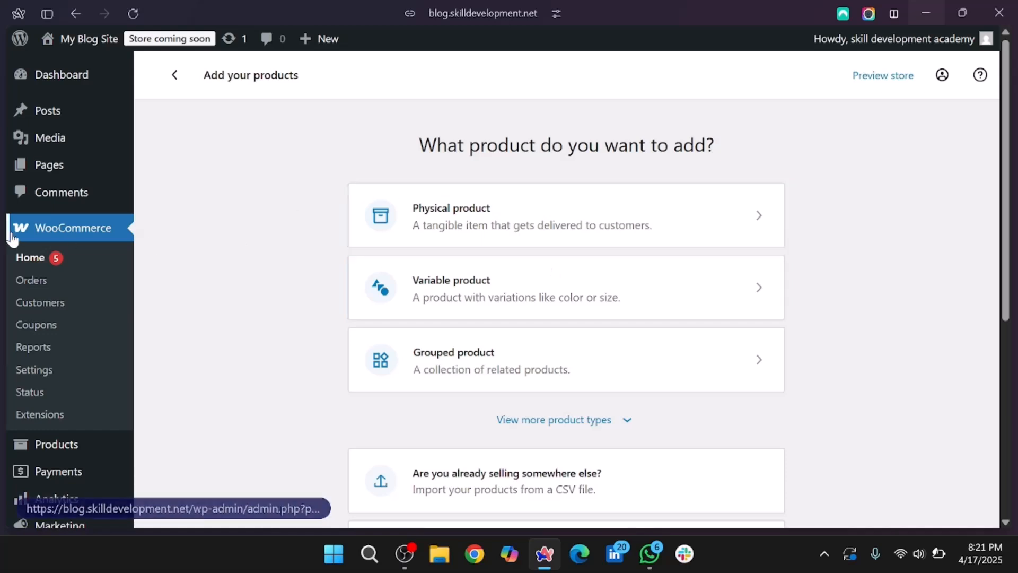
scroll(70, 270, "down", 3)
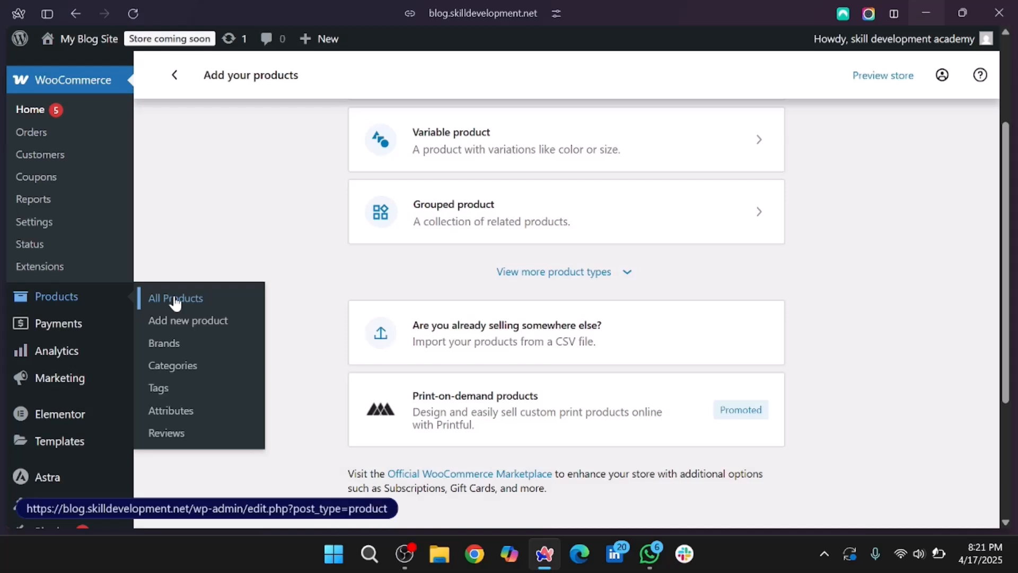
left_click(176, 299)
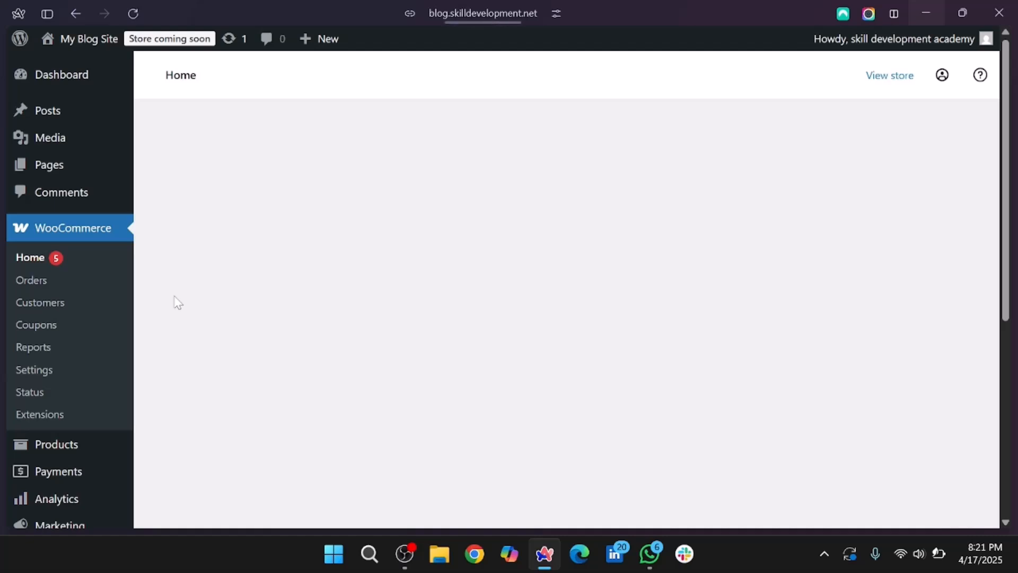
scroll(177, 303, "down", 1)
scroll(176, 302, "up", 1)
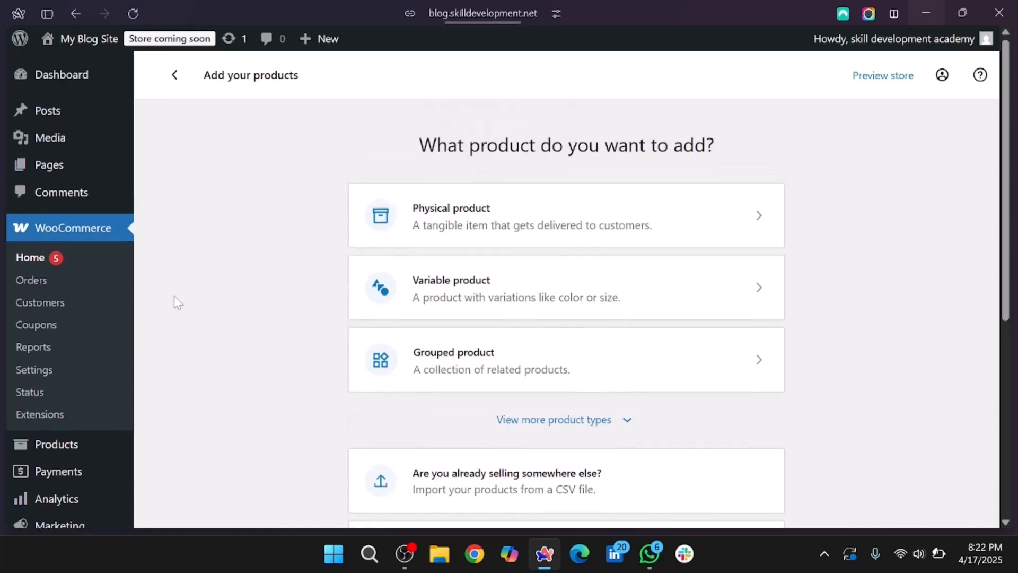
- Start adding a physical product and dismiss the guided tour in the product editor
left_click(555, 213)
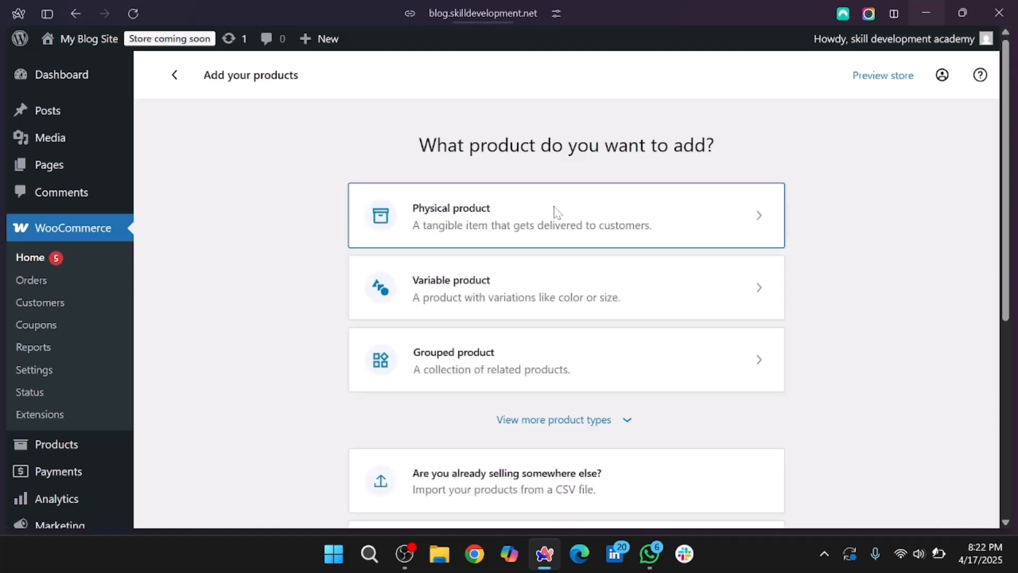
scroll(603, 221, "down", 4)
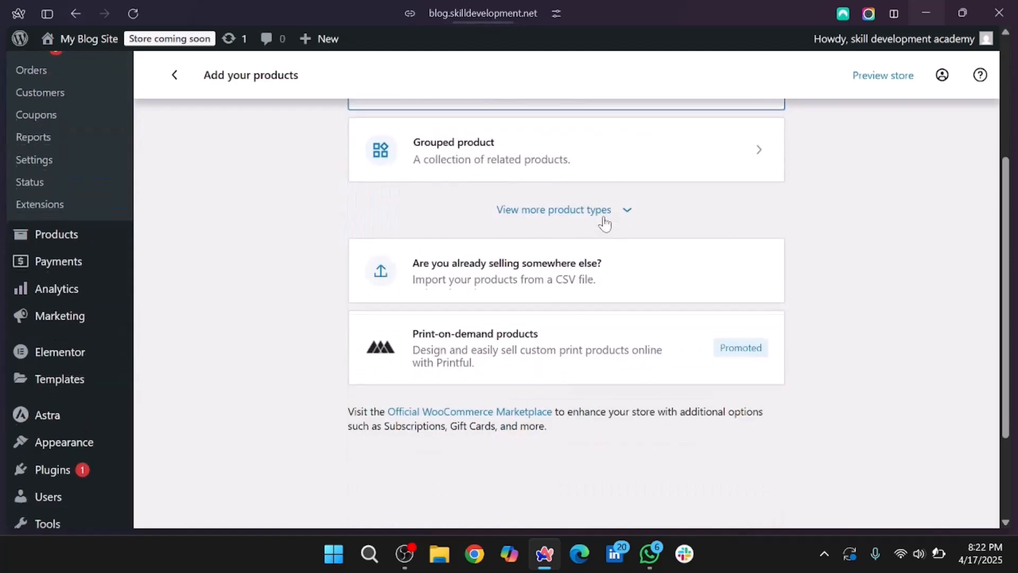
scroll(604, 222, "up", 4)
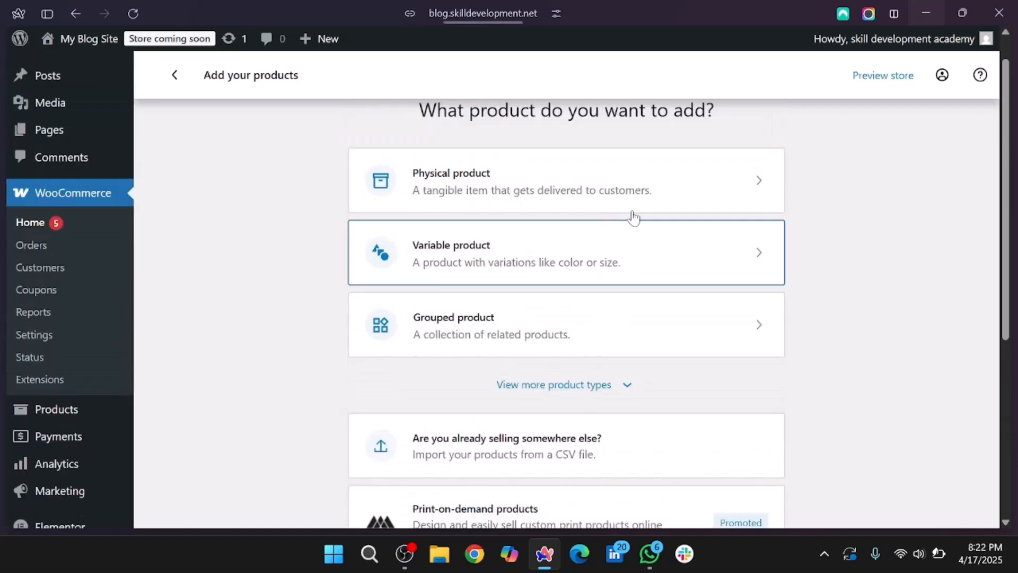
left_click(760, 180)
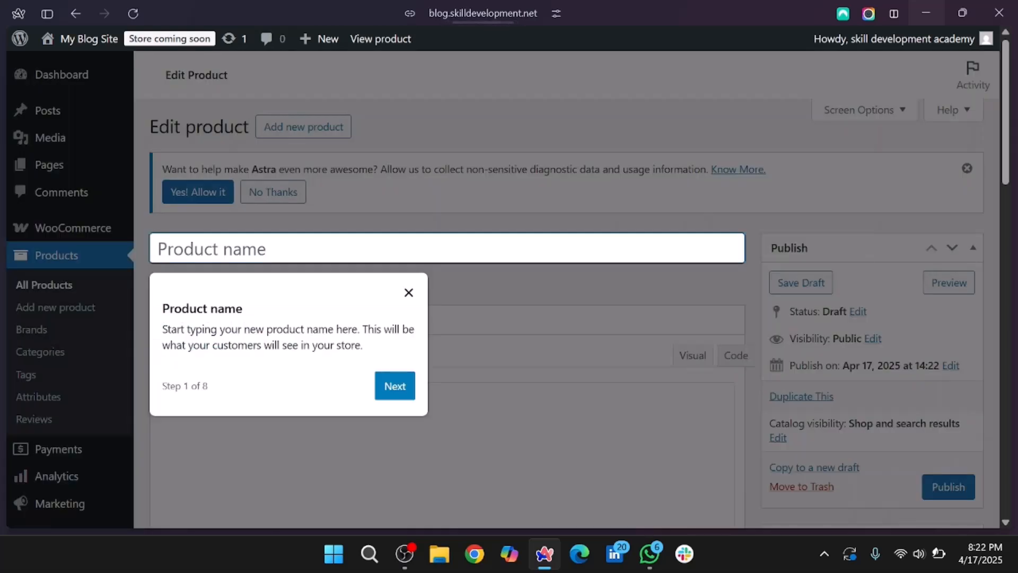
left_click(408, 292)
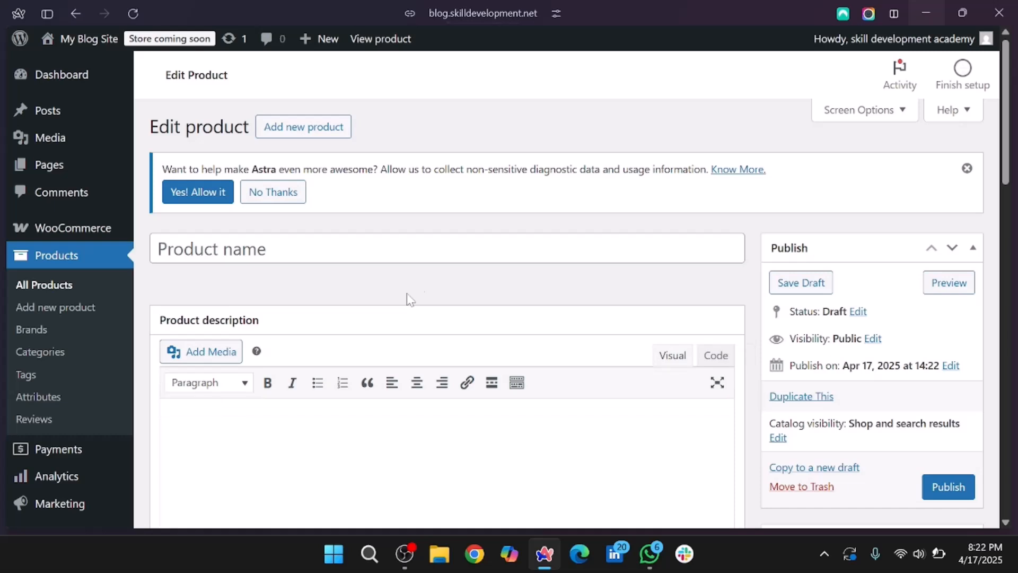
- Enter "Product name" as the new product's title
left_click(455, 243)
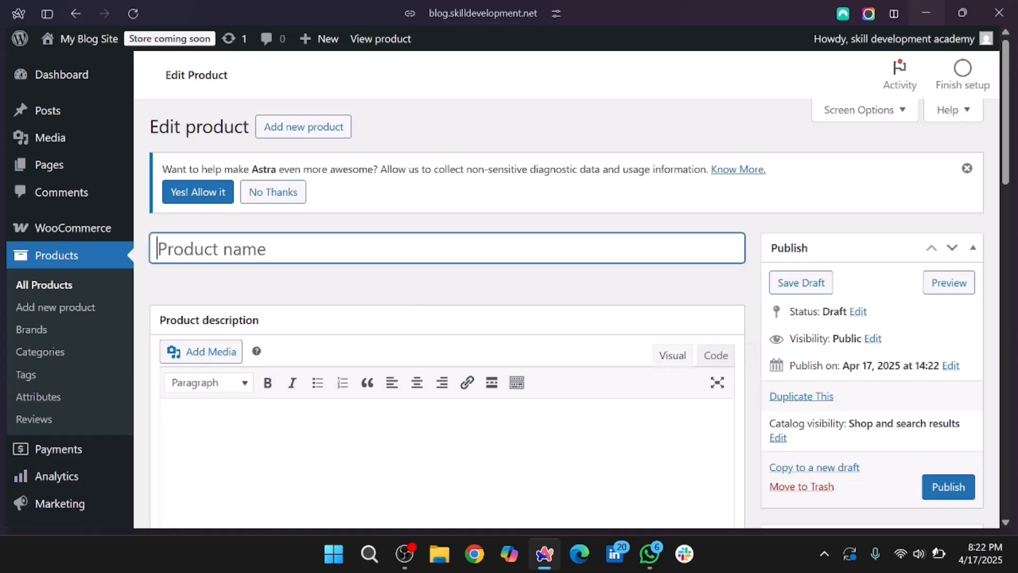
type("K")
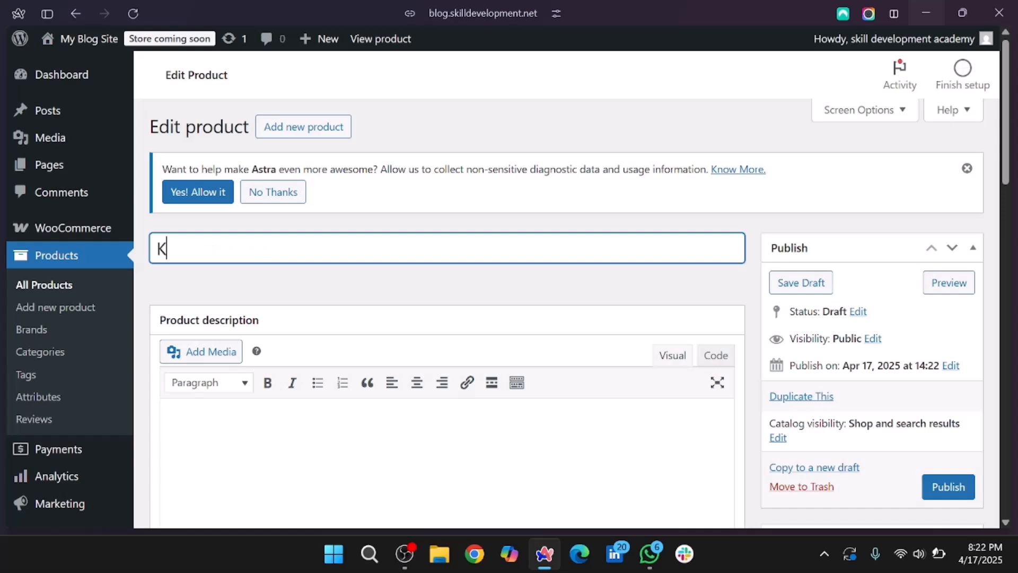
key("BackSpace")
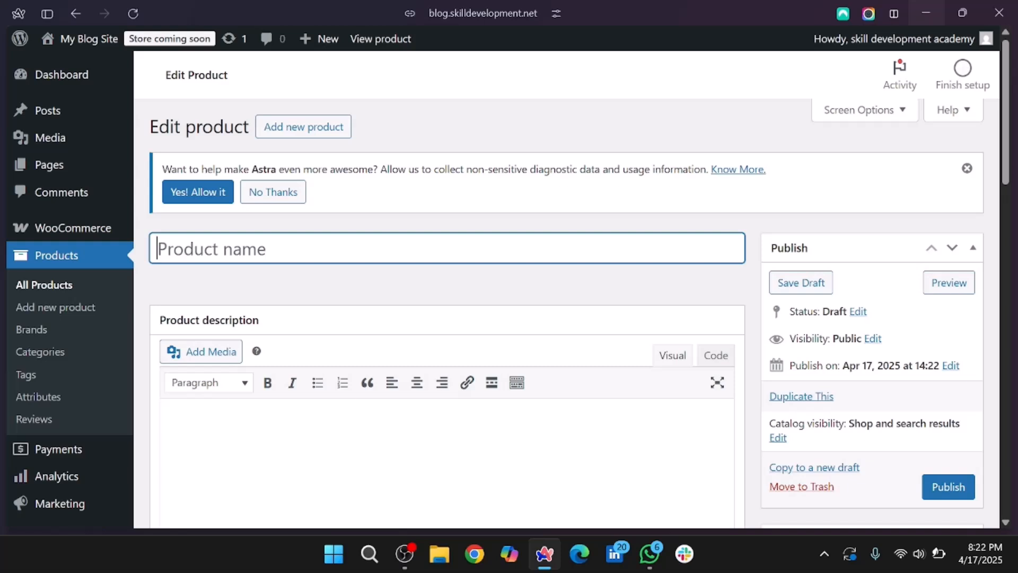
type("Pero")
key("BackSpace")
key("BackSpace")
key("BackSpace")
type("roduct name")
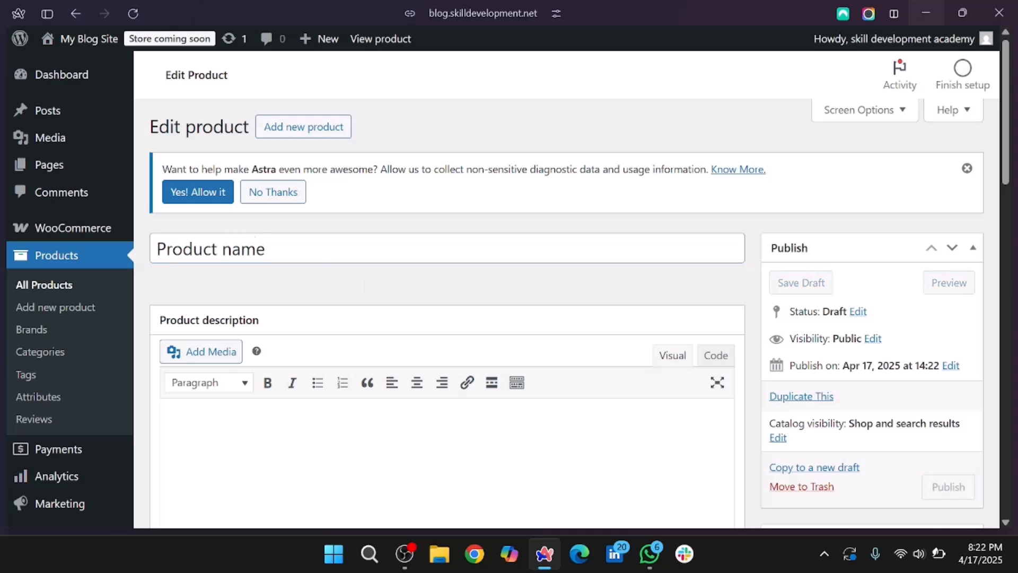
- Replace the new product's title with "Lolipop"
key("ctrl+shift+Left")
key("ctrl+shift+Left")
type("K=")
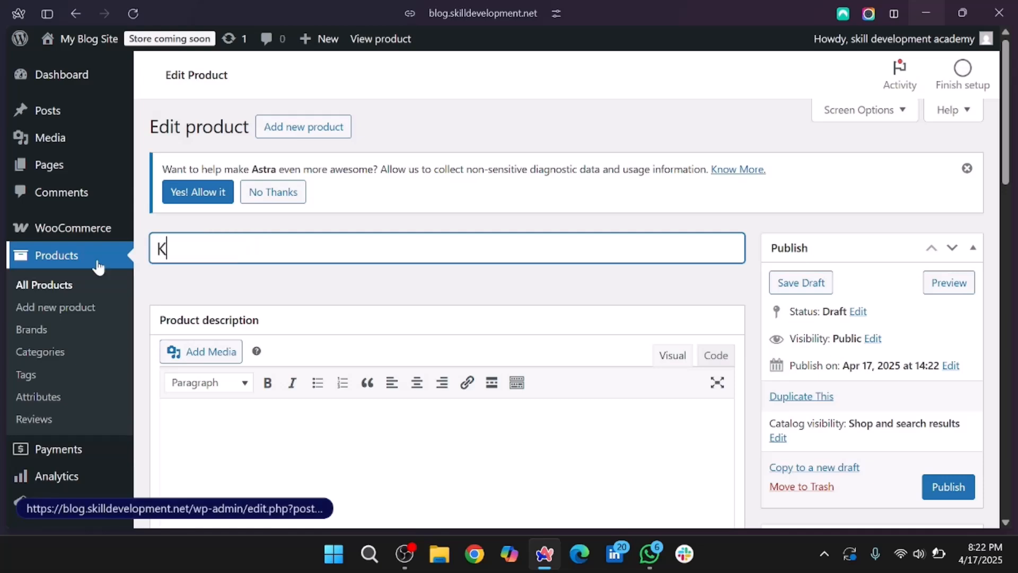
key("BackSpace")
type("Lolipop")
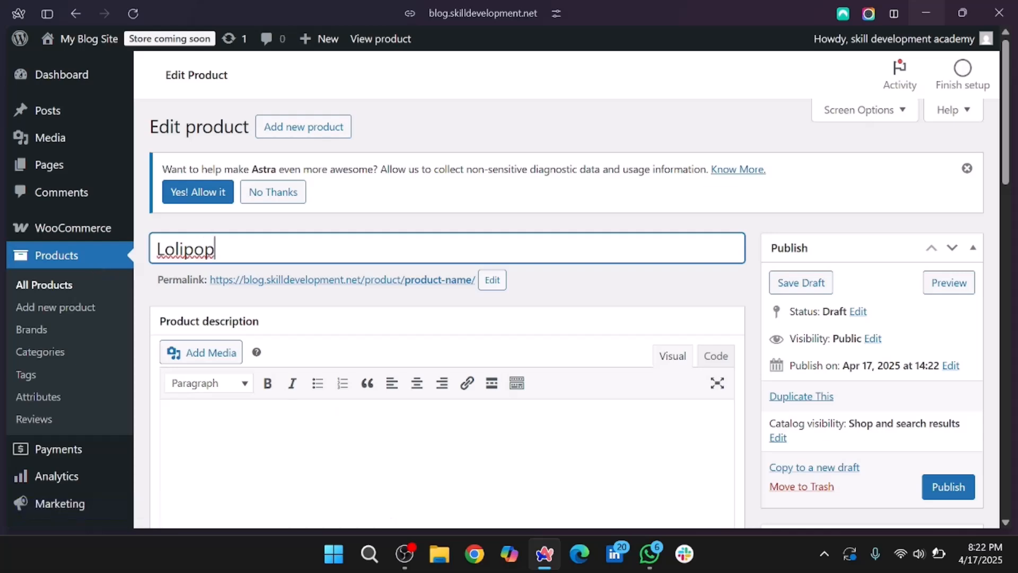
- Set the product's regular price to 15 and its sale price to 10 in the general product data
scroll(496, 357, "down", 3)
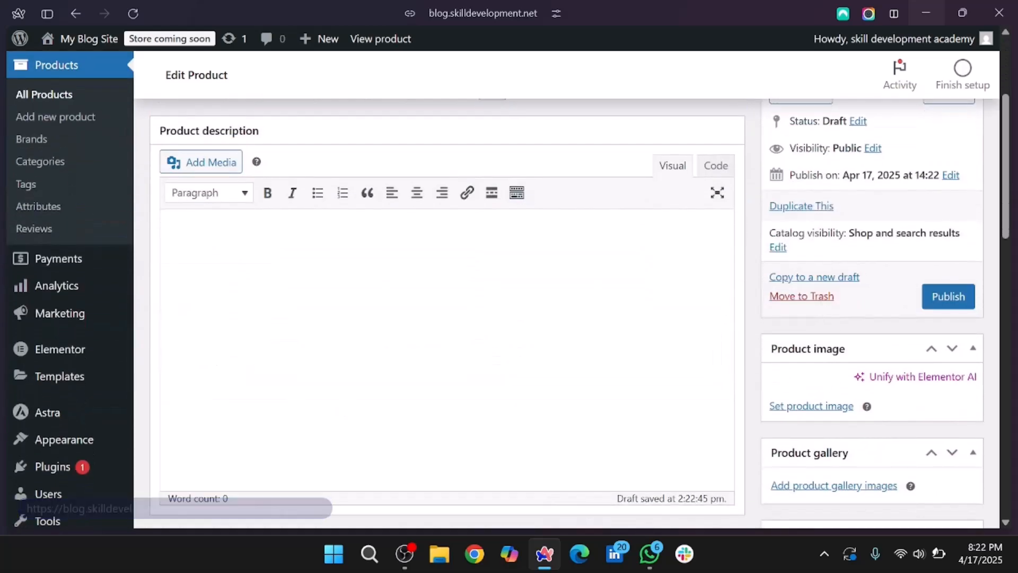
scroll(541, 261, "down", 4)
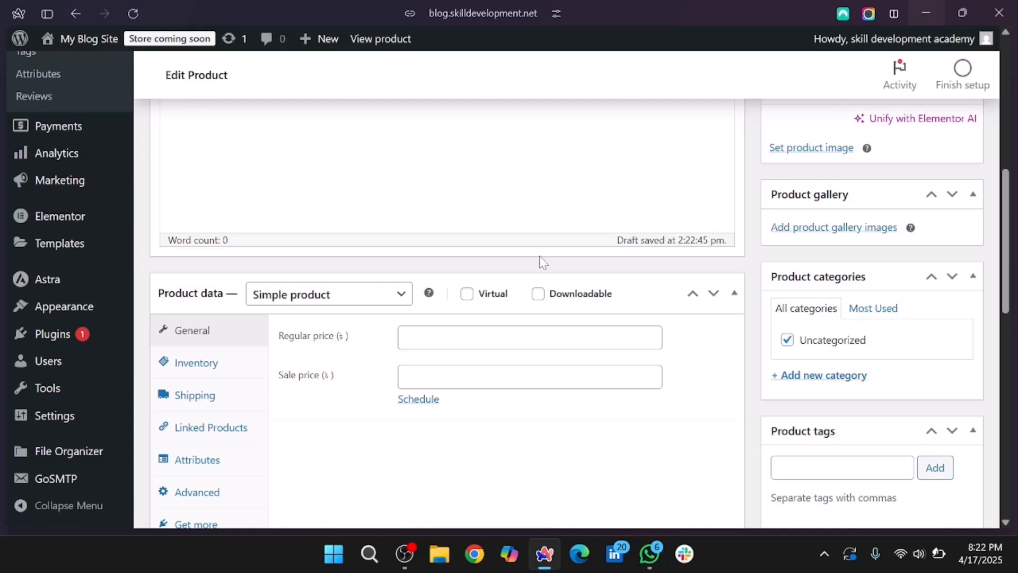
left_click(406, 335)
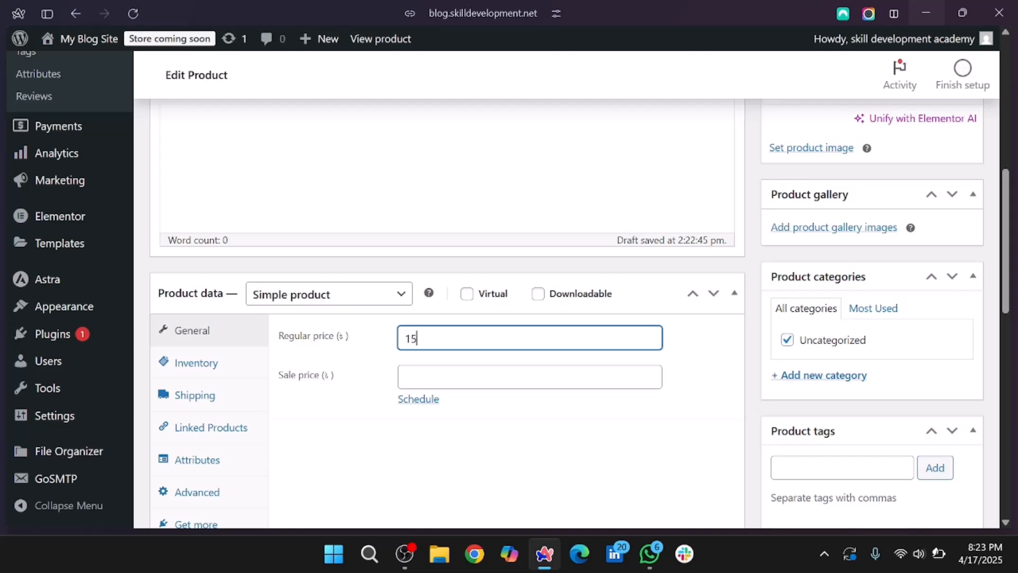
left_click(424, 375)
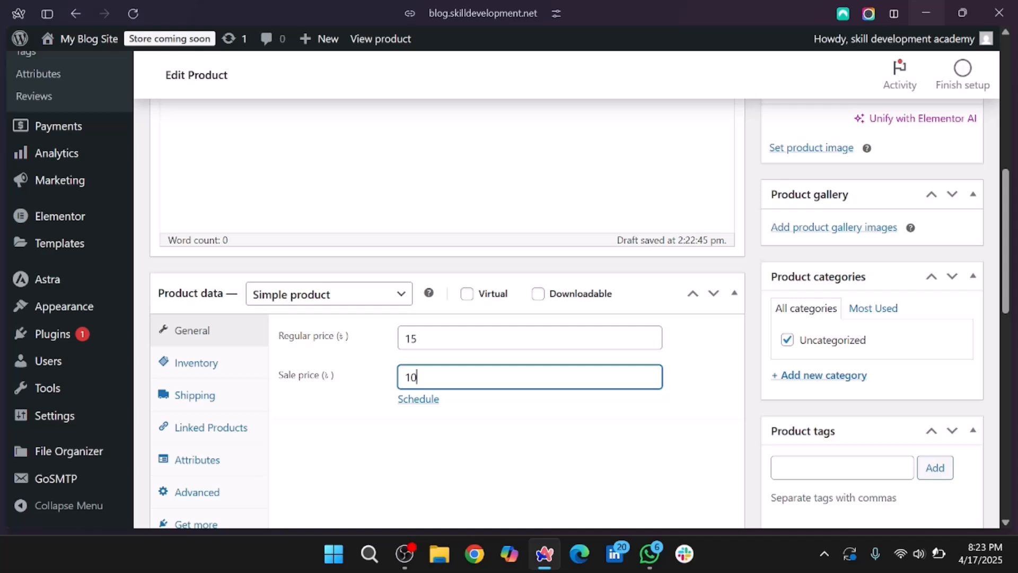
left_click(427, 340)
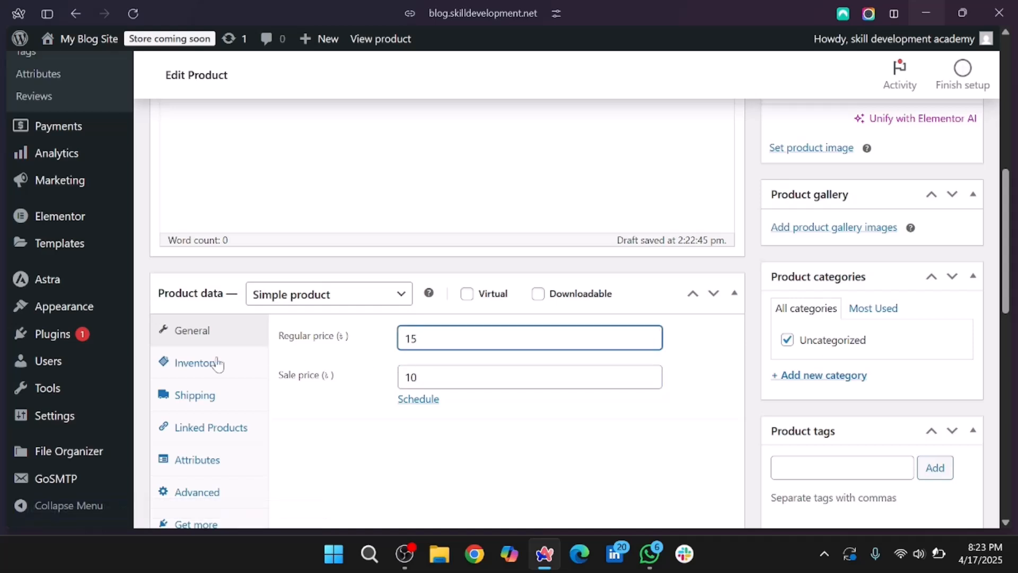
left_click(423, 378)
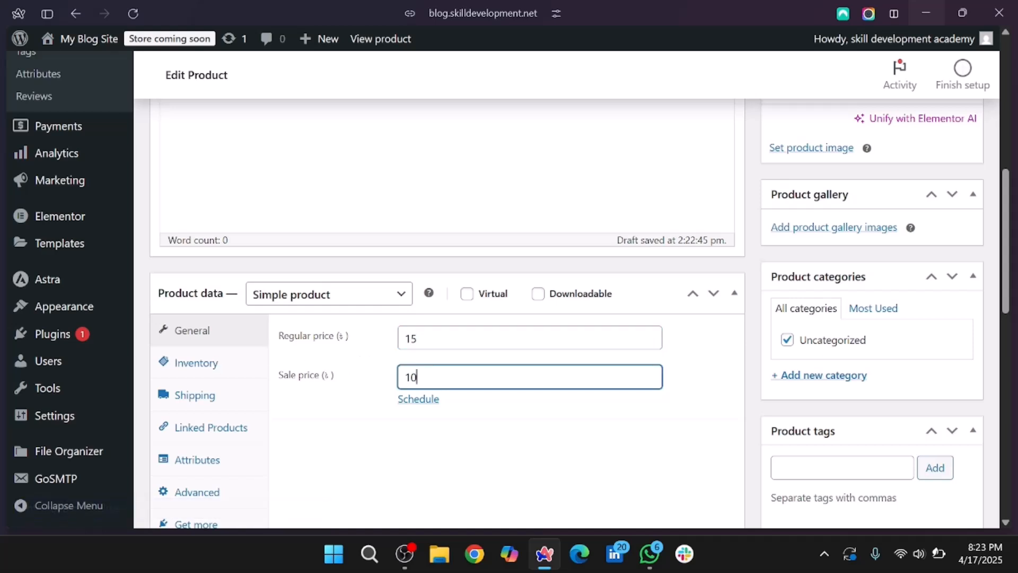
scroll(357, 446, "down", 1)
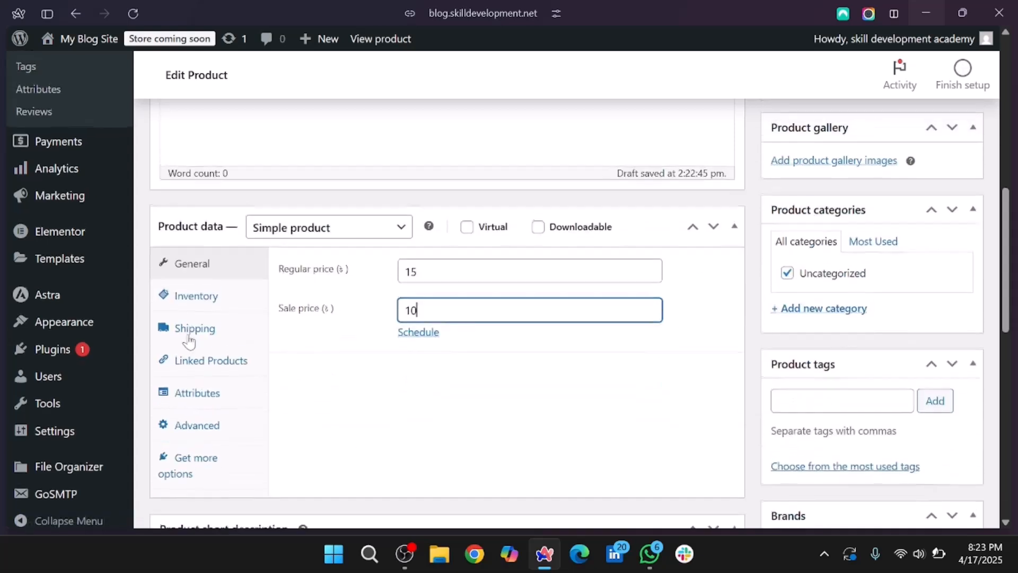
- Turn on stock quantity tracking in the product's inventory data and set the quantity to 10
left_click(192, 306)
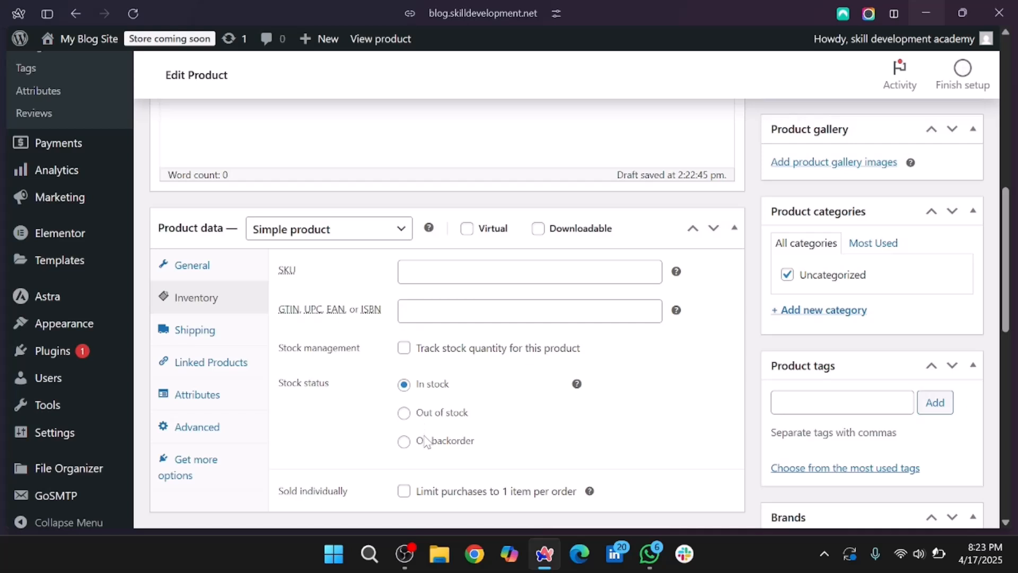
scroll(427, 441, "down", 1)
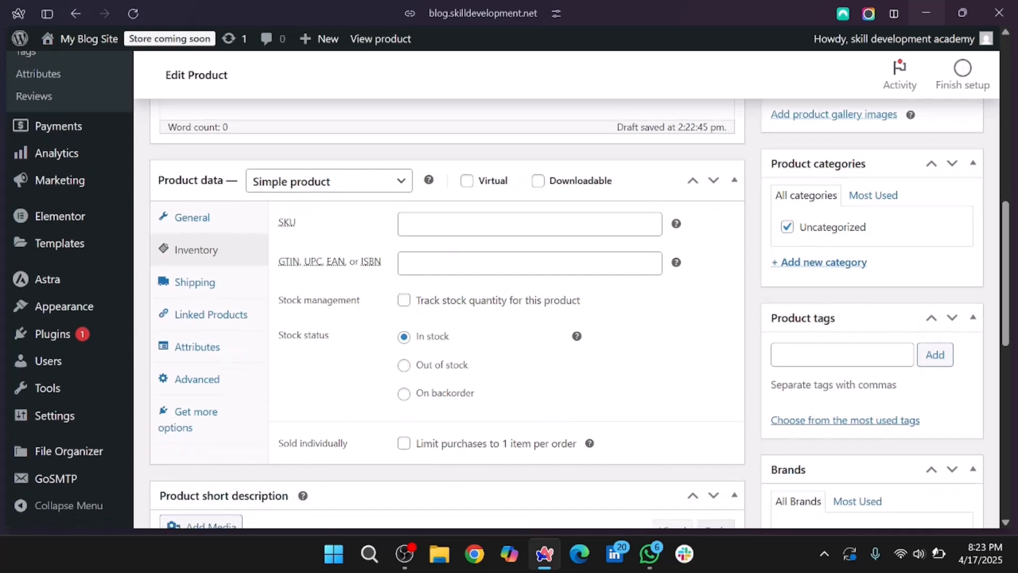
scroll(436, 275, "down", 2)
scroll(436, 276, "down", 1)
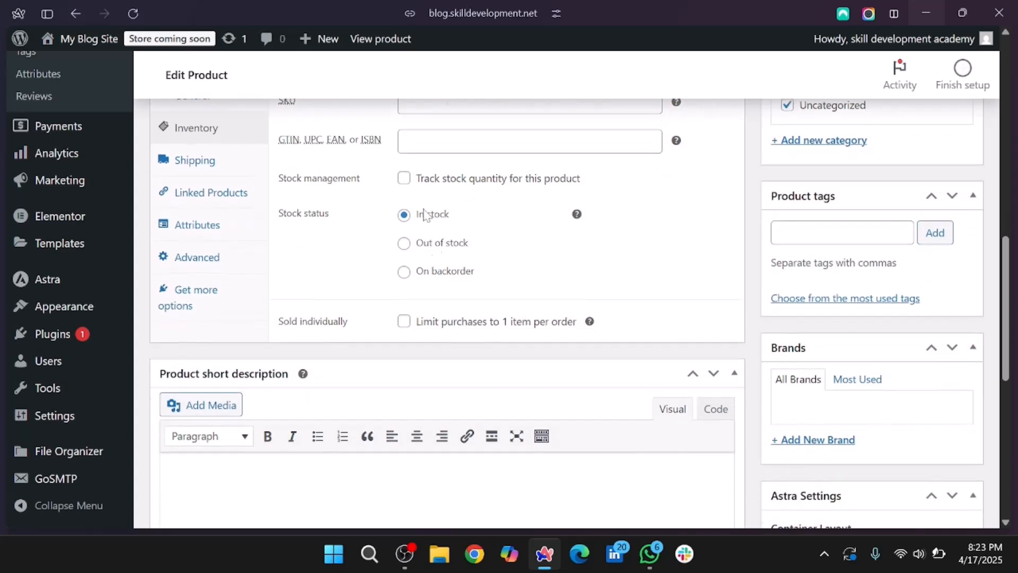
left_click(404, 179)
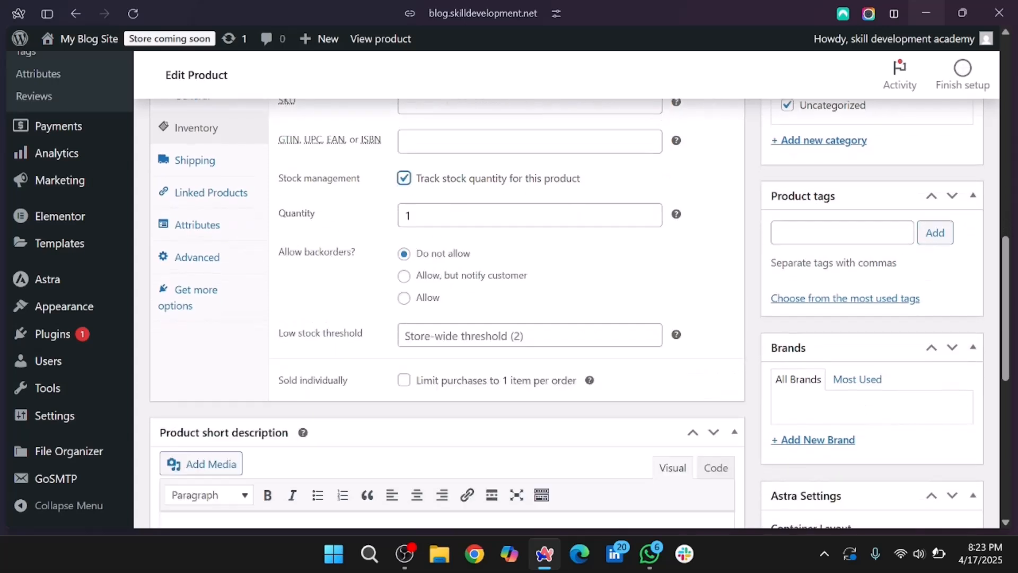
key("Tab")
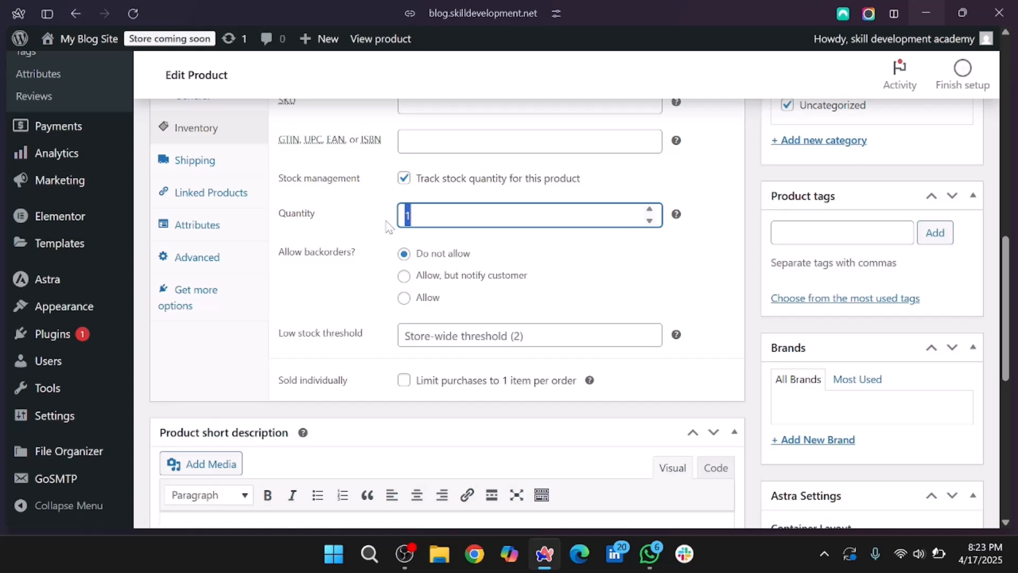
type("1")
- Set the product's low stock threshold to 0
left_click(419, 338)
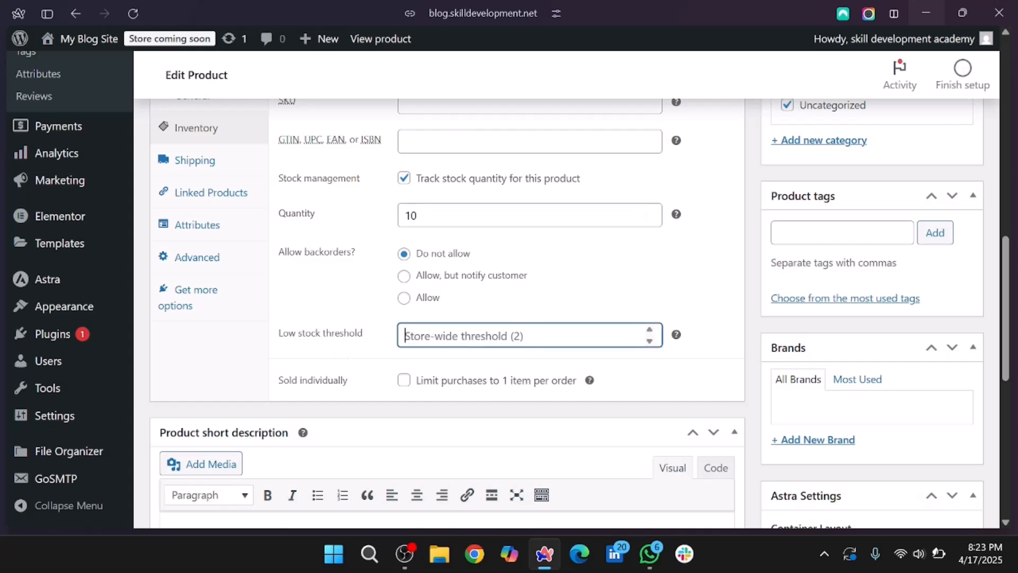
type("2")
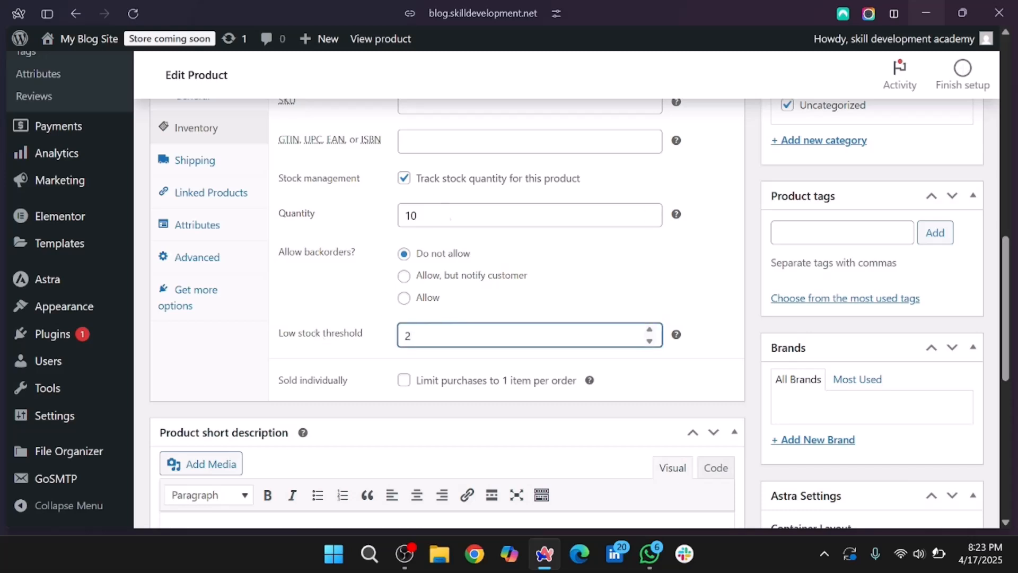
scroll(524, 338, "down", 2)
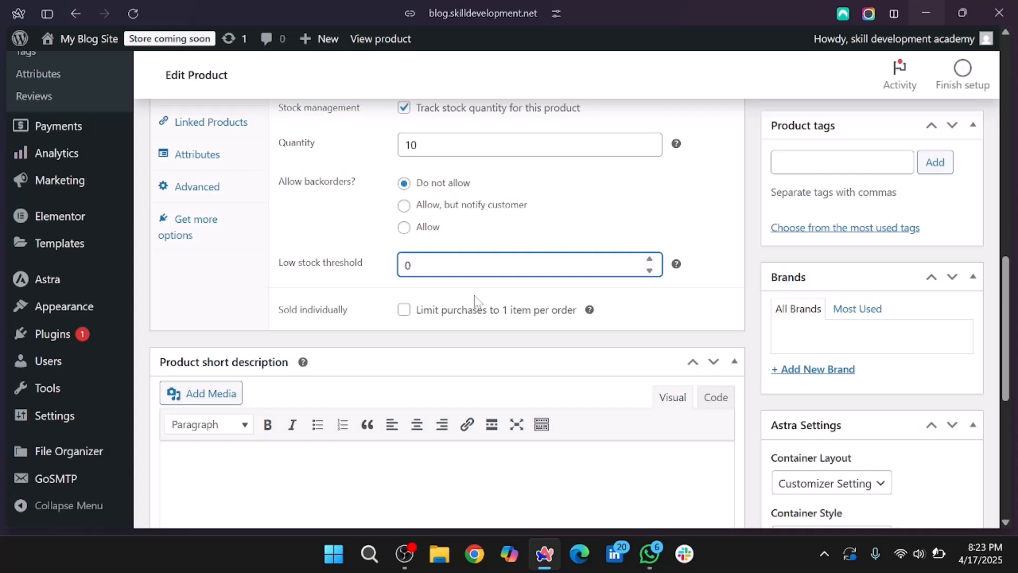
- Write "This is product description" as the product's short description
scroll(472, 298, "down", 5)
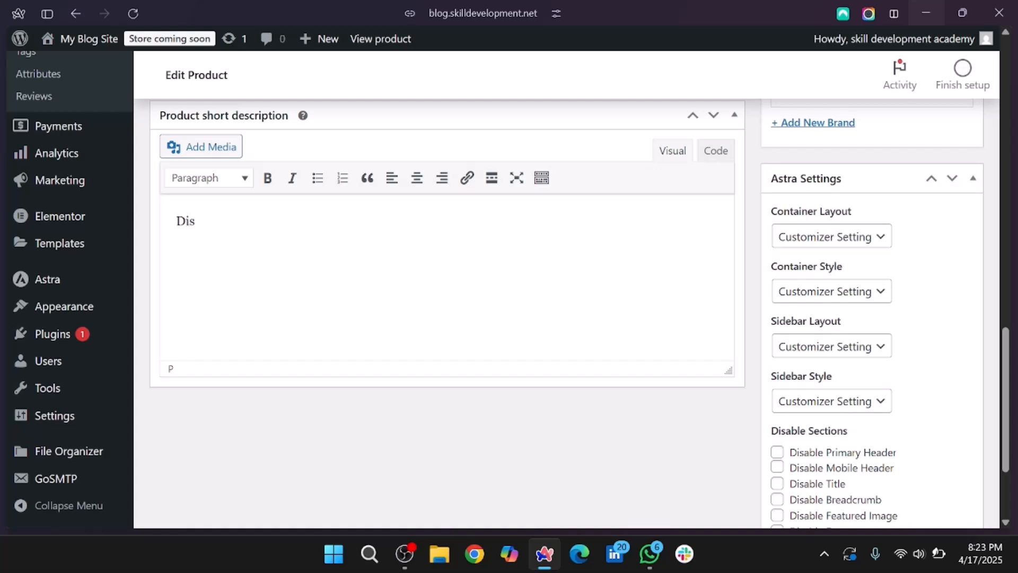
key("BackSpace")
key("BackSpace")
type("This sis ")
type("is product ")
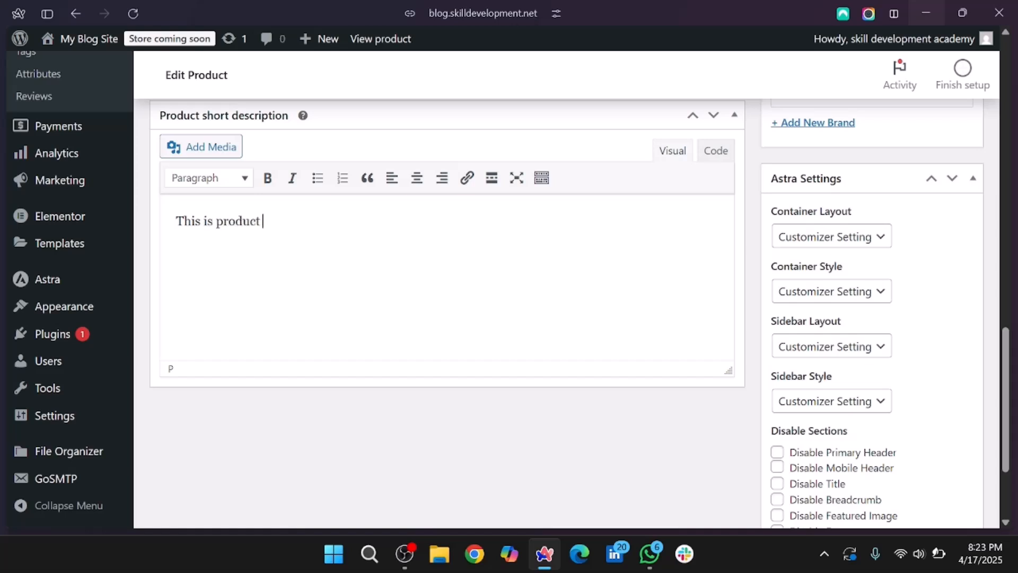
type("descriptoin")
type("ion")
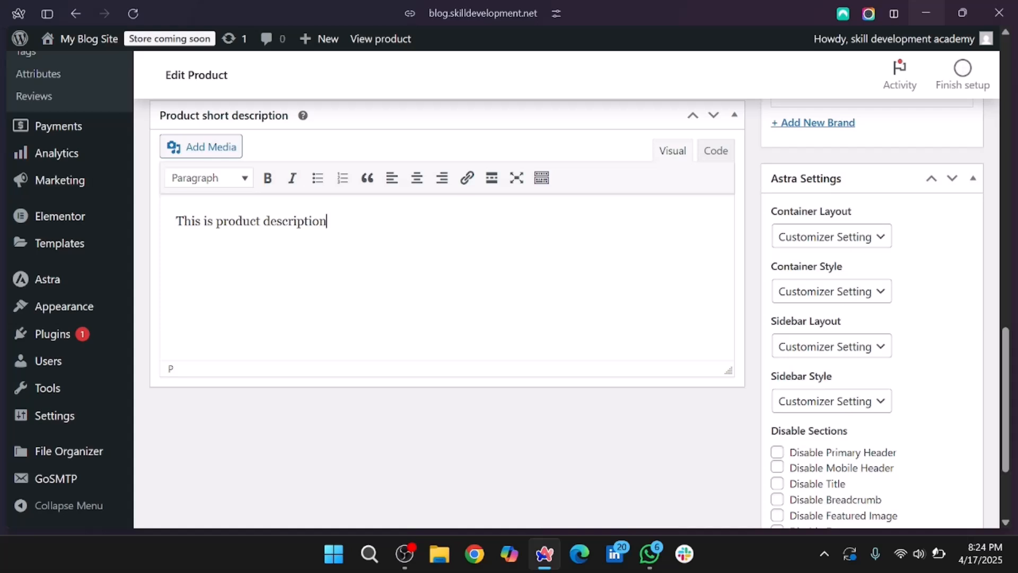
- Copy the short description sentence and paste it repeatedly after itself to fill out several lines of placeholder text
key("ctrl+a")
key("ctrl+c")
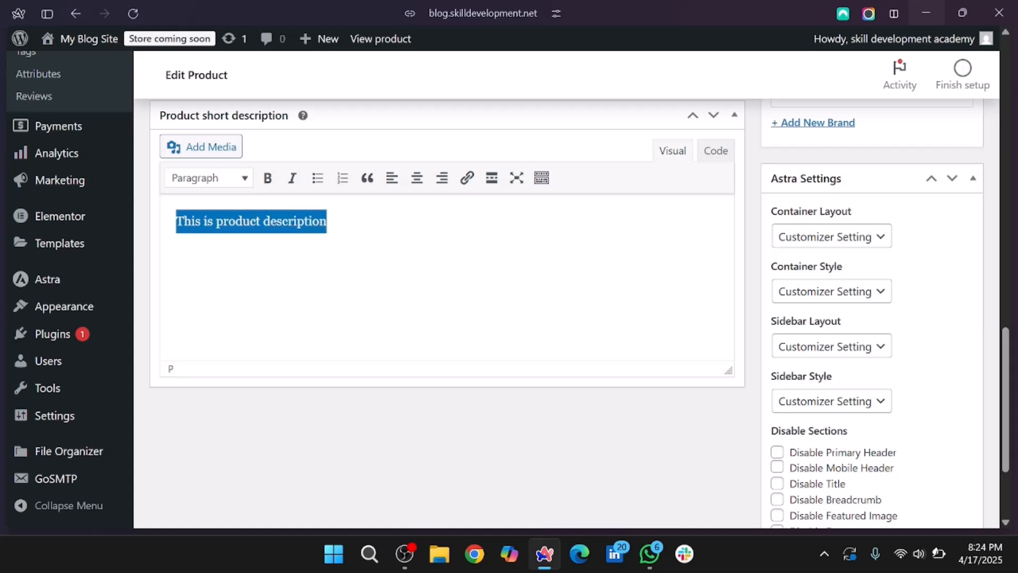
key("Right")
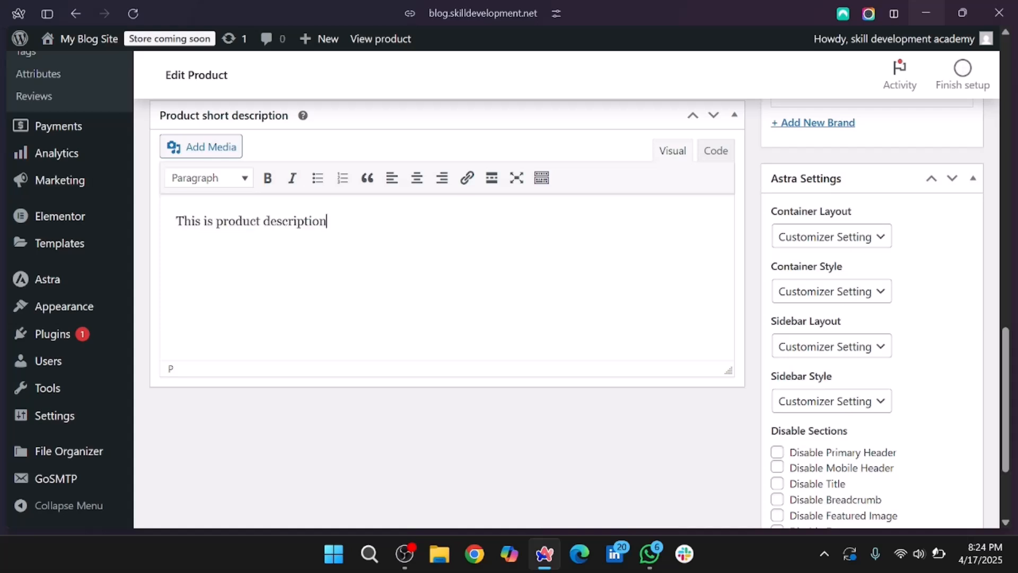
key("ctrl+v")
key("ctrl+v")
key("ctrl+v")
key("ctrl+v")
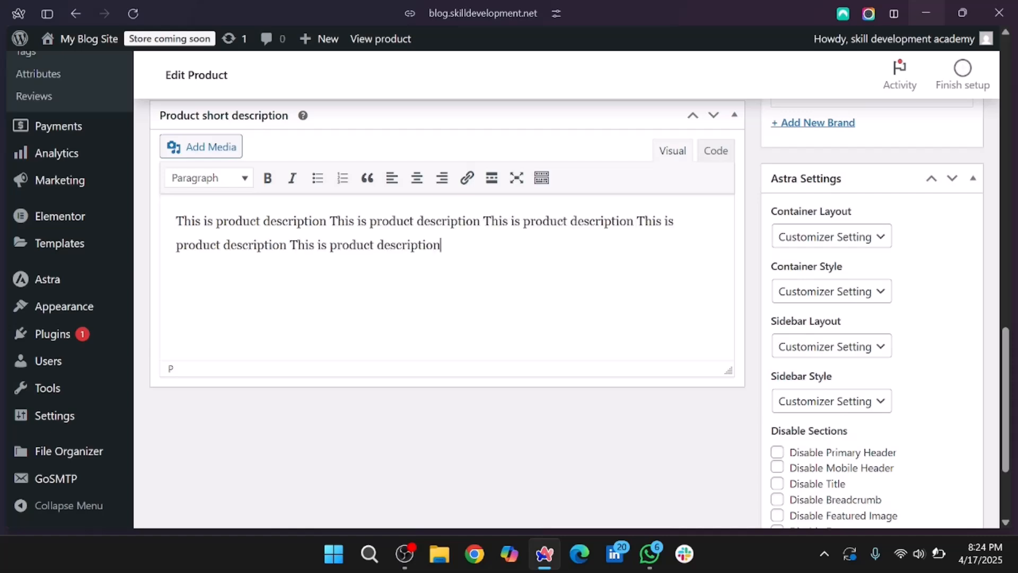
key("ctrl+v")
key("ctrl+v")
key("ctrl+v")
key("ctrl+v")
key("ctrl+v")
key("ctrl+v")
type("v")
key("ctrl+v")
- Look over the product's description, data and image sections, including the image selection for the product gallery
scroll(421, 273, "up", 9)
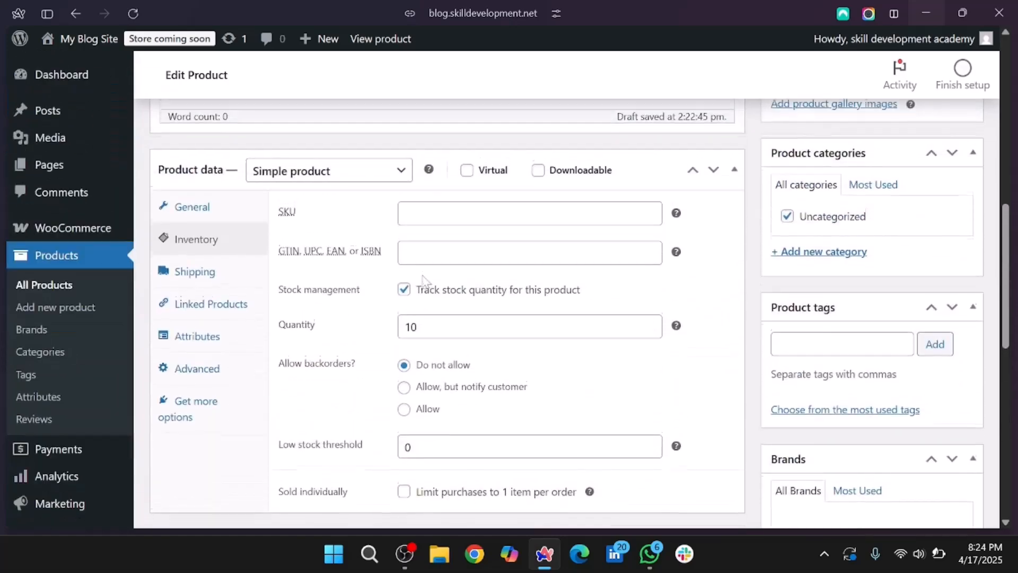
scroll(423, 281, "up", 10)
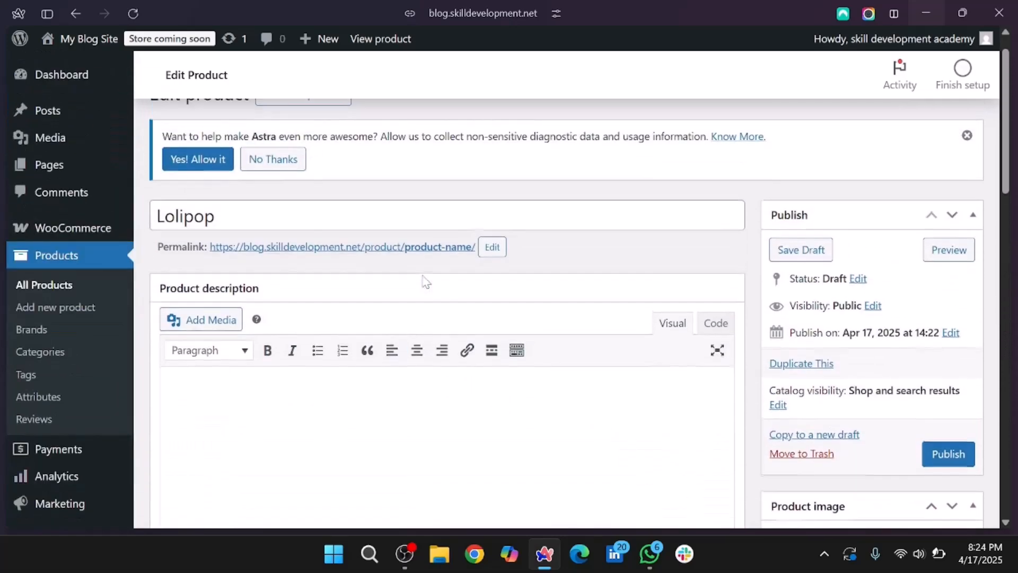
scroll(423, 281, "down", 4)
scroll(908, 254, "up", 2)
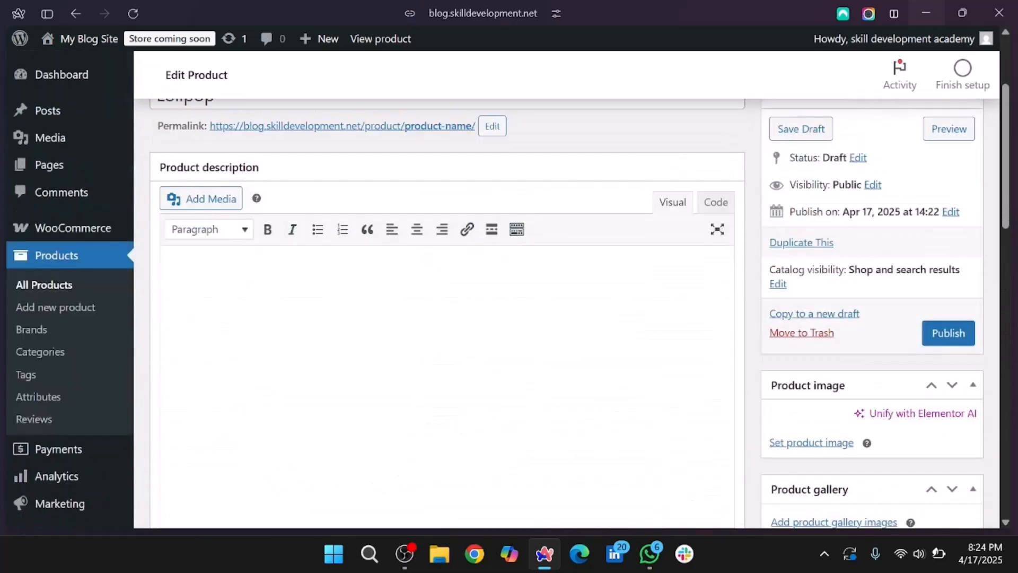
scroll(909, 325, "down", 5)
scroll(908, 324, "up", 4)
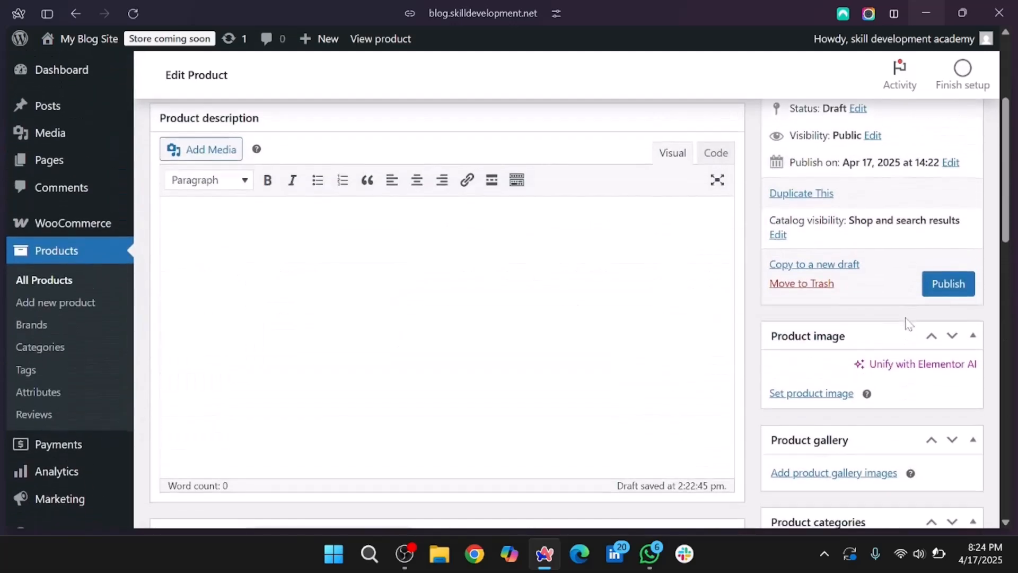
scroll(947, 287, "down", 3)
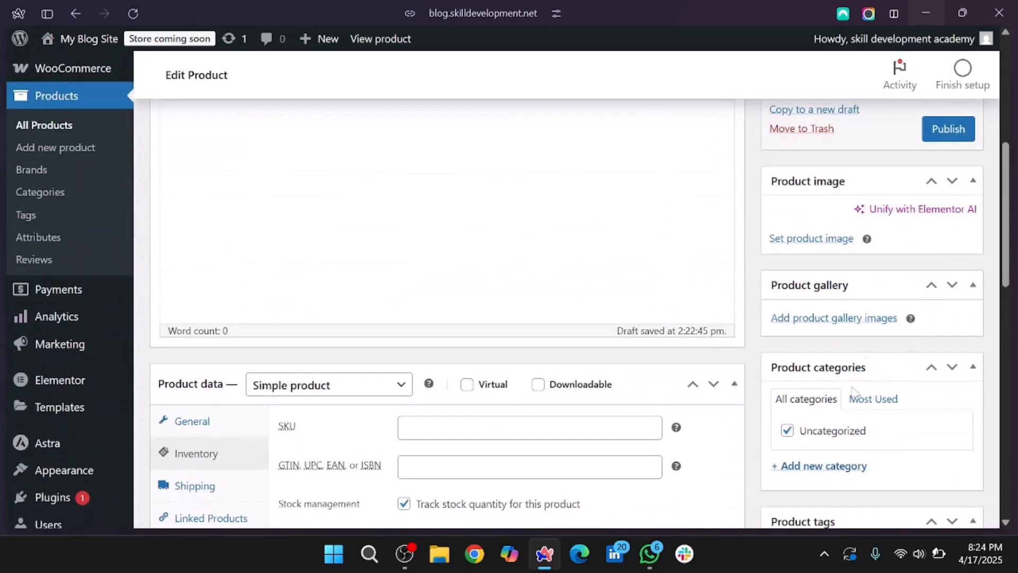
scroll(855, 336, "down", 1)
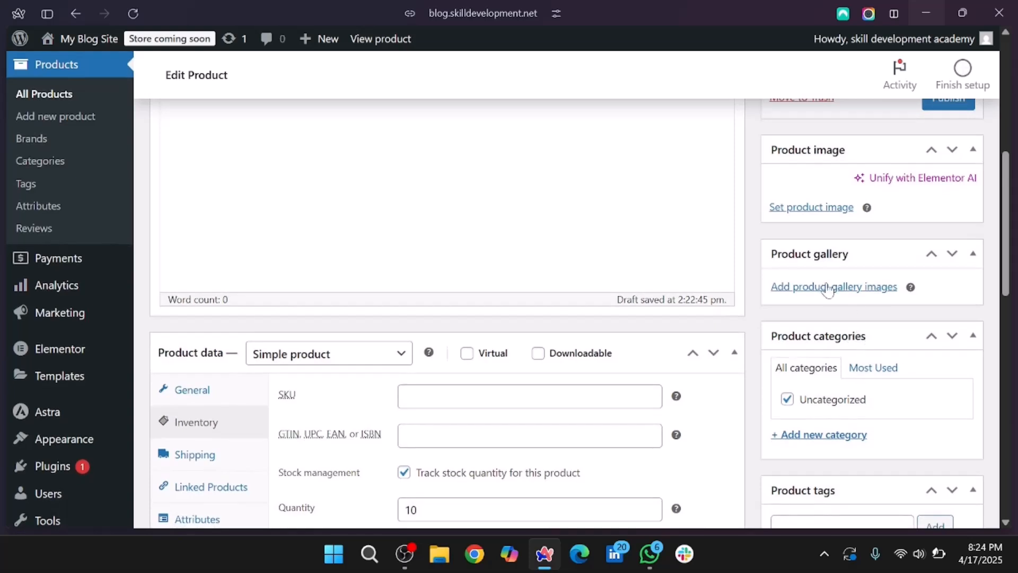
left_click(838, 292)
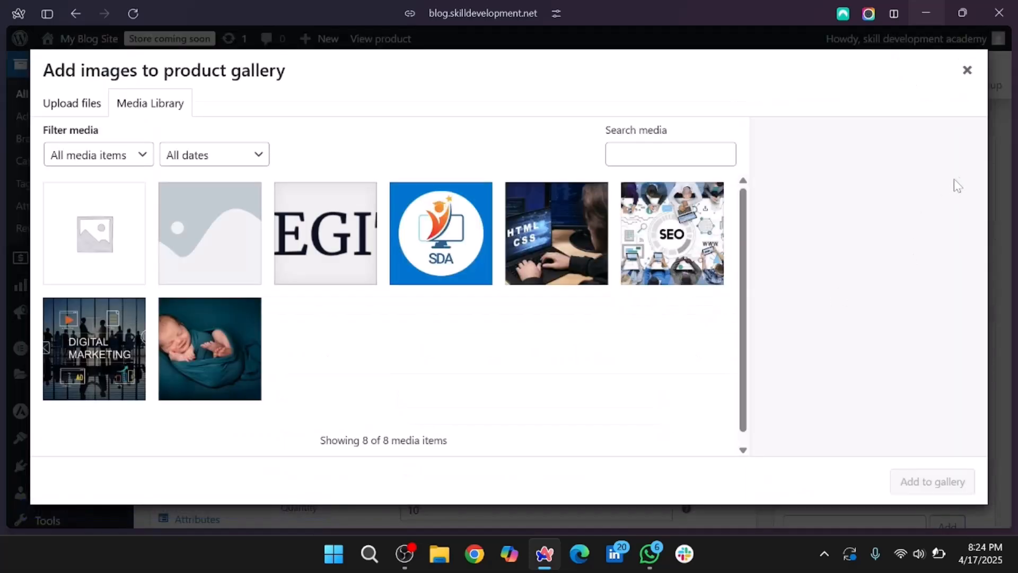
left_click(967, 70)
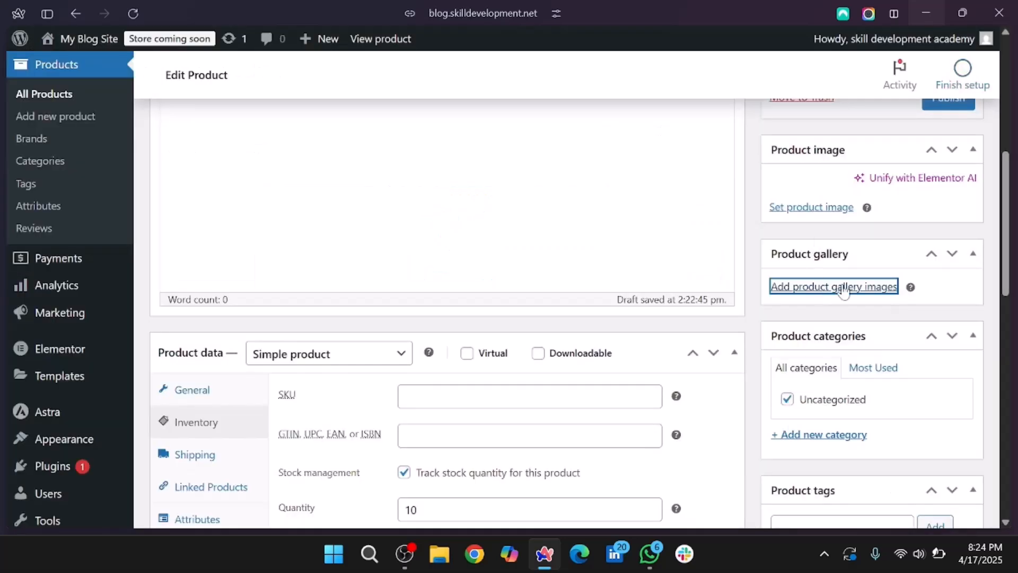
- Set minimalist-photo-2.jpg from the media library as the product image
left_click(804, 211)
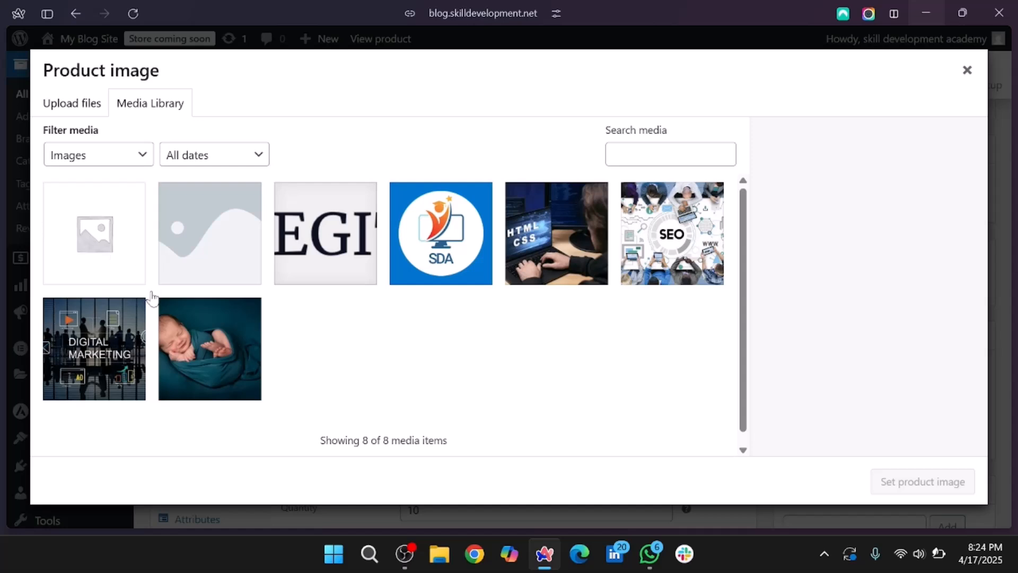
left_click(201, 366)
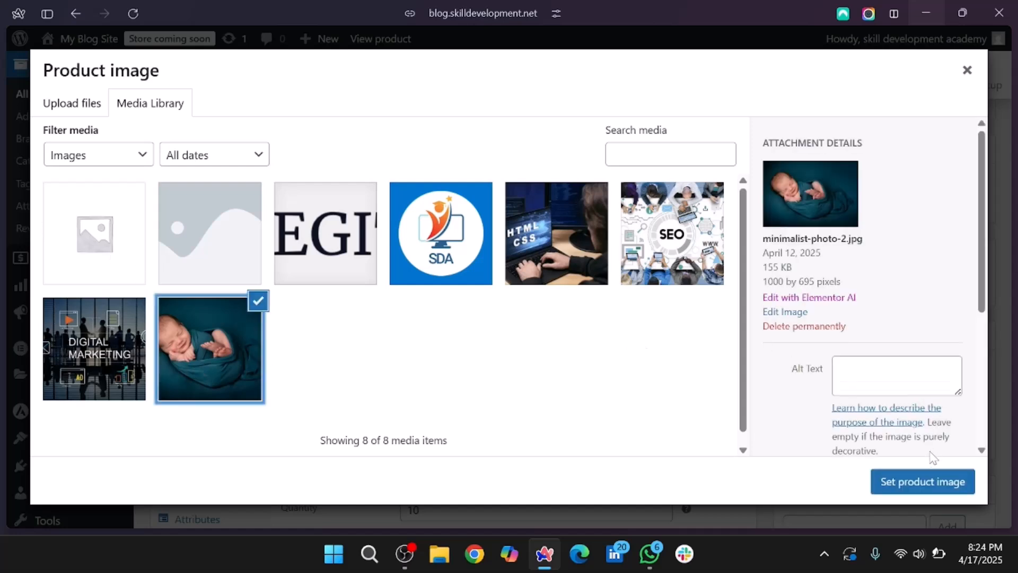
left_click(934, 480)
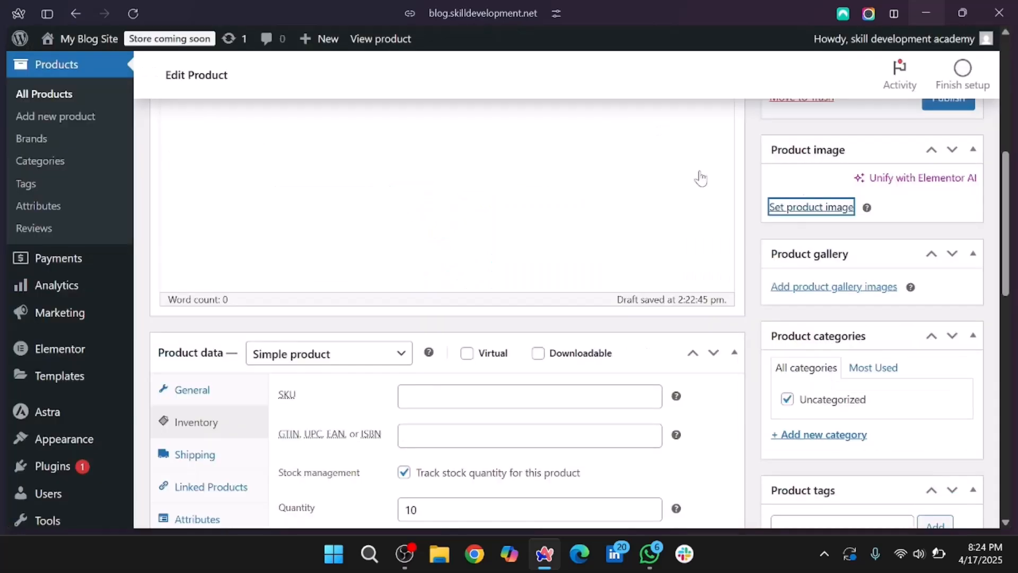
- Review the remaining product settings and publish the Lolipop product
scroll(741, 317, "down", 4)
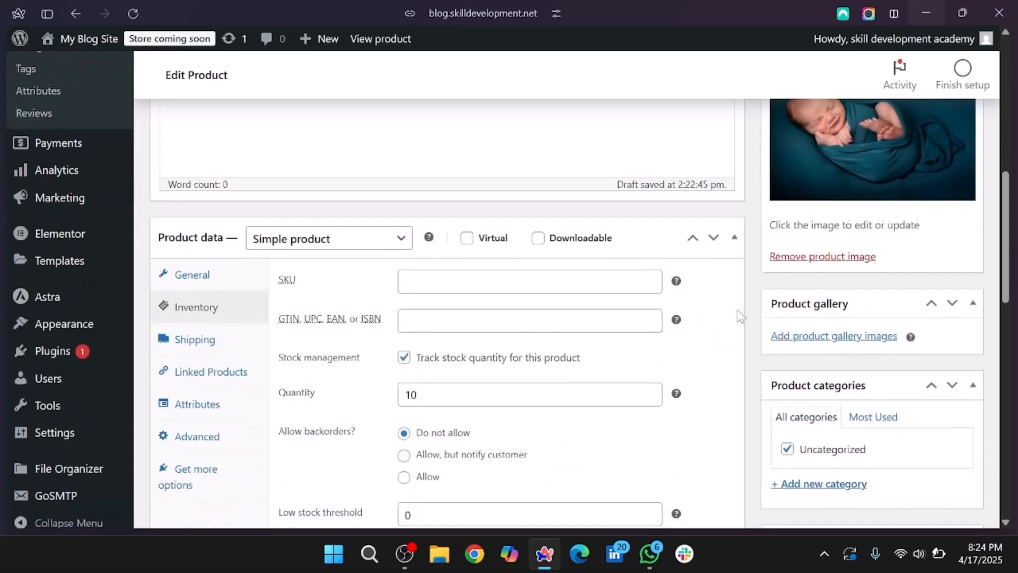
scroll(895, 409, "down", 5)
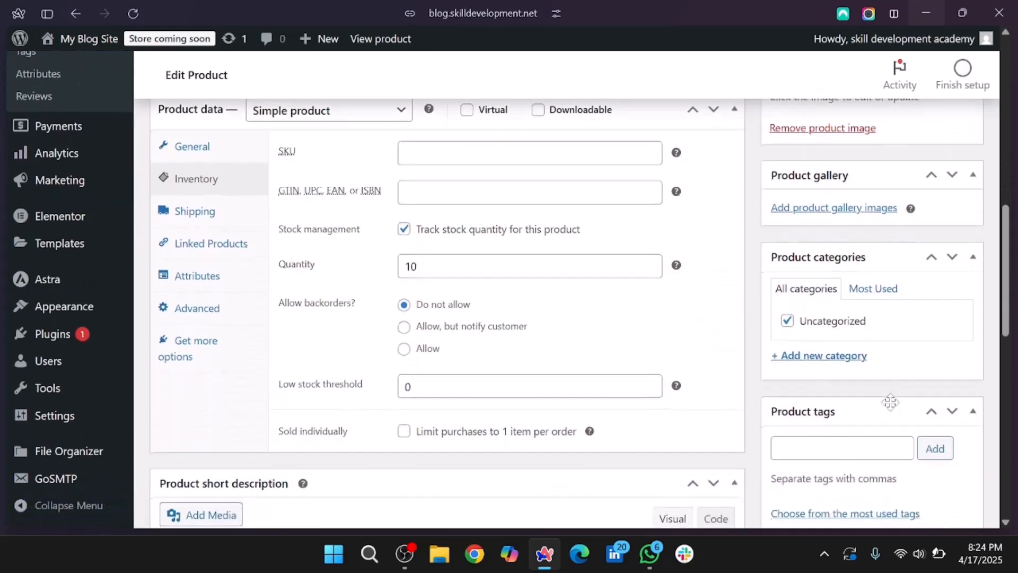
scroll(895, 409, "down", 4)
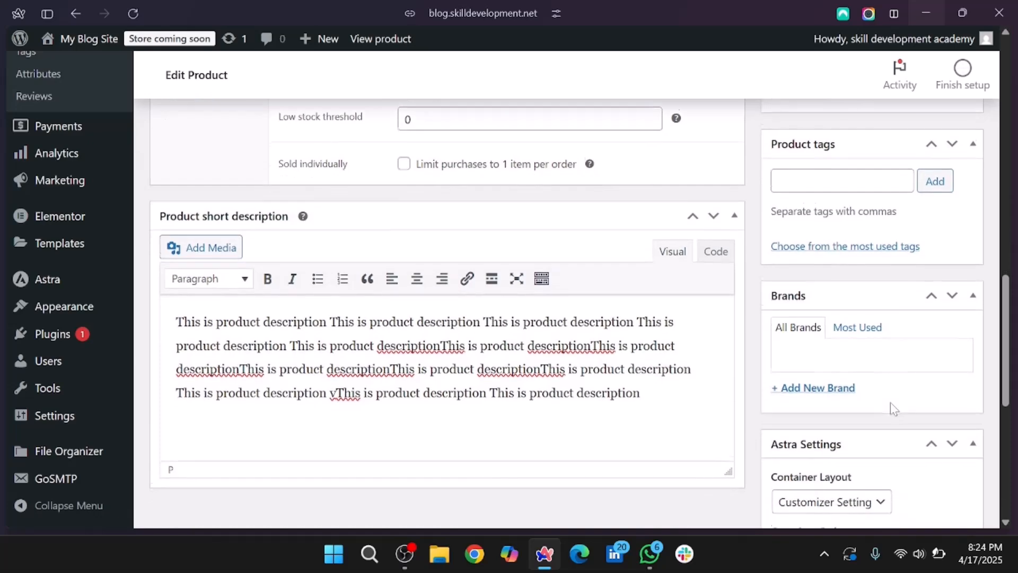
scroll(891, 409, "up", 10)
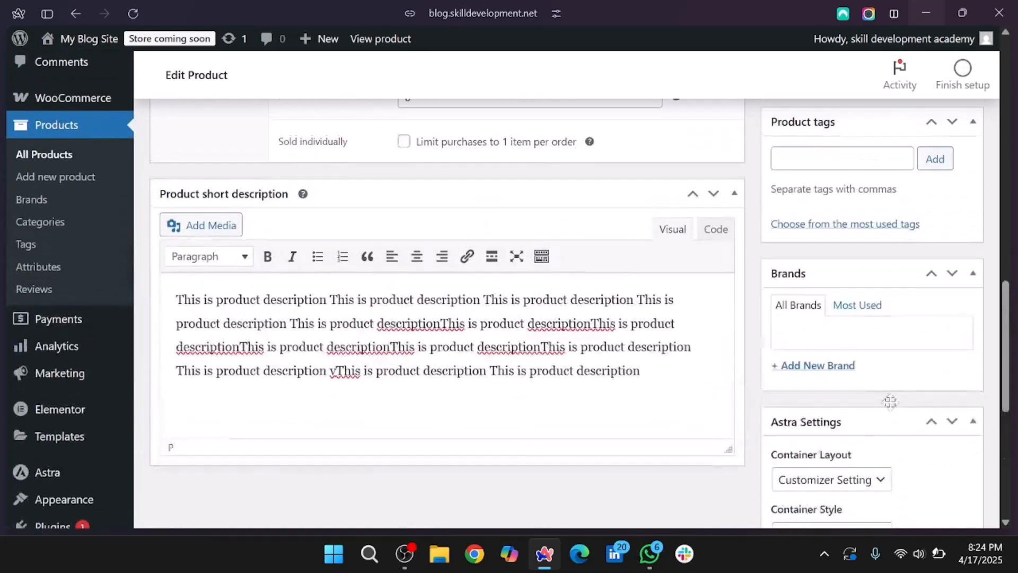
scroll(892, 409, "down", 5)
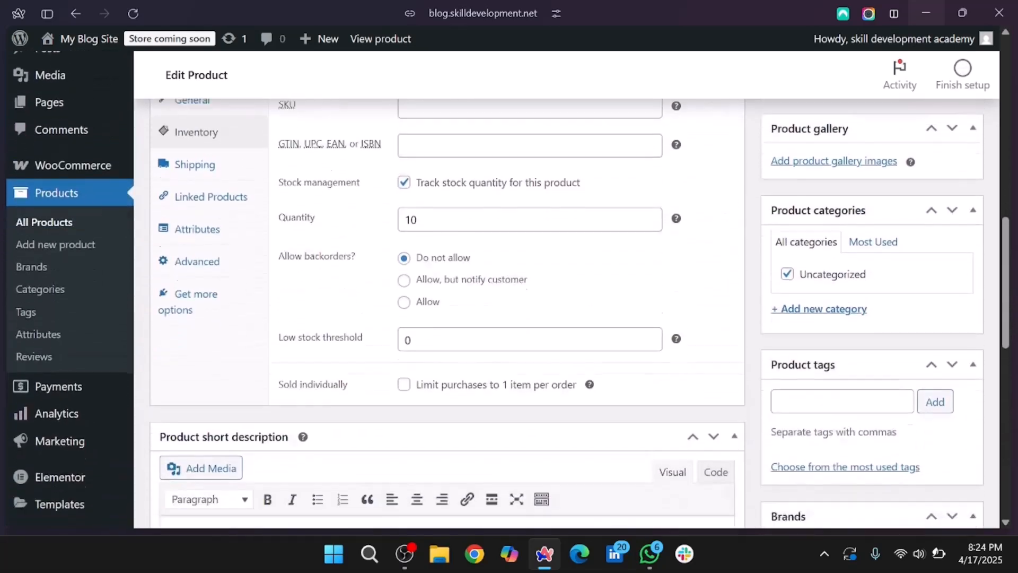
scroll(891, 408, "down", 8)
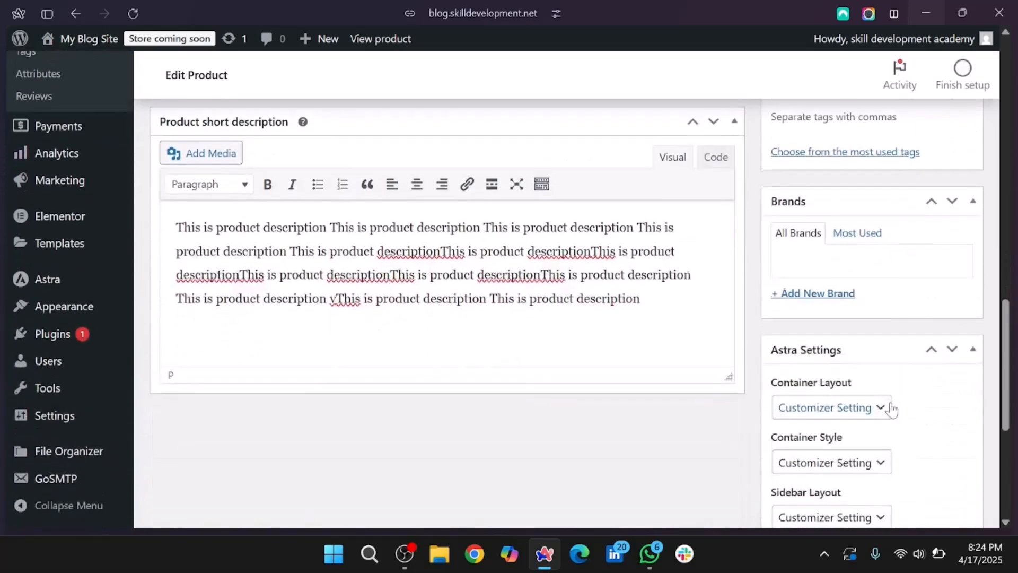
scroll(894, 408, "up", 20)
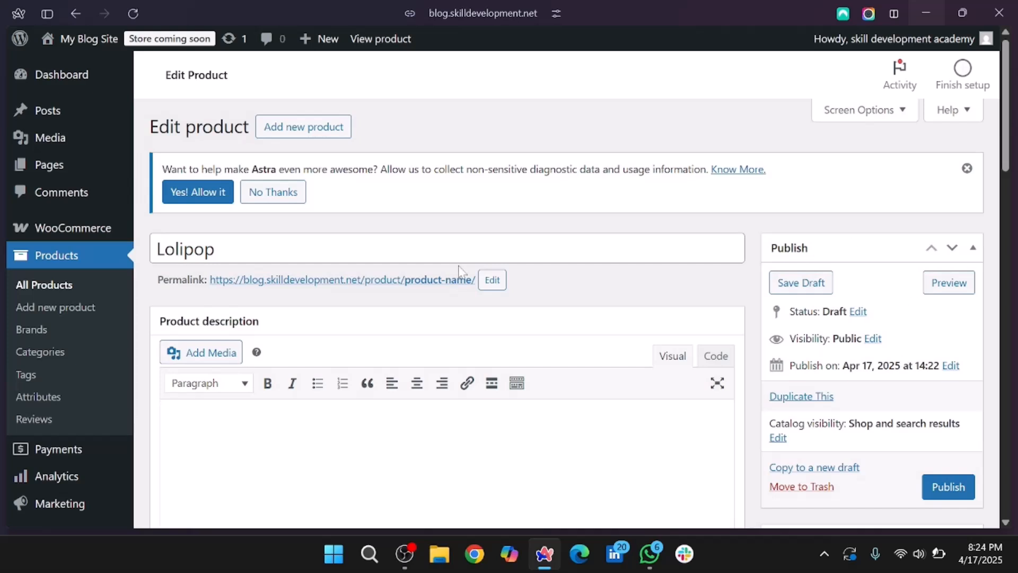
scroll(895, 409, "down", 1)
left_click(955, 411)
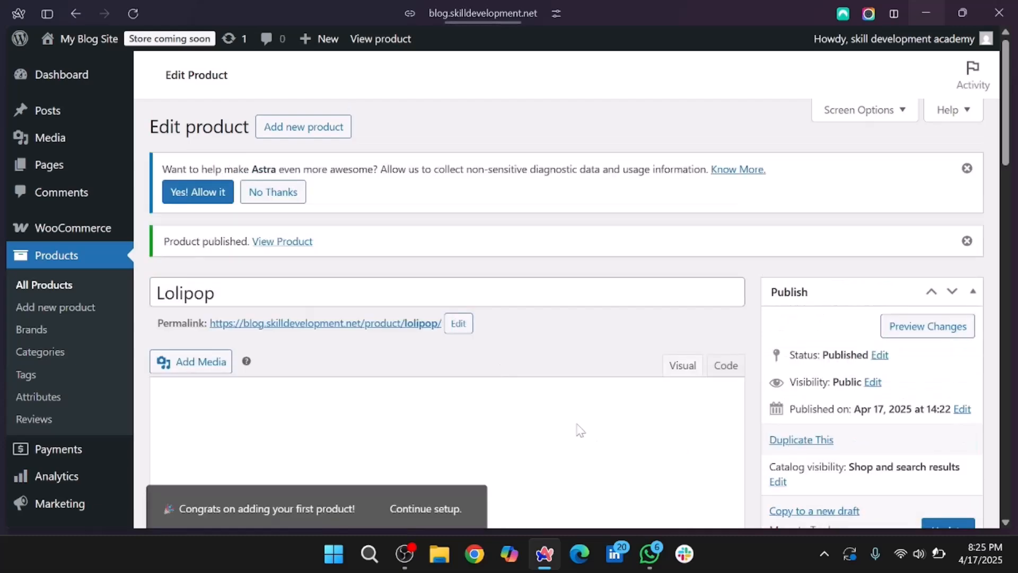
scroll(533, 336, "down", 7)
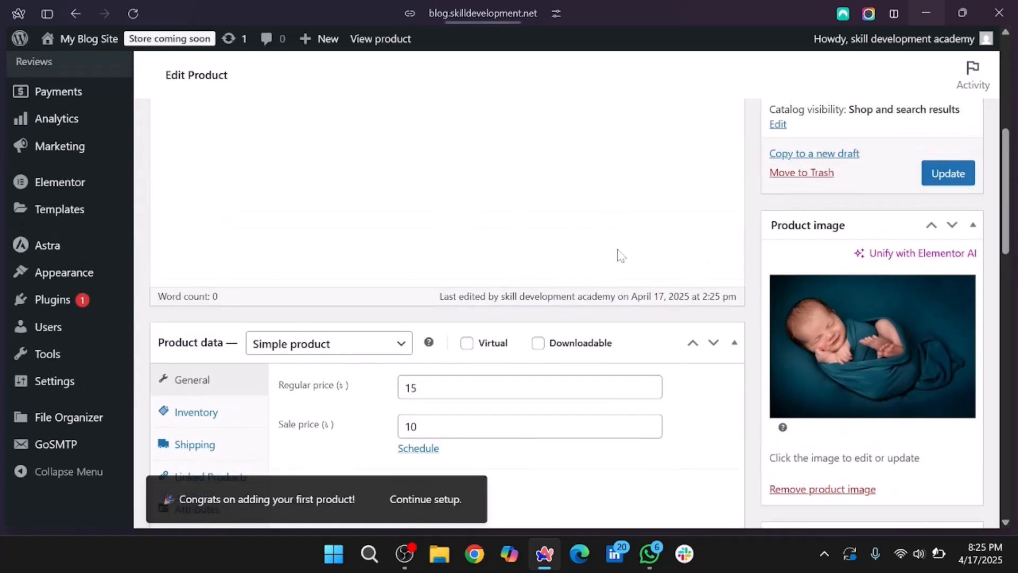
scroll(619, 255, "down", 2)
scroll(619, 256, "down", 3)
scroll(620, 256, "up", 12)
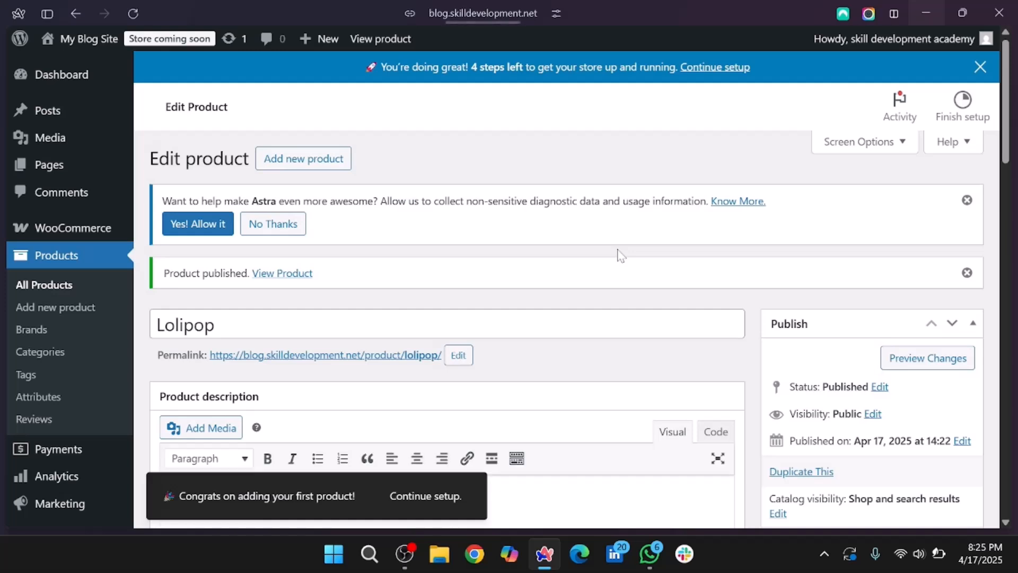
- Dismiss the Astra diagnostic-data notice and the feedback prompt about adding a product
left_click(968, 200)
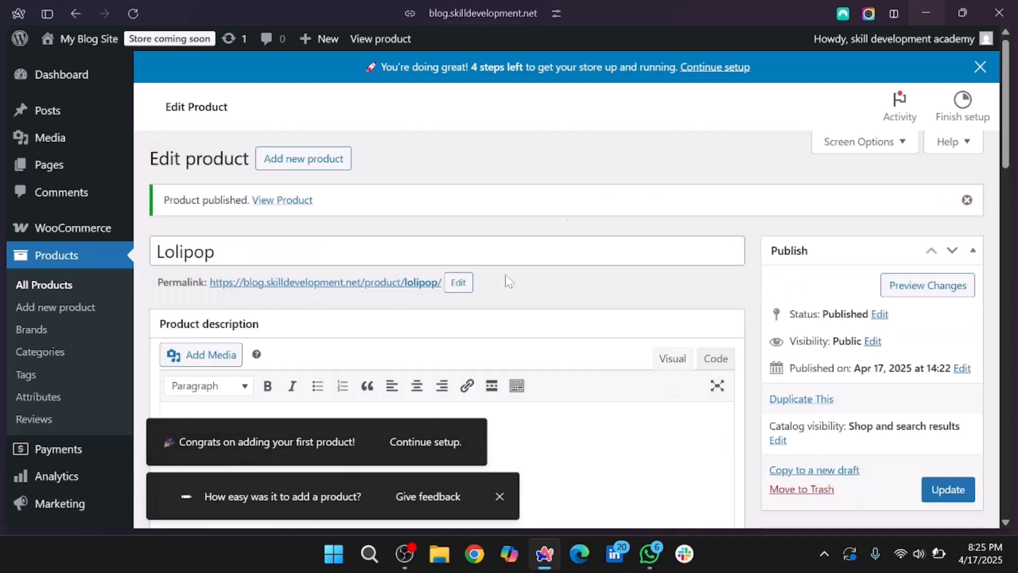
scroll(592, 375, "down", 1)
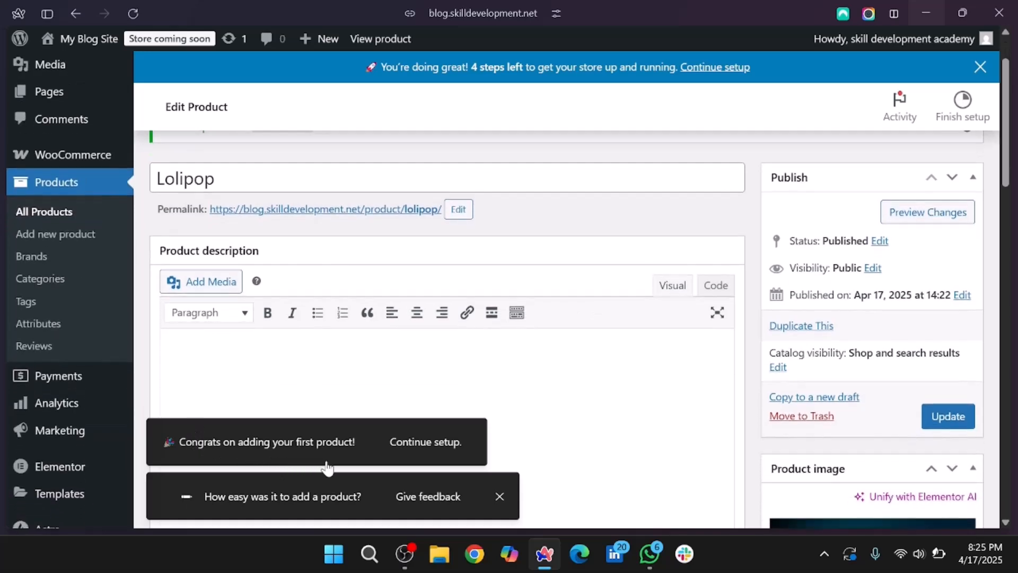
scroll(588, 366, "up", 1)
scroll(588, 366, "down", 1)
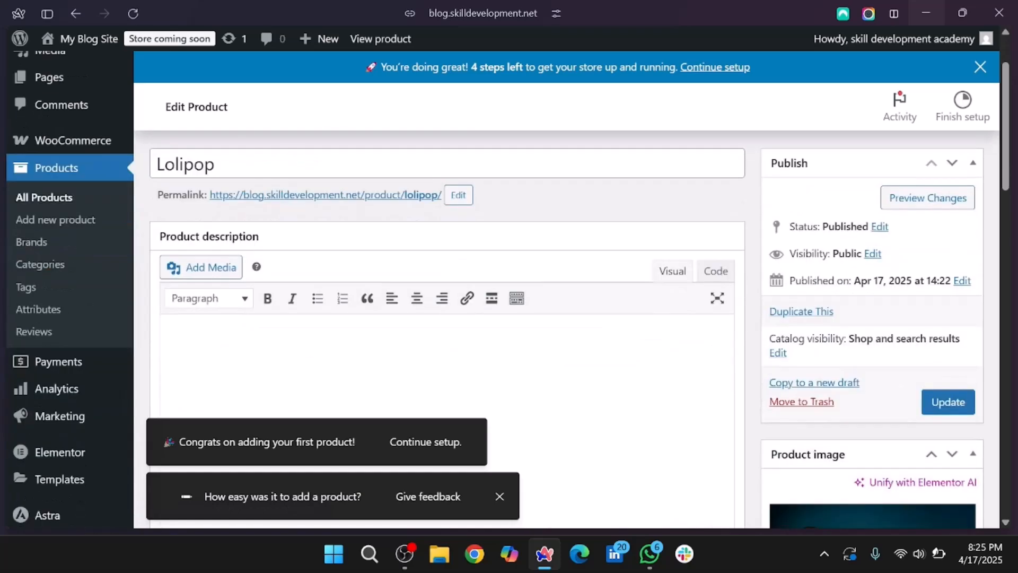
left_click(500, 497)
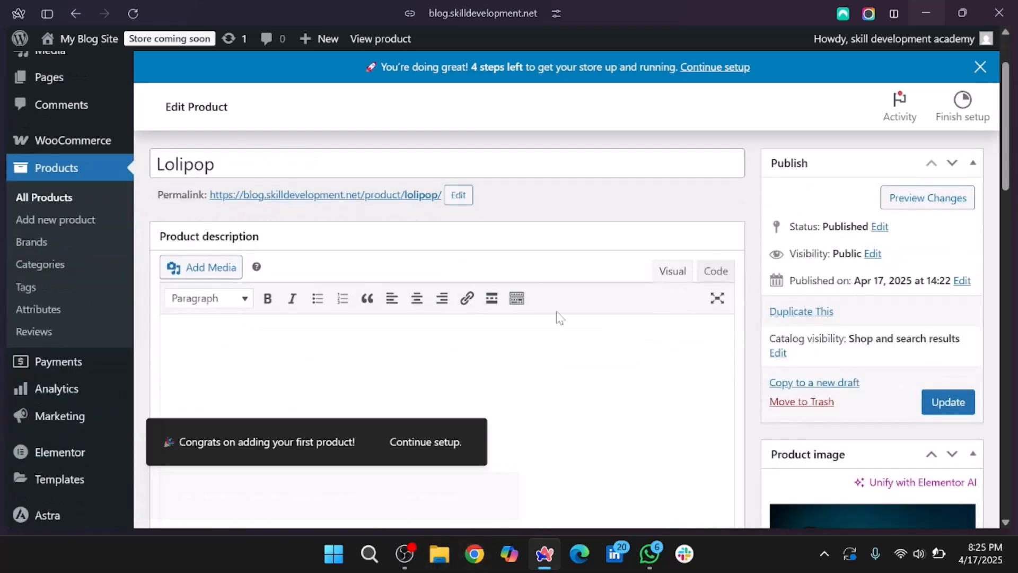
scroll(557, 316, "down", 3)
scroll(555, 316, "up", 3)
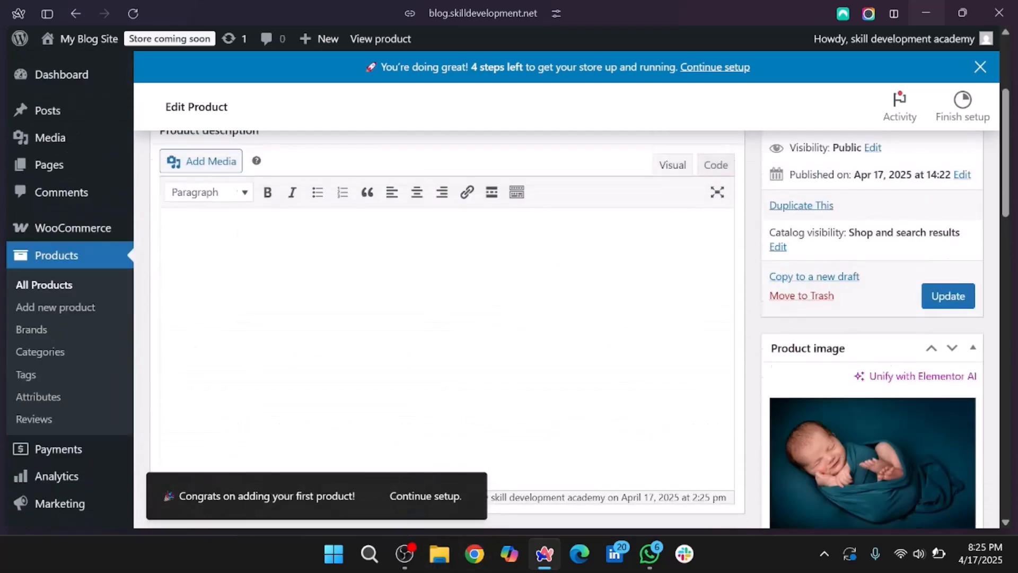
scroll(555, 316, "down", 3)
scroll(558, 318, "down", 2)
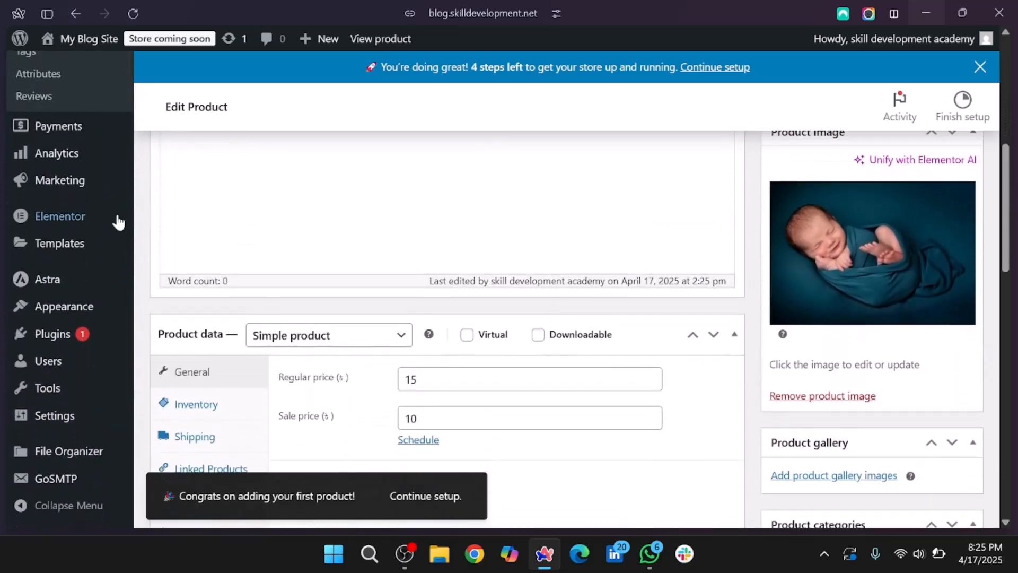
- Open the WooCommerce settings and look over the store address and general options
scroll(112, 220, "up", 5)
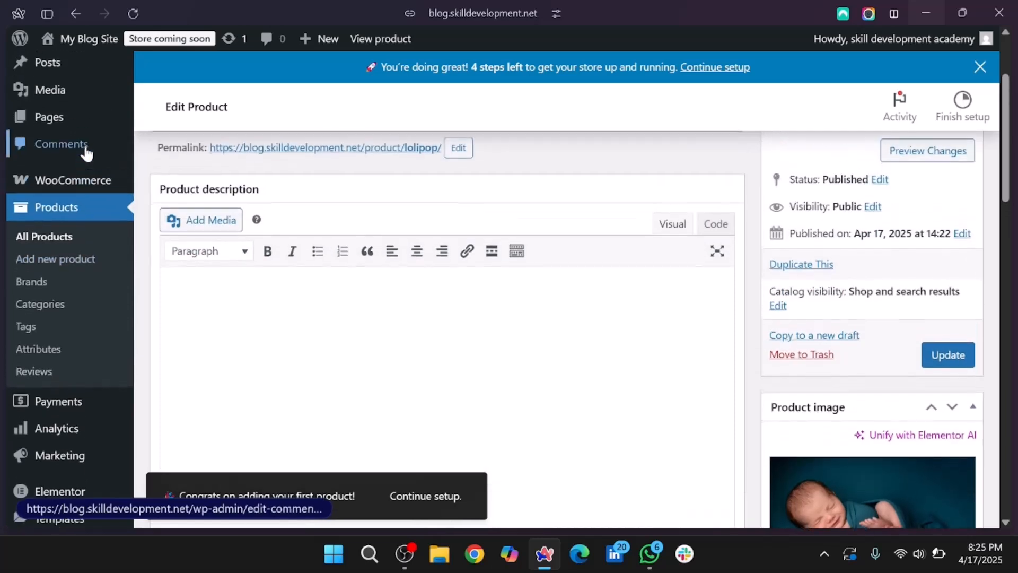
mouse_move(94, 179)
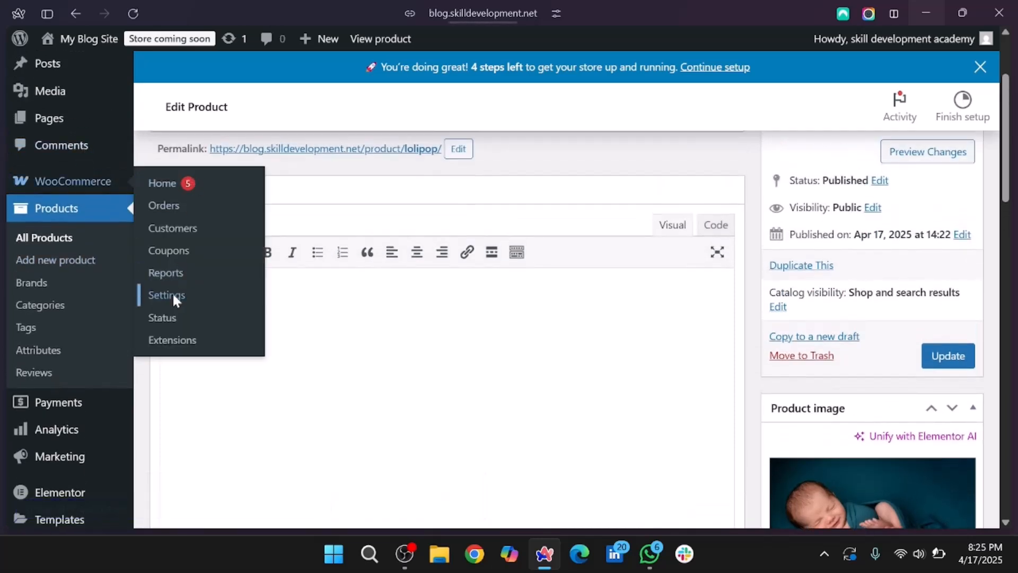
left_click(174, 296)
scroll(310, 388, "down", 8)
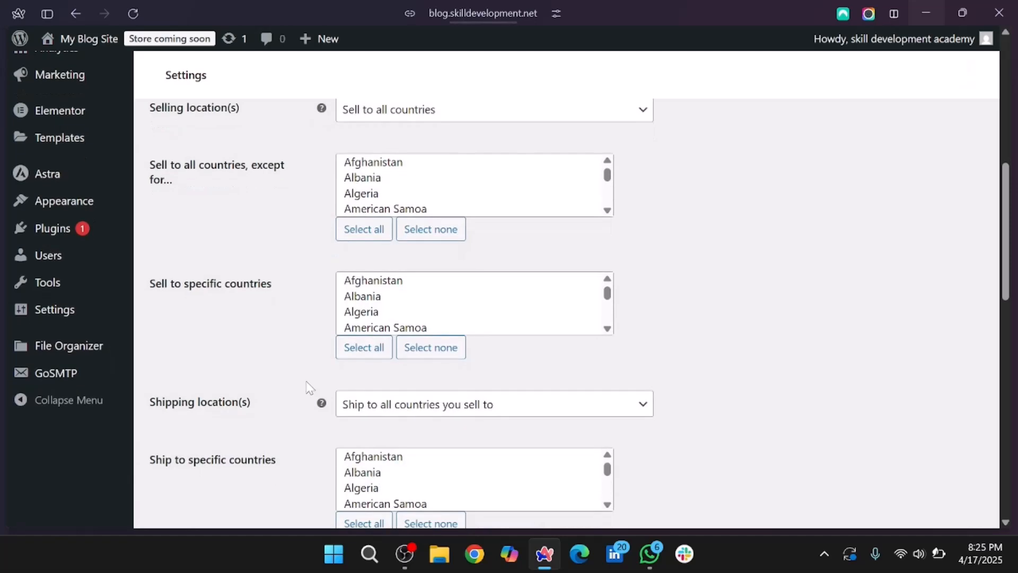
scroll(309, 379, "up", 3)
scroll(232, 215, "up", 3)
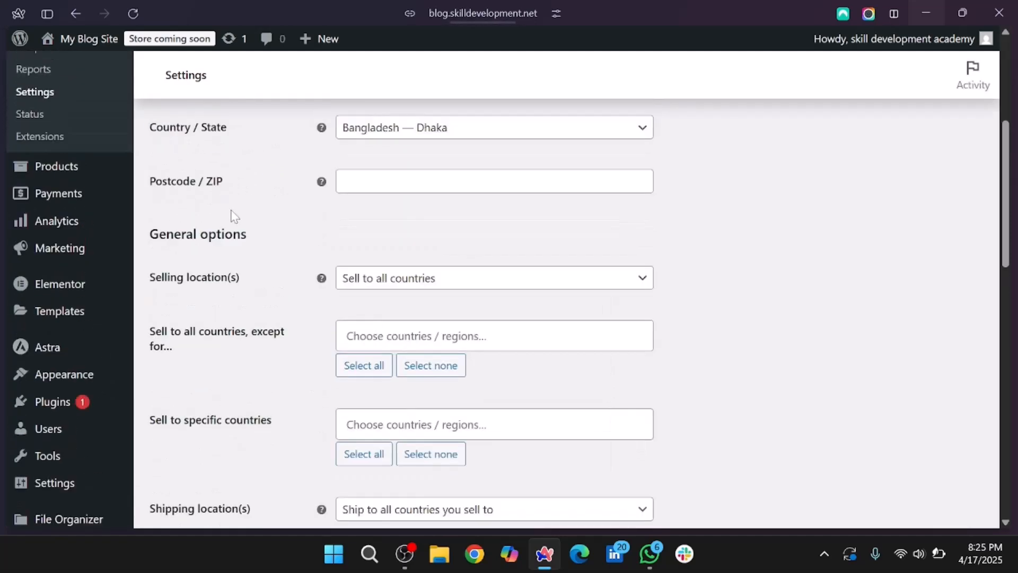
scroll(278, 362, "down", 2)
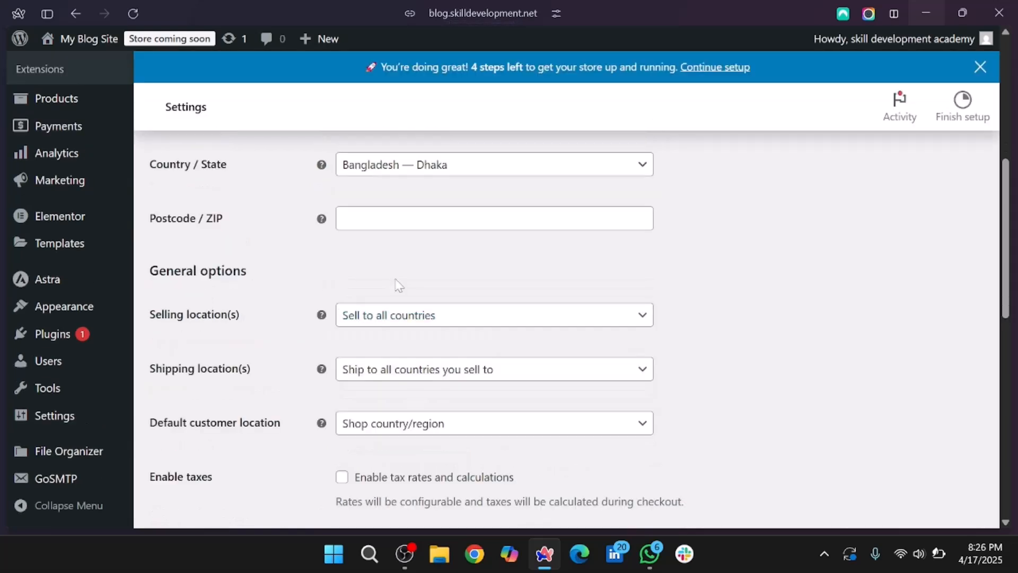
- Set the selling locations to "Sell to specific countries" and add Bangladesh as the country
left_click(397, 324)
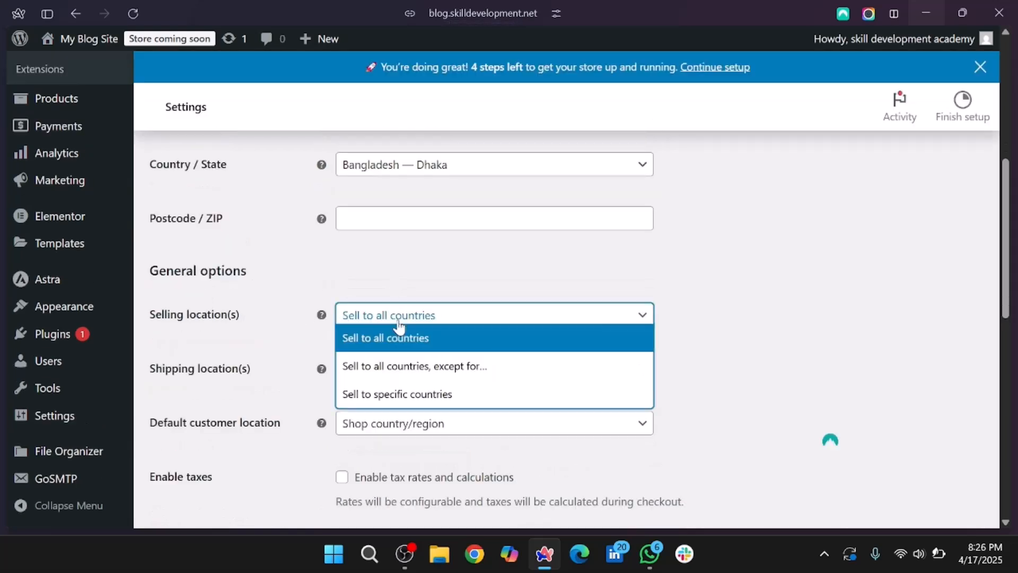
left_click(422, 399)
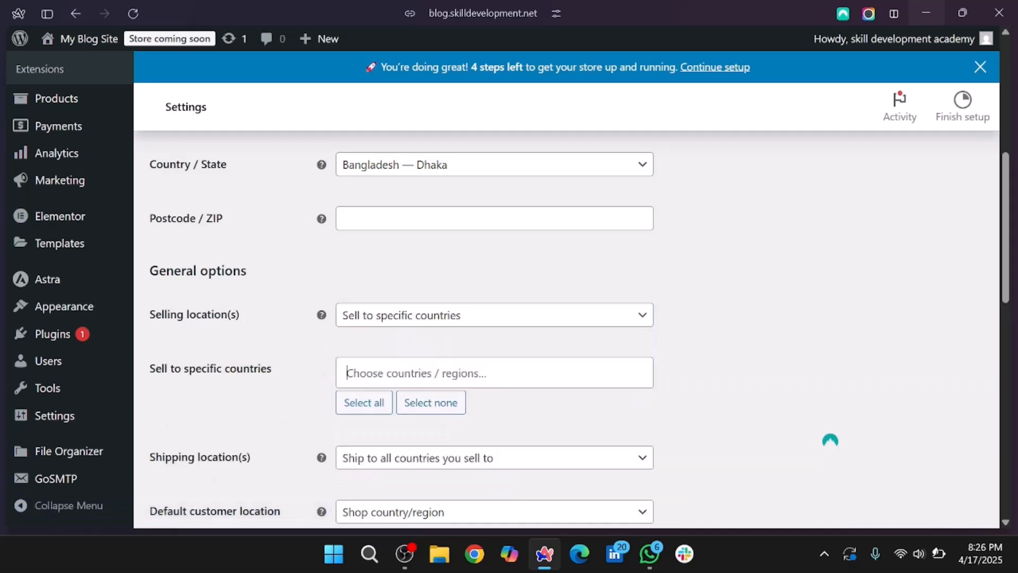
left_click(404, 372)
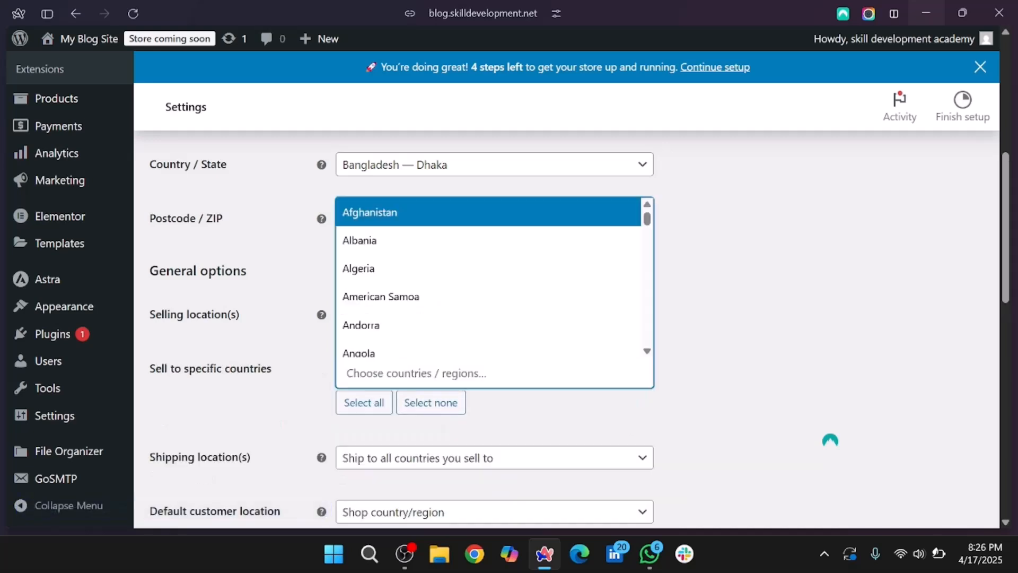
type("bang")
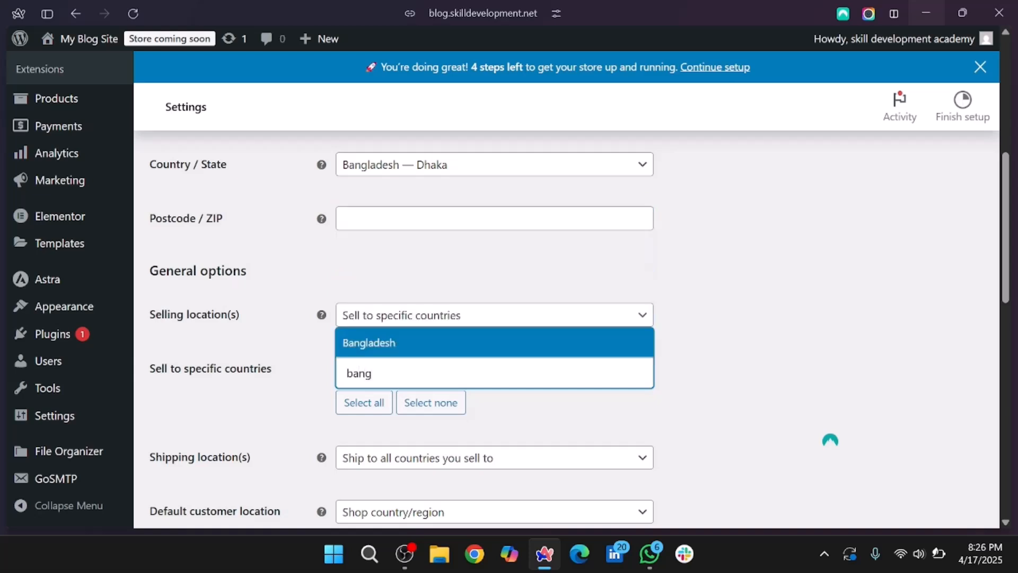
left_click(429, 346)
- Set the shipping locations to "Ship to specific countries only" and add Bangladesh as the country
scroll(256, 390, "down", 3)
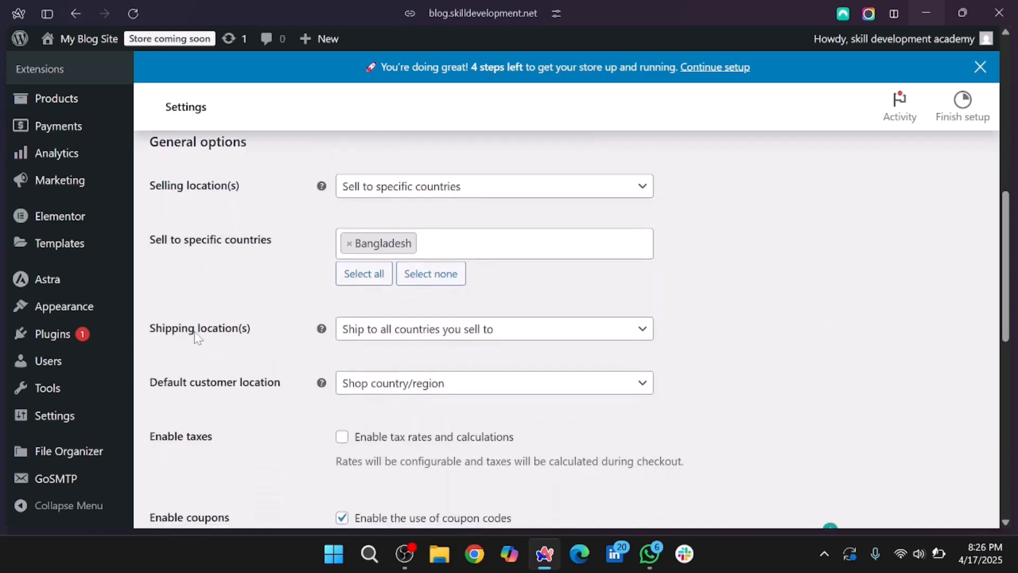
left_click(398, 335)
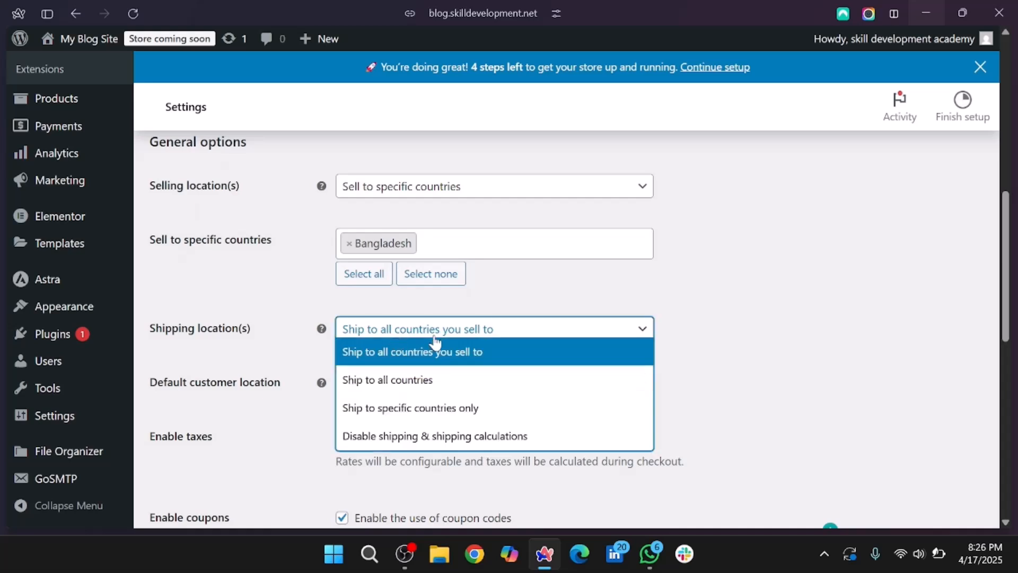
left_click(434, 411)
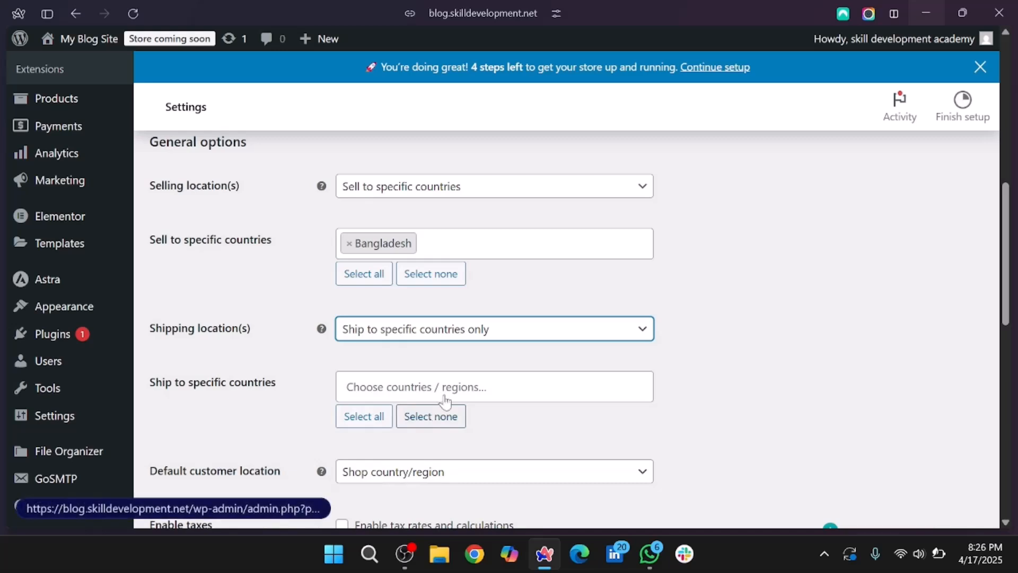
left_click(433, 387)
type("bang")
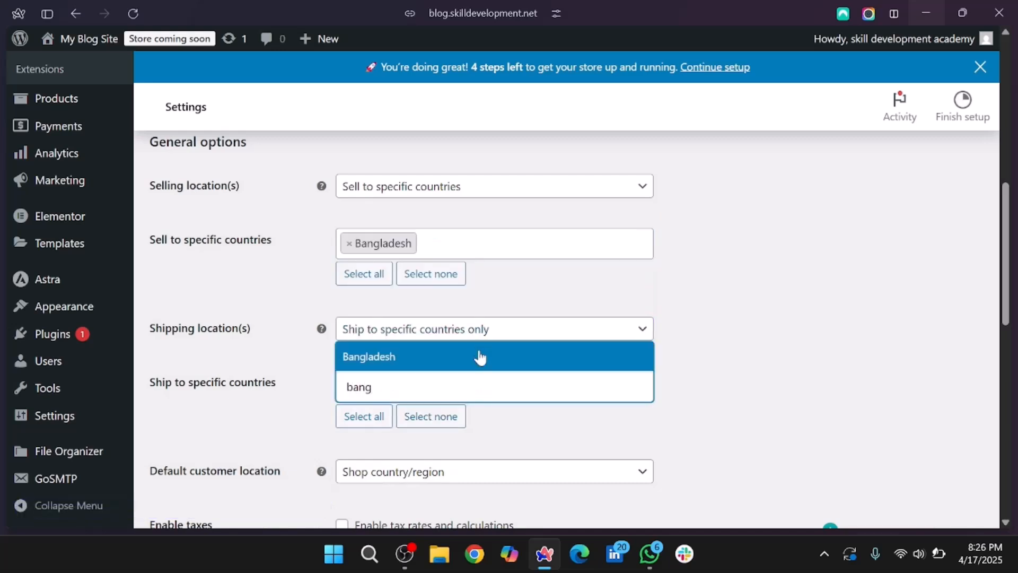
left_click(478, 359)
- Review the default customer location choices and the tax, coupon and currency options in the general settings
scroll(266, 397, "down", 3)
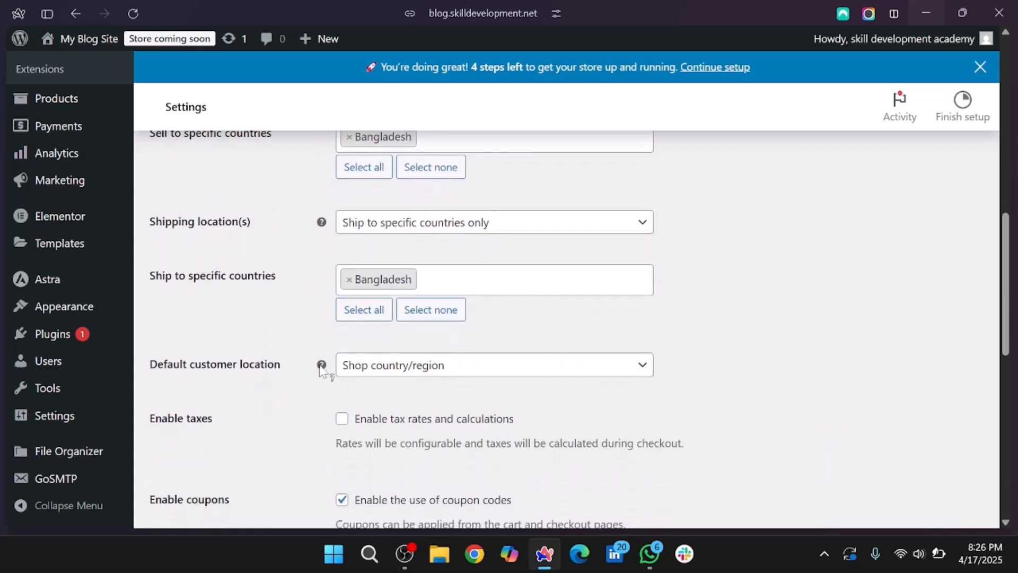
left_click(387, 371)
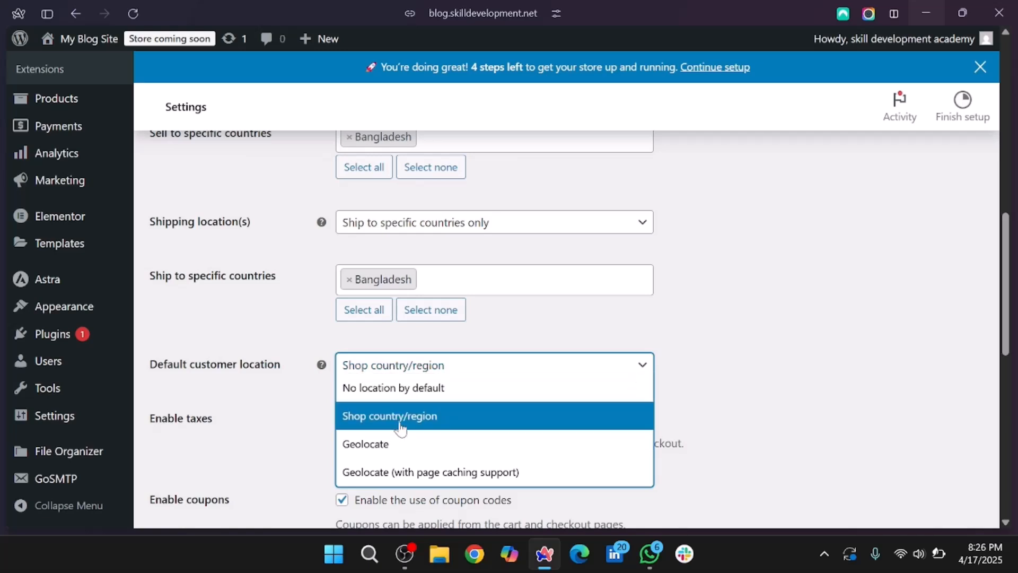
left_click(236, 428)
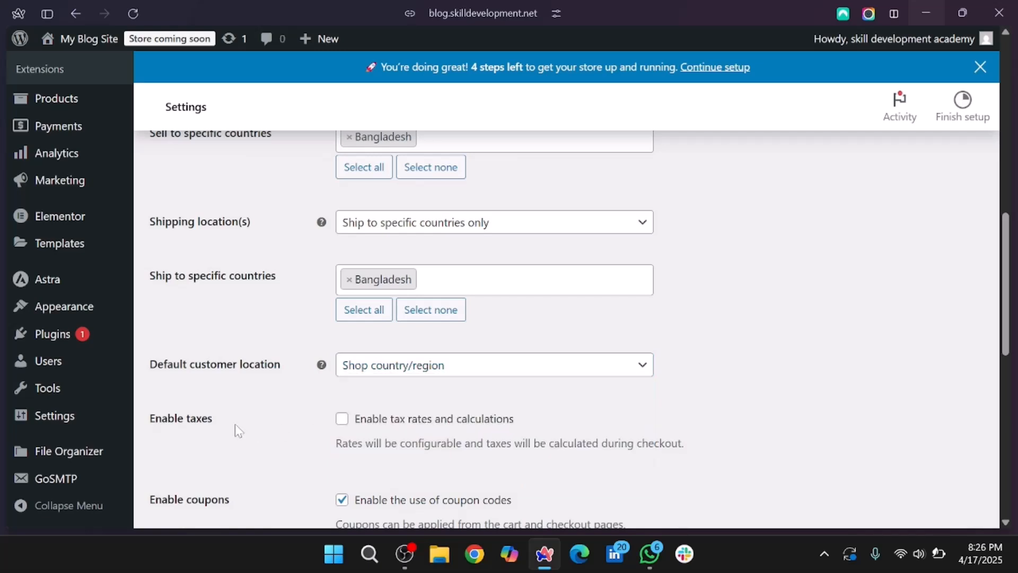
scroll(238, 430, "down", 3)
scroll(427, 297, "down", 2)
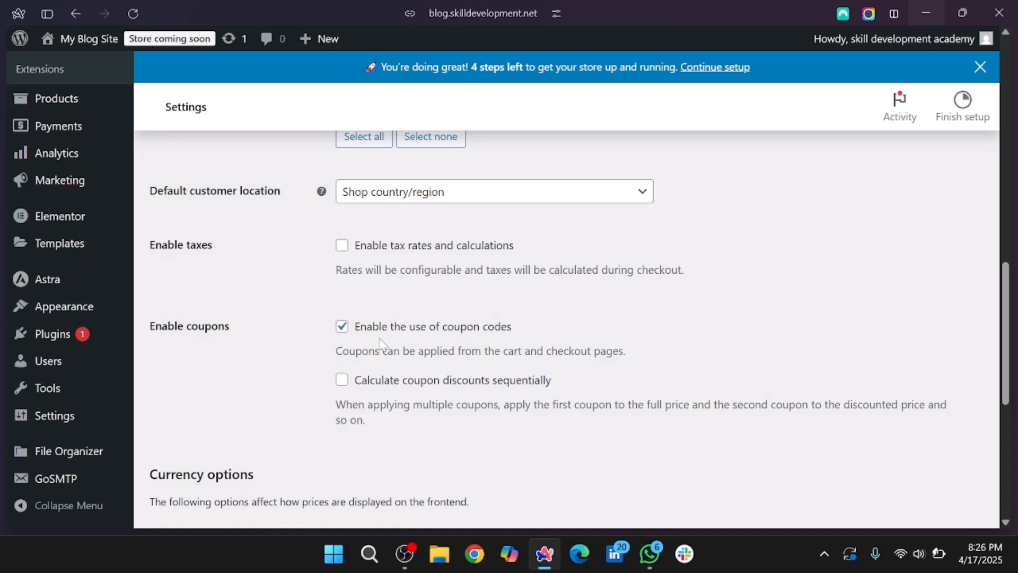
scroll(471, 345, "down", 4)
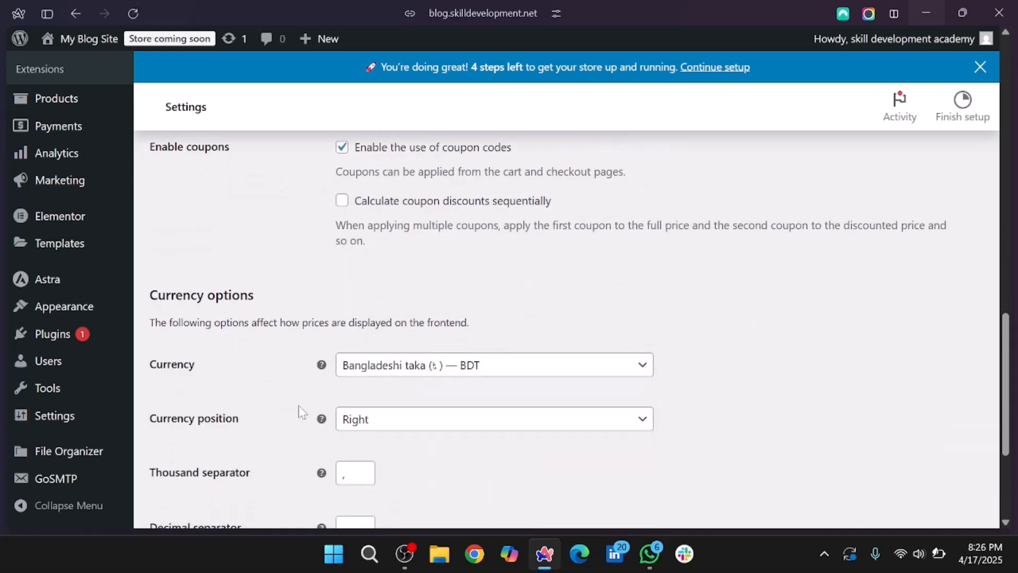
scroll(298, 408, "down", 2)
scroll(455, 364, "down", 2)
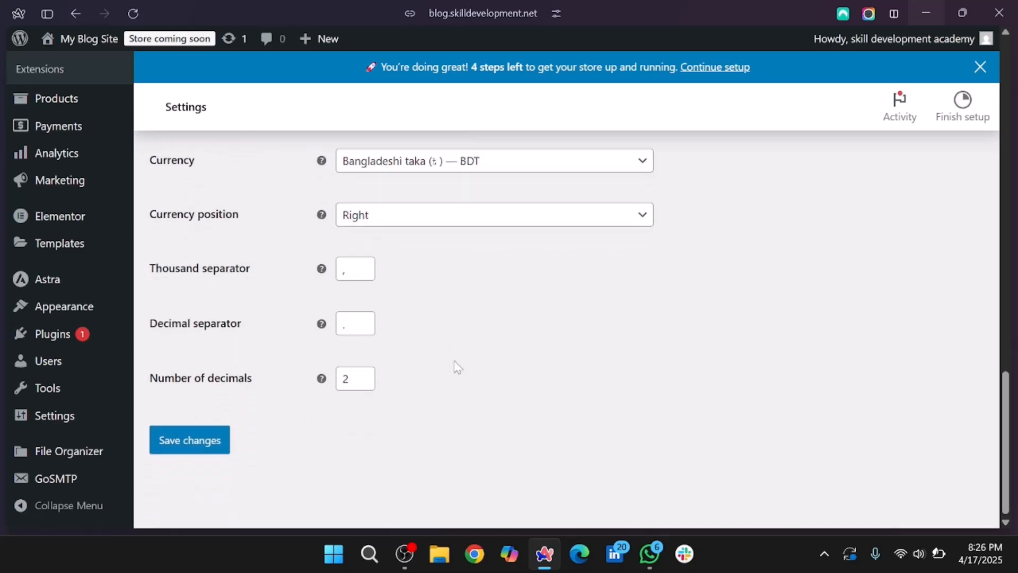
- Save the general store settings and return to the start of the settings page
left_click(210, 436)
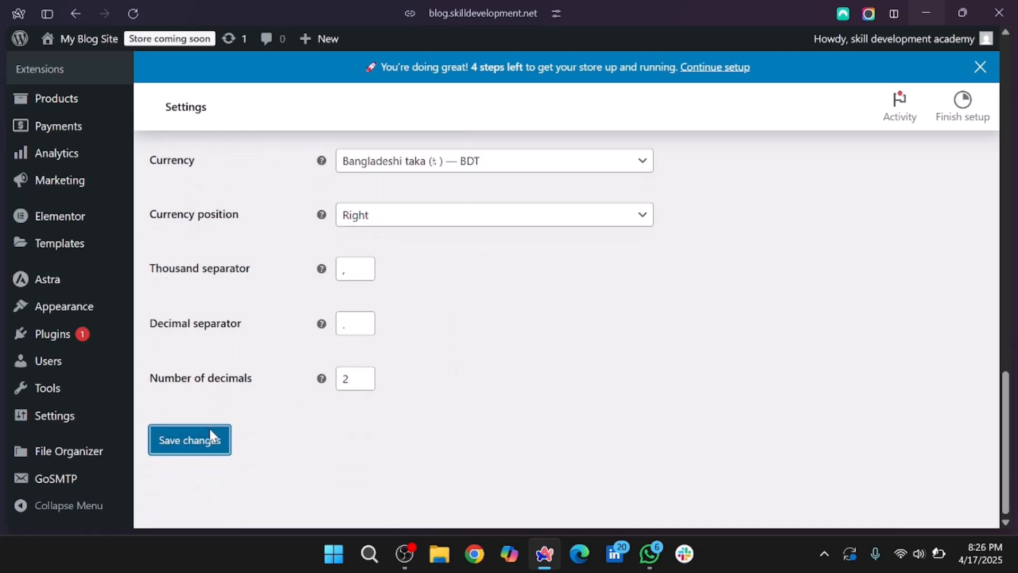
scroll(210, 433, "up", 5)
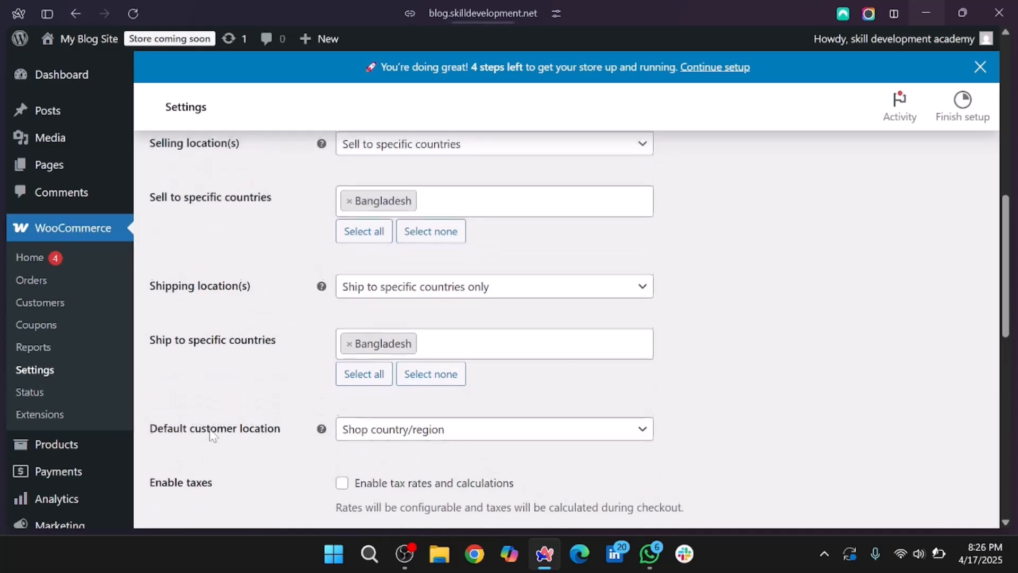
scroll(210, 435, "up", 5)
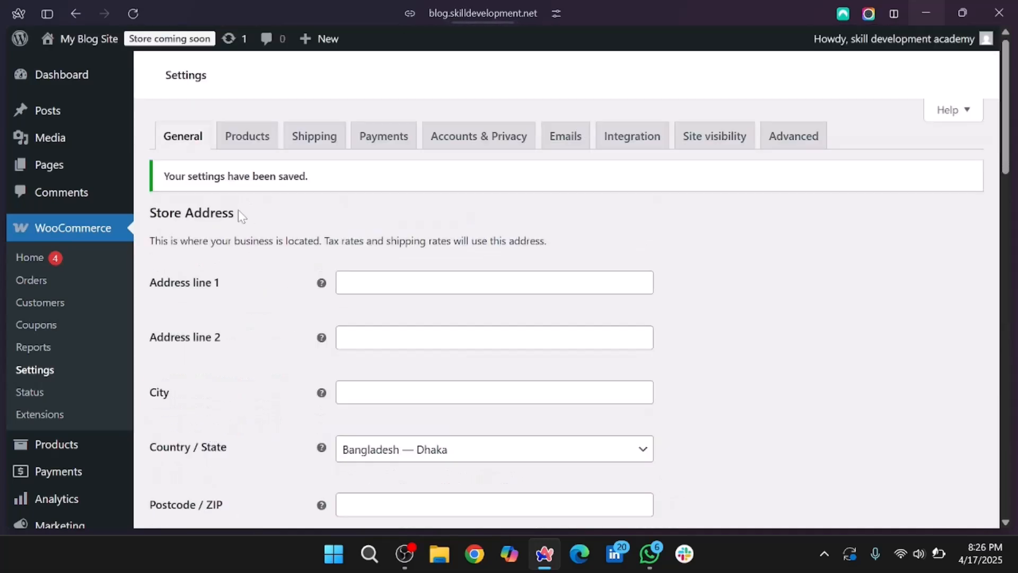
- Open the Products section of the WooCommerce settings and dismiss the feedback prompt about updating settings
left_click(250, 147)
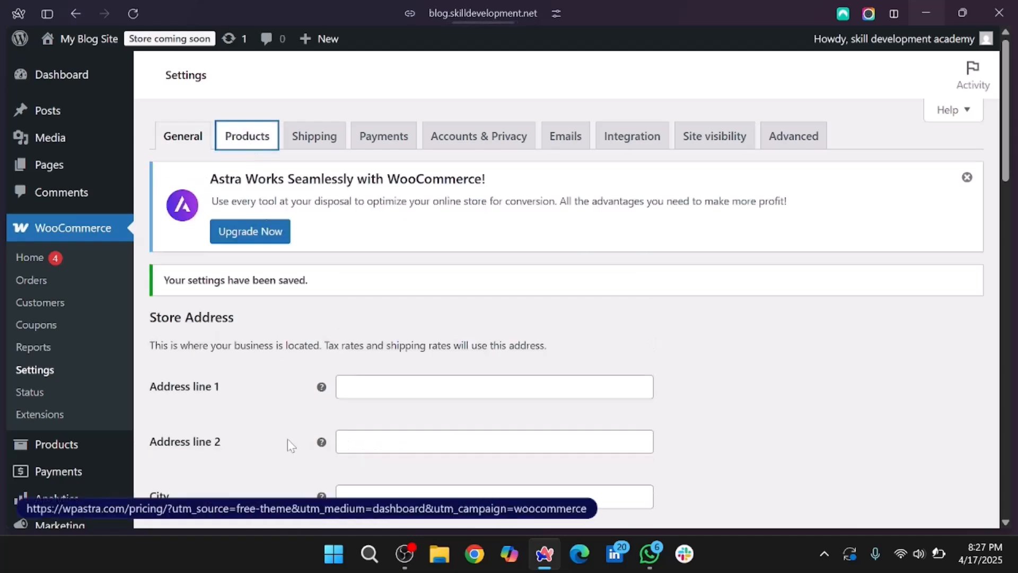
scroll(287, 438, "down", 4)
scroll(287, 438, "up", 2)
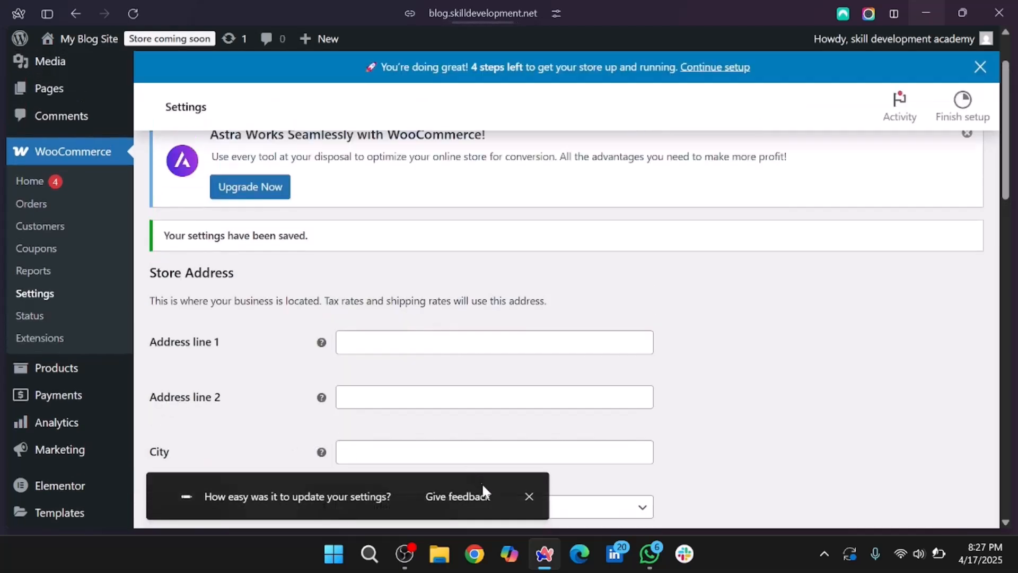
left_click(529, 497)
scroll(695, 305, "up", 2)
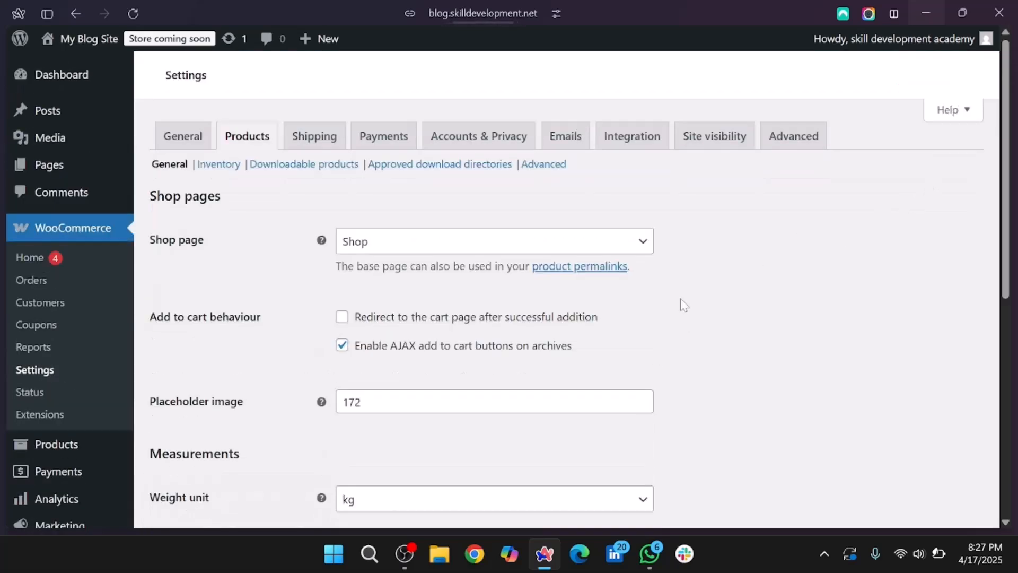
- Review which pages can serve as the Shop page in the general product settings, keeping the current choice
scroll(291, 303, "down", 2)
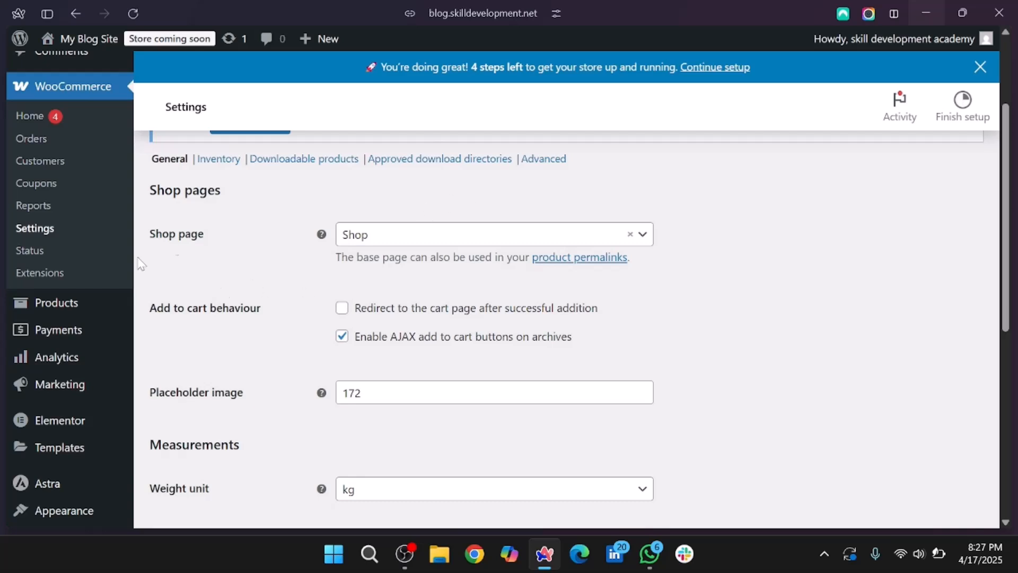
scroll(252, 398, "down", 1)
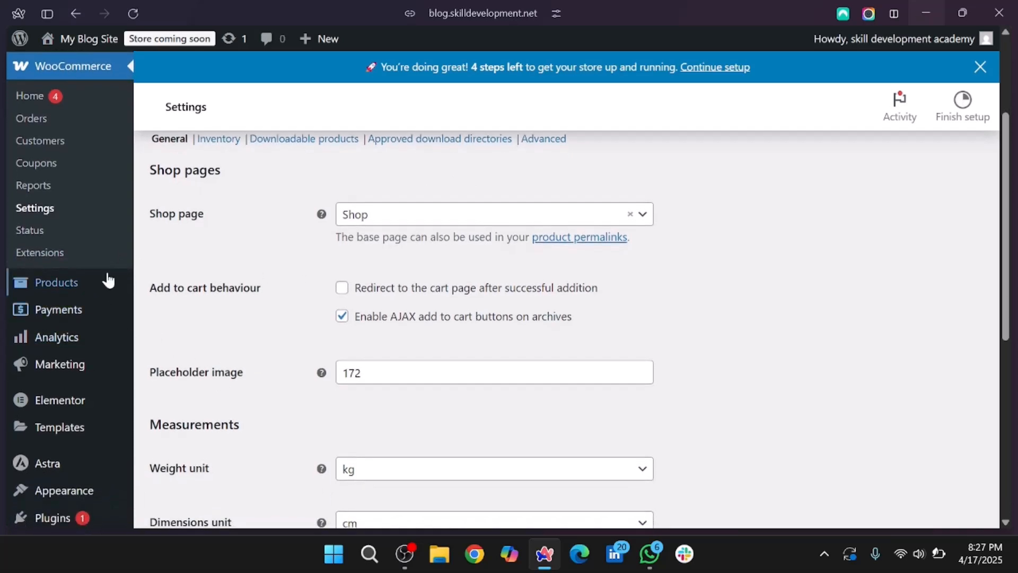
left_click(422, 225)
left_click(421, 223)
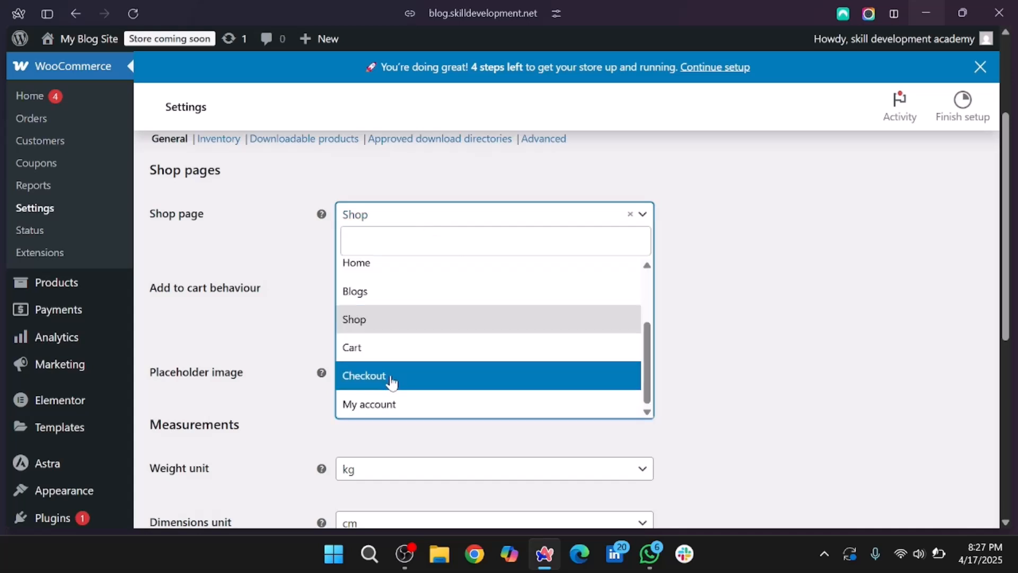
scroll(395, 373, "up", 3)
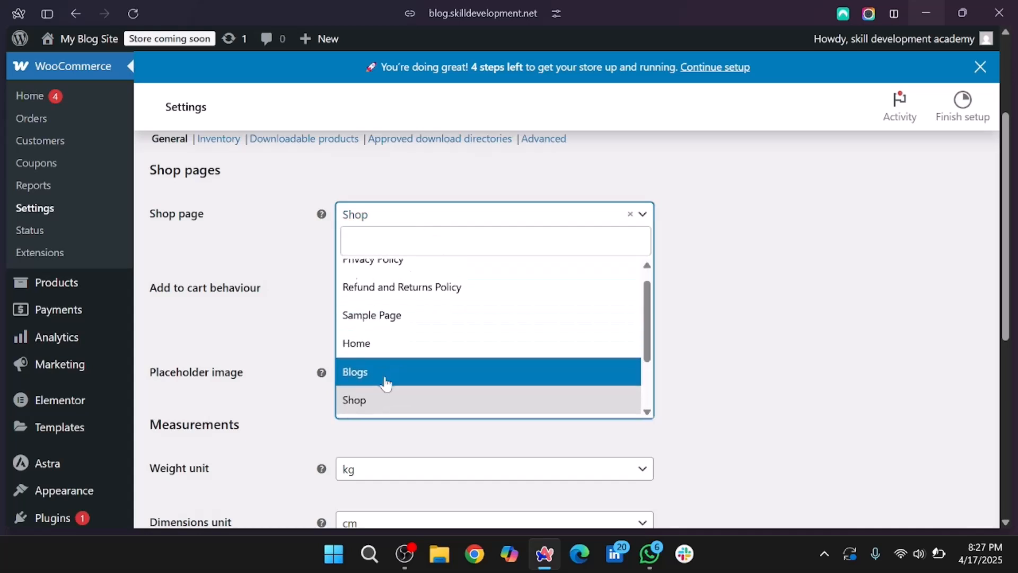
scroll(386, 382, "down", 3)
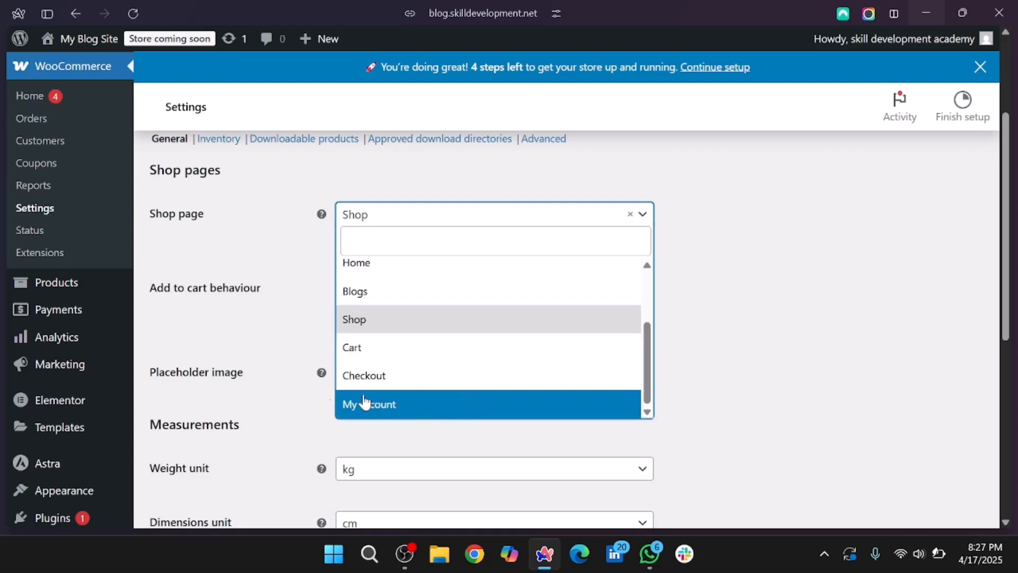
left_click(266, 332)
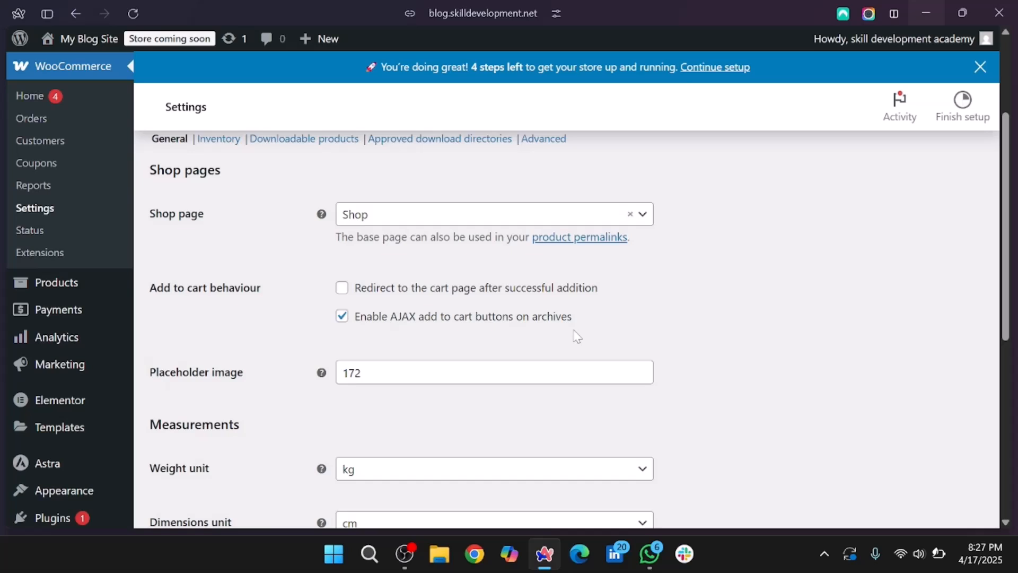
- Read the help text for the Placeholder image setting and inspect its field without changing it
scroll(380, 361, "down", 2)
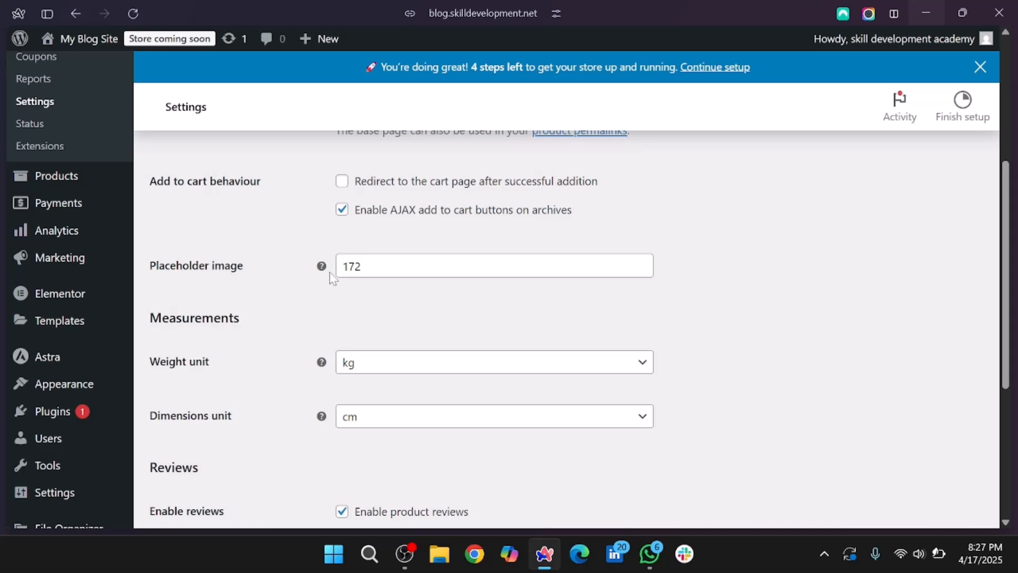
mouse_move(321, 268)
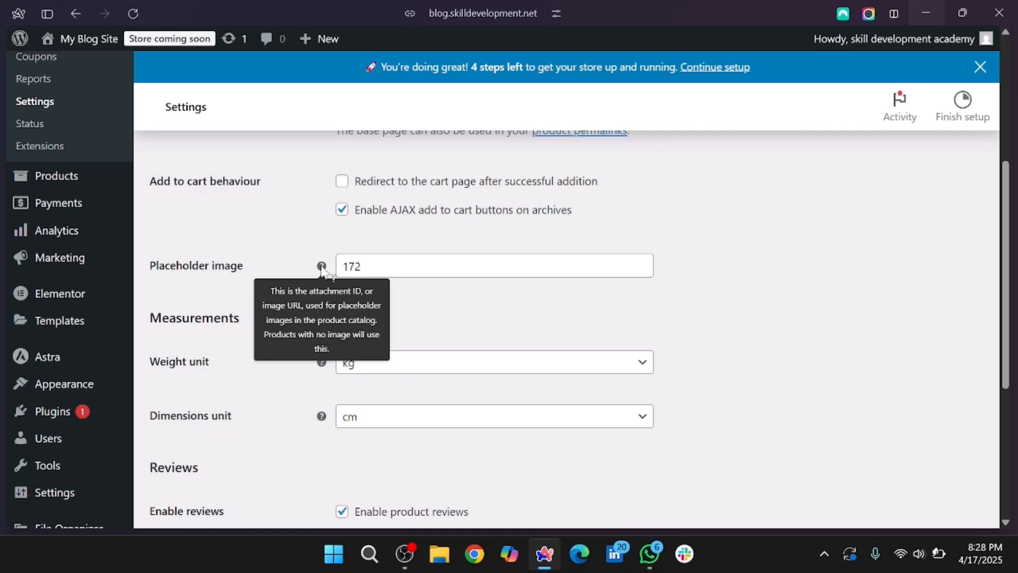
double_click(352, 266)
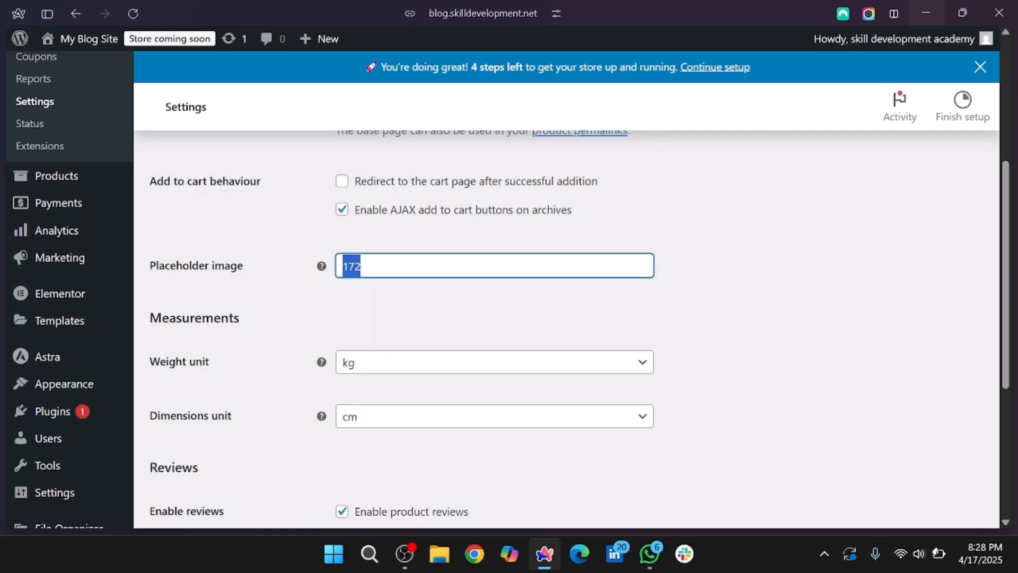
left_click(342, 309)
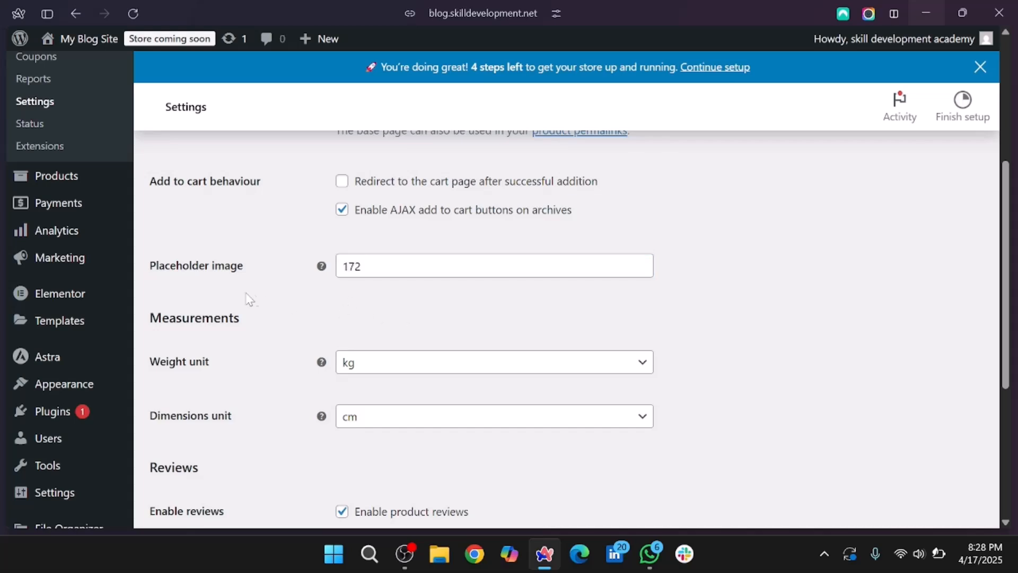
- Set the product weight unit to g in the Measurements settings
scroll(194, 367, "down", 1)
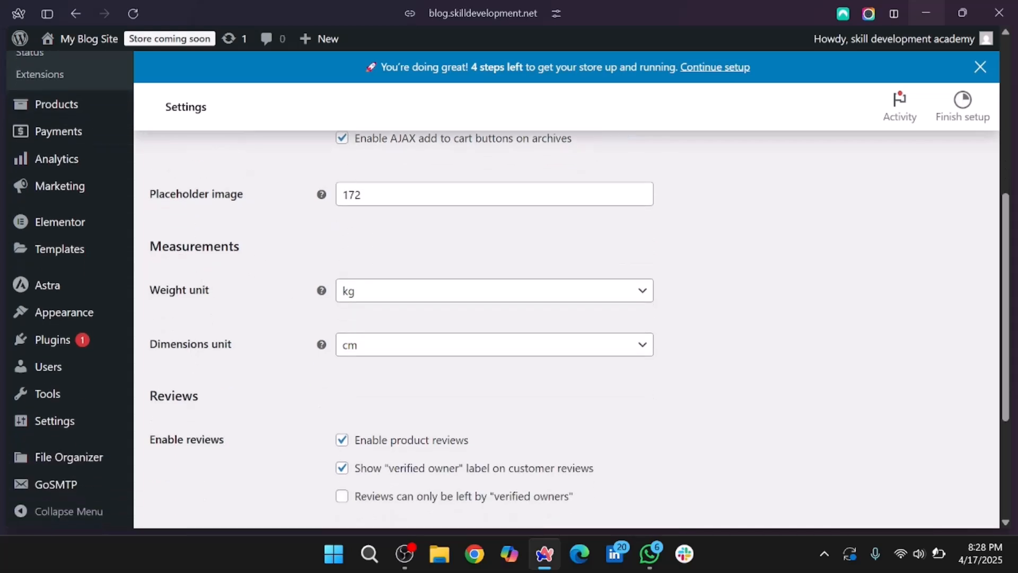
scroll(260, 277, "down", 1)
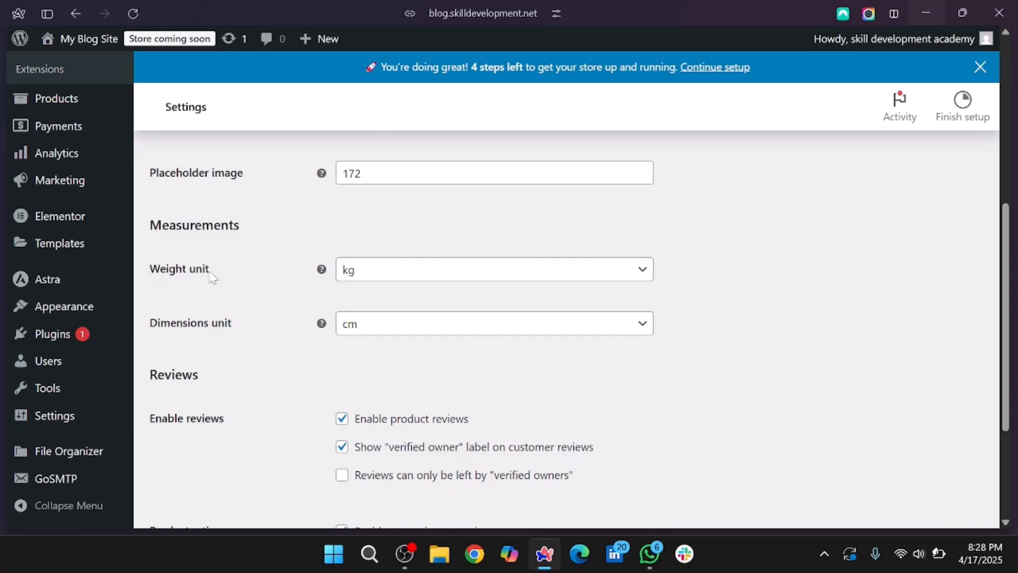
left_click(372, 281)
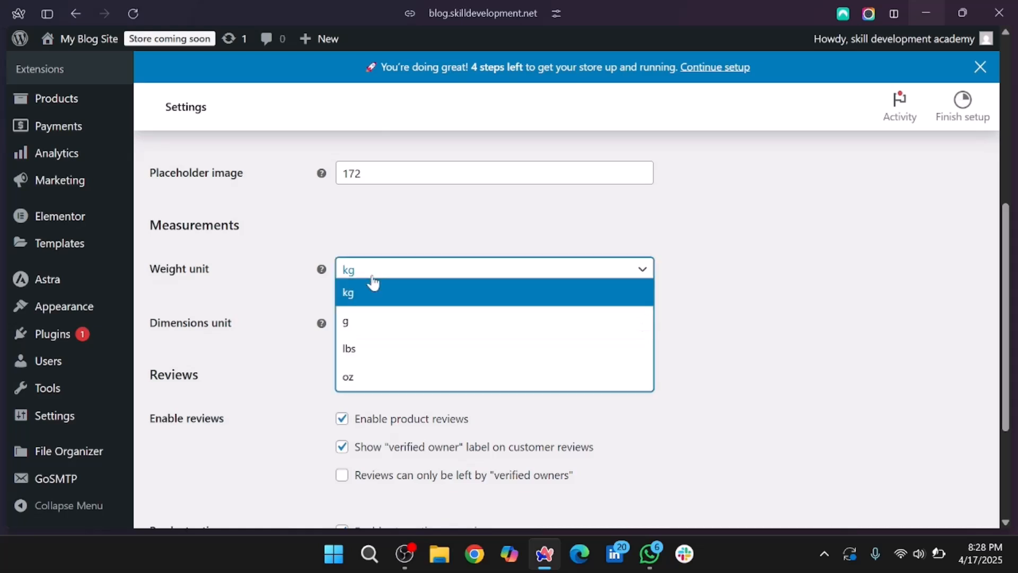
left_click(363, 329)
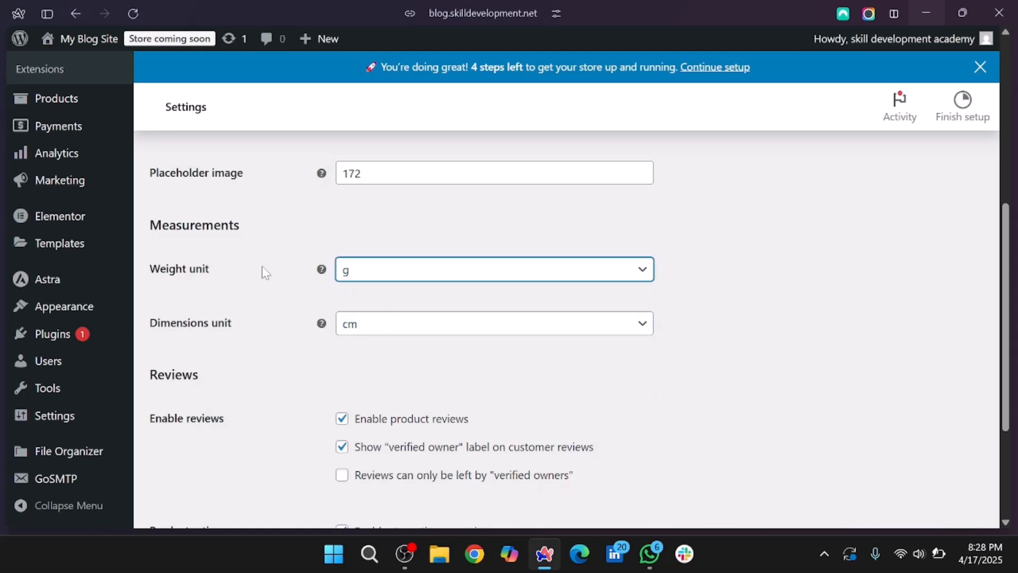
- Check the available units for product dimensions without changing the selection
left_click(402, 330)
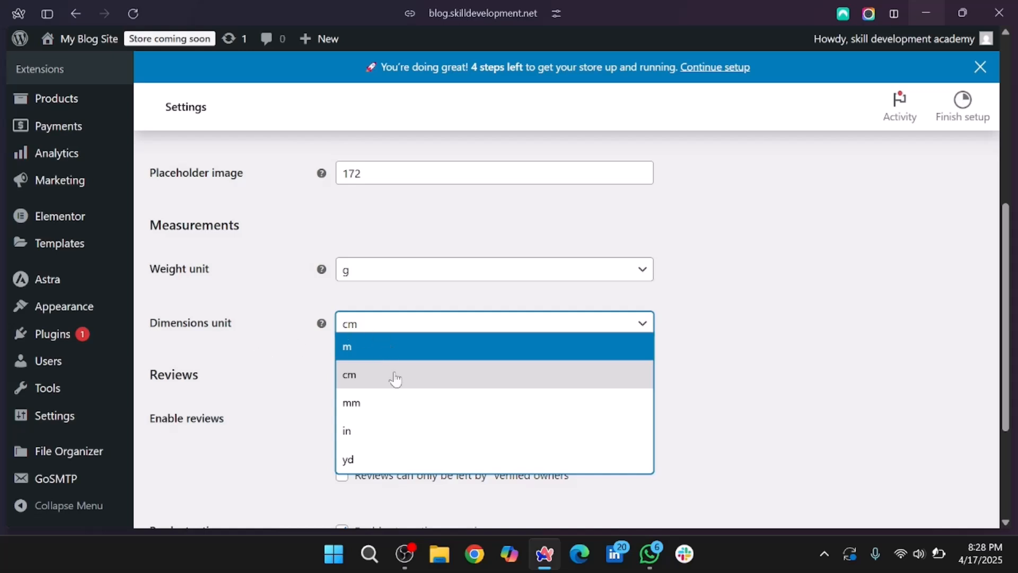
left_click(262, 340)
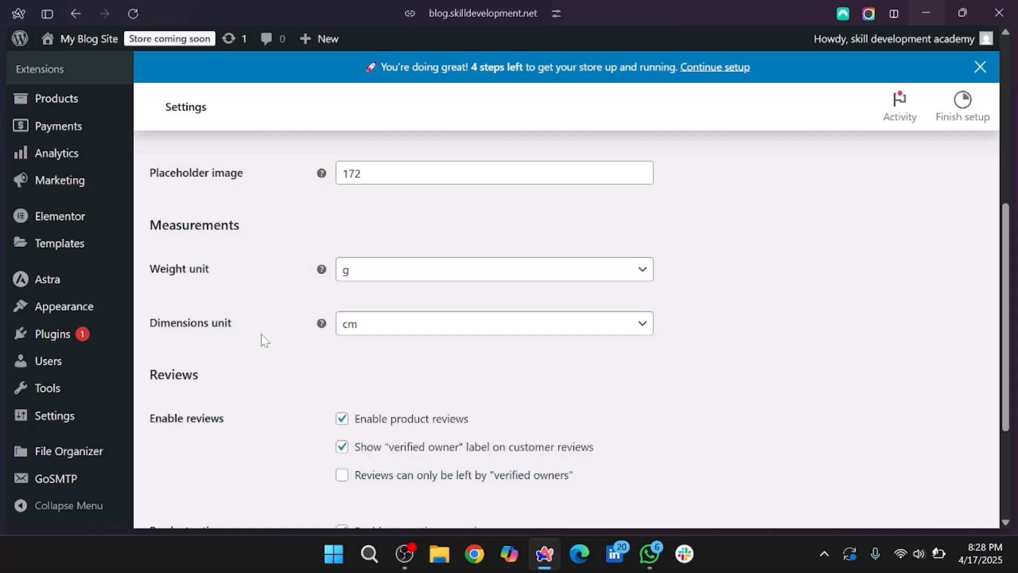
scroll(262, 340, "down", 2)
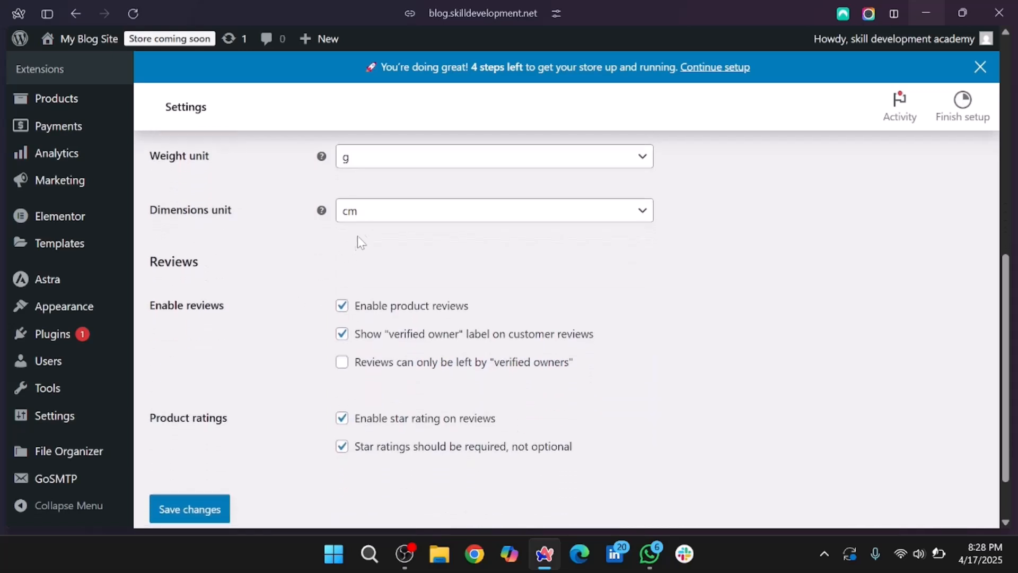
left_click(375, 218)
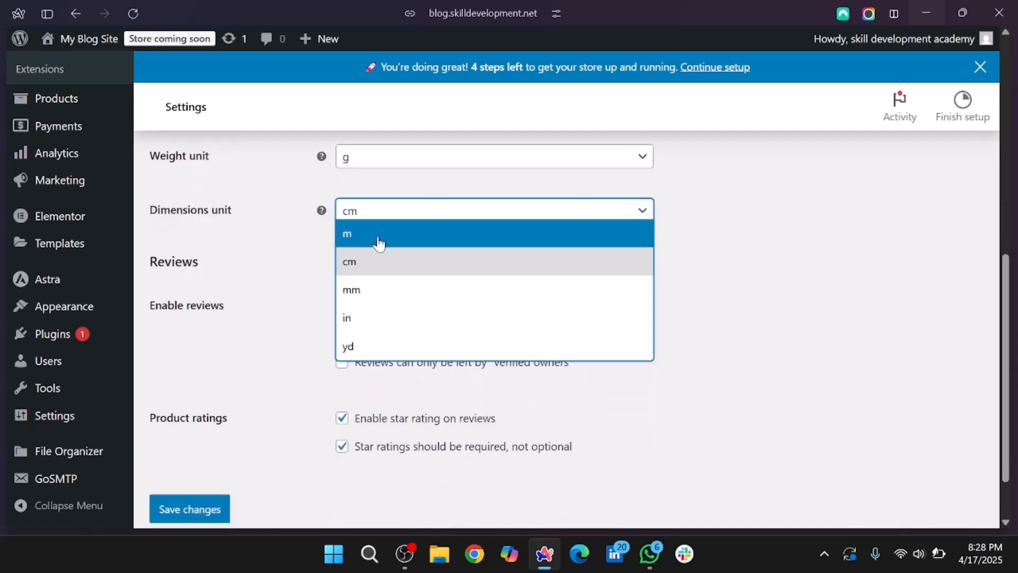
left_click(250, 267)
- Look over the product review and star rating options and save the general product settings
scroll(251, 267, "down", 1)
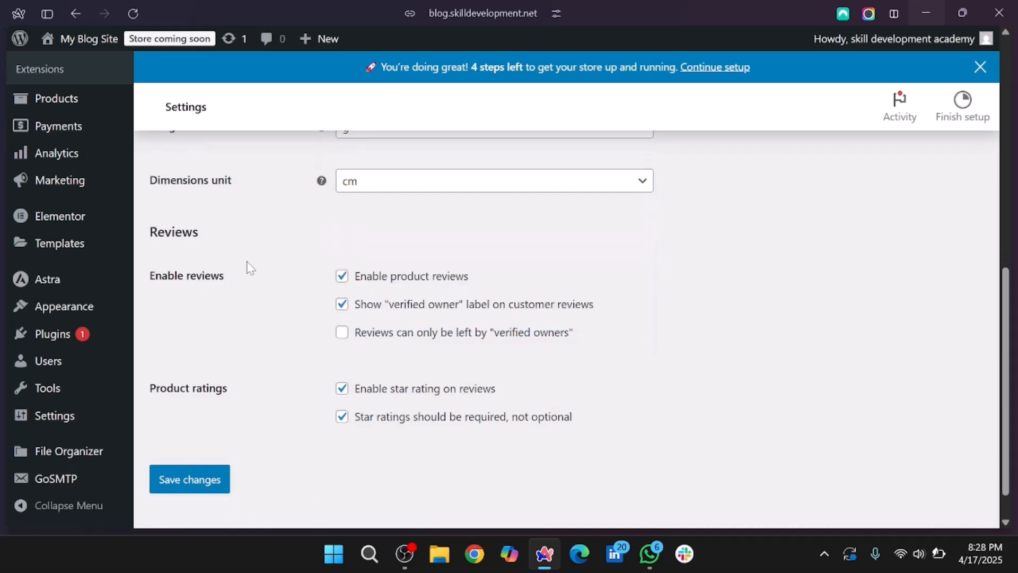
scroll(250, 267, "down", 1)
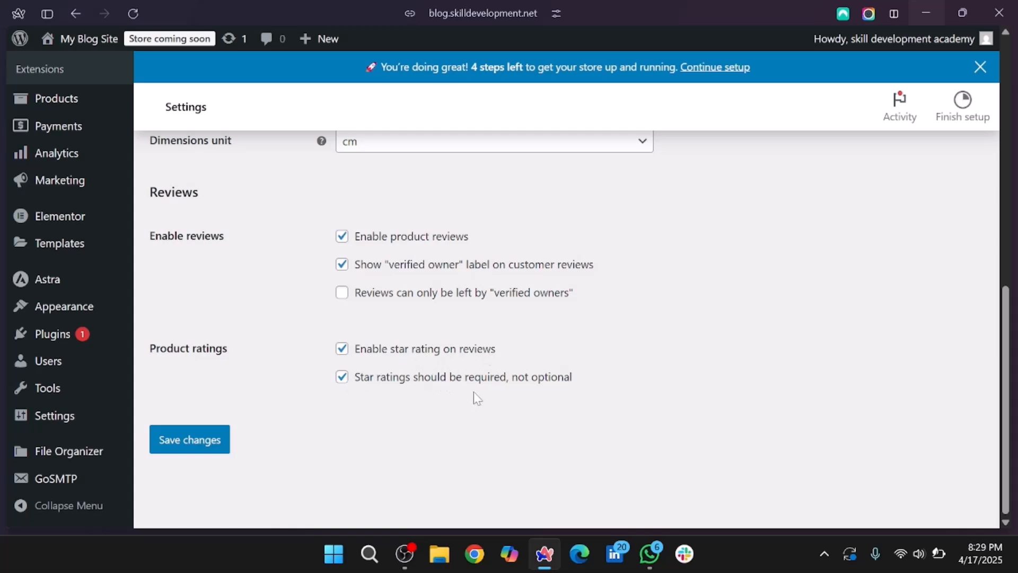
left_click(180, 450)
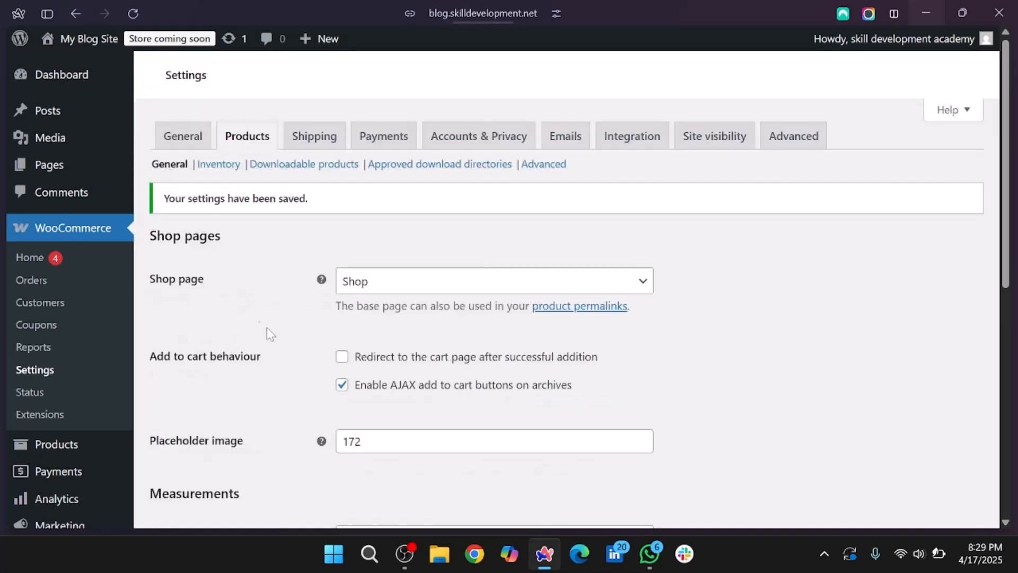
- Try to open the Inventory section of the product settings and look through the page
left_click(219, 164)
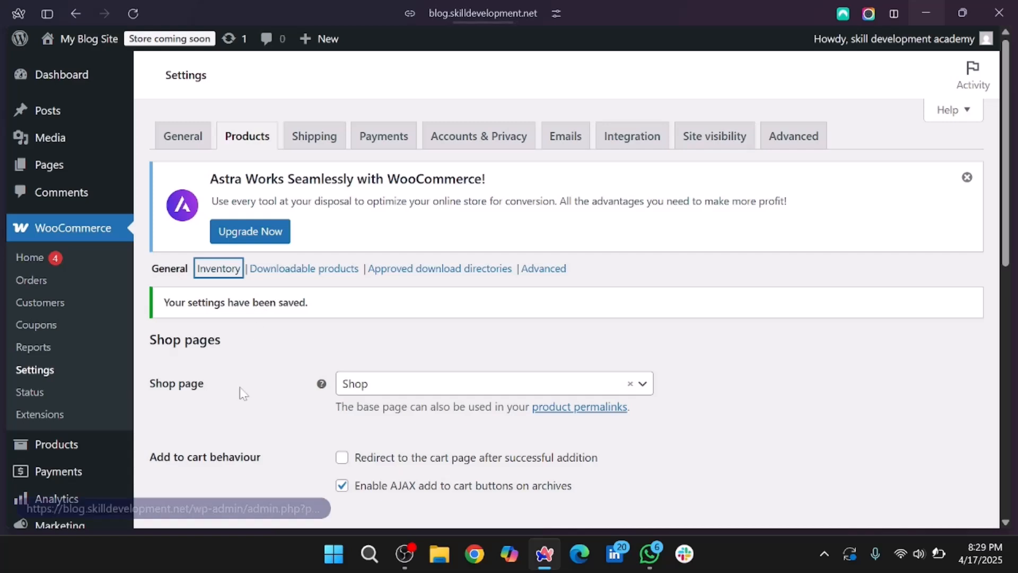
scroll(242, 392, "down", 1)
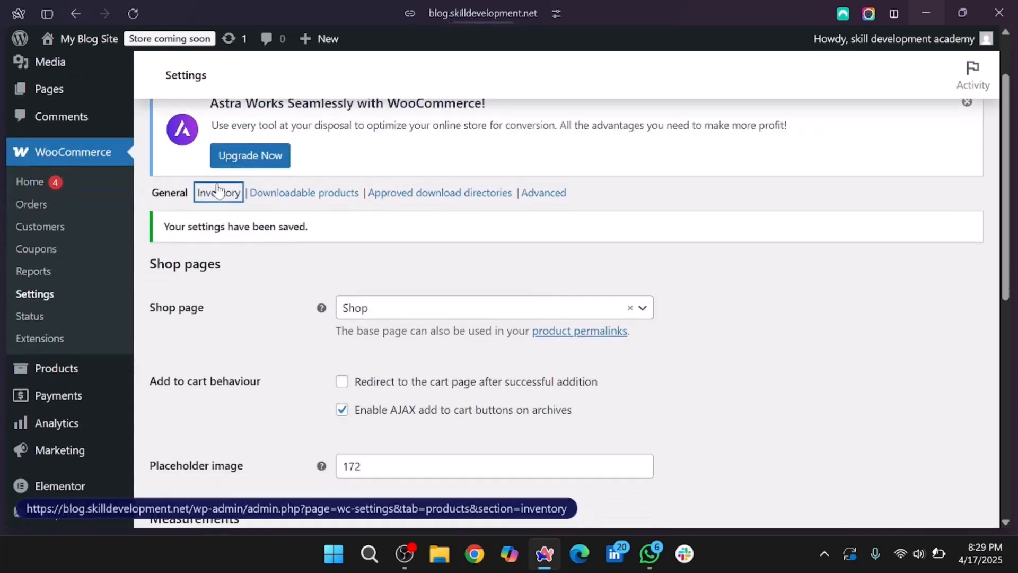
scroll(279, 375, "down", 1)
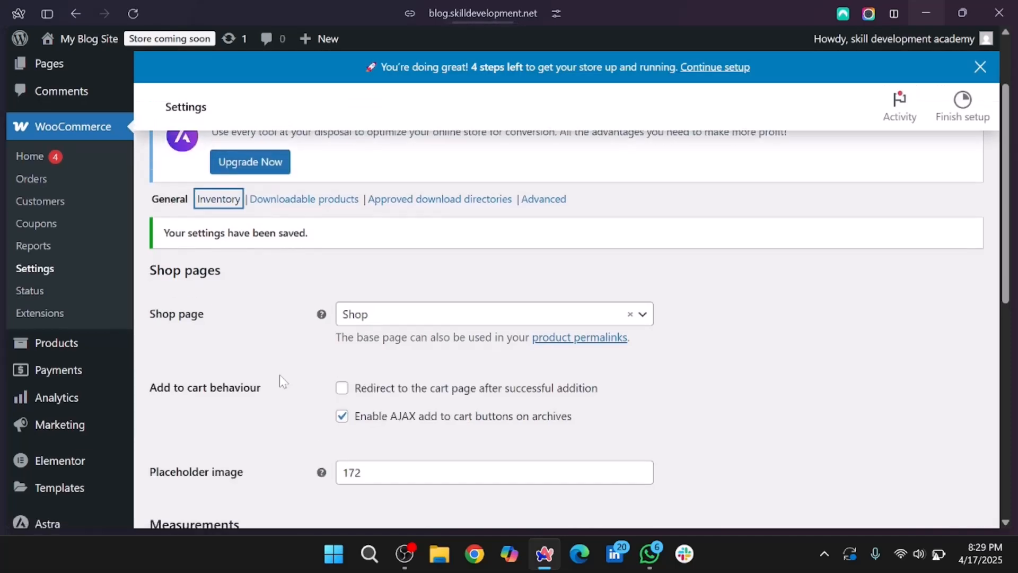
scroll(279, 375, "down", 5)
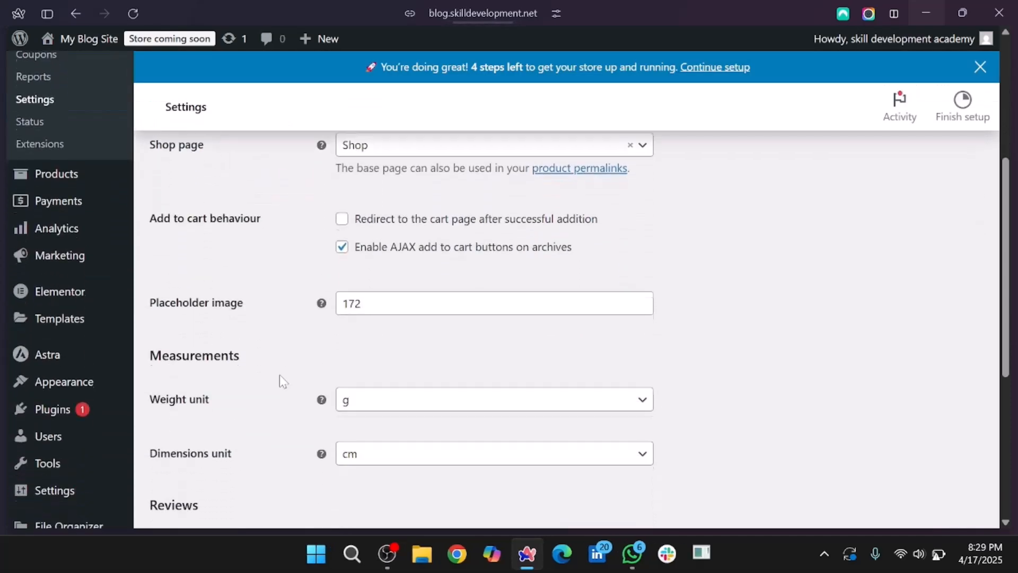
scroll(279, 374, "down", 2)
scroll(279, 375, "up", 7)
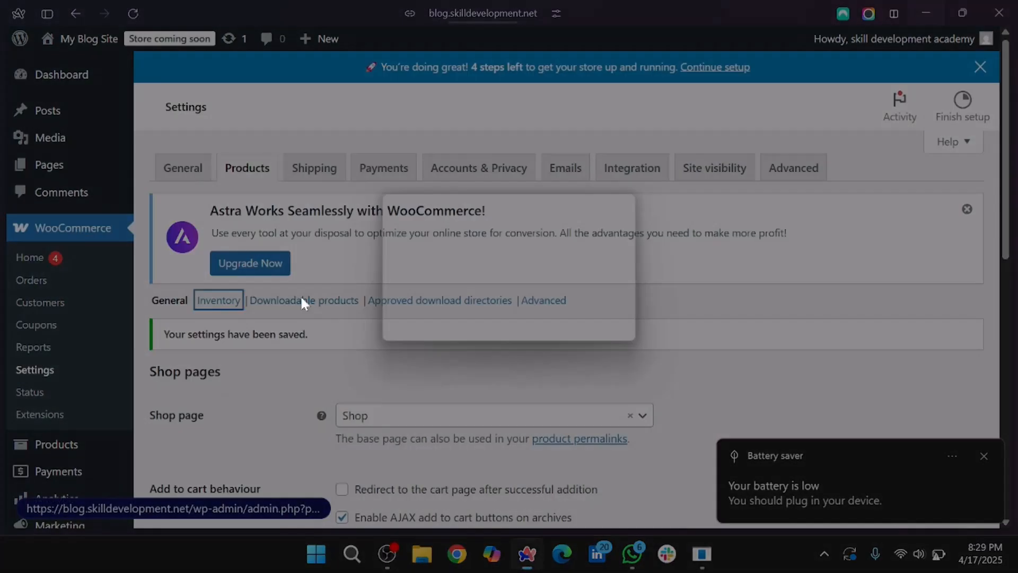
- Open the Downloadable products settings, dismiss the low-battery alerts, and review the download method, access restriction, filename and download counting options
left_click(300, 300)
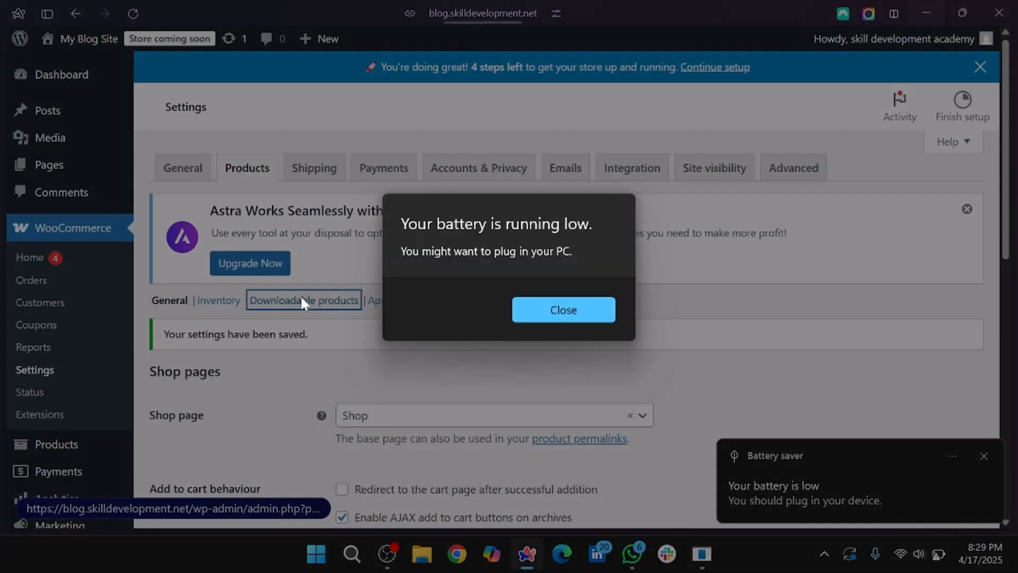
left_click(563, 306)
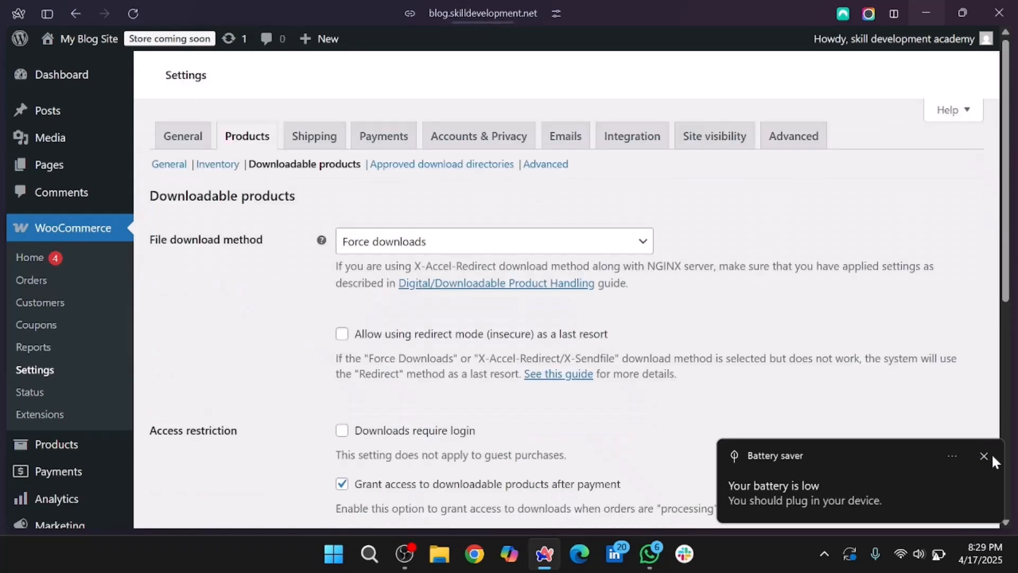
left_click(984, 457)
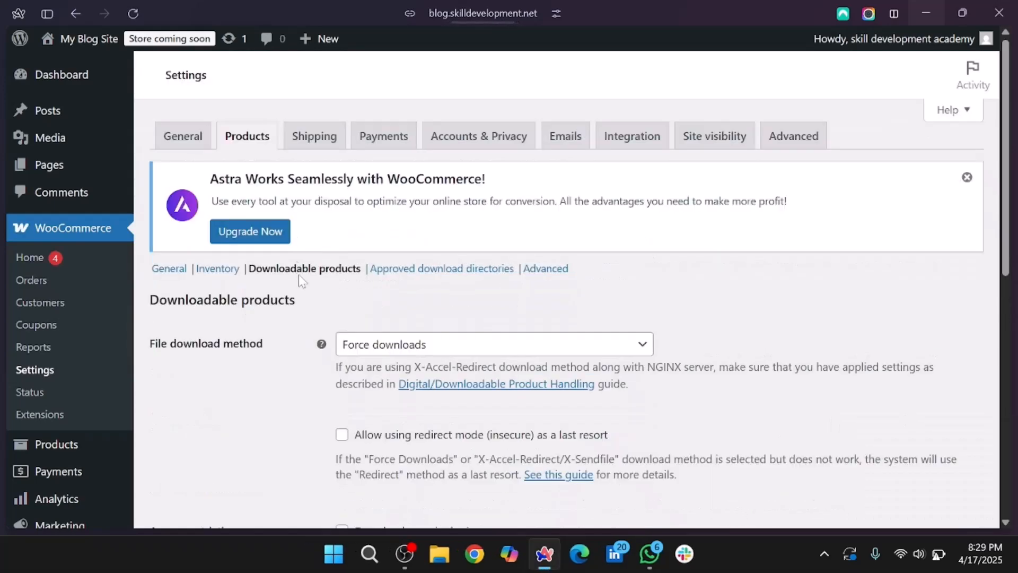
scroll(297, 301, "down", 3)
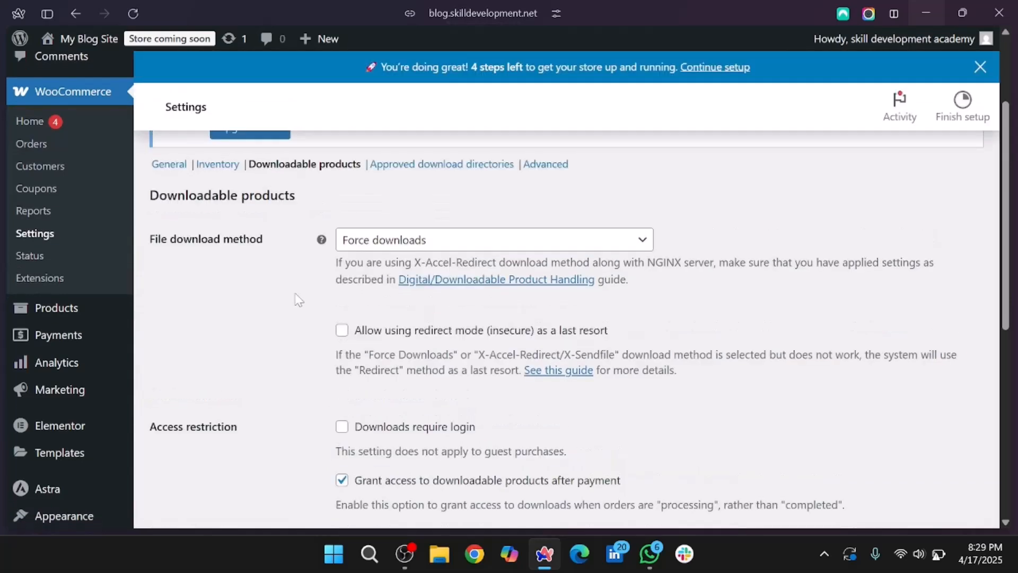
scroll(297, 300, "down", 2)
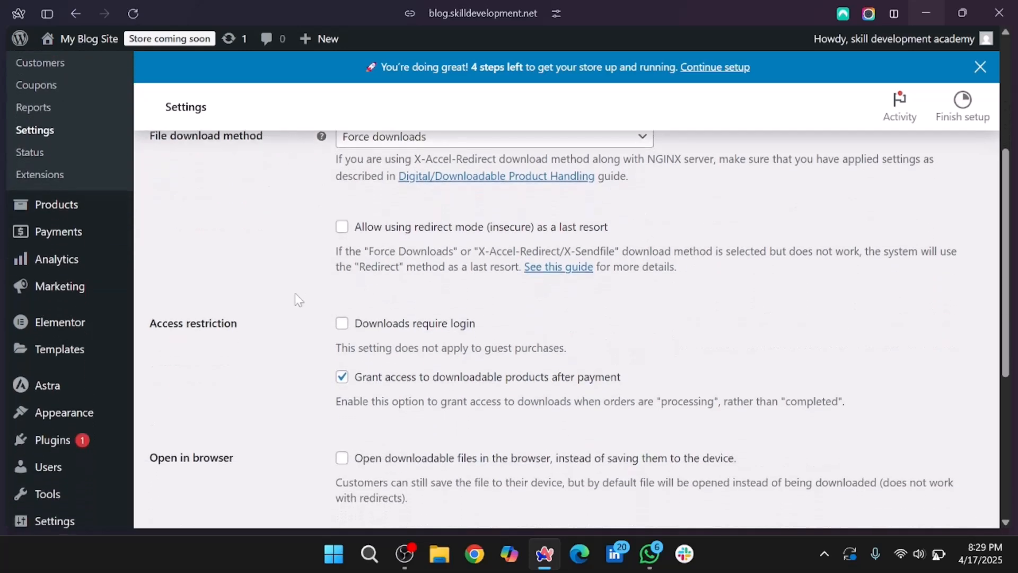
scroll(297, 300, "down", 5)
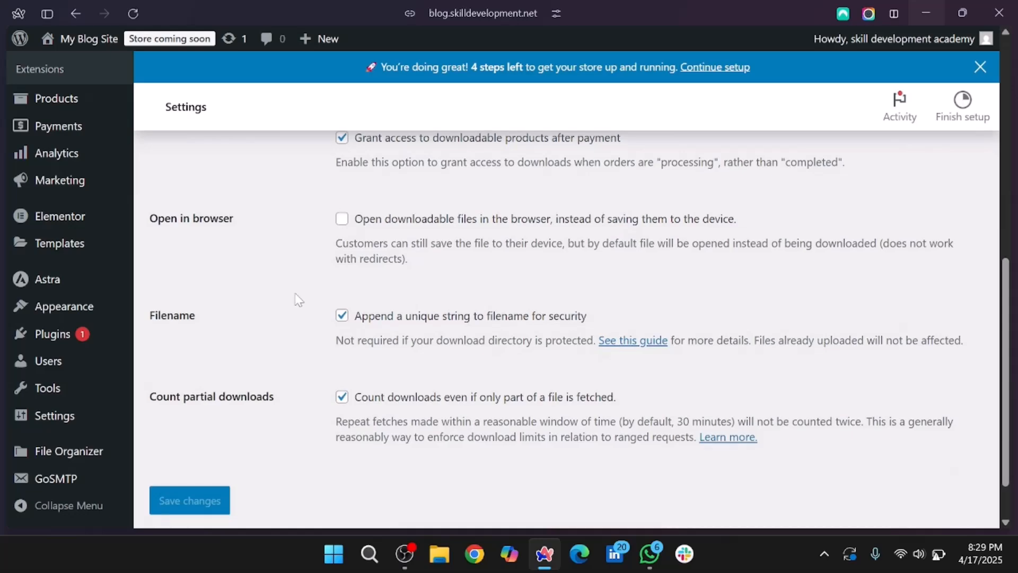
scroll(297, 300, "up", 7)
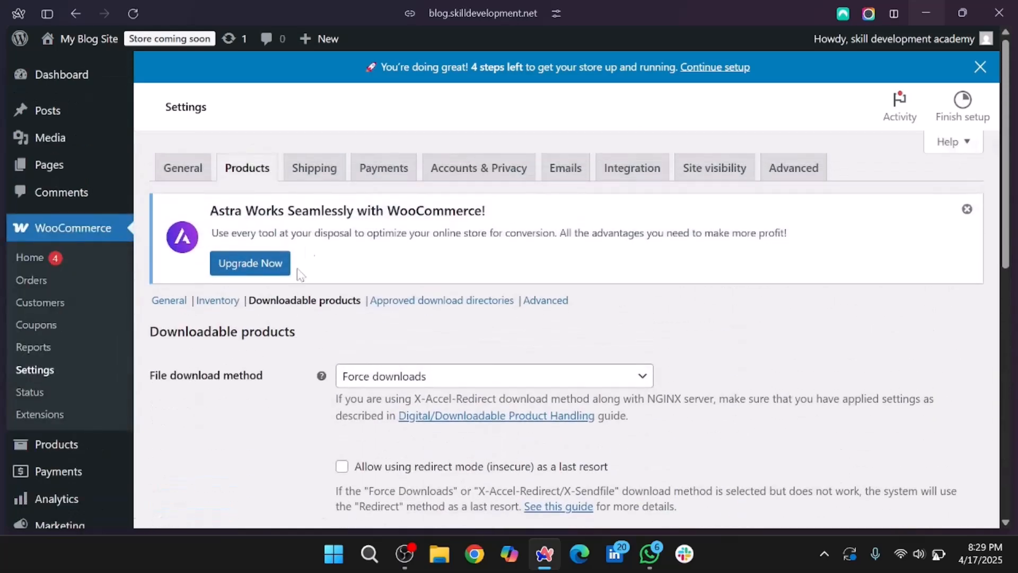
- Open the shipping zone settings and add a new shipping zone named In Dhaka
left_click(316, 181)
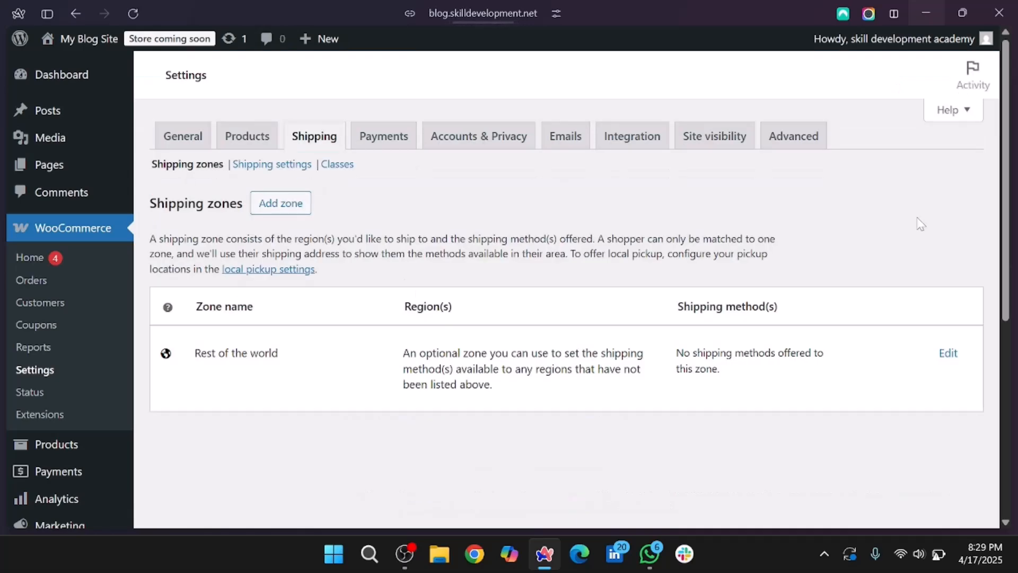
scroll(451, 388, "down", 6)
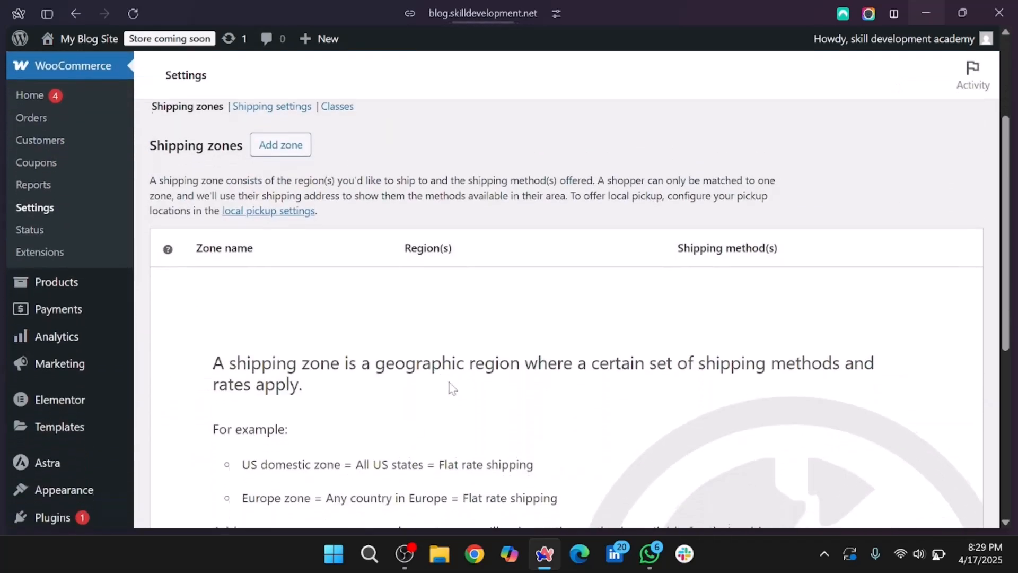
scroll(451, 388, "down", 1)
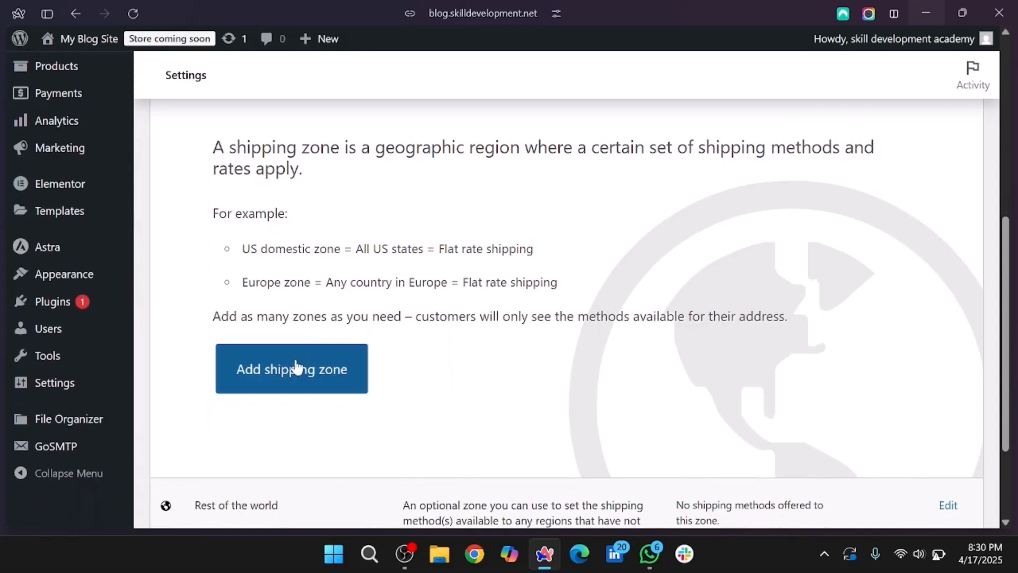
left_click(296, 367)
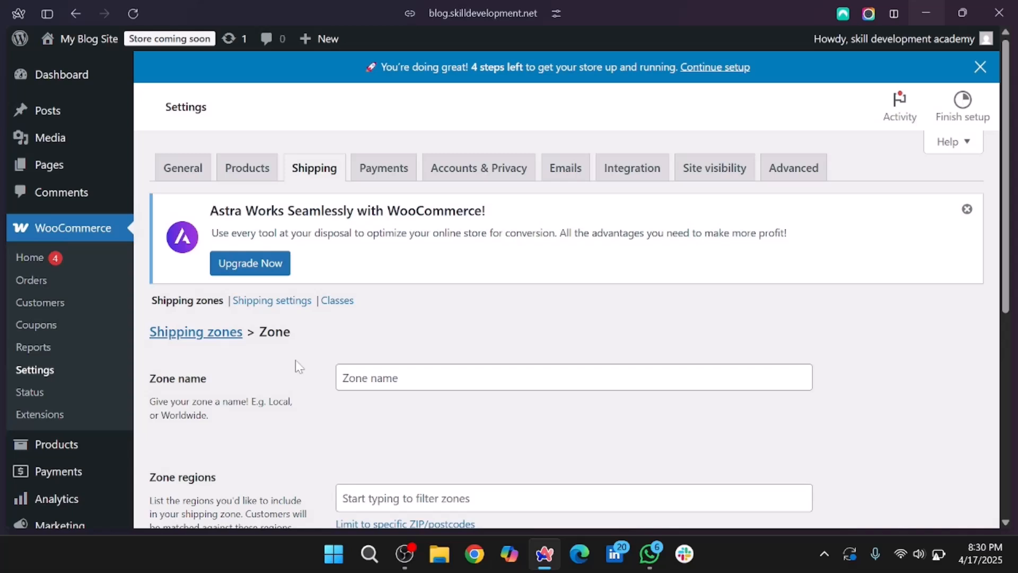
left_click(383, 377)
type("D")
key("BackSpace")
type("In Dhaka")
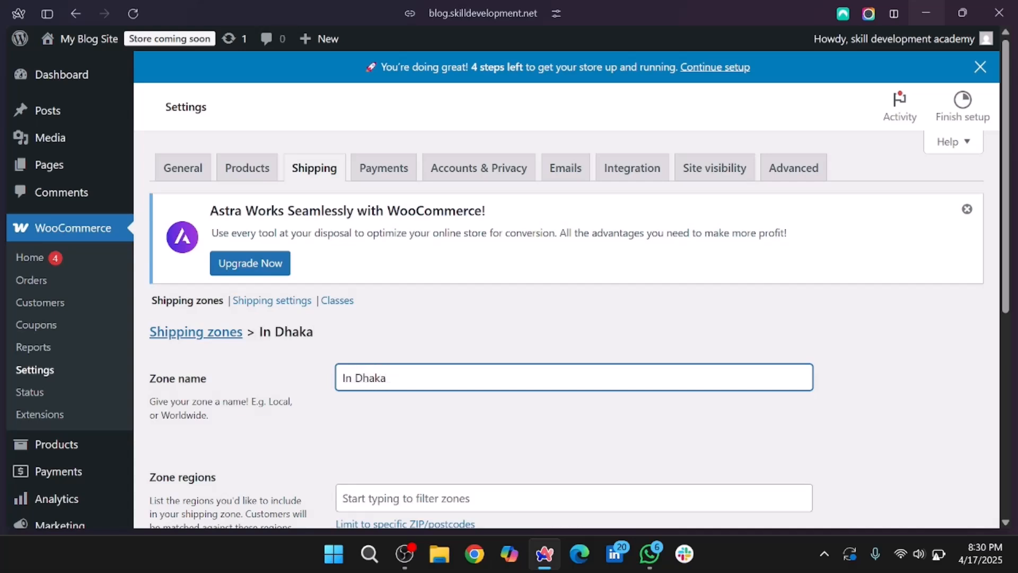
- Expand Asia in the zone regions and select Bangladesh as the region of the In Dhaka zone
scroll(404, 318, "down", 3)
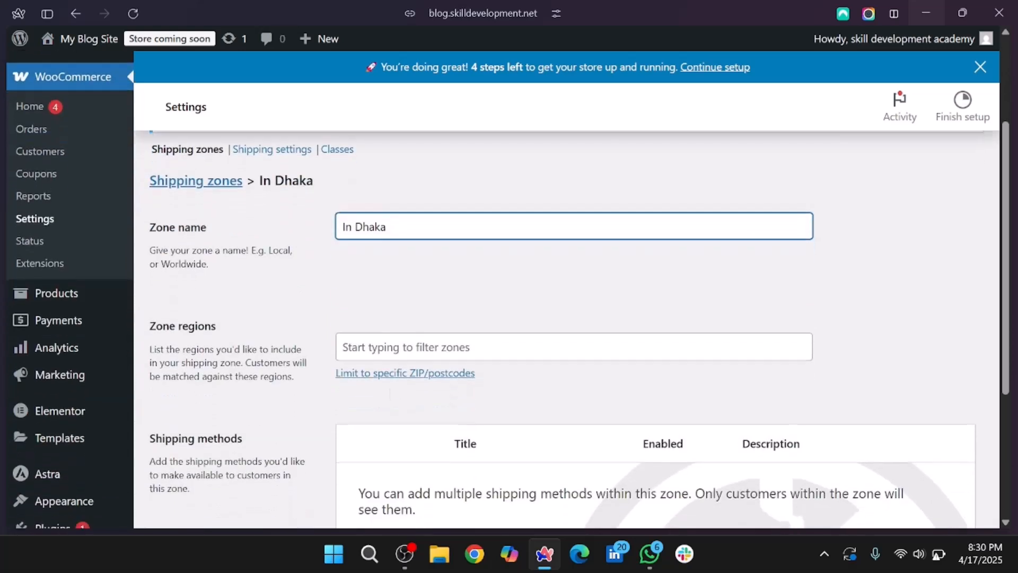
left_click(399, 347)
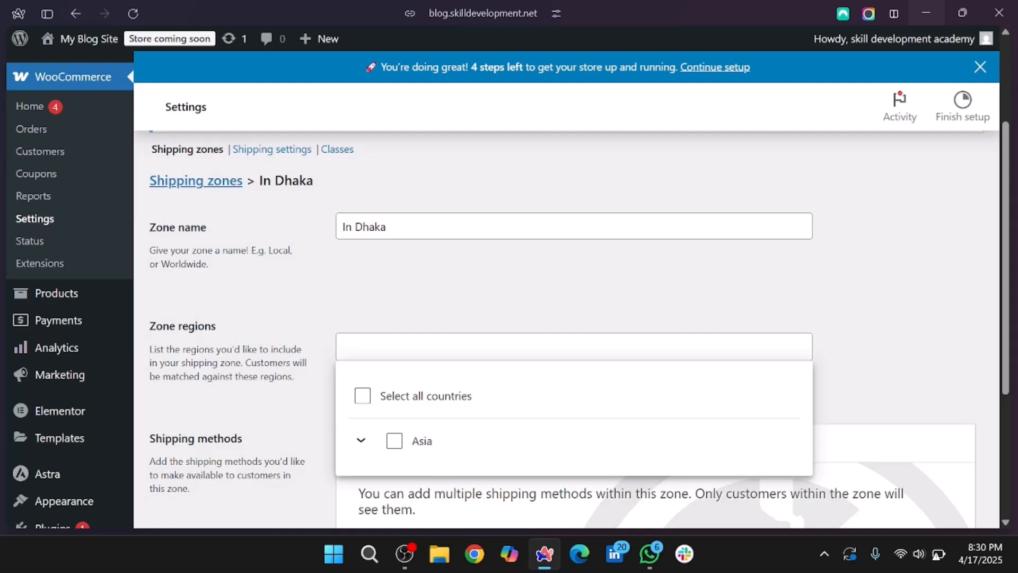
scroll(360, 397, "down", 1)
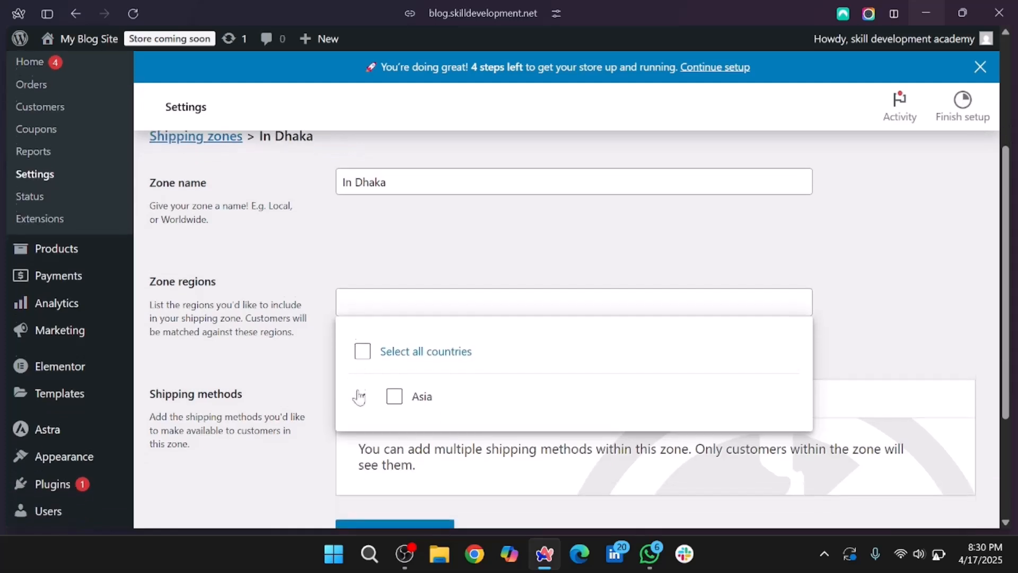
left_click(328, 317)
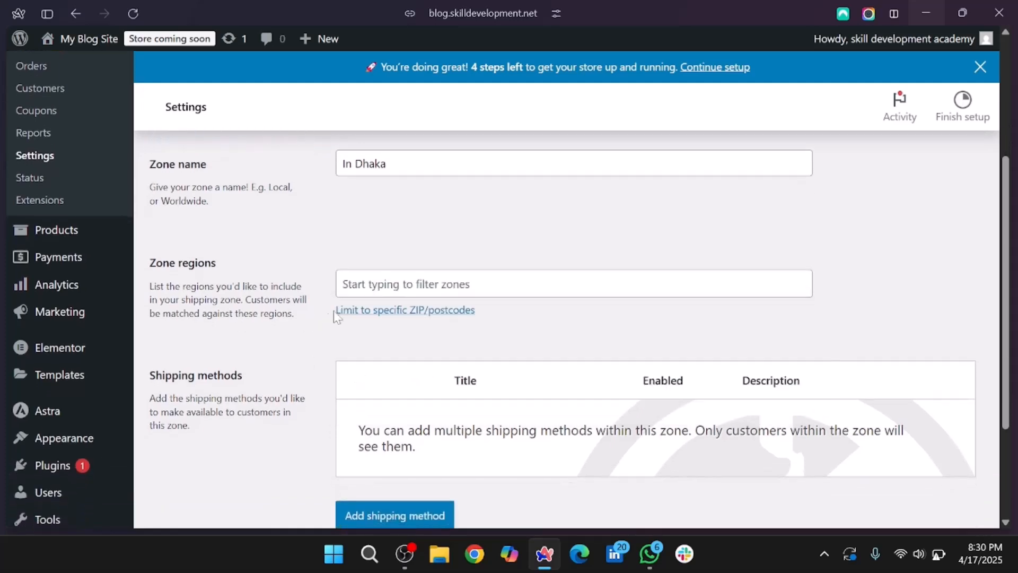
left_click(425, 285)
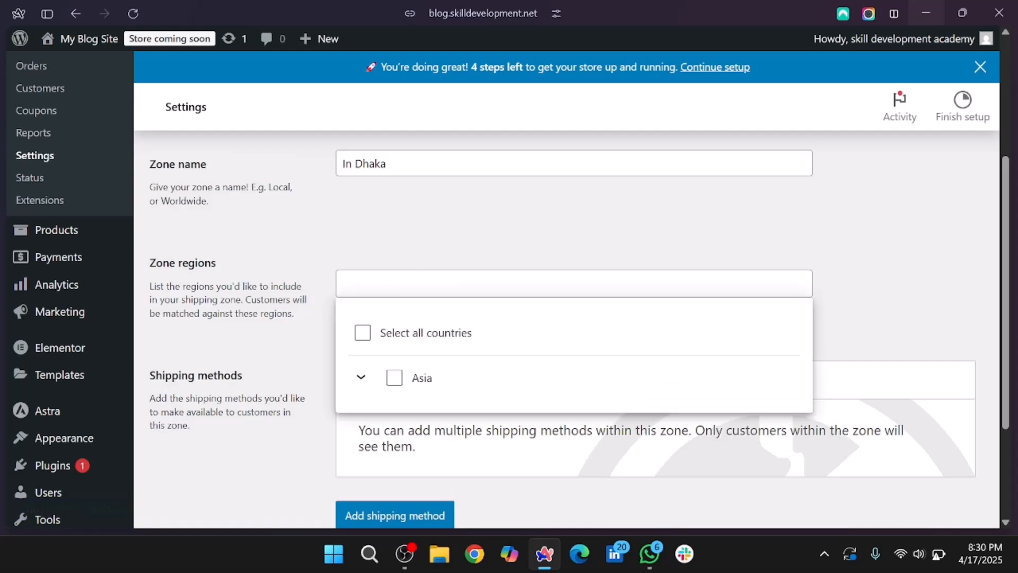
left_click(356, 389)
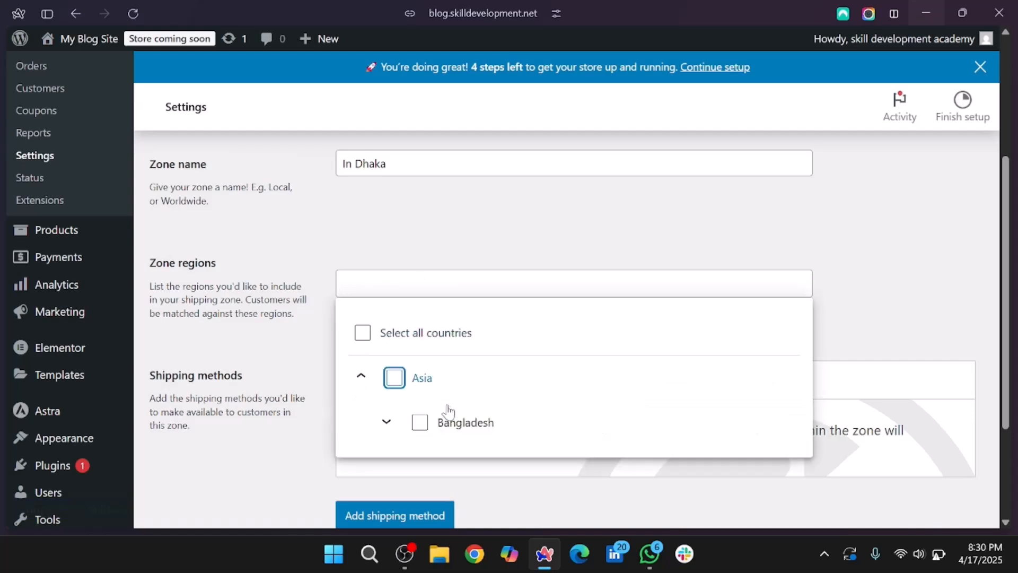
left_click(420, 423)
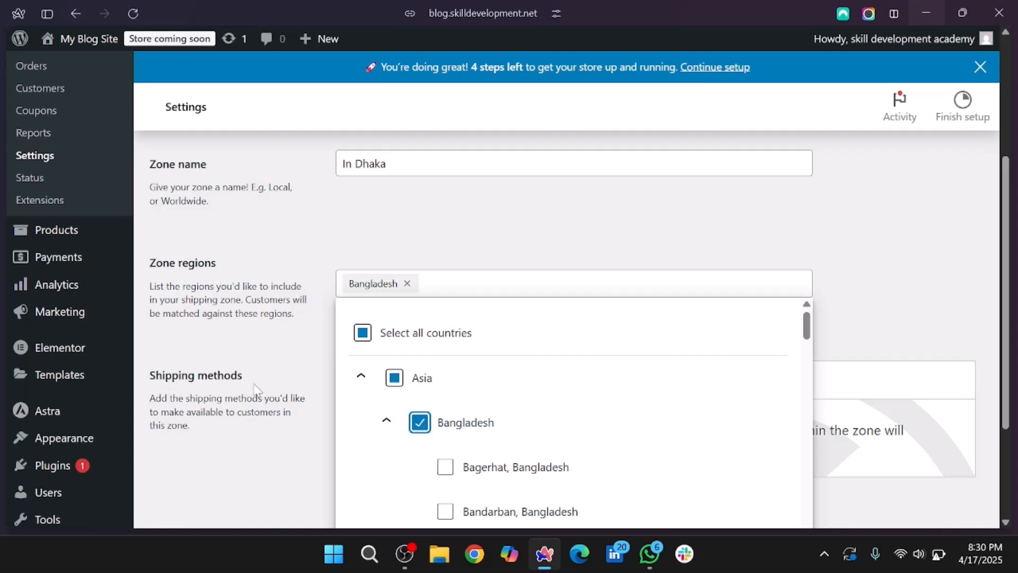
scroll(254, 390, "down", 3)
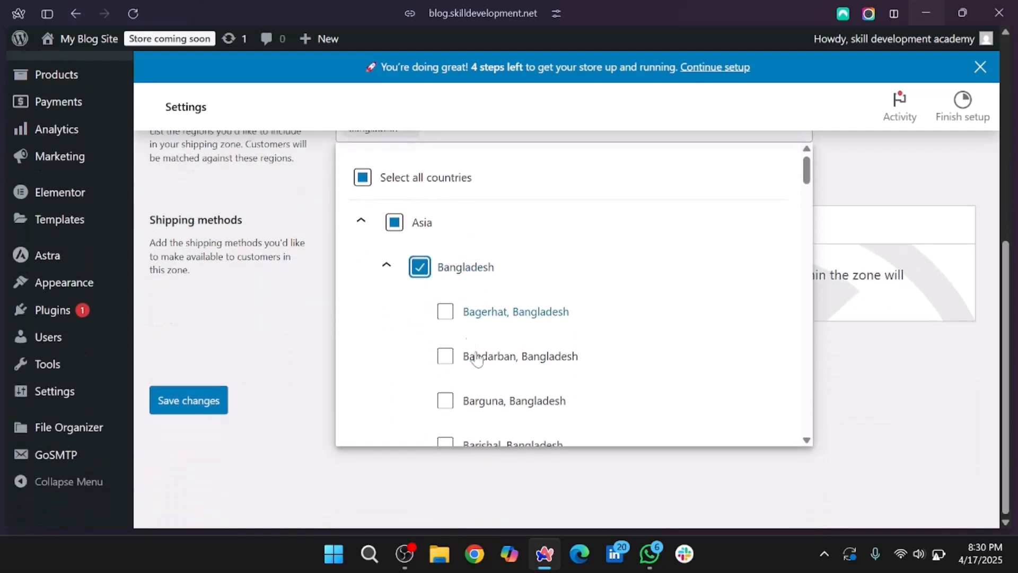
scroll(432, 353, "up", 1)
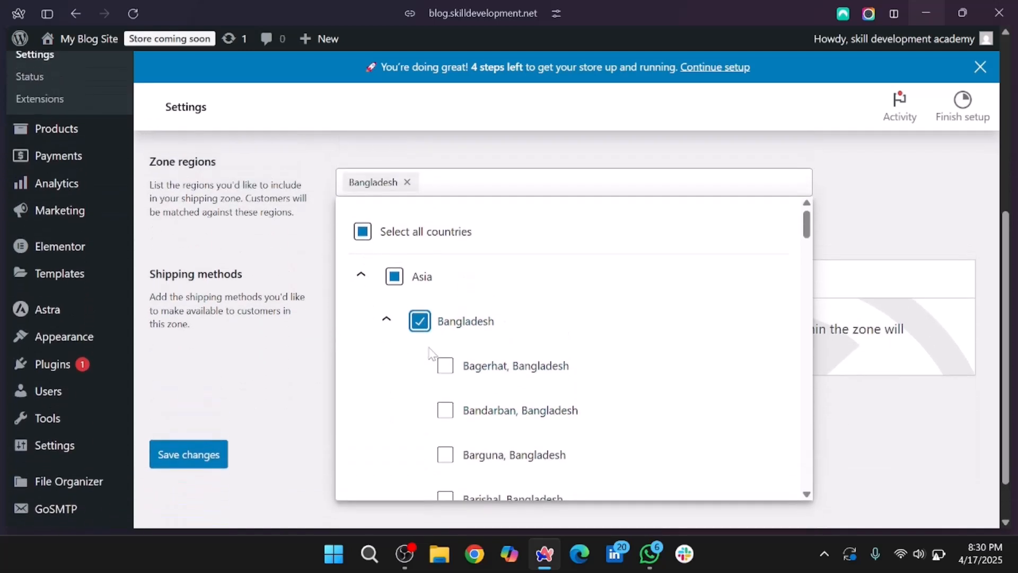
left_click(256, 174)
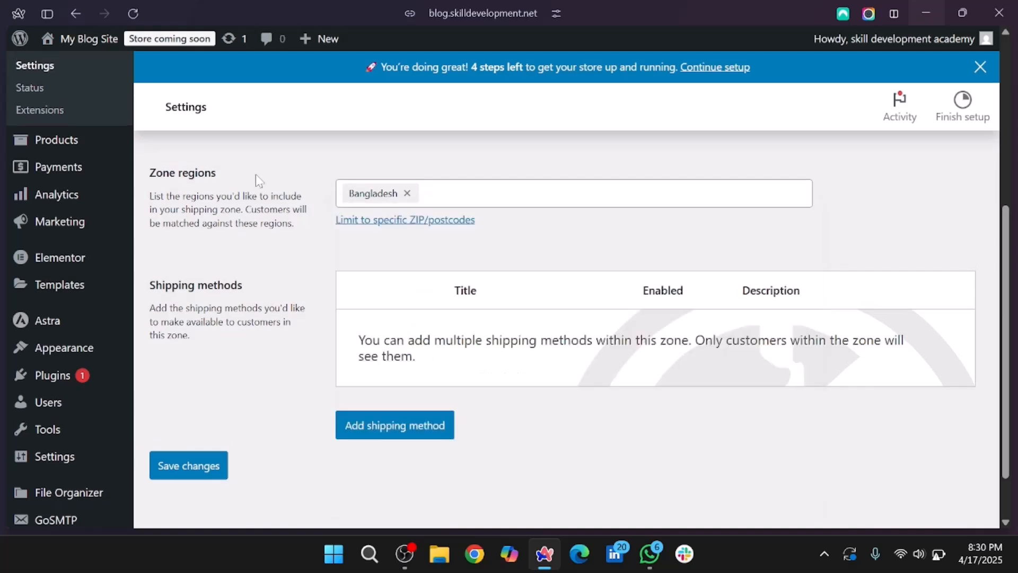
scroll(322, 244, "down", 1)
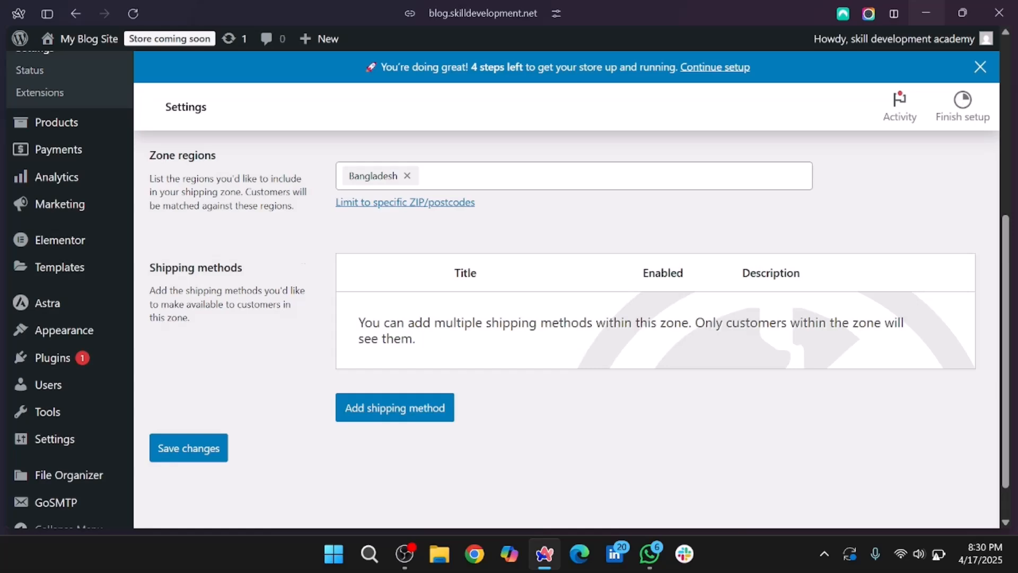
left_click(425, 176)
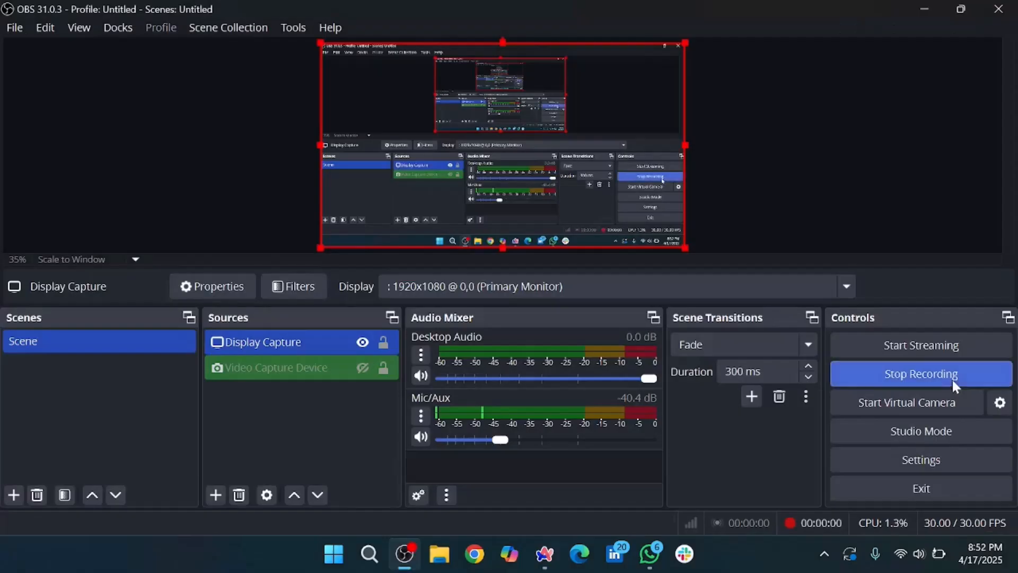
left_click(925, 12)
- Add a shipping method to the In Dhaka zone, compare Free shipping with Flat rate, and continue with Free shipping
scroll(593, 134, "up", 2)
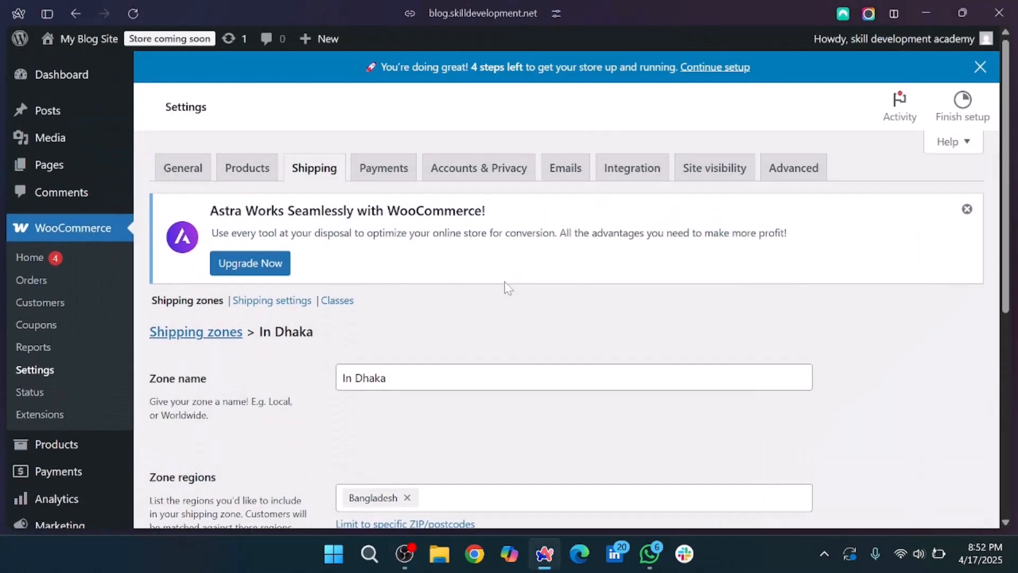
scroll(504, 287, "down", 5)
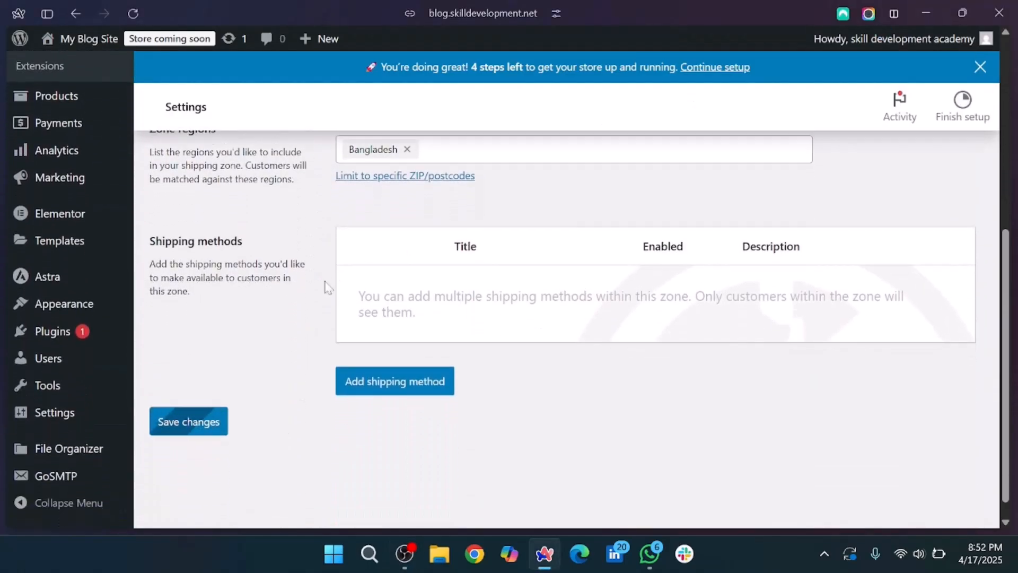
scroll(321, 286, "up", 2)
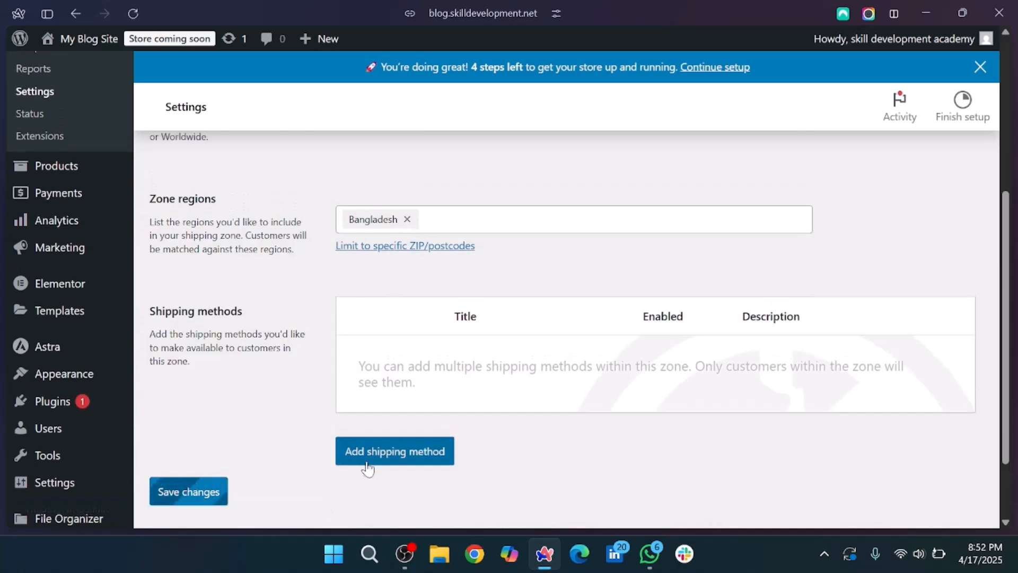
left_click(386, 462)
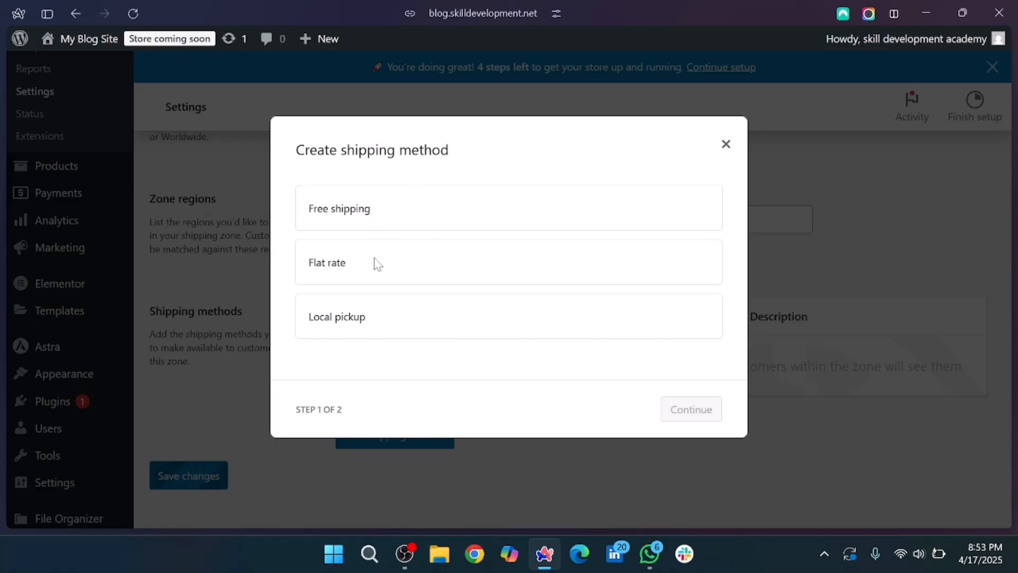
left_click(387, 222)
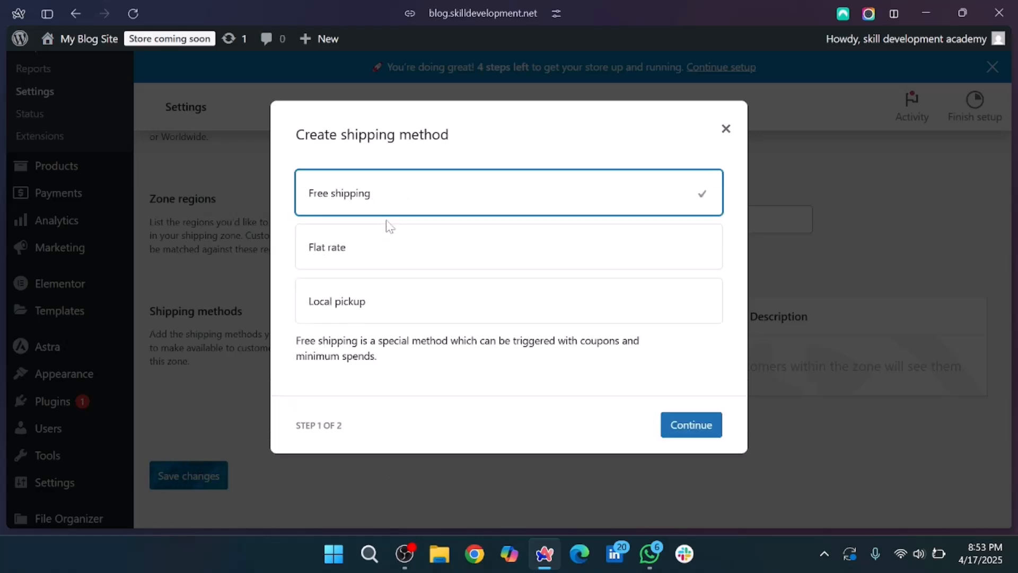
left_click(388, 249)
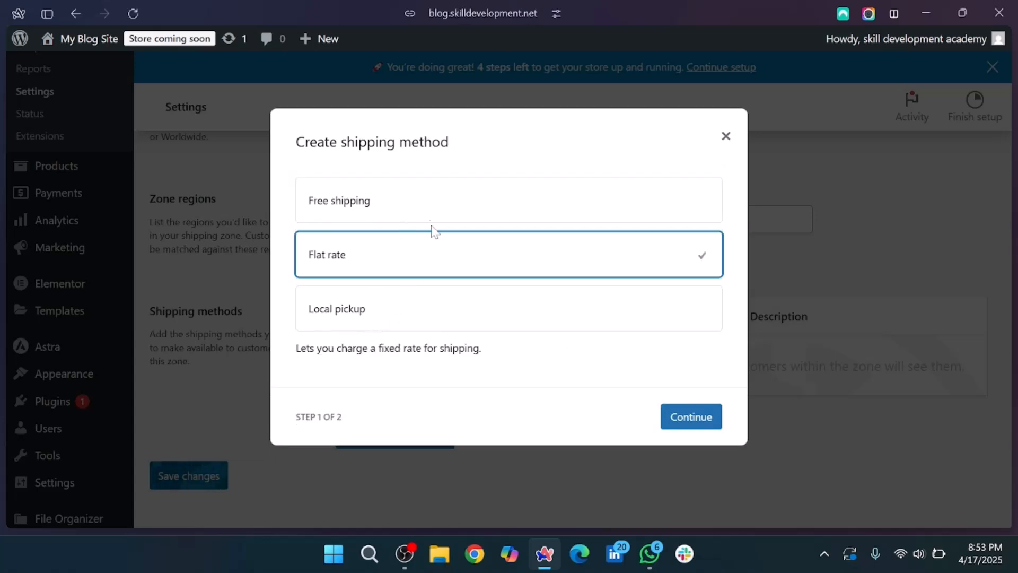
left_click(421, 199)
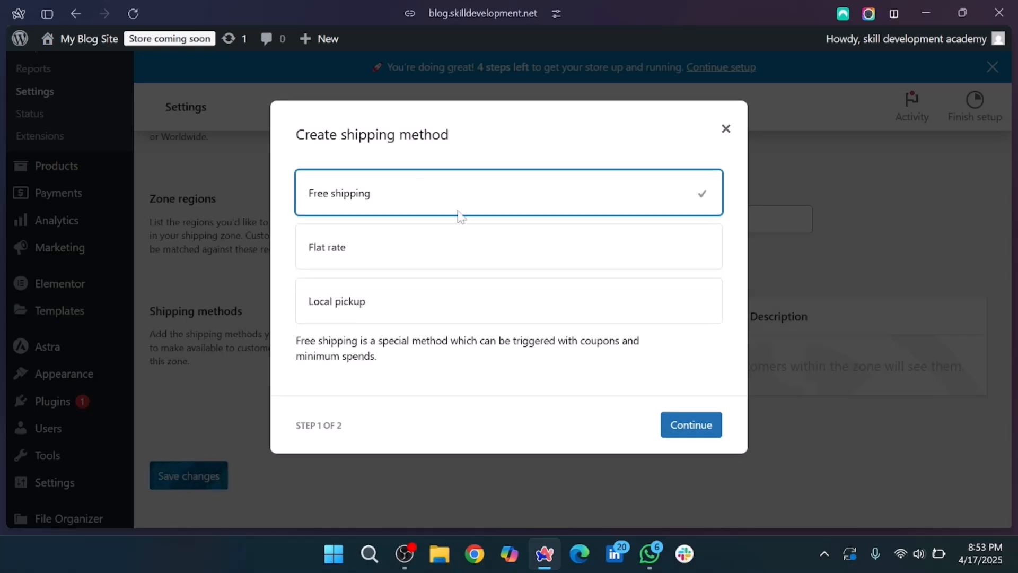
left_click(683, 434)
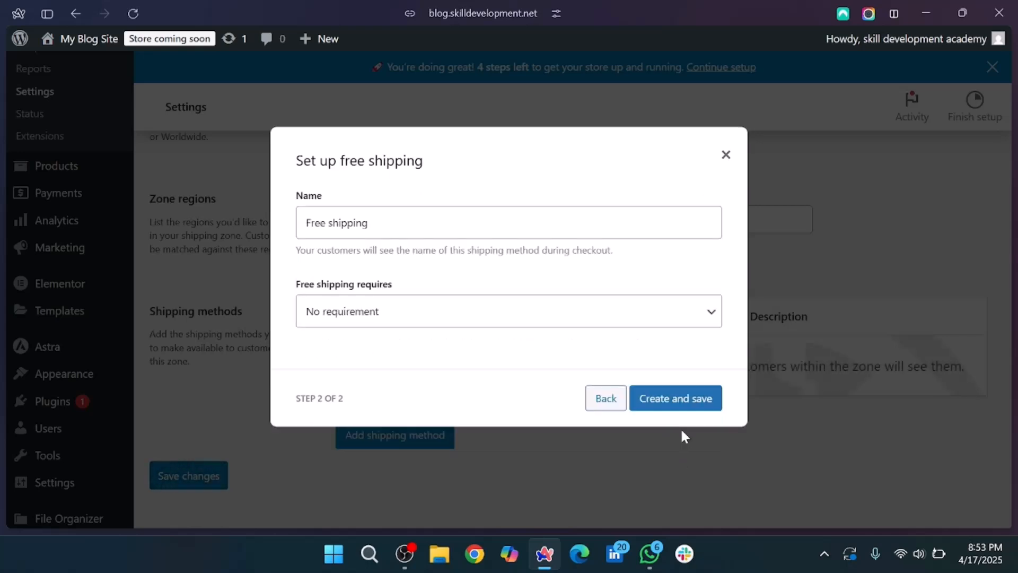
- Review the free shipping requirement options, choose No requirement, and create and save the method
left_click(506, 317)
left_click(507, 317)
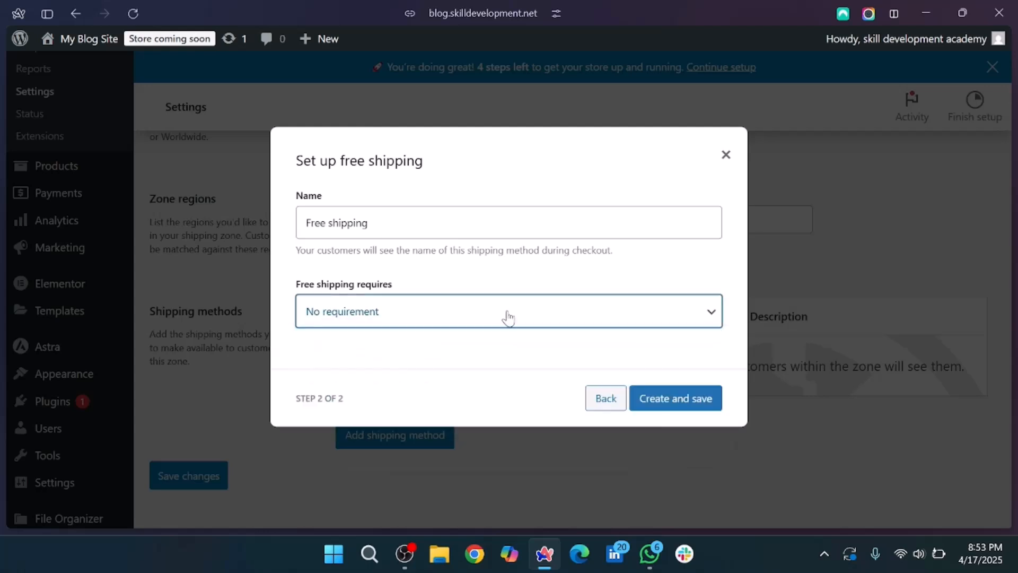
left_click(507, 317)
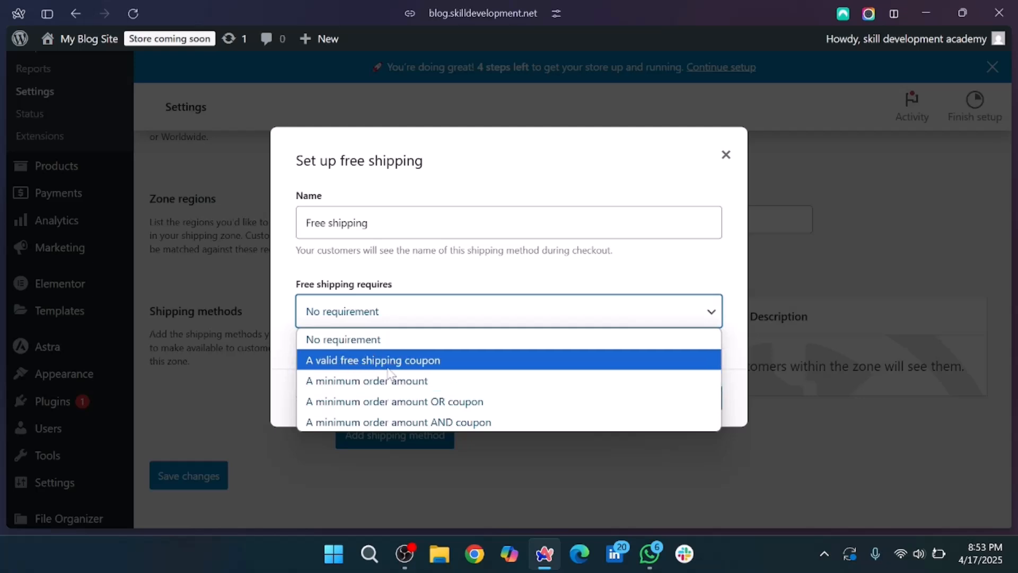
left_click(383, 344)
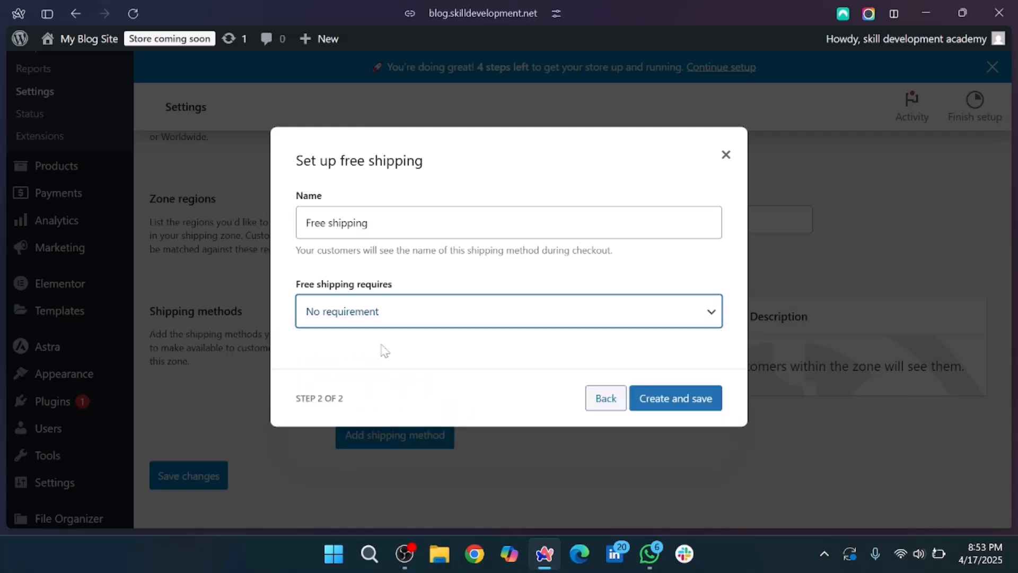
left_click(695, 407)
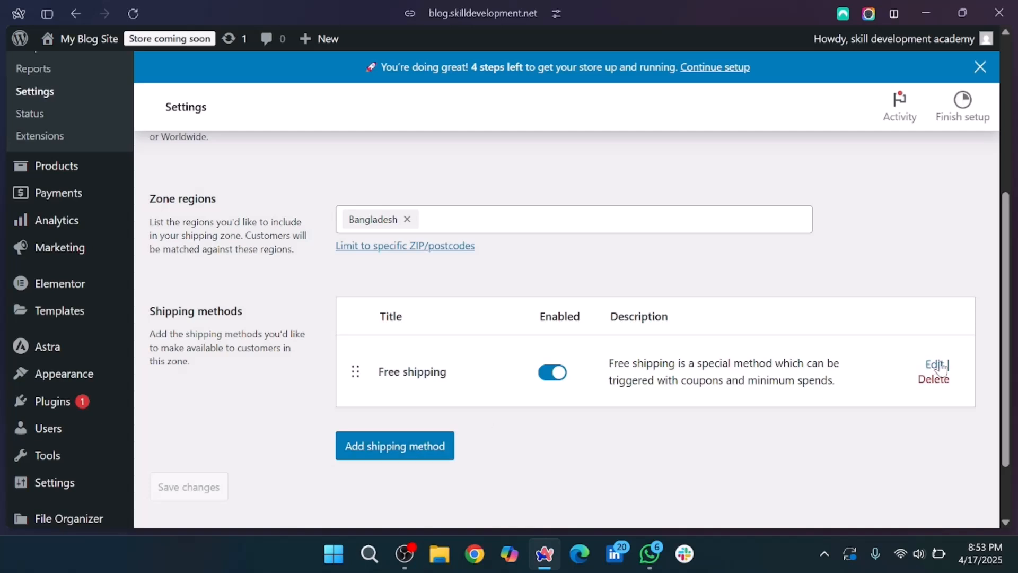
- Reopen the region list of the In Dhaka zone, look up dha, and remove Bangladesh as a whole from the zone regions
scroll(600, 270, "up", 1)
scroll(599, 270, "up", 1)
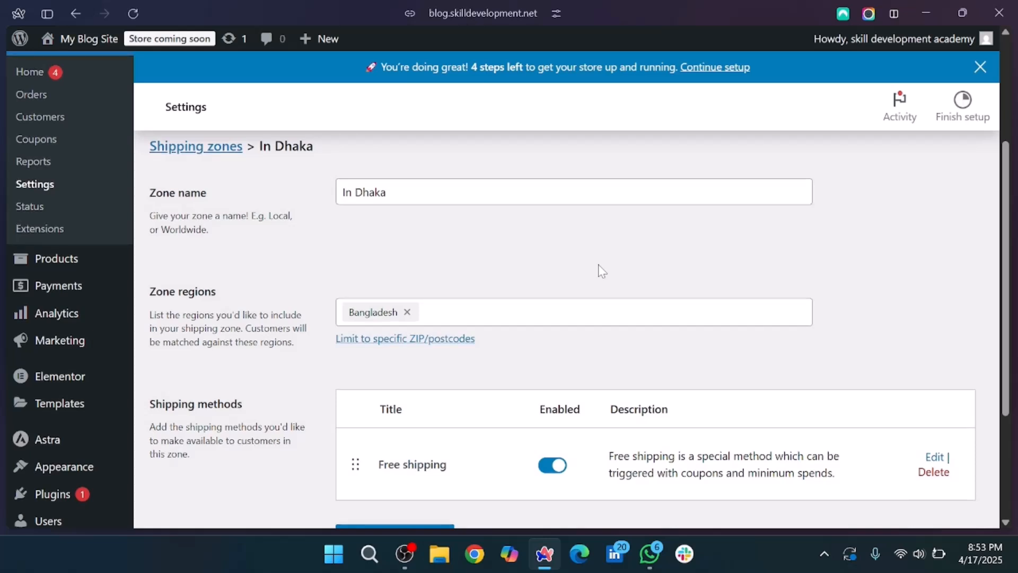
scroll(600, 270, "up", 1)
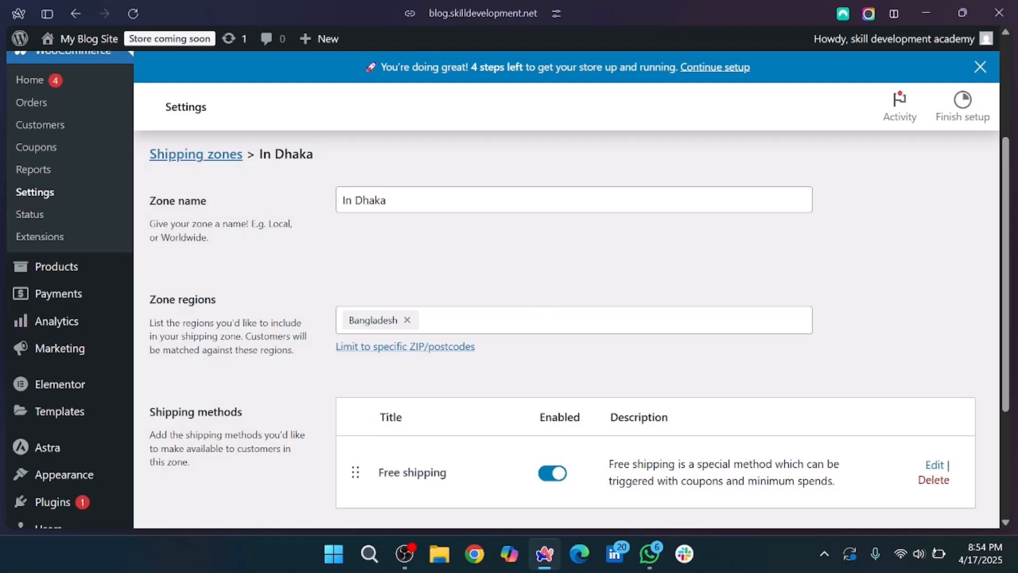
left_click(477, 320)
scroll(463, 444, "down", 2)
scroll(463, 444, "up", 2)
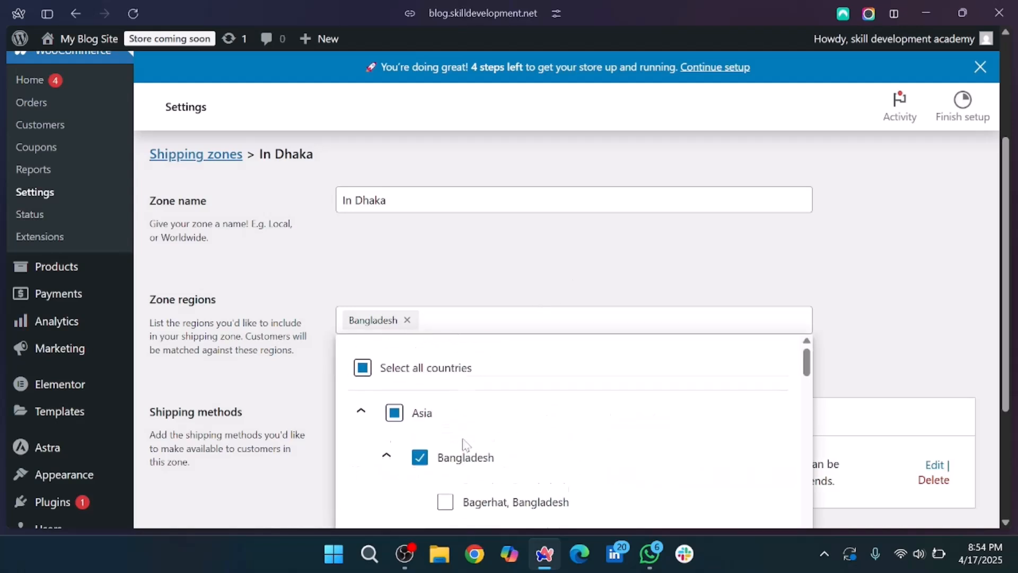
type("d")
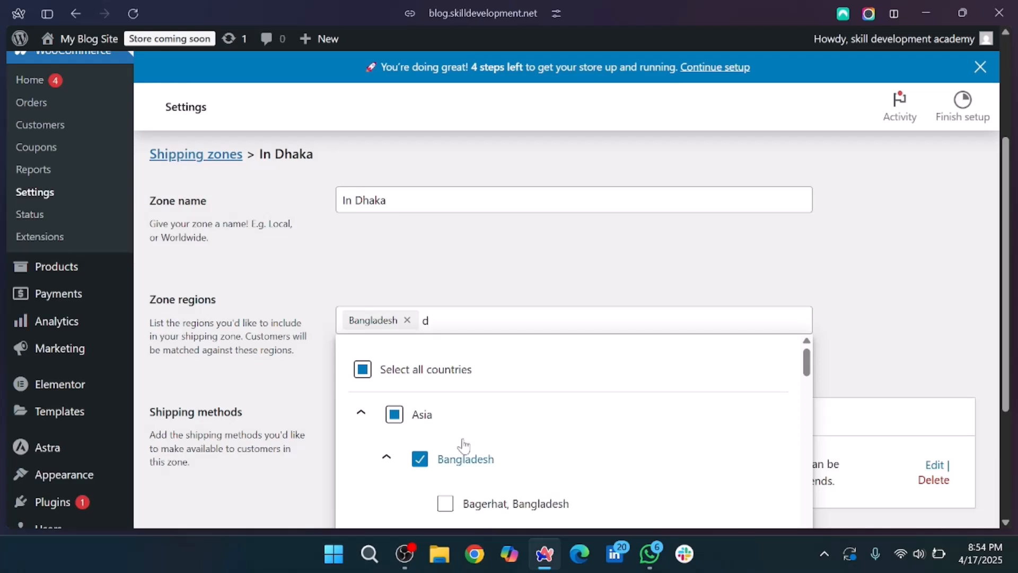
type("ha")
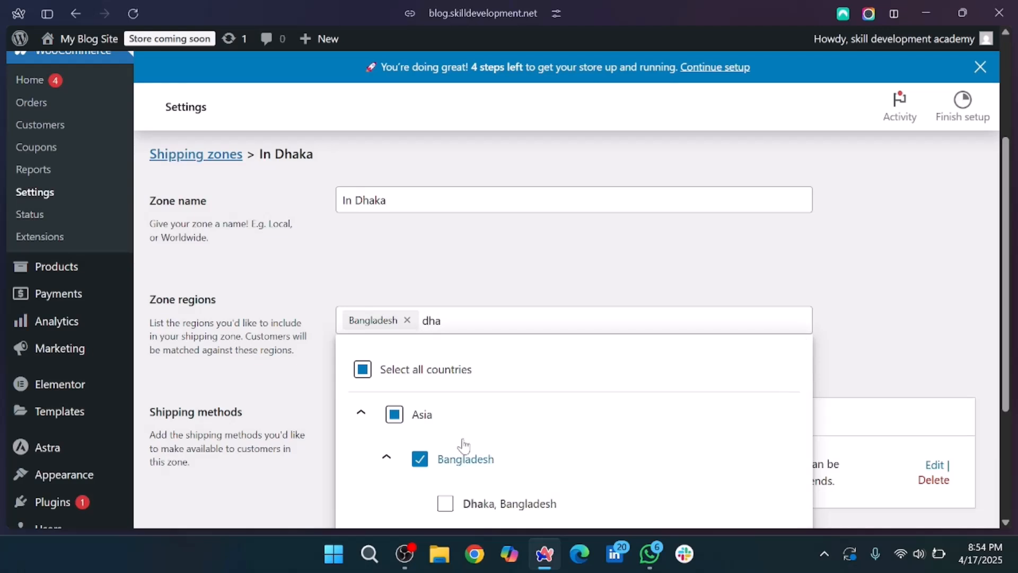
left_click(419, 459)
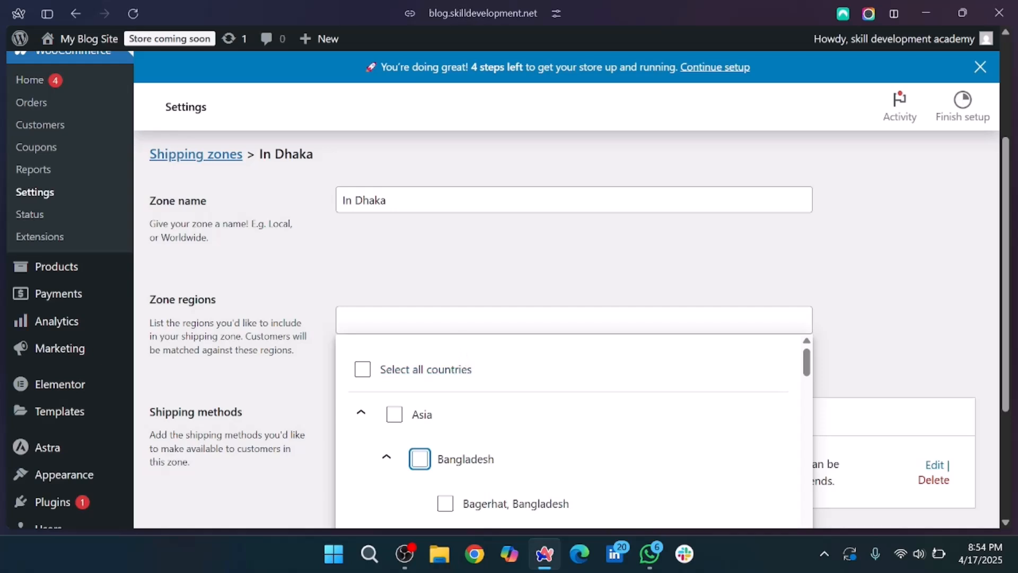
- Search the zone regions for dhaka and select Dhaka, Bangladesh as the zone's region
type("dhaka")
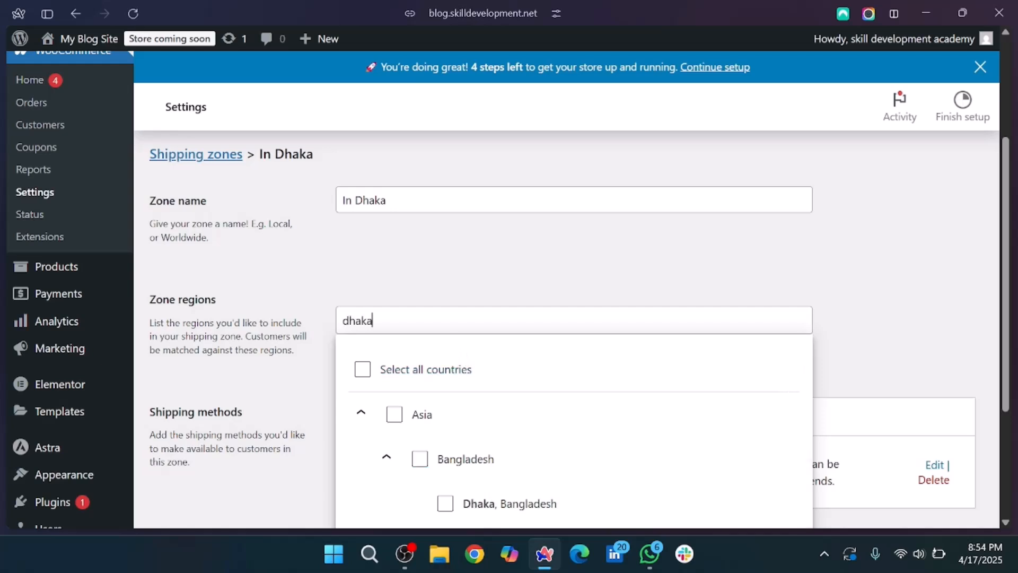
scroll(495, 457, "down", 3)
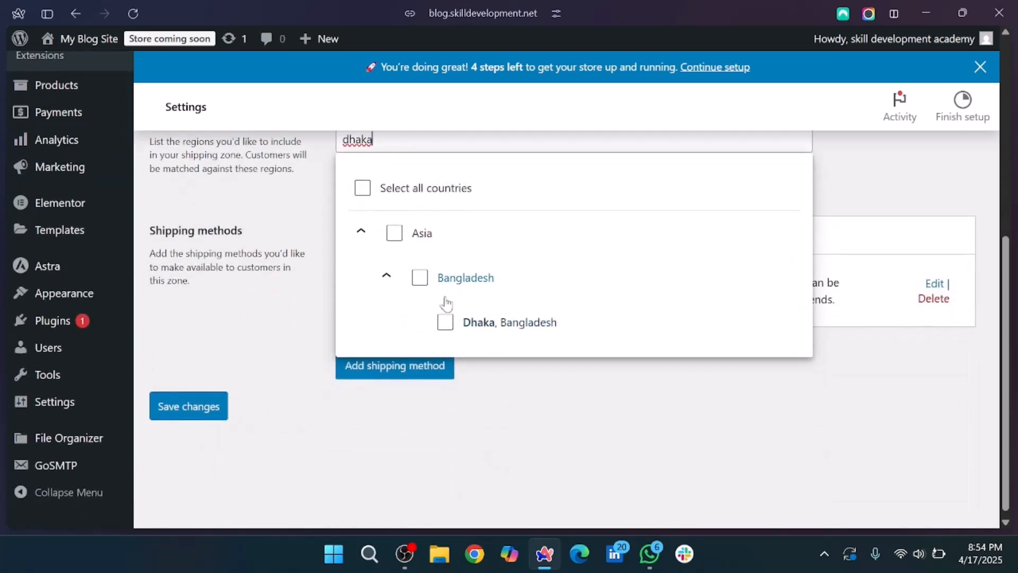
left_click(445, 322)
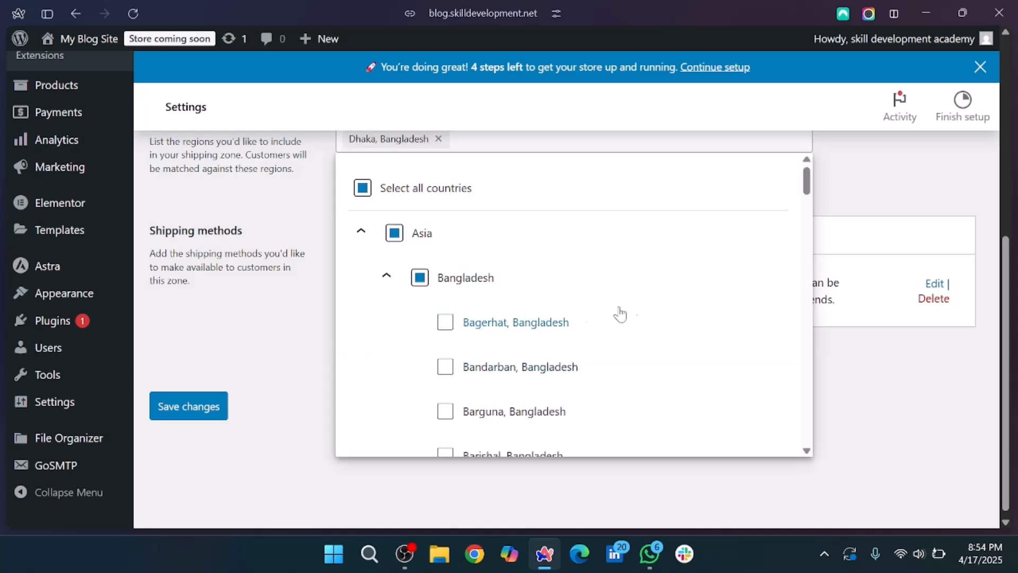
left_click(250, 374)
- Save the changes to the In Dhaka zone and return to the shipping zones list
scroll(436, 268, "up", 2)
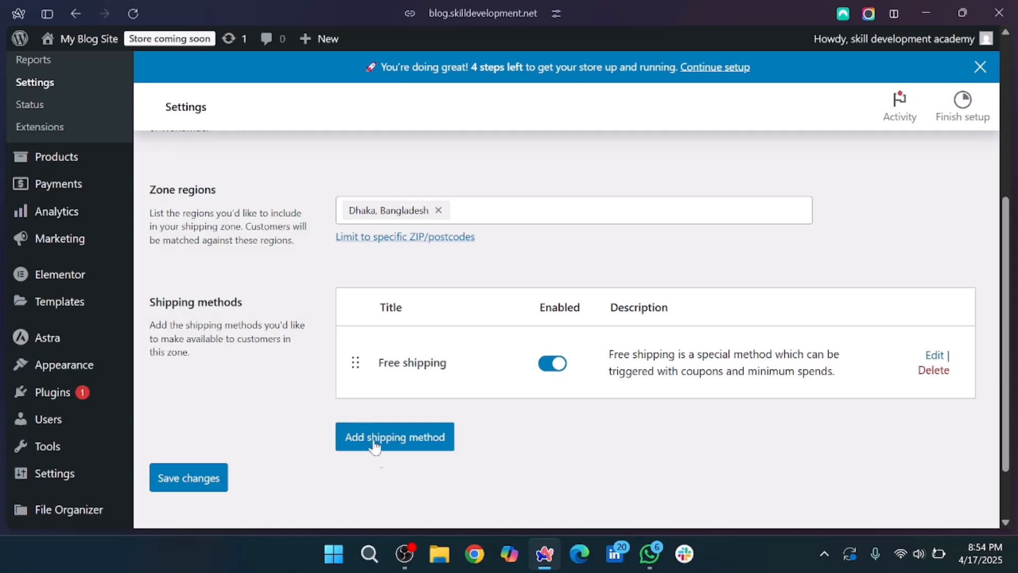
scroll(325, 352, "up", 4)
scroll(325, 353, "down", 4)
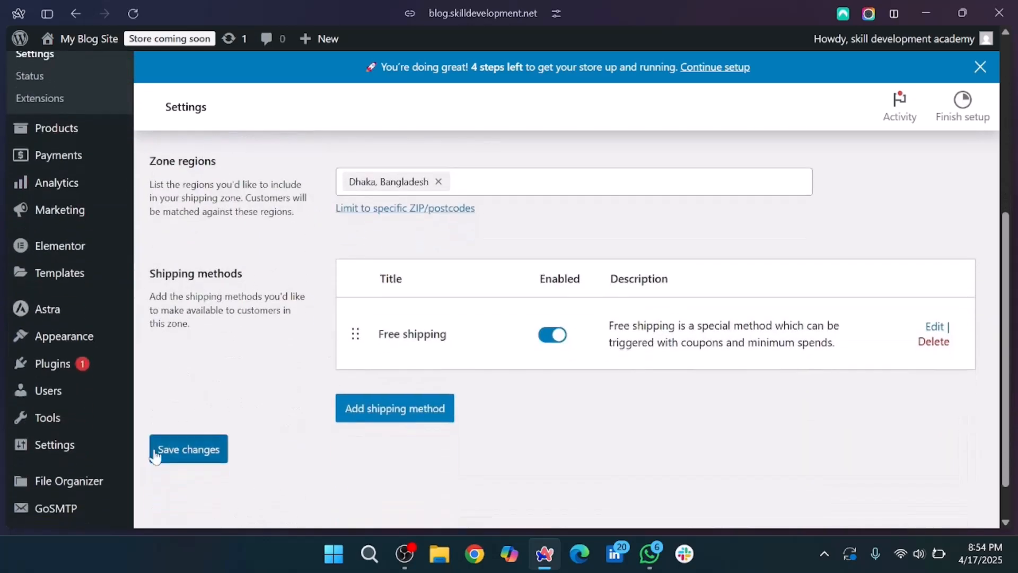
left_click(156, 455)
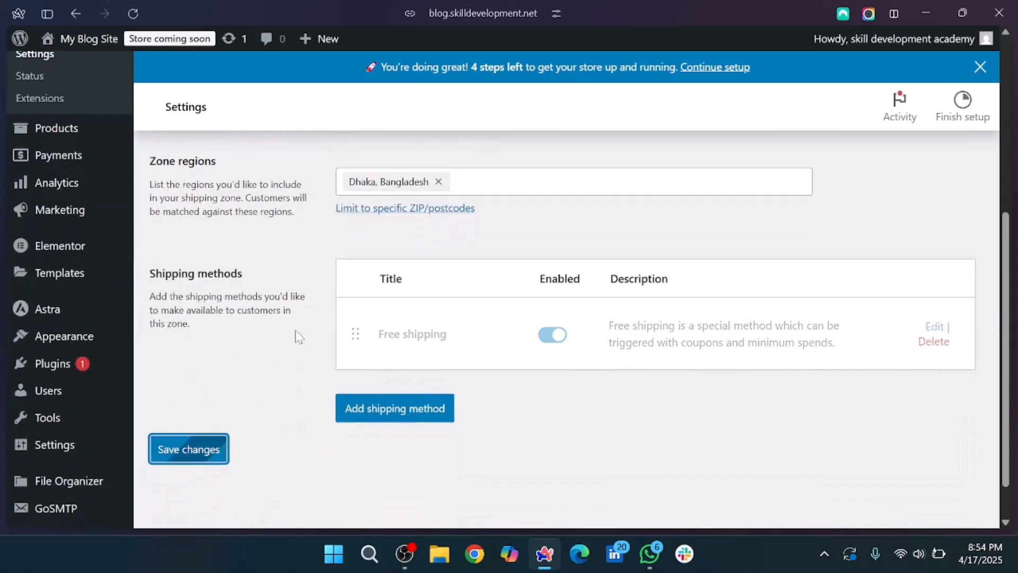
scroll(295, 329, "up", 5)
scroll(295, 330, "up", 1)
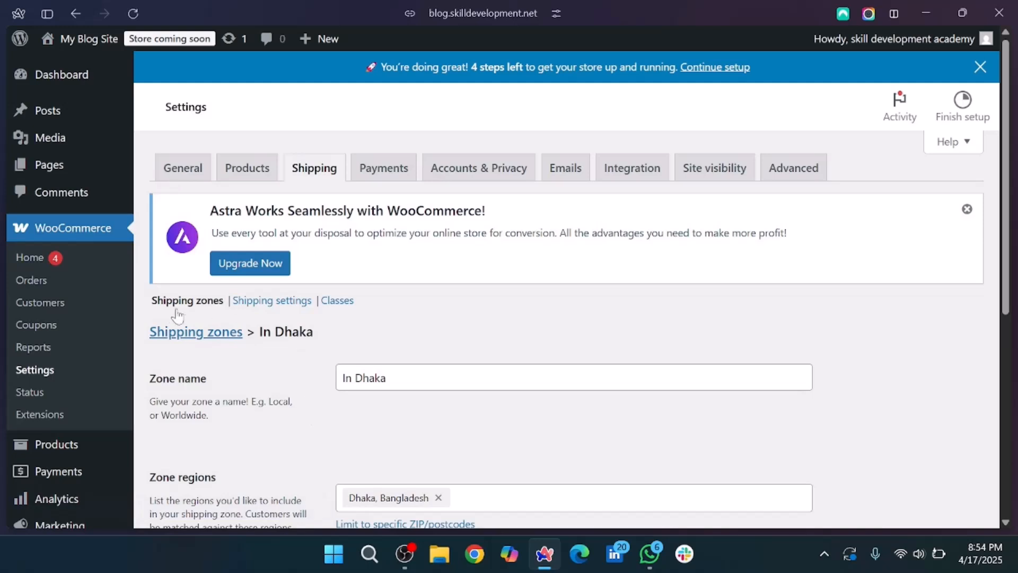
left_click(204, 343)
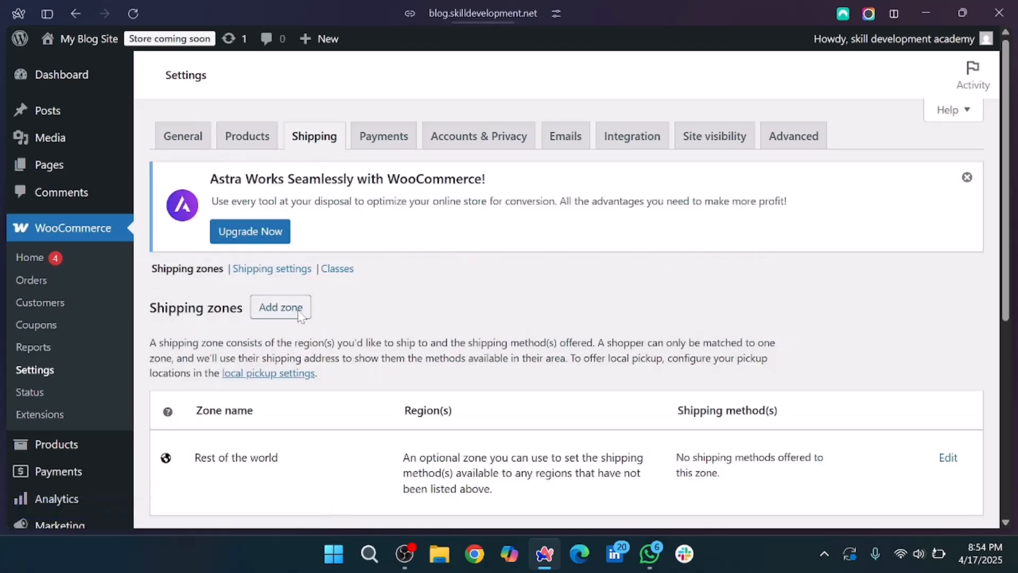
scroll(343, 400, "down", 2)
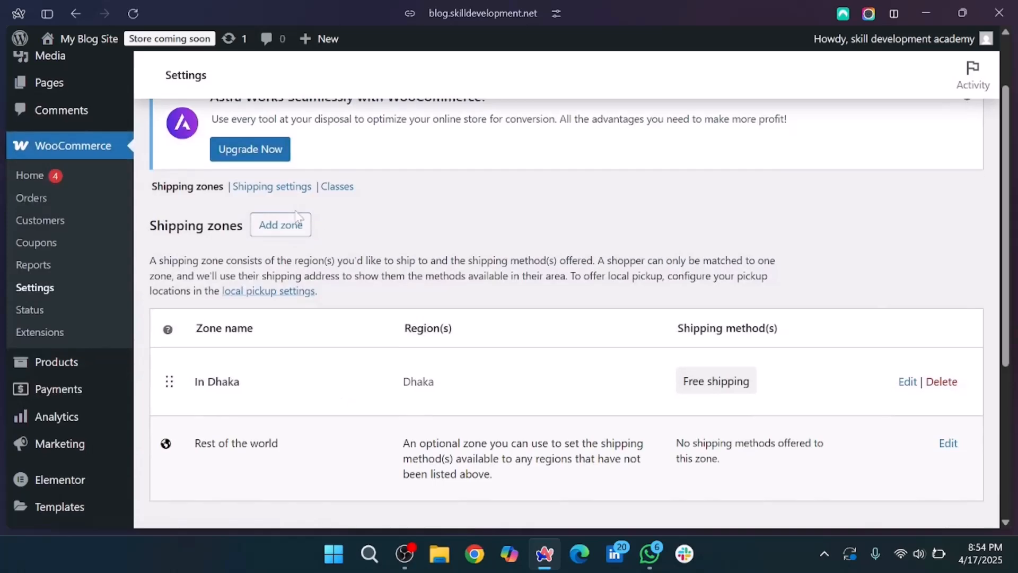
- Add another shipping zone and name it Outside Dhaka
left_click(291, 225)
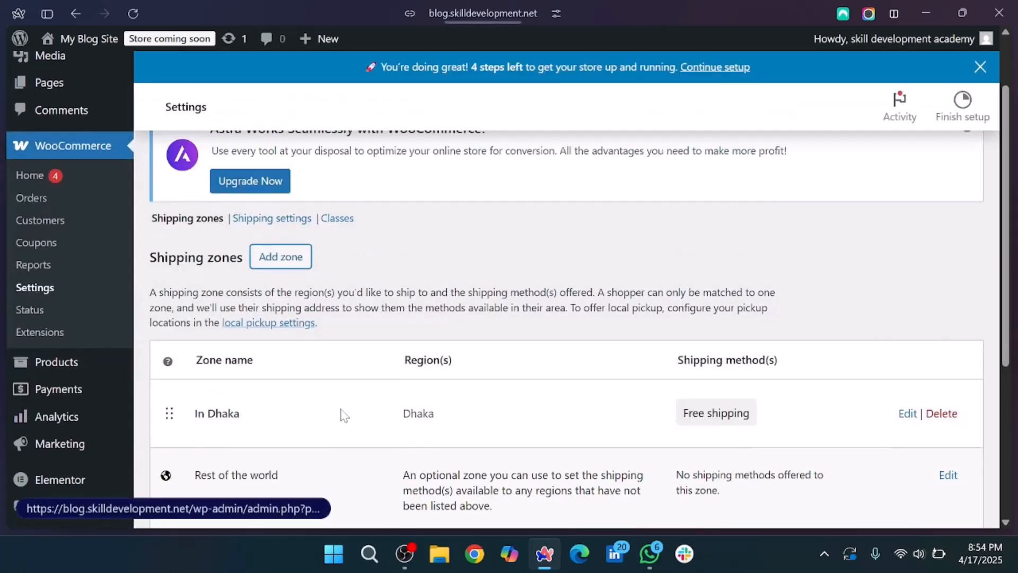
scroll(342, 414, "down", 3)
scroll(341, 341, "up", 3)
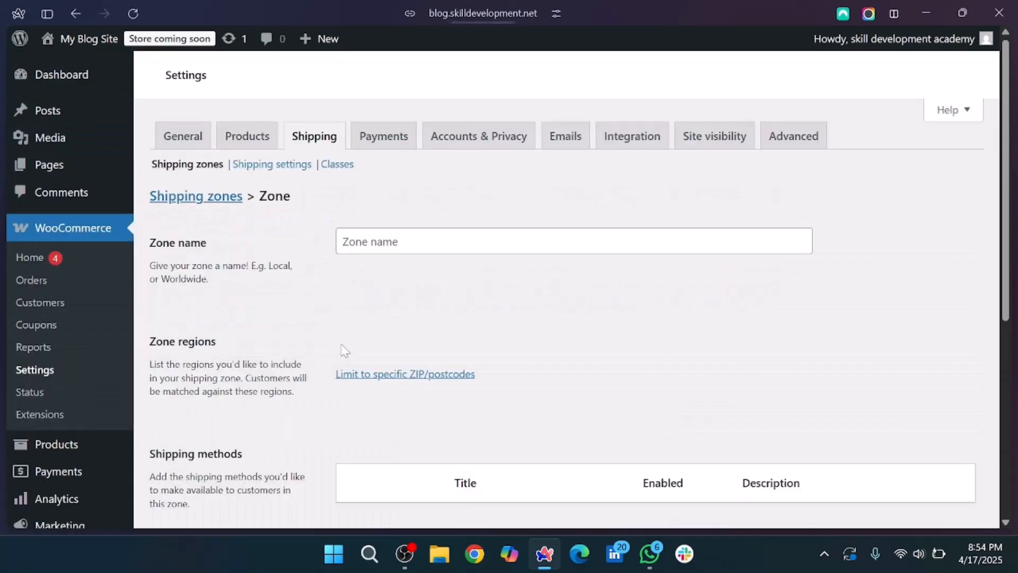
left_click(418, 244)
type("outside ")
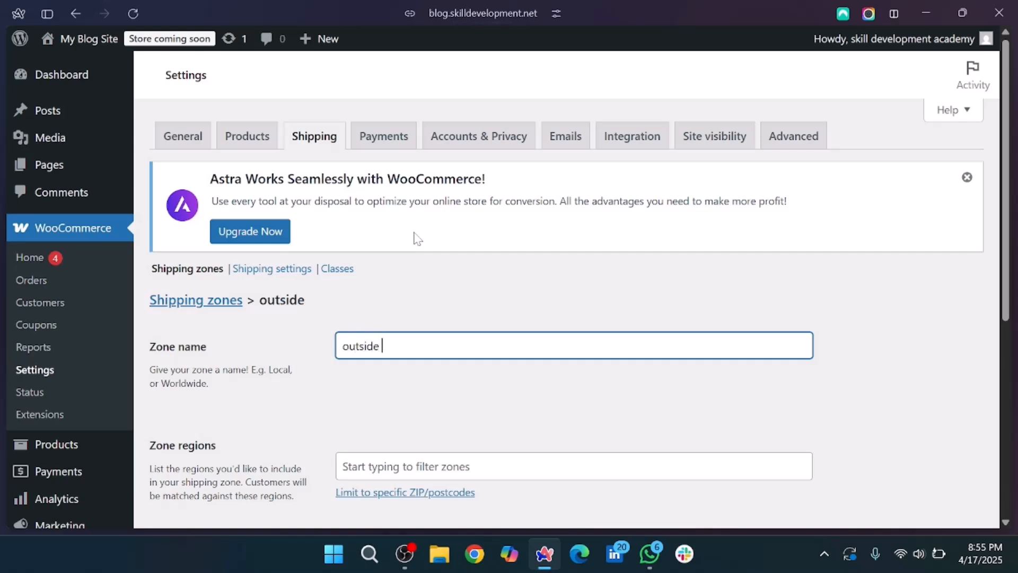
type("Dhaa")
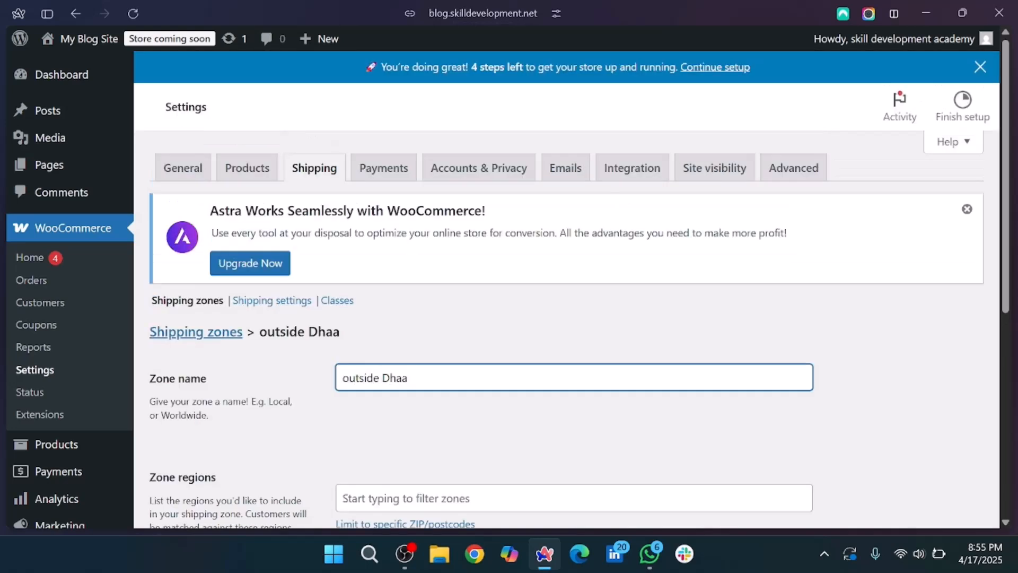
key("BackSpace")
type("ka")
key("BackSpace")
type("O")
left_click(368, 445)
scroll(368, 446, "down", 2)
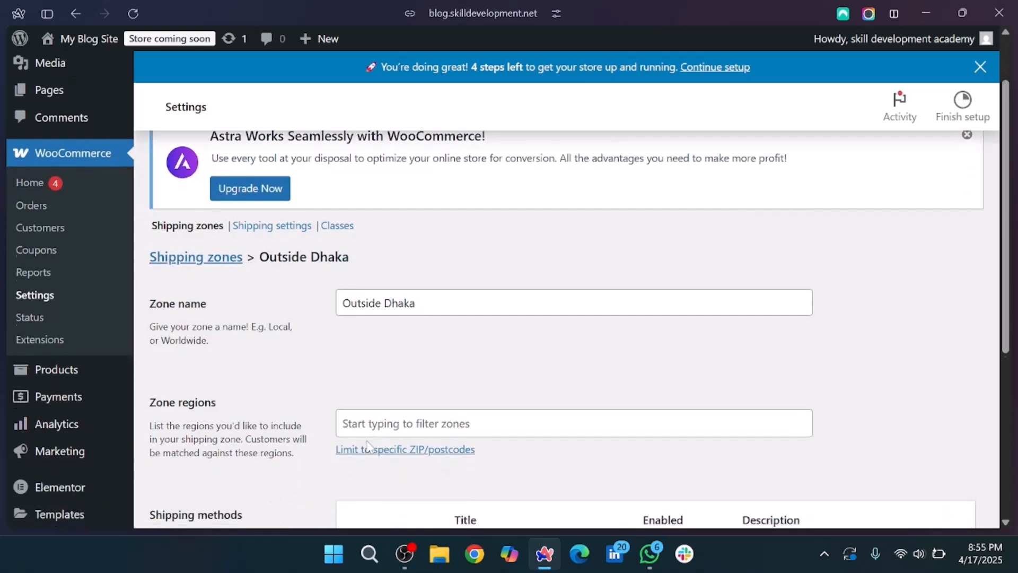
- Try all countries as the region of the Outside Dhaka zone, and clear that selection
left_click(406, 390)
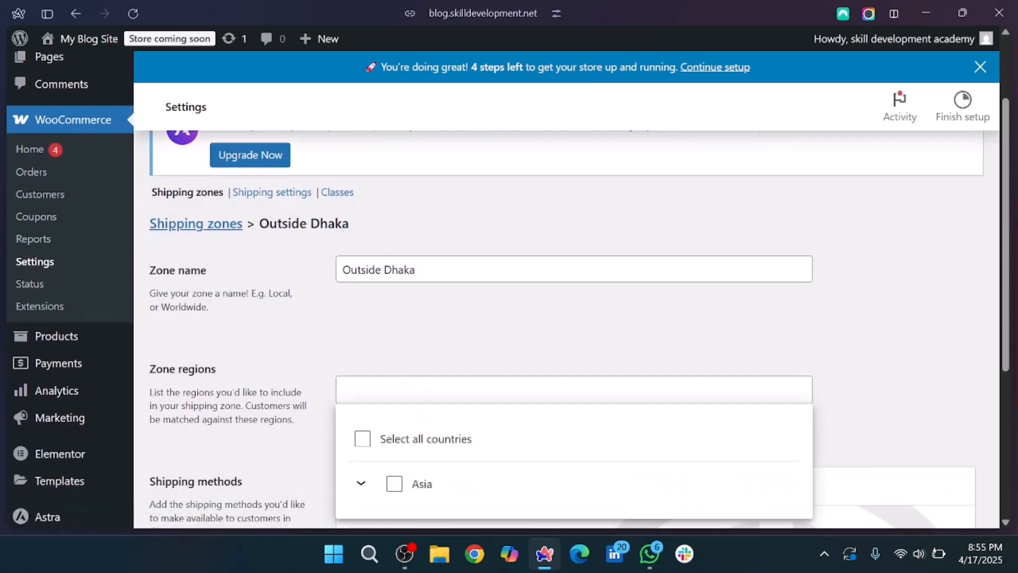
scroll(508, 291, "down", 3)
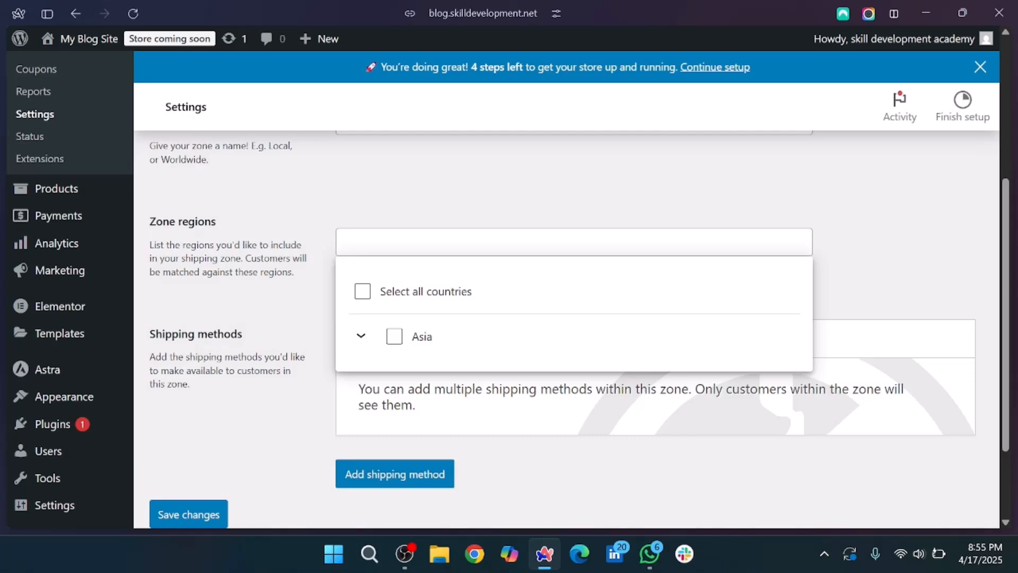
left_click(361, 294)
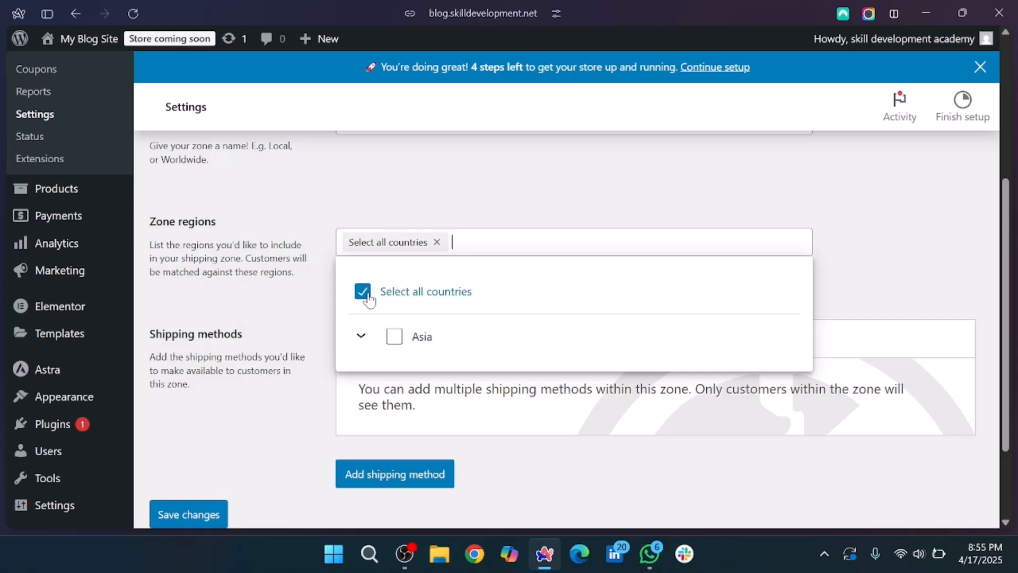
left_click(436, 242)
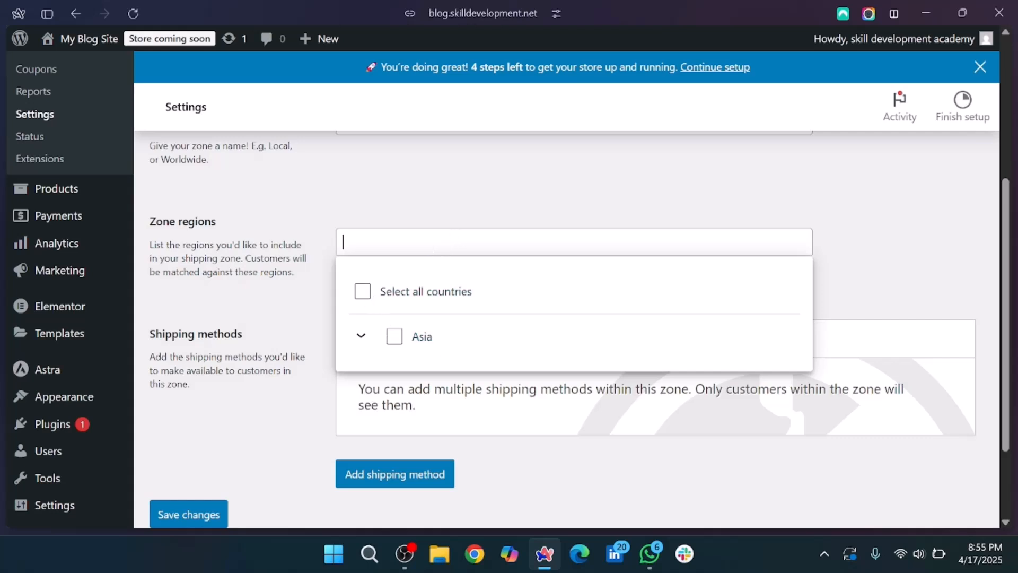
- Try Asia and all of Bangladesh as the zone's regions, look through the district list, and clear these selections
left_click(393, 337)
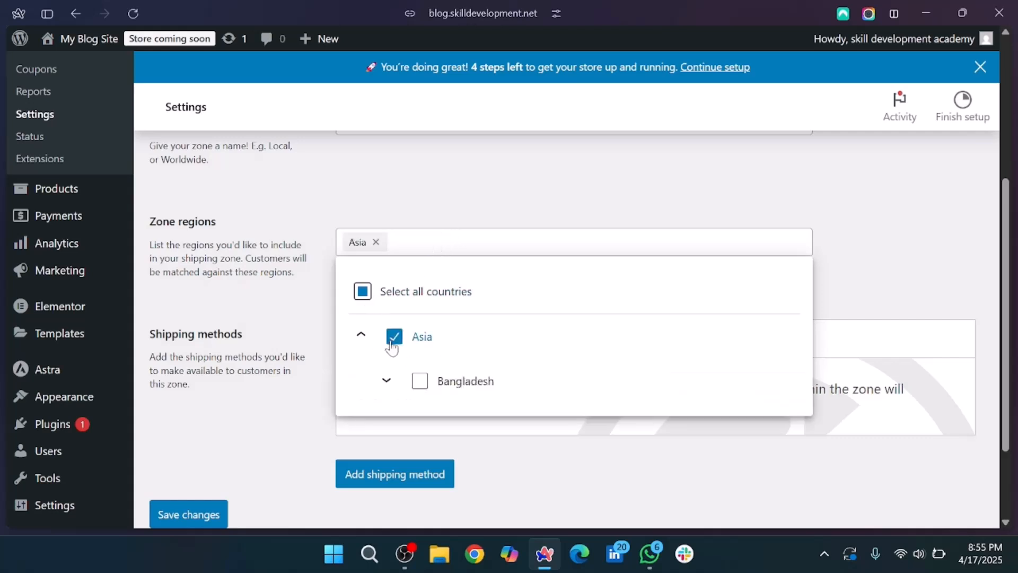
left_click(419, 381)
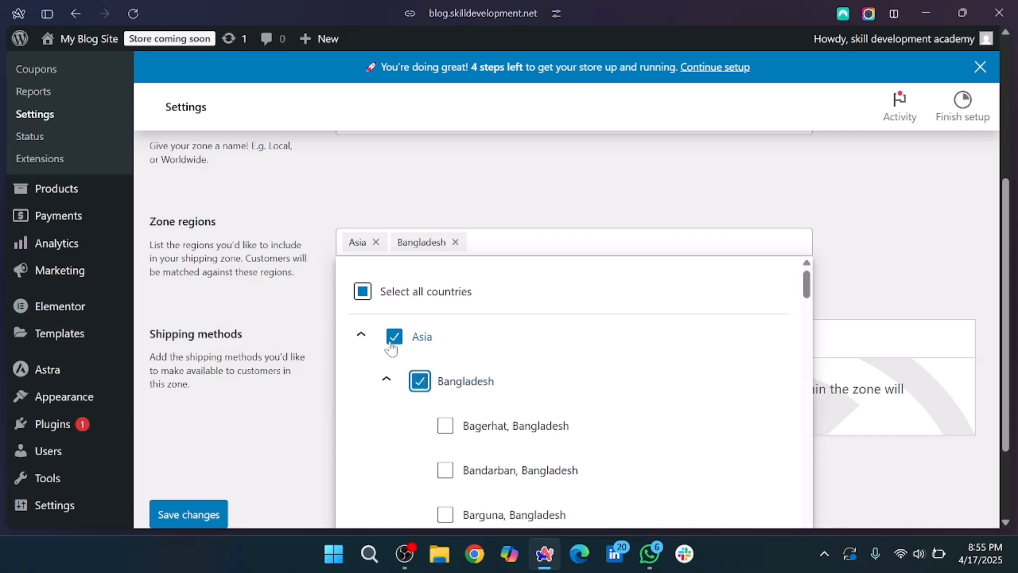
left_click(392, 343)
scroll(446, 414, "down", 2)
scroll(448, 411, "down", 20)
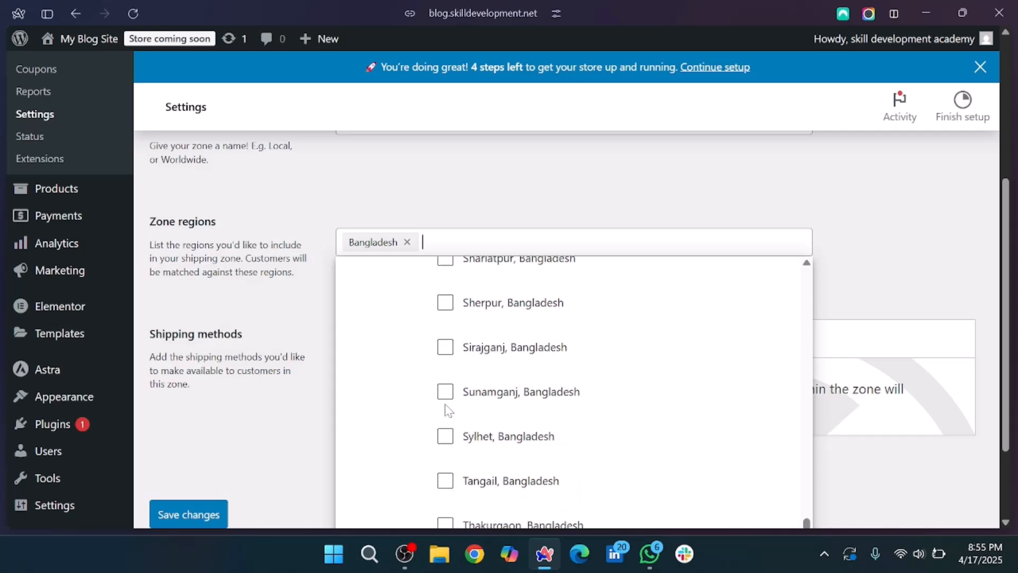
scroll(446, 411, "up", 20)
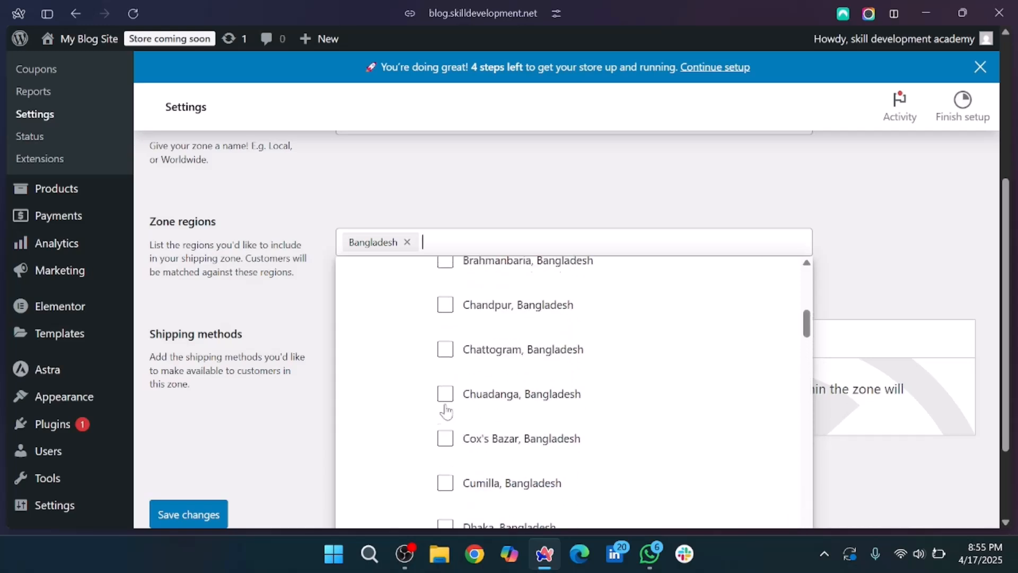
scroll(448, 411, "up", 3)
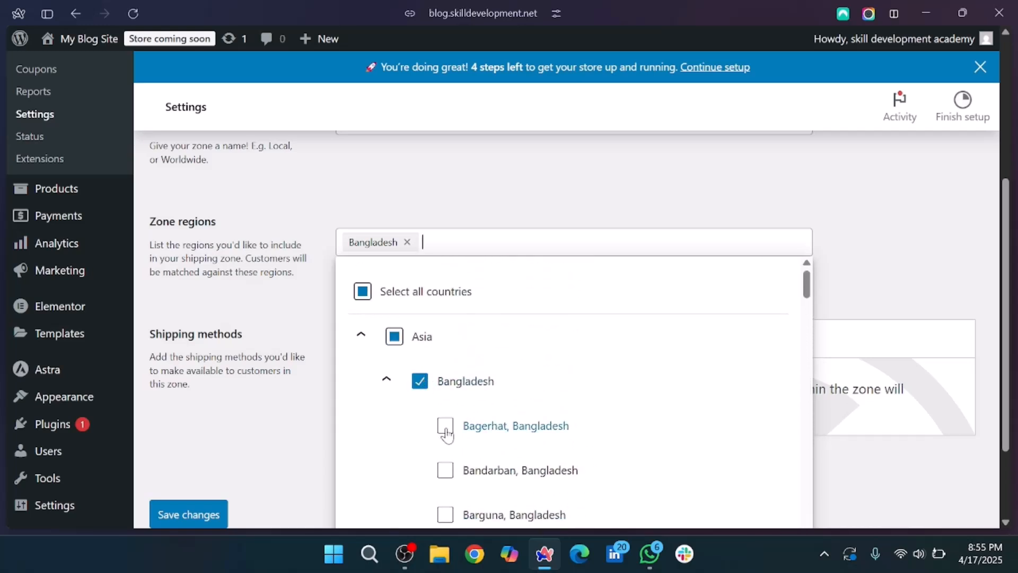
scroll(448, 434, "down", 1)
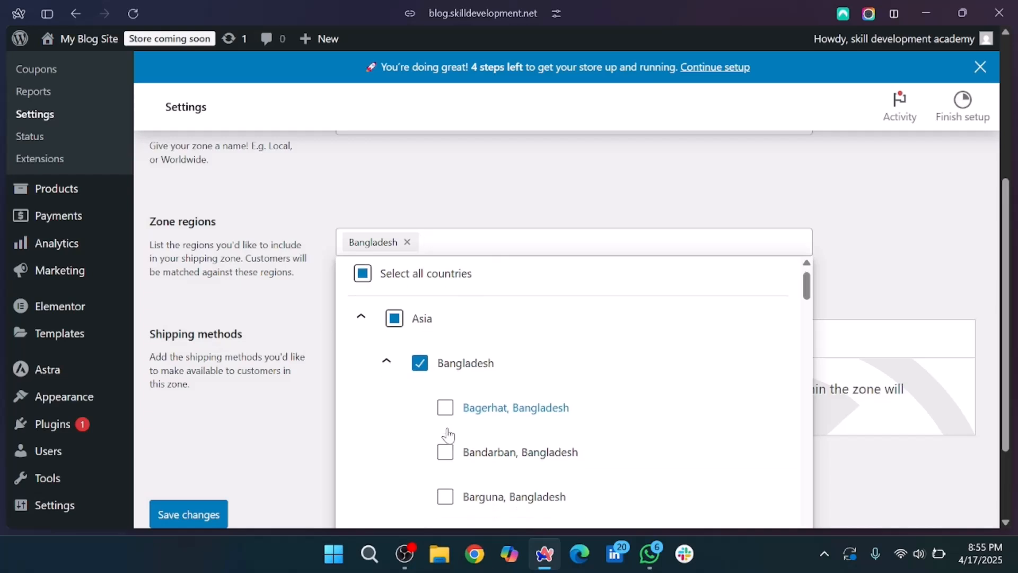
left_click(446, 408)
left_click(445, 408)
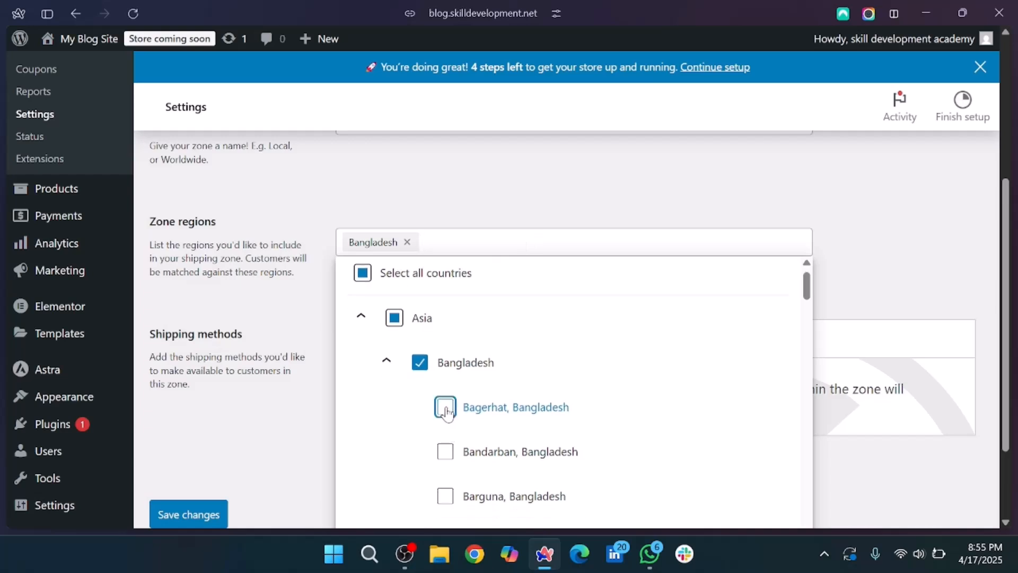
left_click(420, 363)
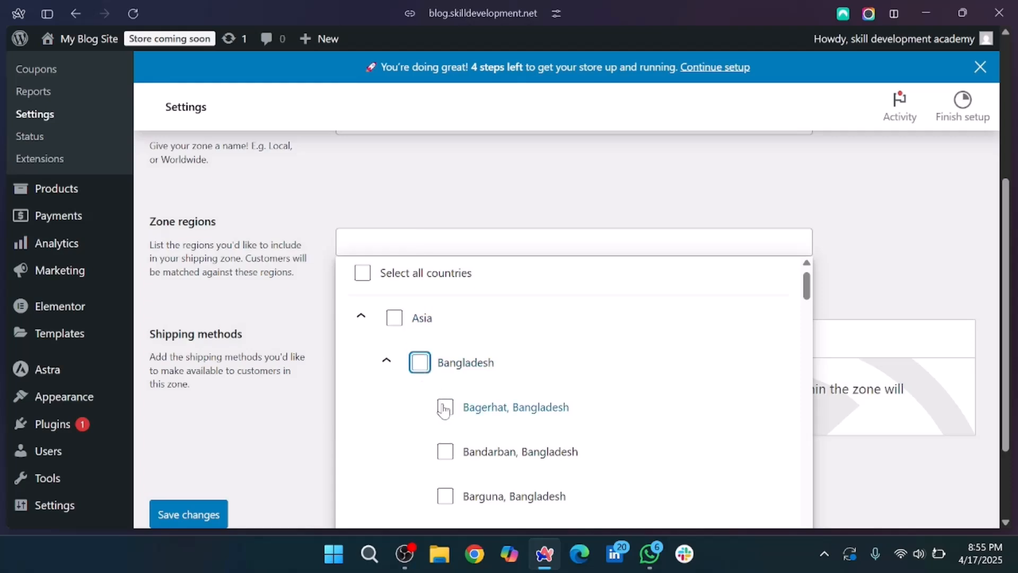
- Select the Bagerhat, Bandarban, Barguna, Barishal and Bhola districts of Bangladesh as regions of the Outside Dhaka zone
scroll(444, 408, "down", 2)
scroll(444, 411, "down", 1)
scroll(444, 410, "up", 1)
left_click(446, 322)
left_click(446, 363)
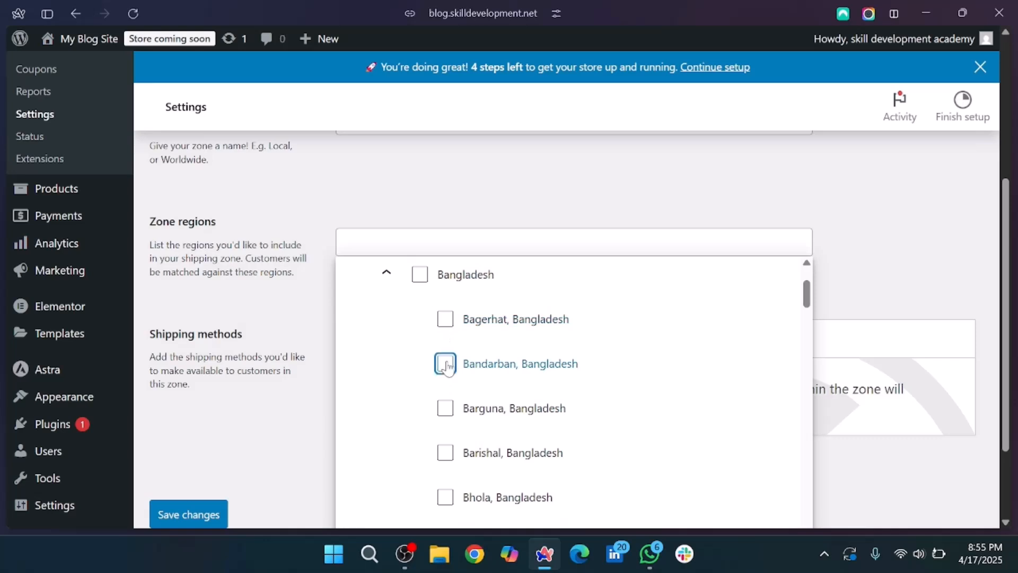
left_click(447, 320)
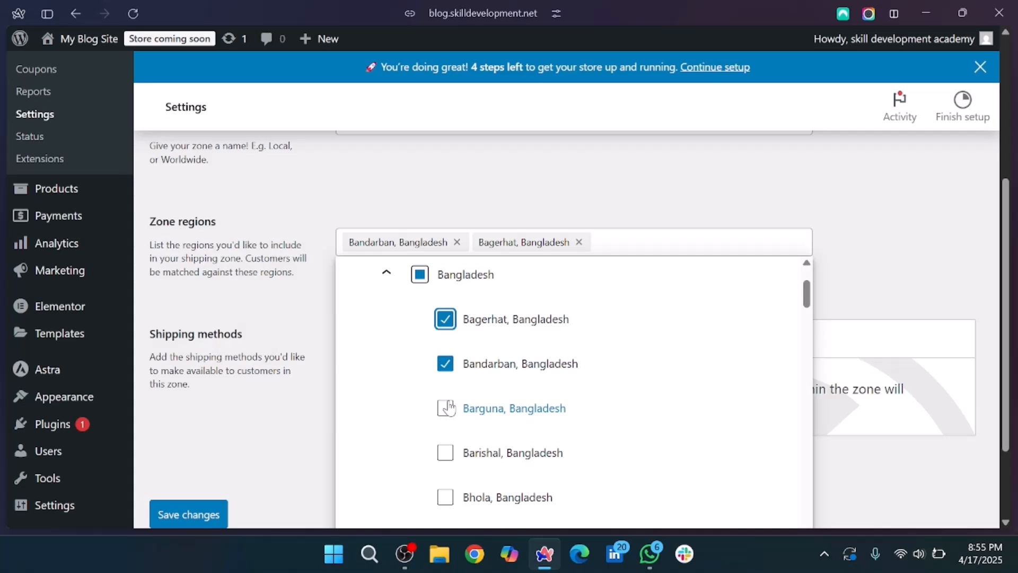
left_click(447, 408)
left_click(446, 463)
scroll(451, 470, "down", 2)
left_click(443, 392)
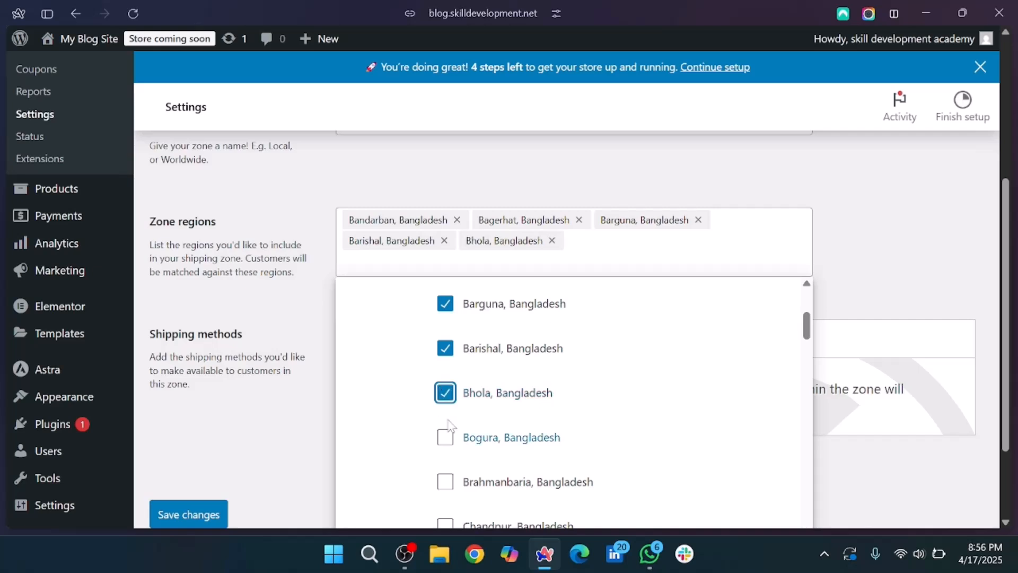
- Add the Bogura, Brahmanbaria, Chandpur, Chattogram and Chuadanga districts to the zone regions
left_click(446, 483)
scroll(448, 484, "down", 1)
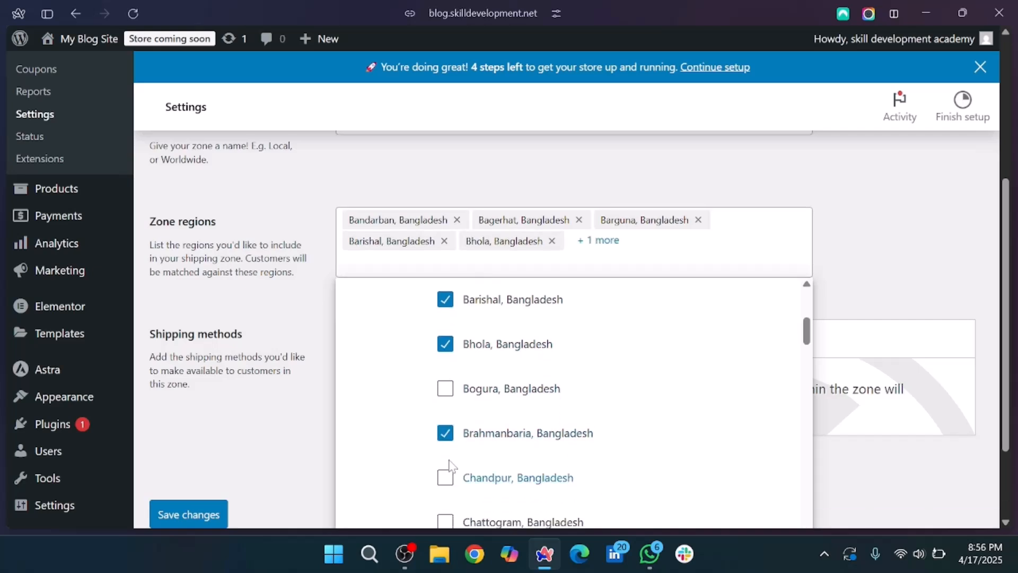
left_click(448, 393)
left_click(445, 477)
scroll(447, 480, "down", 2)
left_click(445, 445)
scroll(446, 456, "down", 1)
left_click(446, 448)
scroll(448, 455, "down", 2)
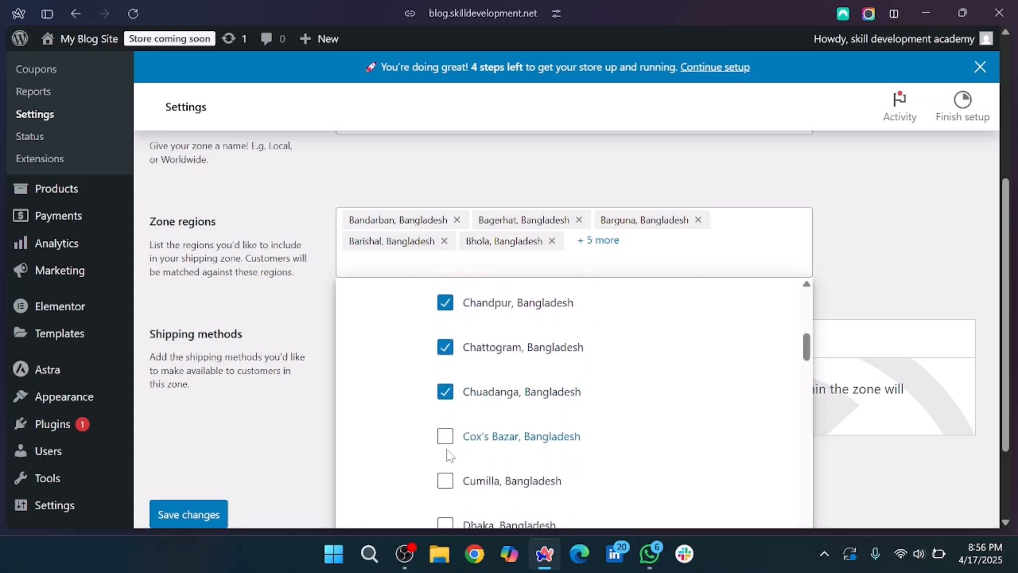
- Add Cox's Bazar, Cumilla, Dinajpur and Faridpur to the zone regions, leaving Dhaka unselected
scroll(448, 455, "down", 1)
left_click(448, 425)
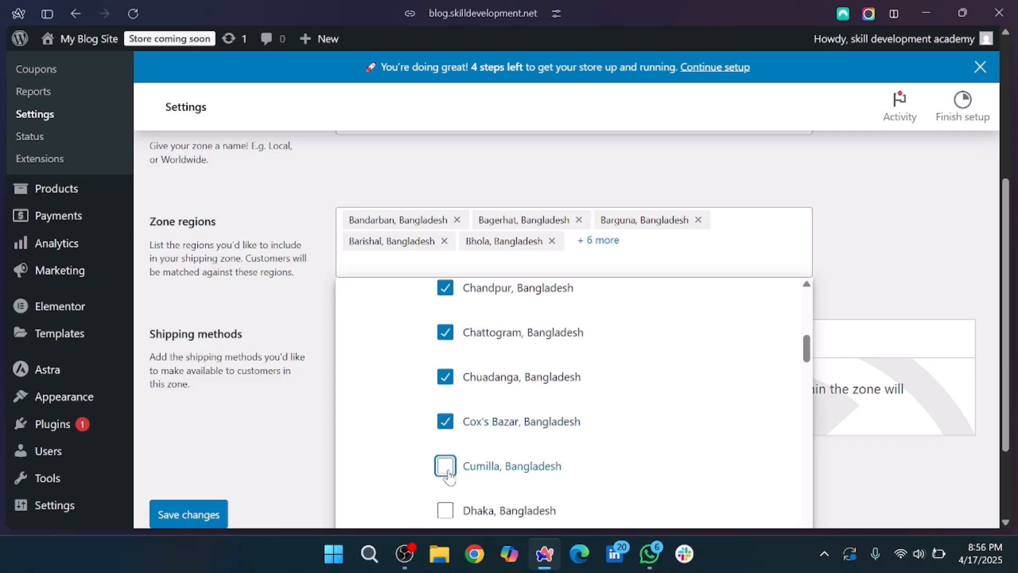
left_click(446, 511)
scroll(445, 513, "down", 2)
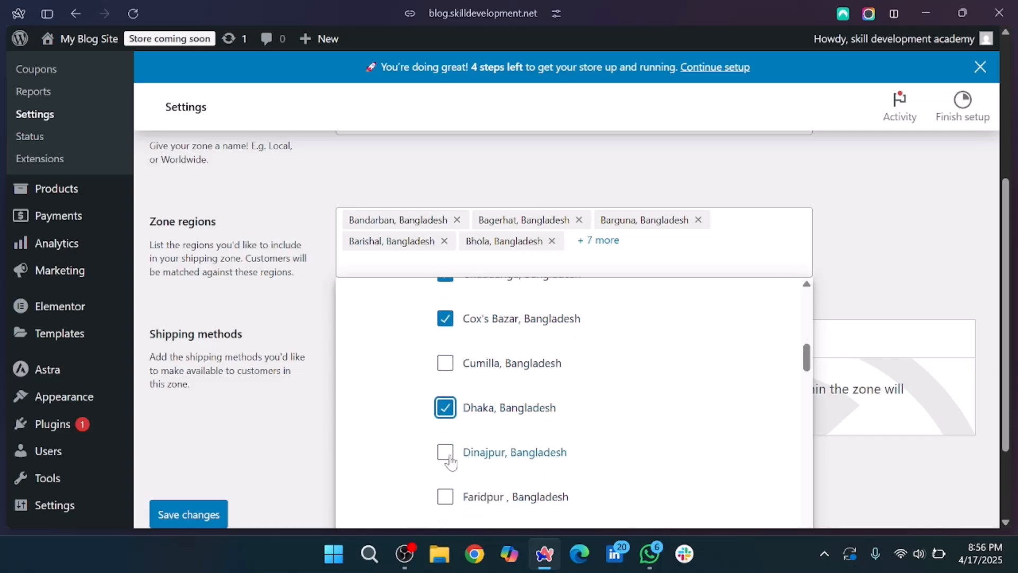
left_click(444, 409)
left_click(444, 364)
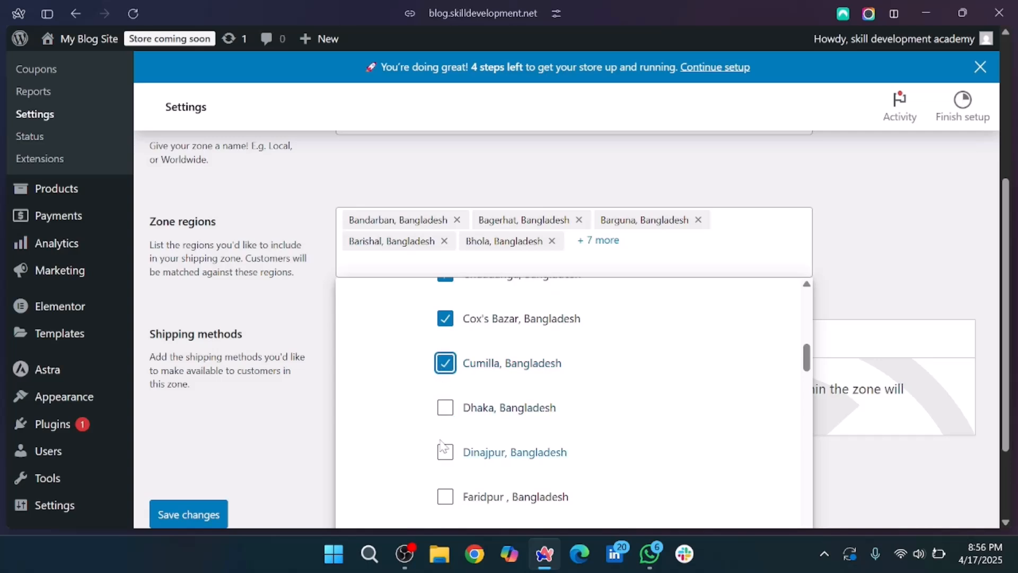
left_click(447, 499)
- Add the Feni, Gaibandha, Gazipur and Gopalganj districts to the zone regions
scroll(449, 503, "down", 3)
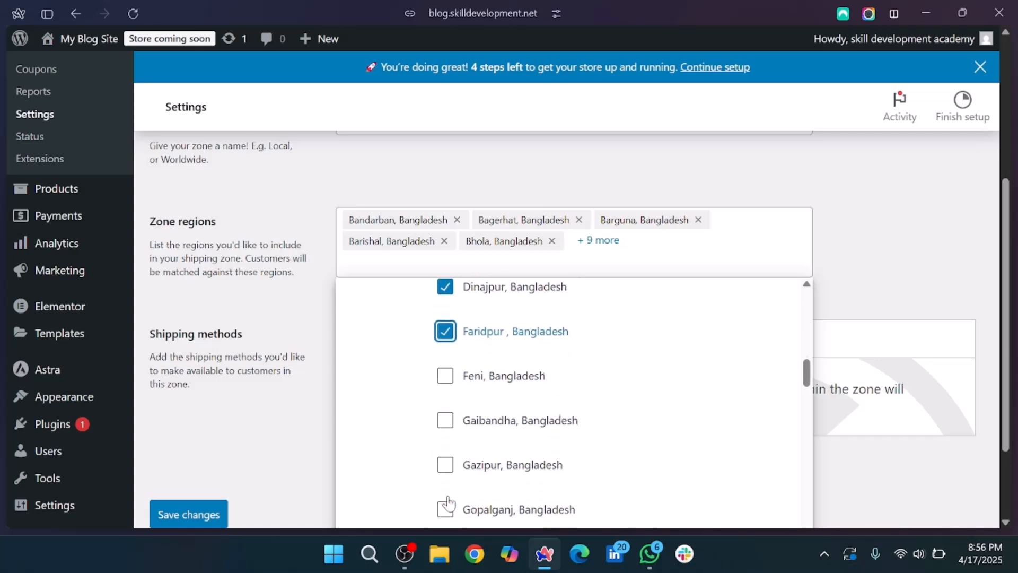
left_click(446, 373)
left_click(451, 467)
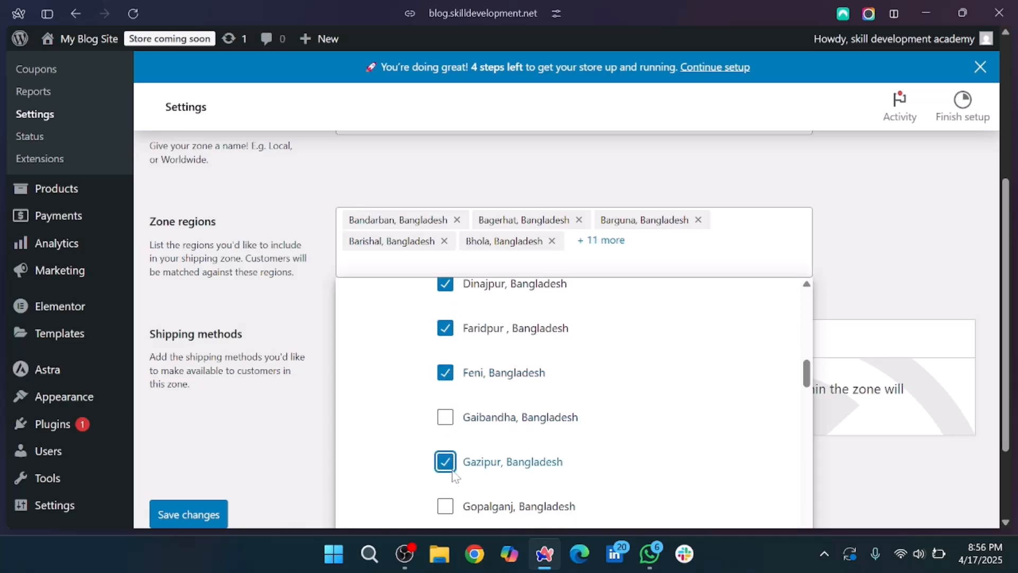
left_click(446, 509)
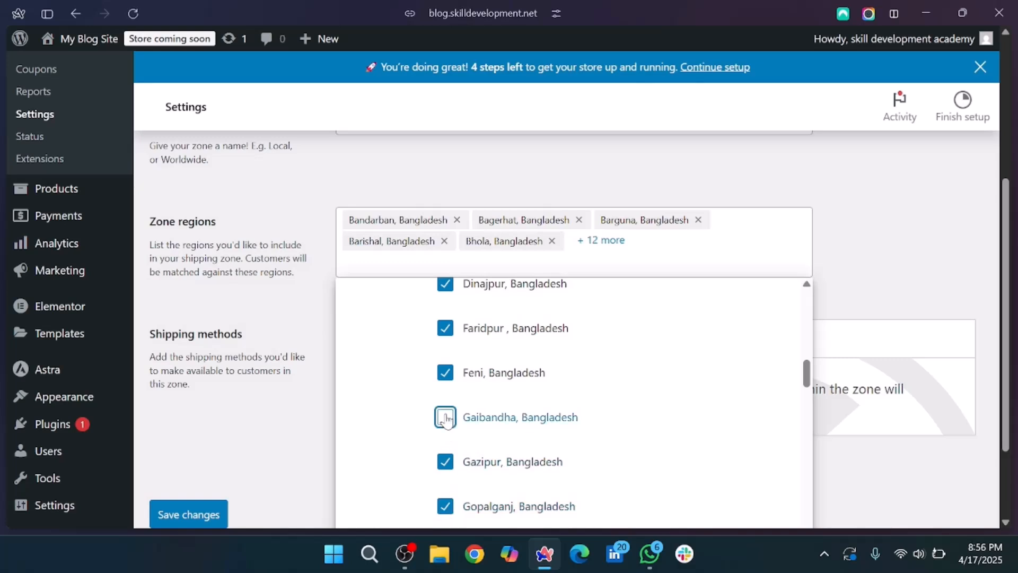
left_click(447, 419)
- Add the Habiganj, Jamalpur, Jashore, Jhalokati and Jhenaidah districts to the zone regions
scroll(446, 422, "down", 4)
left_click(449, 324)
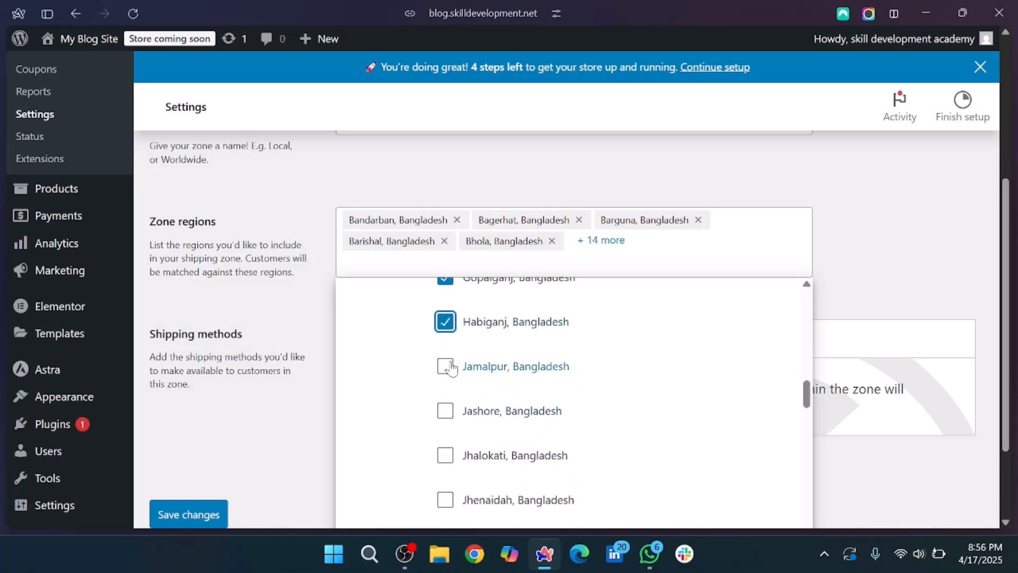
left_click(446, 411)
left_click(446, 456)
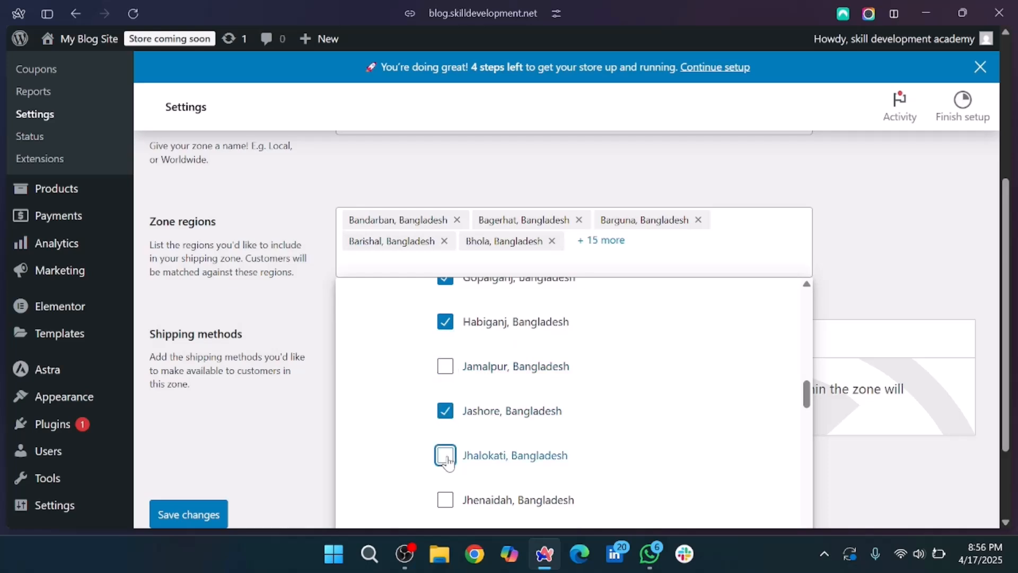
left_click(447, 371)
left_click(446, 500)
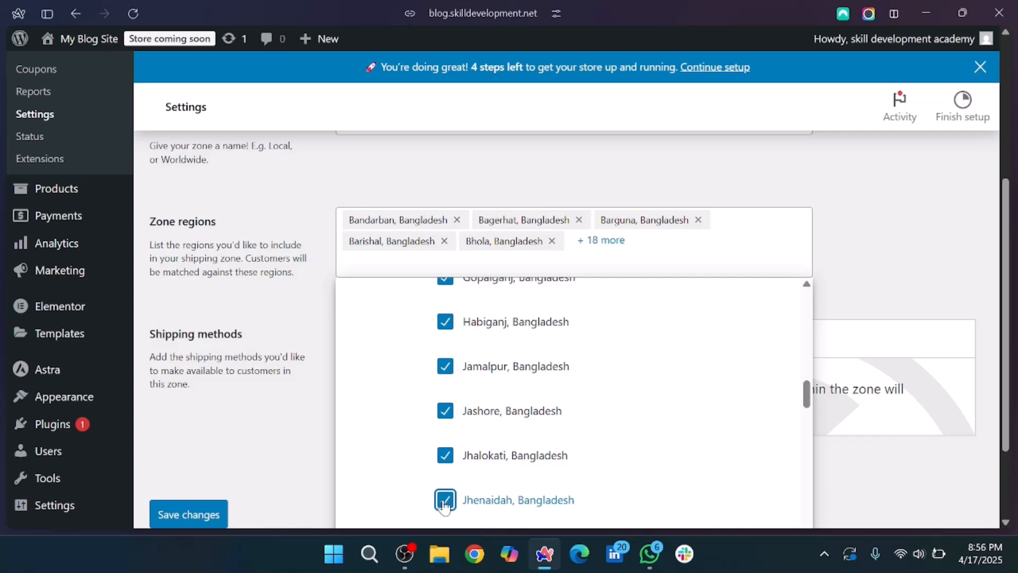
- Add Joypurhat, Khagrachhari, Khulna, Kishoreganj, Kurigram, Kushtia and Lakshmipur to the zone regions
scroll(445, 504, "down", 2)
left_click(446, 406)
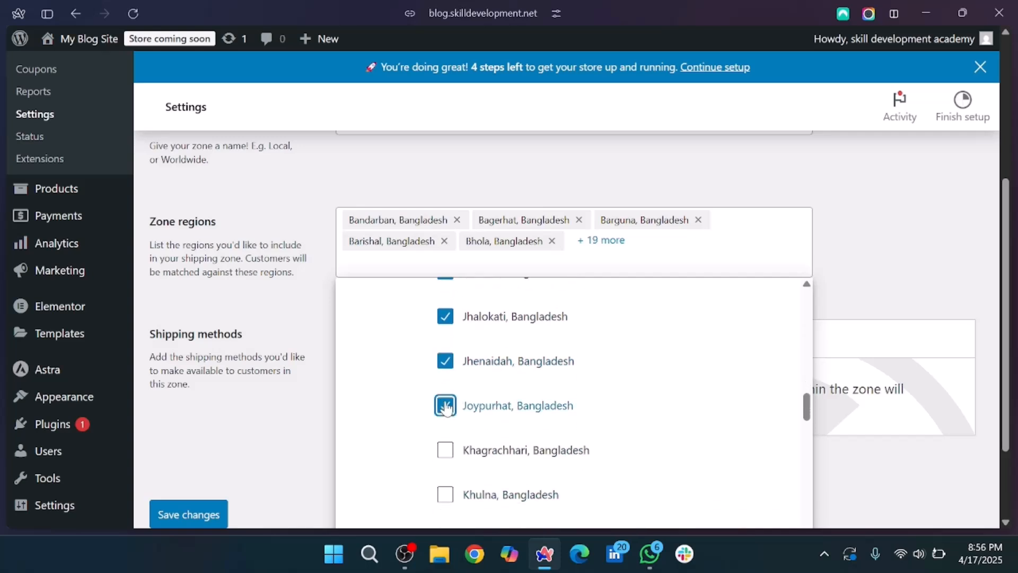
left_click(447, 449)
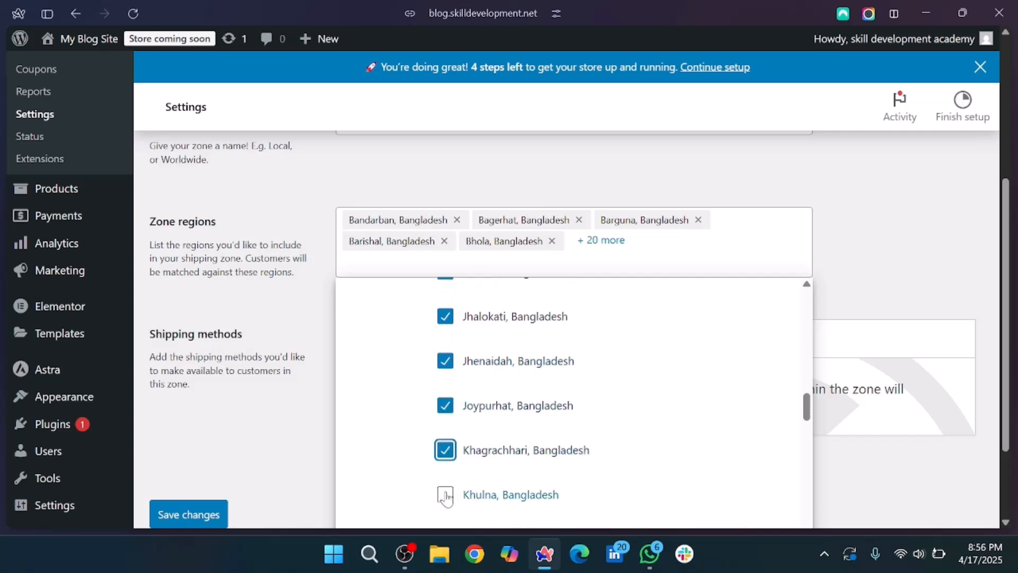
left_click(445, 495)
scroll(448, 477, "down", 3)
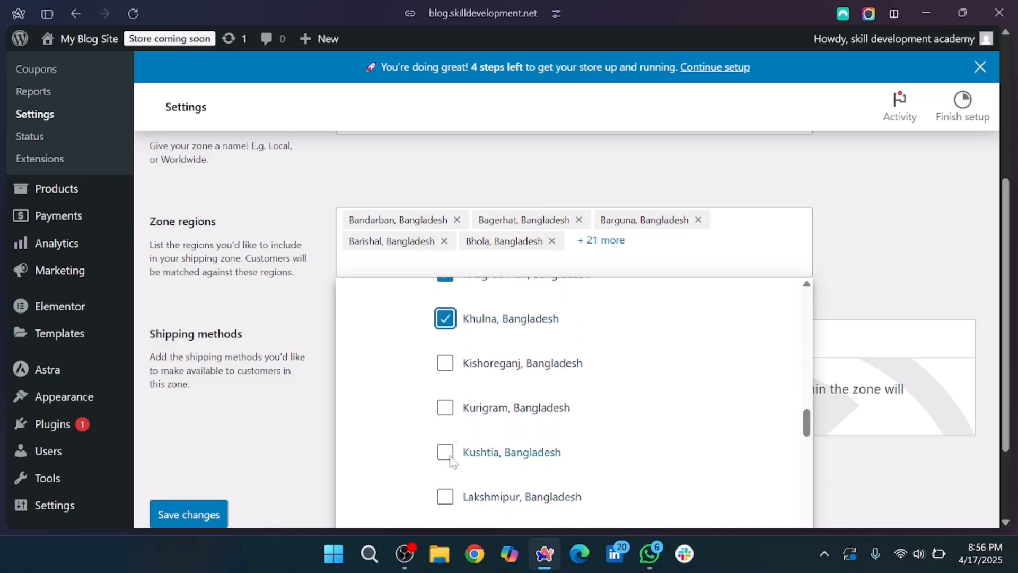
left_click(445, 363)
left_click(446, 408)
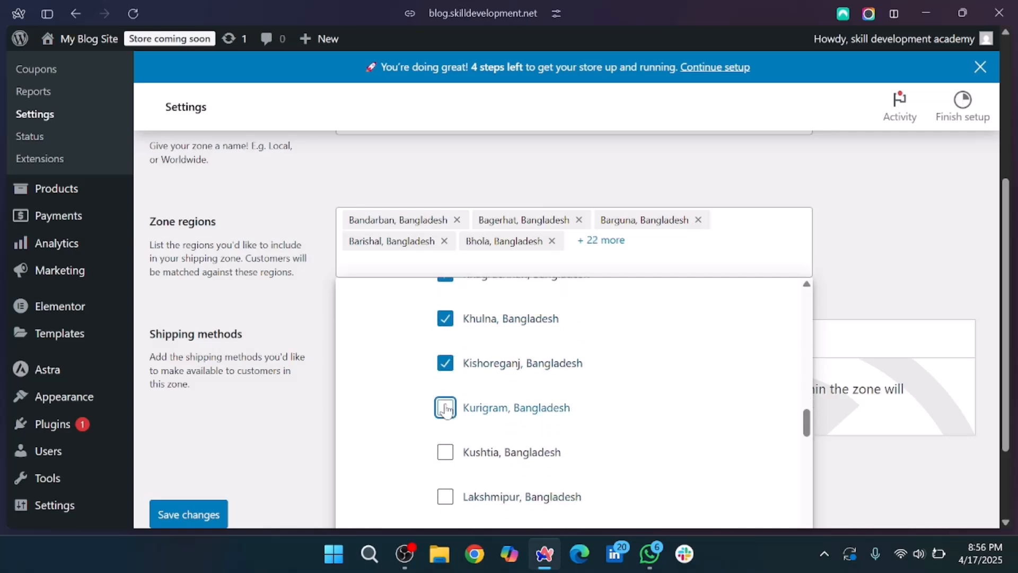
left_click(446, 456)
left_click(445, 497)
- Add the Lalmonirhat, Madaripur, Magura, Manikganj and Meherpur districts to the zone regions
scroll(446, 499, "down", 5)
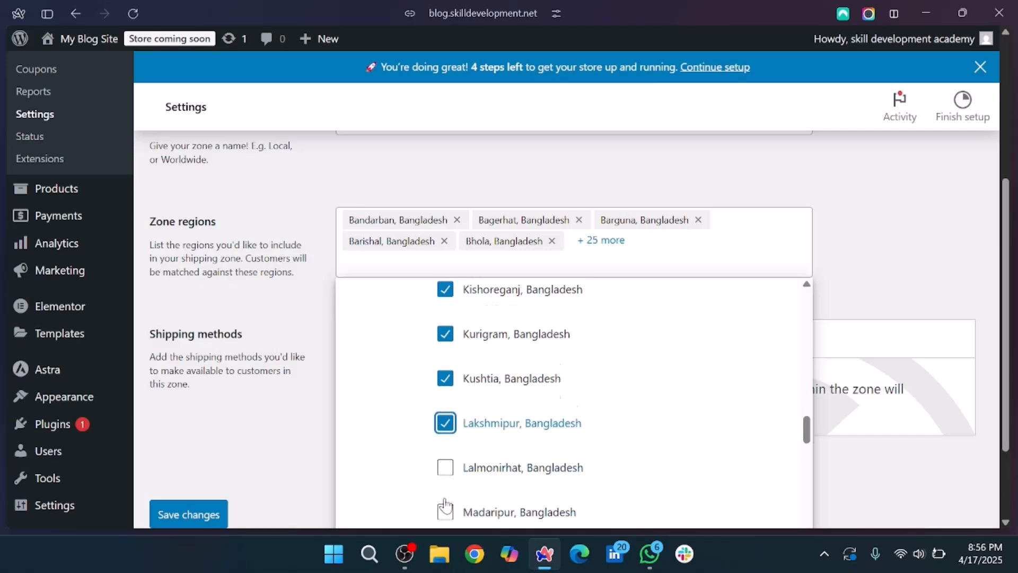
left_click(446, 309)
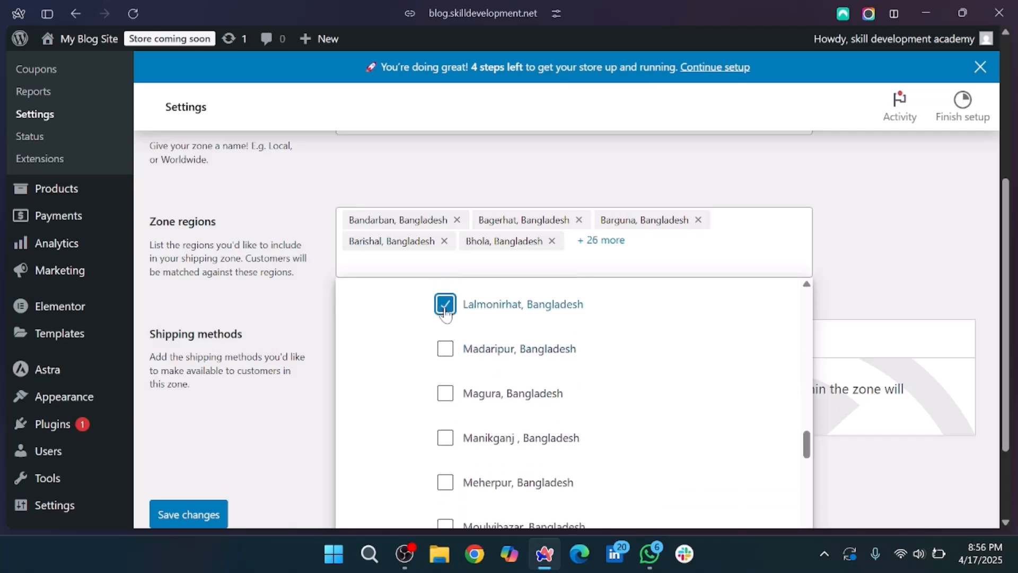
left_click(445, 351)
left_click(445, 396)
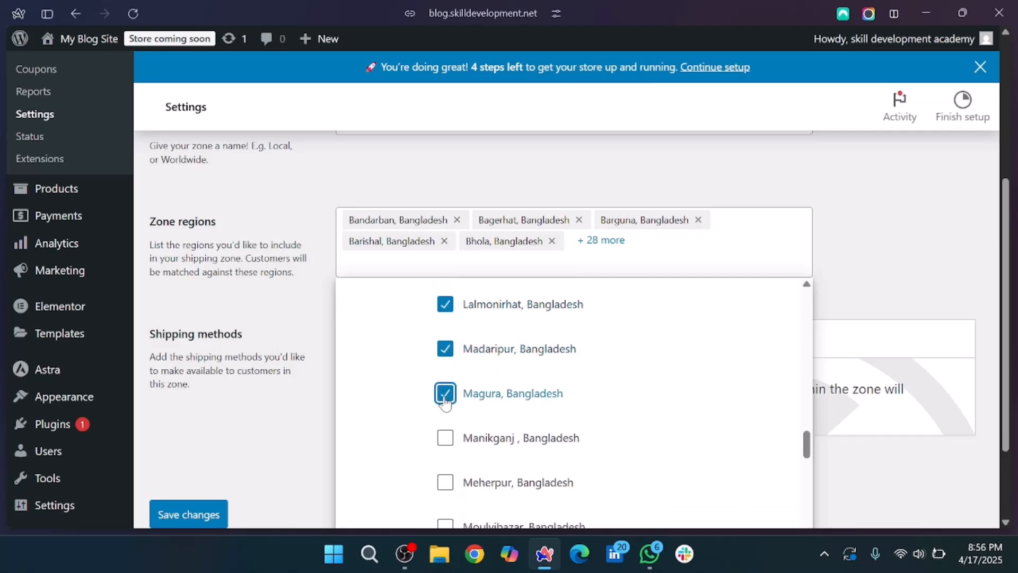
left_click(446, 439)
left_click(445, 483)
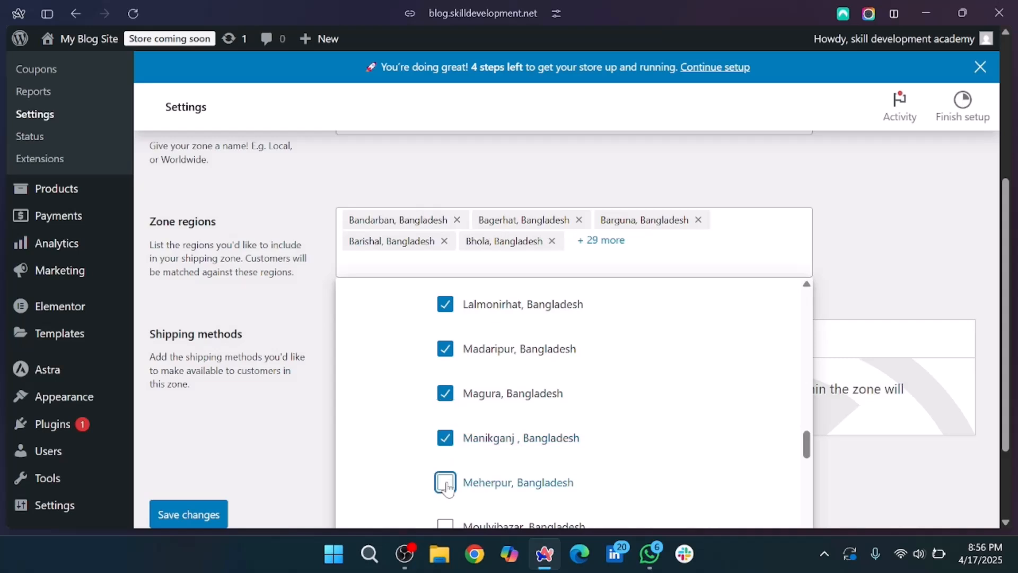
- Add the Moulvibazar, Munshiganj, Mymensingh and Naogaon districts to the zone regions
scroll(454, 466, "down", 4)
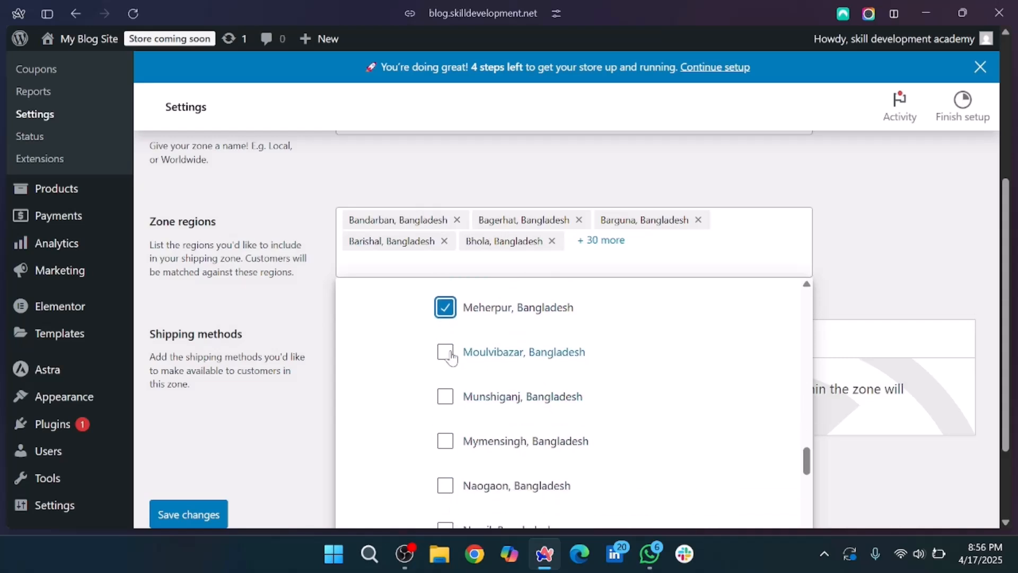
left_click(446, 353)
double_click(449, 402)
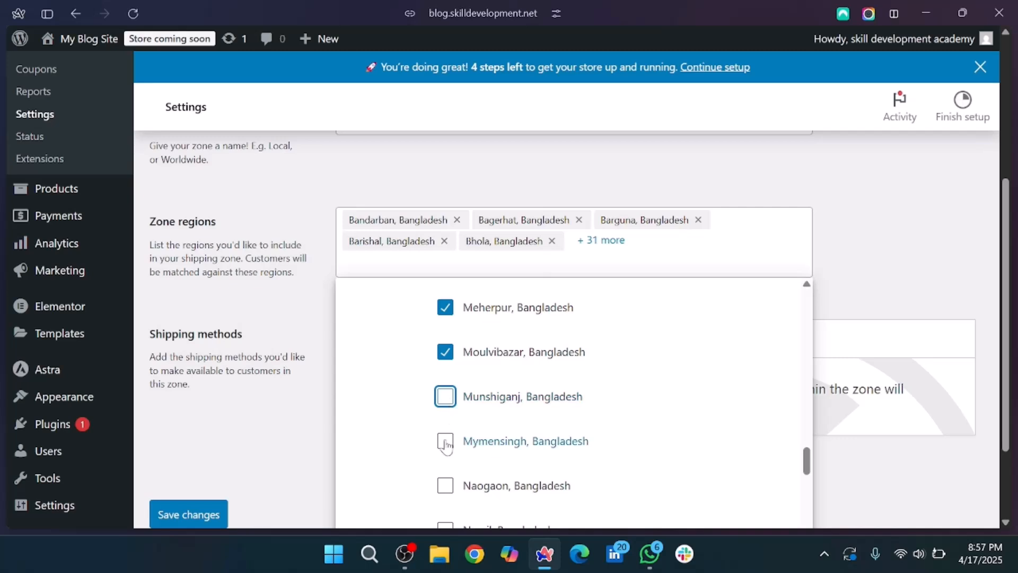
double_click(448, 402)
left_click(446, 398)
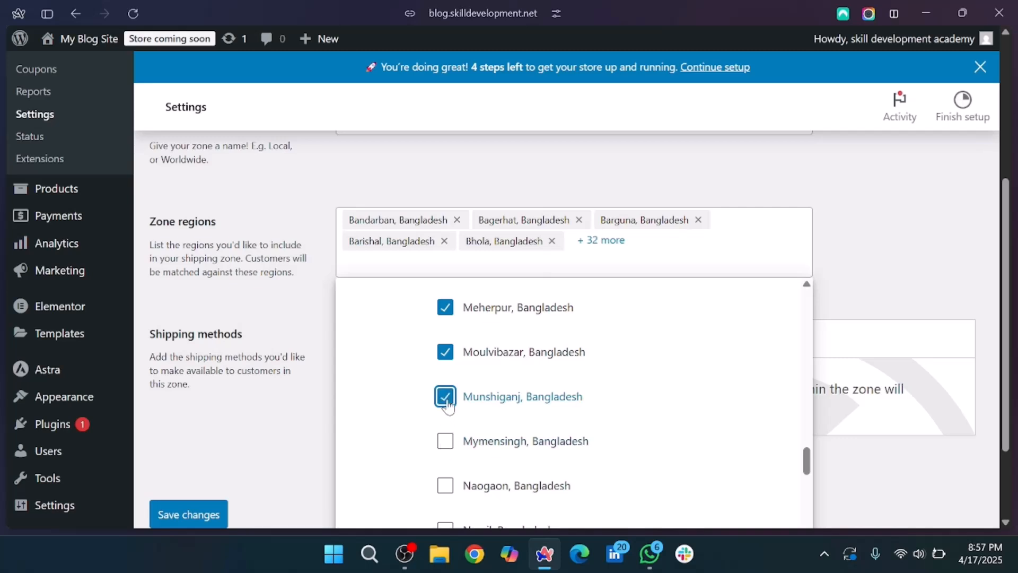
left_click(446, 442)
left_click(446, 487)
- Add Narail, Narayanganj, Narsingdi, Natore, Nawabganj and Netrakona to the zone regions
scroll(448, 487, "down", 3)
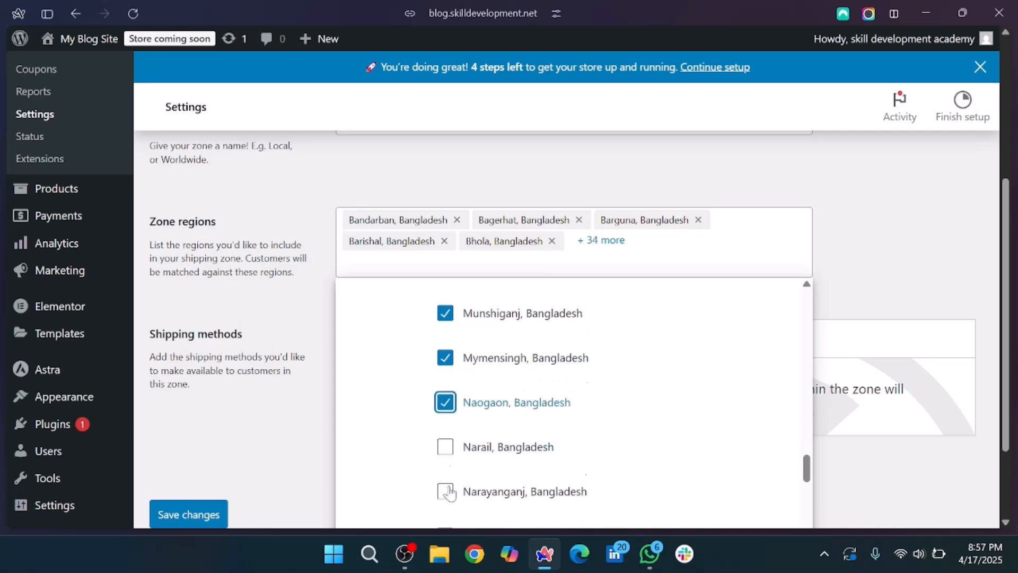
left_click(446, 394)
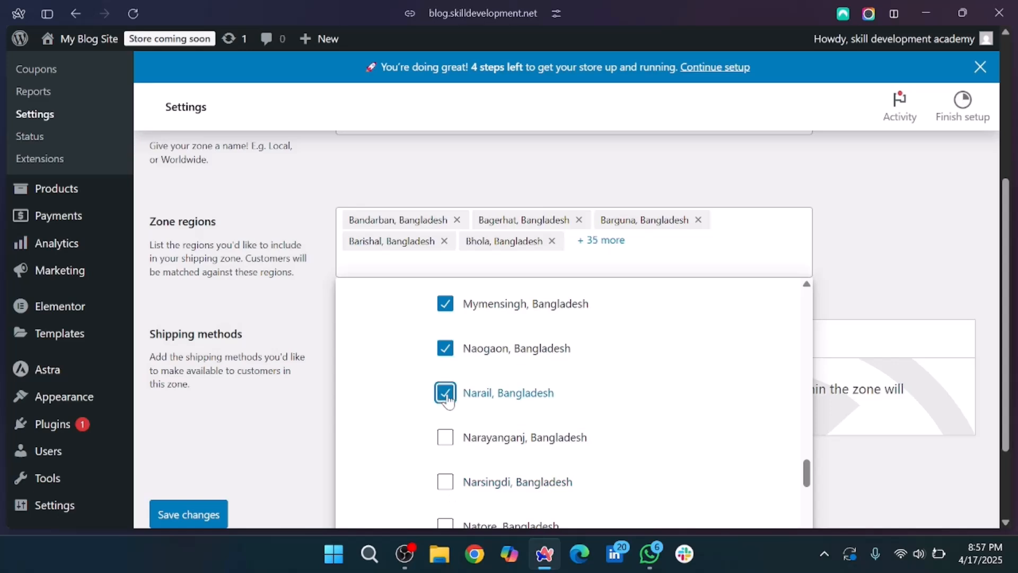
left_click(444, 443)
left_click(444, 483)
scroll(444, 486, "down", 3)
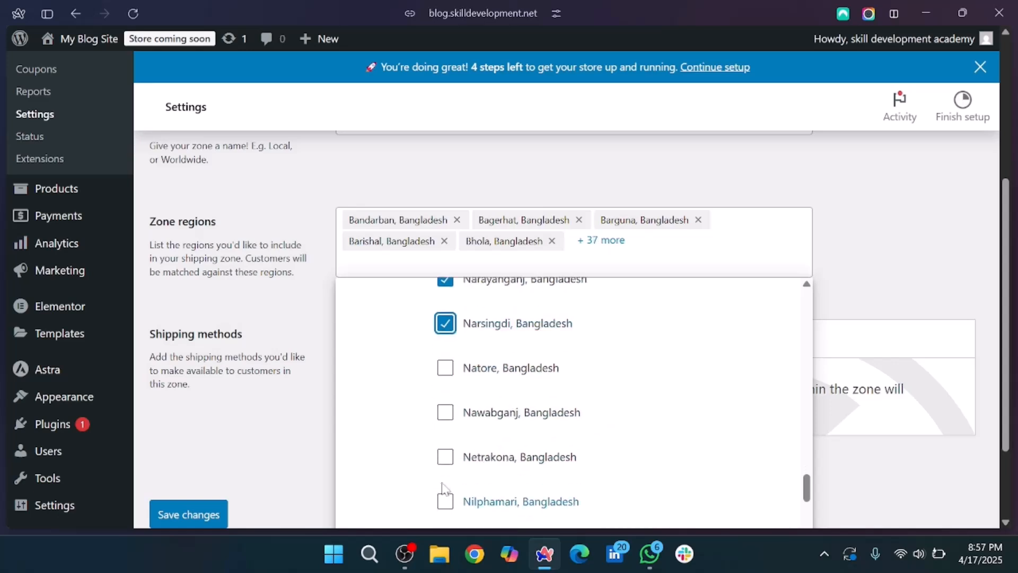
left_click(445, 374)
left_click(448, 377)
left_click(449, 377)
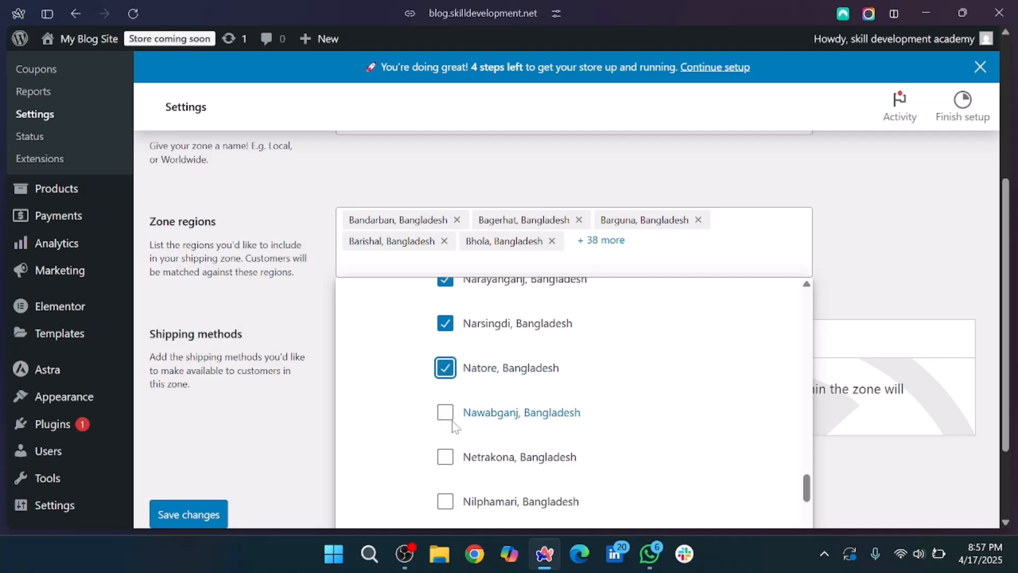
left_click(445, 456)
- Add Nilphamari, Noakhali, Pabna, Panchagarh, Patuakhali and Pirojpur to the zone regions
scroll(444, 457, "down", 3)
left_click(447, 376)
left_click(447, 415)
left_click(446, 459)
scroll(447, 467, "down", 3)
left_click(446, 378)
left_click(446, 423)
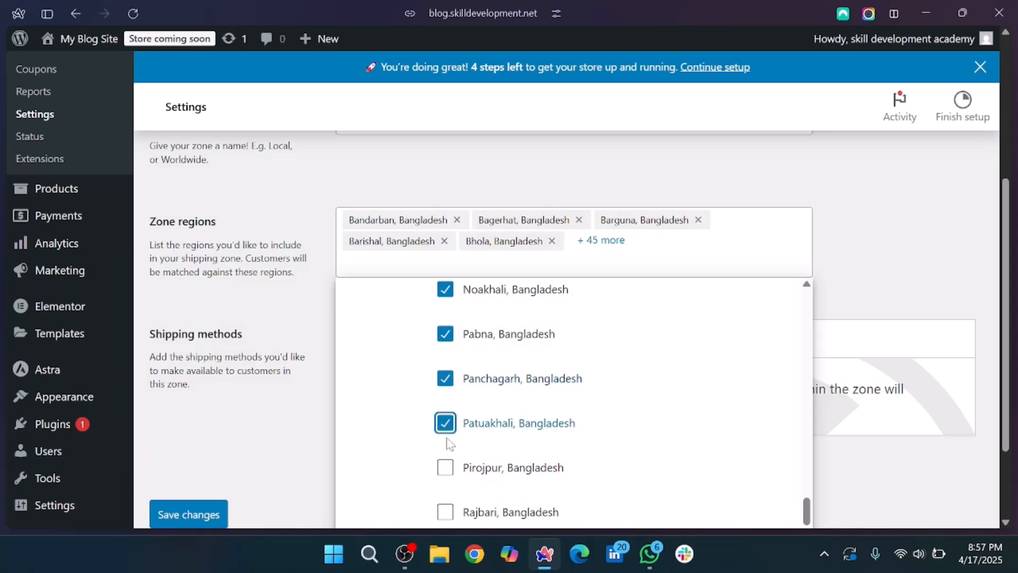
left_click(448, 467)
- Add the Rajbari, Rajshahi, Rangamati, Rangpur and Satkhira districts to the zone regions
scroll(448, 467, "down", 5)
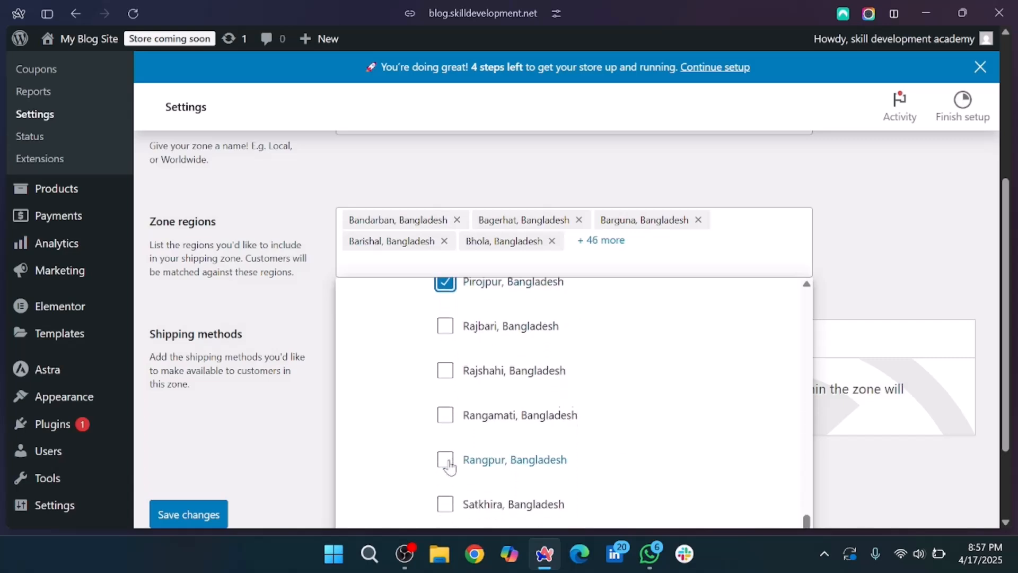
left_click(445, 317)
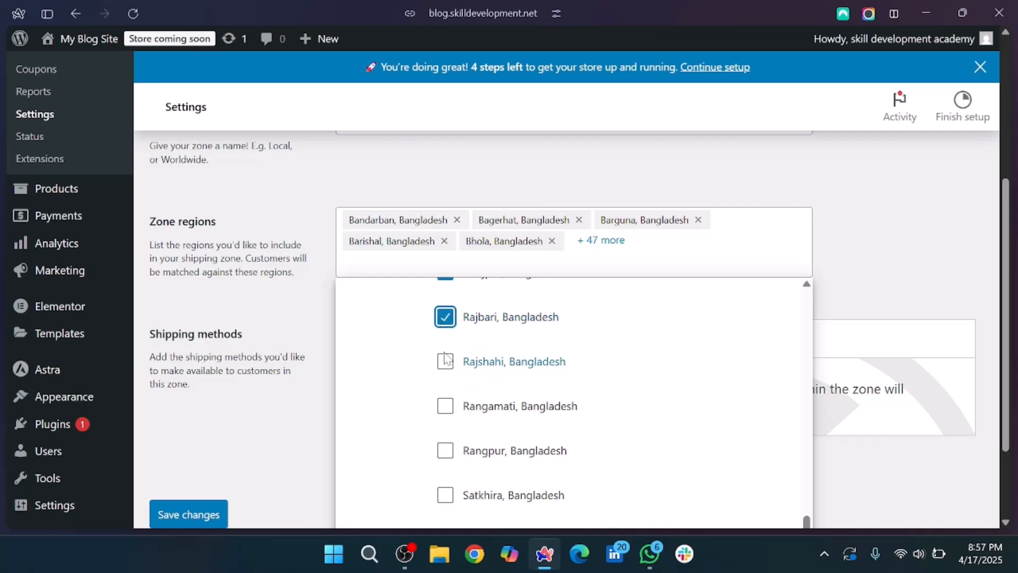
left_click(446, 362)
left_click(444, 401)
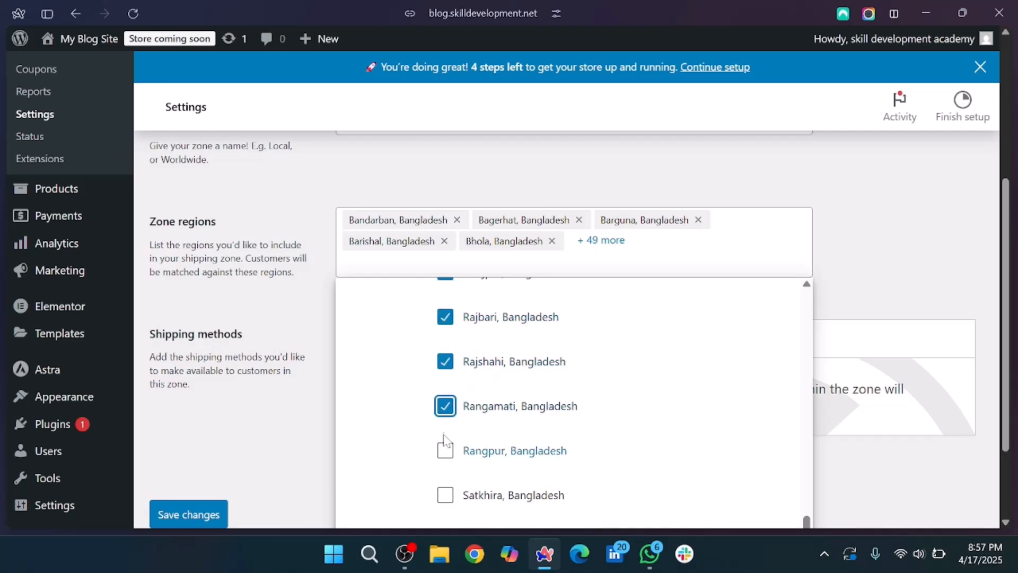
left_click(445, 452)
left_click(446, 495)
- Add the Shariatpur, Sherpur, Sirajganj, Sunamganj, Sylhet, Tangail and Thakurgaon districts to the zone regions
scroll(447, 498, "down", 4)
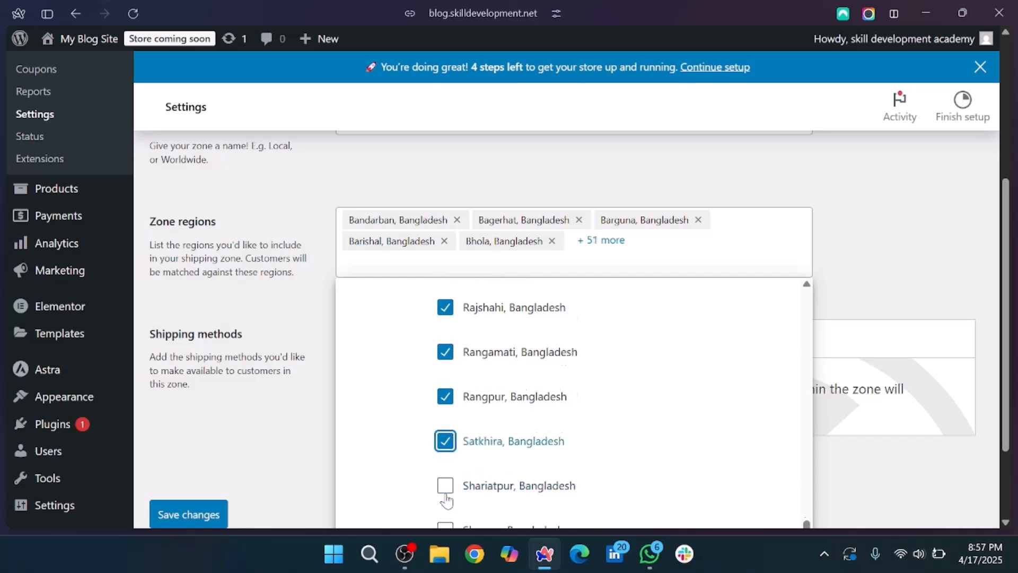
left_click(446, 319)
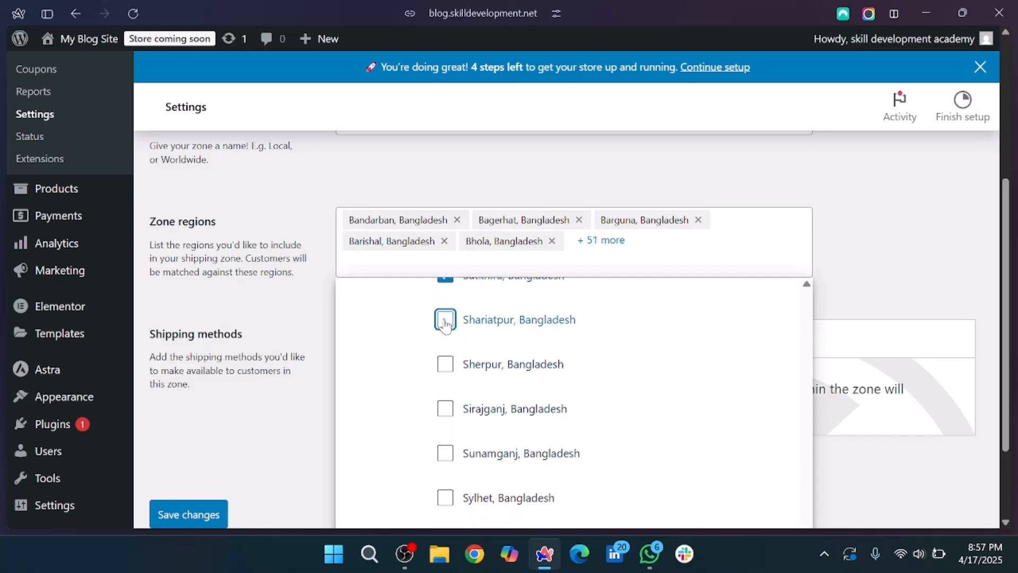
left_click(445, 361)
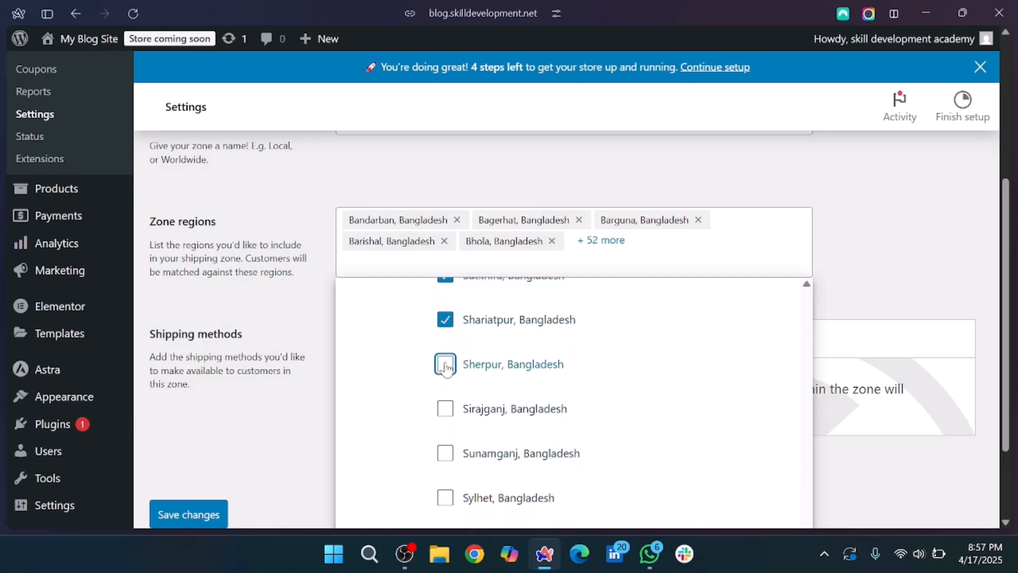
left_click(445, 410)
left_click(446, 453)
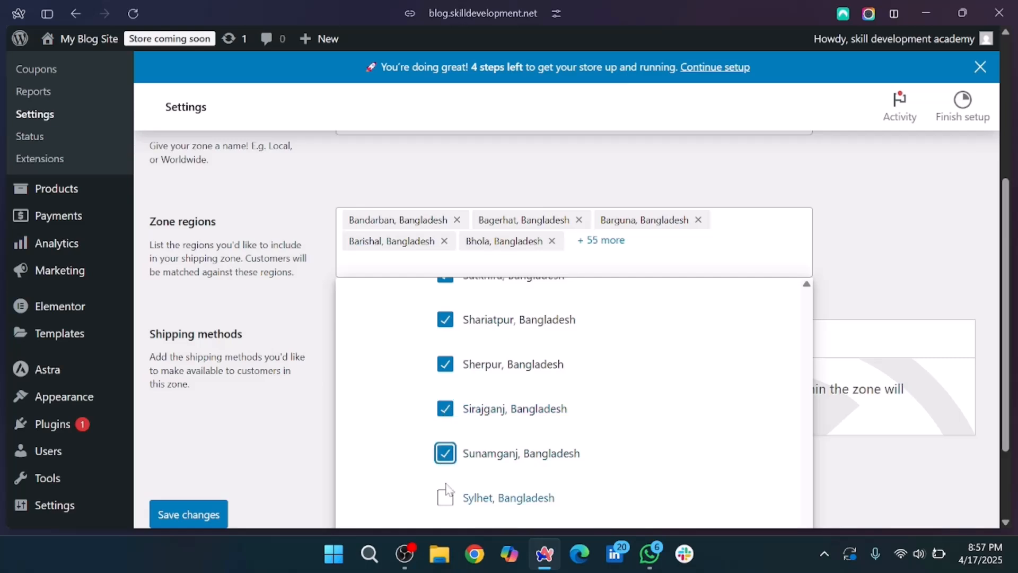
left_click(448, 503)
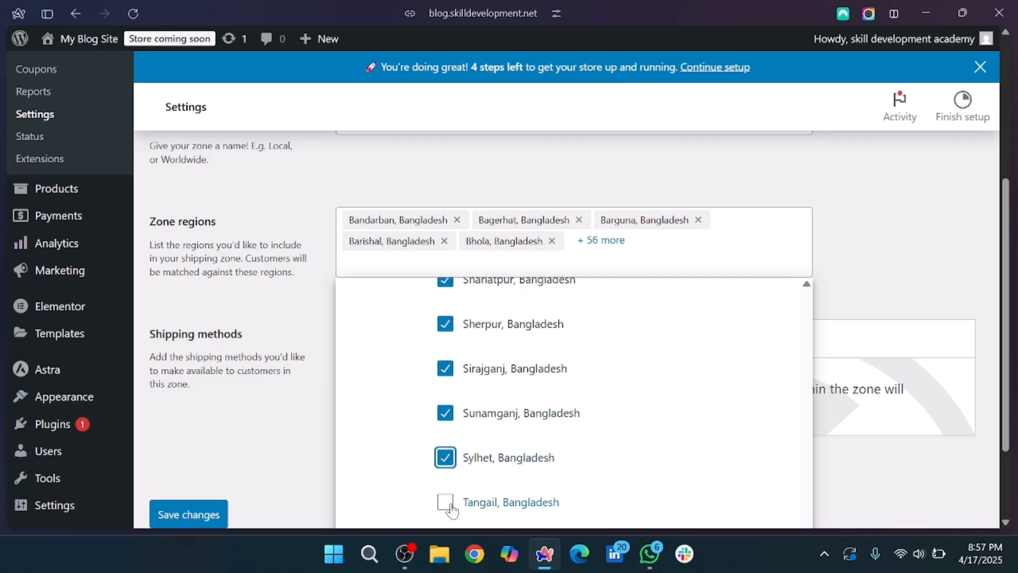
left_click(449, 505)
scroll(450, 509, "down", 2)
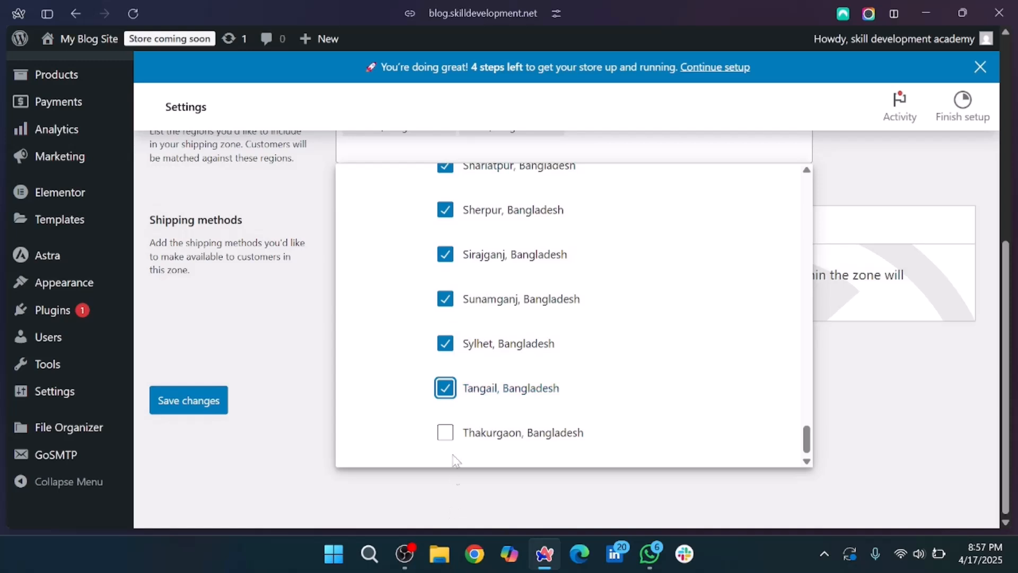
left_click(446, 437)
- Review the district selections in the region list and in the zone's expanded set of selected regions
scroll(445, 438, "up", 20)
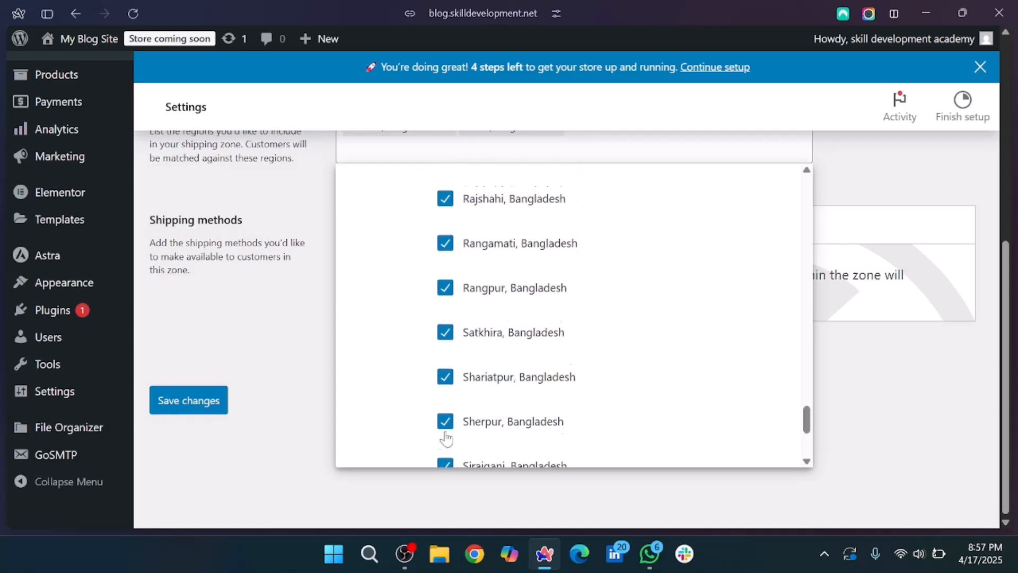
scroll(446, 437, "down", 9)
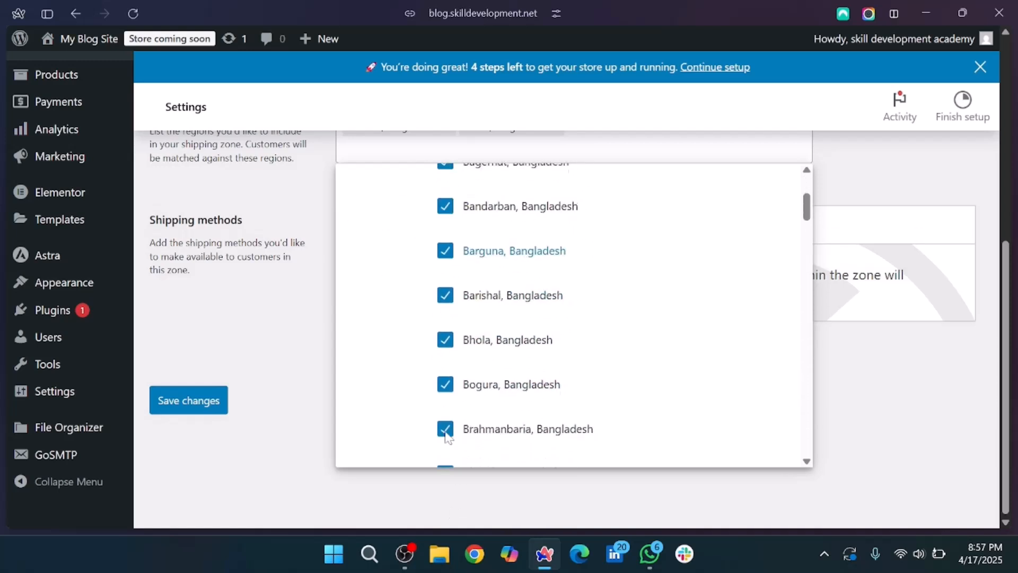
scroll(447, 437, "down", 1)
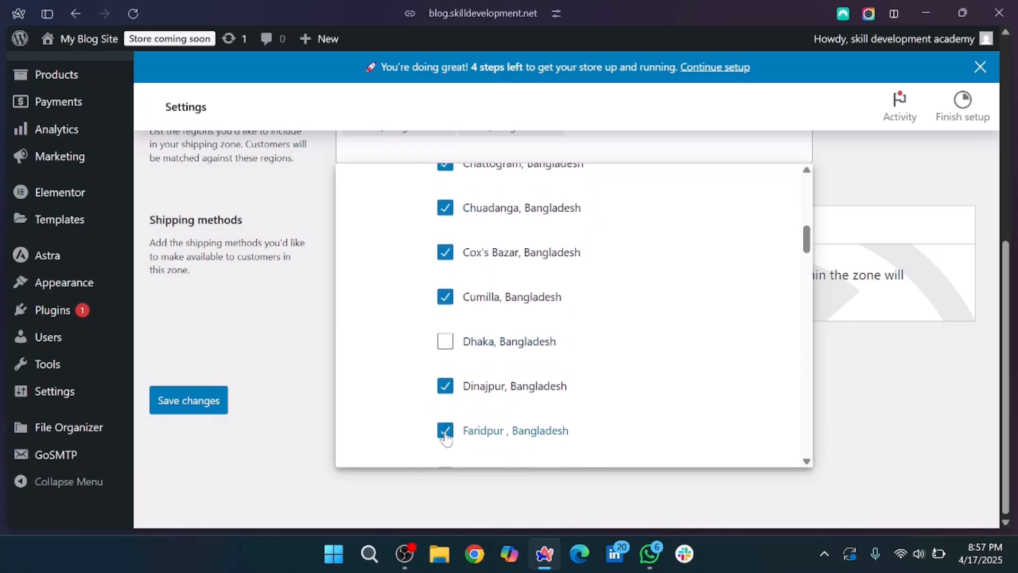
scroll(408, 342, "down", 20)
scroll(405, 344, "down", 10)
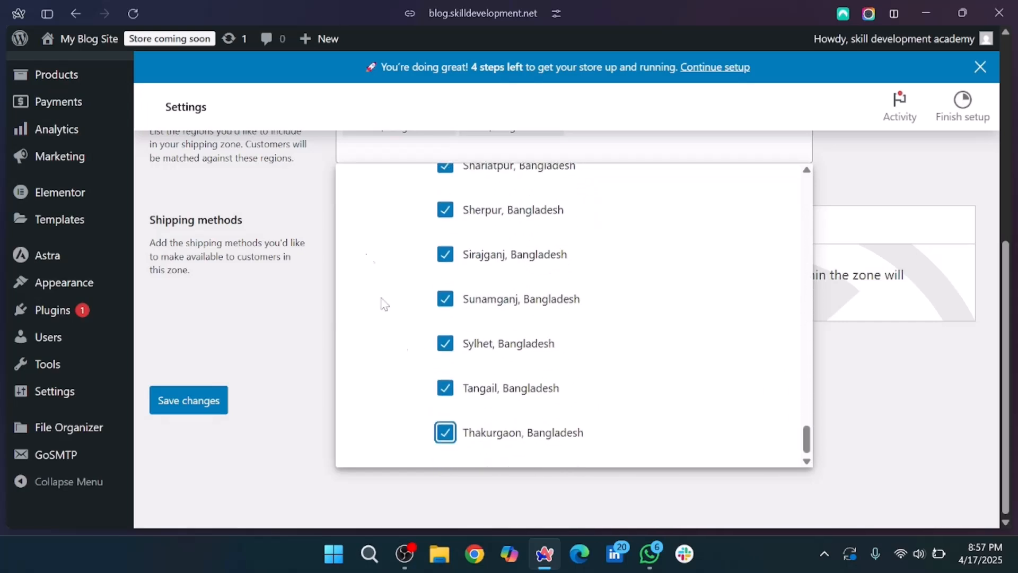
left_click(281, 334)
scroll(281, 334, "up", 3)
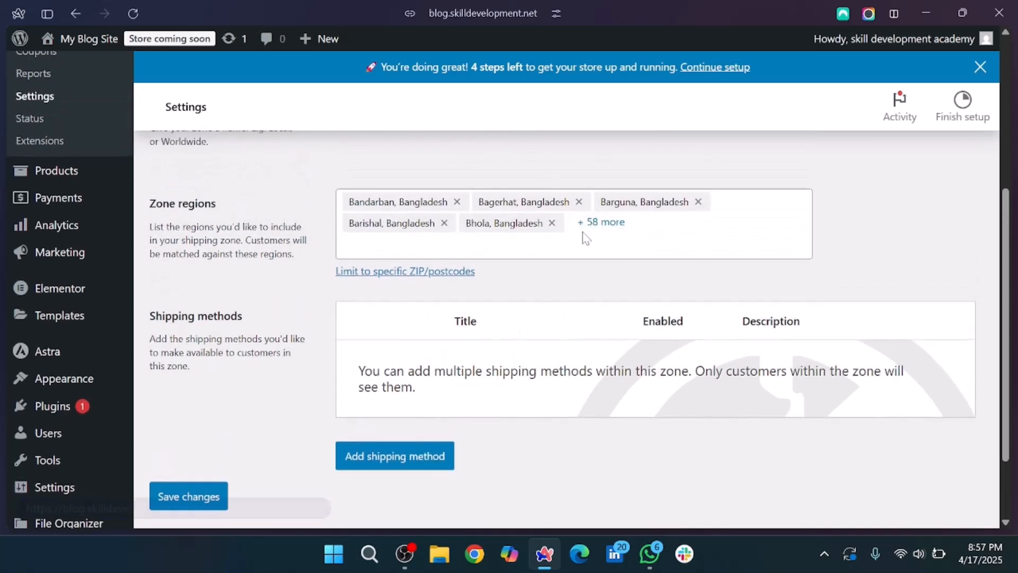
left_click(582, 225)
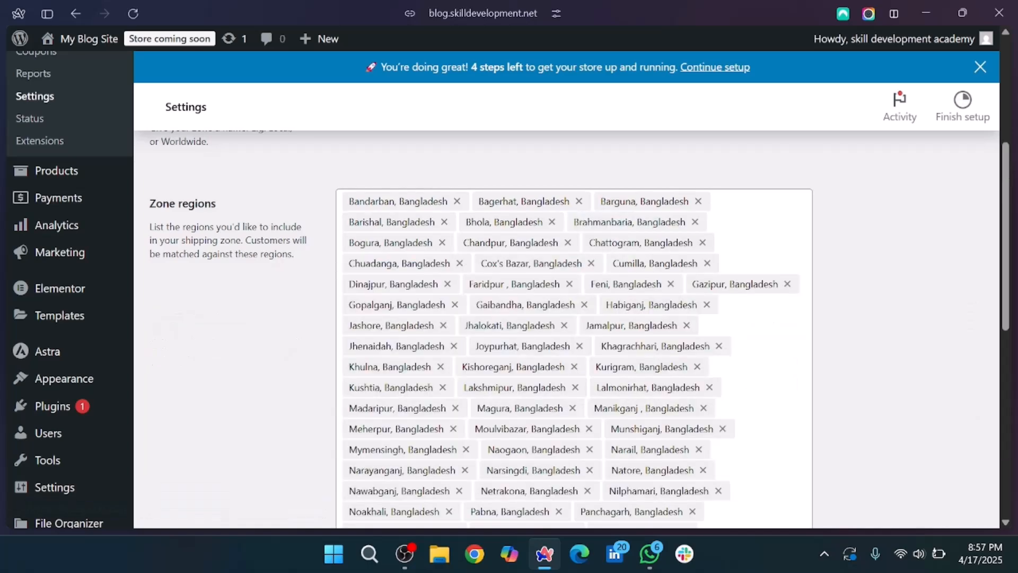
scroll(520, 419, "down", 1)
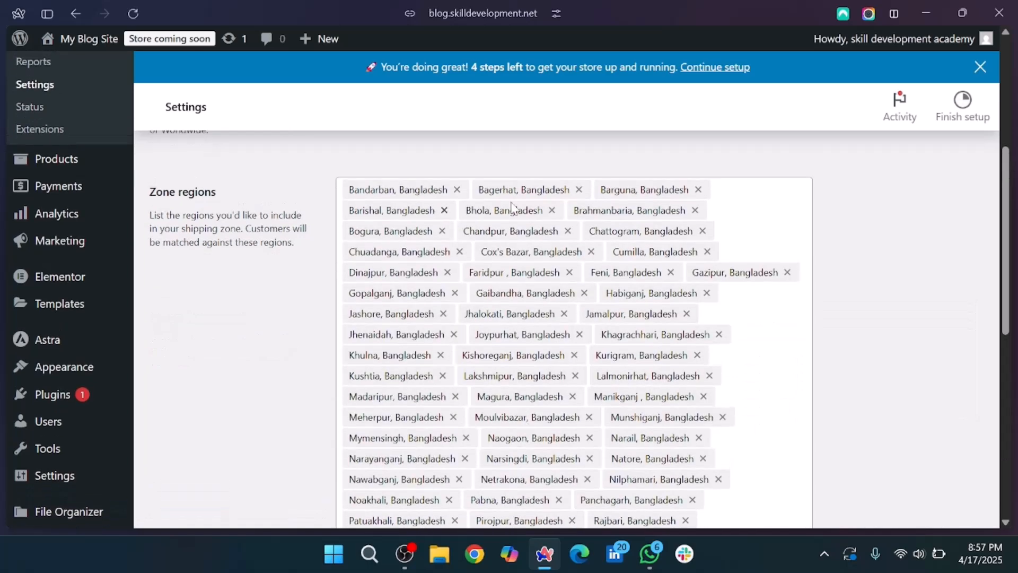
scroll(557, 419, "down", 4)
scroll(556, 419, "down", 5)
scroll(557, 419, "down", 7)
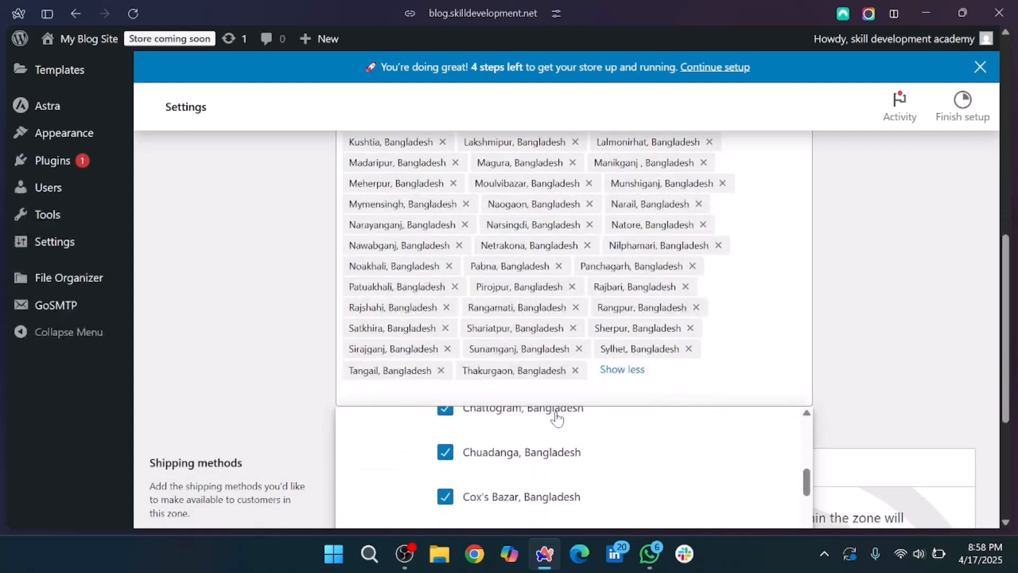
left_click(260, 397)
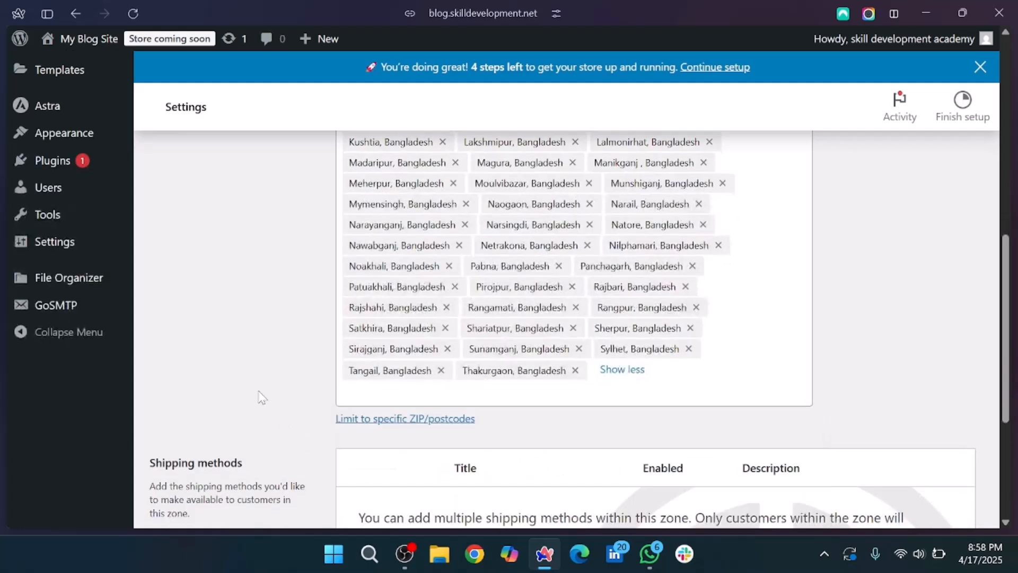
- Add a flat rate shipping method to the zone with tax status None and a cost of 120
scroll(453, 488, "down", 5)
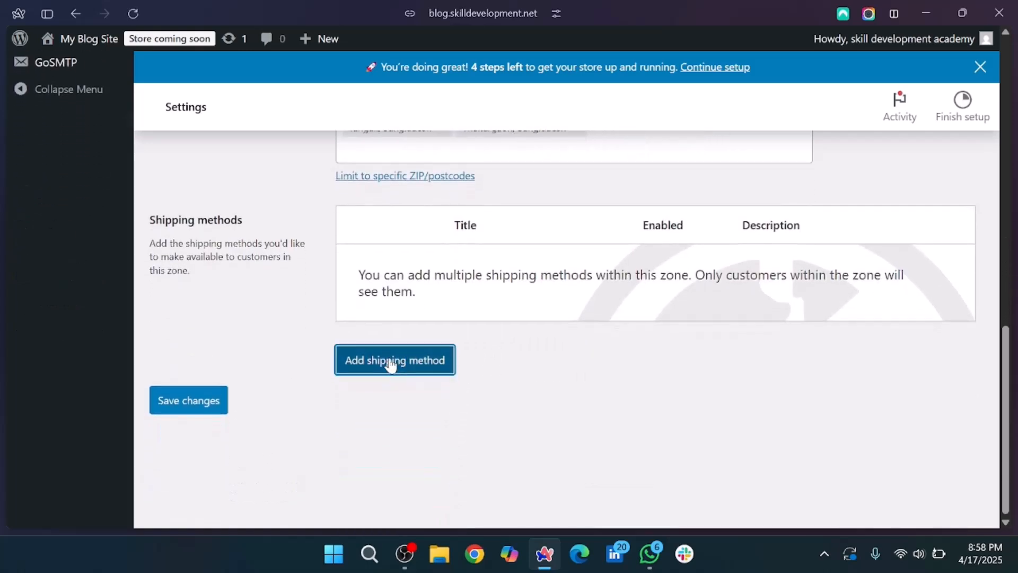
left_click(393, 364)
left_click(443, 265)
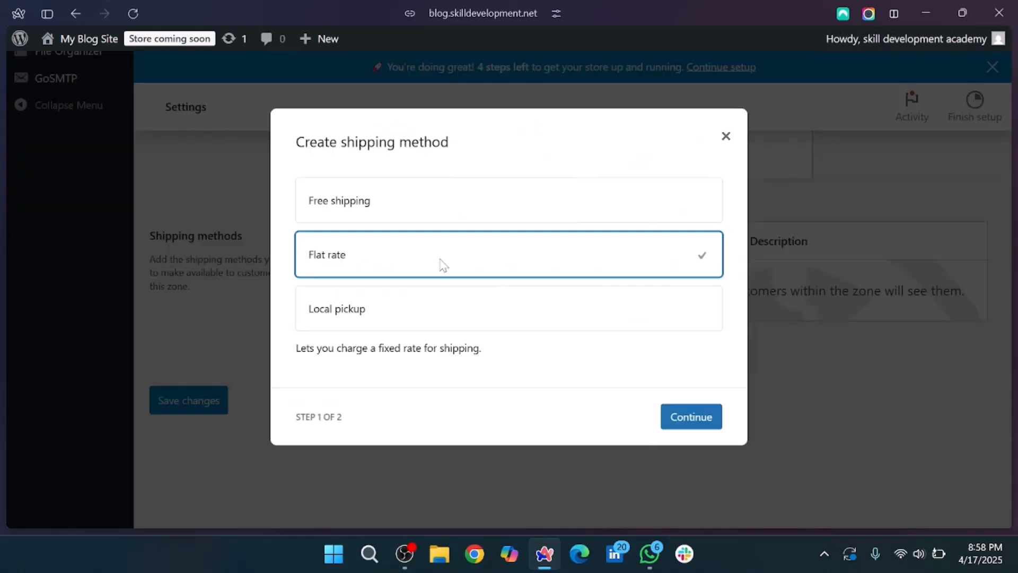
left_click(679, 416)
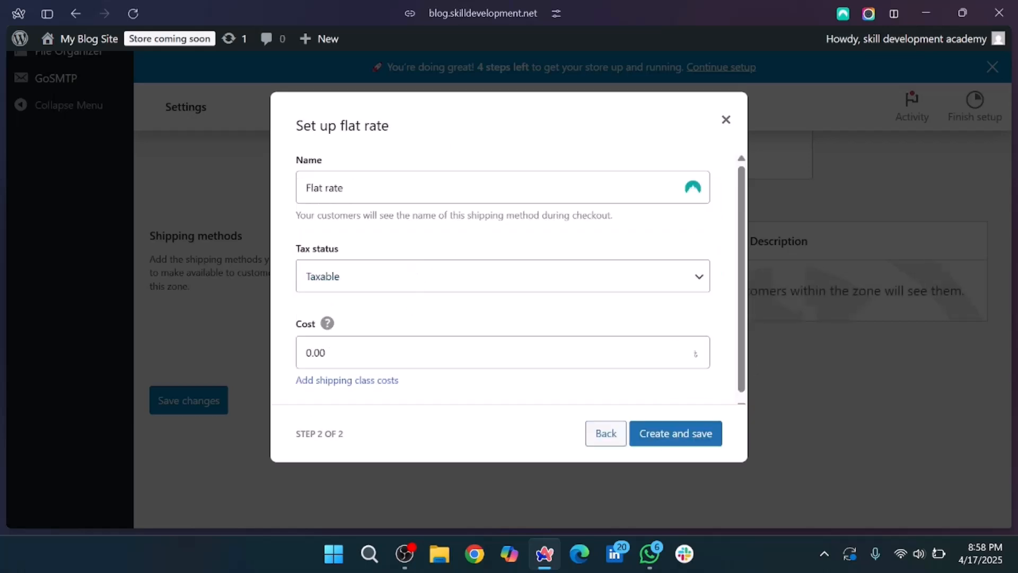
left_click(456, 278)
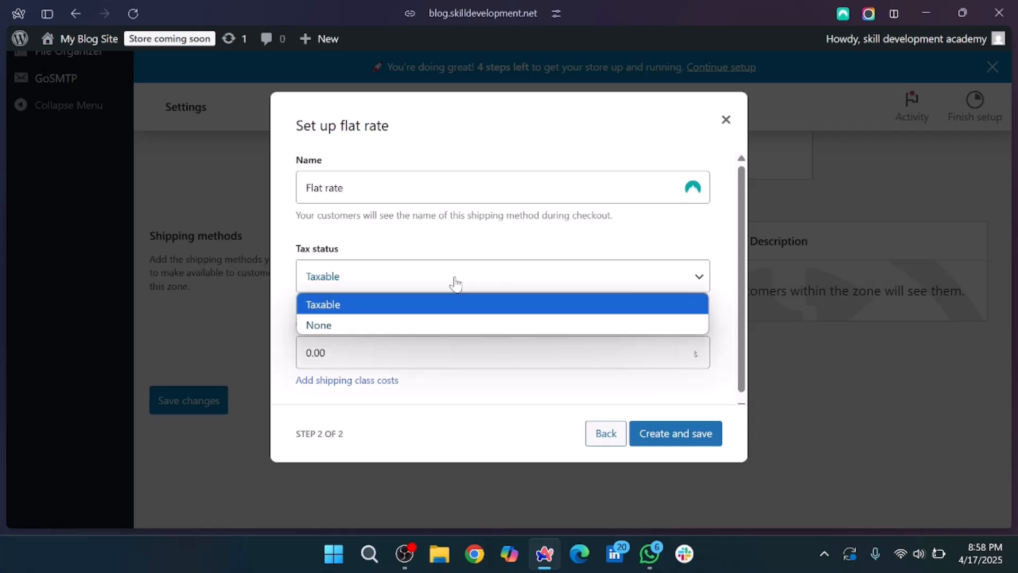
left_click(435, 332)
key("Tab")
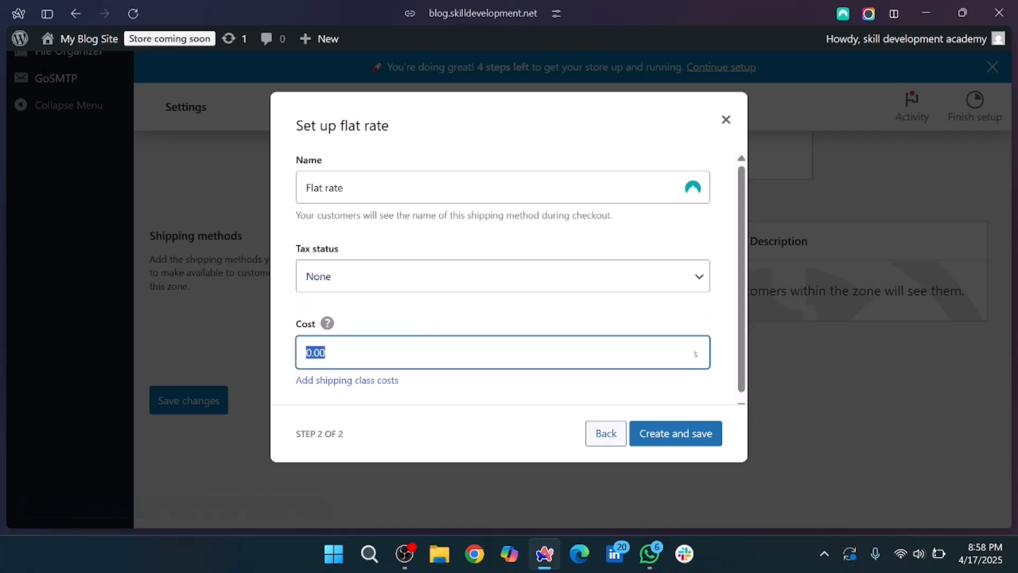
type("120")
left_click(459, 412)
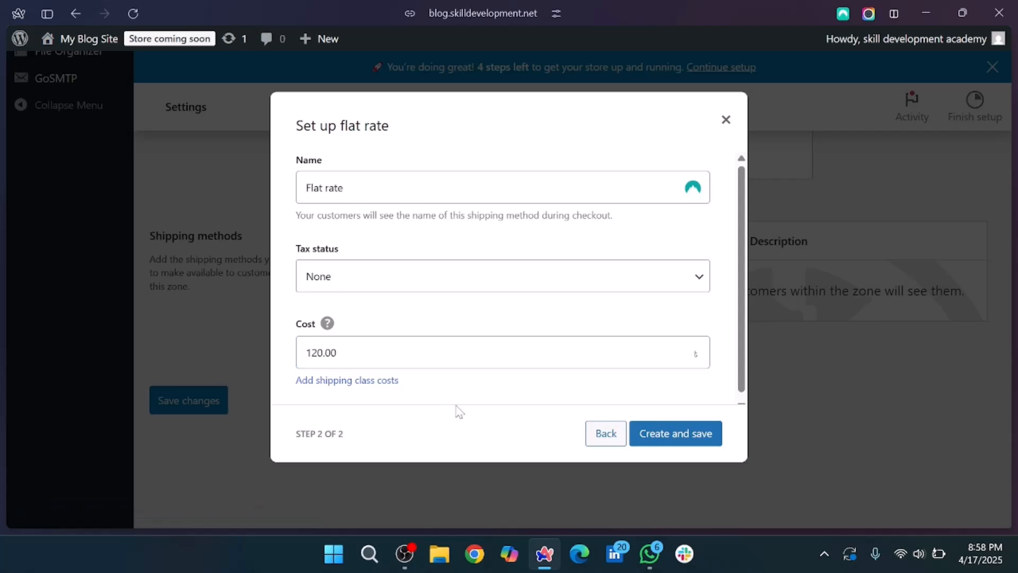
left_click(700, 443)
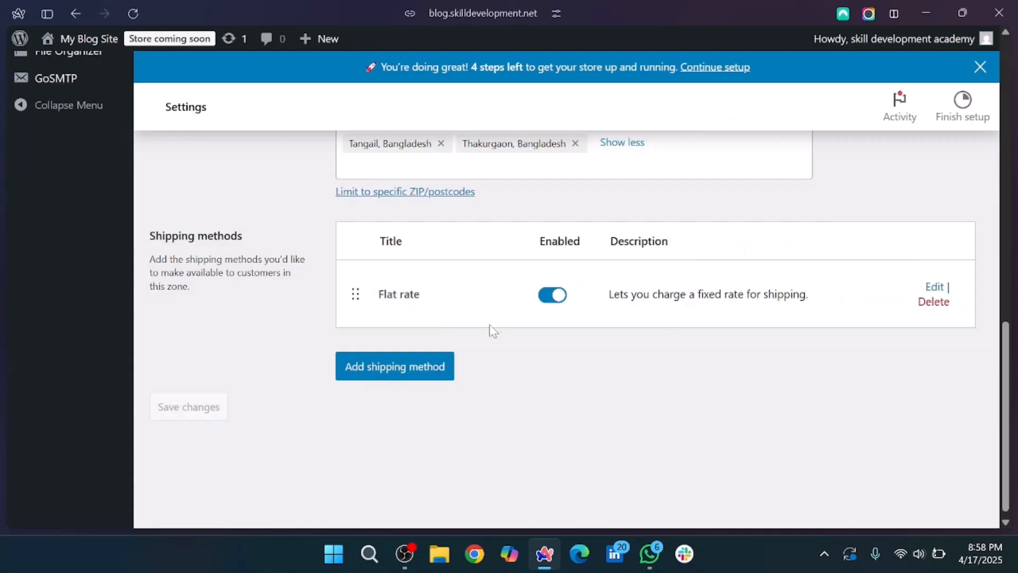
- Return to the shipping zones overview and review the regions and shipping methods of each zone
scroll(493, 329, "up", 12)
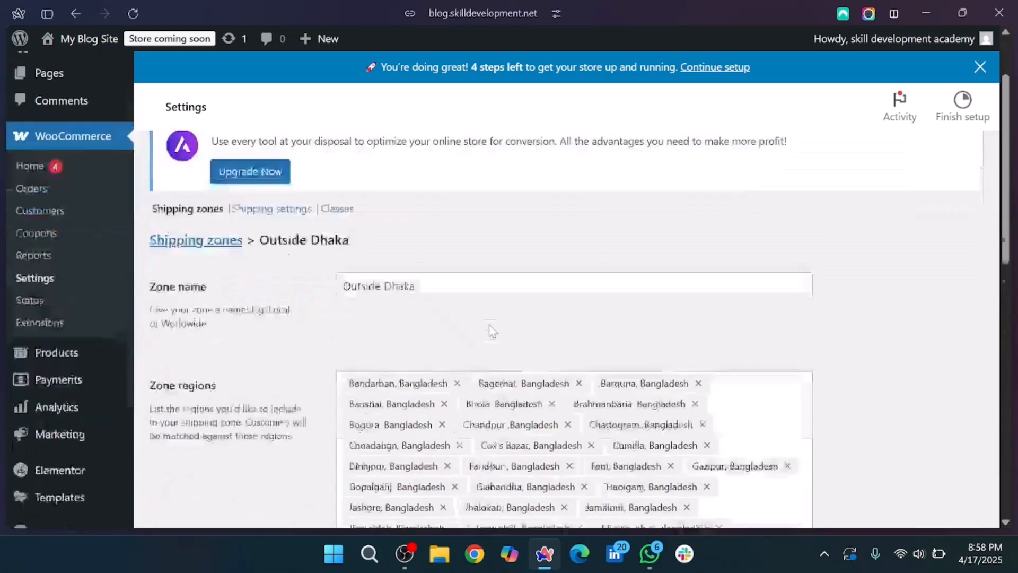
scroll(491, 329, "down", 10)
scroll(491, 330, "up", 8)
scroll(490, 330, "up", 4)
left_click(205, 332)
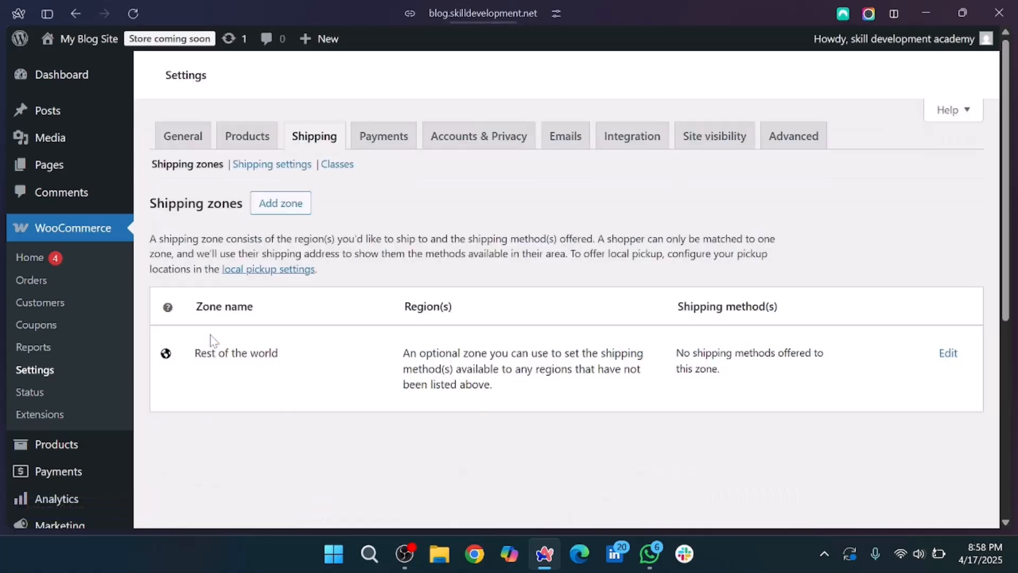
scroll(212, 339, "down", 3)
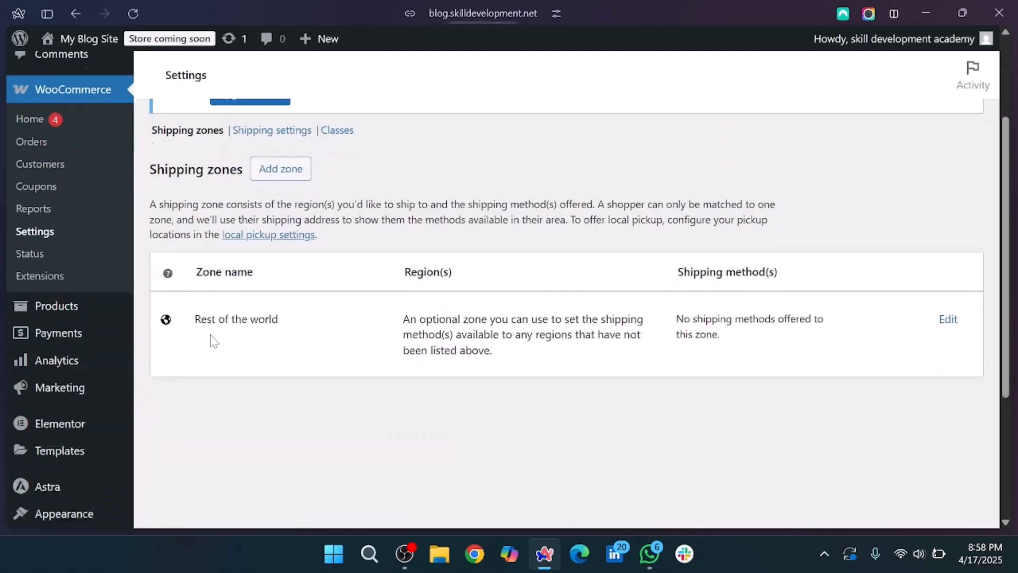
scroll(212, 341, "down", 3)
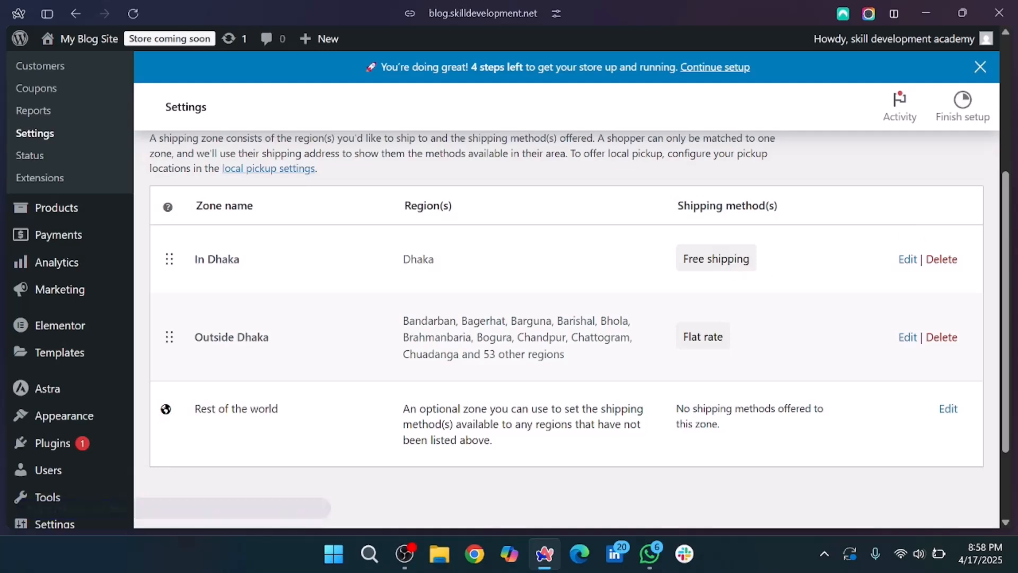
scroll(491, 307, "up", 4)
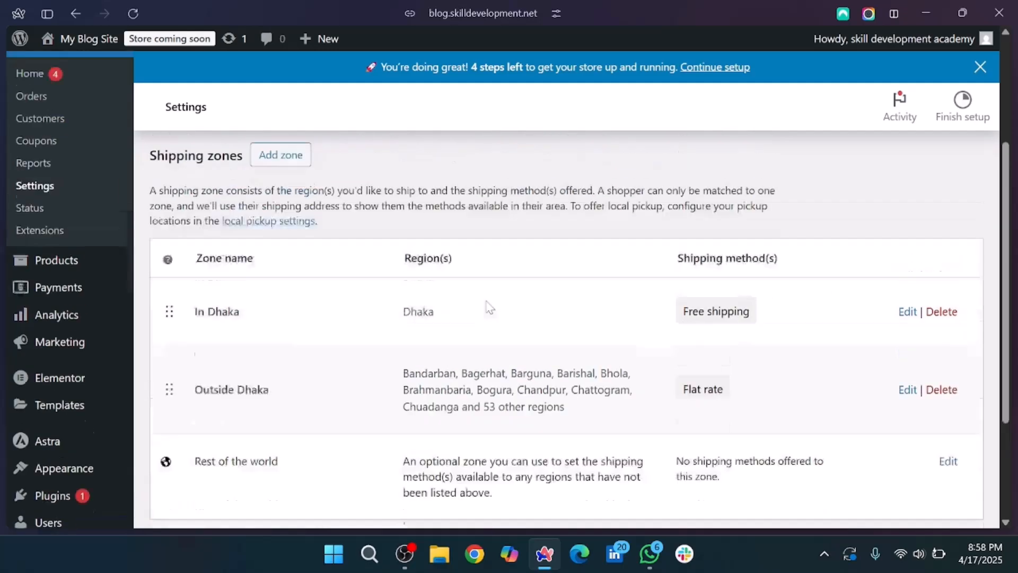
scroll(149, 366, "down", 2)
- Open the list of all products, dismiss the Elementor AI notice and duplicate the Lolipop product
mouse_move(31, 341)
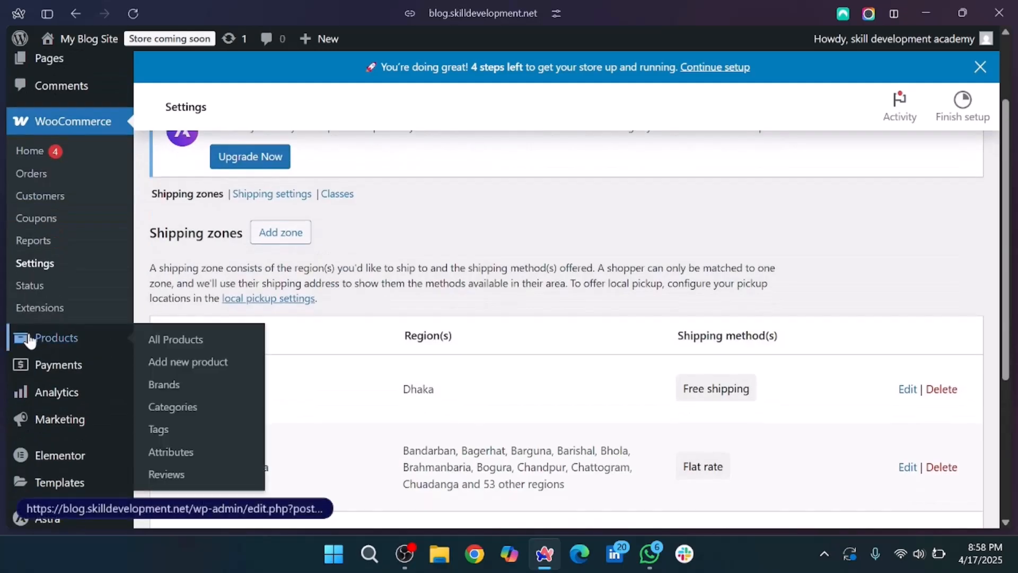
left_click(194, 341)
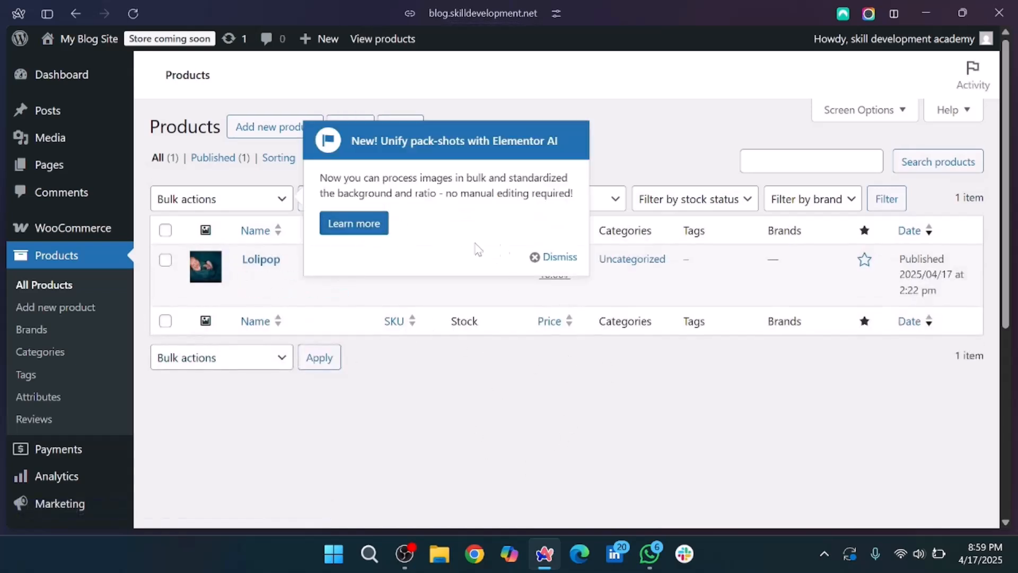
left_click(555, 259)
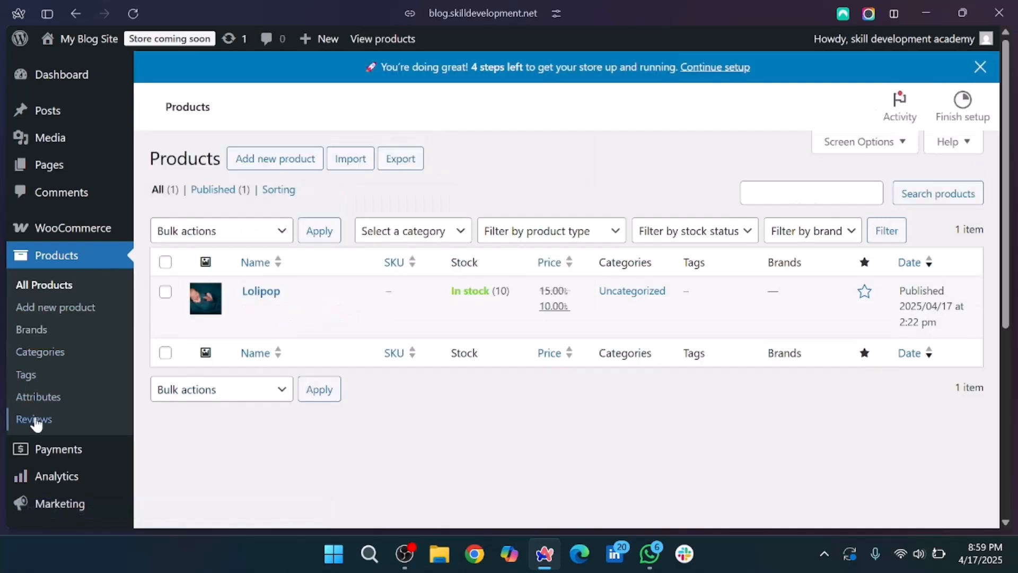
scroll(37, 419, "down", 1)
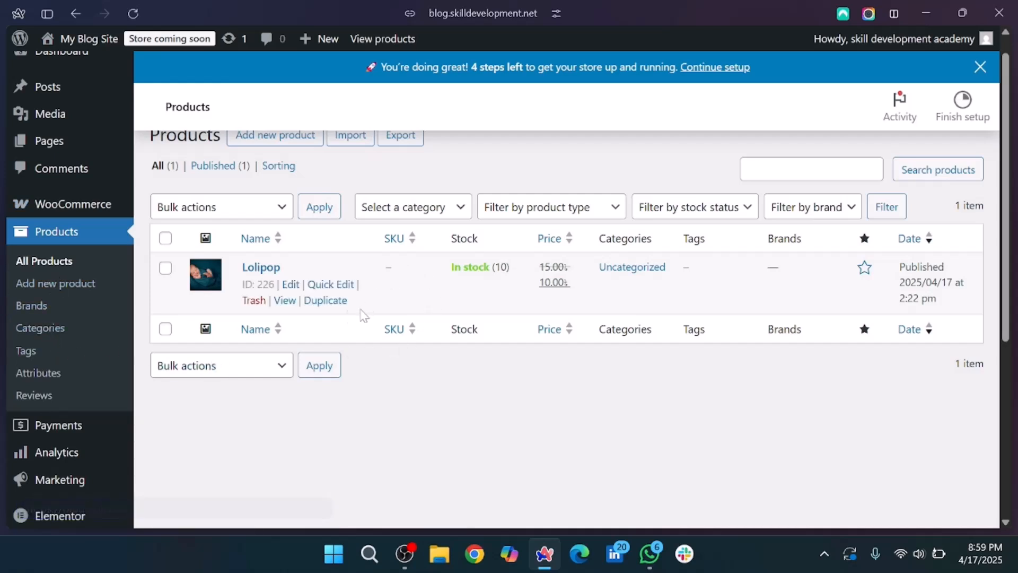
left_click(321, 303)
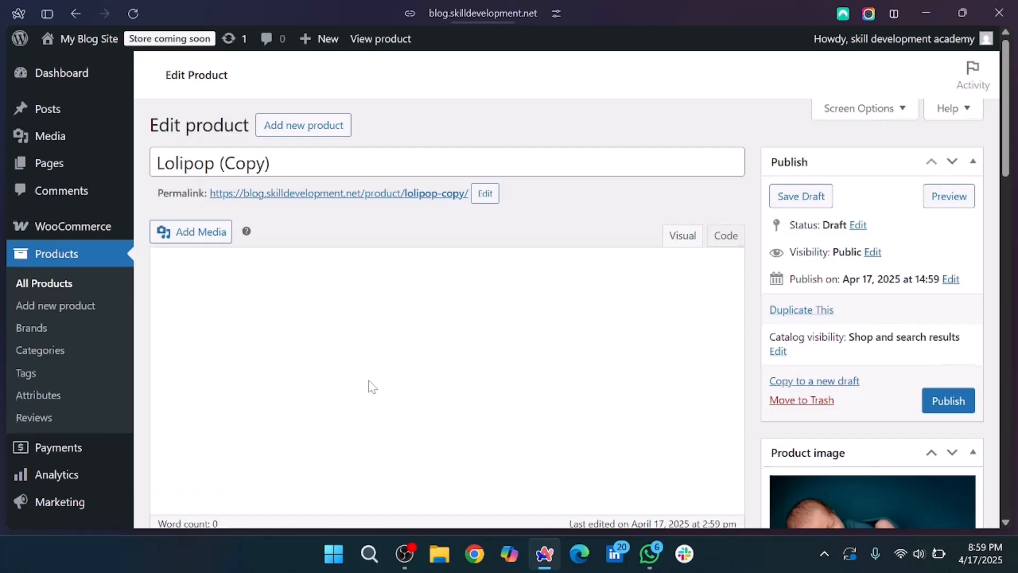
- Remove "(Copy)" from the title of the duplicated Lolipop product
scroll(370, 384, "down", 1)
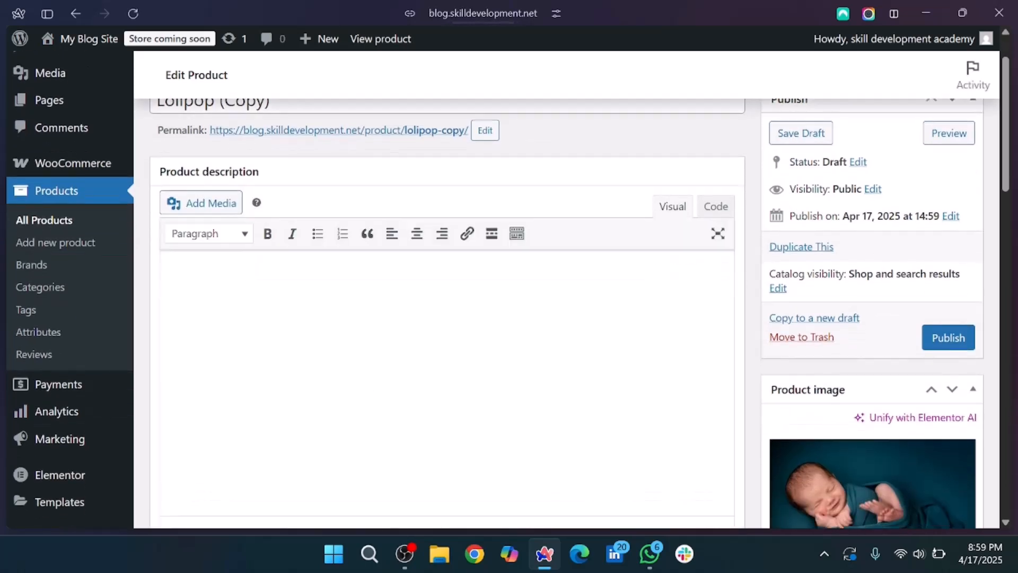
scroll(447, 340, "up", 2)
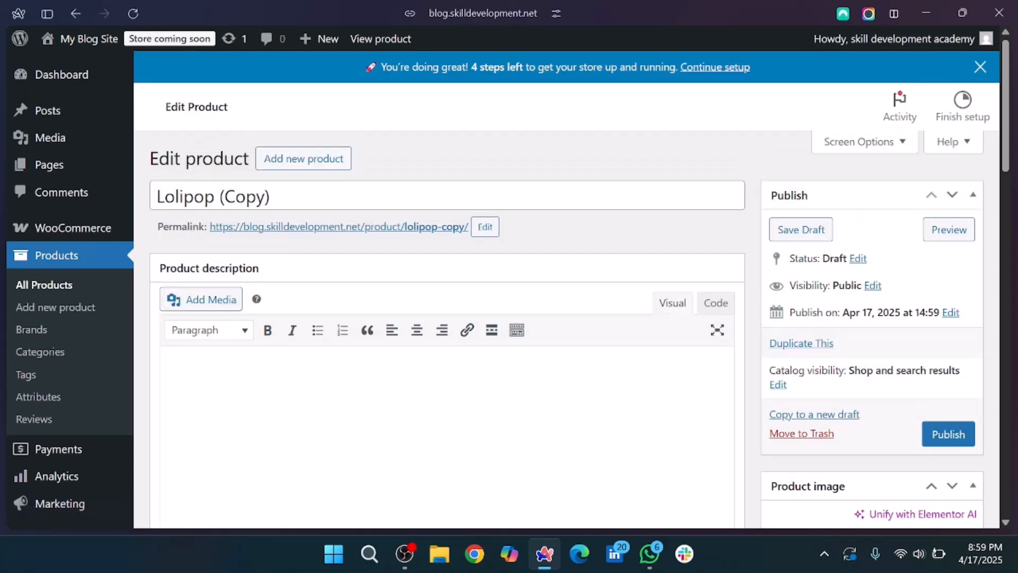
left_click_drag(218, 197, 272, 197)
key("BackSpace")
key("BackSpace")
scroll(509, 289, "down", 3)
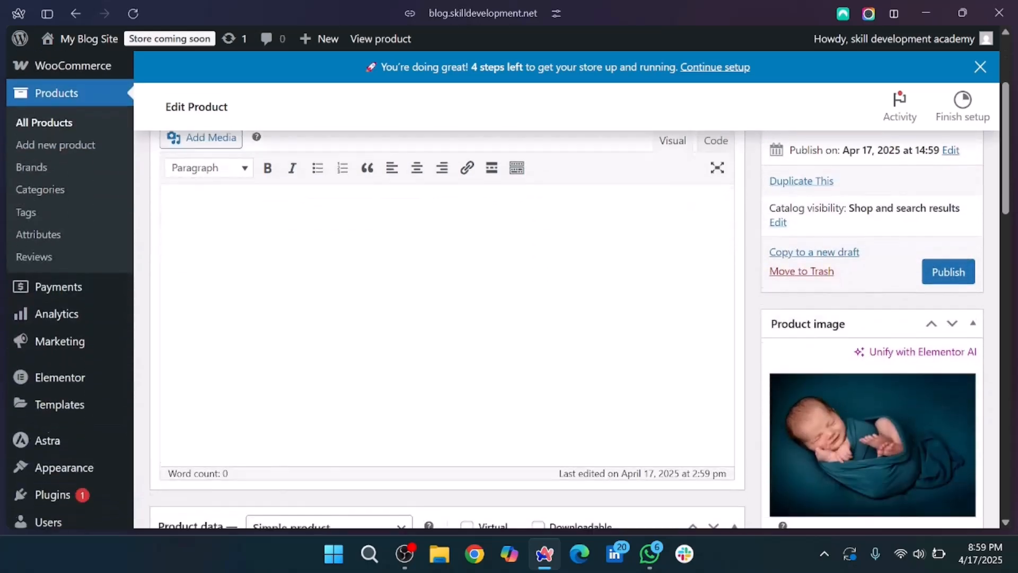
- Replace the duplicated product's name with "Ice Cream"
scroll(530, 300, "up", 3)
key("BackSpace")
key("BackSpace")
key("BackSpace")
key("BackSpace")
key("BackSpace")
key("BackSpace")
key("BackSpace")
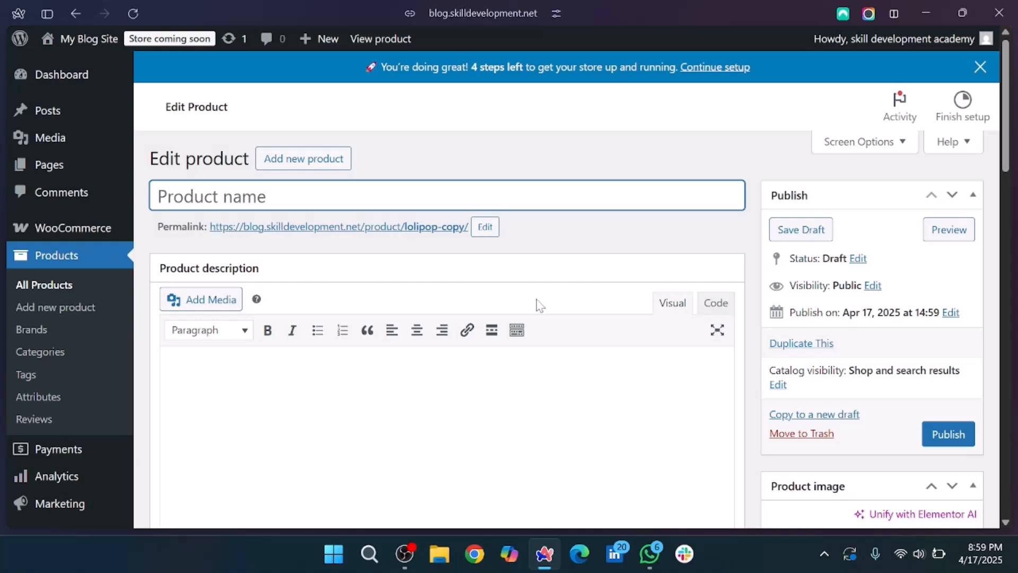
type("Ice")
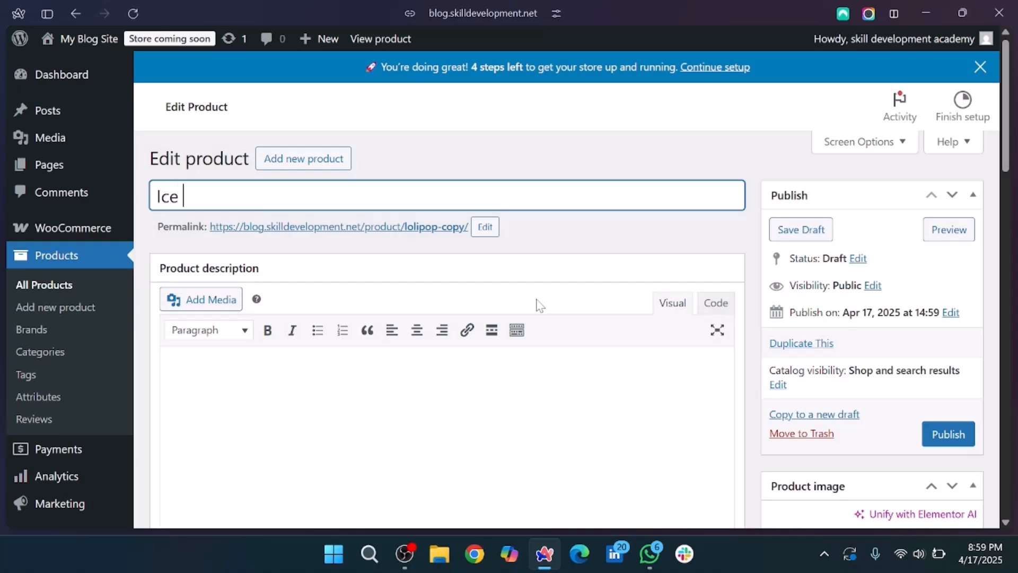
type(" Cree")
type("m")
- Set the Ice Cream product's regular price to 40 and its sale price to 35
scroll(540, 306, "down", 2)
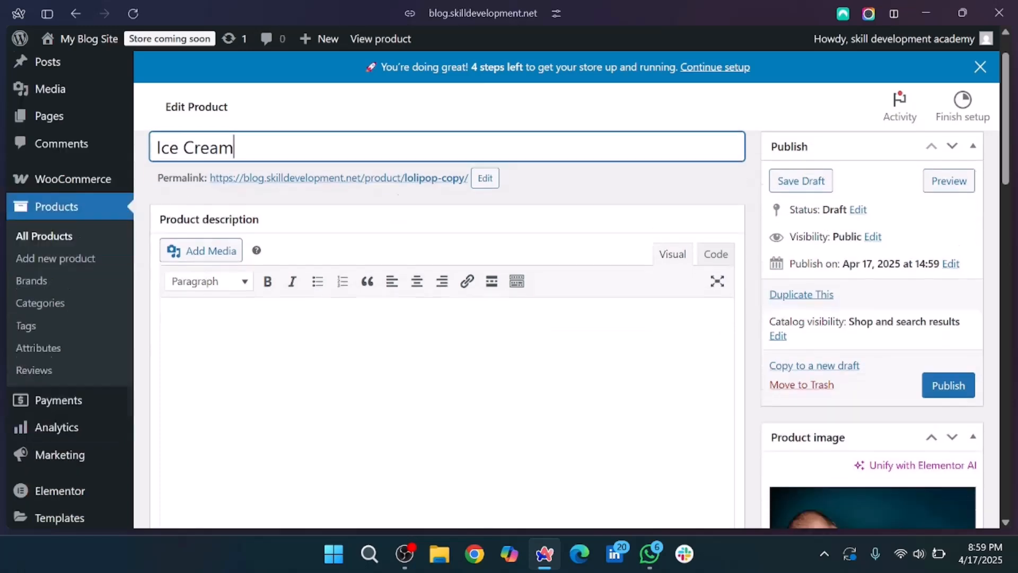
scroll(688, 421, "down", 5)
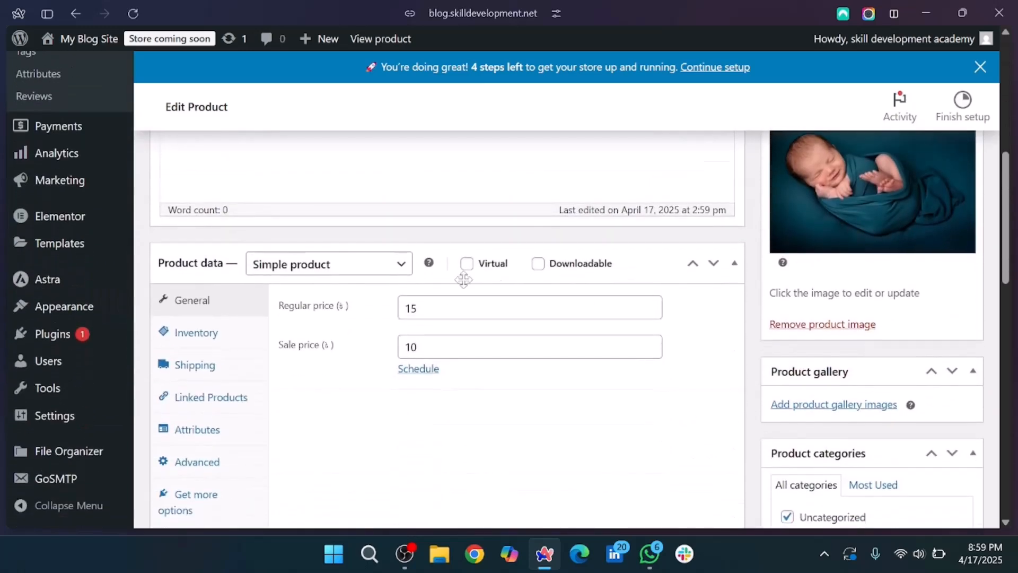
left_click_drag(423, 309, 340, 322)
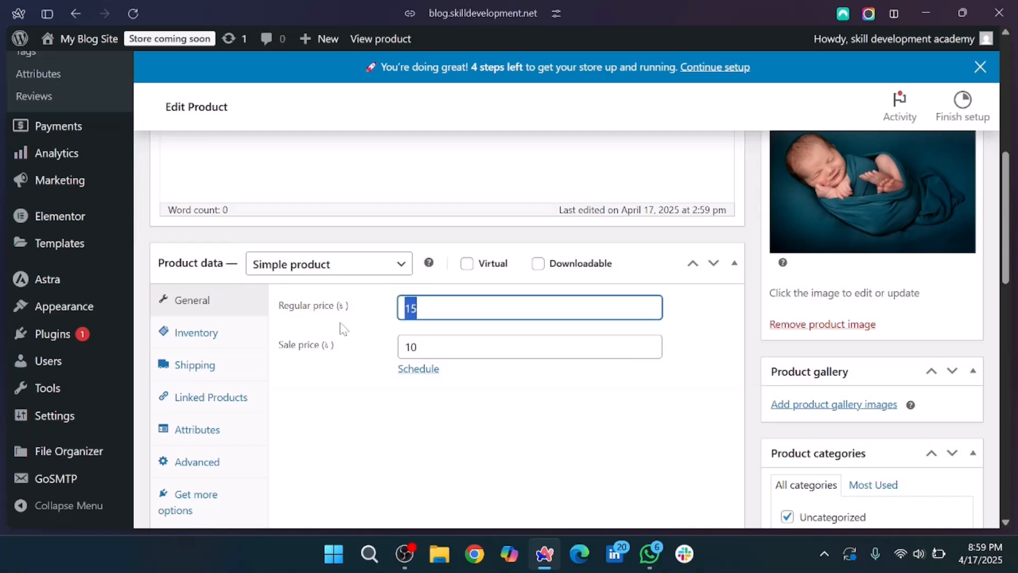
type("50")
left_click_drag(419, 347, 359, 342)
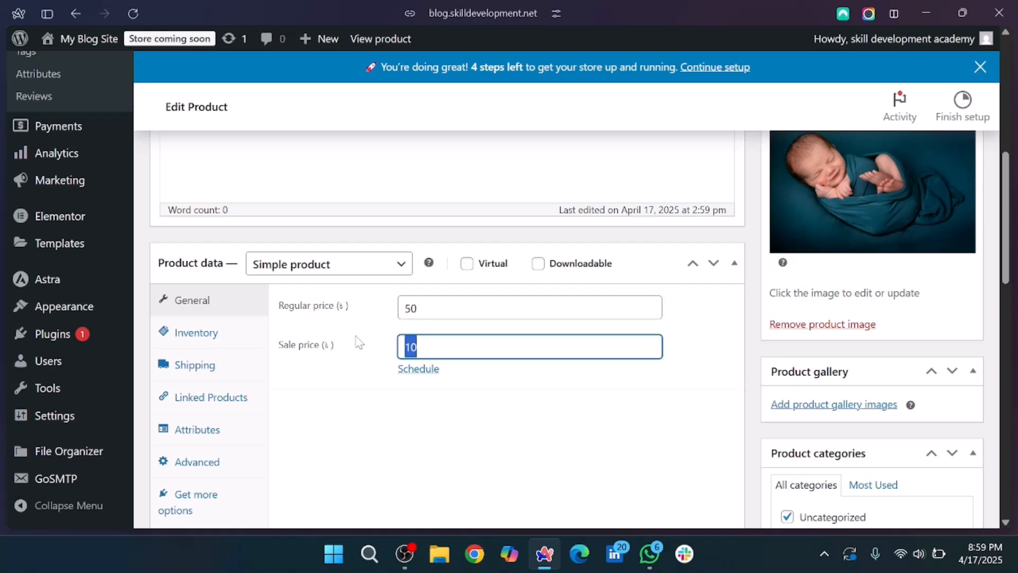
key("shift+Tab")
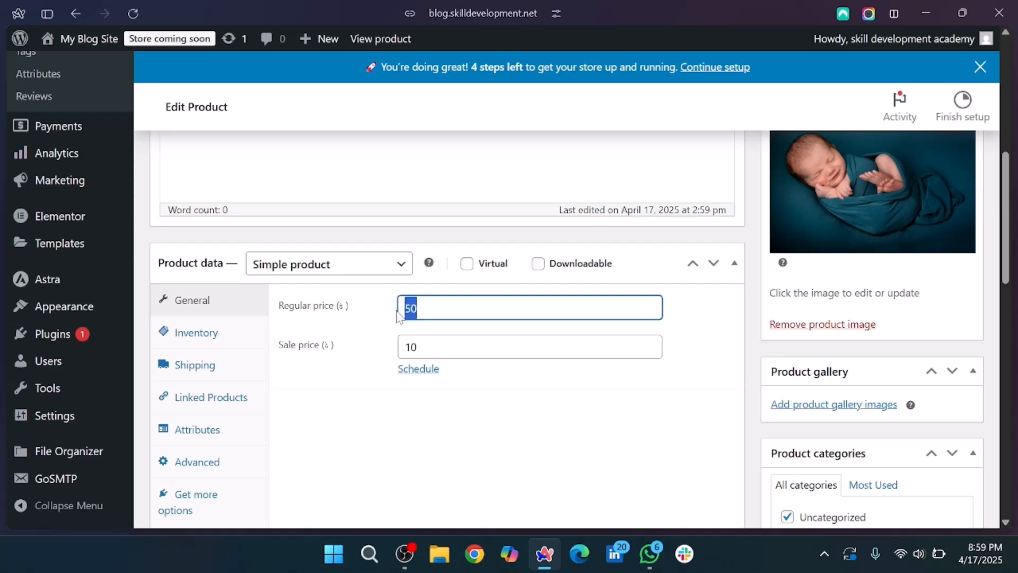
type("4")
left_click_drag(419, 347, 359, 341)
type("3")
left_click(514, 455)
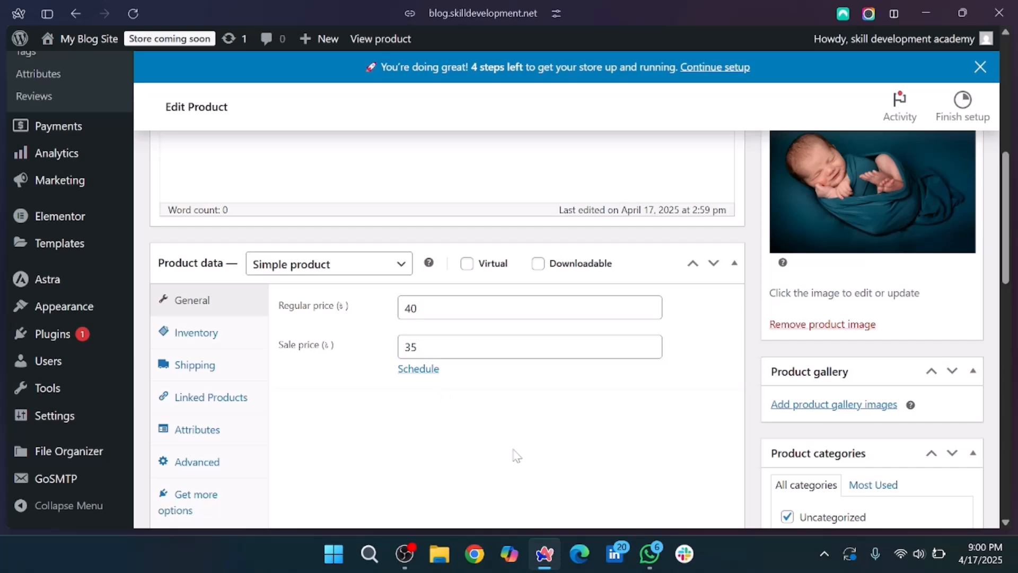
- Set the stock quantity to 20 in the Ice Cream product's inventory settings
scroll(514, 455, "down", 4)
scroll(770, 371, "down", 4)
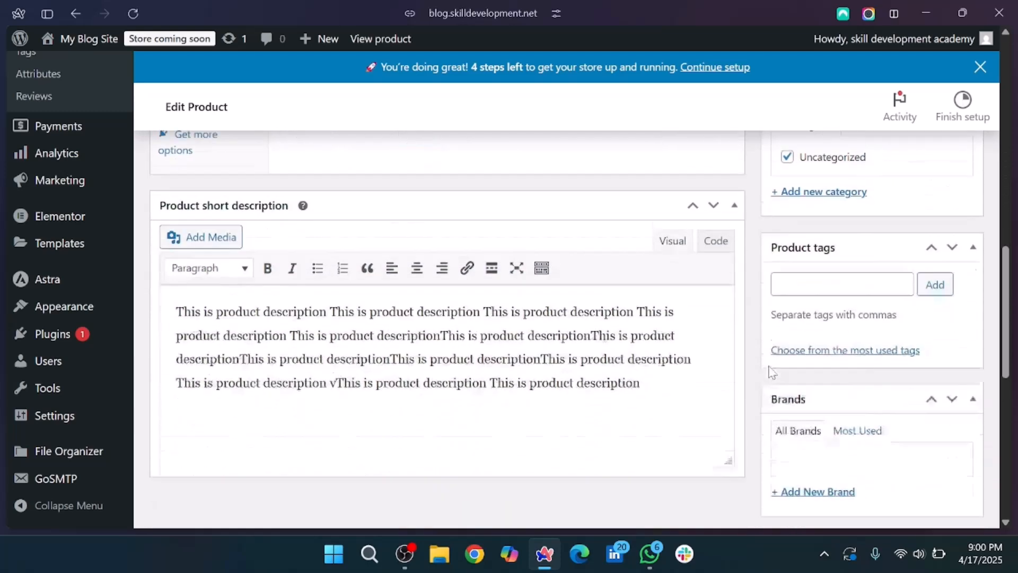
scroll(769, 371, "up", 6)
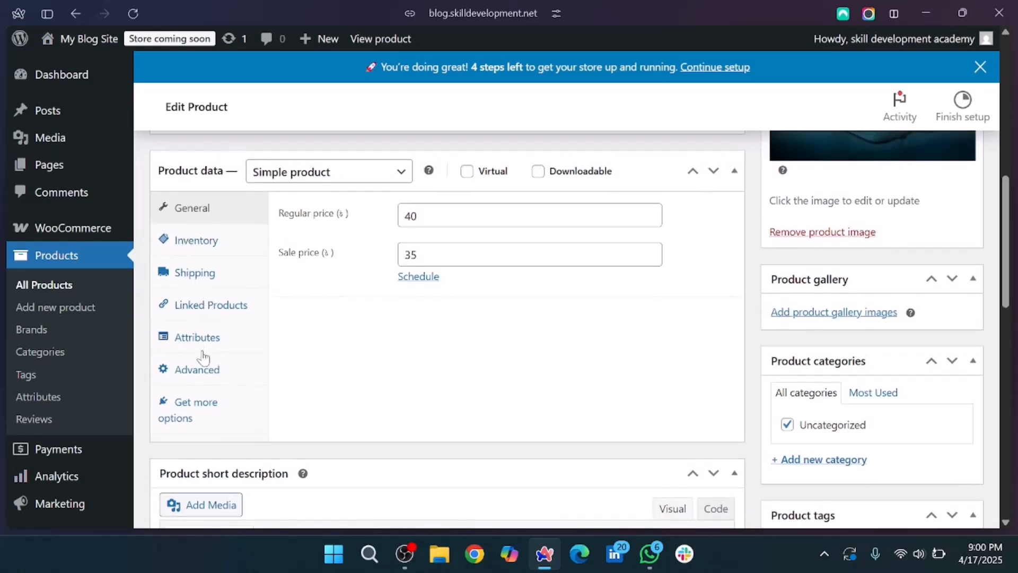
left_click(201, 248)
scroll(201, 248, "down", 1)
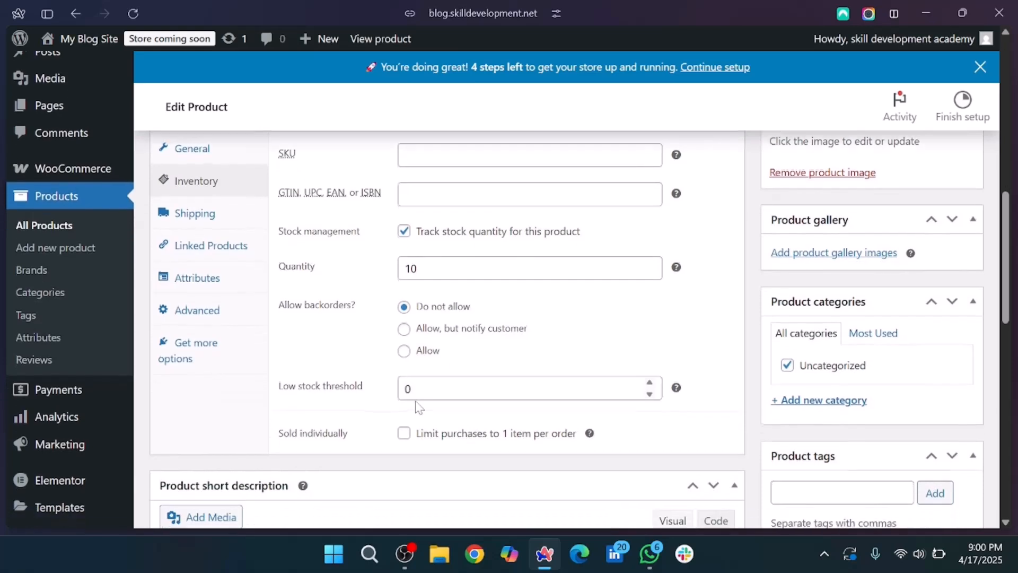
left_click_drag(428, 267, 404, 267)
type("20")
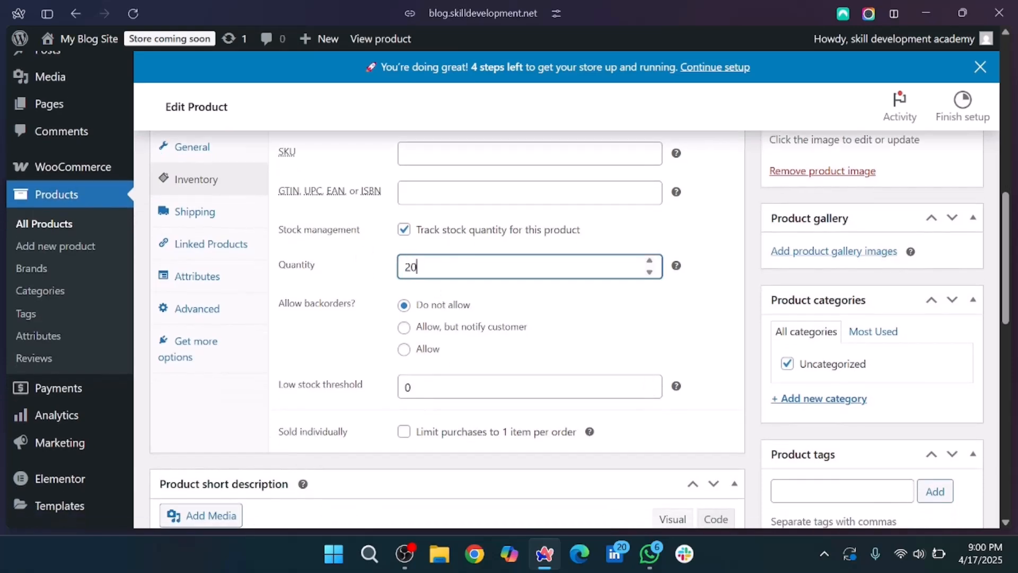
- Examine the Ice Cream product's shipping settings and open its linked products settings
left_click(194, 215)
scroll(419, 268, "up", 3)
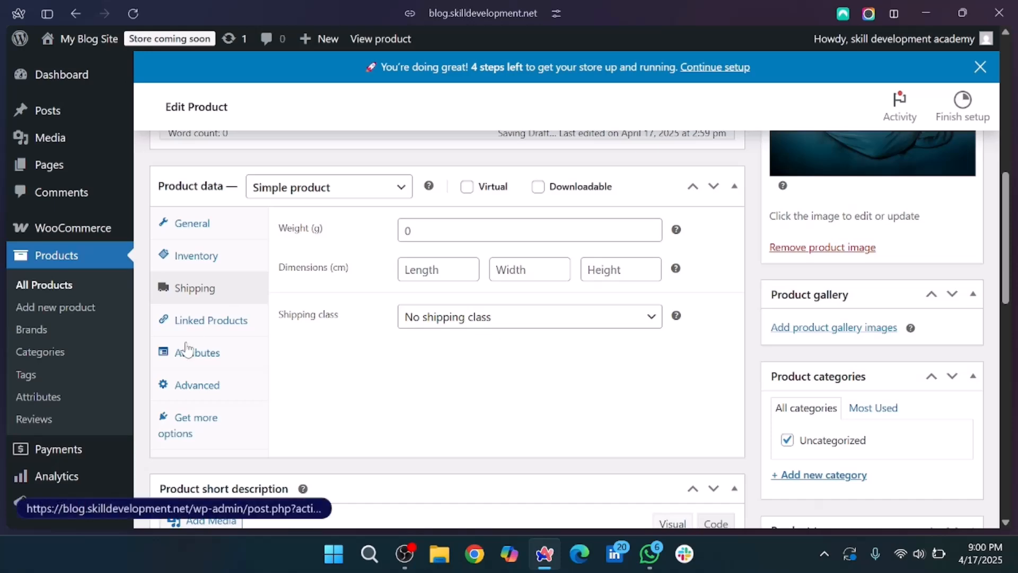
left_click(226, 325)
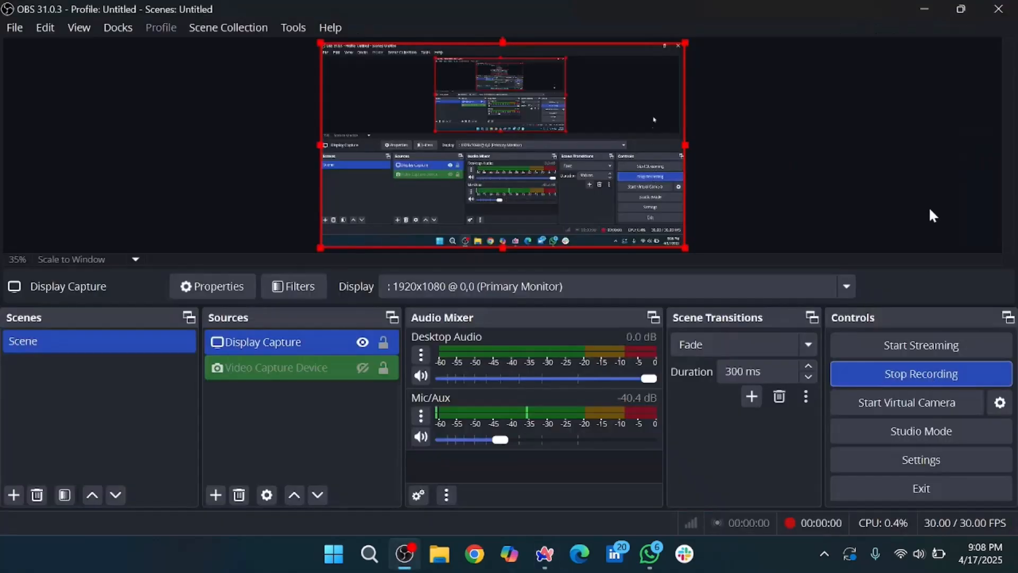
- Return to the product list and quick edit the Lolipop product, changing its title to "SEO", clearing its slug and updating it
left_click(926, 7)
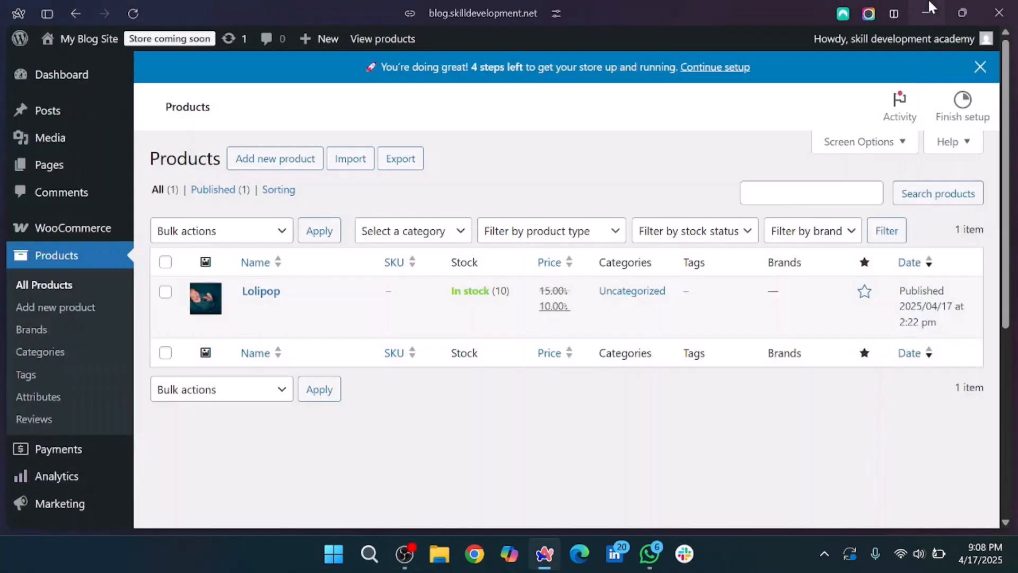
mouse_move(33, 387)
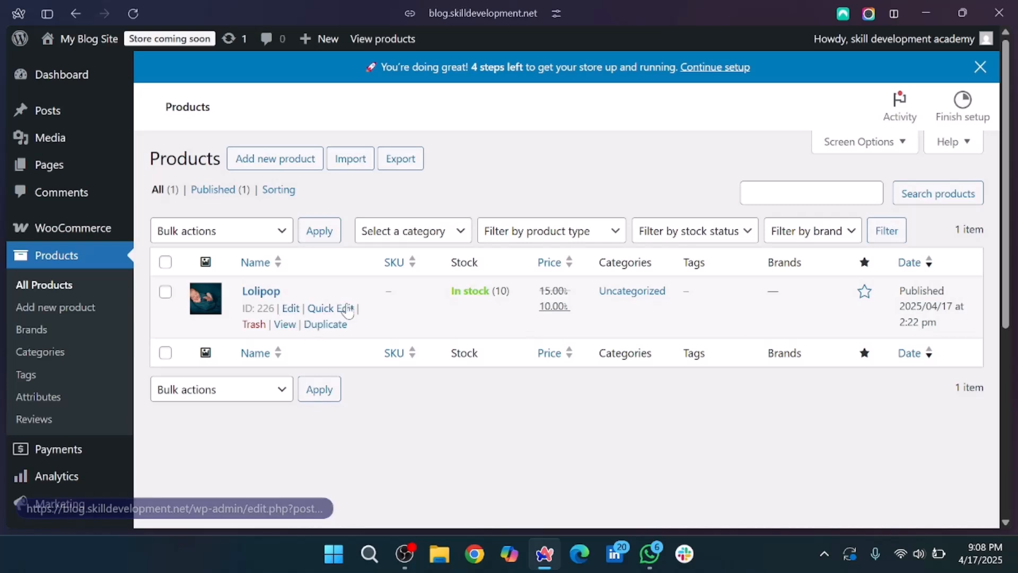
left_click(333, 309)
key("ctrl+a")
key("BackSpace")
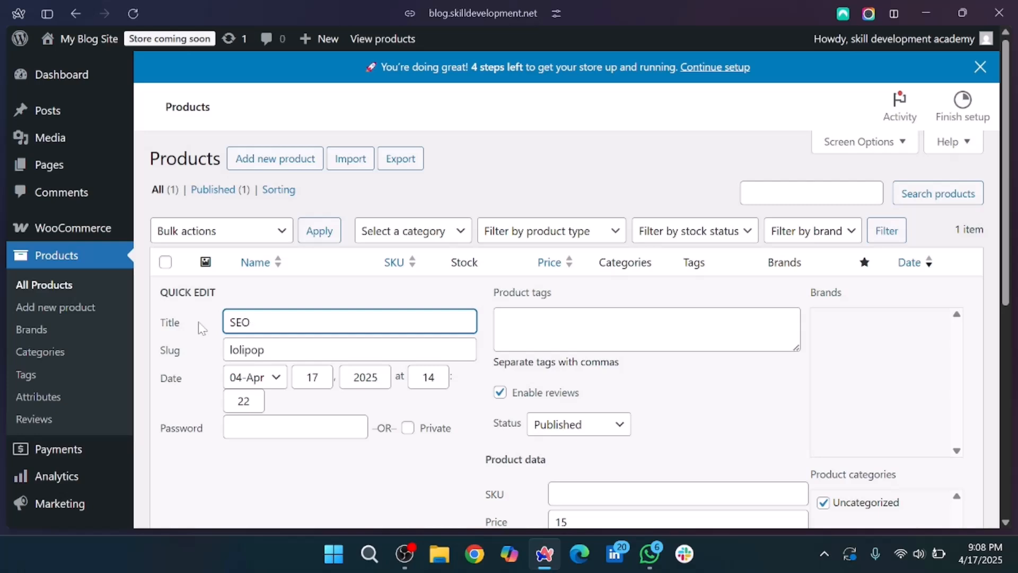
key("Tab")
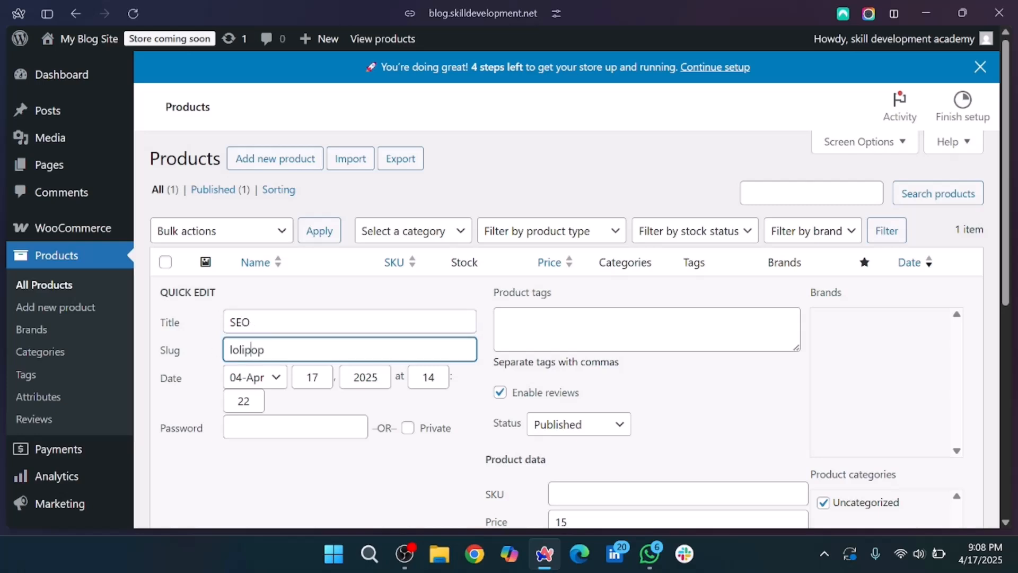
key("BackSpace")
scroll(467, 444, "down", 2)
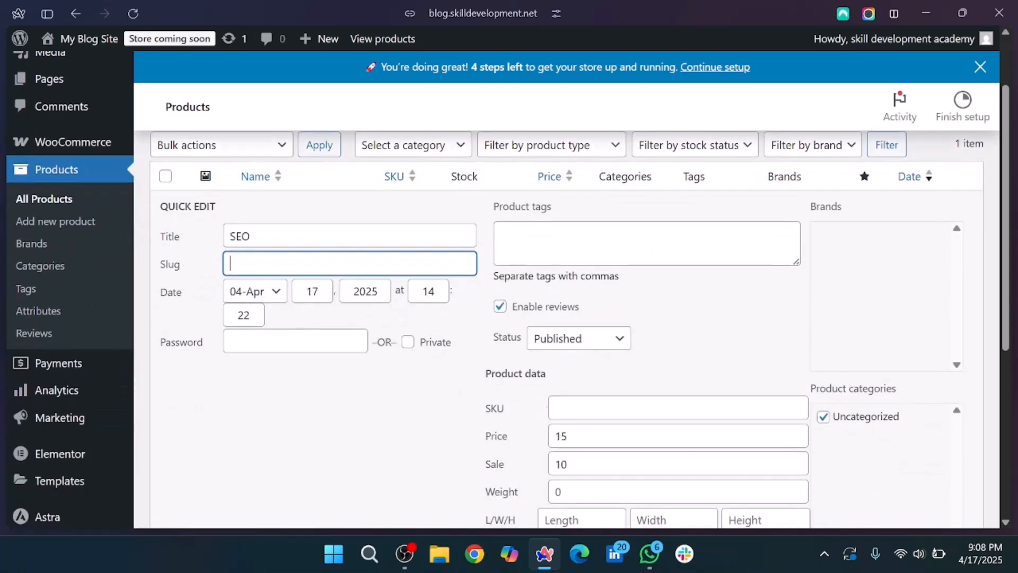
scroll(658, 354, "down", 6)
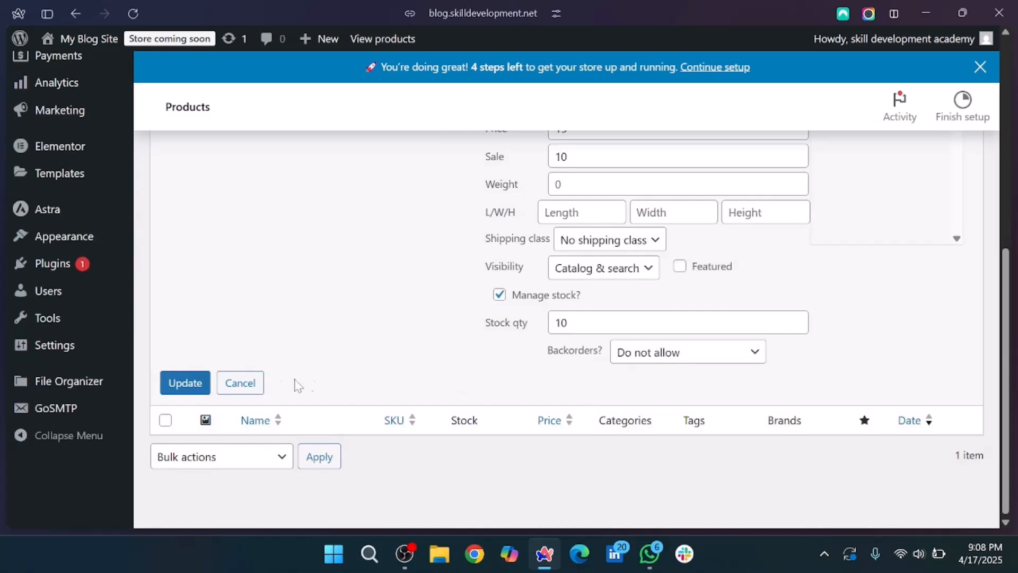
left_click(185, 387)
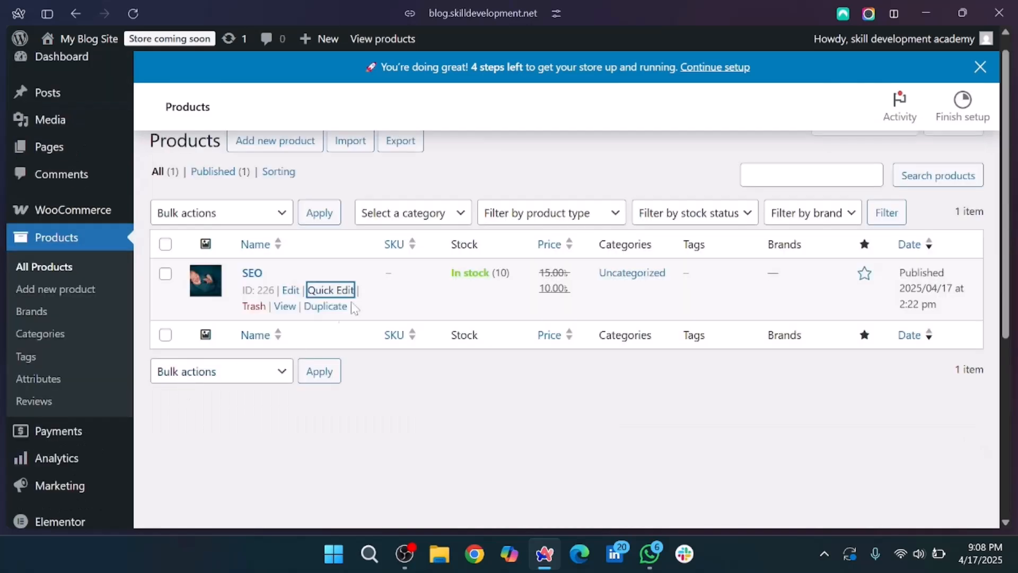
- Duplicate the SEO product and rename the copy as "WordPress Developement"
left_click(332, 308)
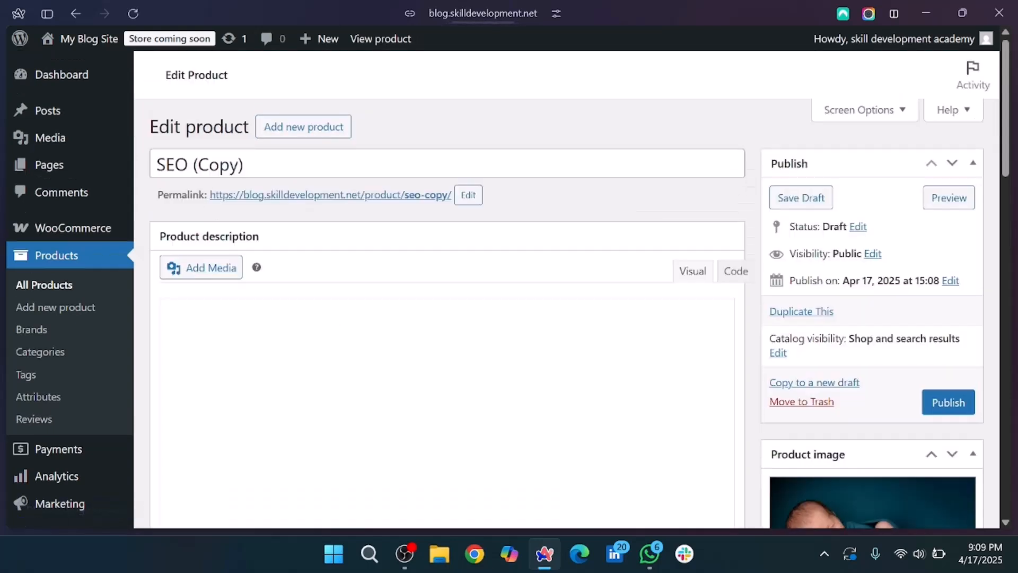
key("ctrl+a")
key("BackSpace")
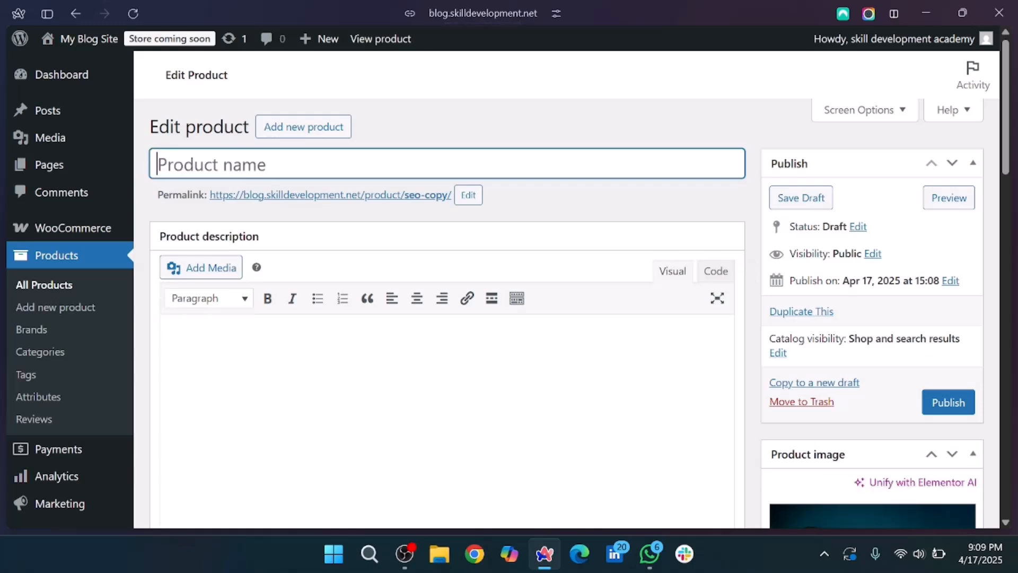
type("E")
key("BackSpace")
type("Wor")
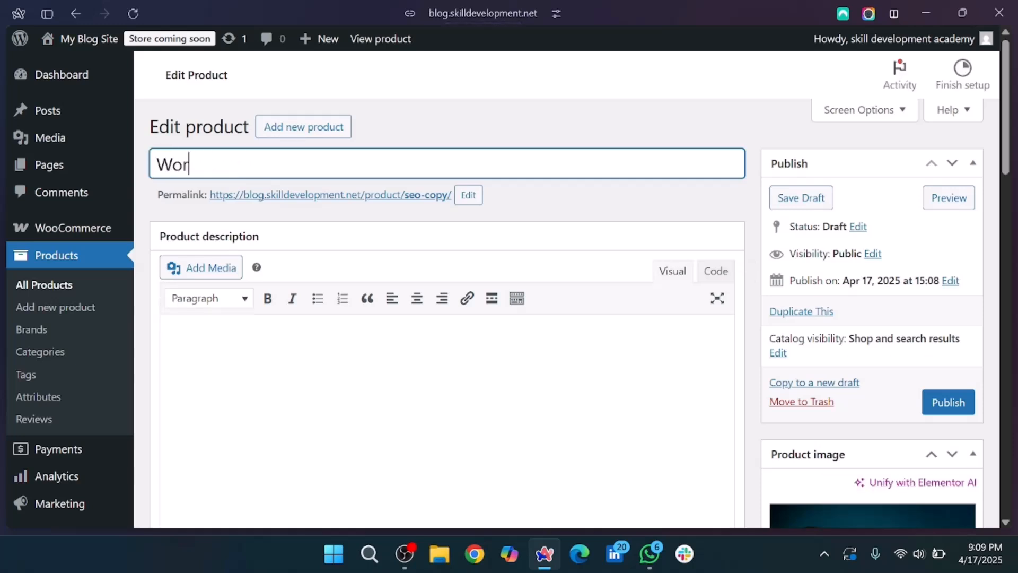
type("dpress D")
key("BackSpace")
key("BackSpace")
key("BackSpace")
key("BackSpace")
key("BackSpace")
key("BackSpace")
type("P")
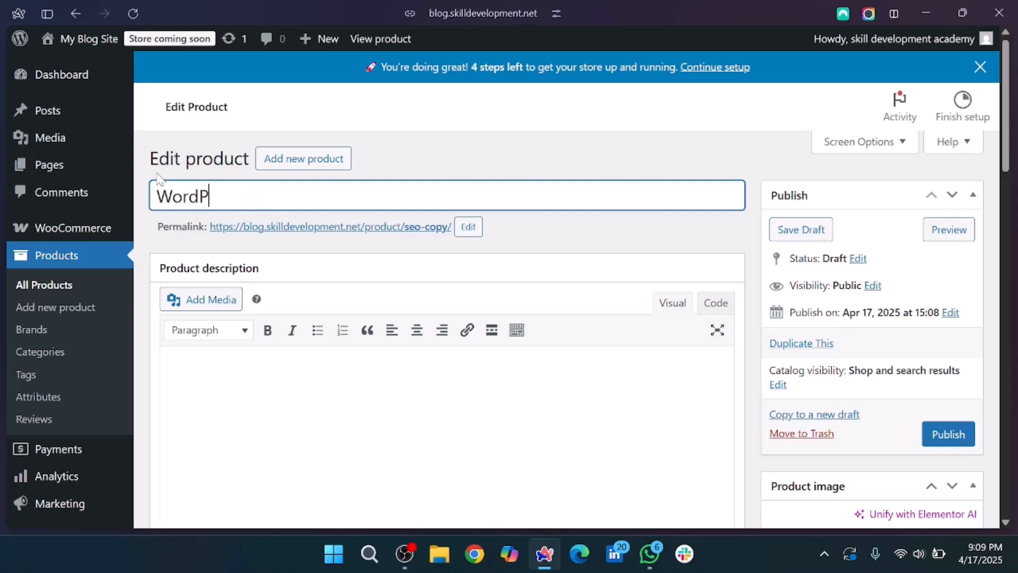
type("ress Develop")
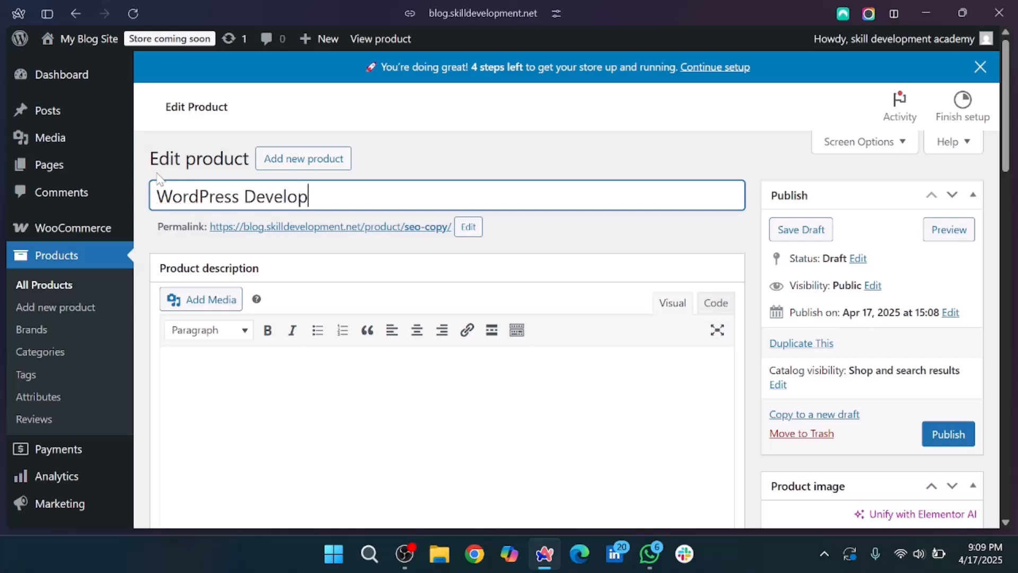
type("emntent")
- Set the WordPress Developement product's regular price to 30000 and its sale price to 25000
scroll(508, 290, "down", 2)
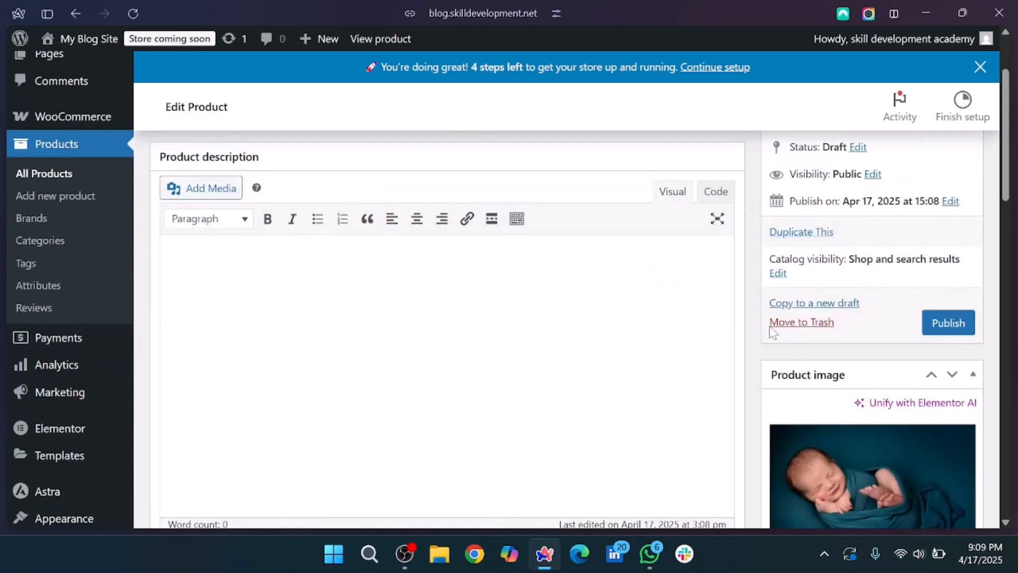
scroll(700, 379, "down", 5)
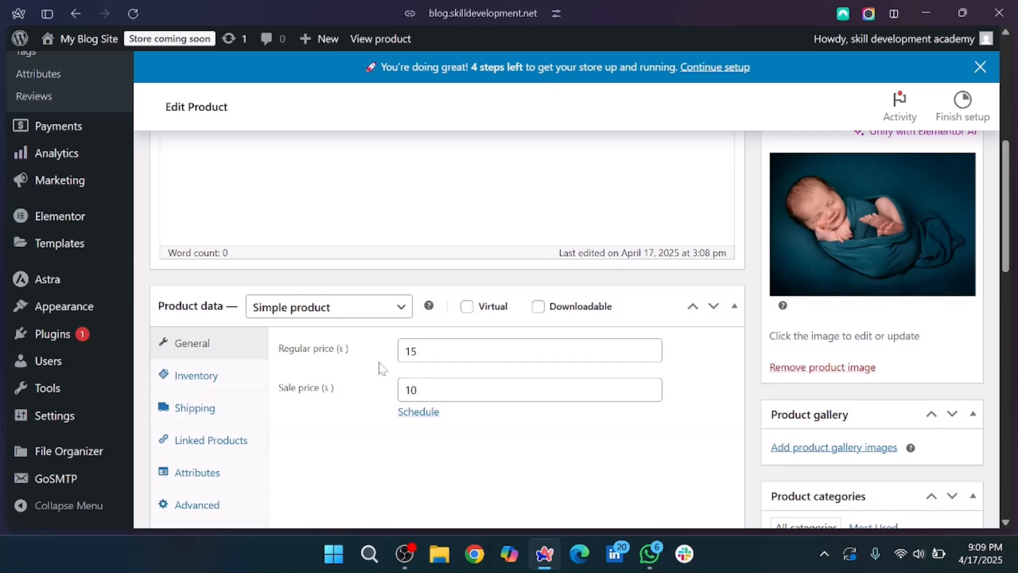
double_click(412, 351)
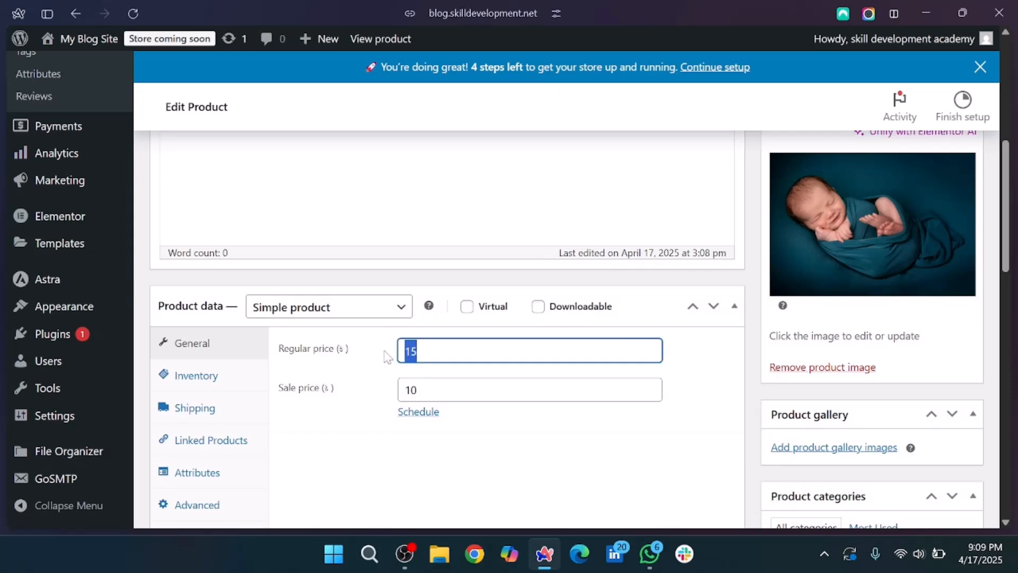
type("30000")
key("Tab")
type("2")
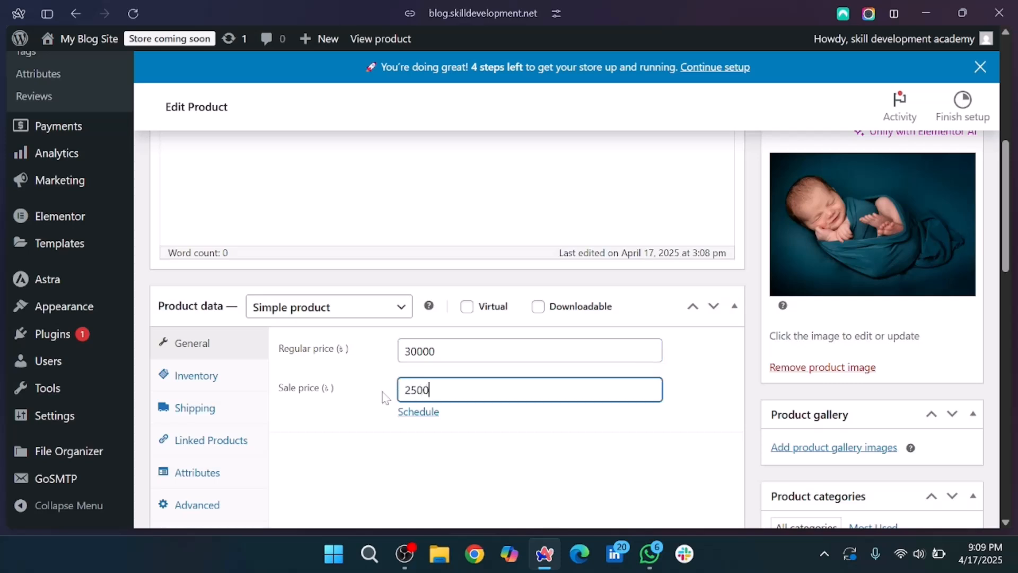
left_click(510, 468)
- Review the remaining product settings and publish the WordPress Developement product
scroll(513, 469, "down", 3)
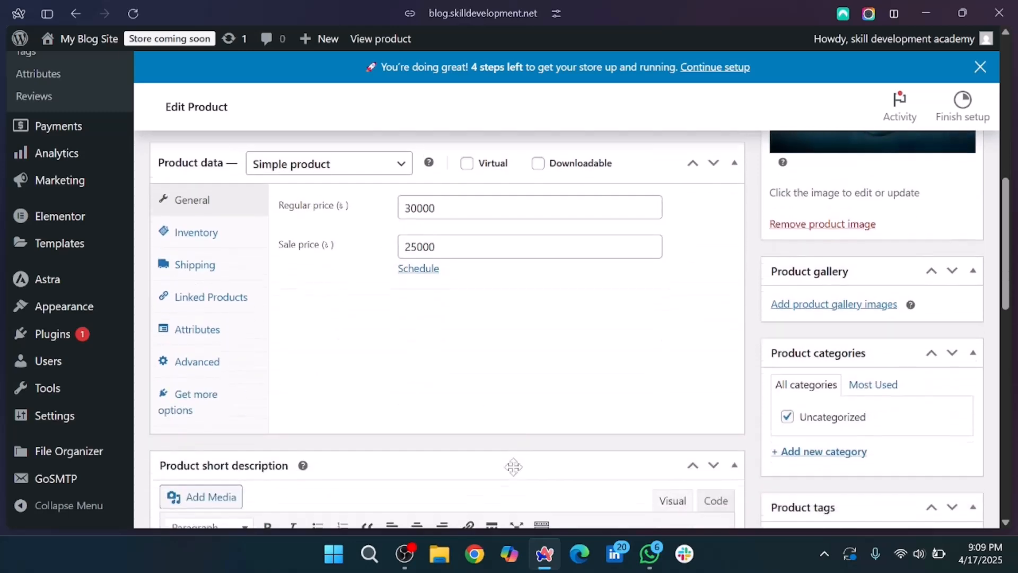
scroll(734, 361, "down", 10)
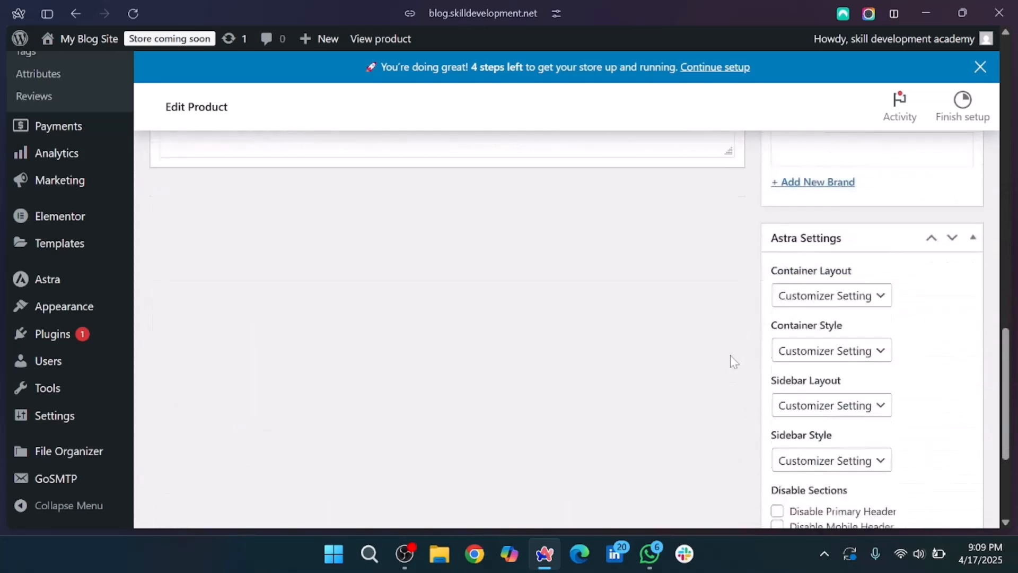
scroll(732, 361, "up", 10)
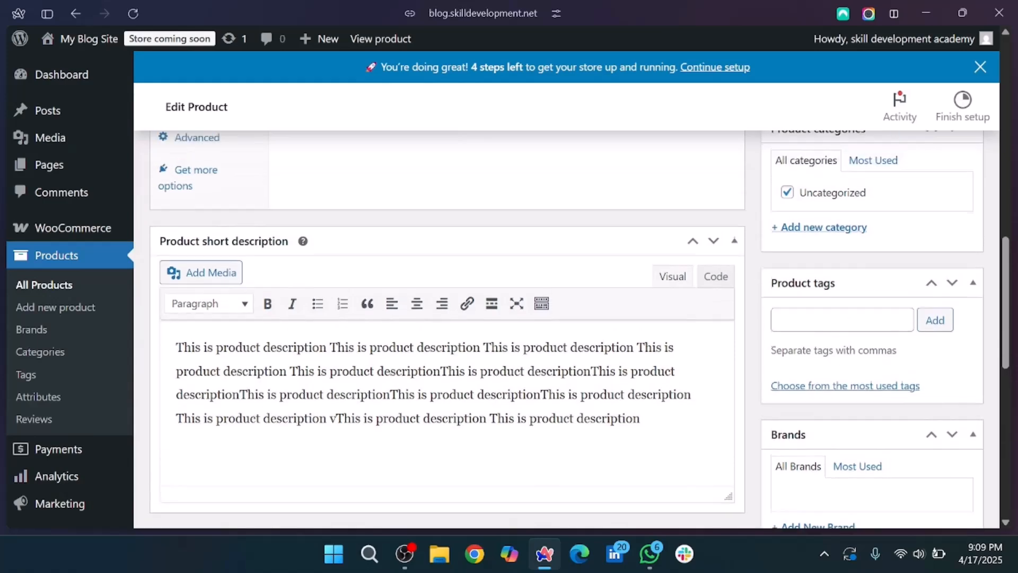
scroll(734, 370, "up", 8)
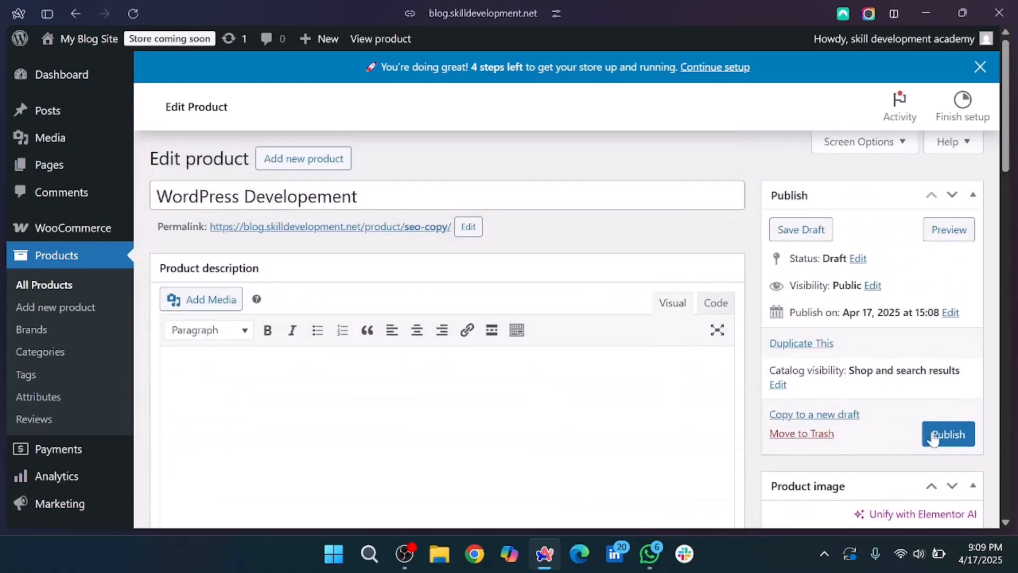
left_click(952, 438)
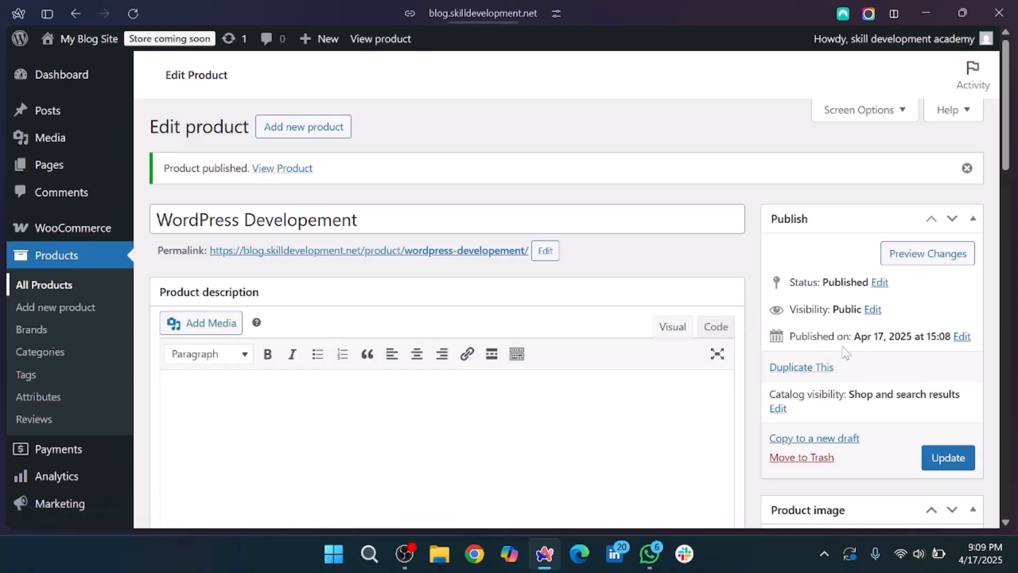
- Return to the product list and quick edit the SEO product, setting its regular price to 5000
scroll(846, 353, "down", 2)
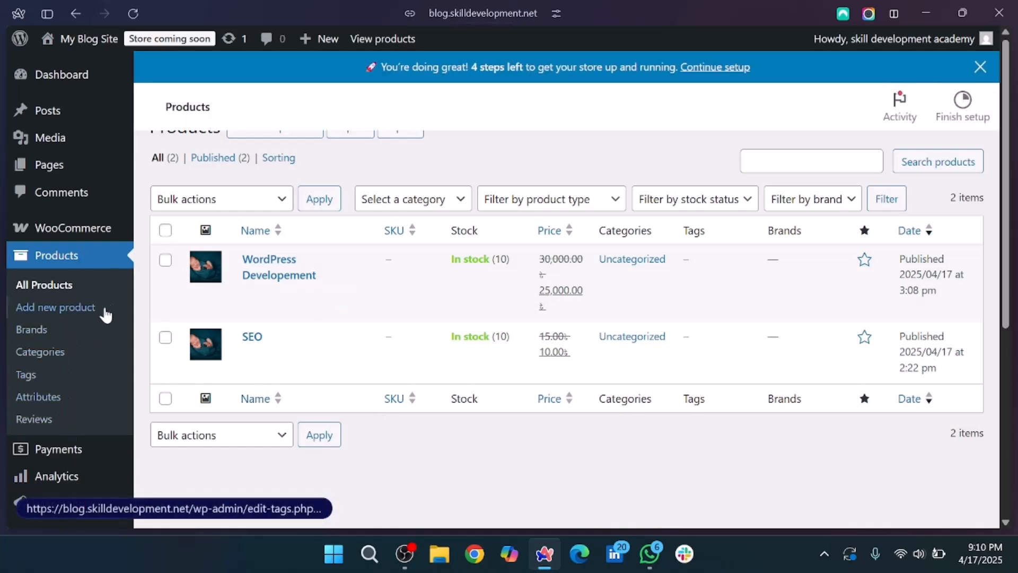
mouse_move(94, 237)
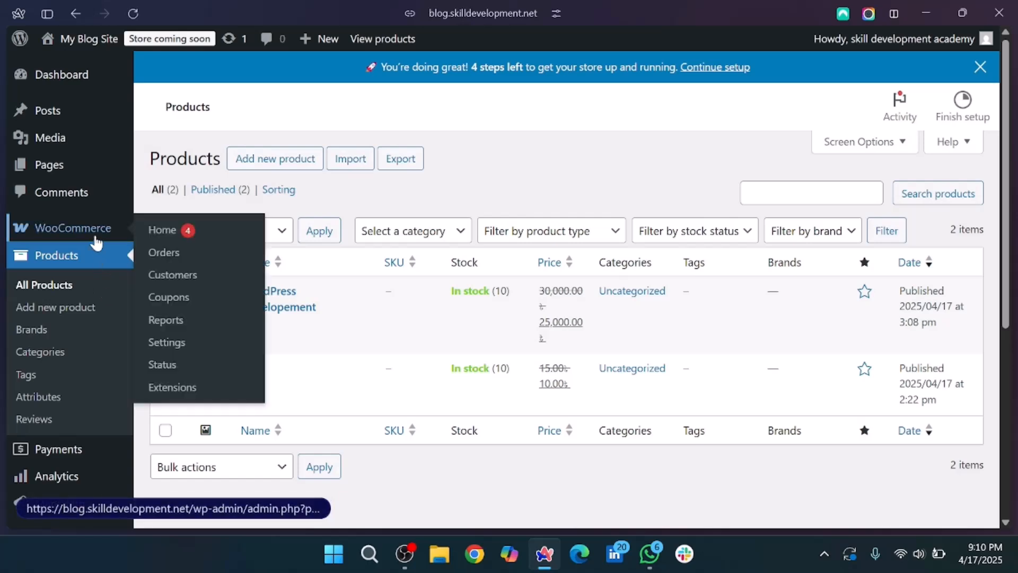
scroll(106, 434, "down", 1)
scroll(106, 434, "down", 1)
scroll(106, 432, "up", 2)
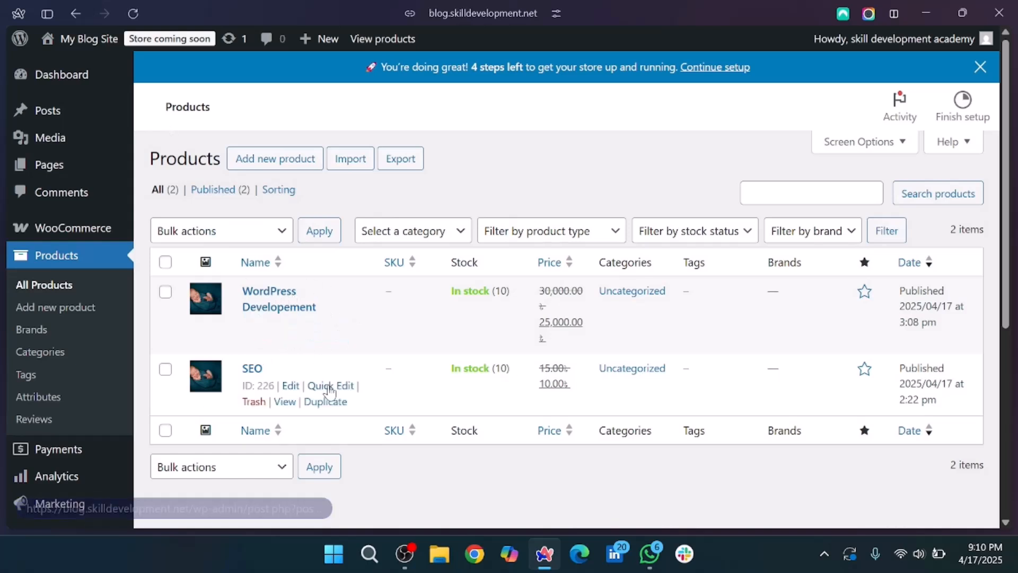
left_click(330, 386)
scroll(330, 386, "down", 3)
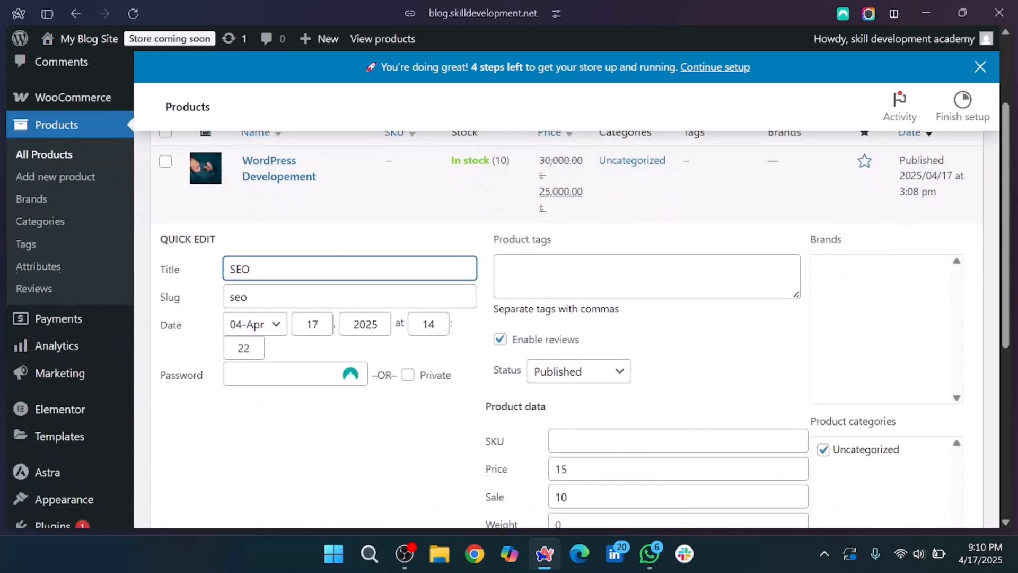
double_click(513, 458)
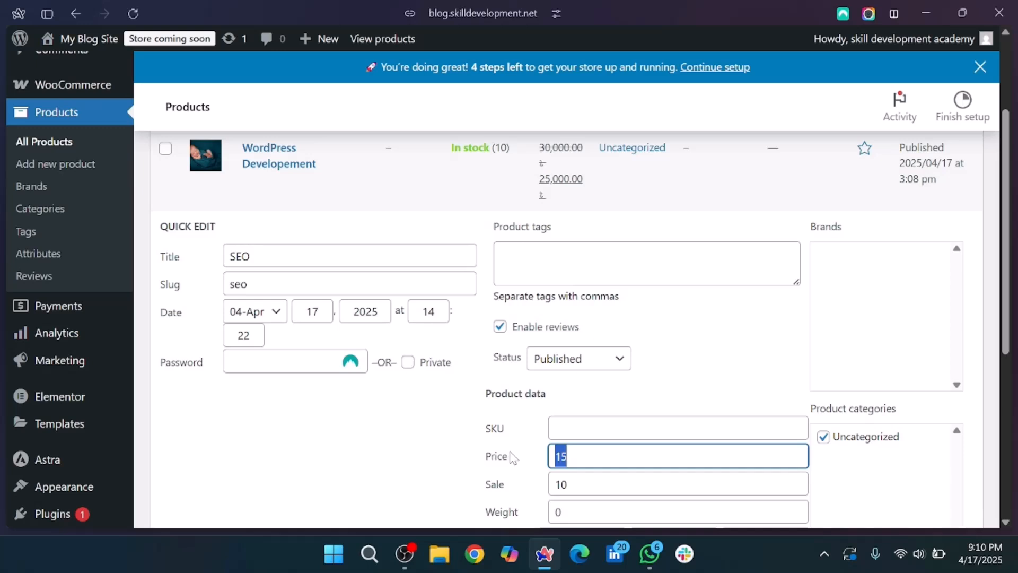
type("5000")
key("Tab")
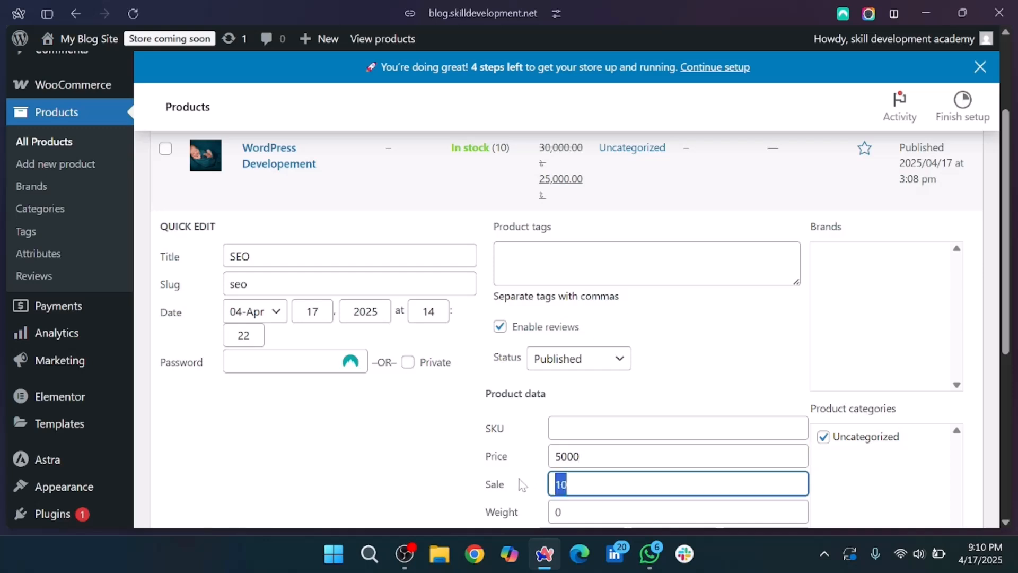
- Set the SEO product's sale price to 4500 and update the product
type("2")
key("BackSpace")
type("4500")
scroll(522, 484, "down", 5)
left_click(192, 459)
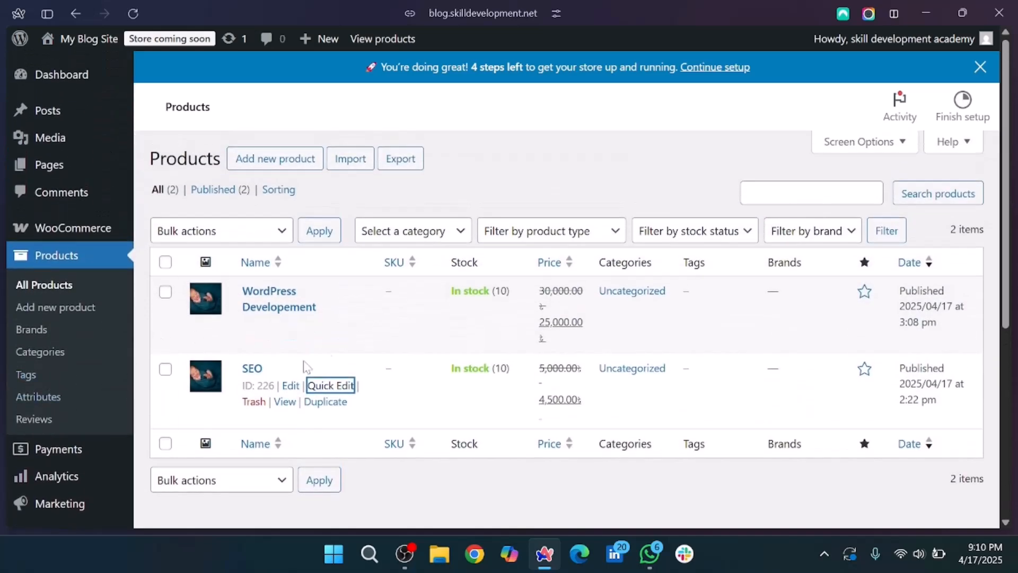
- Go to the page for adding plugins and search for "envato elements"
scroll(98, 452, "down", 2)
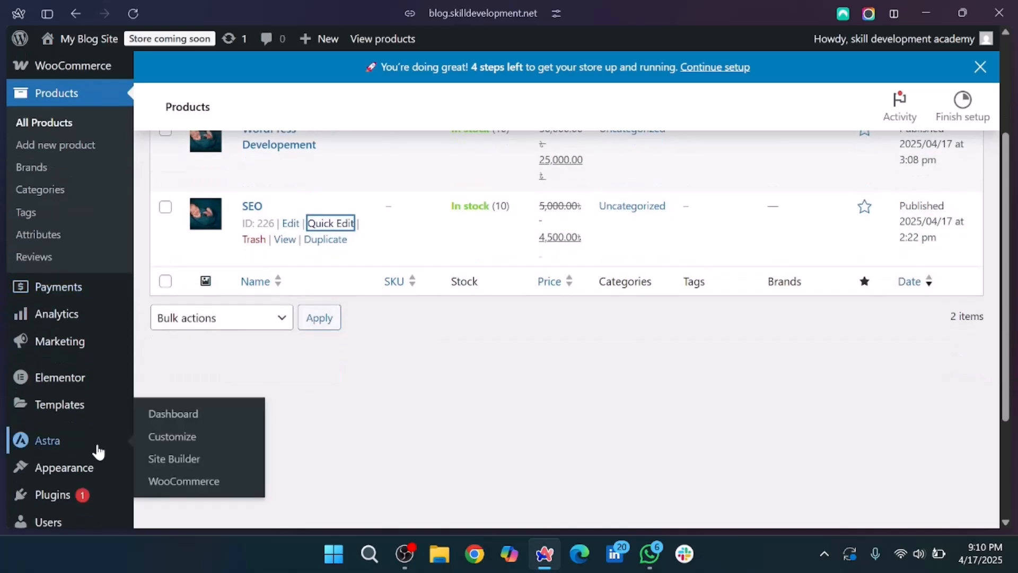
mouse_move(79, 491)
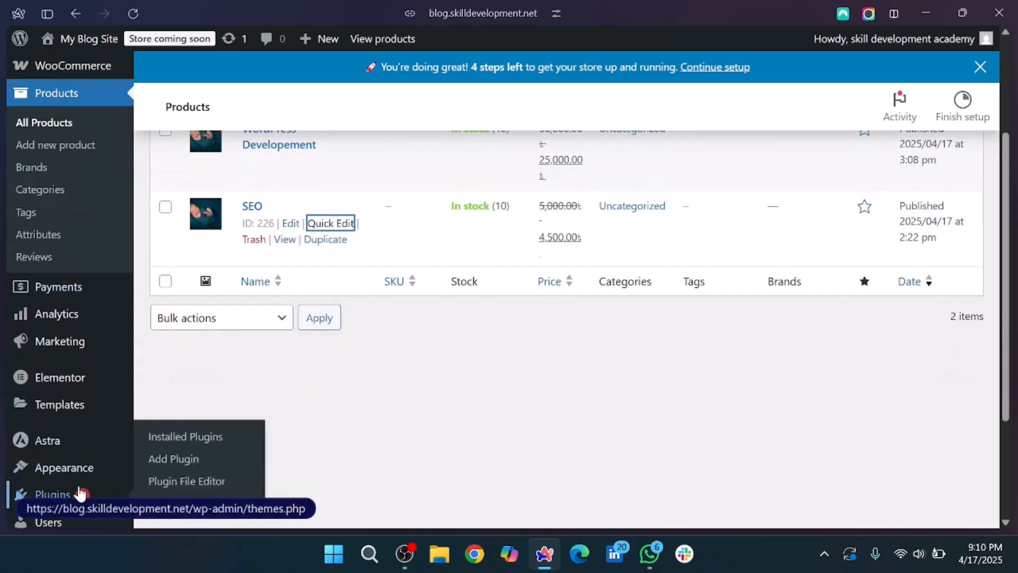
left_click(204, 459)
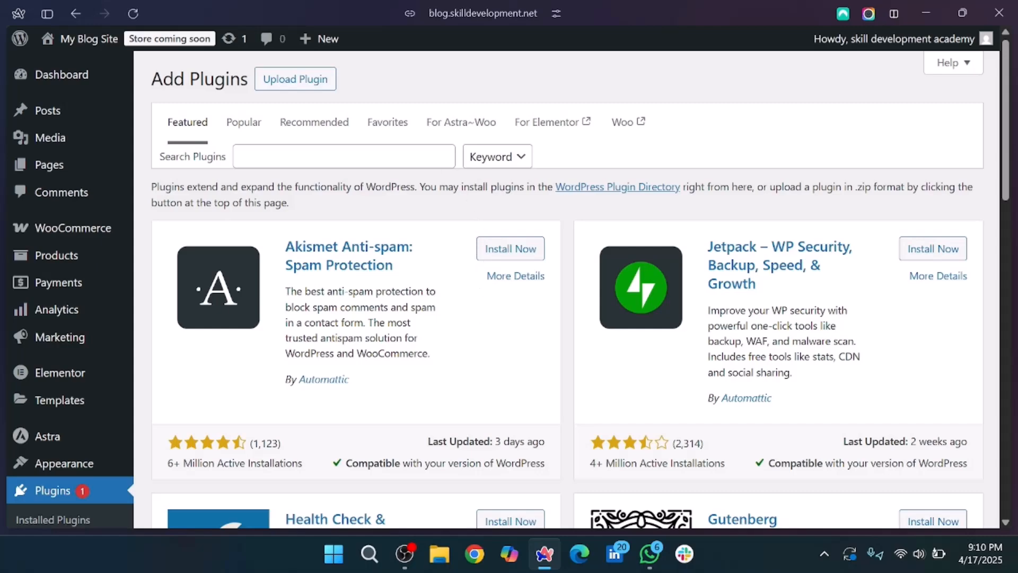
scroll(679, 339, "down", 3)
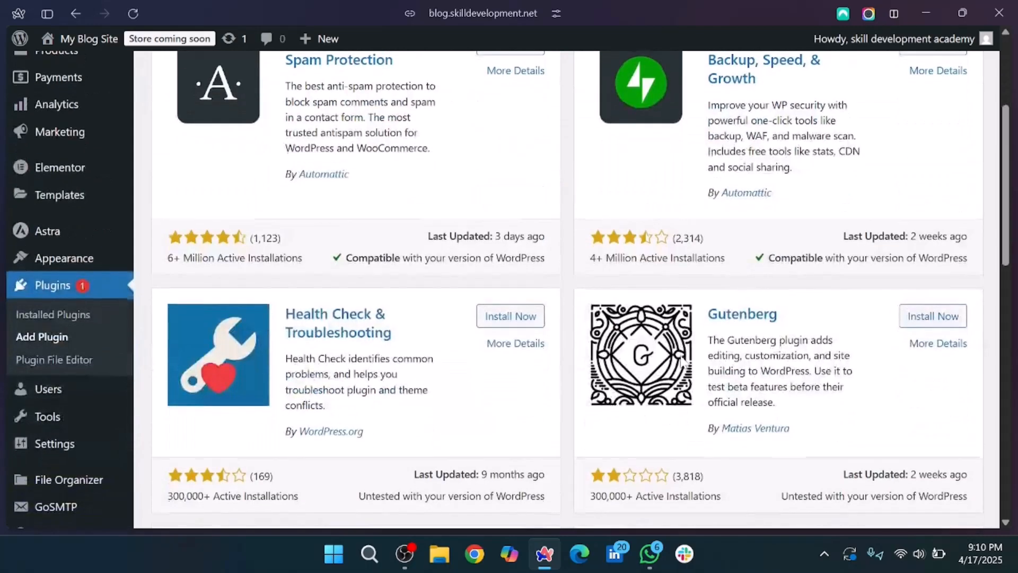
scroll(678, 297, "up", 3)
left_click(328, 157)
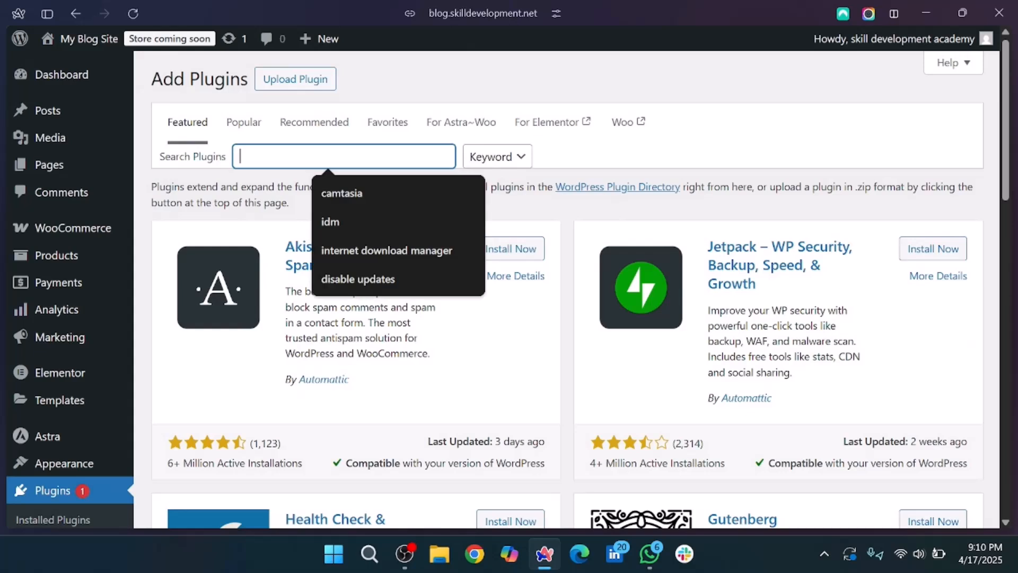
type("enva")
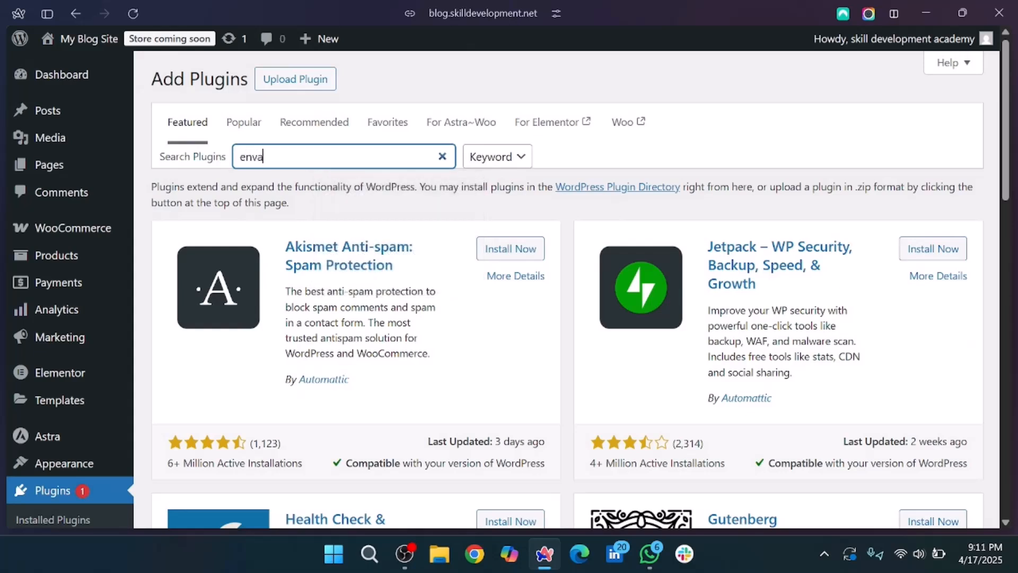
type("to elements")
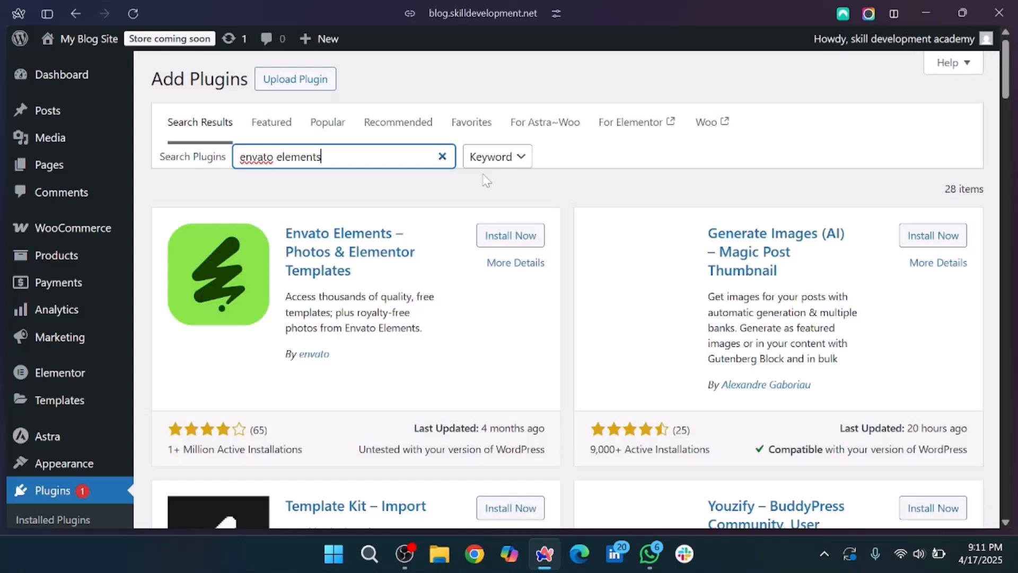
- Install and activate the Envato Elements – Photos & Elementor Templates plugin
left_click(502, 239)
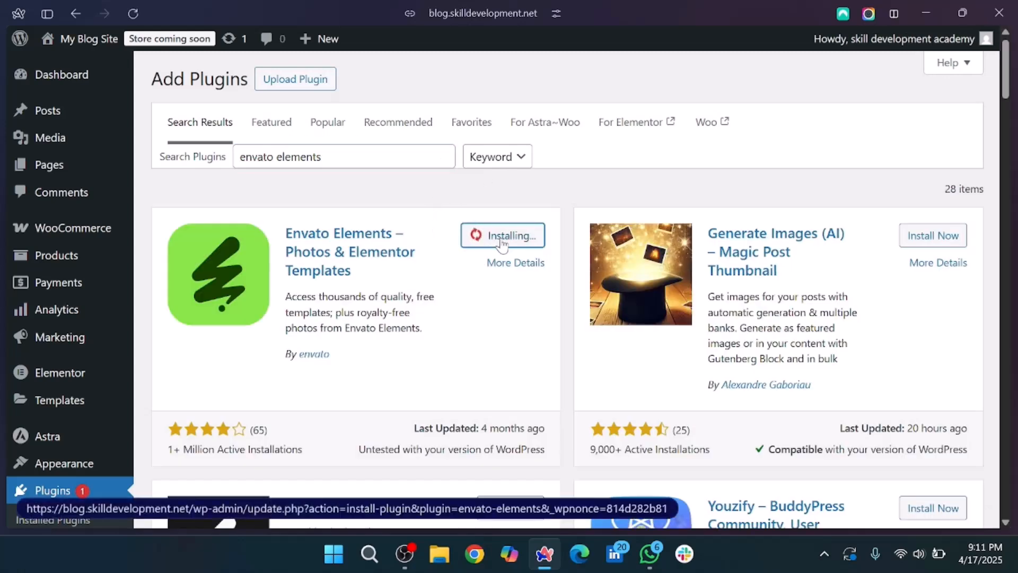
scroll(472, 307, "down", 3)
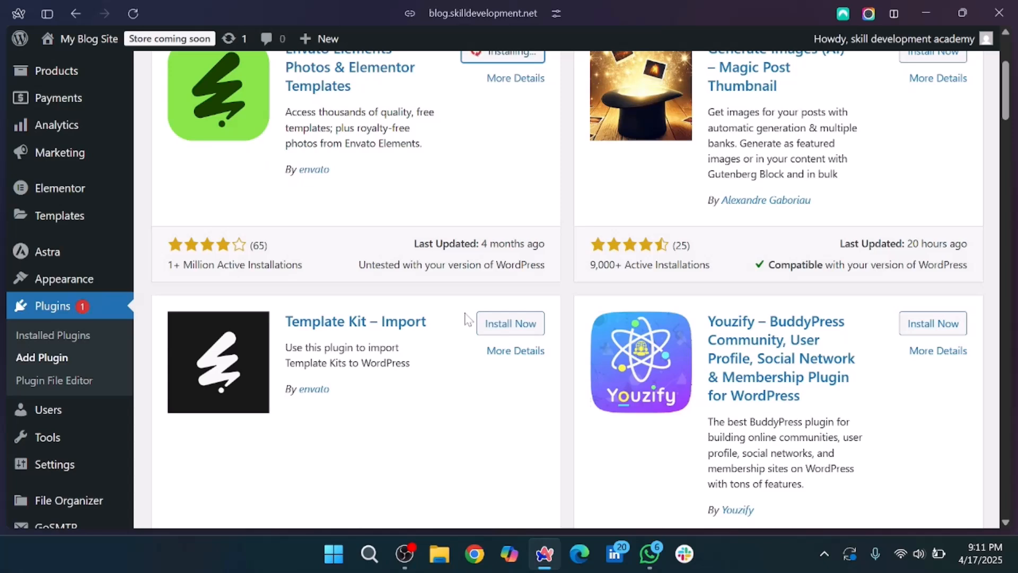
scroll(466, 318, "up", 4)
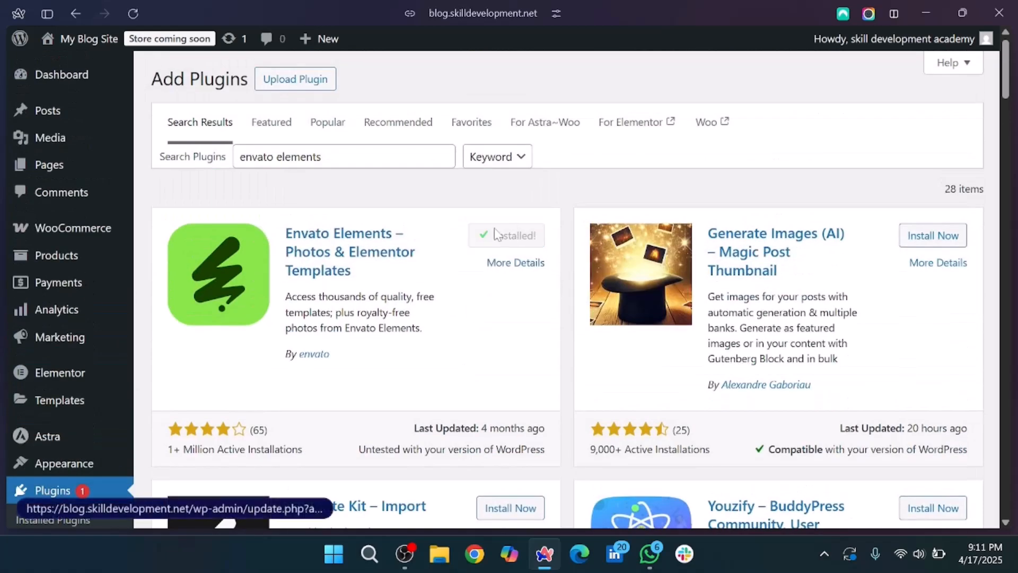
left_click(514, 236)
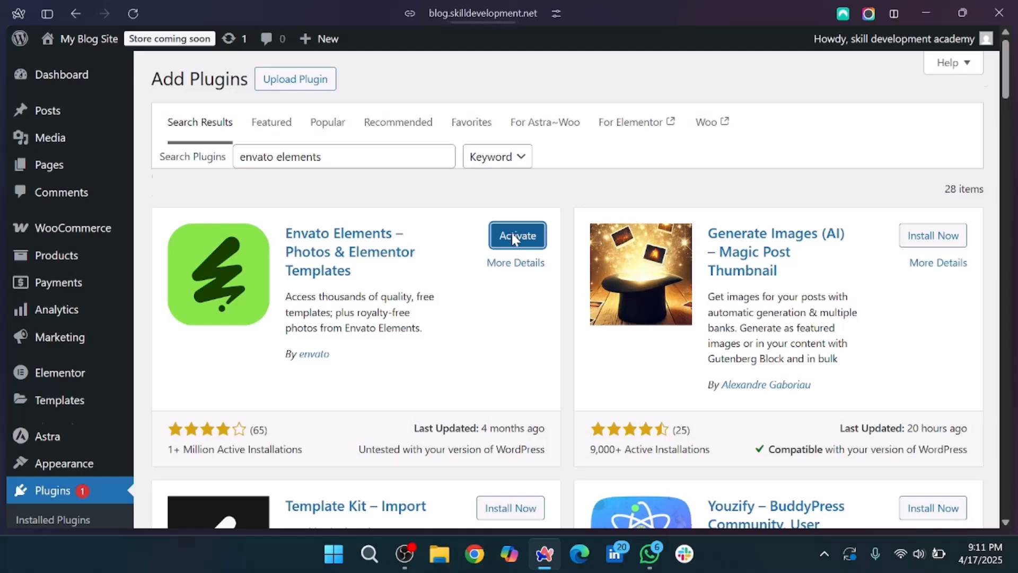
scroll(197, 350, "down", 1)
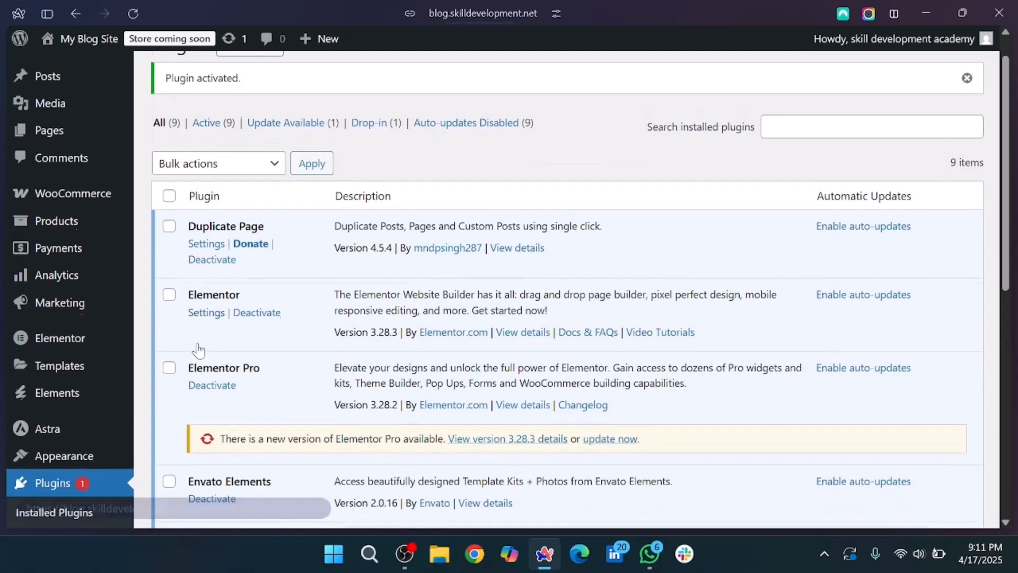
- Open the WordPress Developement product for editing from the product list and bring up its product image selection
mouse_move(77, 220)
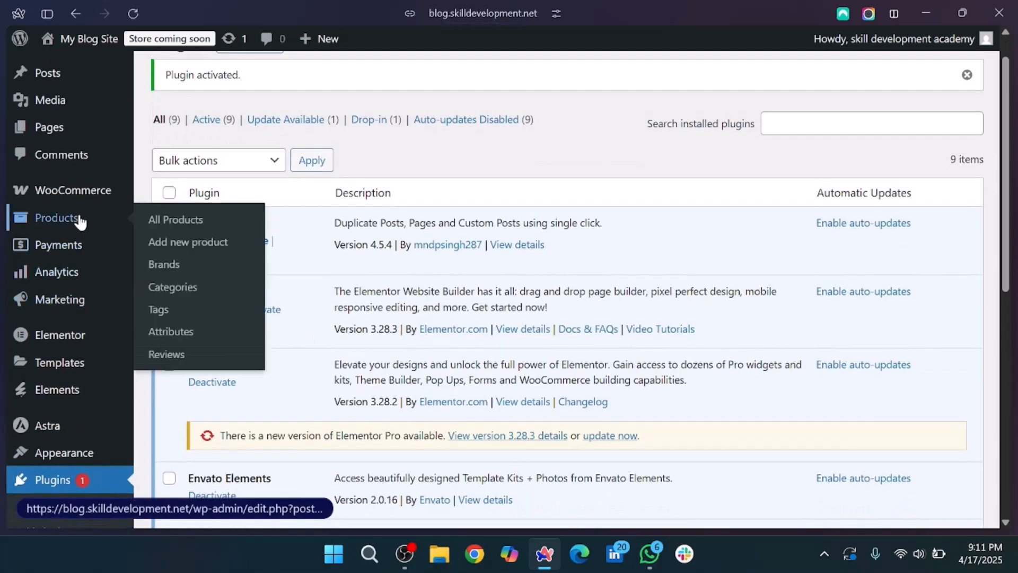
left_click(194, 221)
scroll(109, 329, "down", 5)
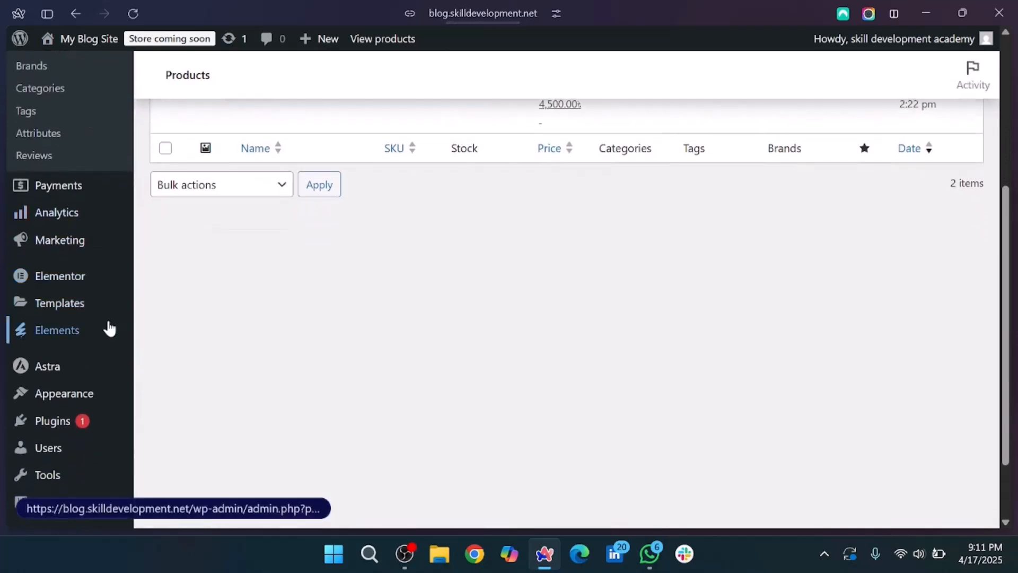
scroll(59, 353, "up", 1)
scroll(60, 353, "up", 5)
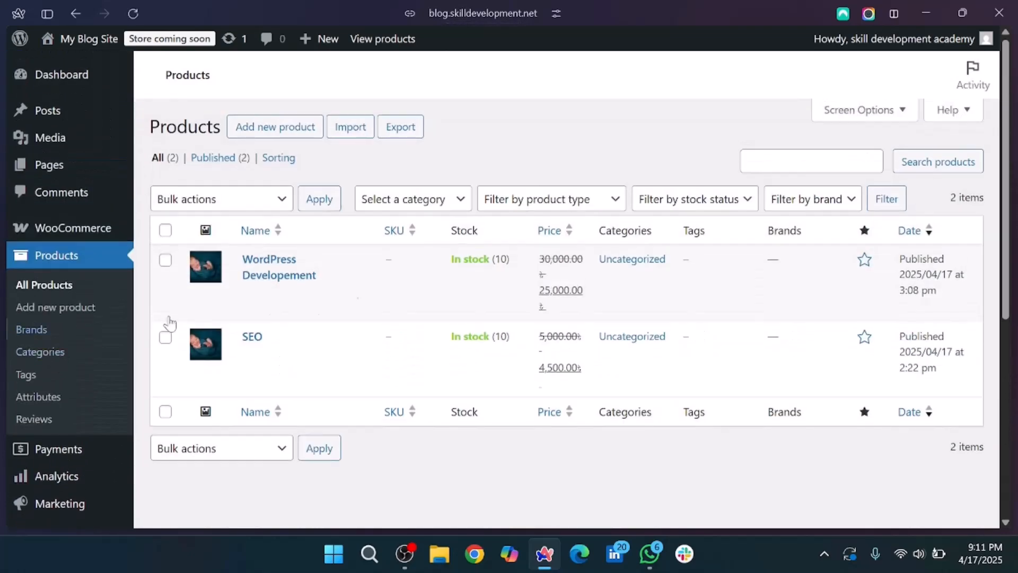
left_click(291, 292)
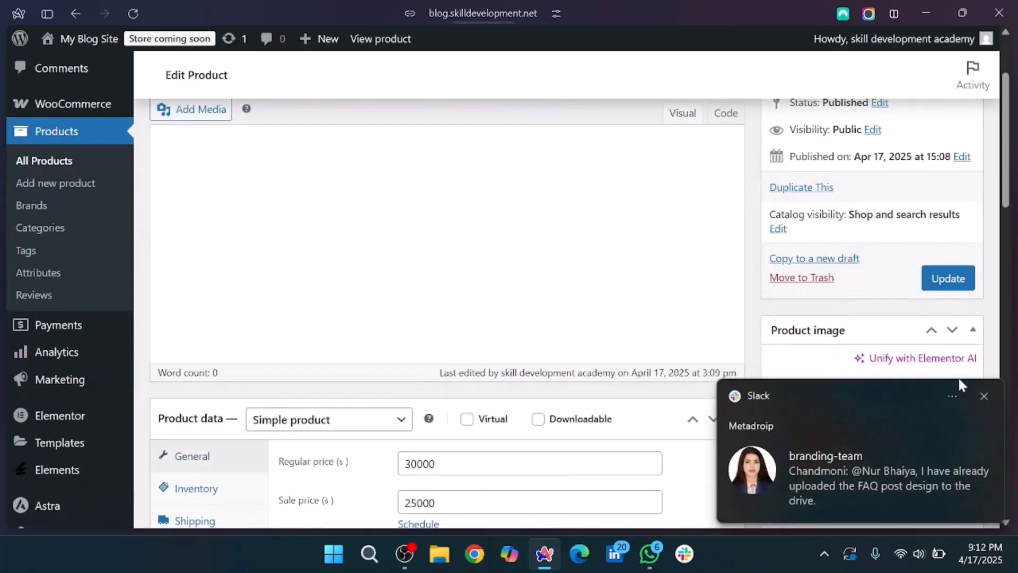
left_click(984, 397)
scroll(870, 409, "down", 4)
left_click(868, 393)
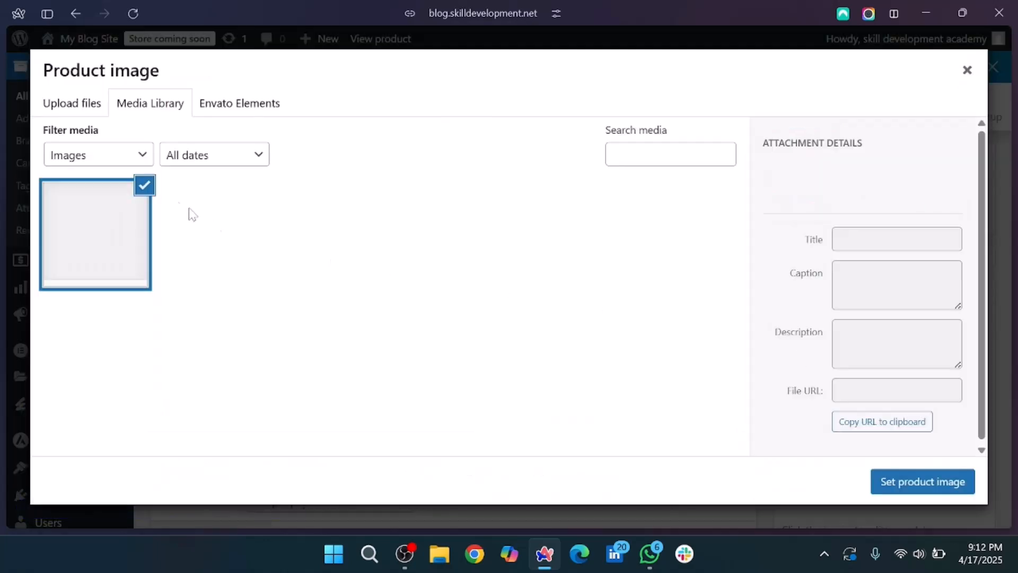
- Search the Envato Elements photos for "wordpress" as a source for the product image
left_click(222, 115)
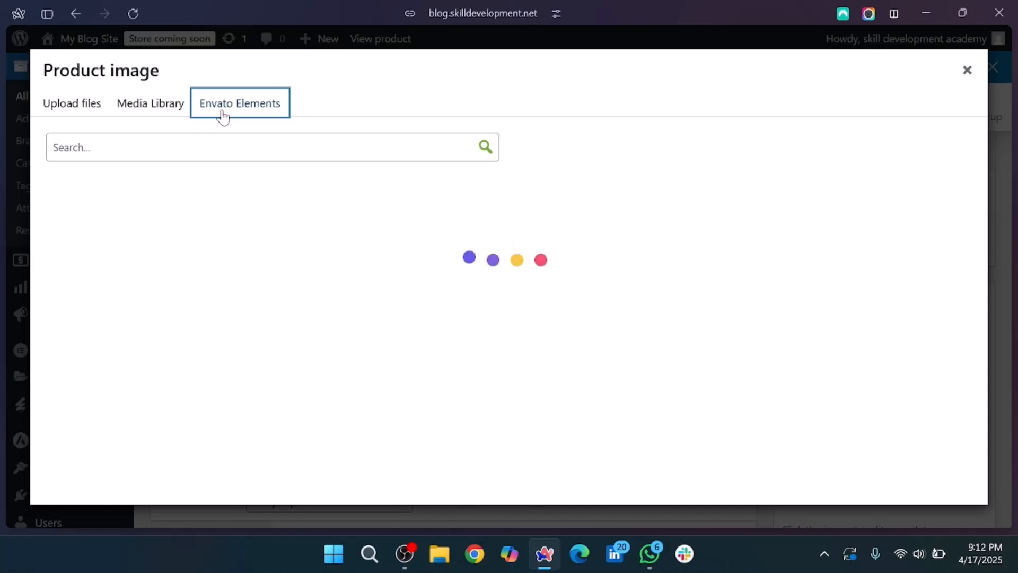
left_click(218, 147)
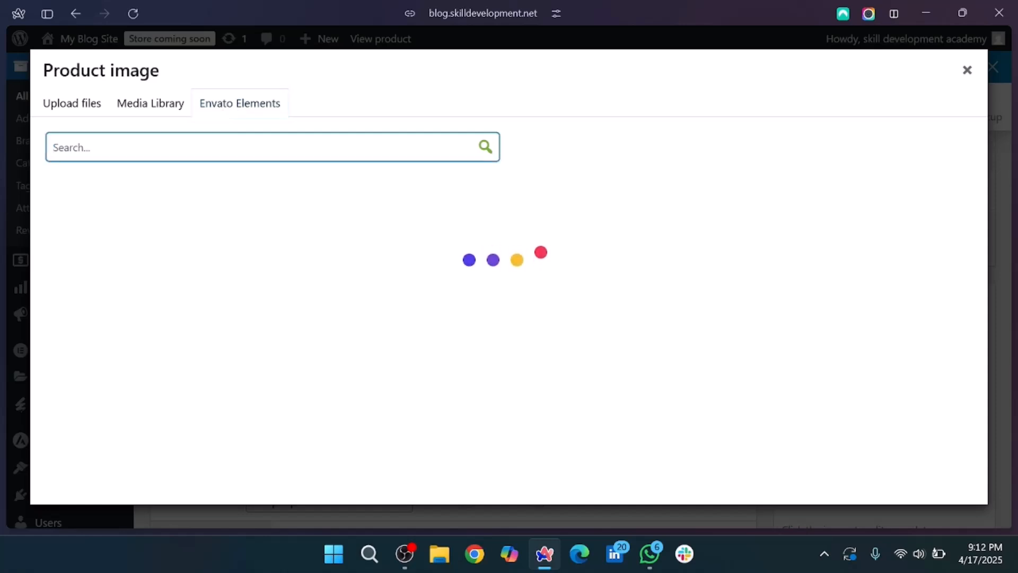
type("w")
key("BackSpace")
type("wordpress")
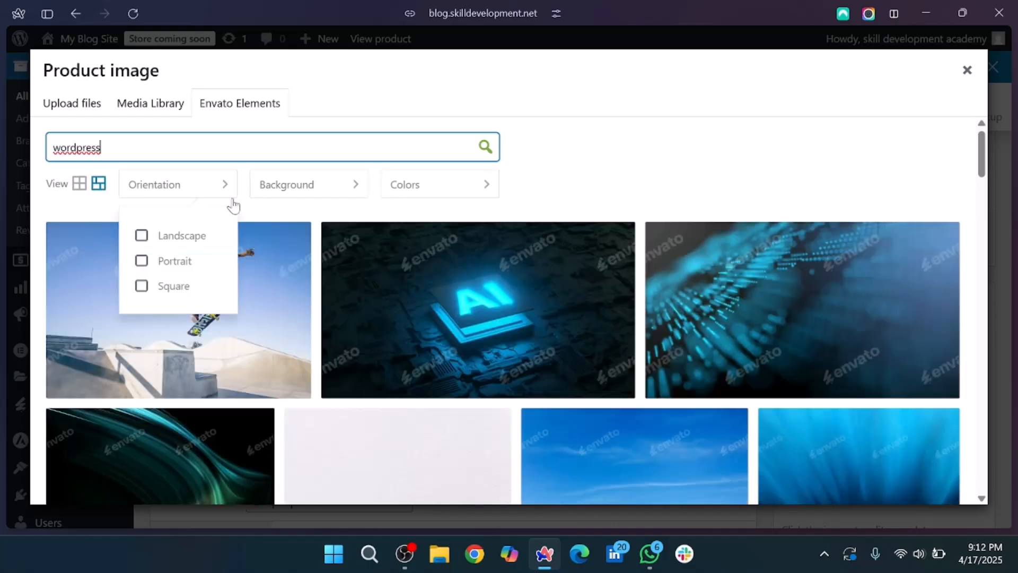
scroll(452, 246, "down", 3)
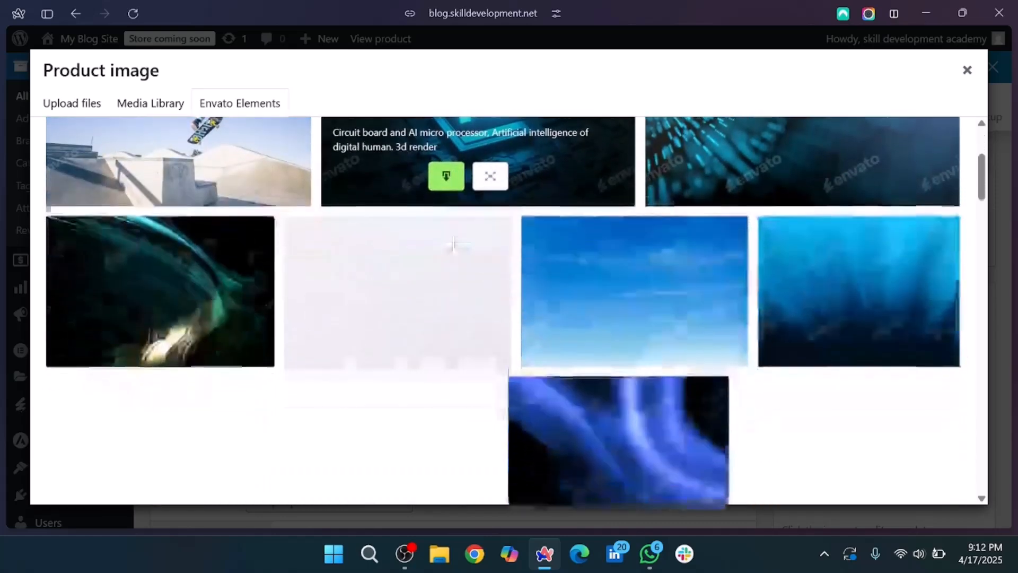
scroll(454, 247, "up", 5)
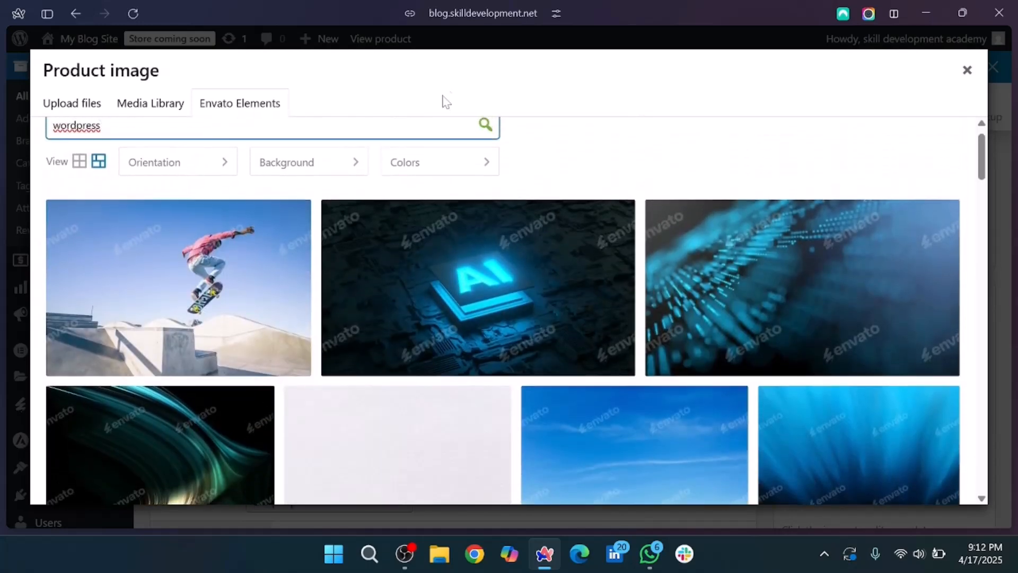
left_click(486, 126)
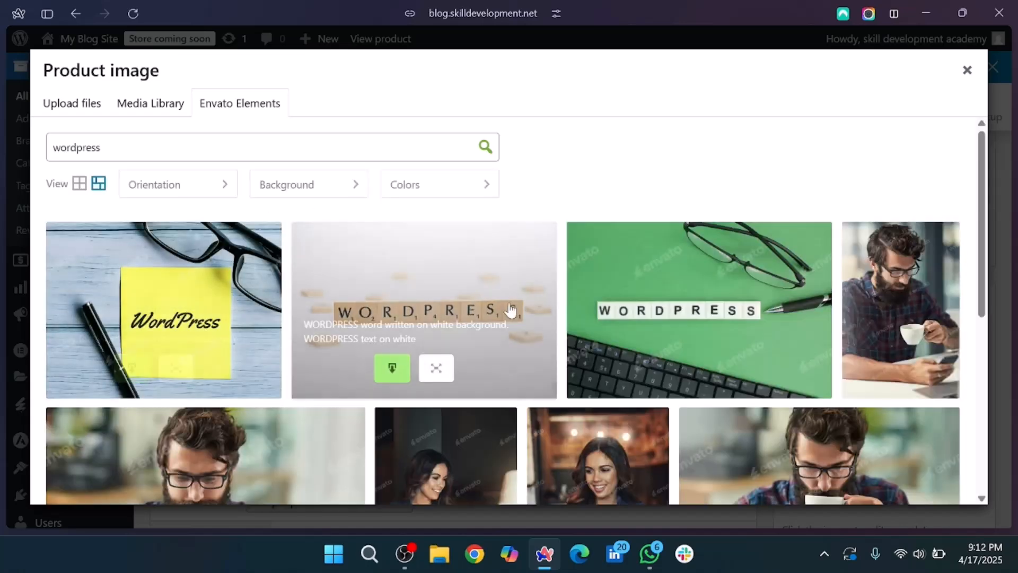
- Preview the photo of the WordPress sticky note among the results and try to import it
scroll(504, 307, "down", 3)
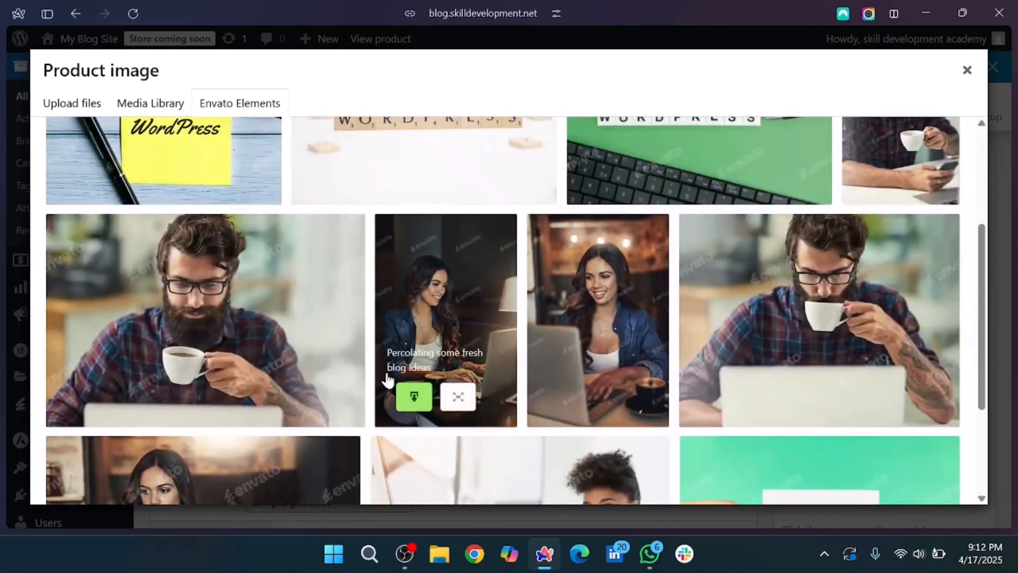
scroll(387, 380, "up", 1)
scroll(387, 380, "up", 3)
left_click(161, 298)
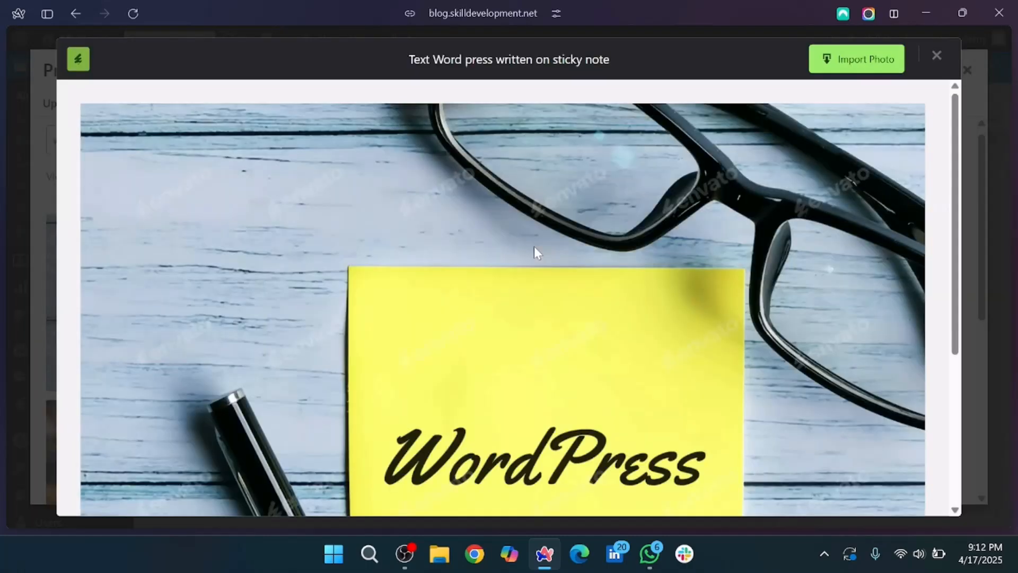
scroll(658, 333, "down", 5)
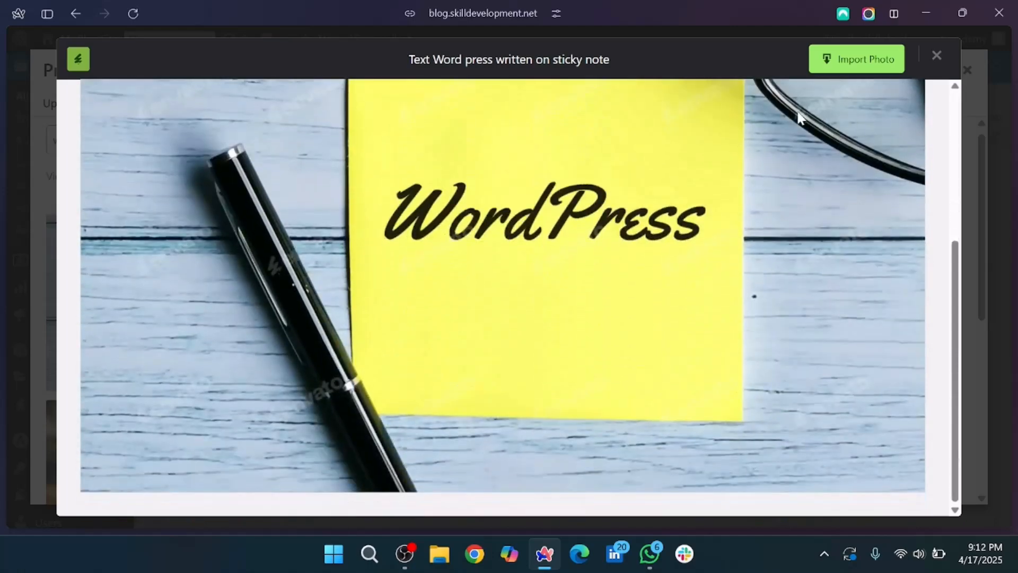
scroll(582, 237, "up", 5)
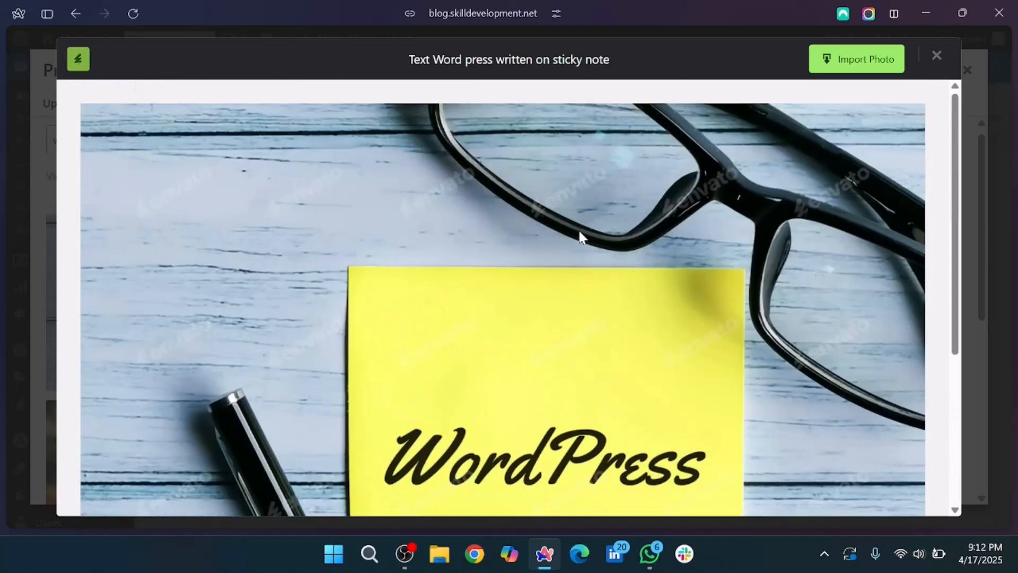
left_click(862, 59)
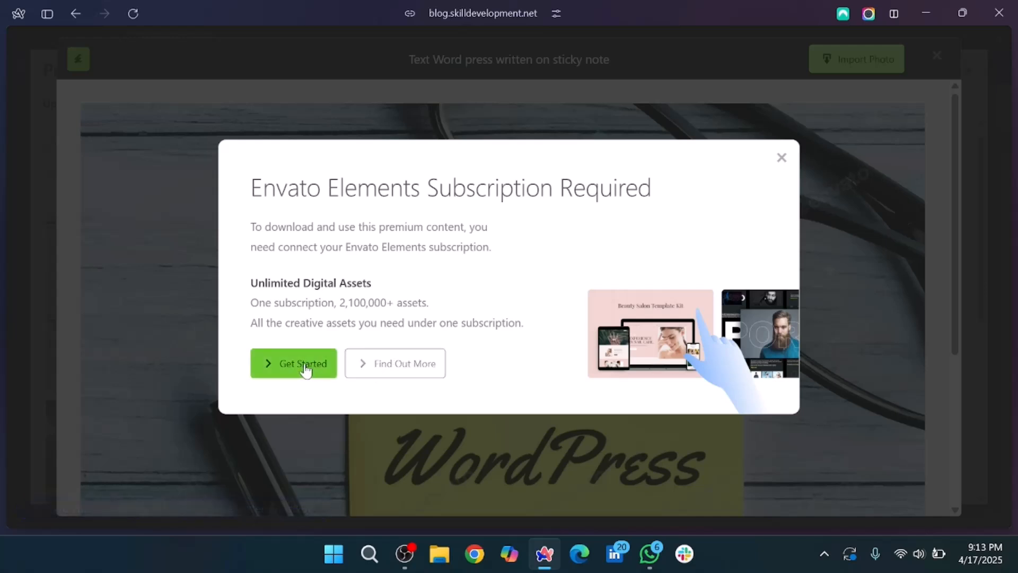
- Retry importing the WordPress sticky note photo and open the page with more information about the Envato Elements subscription
left_click(785, 160)
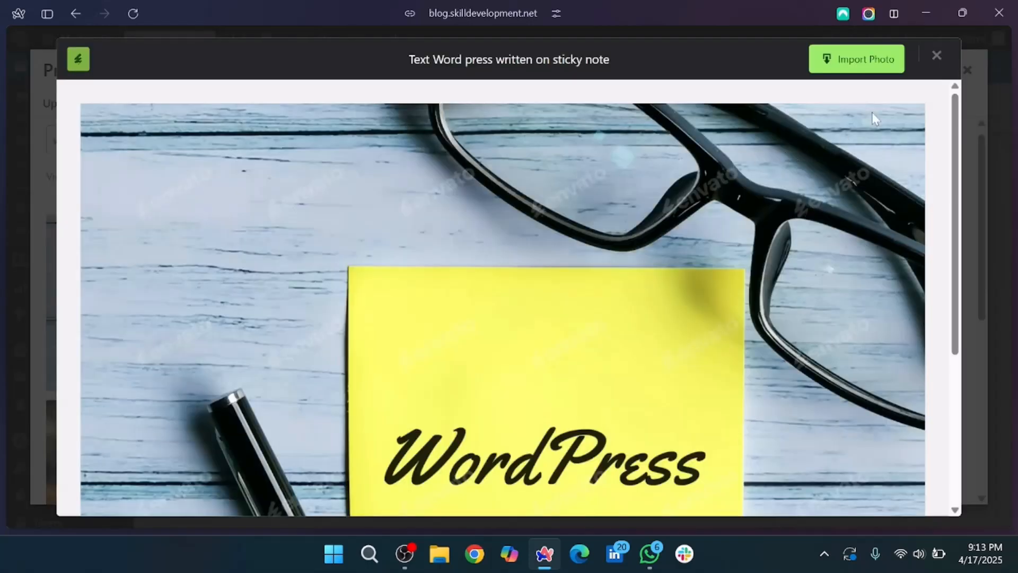
left_click(863, 53)
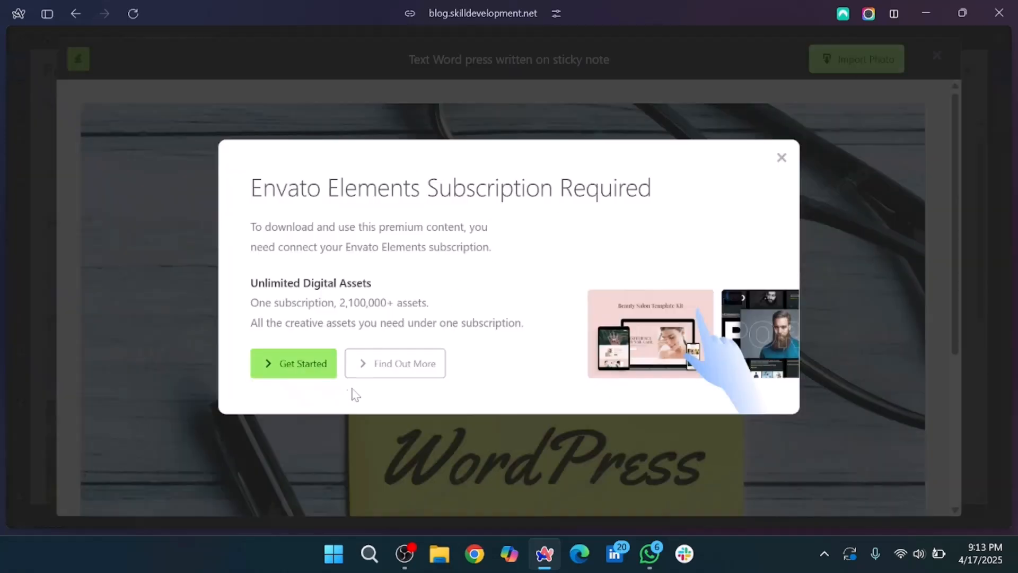
left_click(418, 364)
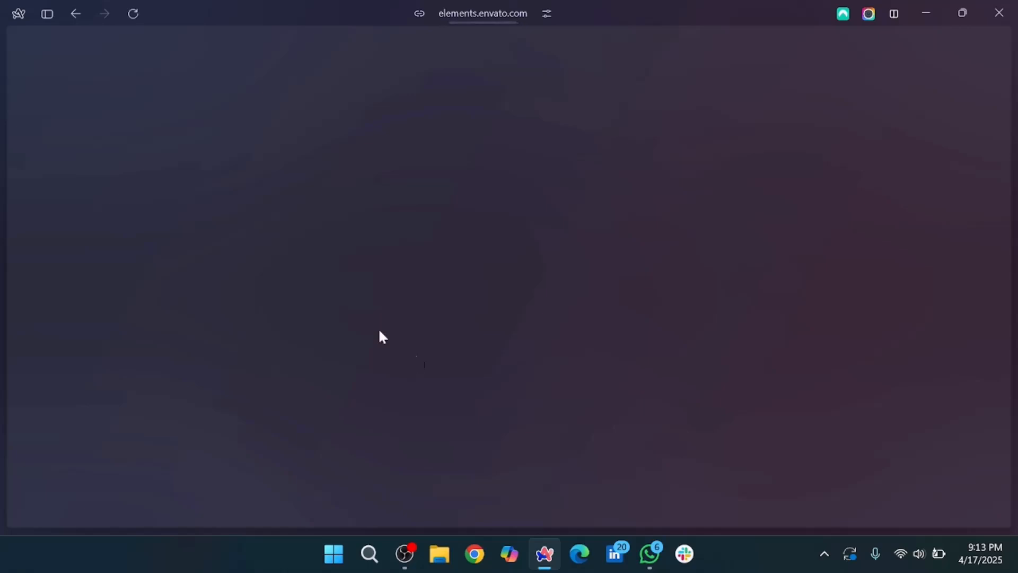
mouse_move(1, 232)
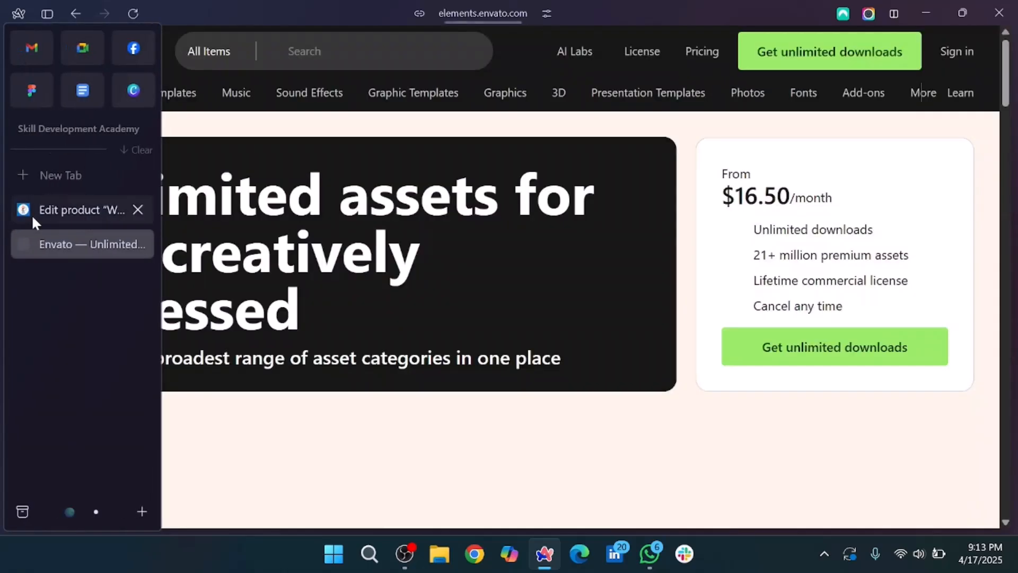
- Return to the product's photo results and try to import the photo of the WORDPRESS letter tiles on a white background
left_click(33, 216)
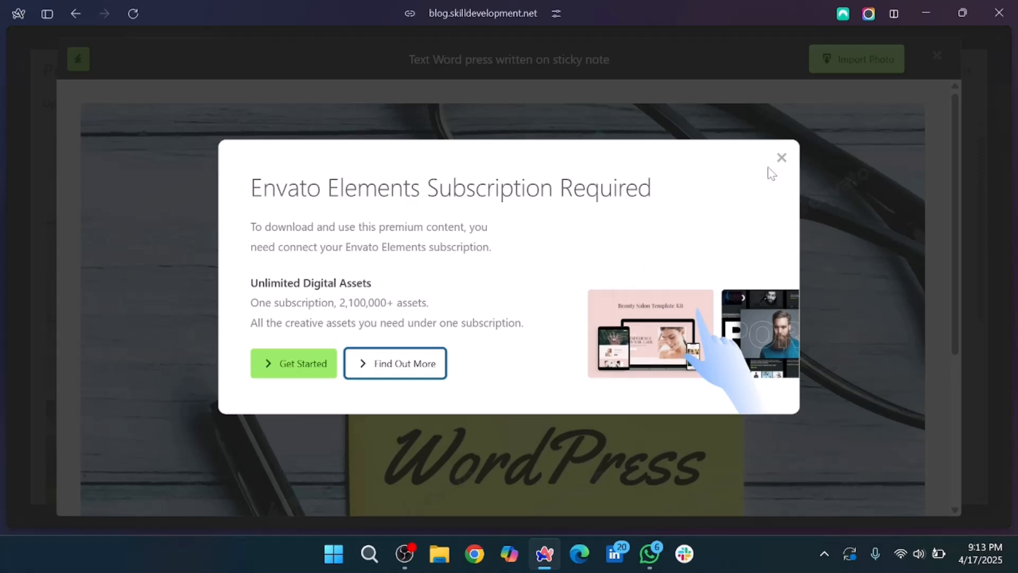
left_click(784, 160)
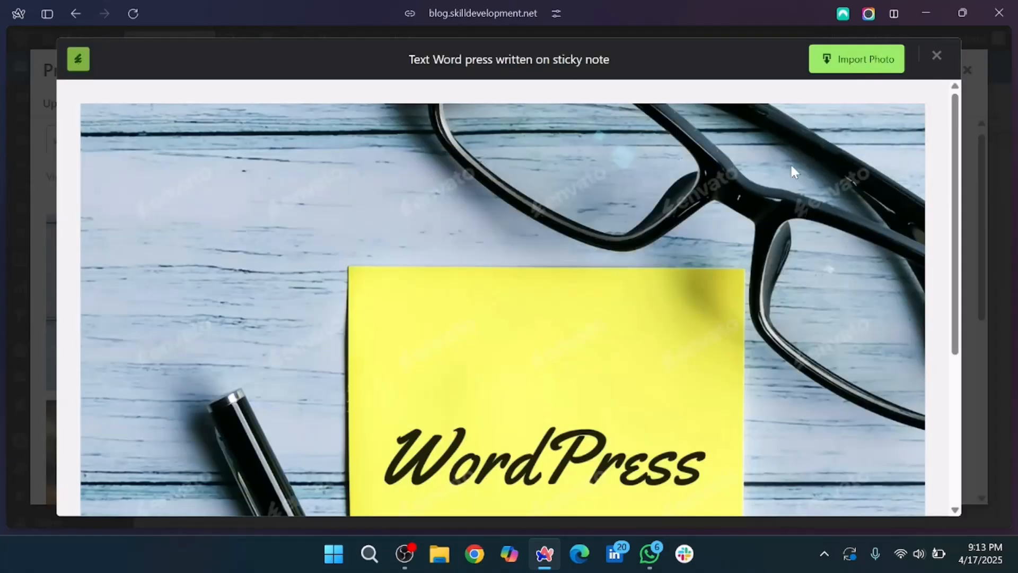
left_click(935, 55)
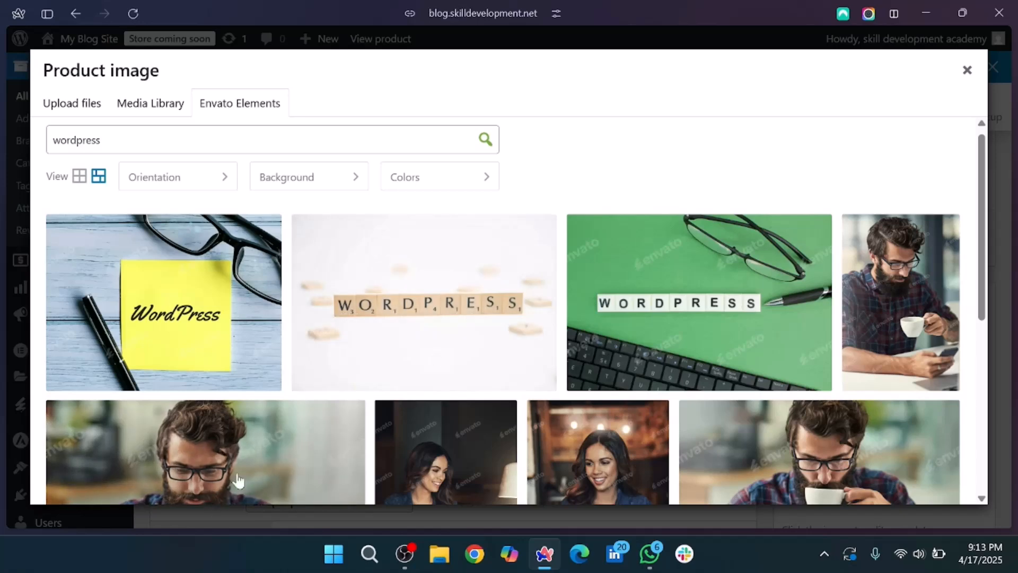
scroll(436, 302, "down", 1)
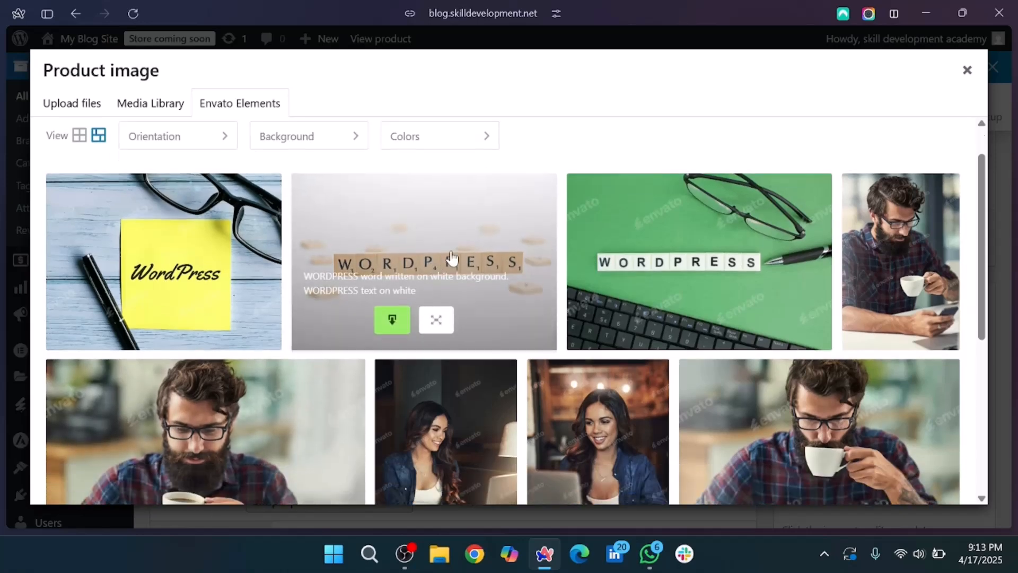
left_click(391, 327)
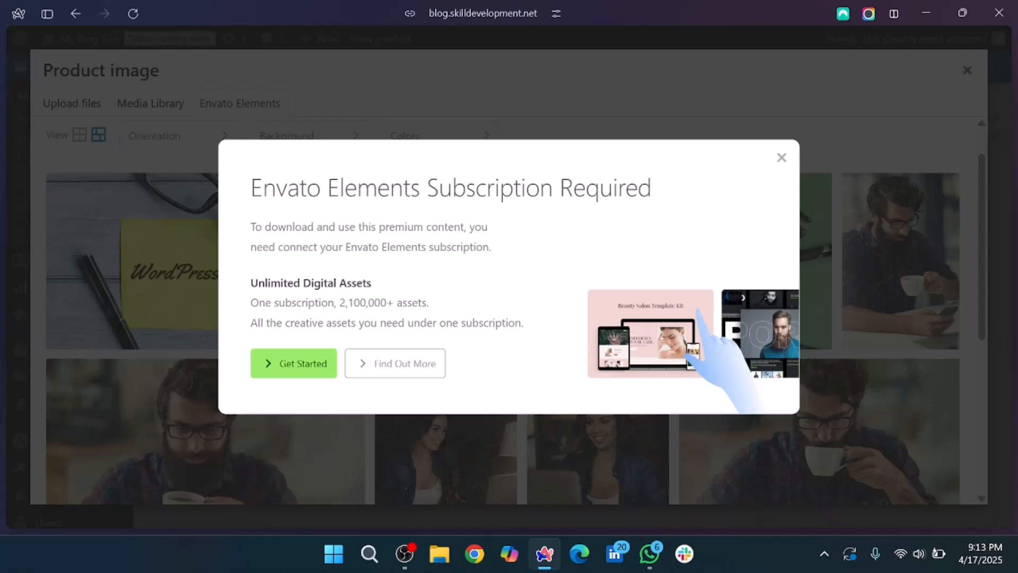
left_click(781, 159)
- Search the Envato Elements photos for "wordpress logo" and look through the results for a suitable product image
scroll(723, 400, "down", 5)
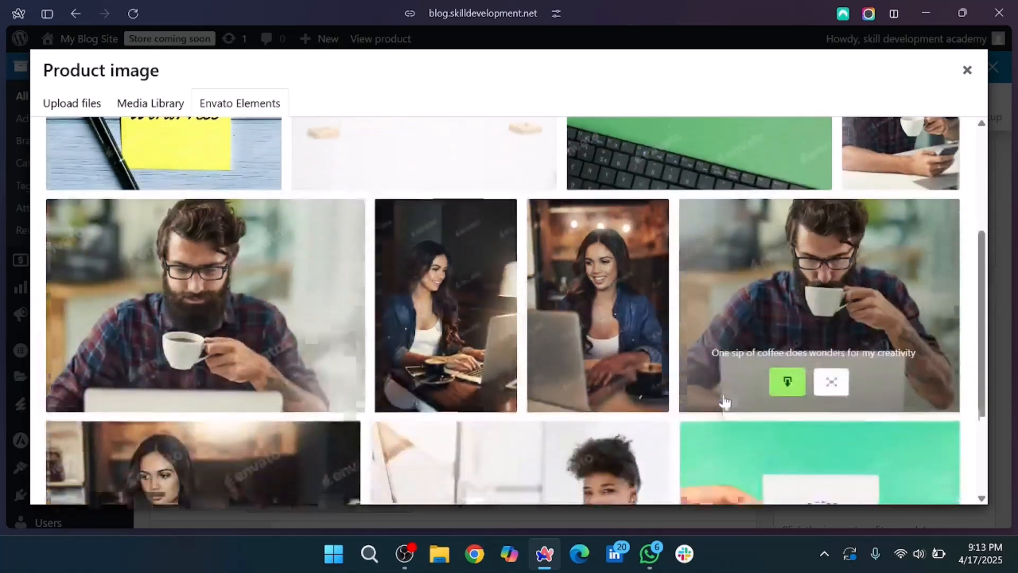
scroll(724, 401, "down", 1)
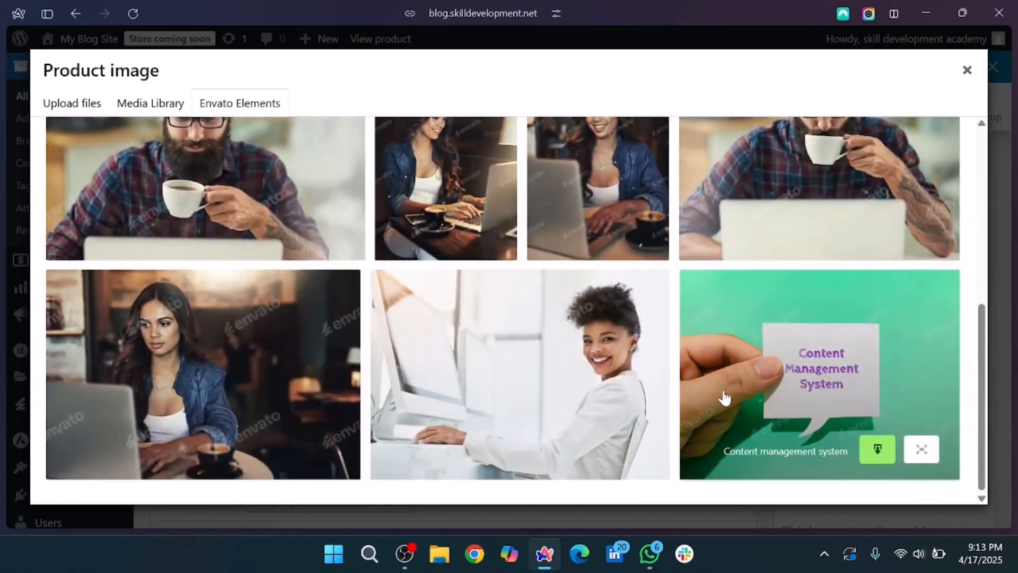
scroll(316, 400, "up", 7)
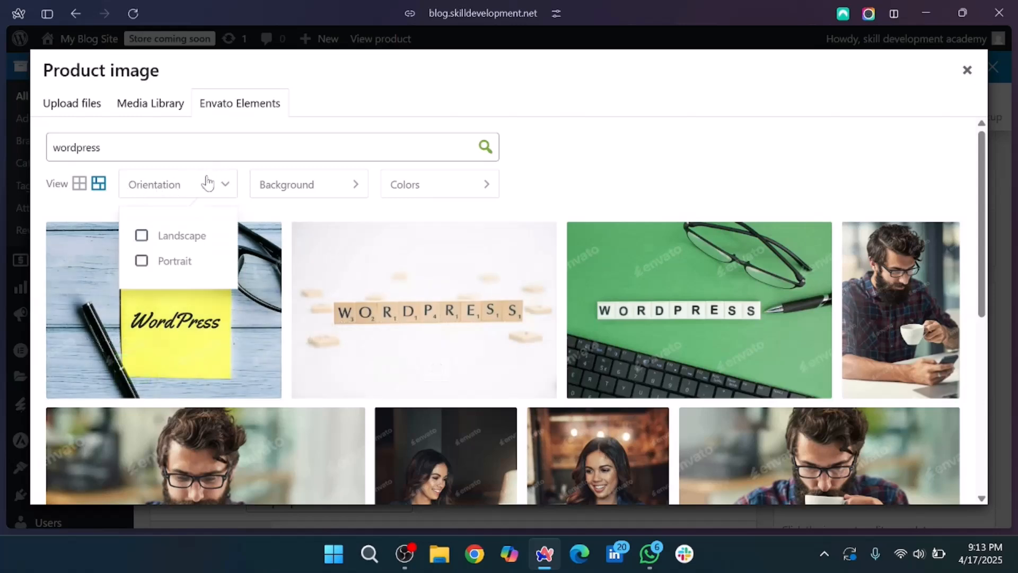
mouse_move(289, 185)
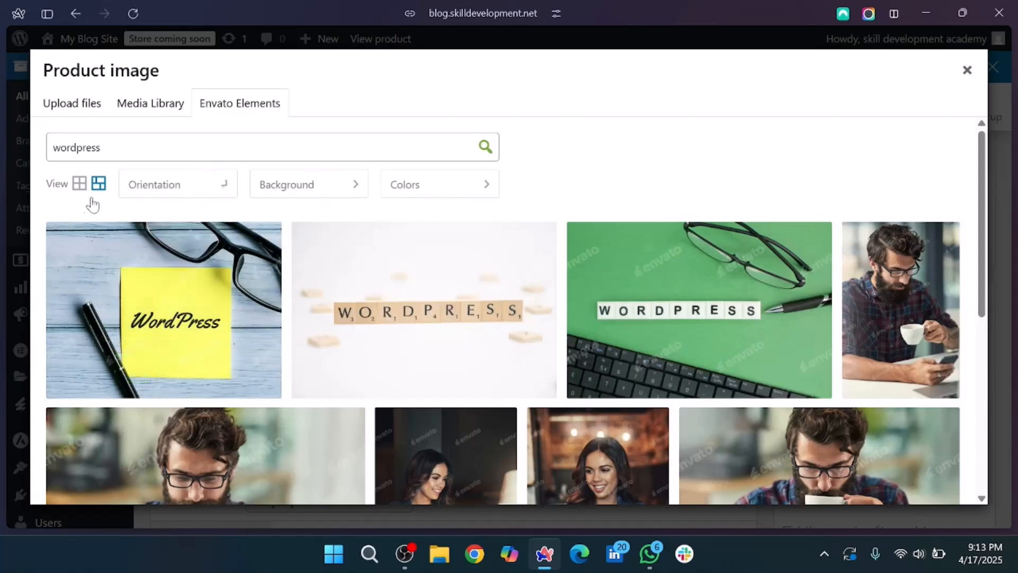
left_click(101, 147)
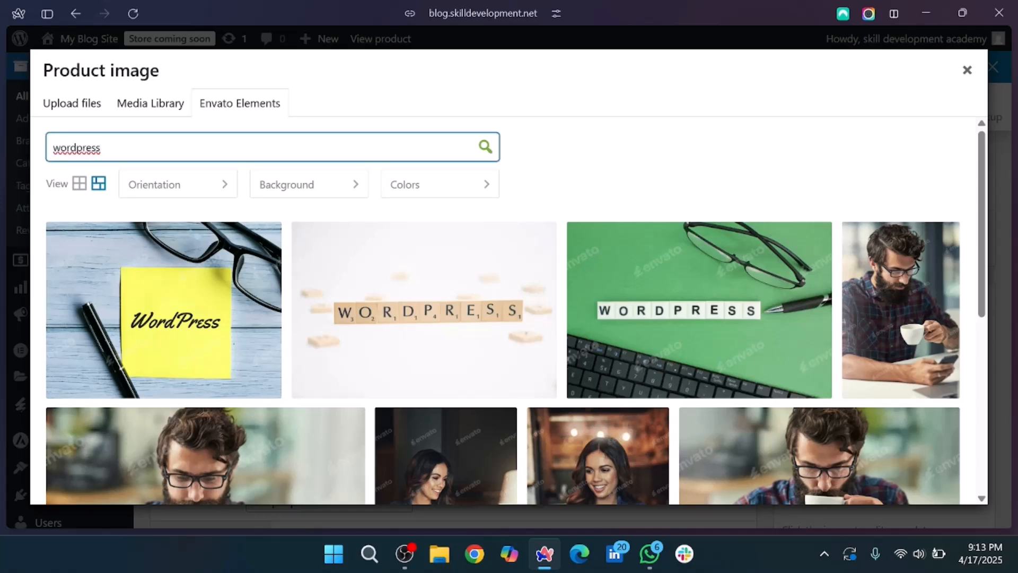
key("BackSpace")
type("ss")
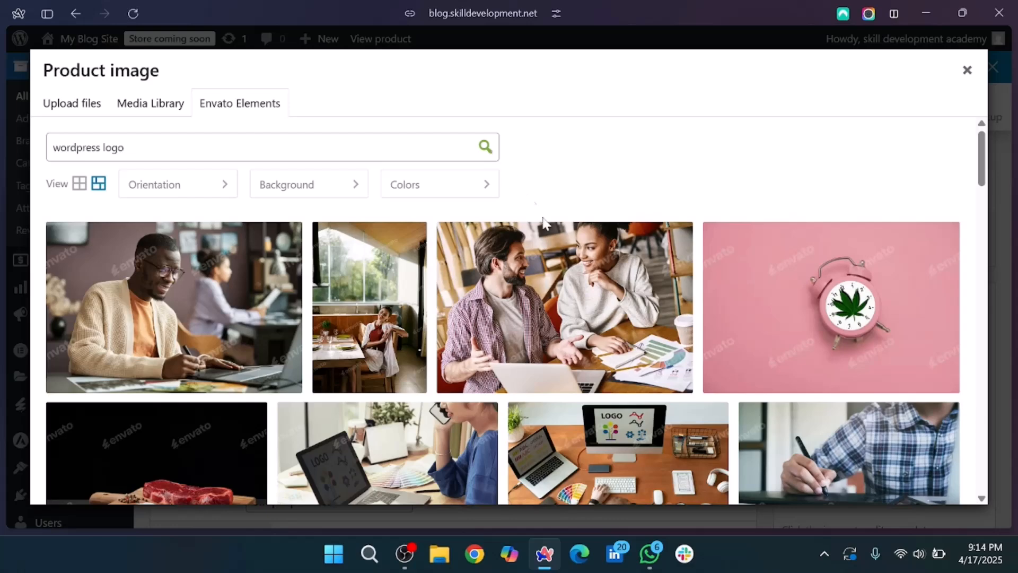
mouse_move(509, 279)
scroll(536, 289, "down", 3)
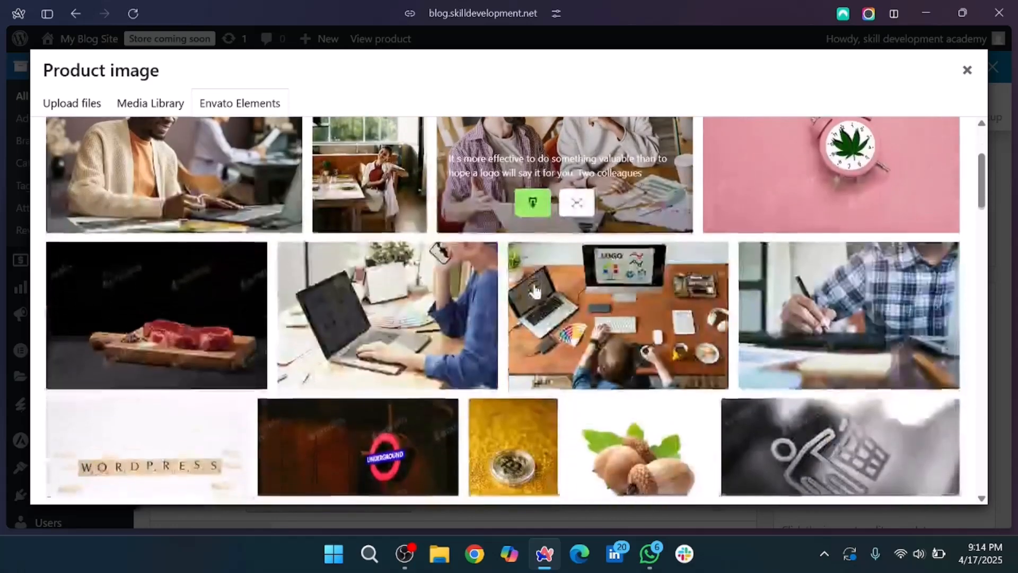
- Look through the Envato Elements image results for "wordpress logo" for a suitable product image
mouse_move(244, 444)
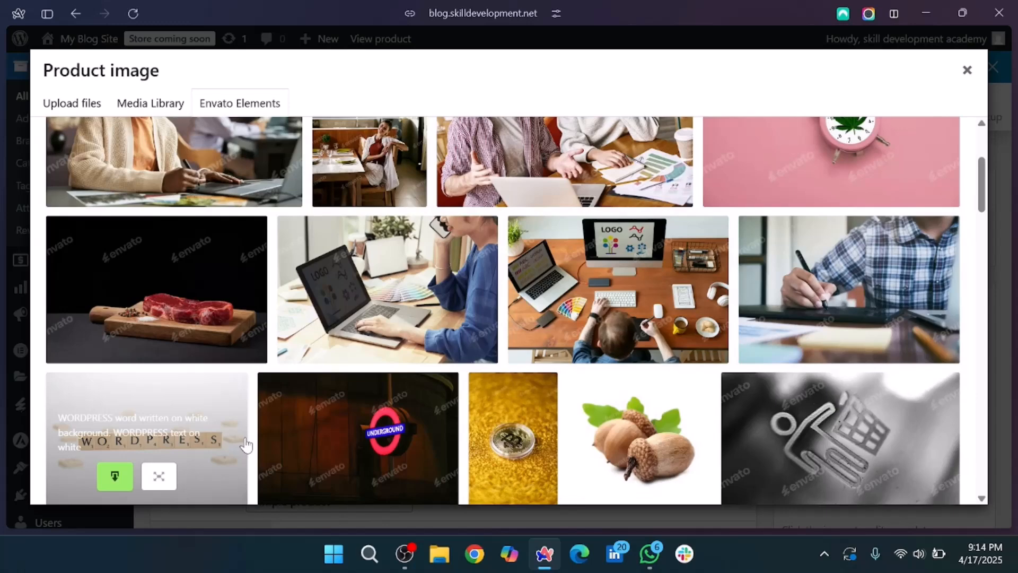
scroll(454, 345, "down", 5)
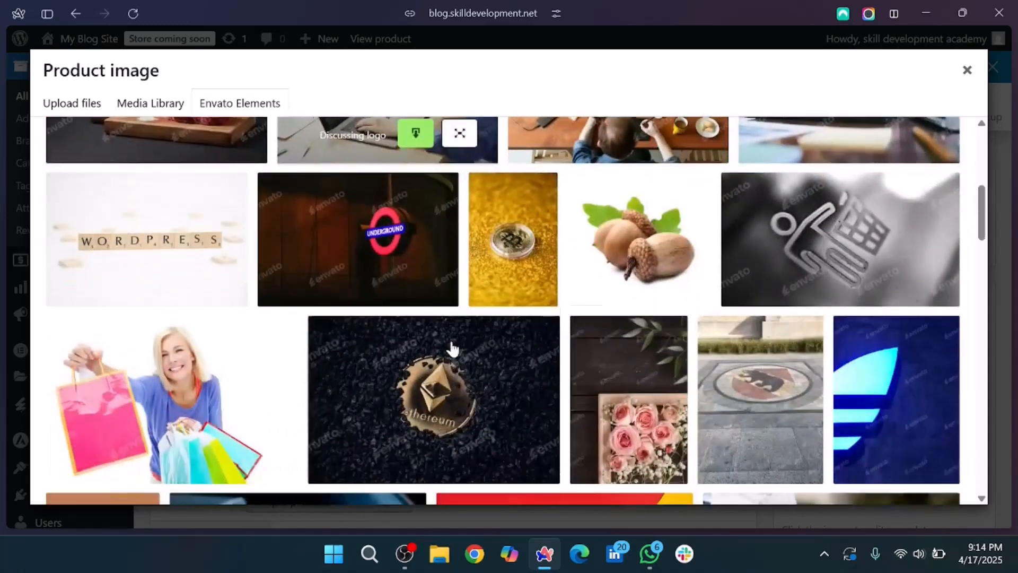
scroll(452, 348, "up", 1)
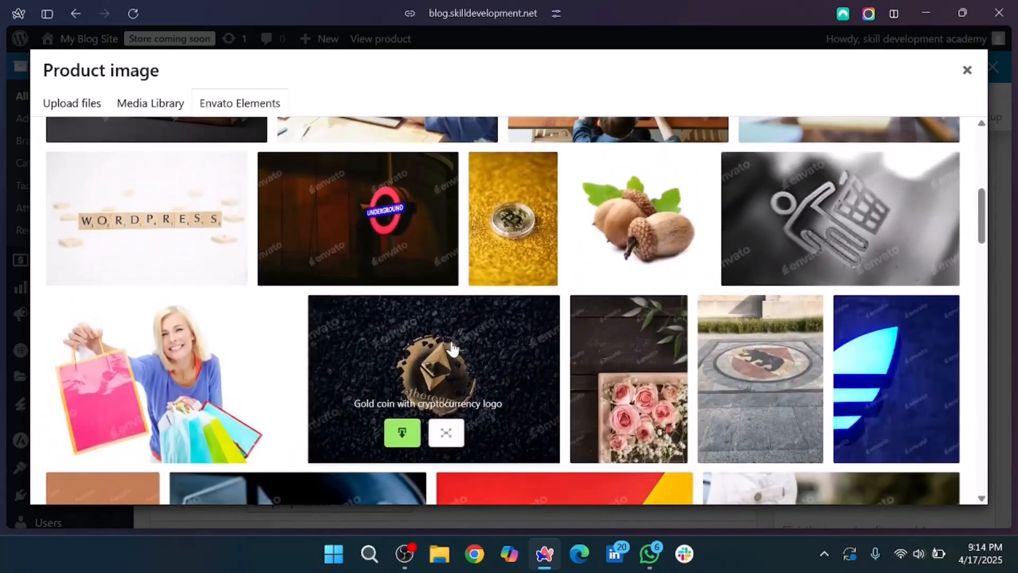
mouse_move(525, 232)
mouse_move(654, 231)
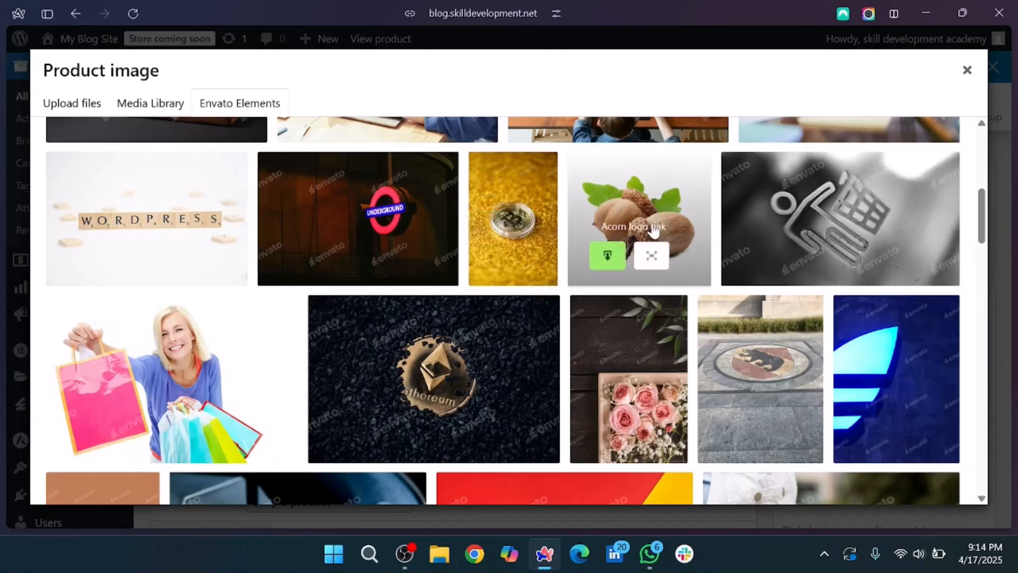
scroll(700, 187, "down", 4)
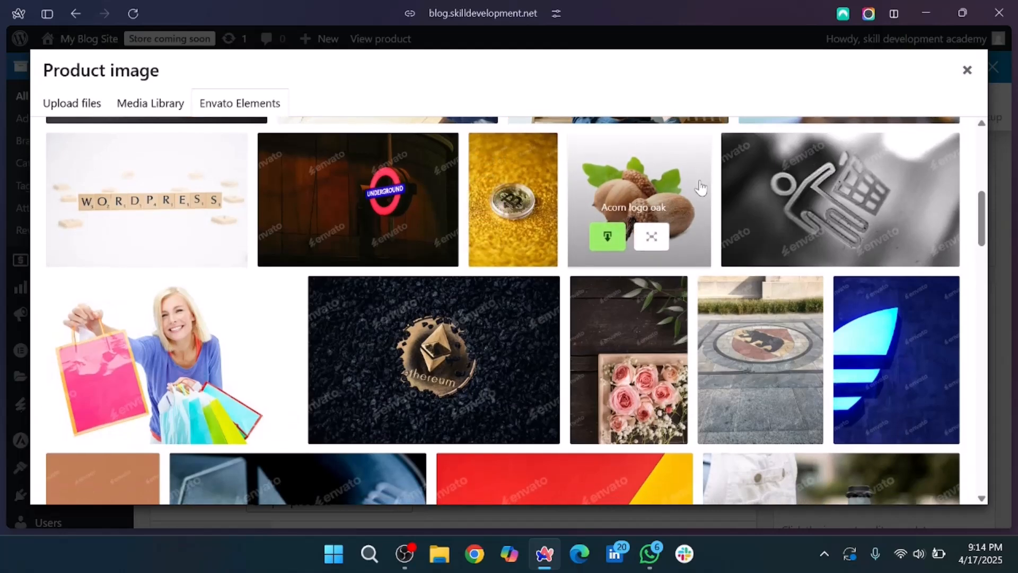
scroll(701, 188, "down", 7)
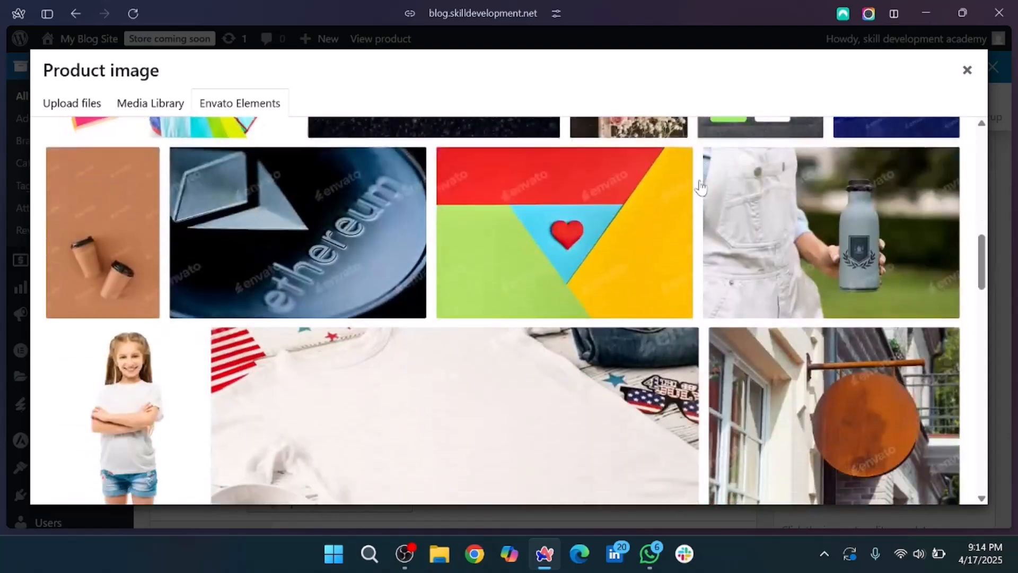
scroll(701, 187, "down", 3)
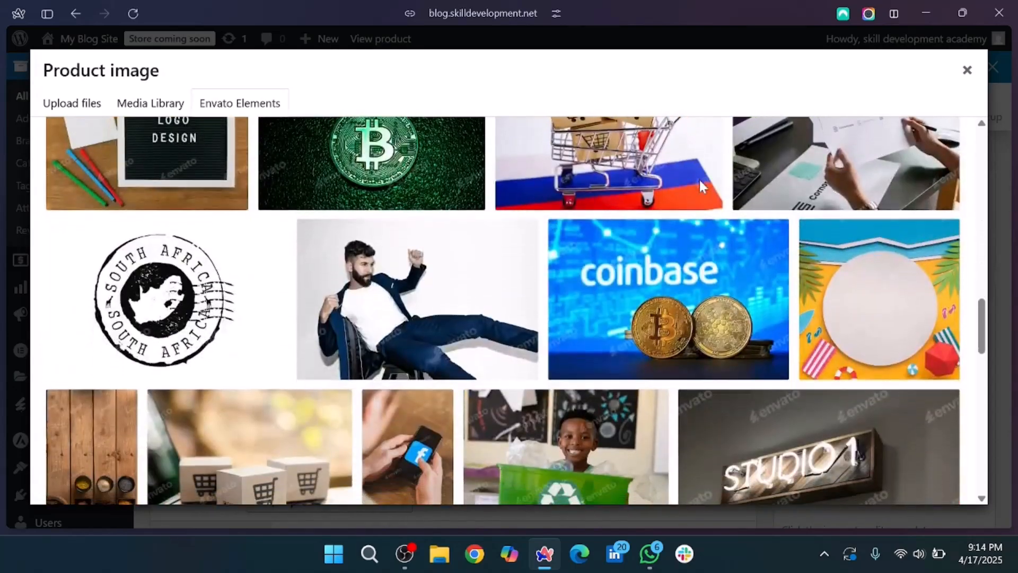
mouse_move(701, 187)
scroll(700, 188, "down", 2)
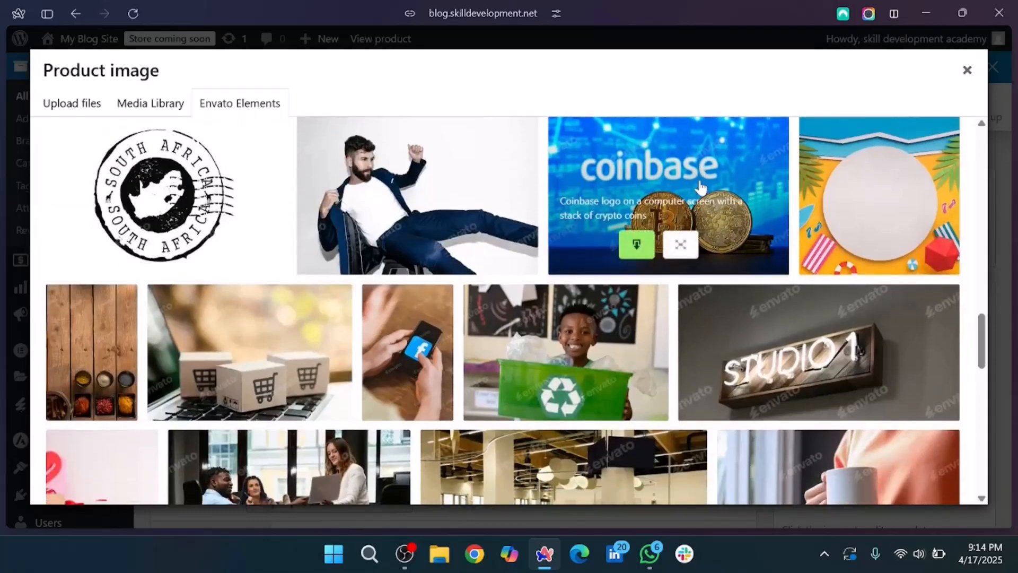
mouse_move(835, 192)
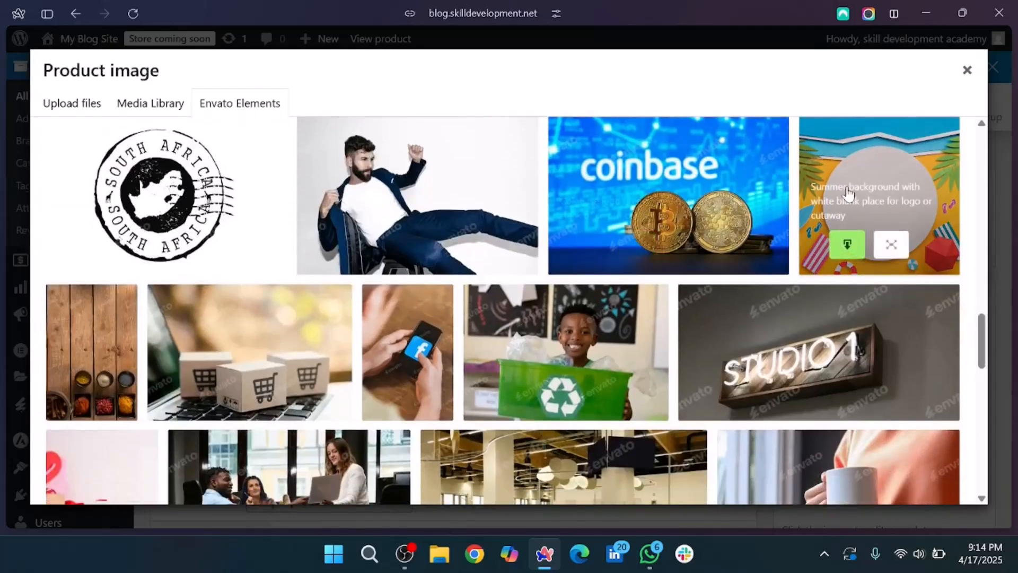
scroll(847, 195, "down", 2)
scroll(847, 194, "up", 10)
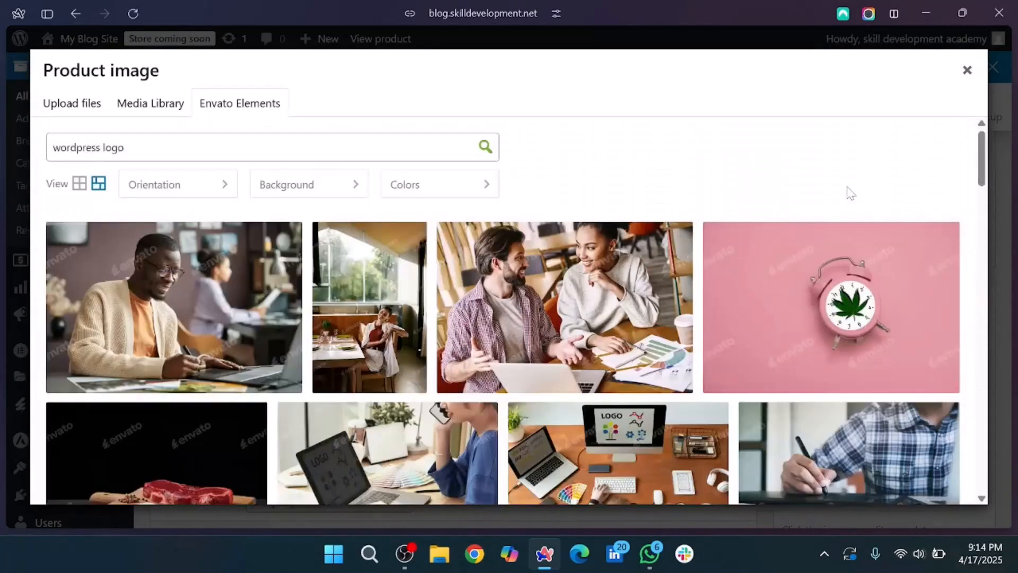
- Search Google Images for "wordpress" in a new tab and preview the round blue WordPress logo from Webermelon
mouse_move(2, 281)
left_click(65, 175)
type("wordpress")
key("BackSpace")
key("Return")
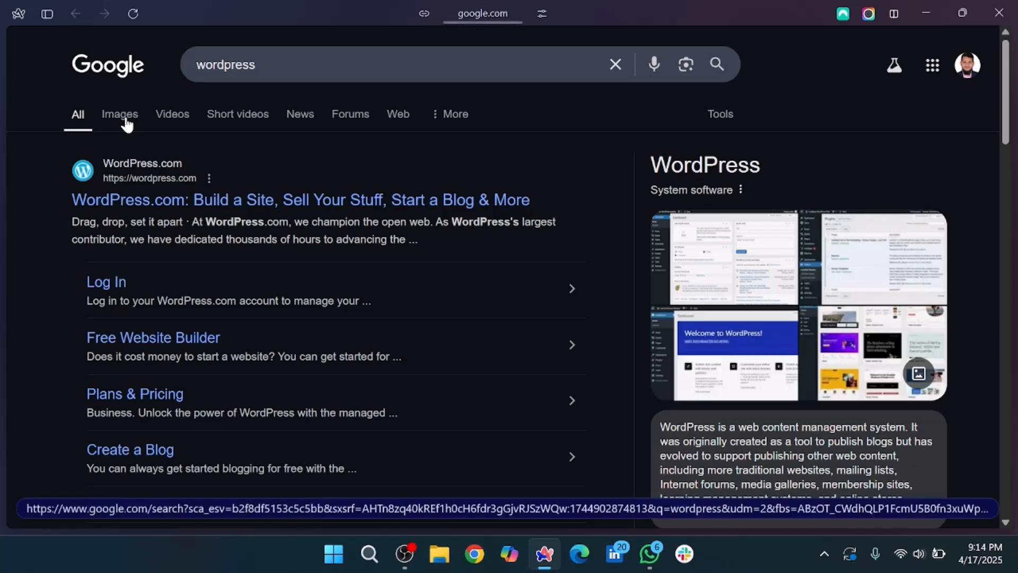
left_click(126, 125)
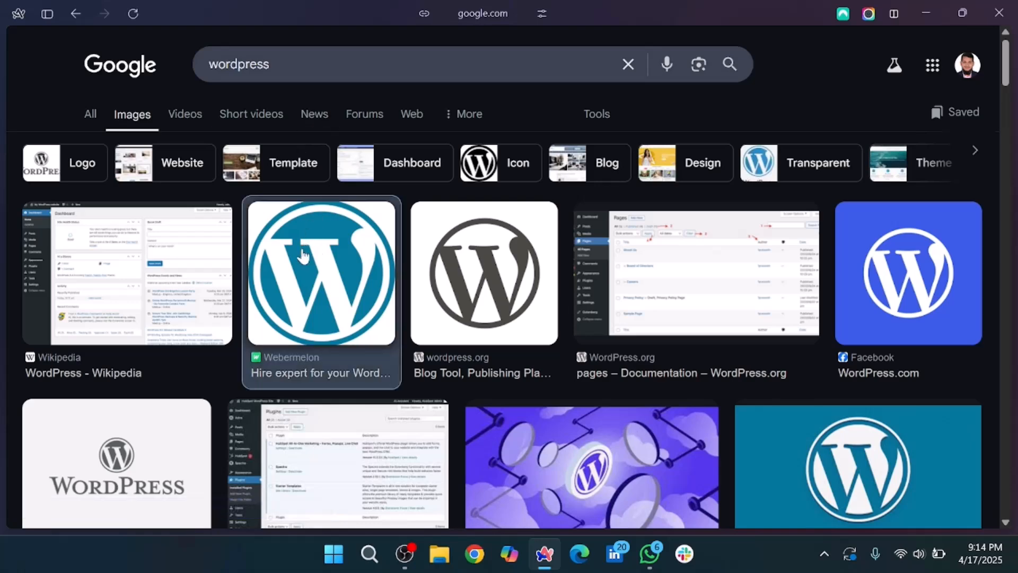
left_click(310, 229)
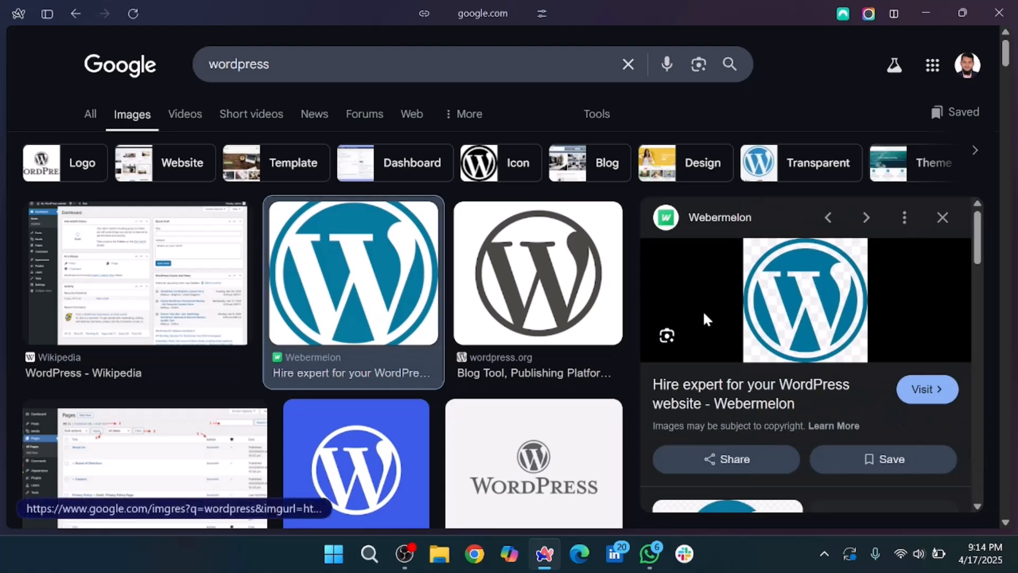
- Open the previewed WordPress logo at full size in its own tab and save it as wordpress.png in Downloads
right_click(789, 352)
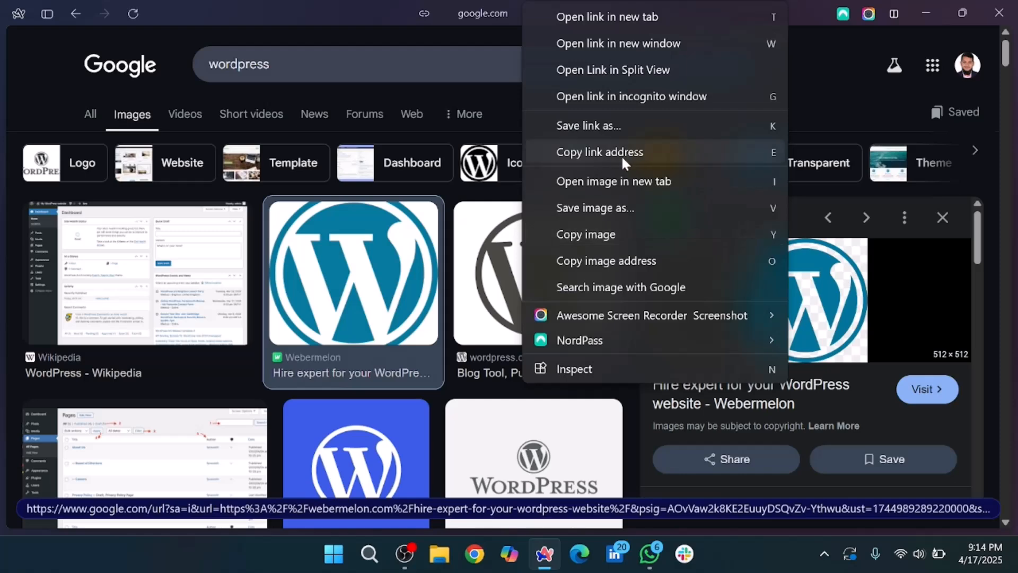
left_click(614, 181)
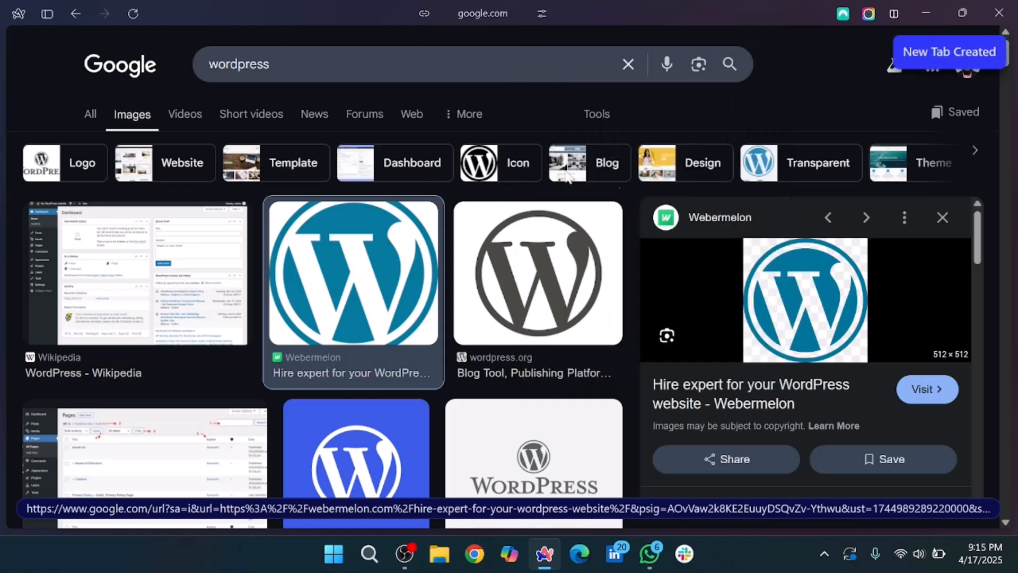
mouse_move(1, 362)
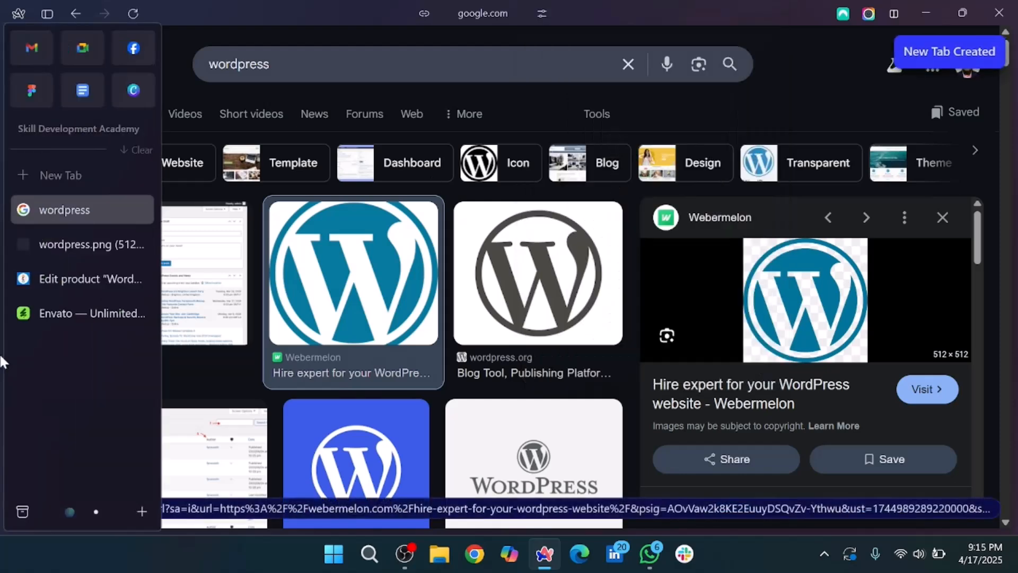
left_click(82, 240)
right_click(439, 223)
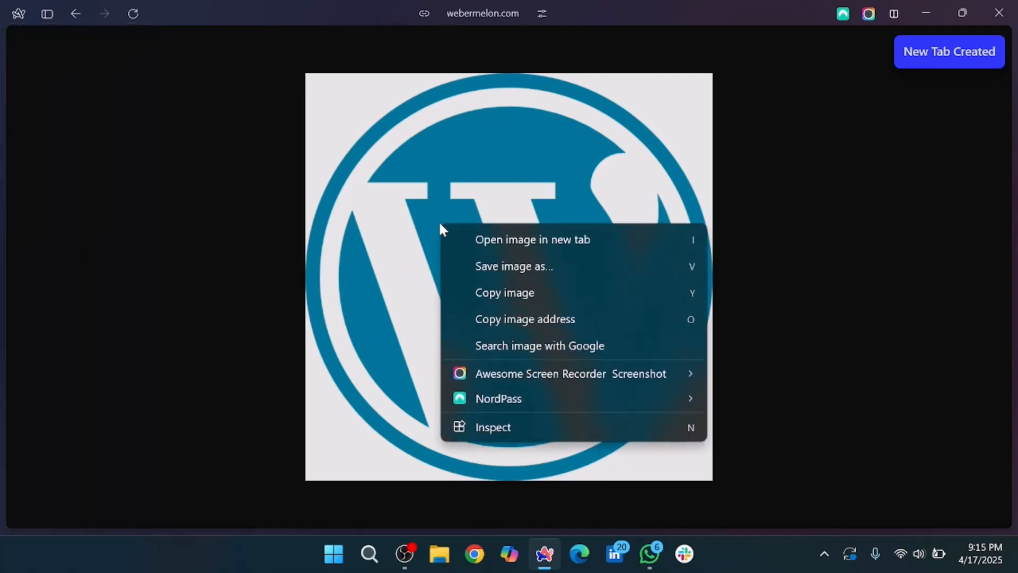
left_click(495, 271)
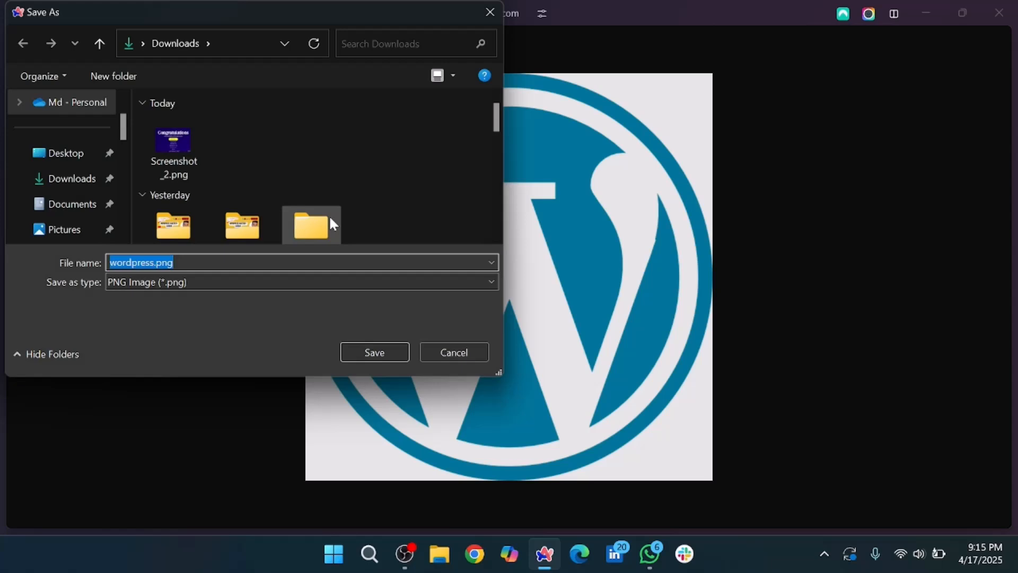
left_click(364, 356)
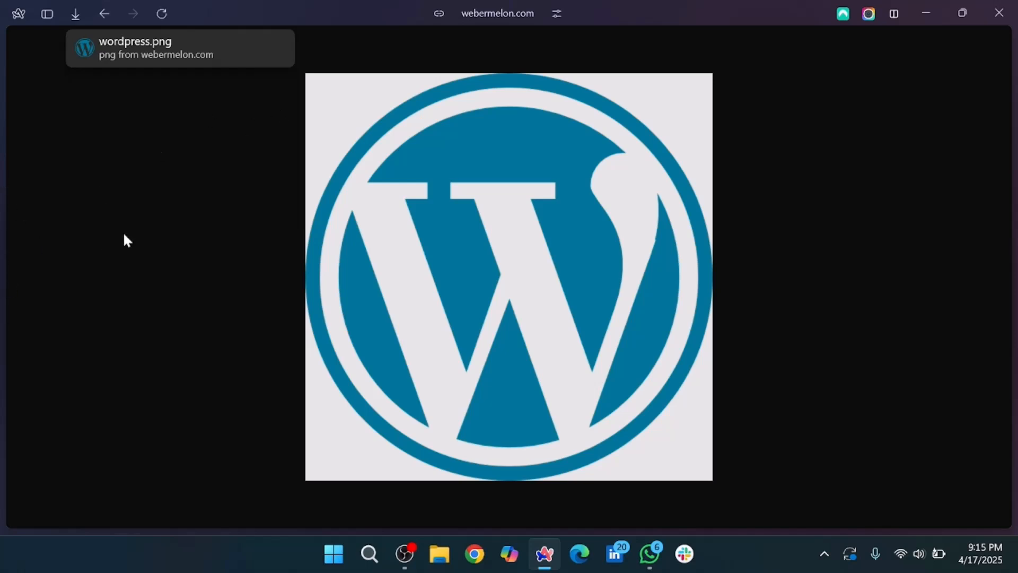
- Close the logo image and Google search tabs to return to the product editing page
mouse_move(8, 281)
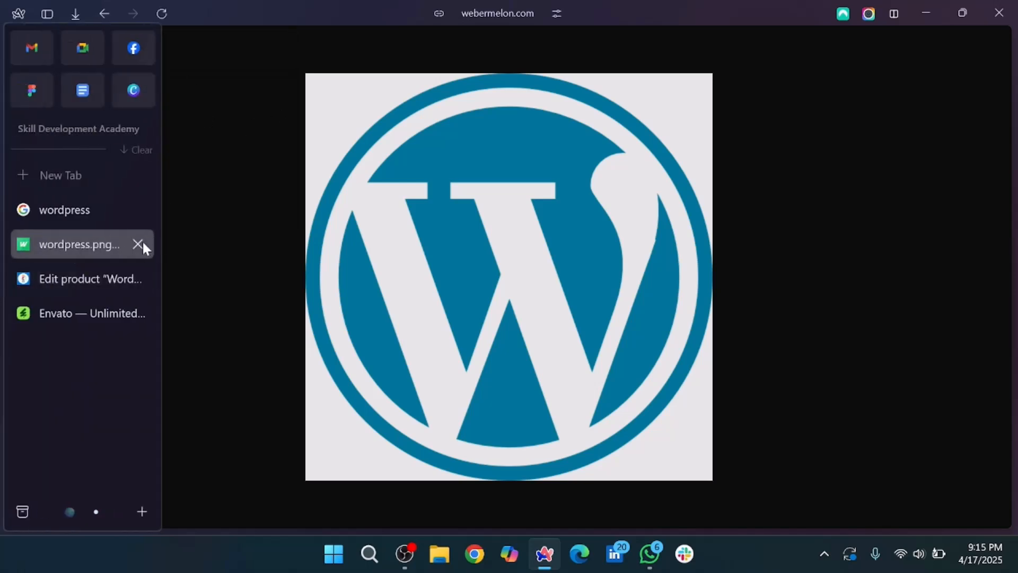
left_click(138, 243)
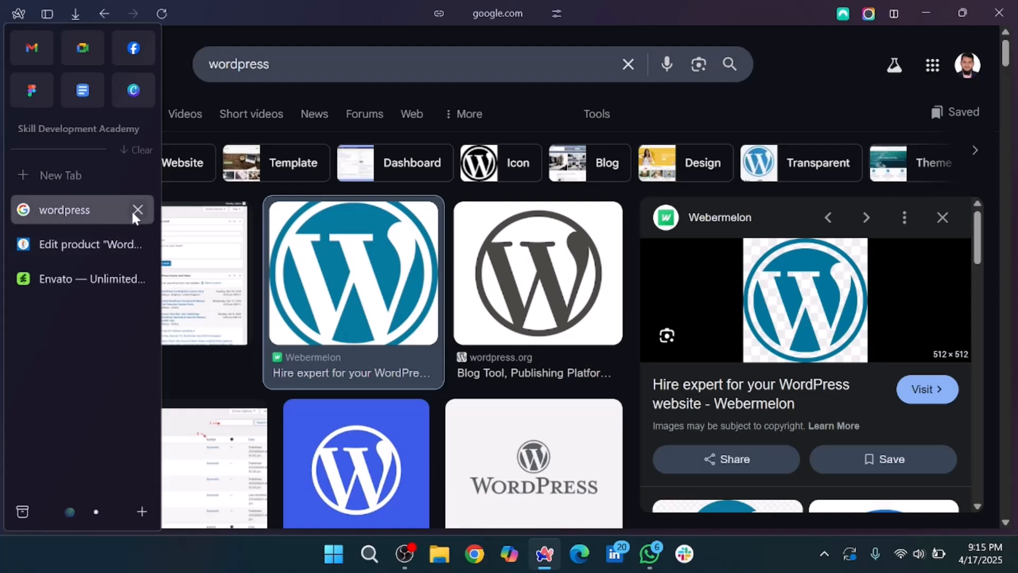
left_click(137, 210)
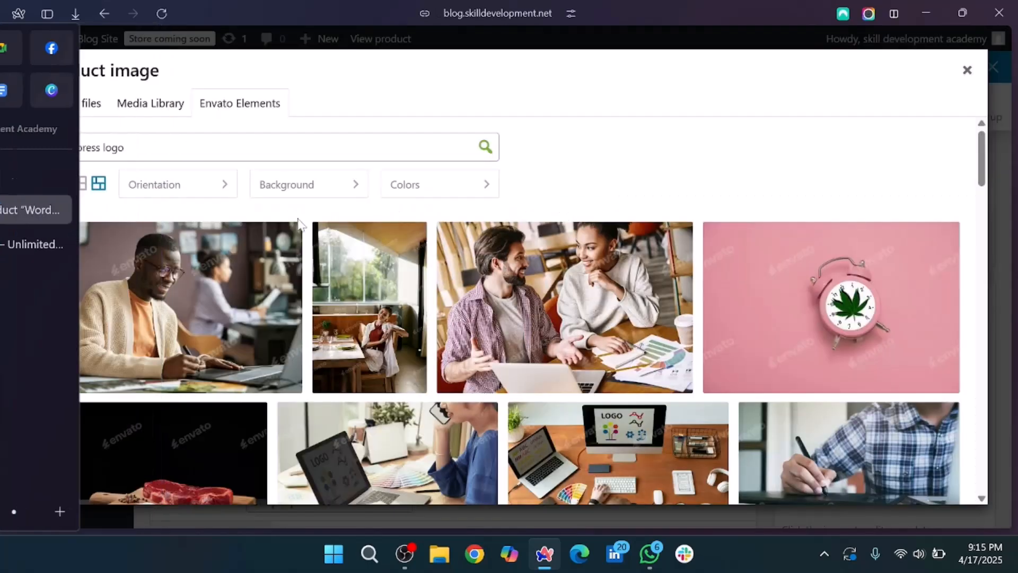
- Upload wordpress.png as the product image and update the product
left_click(59, 104)
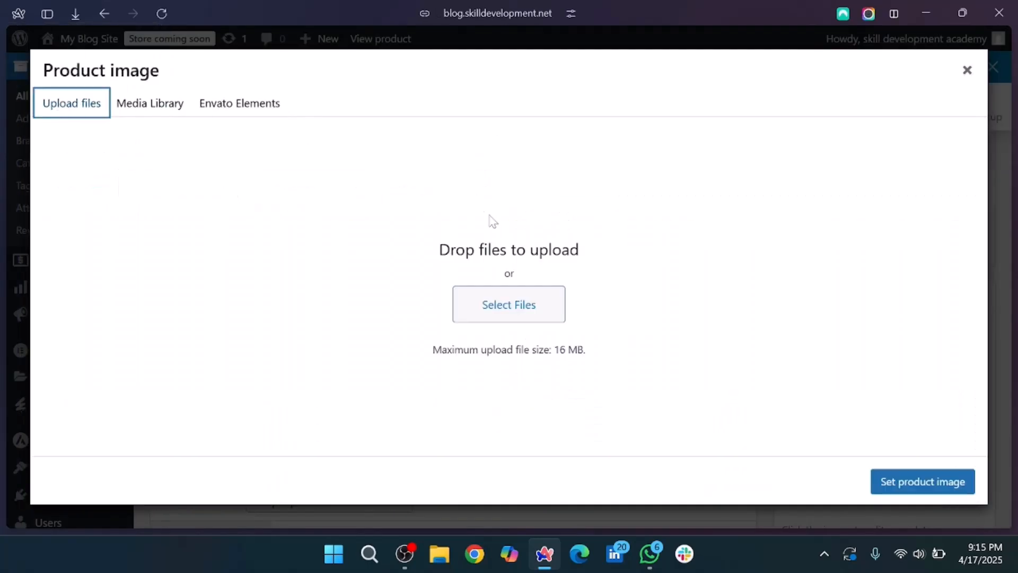
left_click(510, 313)
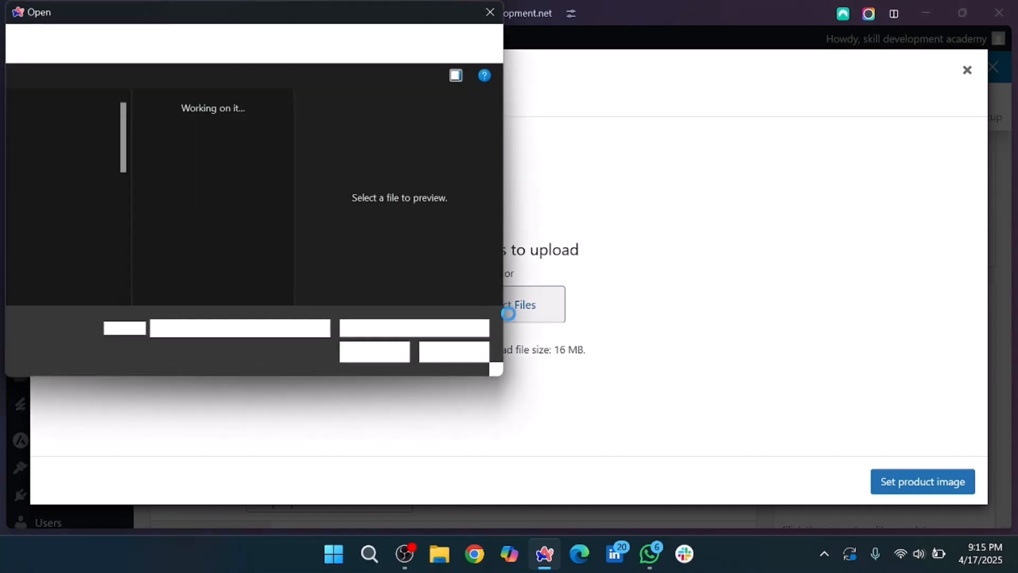
double_click(184, 134)
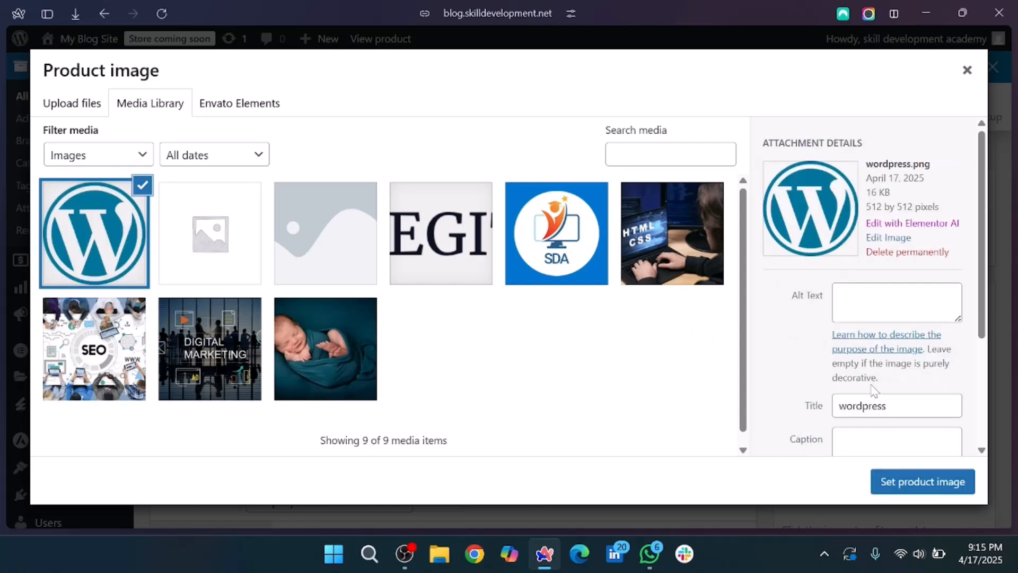
left_click(948, 479)
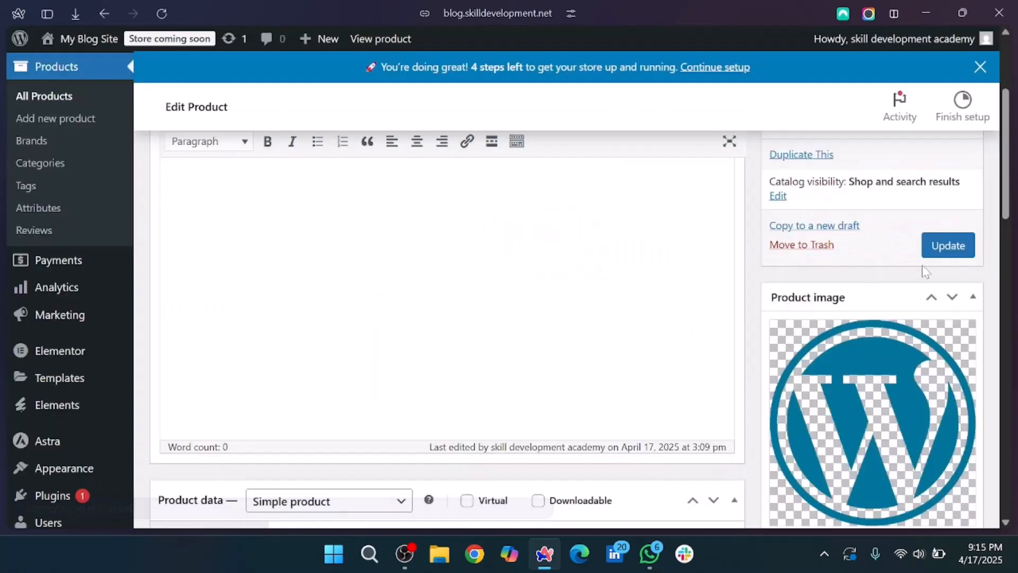
left_click(945, 250)
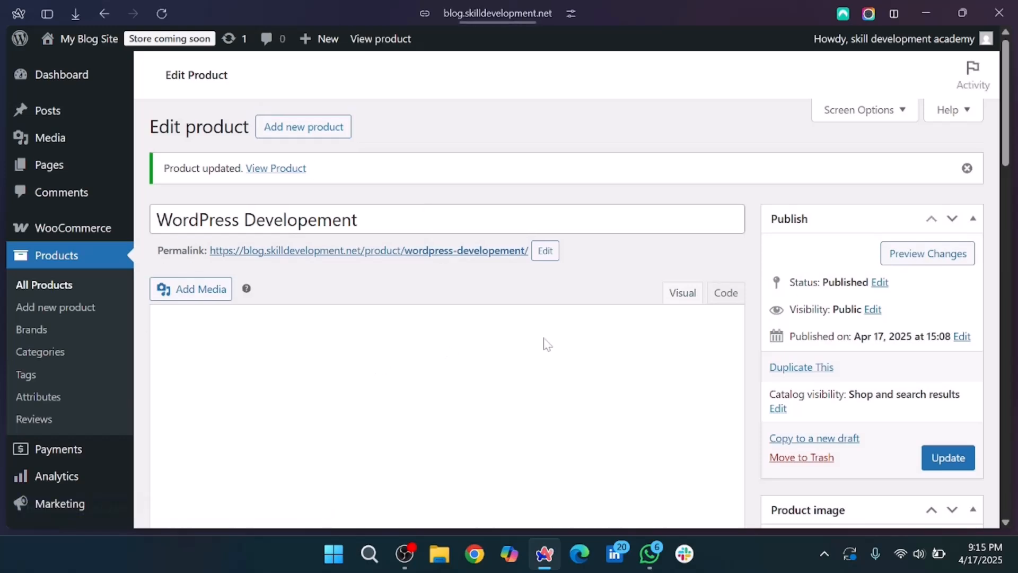
- Go to the list of all products and duplicate the WordPress Developement product
scroll(552, 332, "down", 1)
scroll(551, 332, "down", 2)
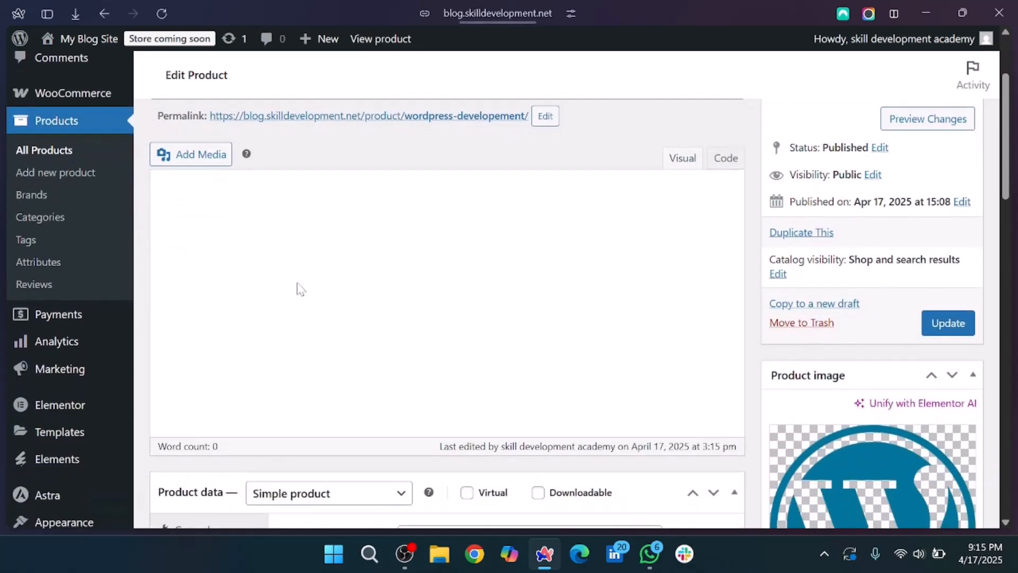
scroll(97, 344, "down", 1)
mouse_move(68, 423)
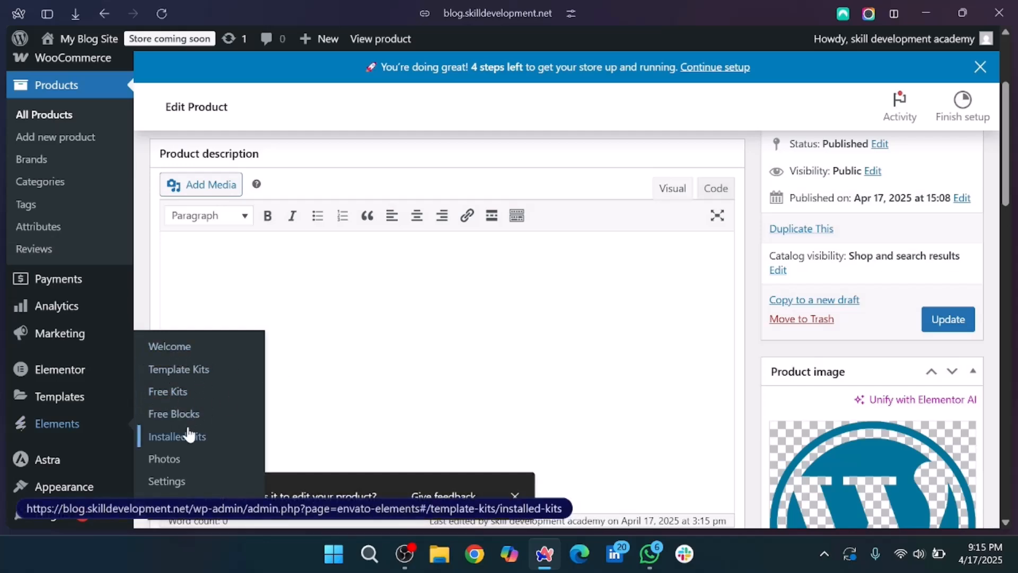
scroll(388, 291, "up", 3)
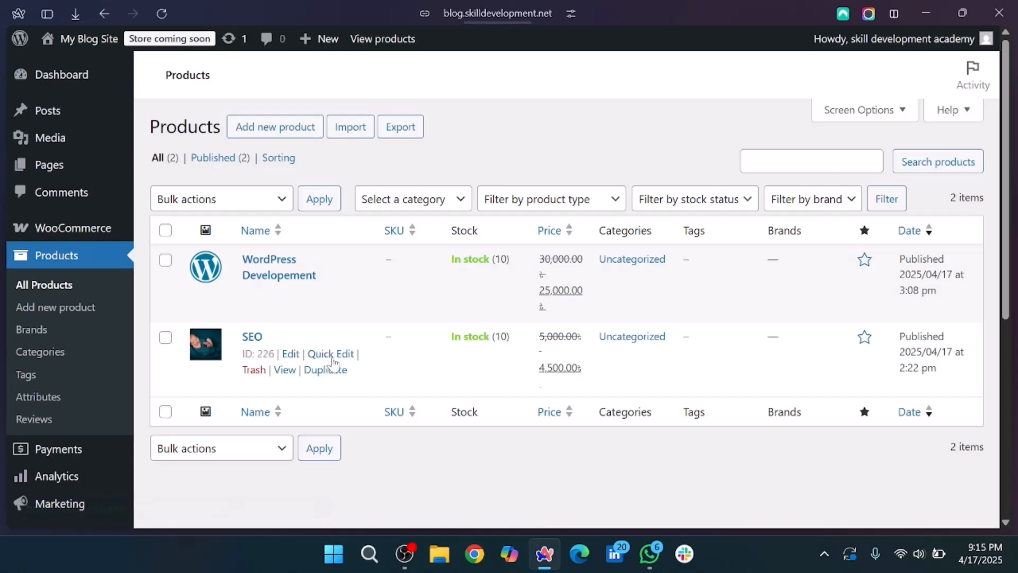
left_click(330, 311)
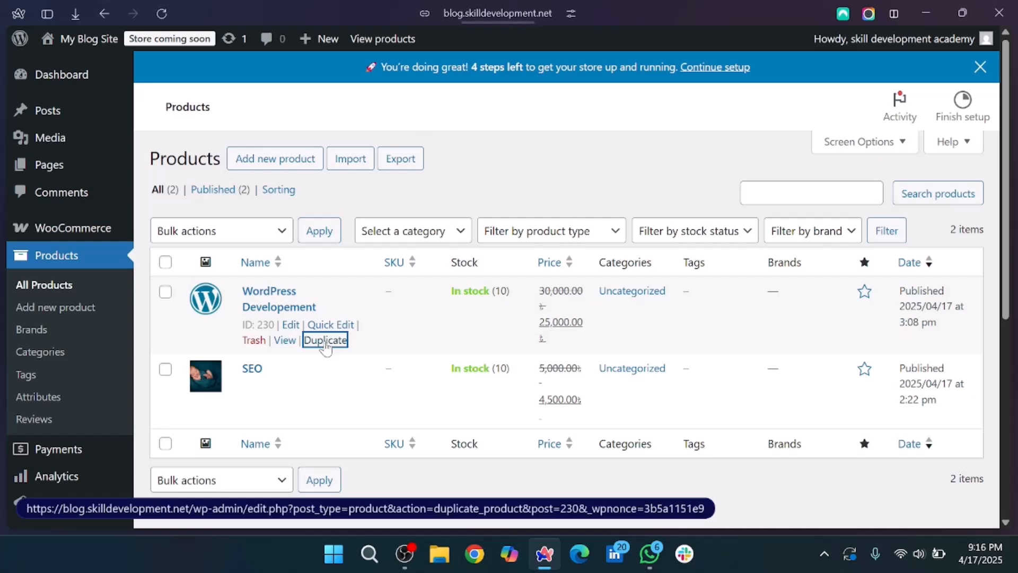
left_click(325, 342)
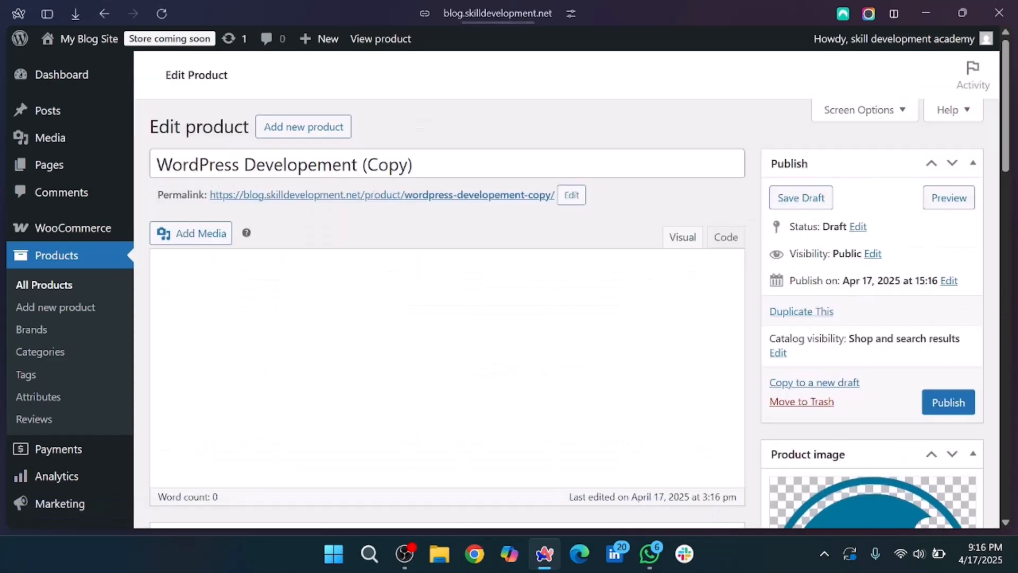
- Rename the duplicated WordPress Developement product to UI/UX Design
left_click_drag(363, 164, 413, 164)
key("BackSpace")
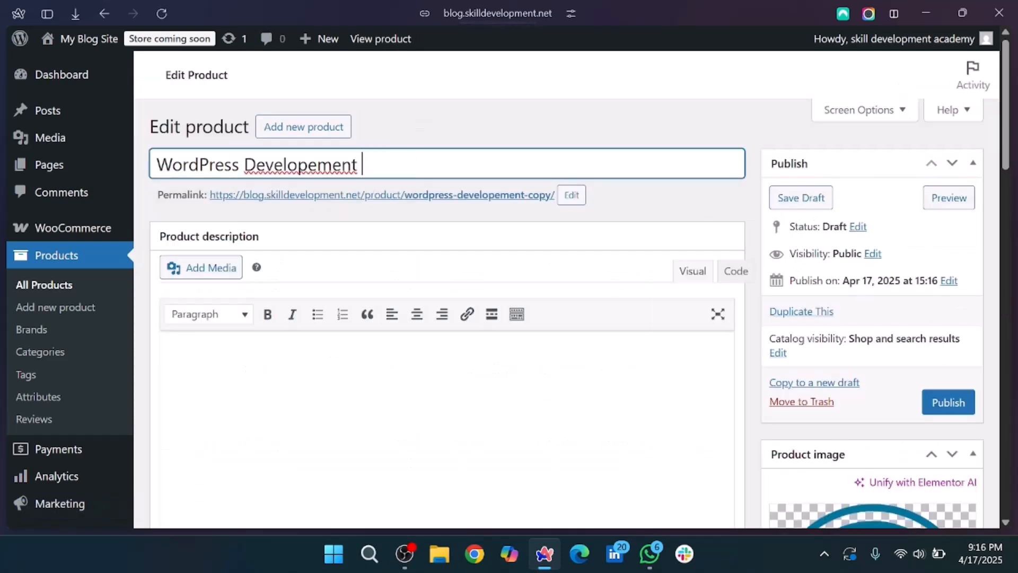
key("BackSpace")
key("BackSpace")
key("BackSpace")
key("BackSpace")
key("BackSpace")
key("BackSpace")
key("BackSpace")
key("BackSpace")
key("BackSpace")
key("BackSpace")
key("BackSpace")
key("BackSpace")
key("BackSpace")
key("BackSpace")
key("BackSpace")
key("BackSpace")
key("BackSpace")
key("BackSpace")
key("BackSpace")
key("BackSpace")
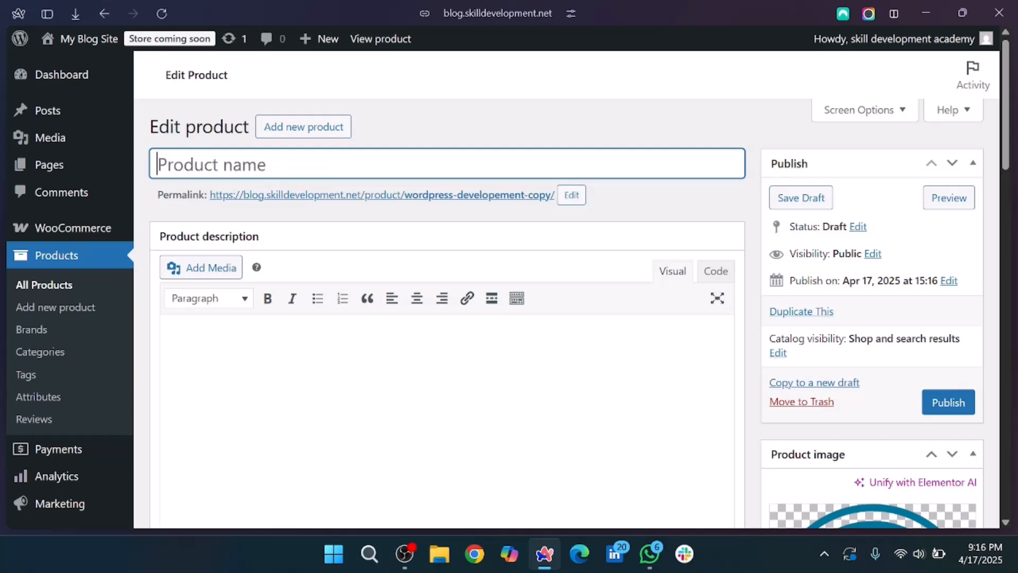
type("WE")
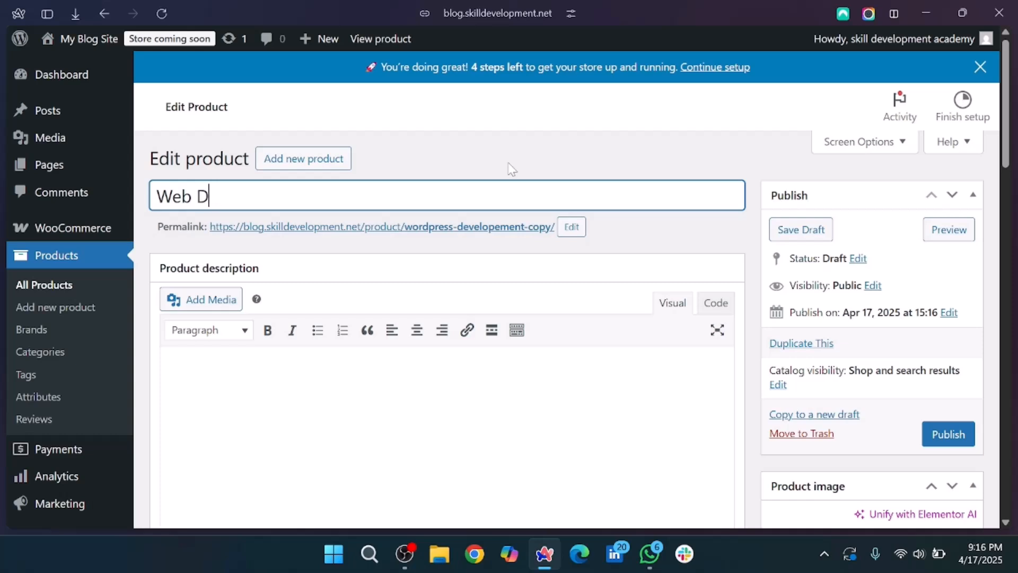
key("BackSpace")
key("BackSpace")
key("BackSpace")
type("UI/")
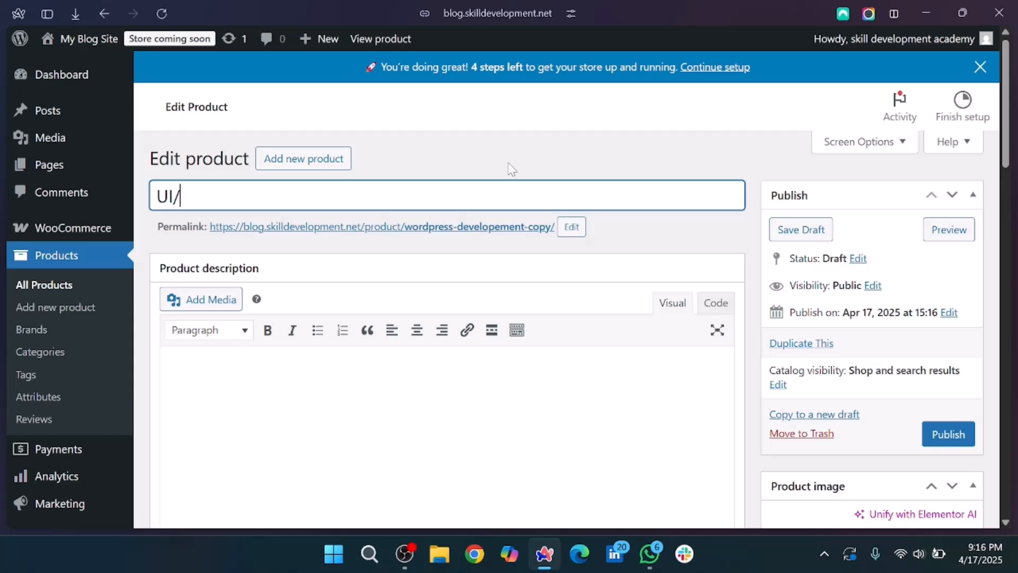
type("UX Design")
- Set the product's regular price to 20000 and its sale price to 18000
scroll(900, 352, "down", 3)
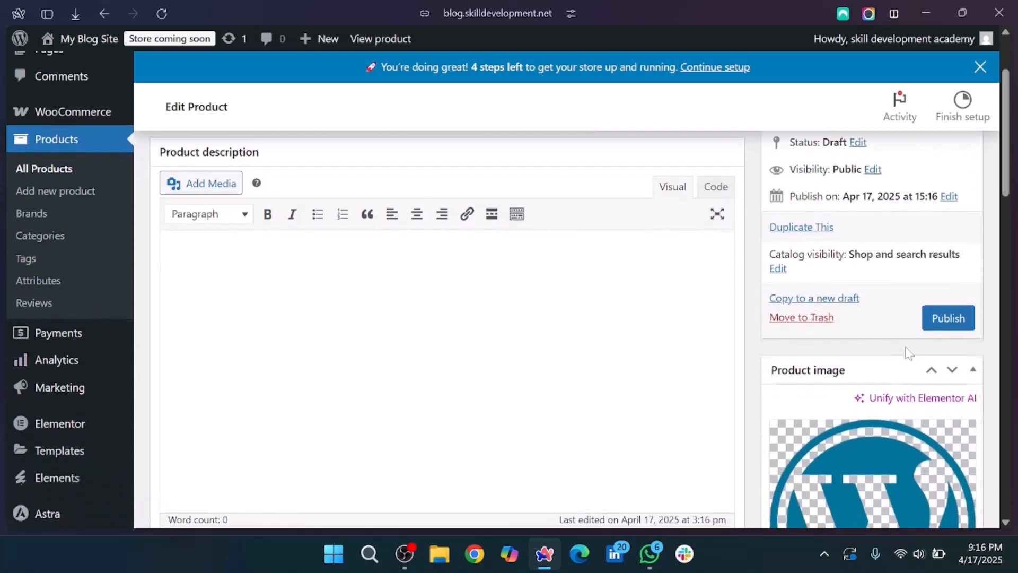
scroll(568, 339, "down", 5)
scroll(568, 338, "up", 3)
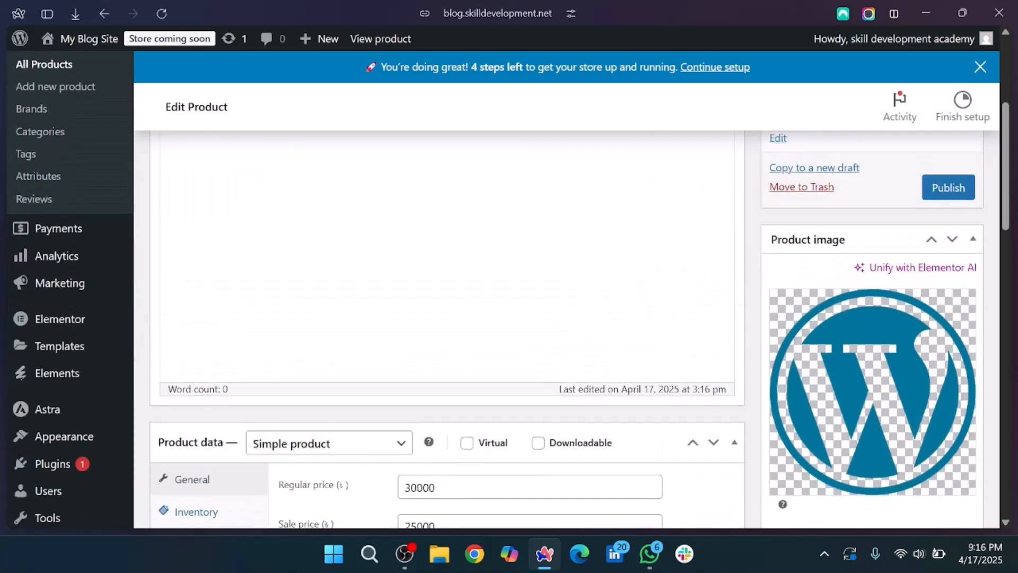
scroll(508, 293, "down", 2)
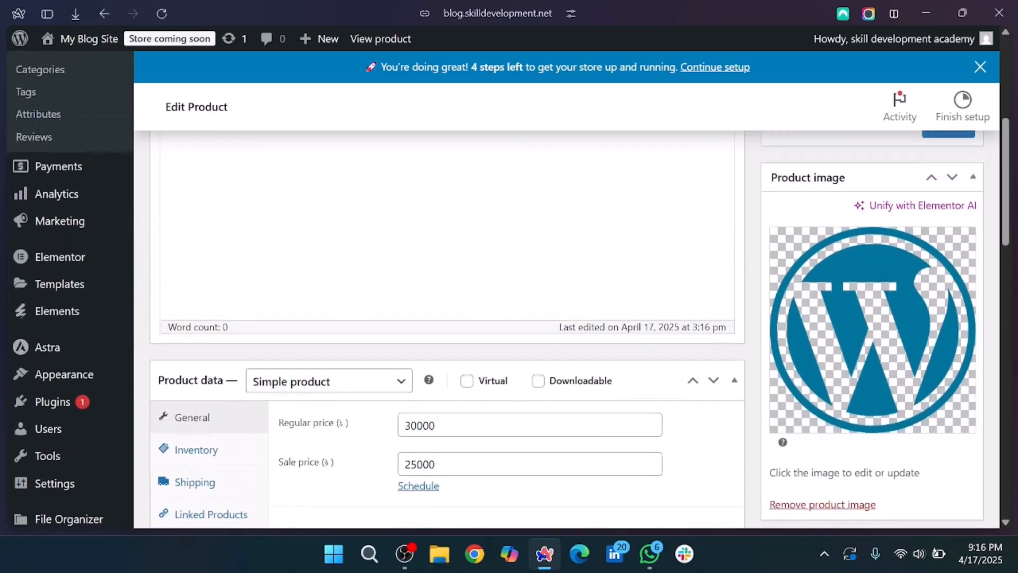
left_click_drag(436, 417, 387, 424)
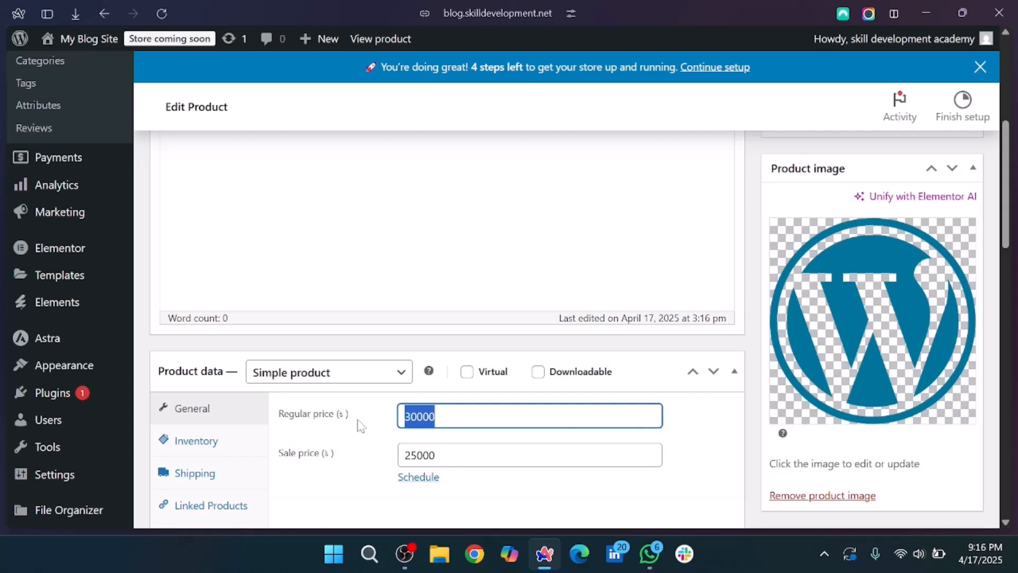
type("20")
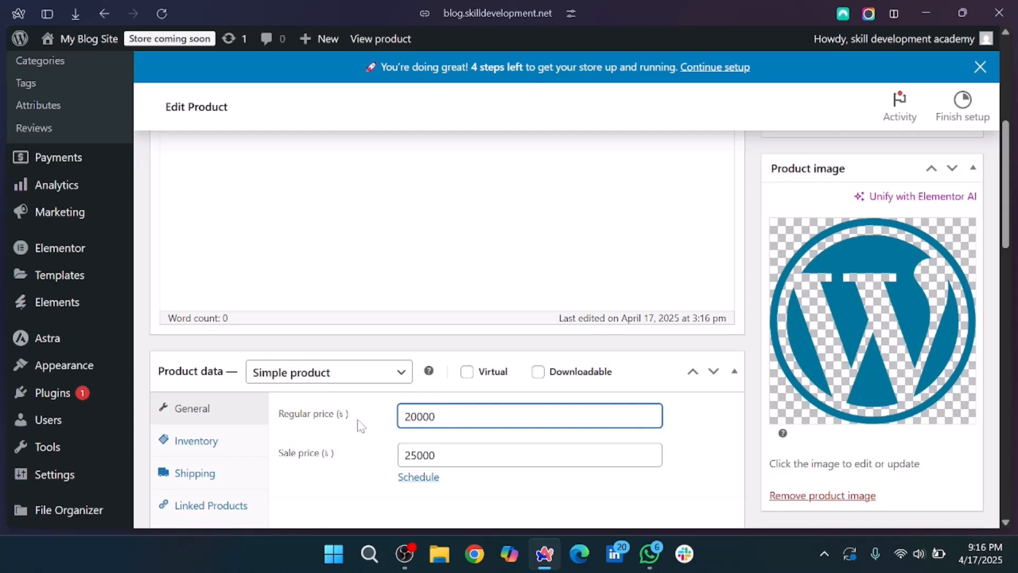
left_click_drag(436, 455, 334, 452)
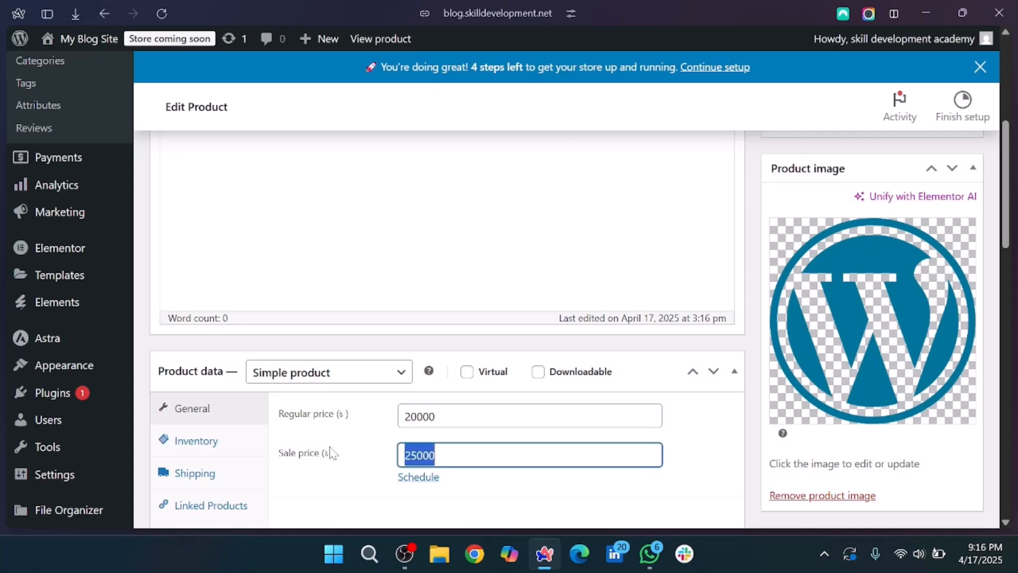
type("18")
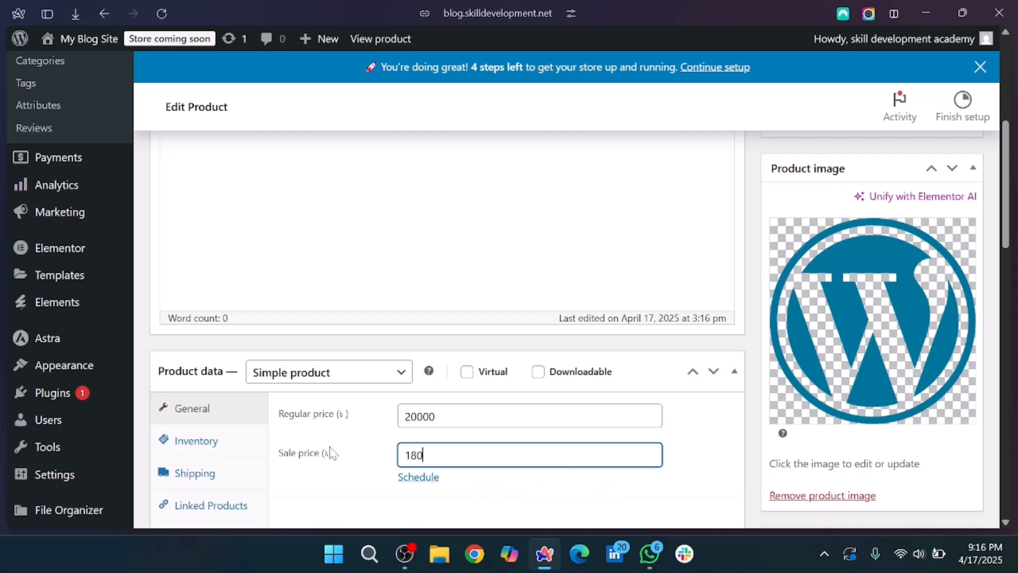
- Publish the UI/UX Design product
scroll(538, 416, "down", 8)
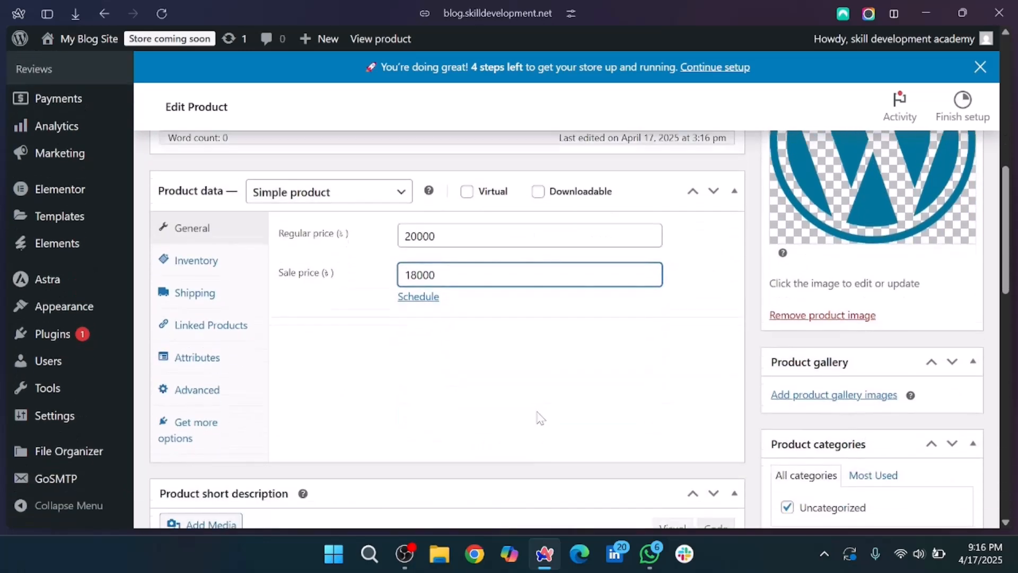
scroll(939, 359, "down", 7)
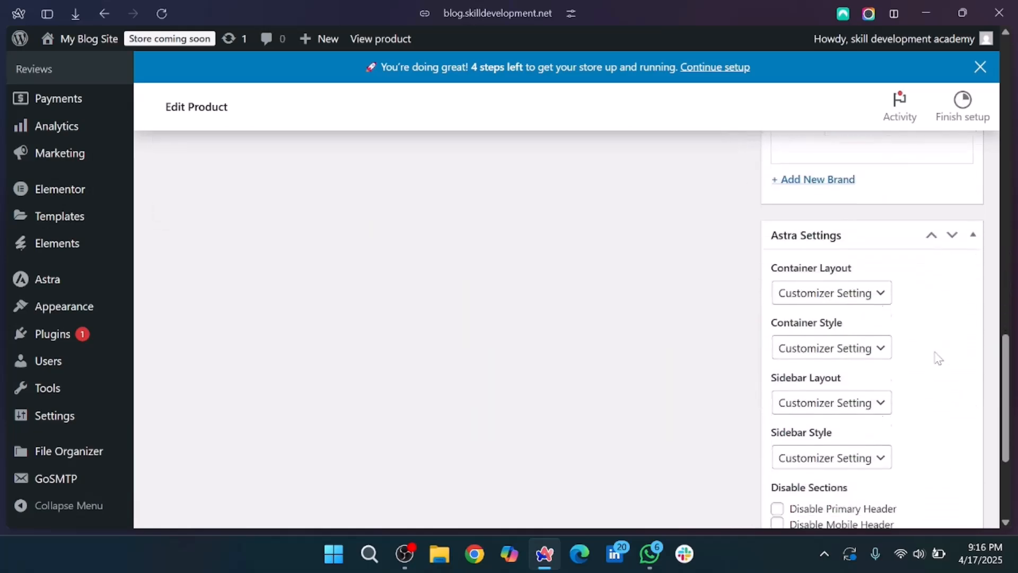
scroll(939, 358, "up", 17)
scroll(938, 357, "down", 1)
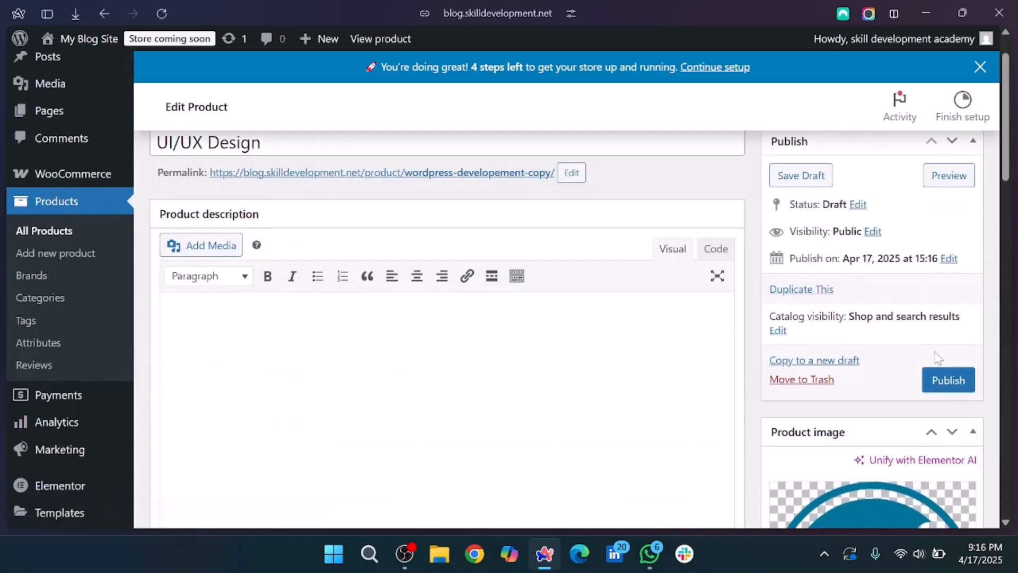
left_click(961, 383)
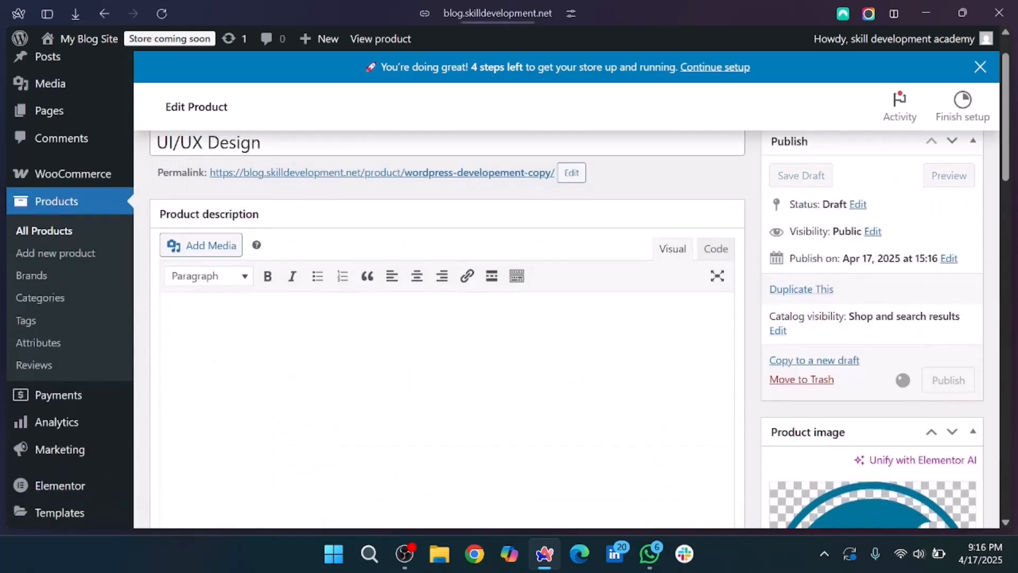
scroll(596, 437, "down", 14)
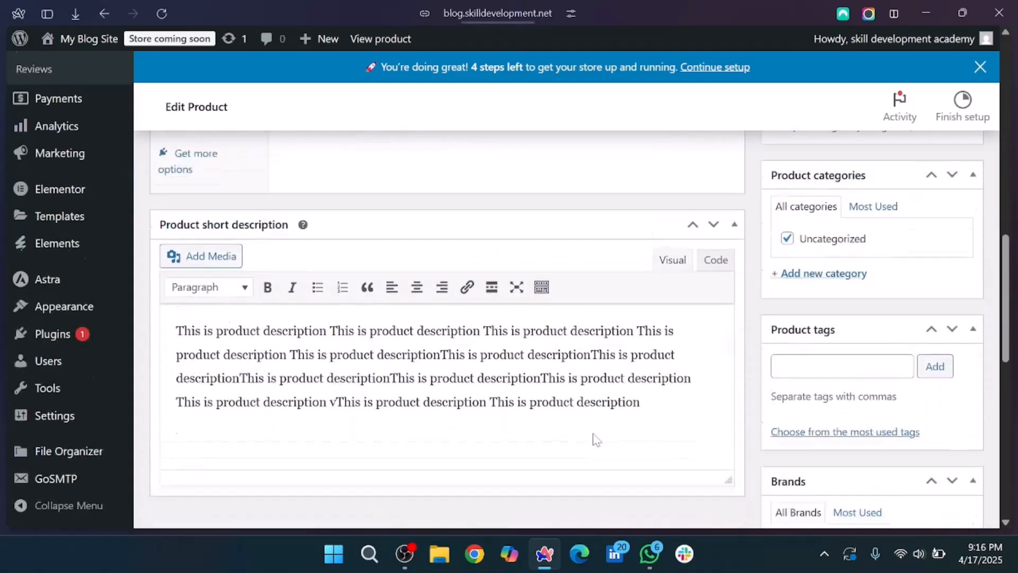
scroll(595, 440, "up", 5)
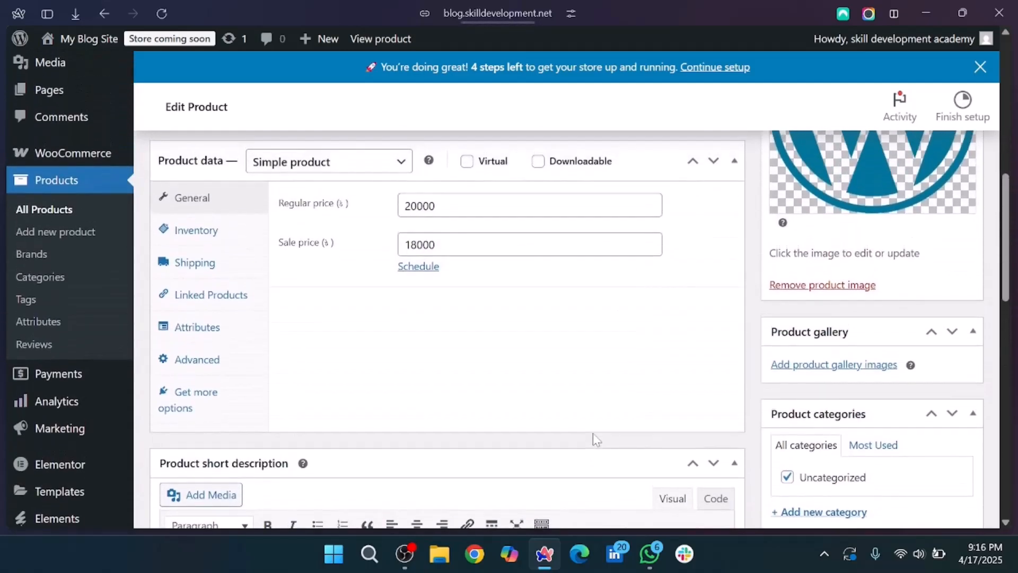
scroll(593, 434, "up", 5)
scroll(593, 434, "down", 7)
scroll(878, 211, "down", 3)
scroll(878, 211, "up", 3)
scroll(879, 211, "up", 8)
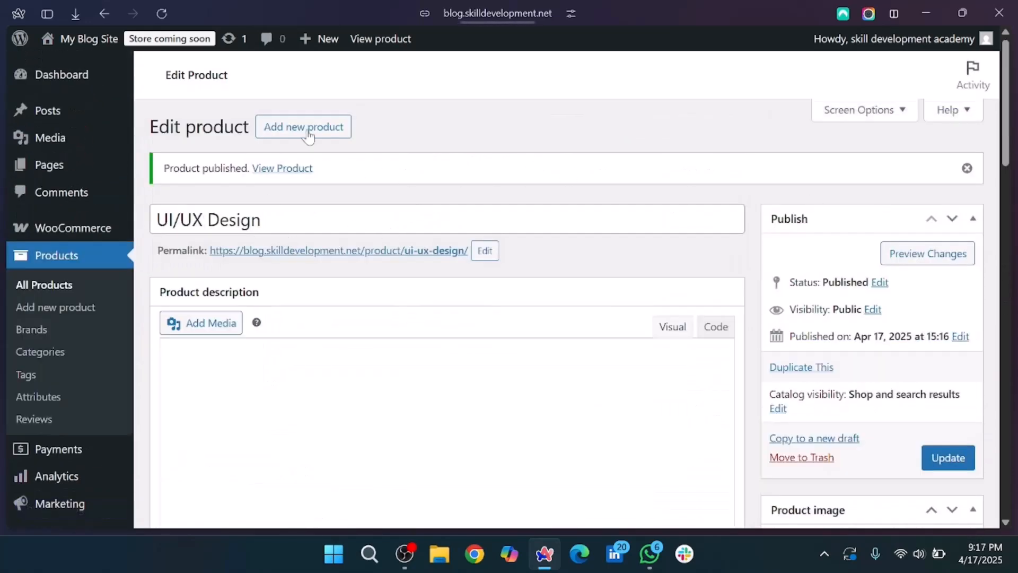
- Search Google for uiux in a new browser tab and show the image results
mouse_move(5, 461)
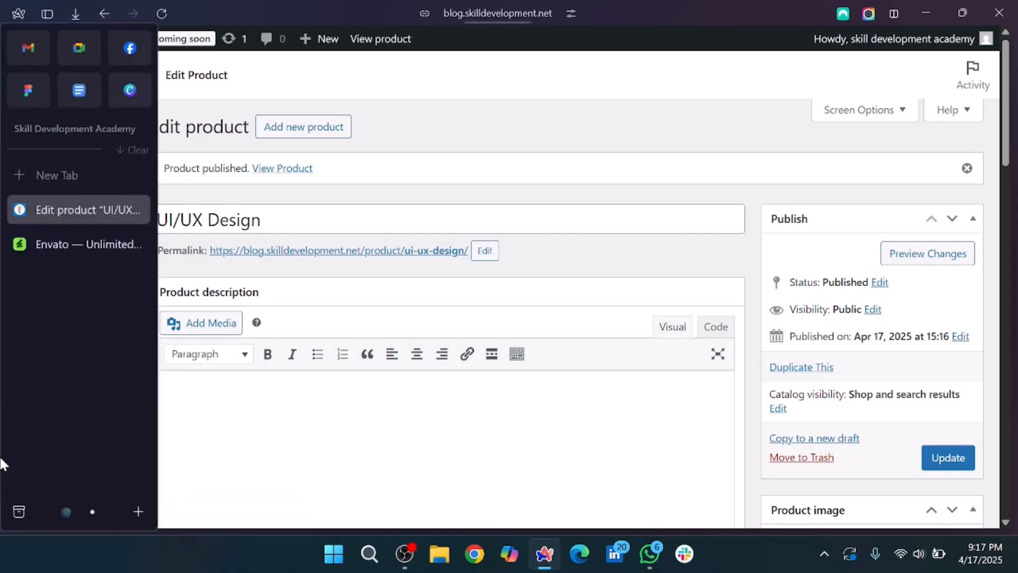
left_click(83, 174)
type("uiux")
key("Return")
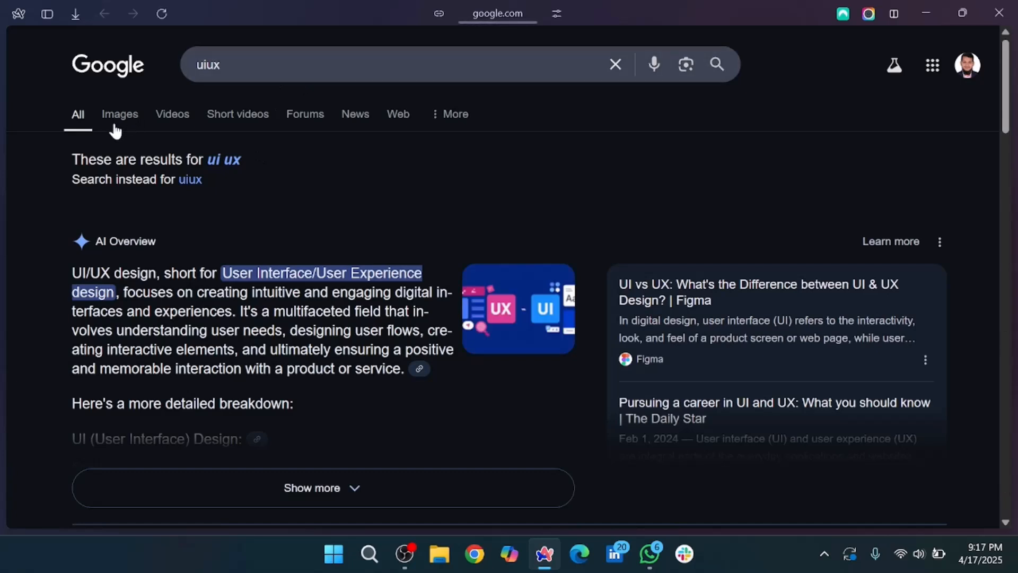
left_click(126, 123)
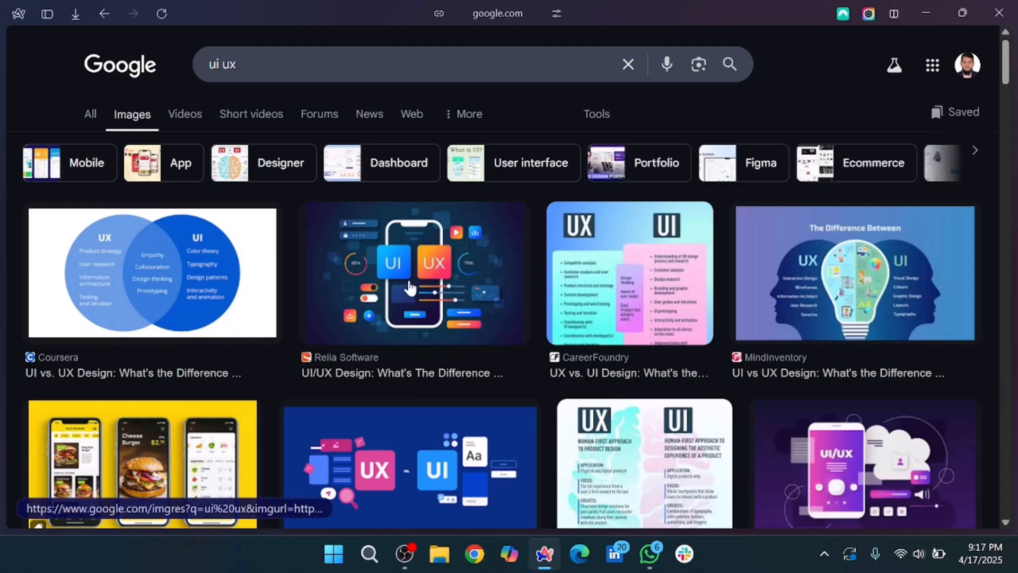
- Browse the image results and preview the LEADS Corporation UI/UX illustration of a man holding out both hands
scroll(410, 288, "down", 1)
scroll(410, 288, "down", 1)
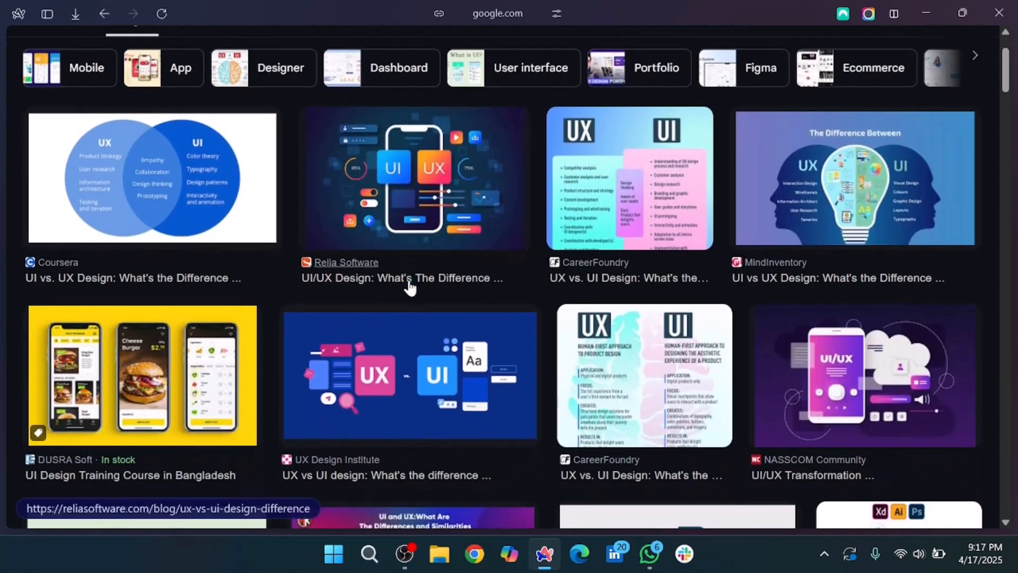
scroll(468, 256, "down", 5)
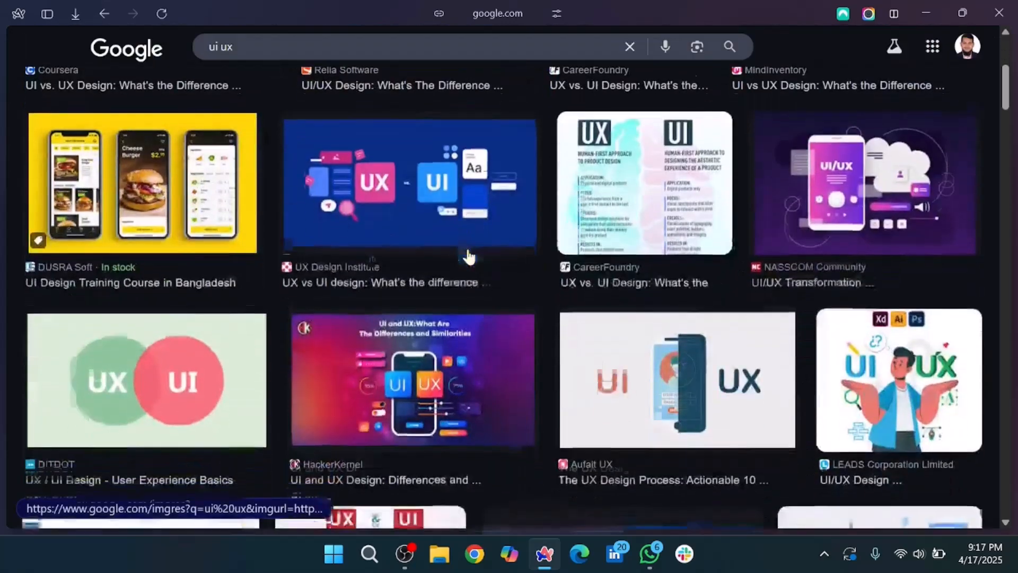
left_click(106, 374)
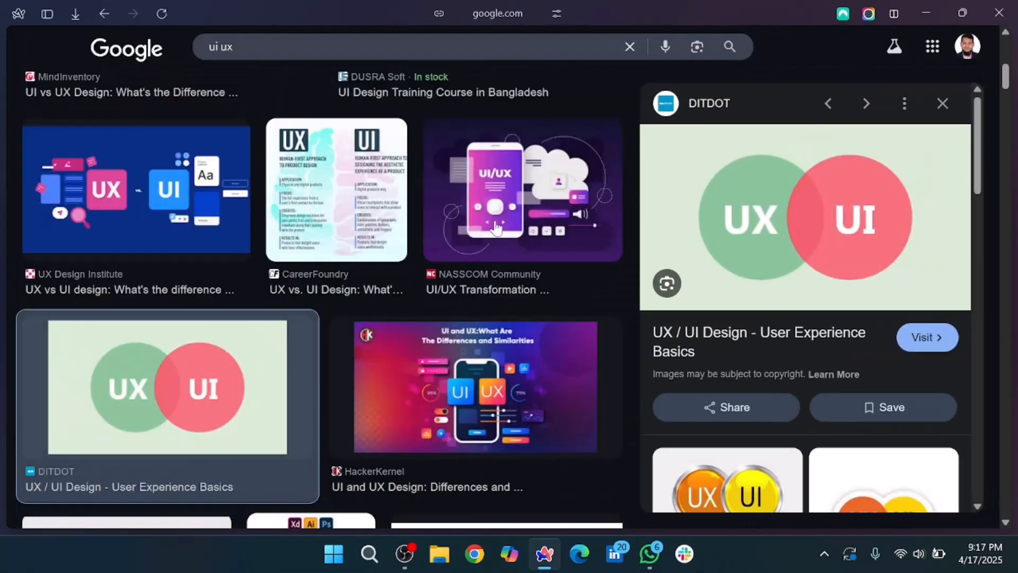
scroll(551, 200, "down", 3)
scroll(550, 200, "down", 2)
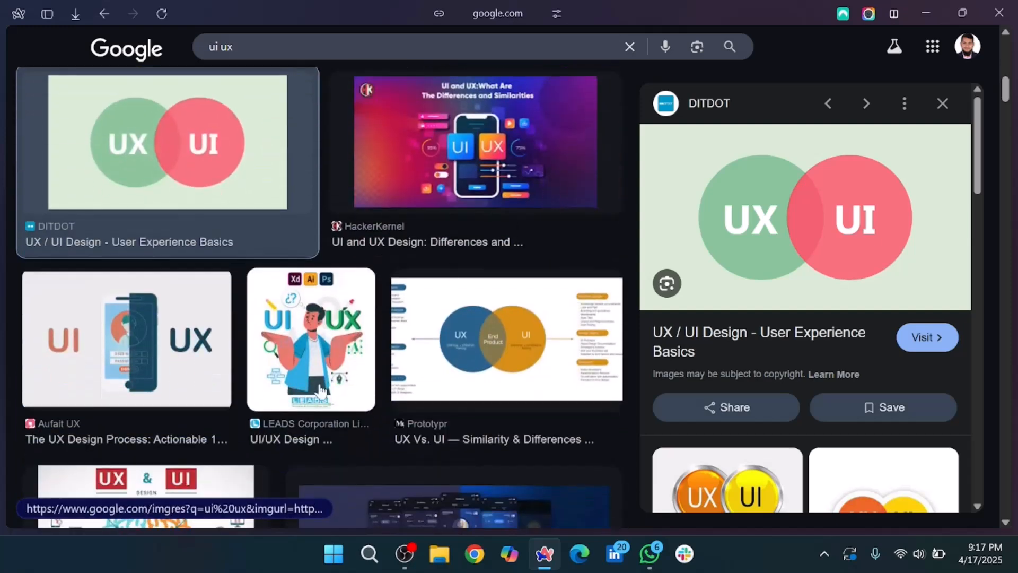
left_click(335, 331)
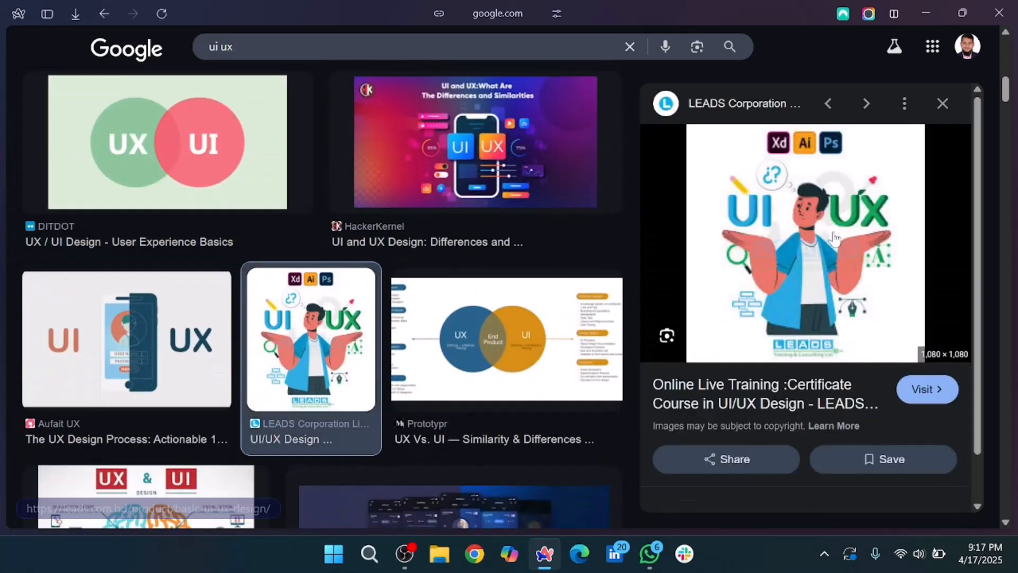
- Save the previewed UI/UX illustration in Downloads under its suggested name, WhatsApp-Image-2022-12-05-at-10.21.41-AM.jpeg
right_click(755, 276)
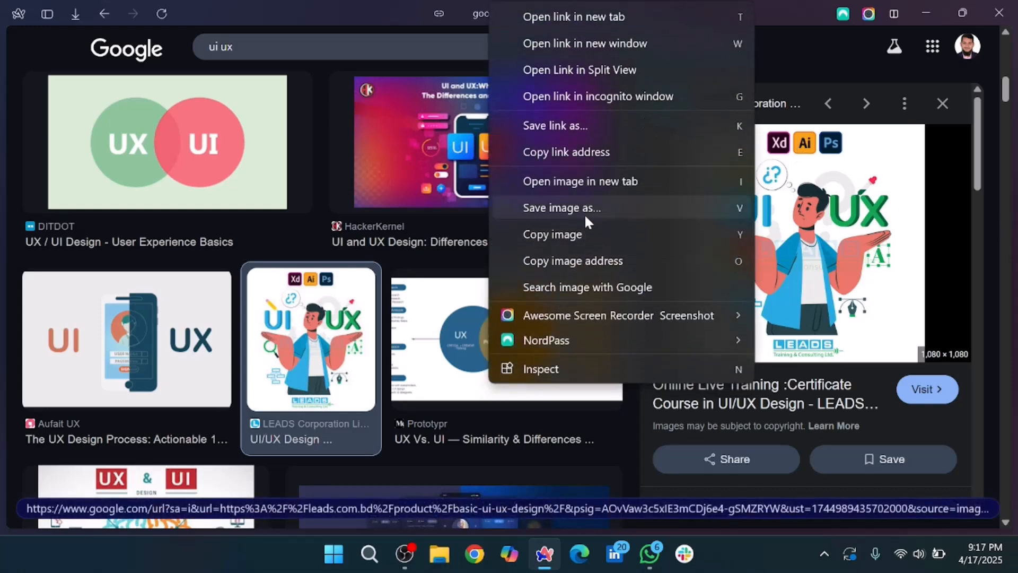
left_click(584, 217)
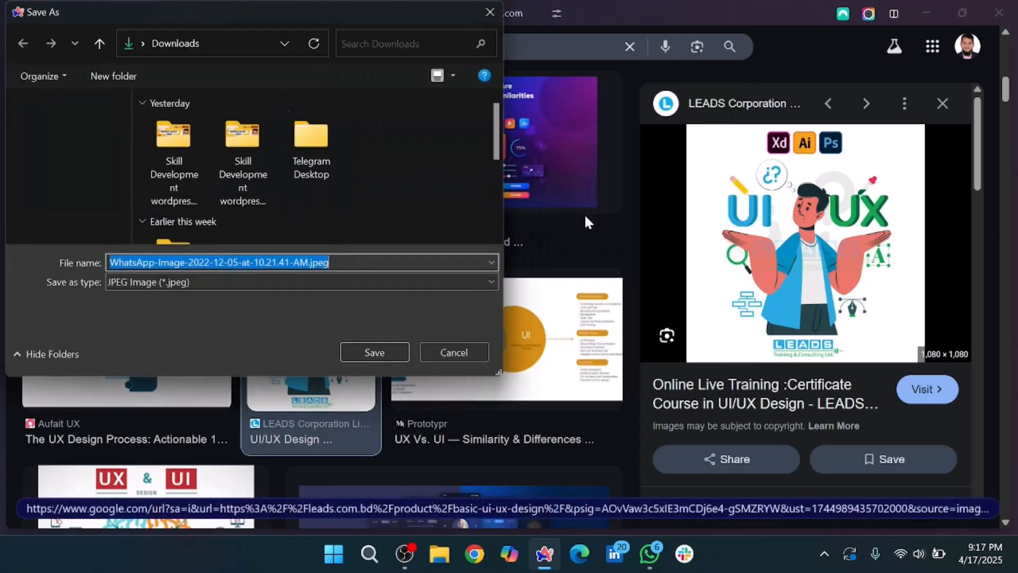
left_click(374, 352)
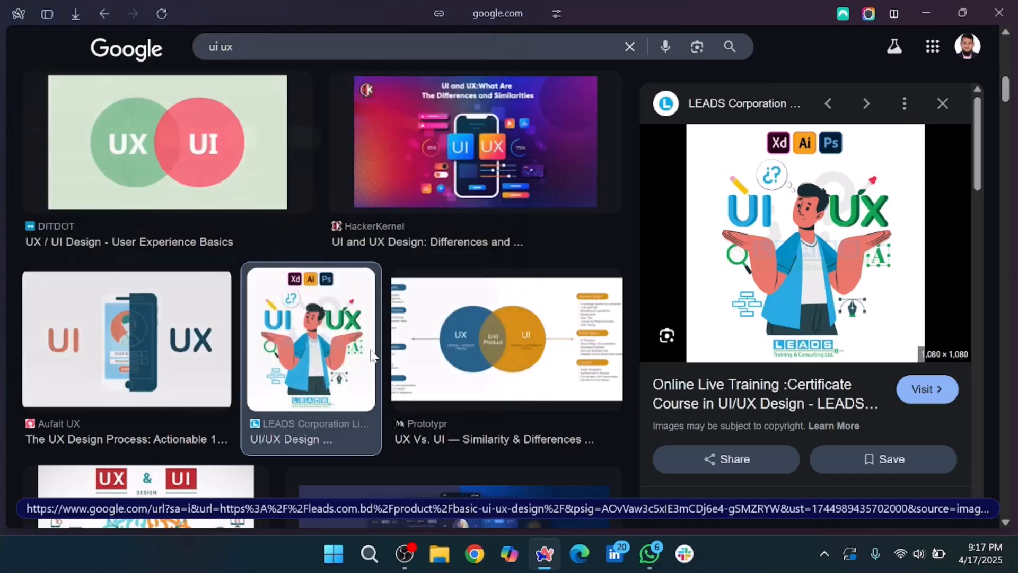
- Return to the UI/UX Design product and set the uploaded WhatsApp-Image-2022-12-05-at-10.21.41-AM.jpeg from Downloads as its product image
mouse_move(62, 272)
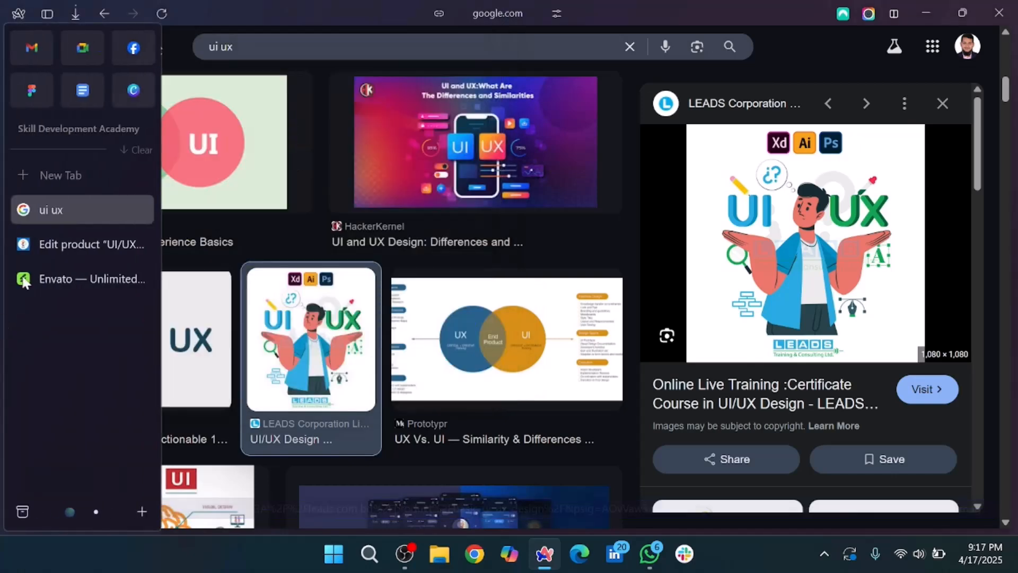
left_click(72, 236)
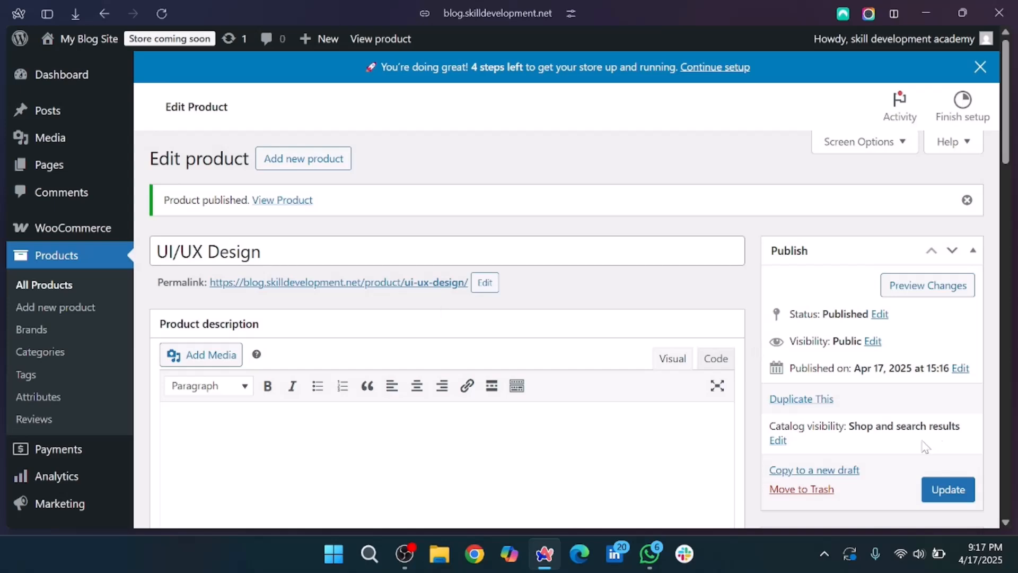
scroll(938, 440, "down", 3)
left_click(868, 484)
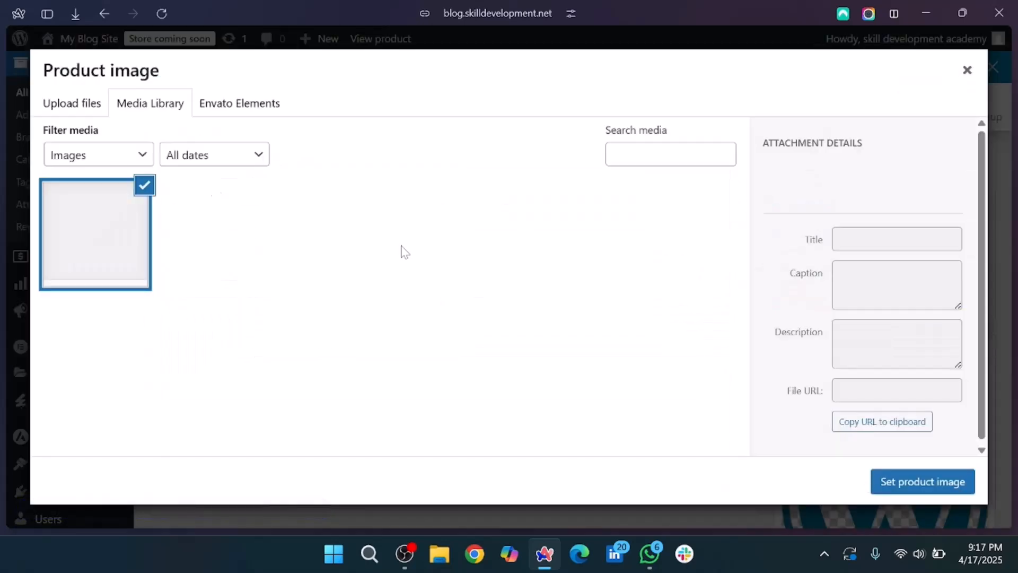
left_click(68, 103)
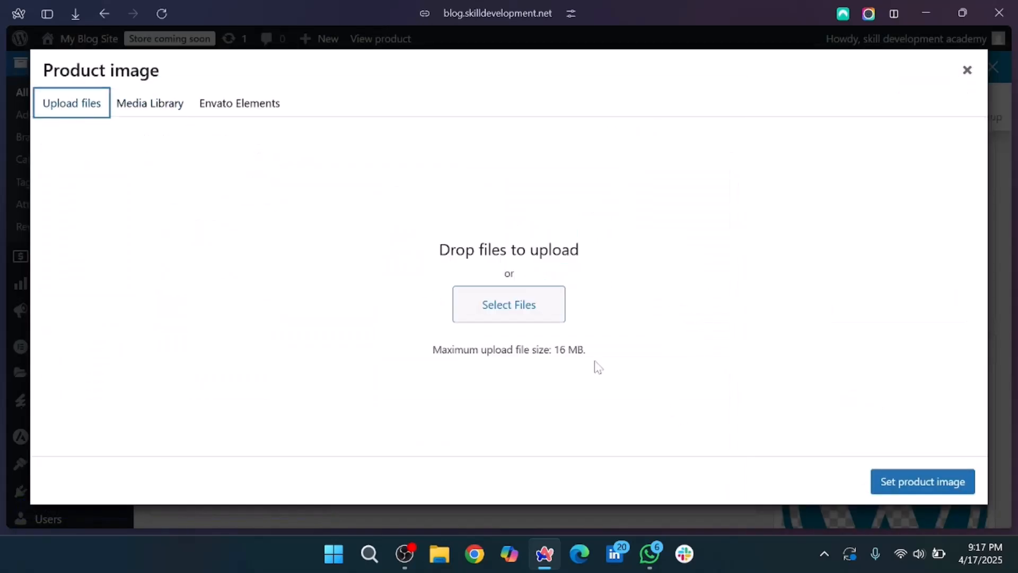
left_click(514, 291)
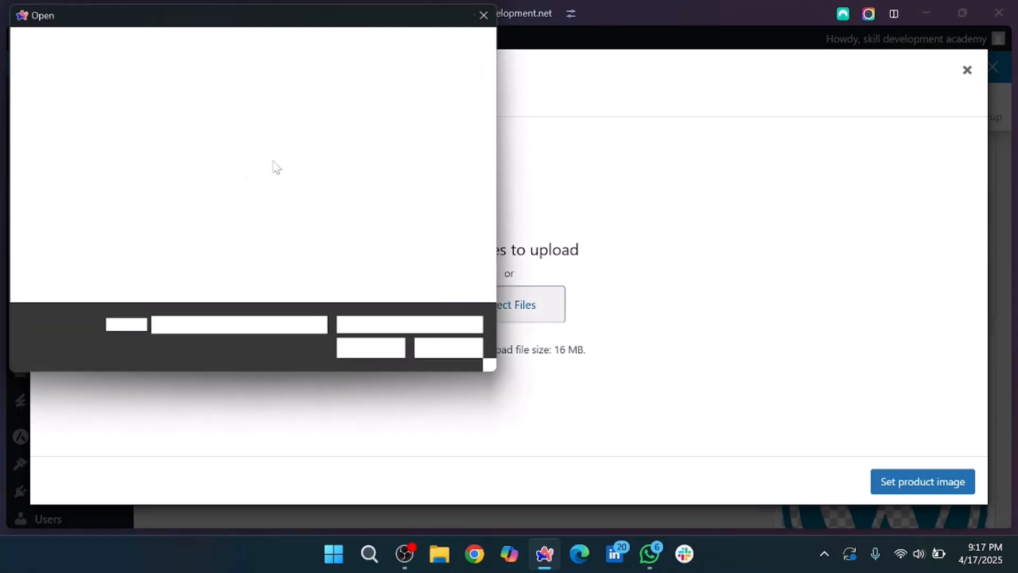
double_click(178, 135)
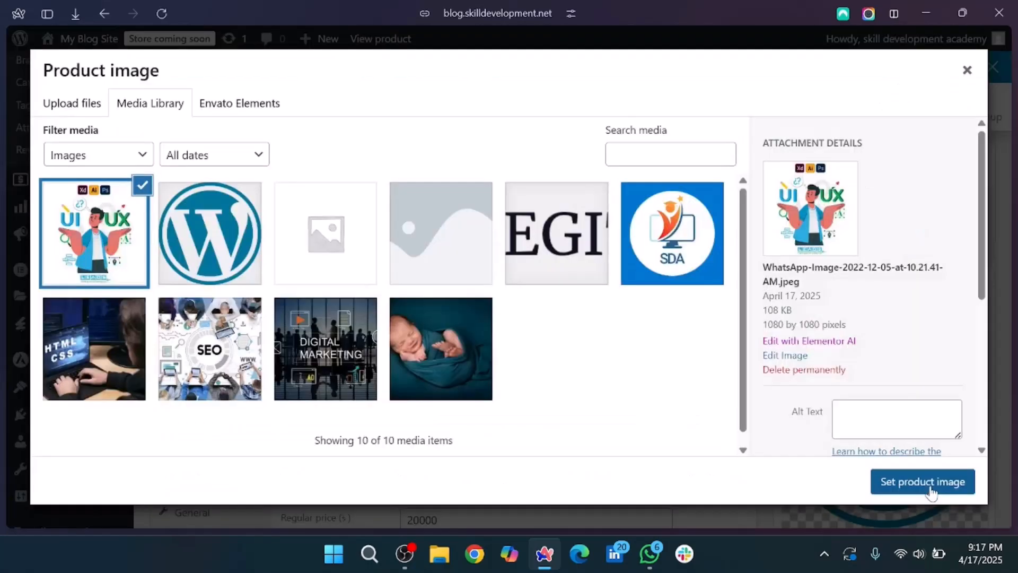
left_click(923, 481)
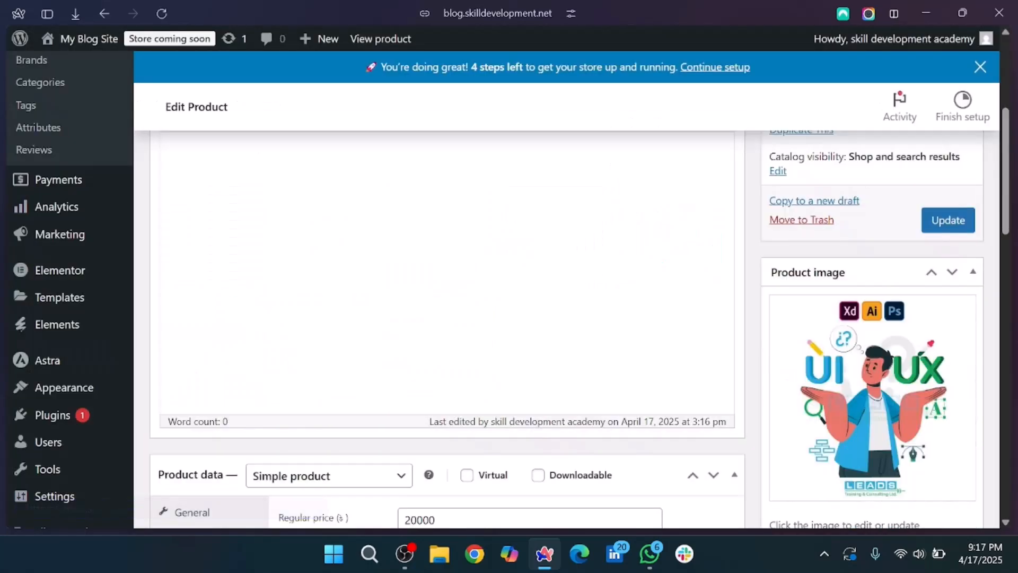
- Update the published UI/UX Design product with its new image
scroll(623, 310, "down", 8)
scroll(993, 235, "up", 10)
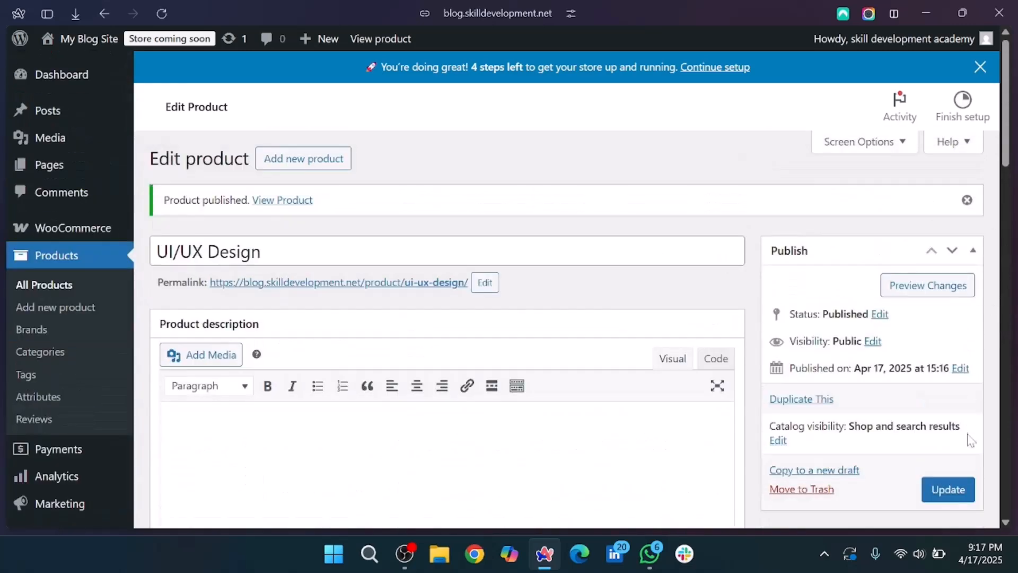
left_click(958, 497)
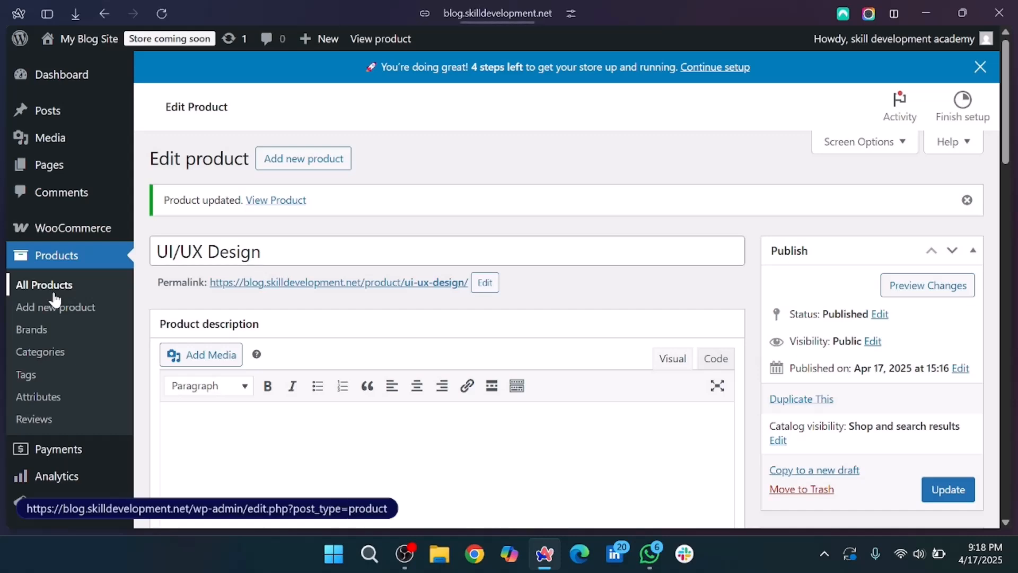
- Open the WordPress Developement (Copy) draft for editing from the list of all products
left_click(55, 288)
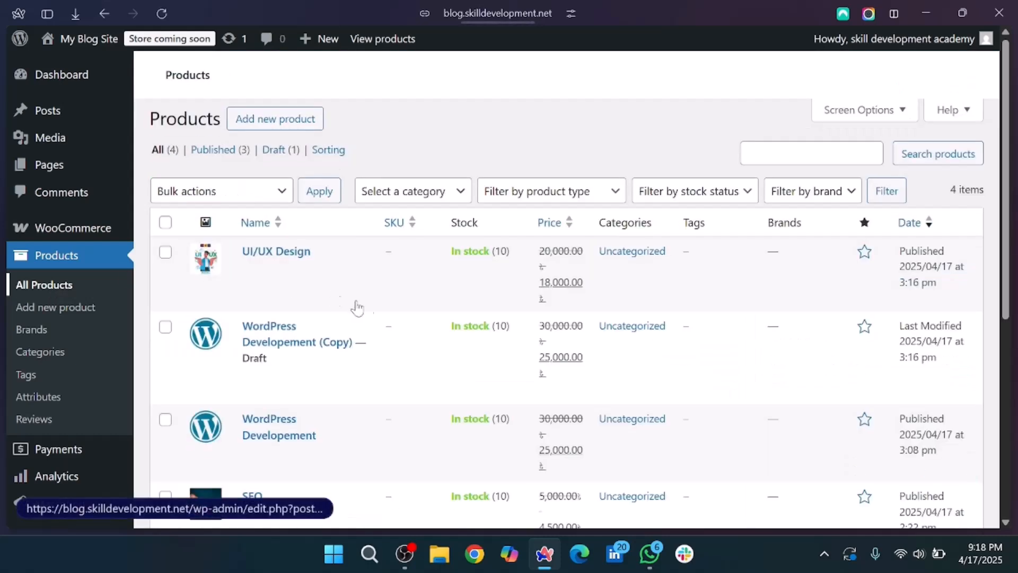
scroll(349, 320, "down", 2)
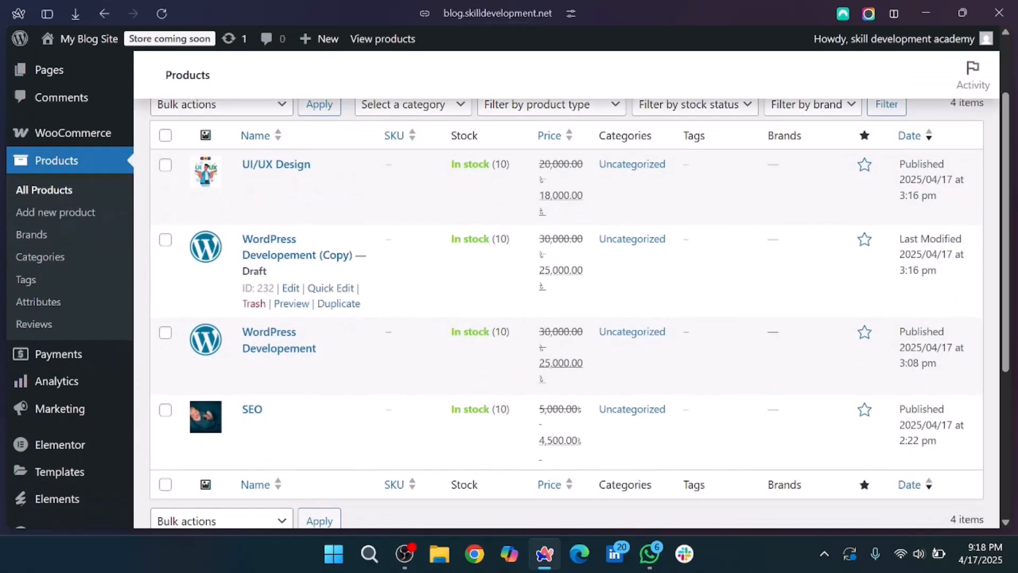
left_click(290, 289)
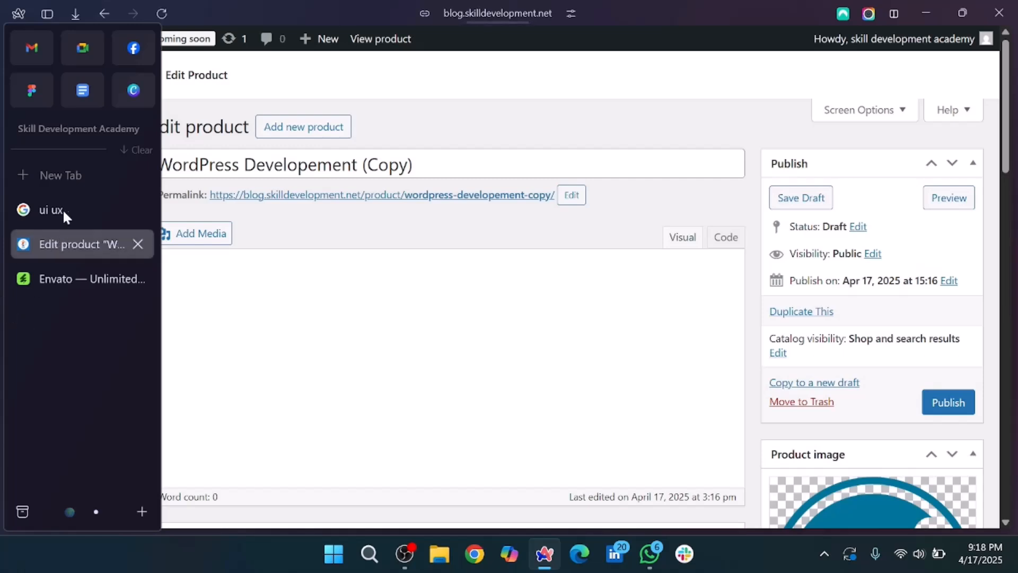
- Switch to the Google image results and search for seo
left_click(63, 207)
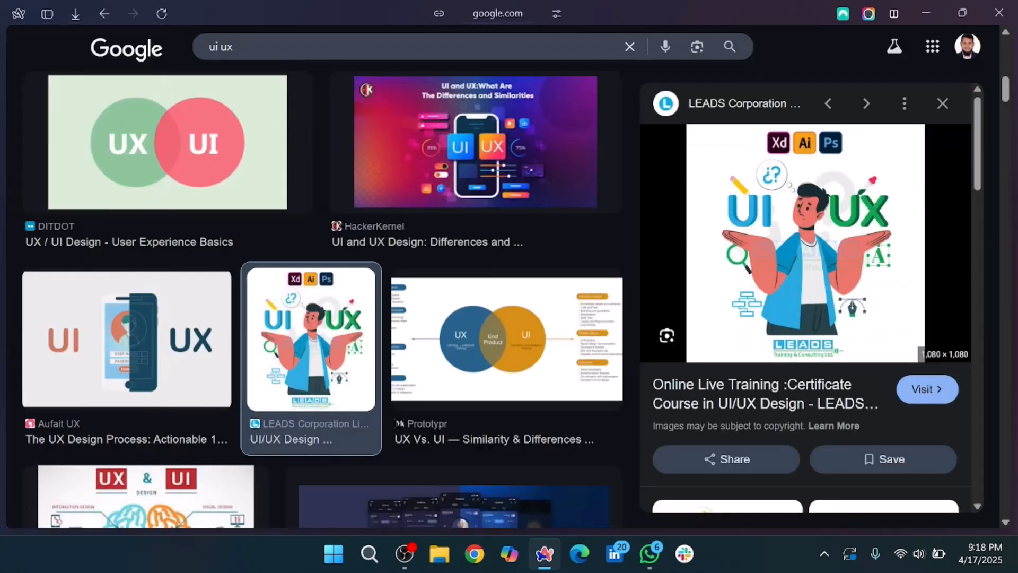
left_click_drag(260, 48, 182, 48)
type("seo")
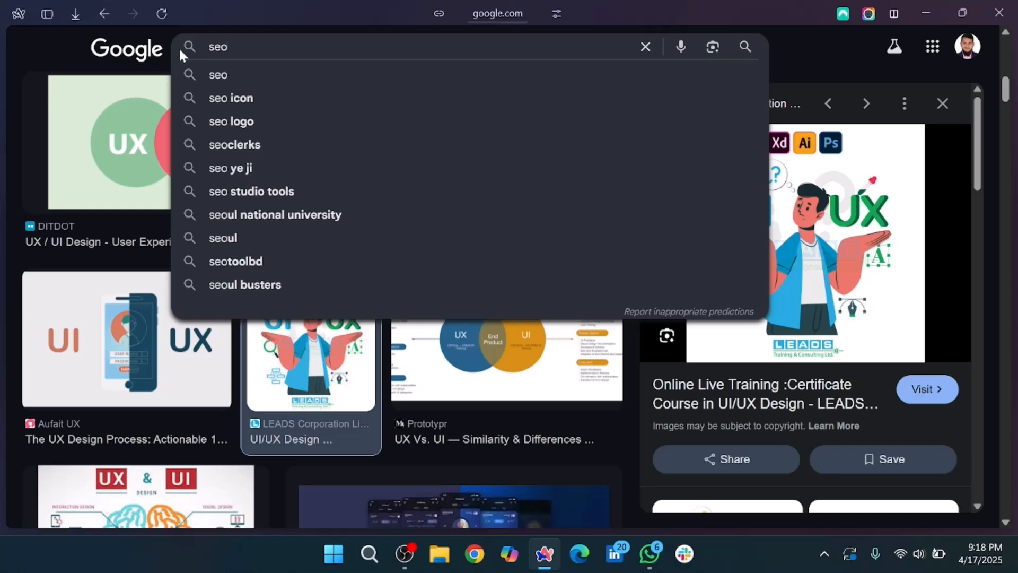
key("Return")
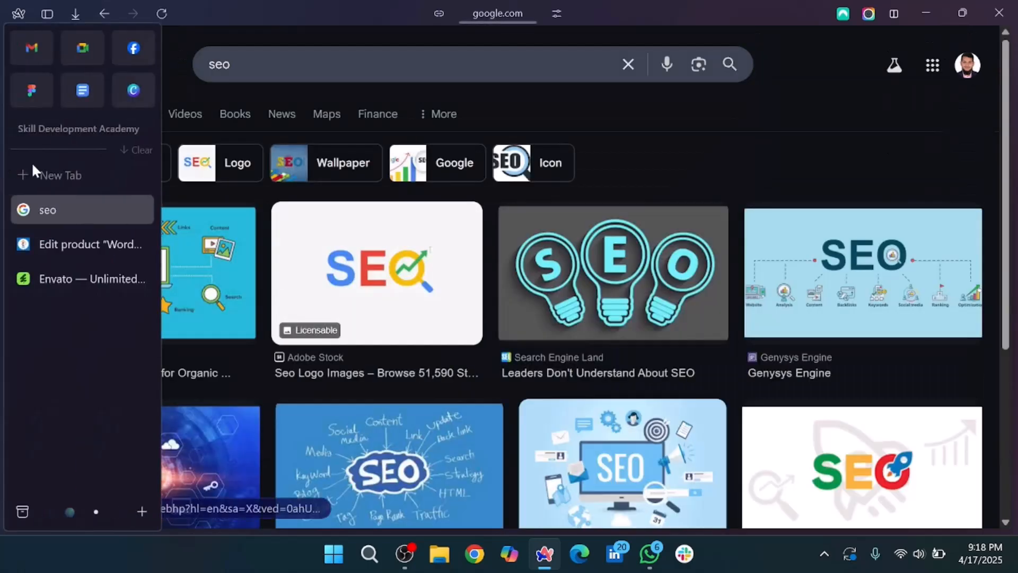
- Save the DataBytes Search Engine Optimization magnifying-glass image from the results in Downloads as images.jpeg
scroll(361, 260, "down", 2)
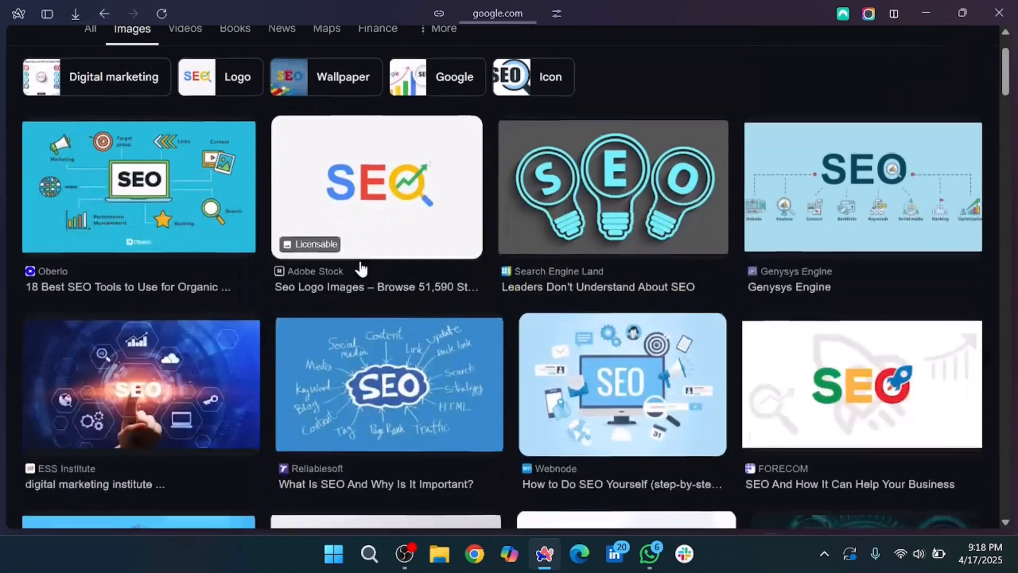
scroll(361, 269, "down", 7)
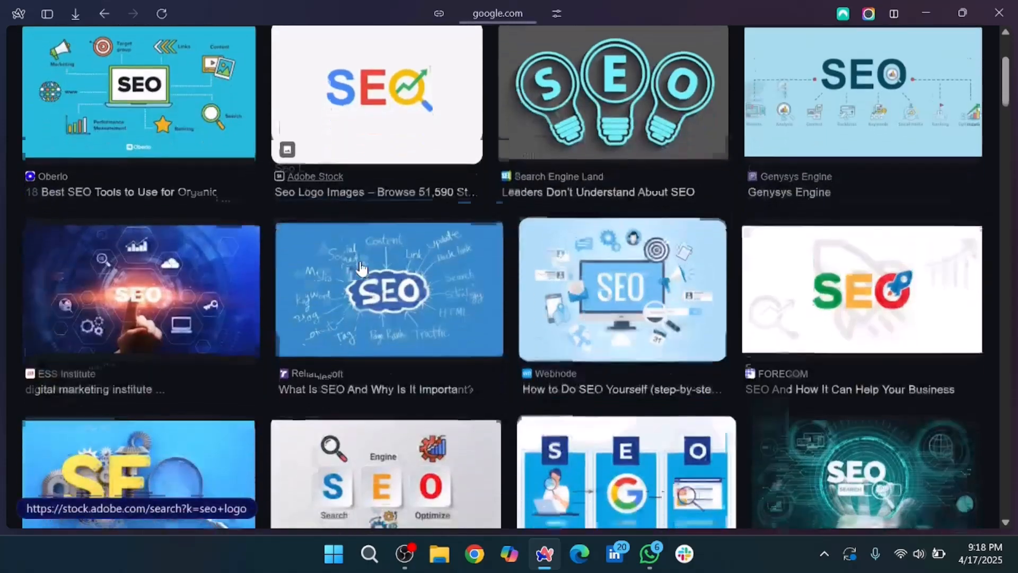
scroll(361, 269, "down", 8)
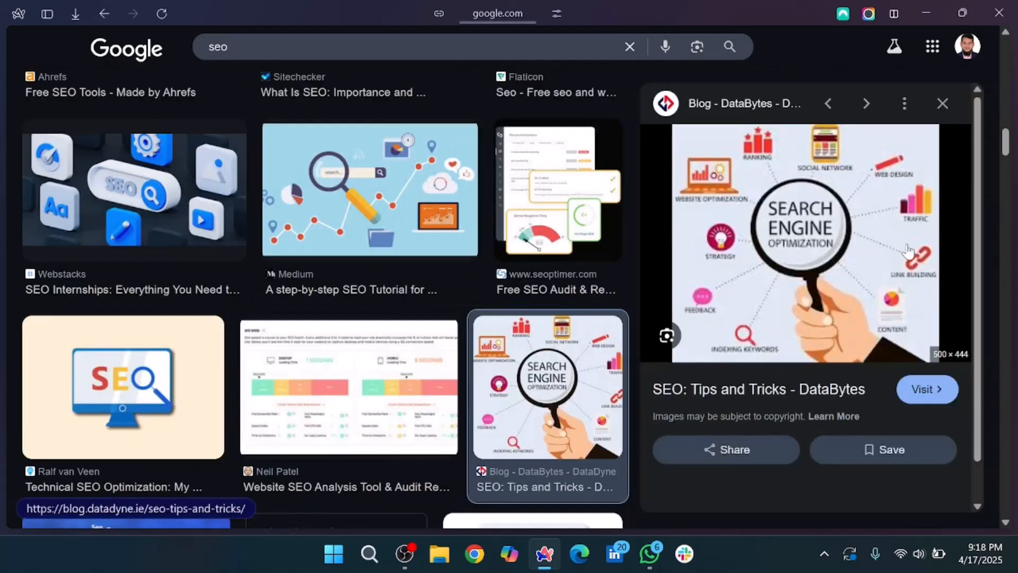
right_click(795, 239)
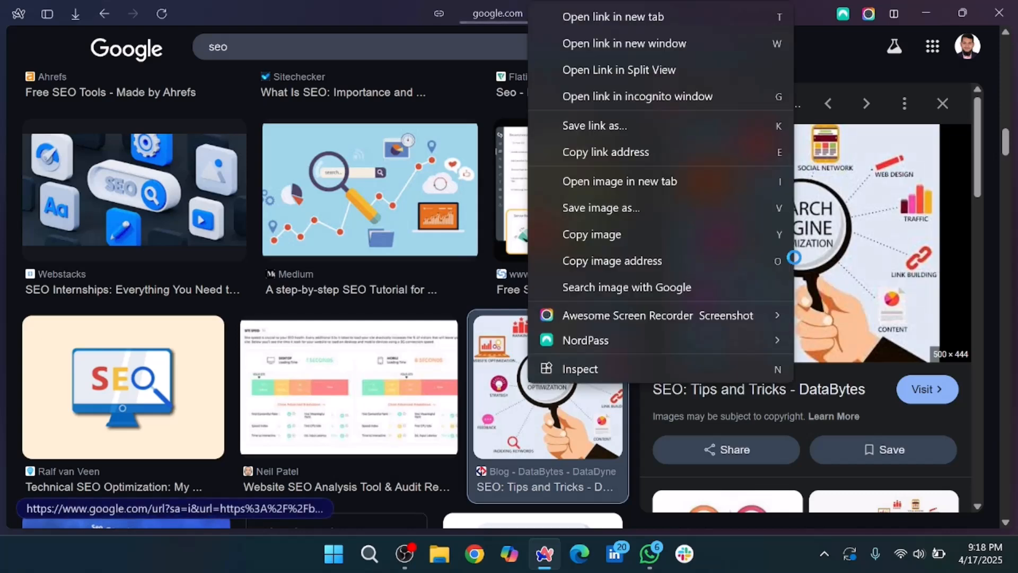
left_click(669, 205)
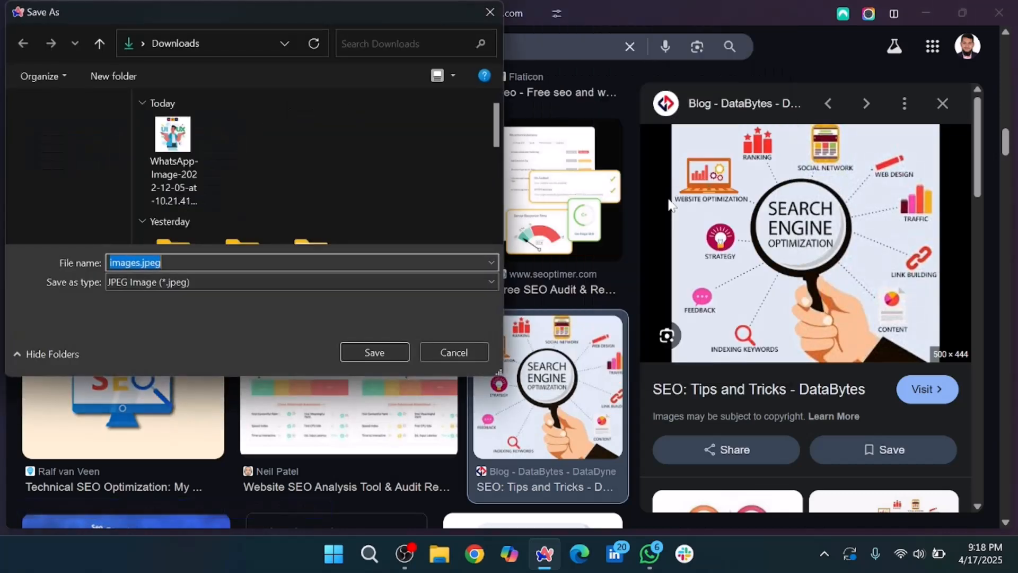
left_click(354, 351)
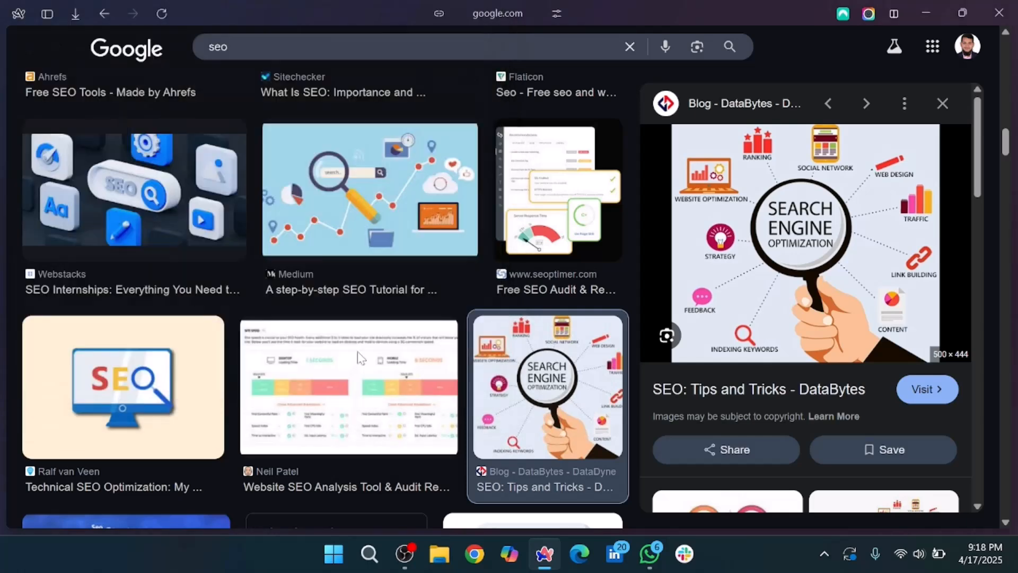
- Rename the WordPress Developement (Copy) draft as Digital Marketing and open its product image for replacement
mouse_move(1, 268)
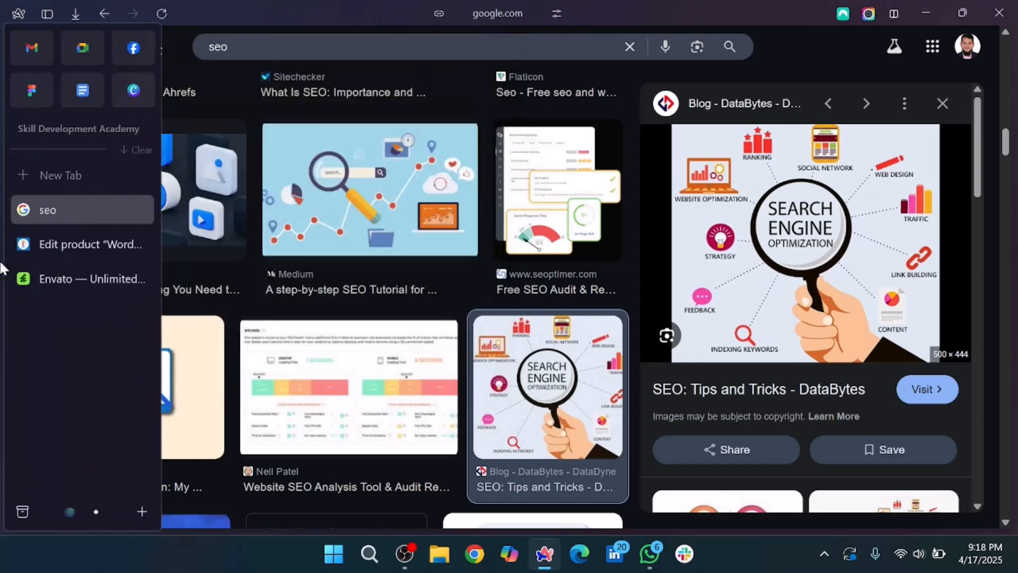
left_click(112, 249)
left_click_drag(417, 196, 63, 206)
type("SE")
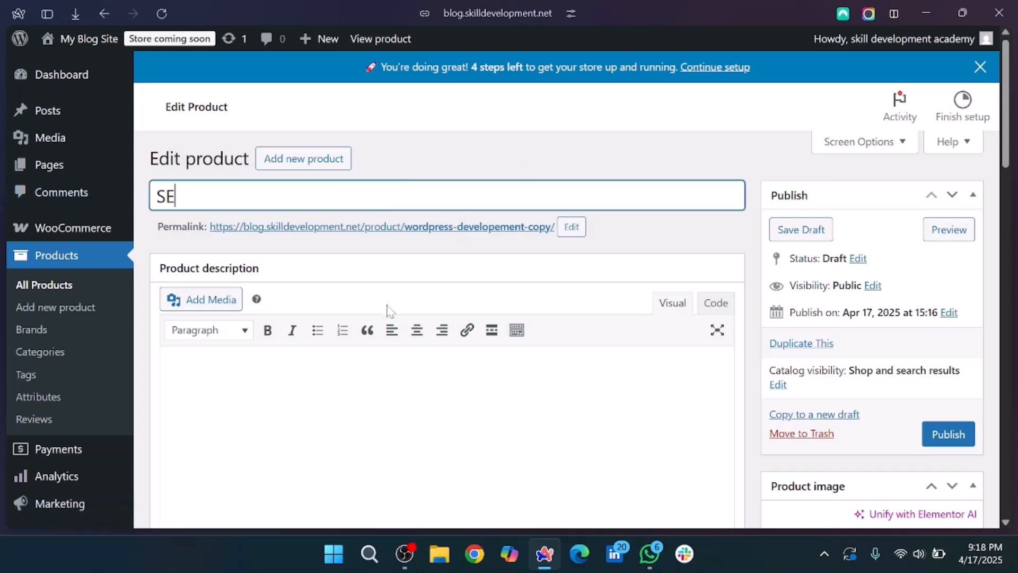
key("BackSpace")
key("BackSpace")
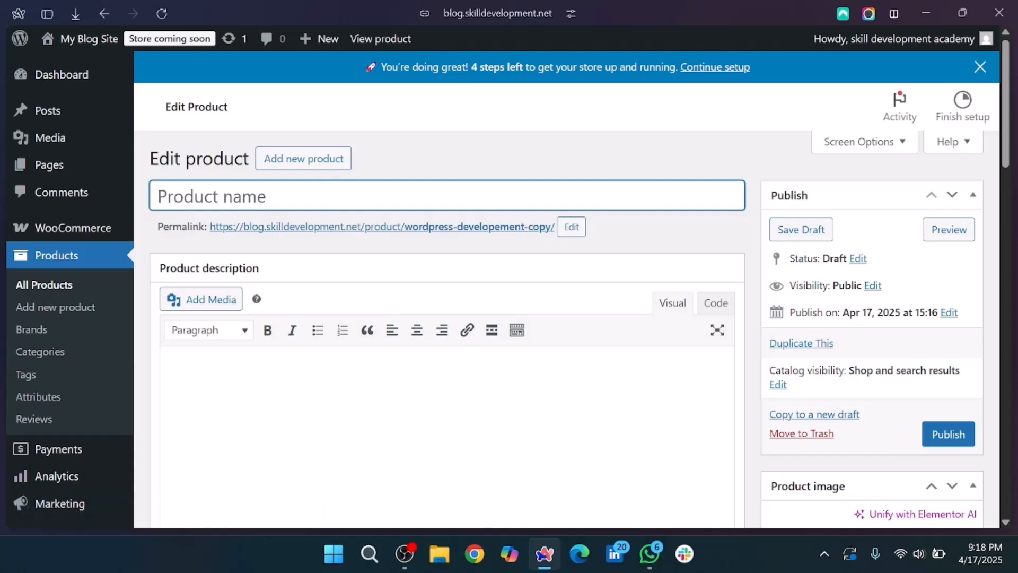
type("Digital Marketing")
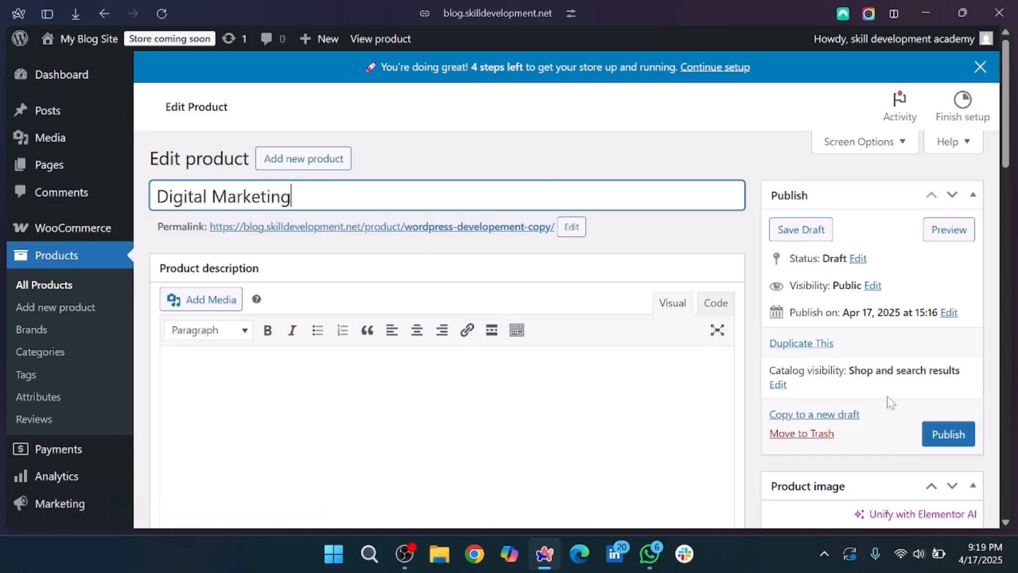
scroll(890, 402, "down", 5)
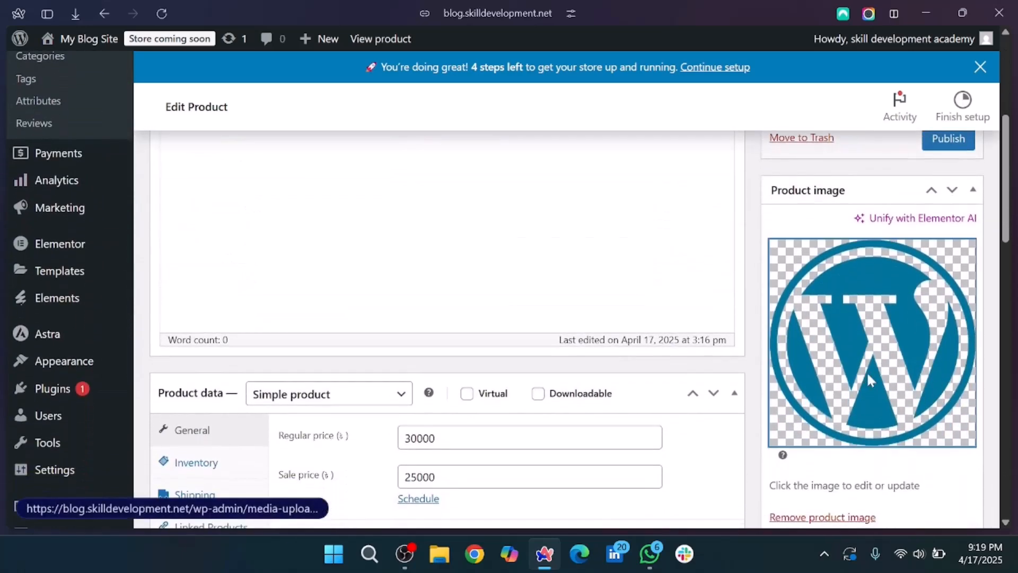
left_click(867, 377)
mouse_move(2, 338)
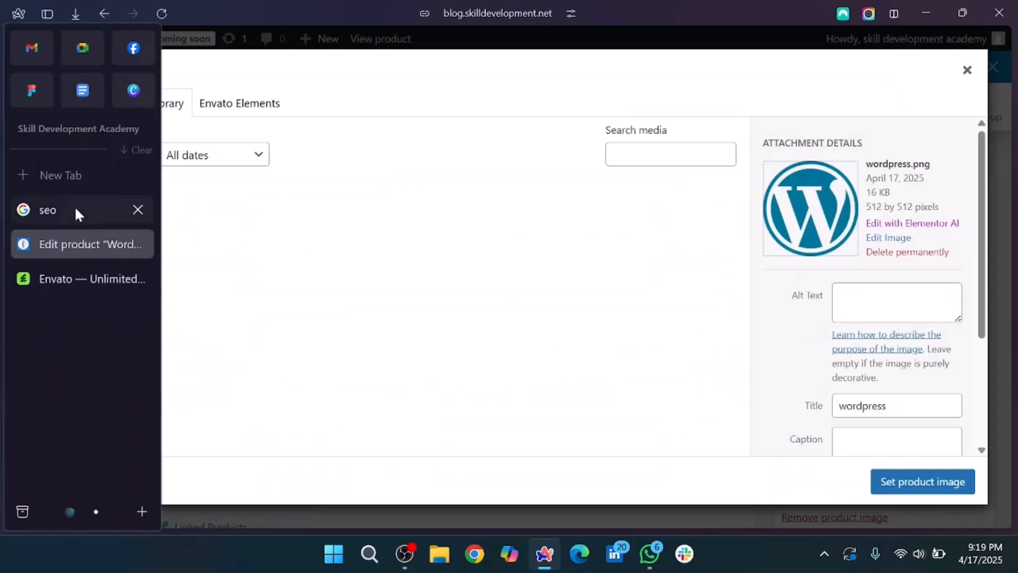
left_click(75, 214)
type("Digigtal")
key("BackSpace")
key("BackSpace")
key("BackSpace")
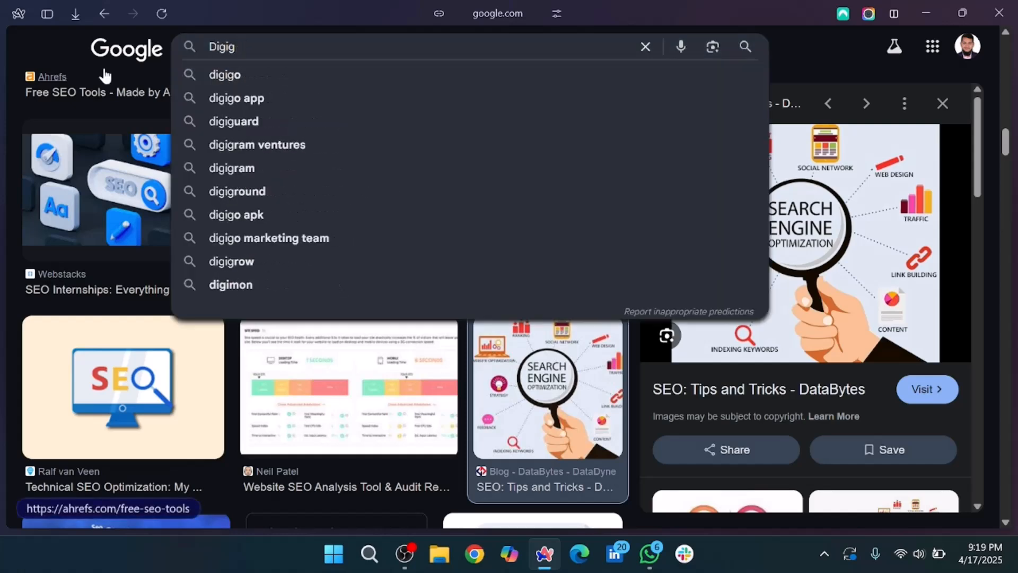
key("BackSpace")
mouse_move(1, 220)
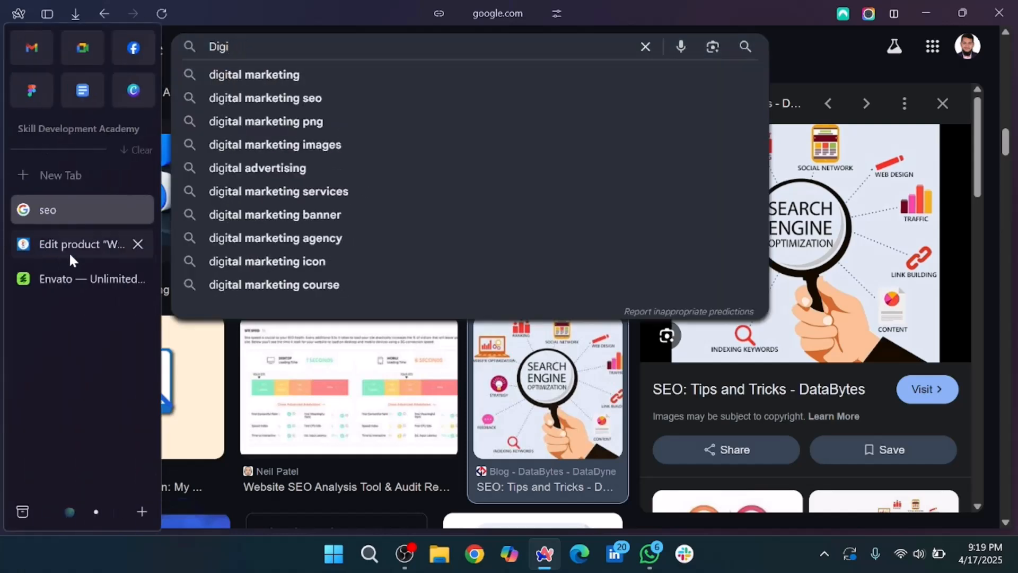
left_click(70, 245)
- Choose the existing Digital Marketing picture in the media library as the draft's product image
scroll(869, 421, "down", 3)
left_click(283, 359)
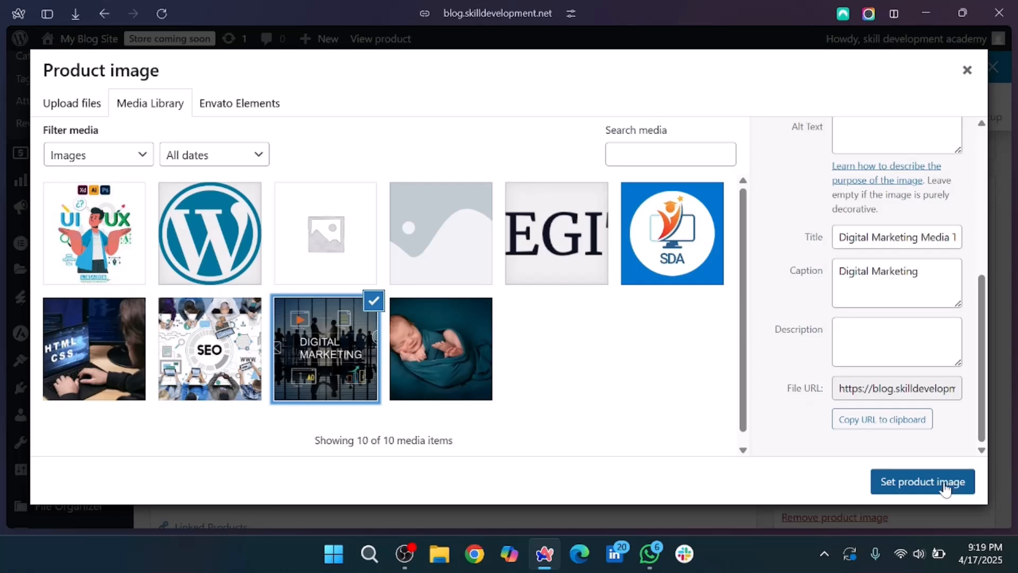
left_click(945, 483)
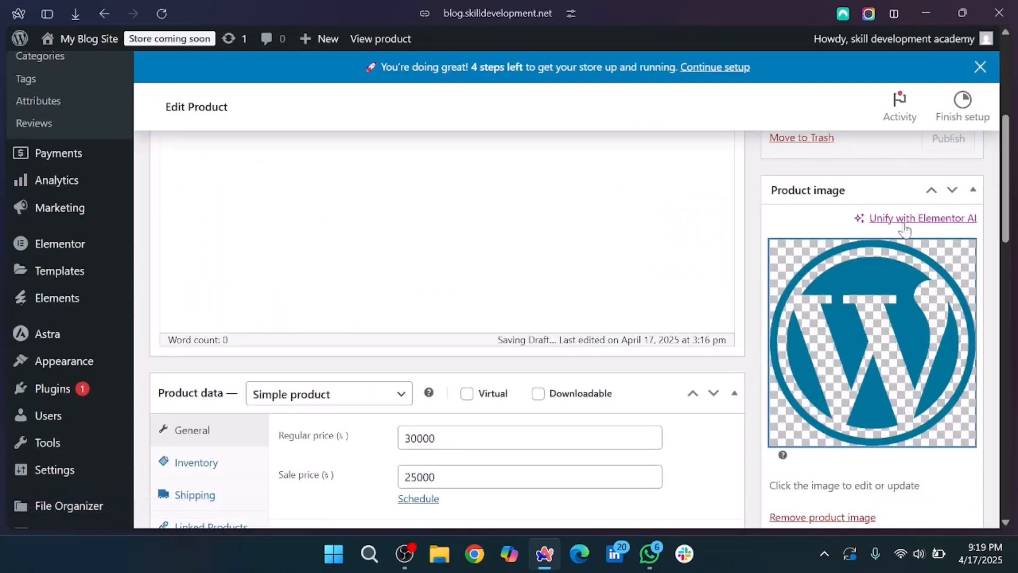
scroll(897, 228, "up", 3)
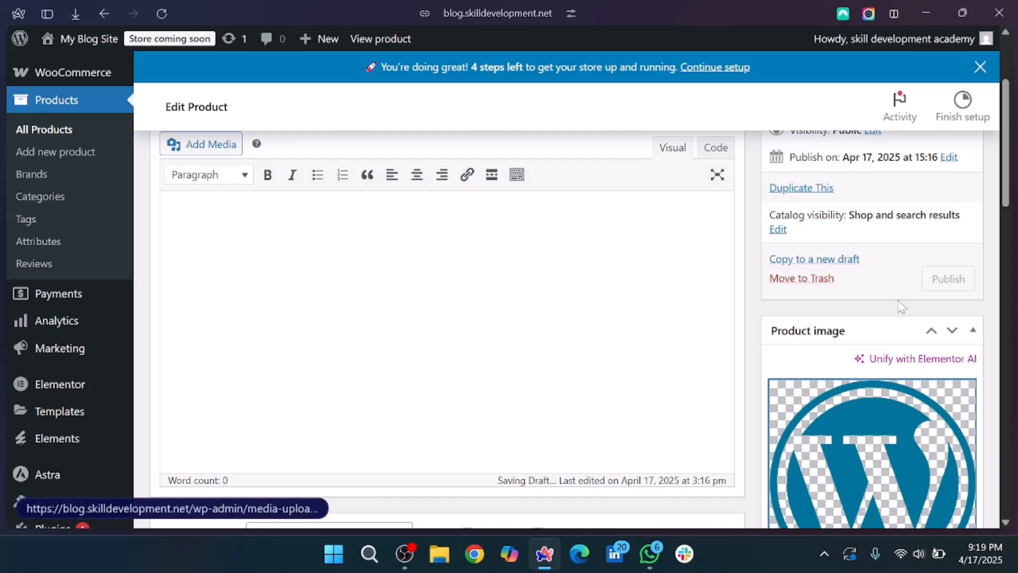
scroll(900, 303, "up", 3)
scroll(900, 303, "down", 7)
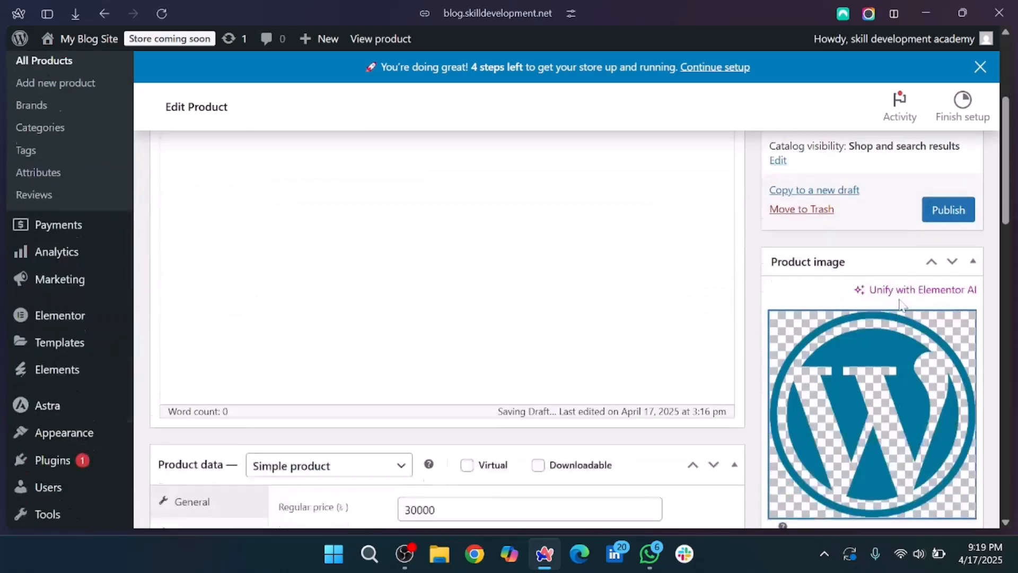
- Set the Digital Marketing picture from the media library as the draft's product image and publish the product
left_click(901, 305)
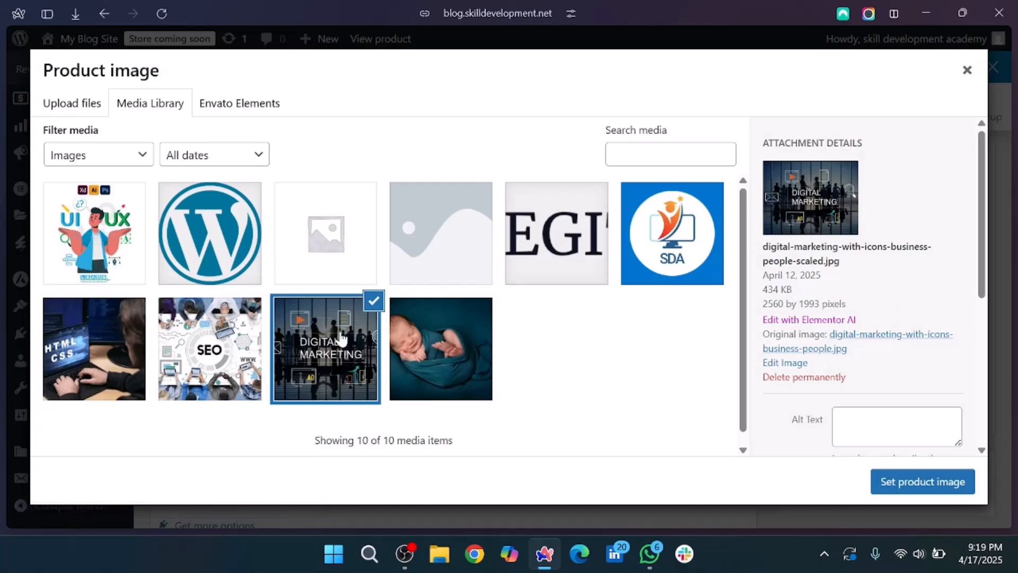
left_click(328, 355)
left_click(326, 354)
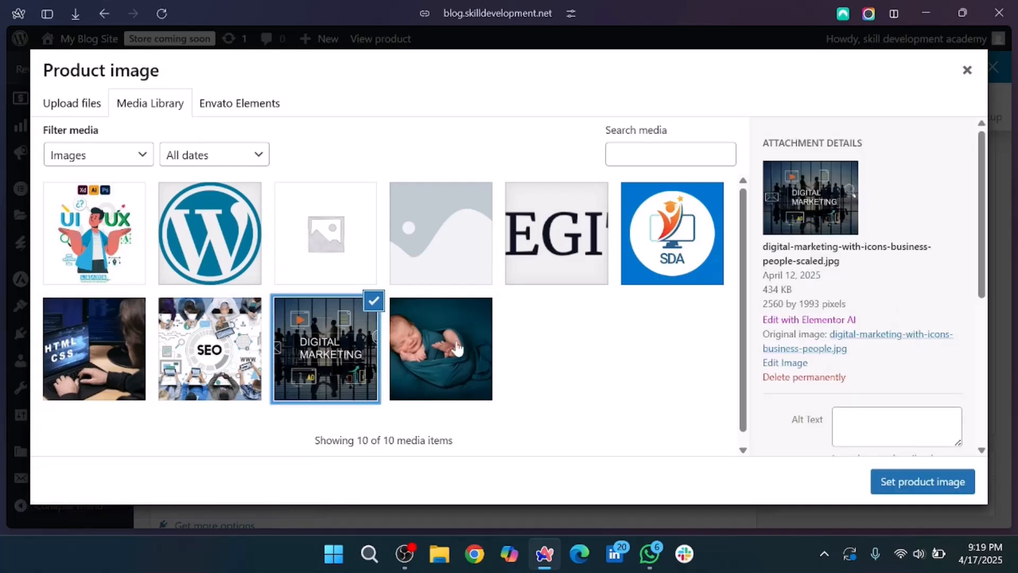
left_click(948, 486)
scroll(898, 337, "up", 7)
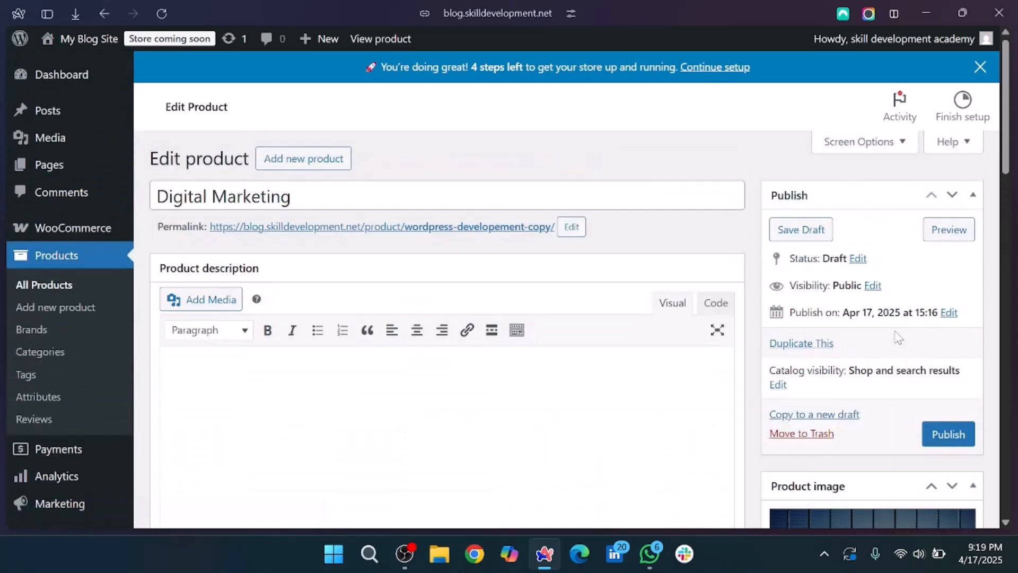
left_click(957, 434)
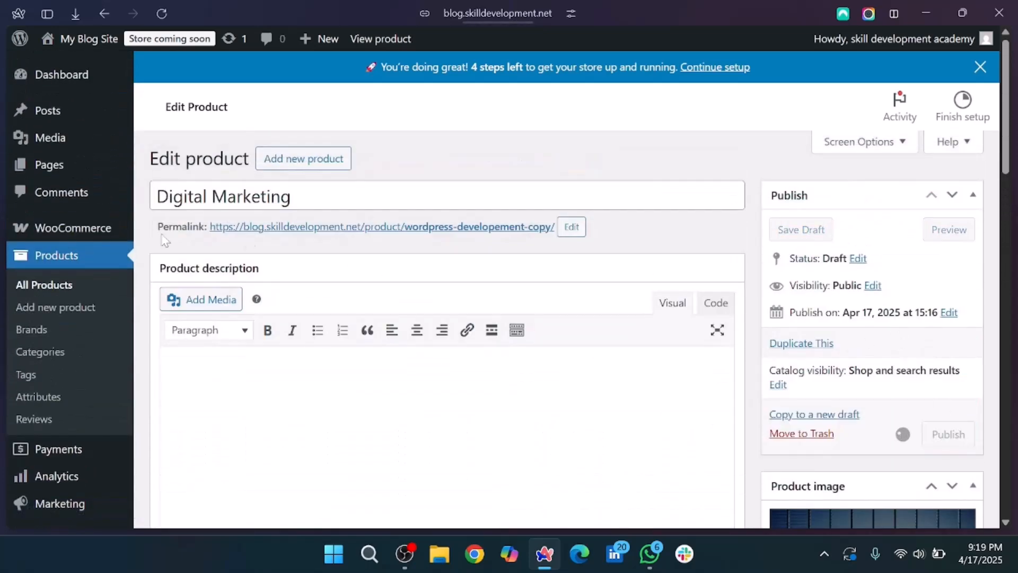
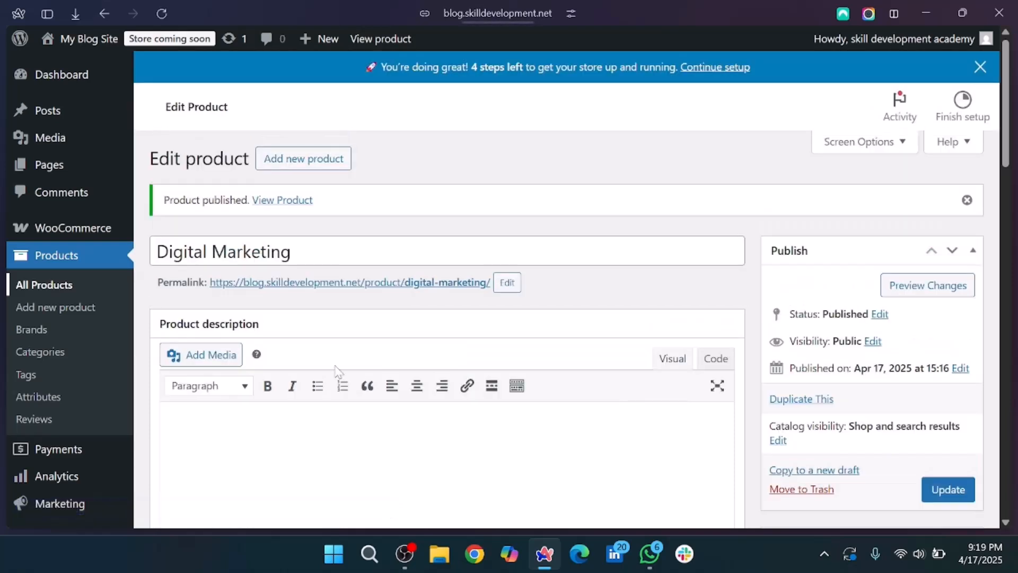
- Open the SEO product from the product list for editing and dismiss the Slack notification
scroll(334, 368, "down", 1)
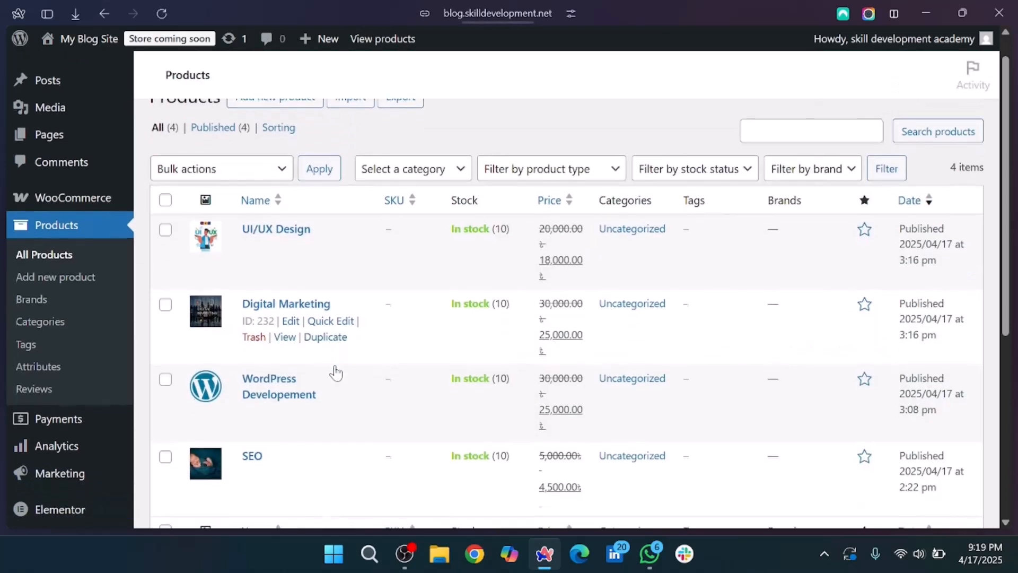
scroll(281, 438, "down", 2)
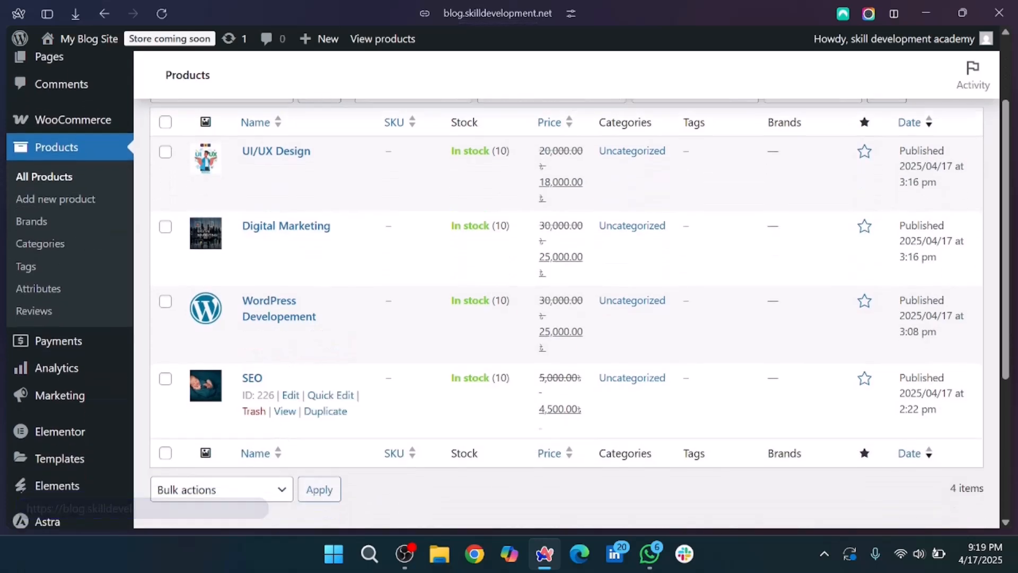
left_click(289, 395)
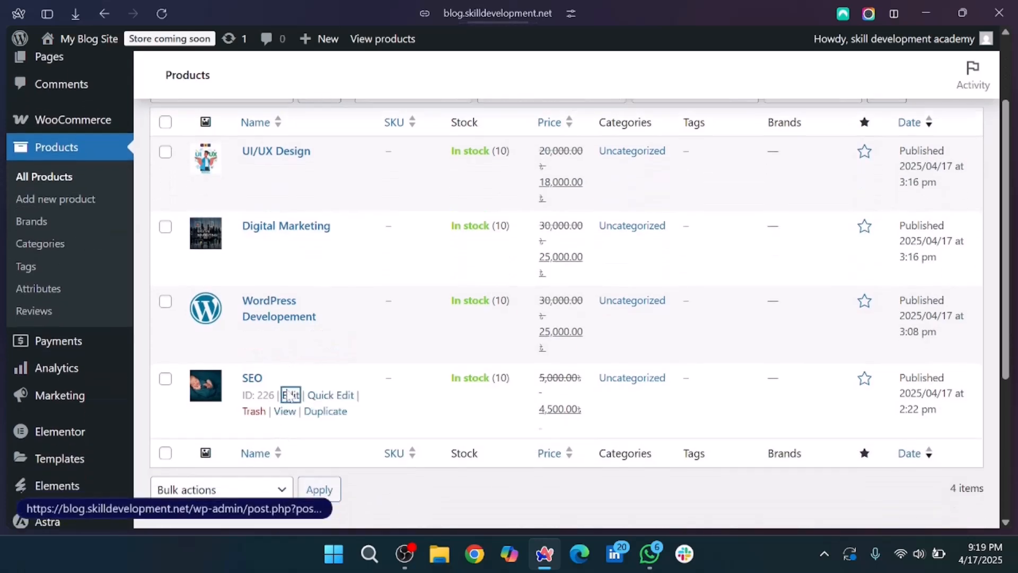
scroll(289, 395, "up", 1)
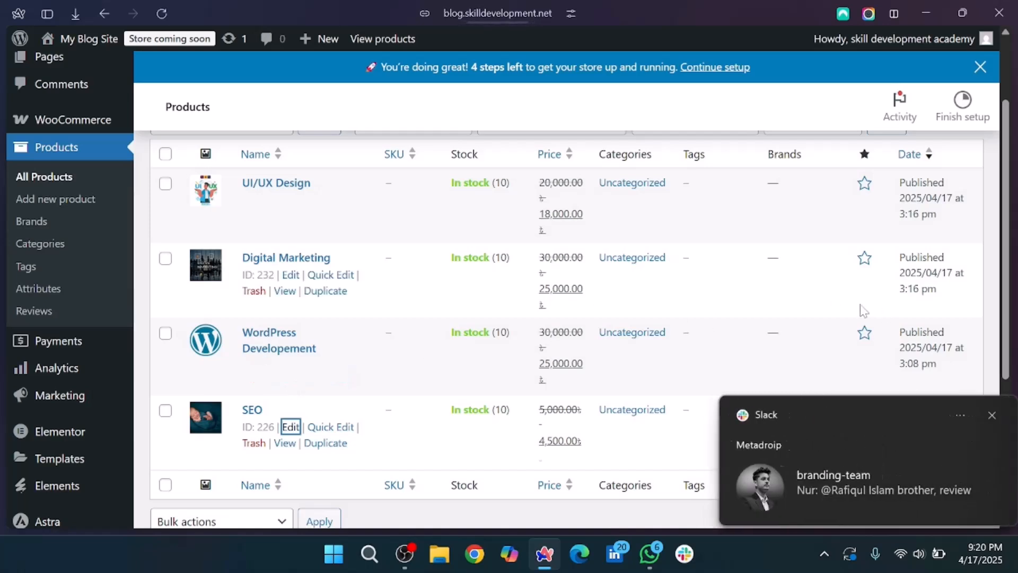
left_click(984, 416)
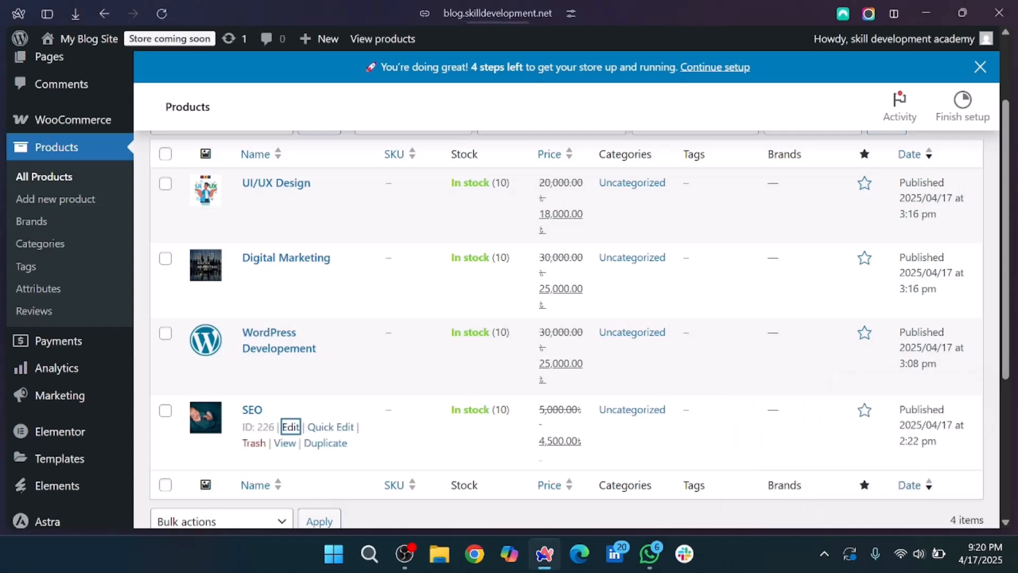
left_click(227, 423)
- Replace the SEO product's baby photo with the SEO picture from the media library, declining the incoming call, and update the product
scroll(725, 296, "down", 3)
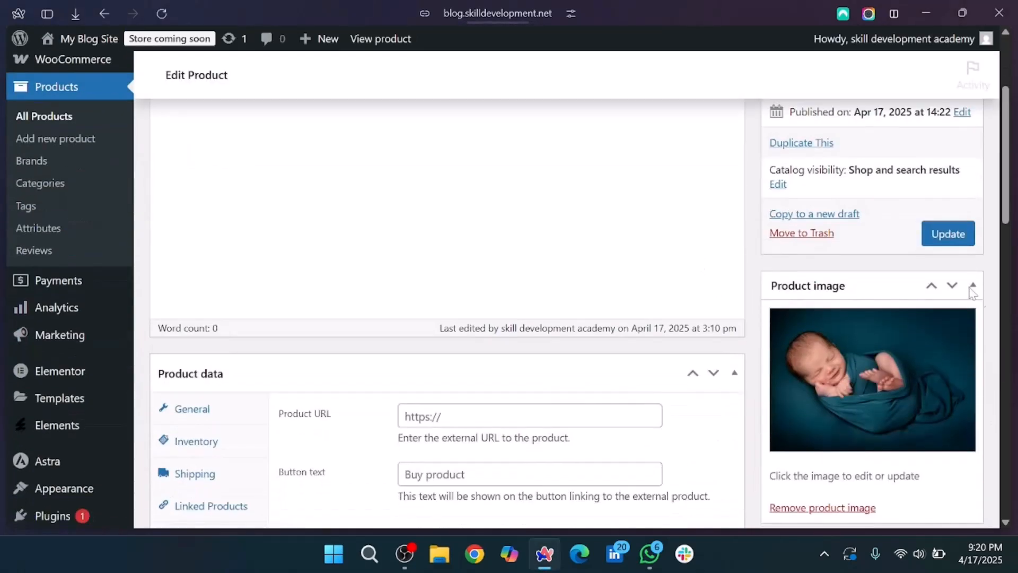
left_click(871, 388)
scroll(854, 392, "up", 3)
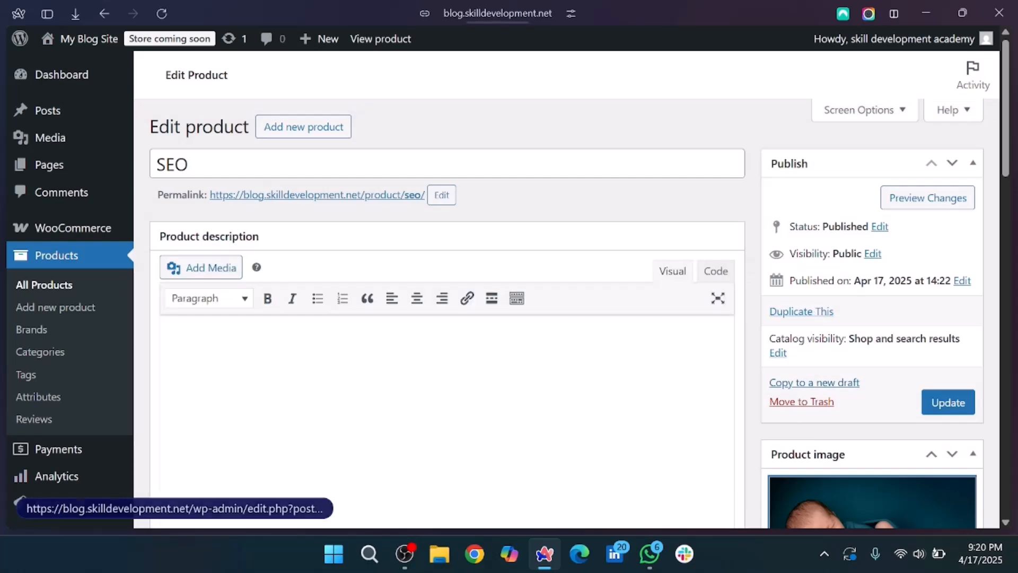
scroll(854, 391, "down", 3)
scroll(891, 318, "down", 1)
left_click(903, 319)
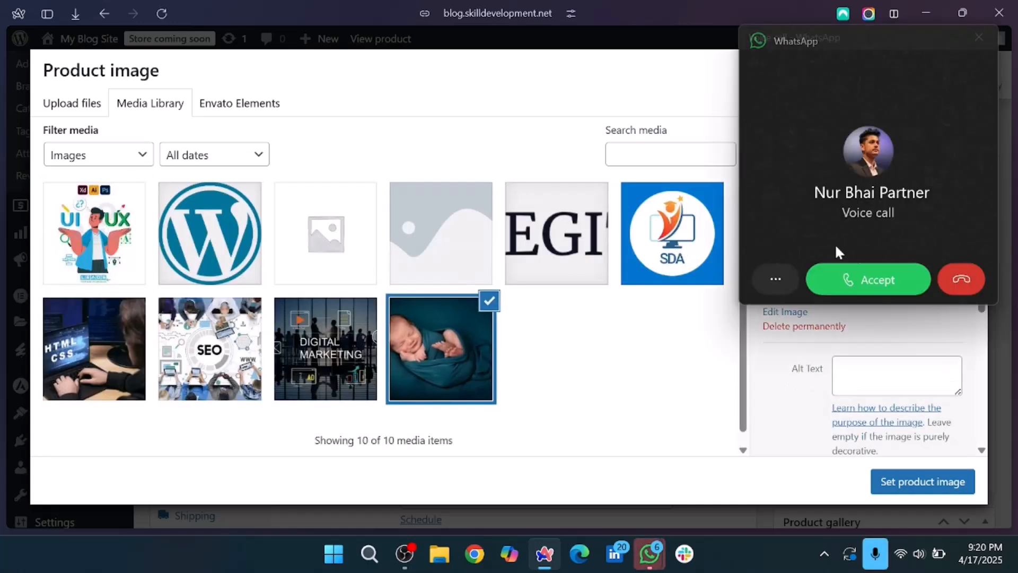
left_click(966, 279)
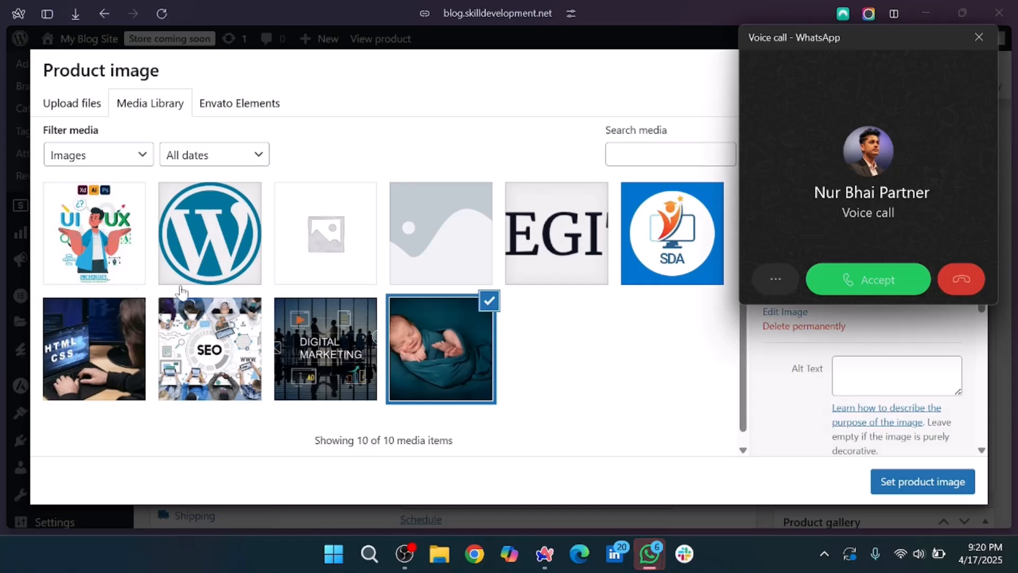
left_click(192, 365)
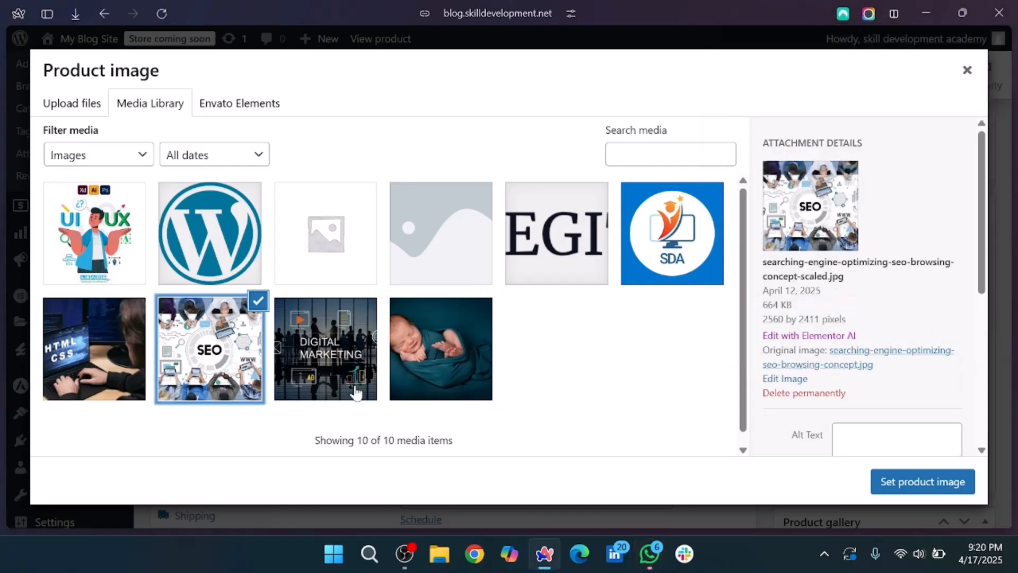
left_click(925, 482)
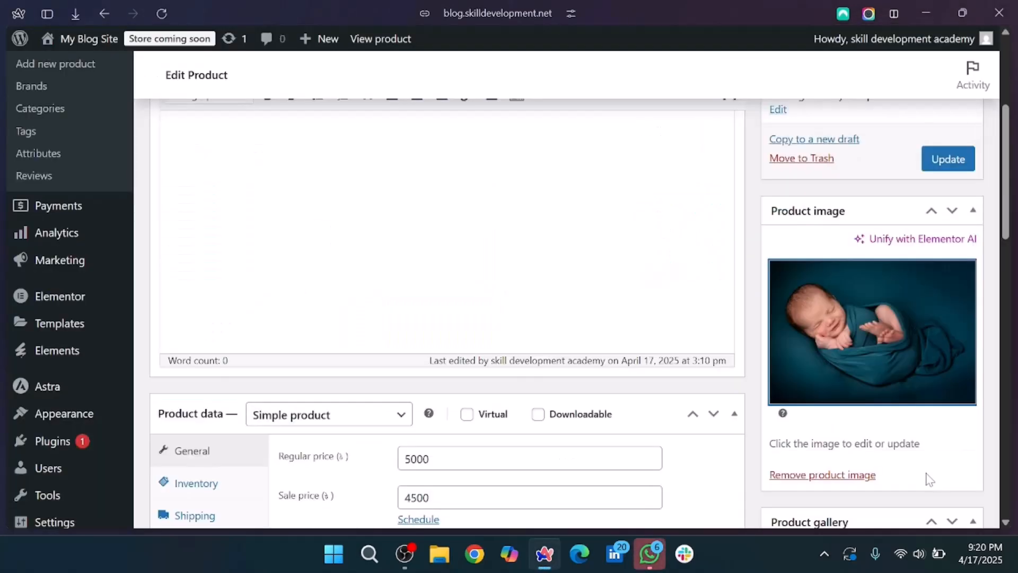
left_click(933, 164)
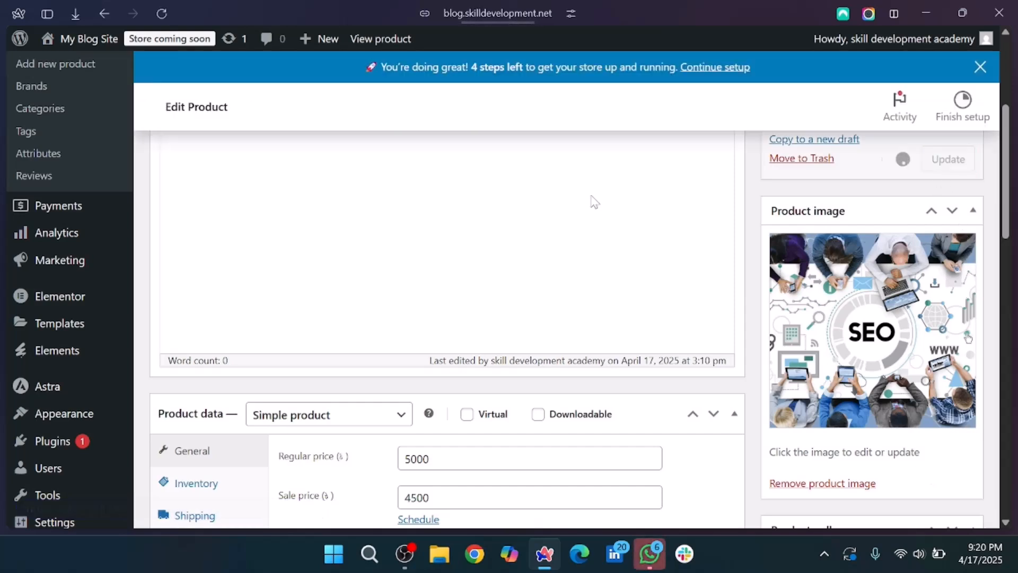
- Return from the SEO product to the list of all products
mouse_move(2, 292)
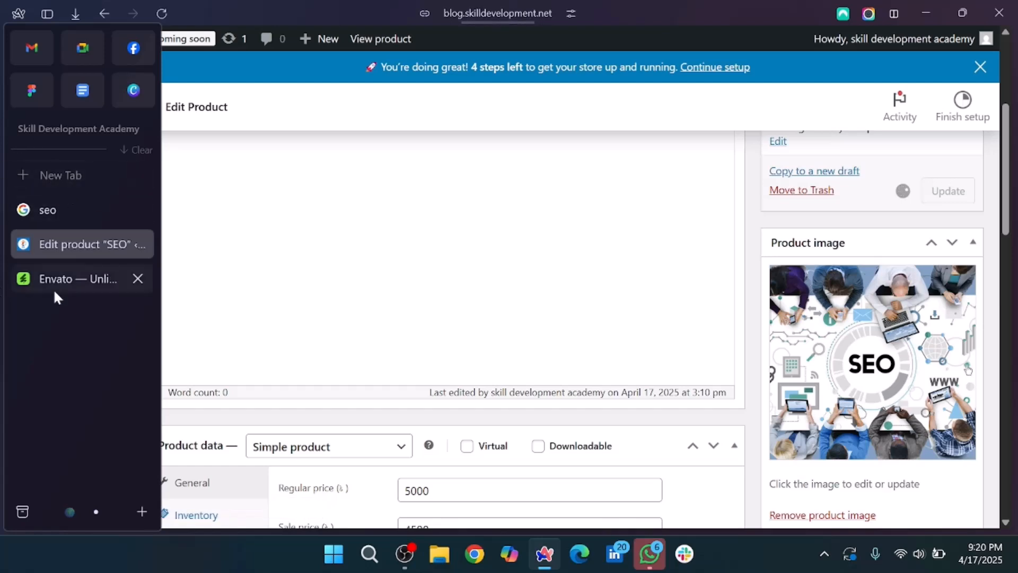
left_click(100, 241)
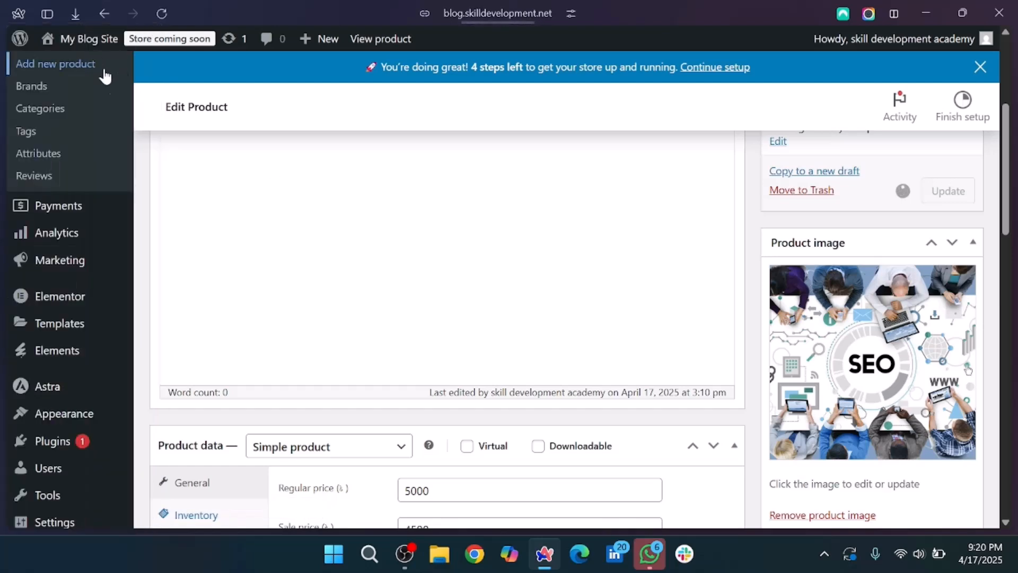
scroll(91, 64, "up", 3)
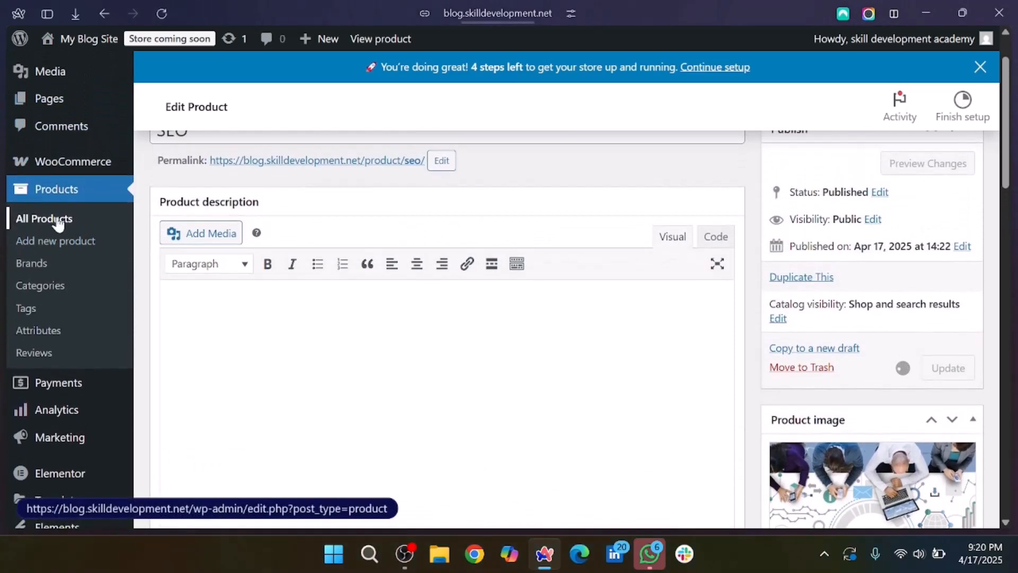
left_click(58, 223)
- Examine the images, names and prices in the product list and look through the available admin sections
scroll(286, 345, "down", 2)
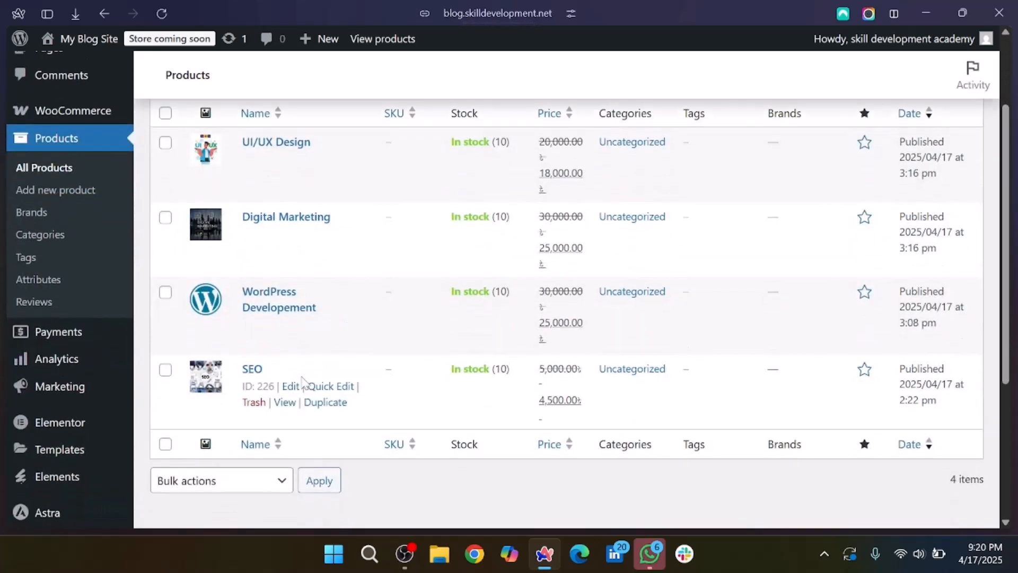
scroll(302, 381, "up", 1)
scroll(304, 381, "down", 2)
scroll(77, 137, "up", 3)
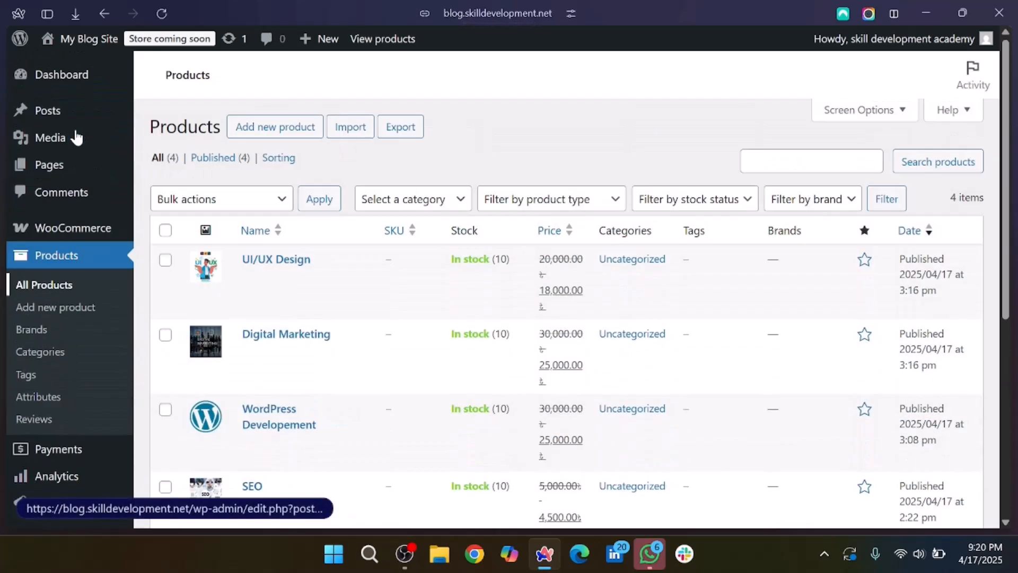
scroll(45, 473, "down", 3)
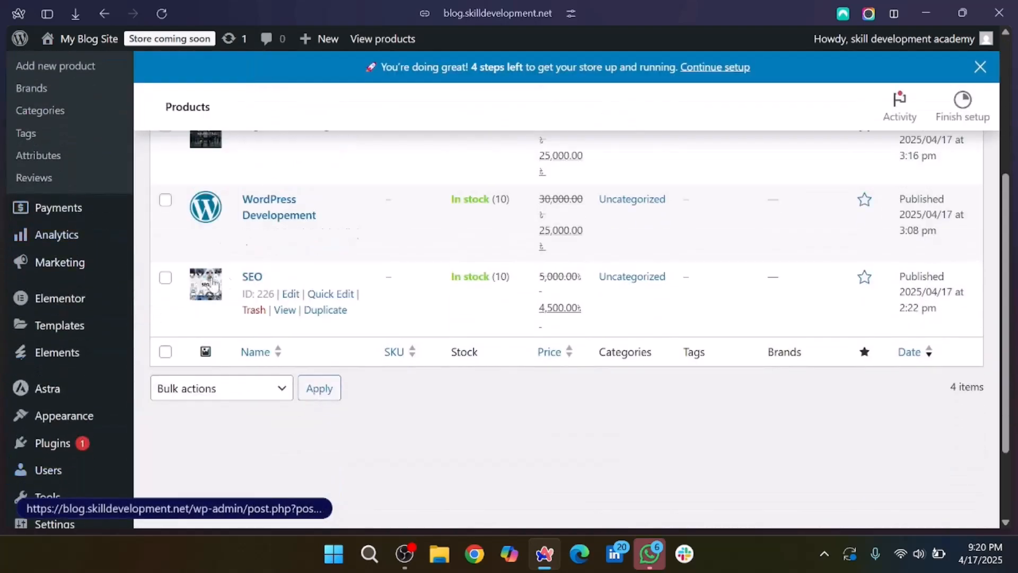
scroll(17, 371, "down", 2)
scroll(18, 374, "up", 3)
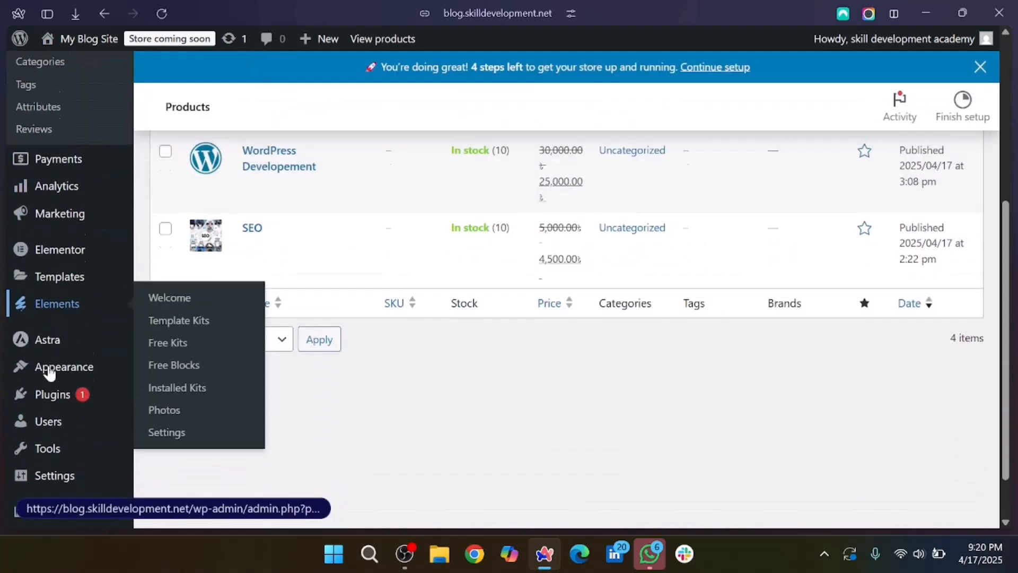
scroll(22, 371, "up", 4)
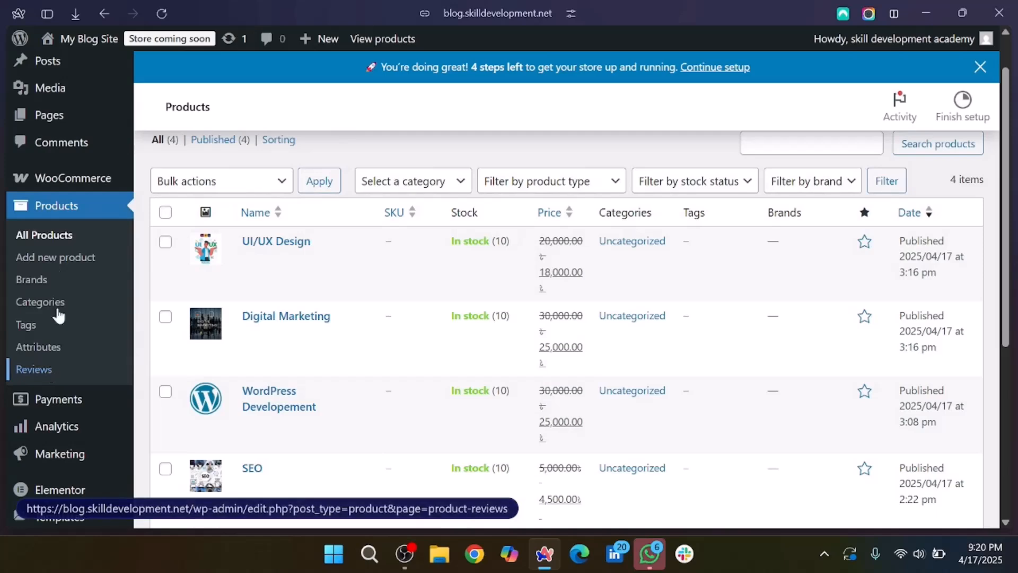
scroll(71, 305, "down", 3)
scroll(72, 305, "down", 2)
scroll(71, 305, "up", 2)
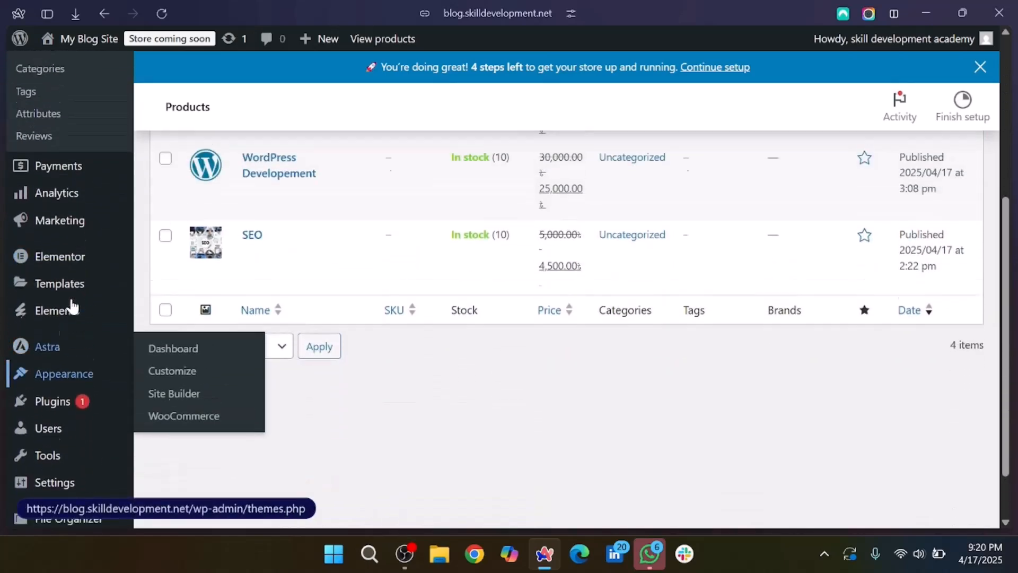
scroll(72, 305, "up", 3)
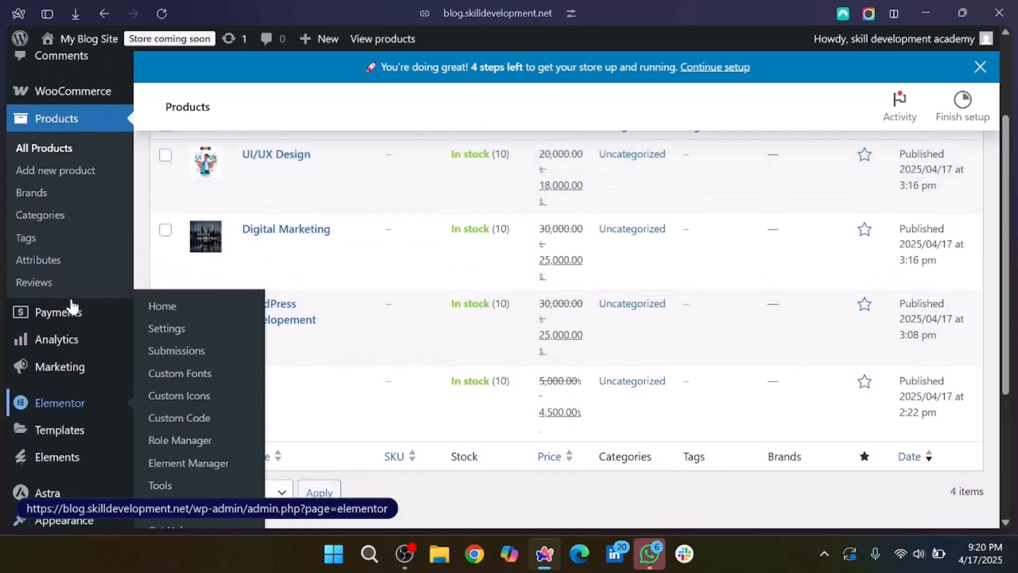
- Open the WooCommerce settings and try to switch to the Payments and Shipping sections
mouse_move(101, 132)
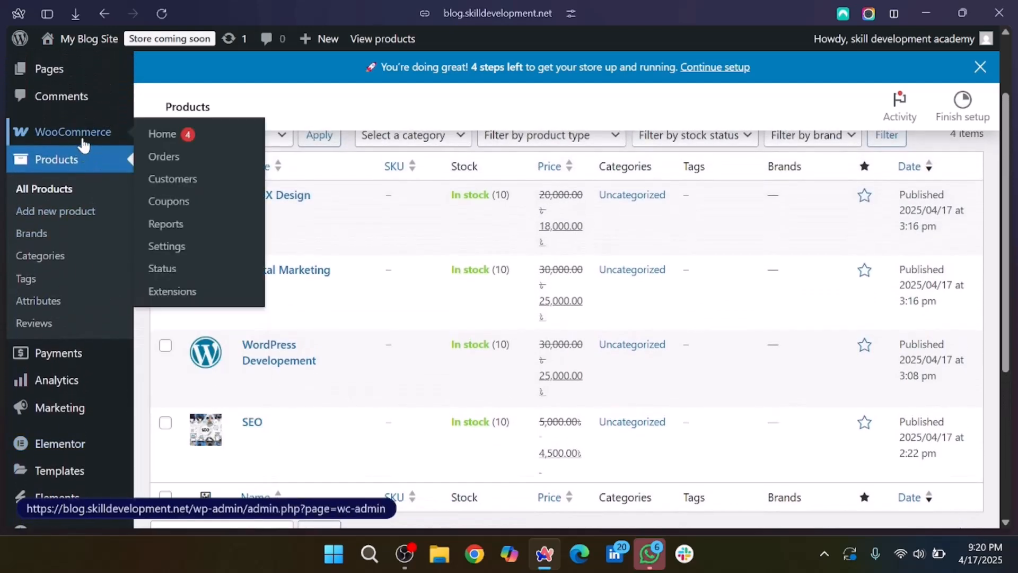
left_click(166, 249)
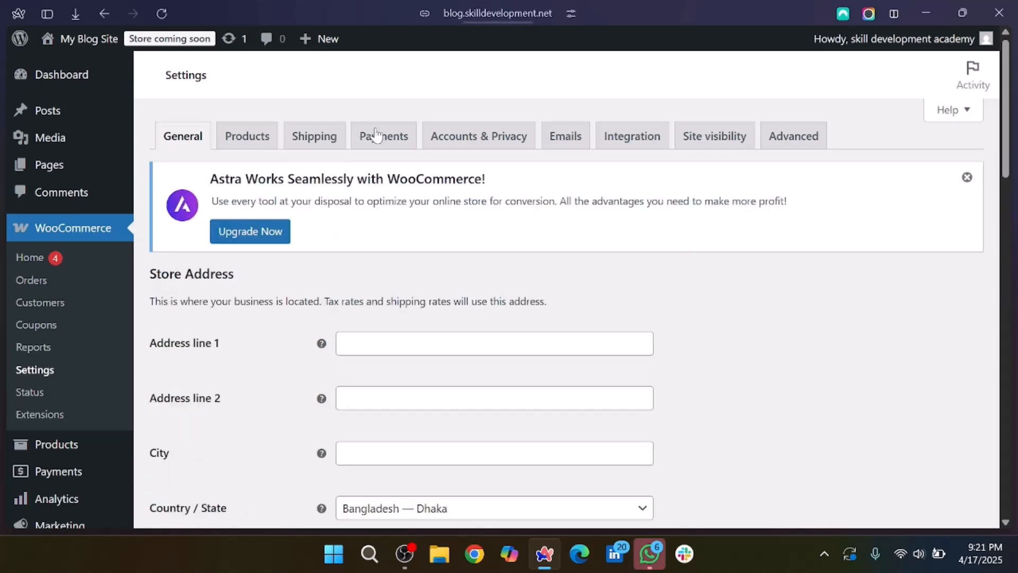
left_click(385, 136)
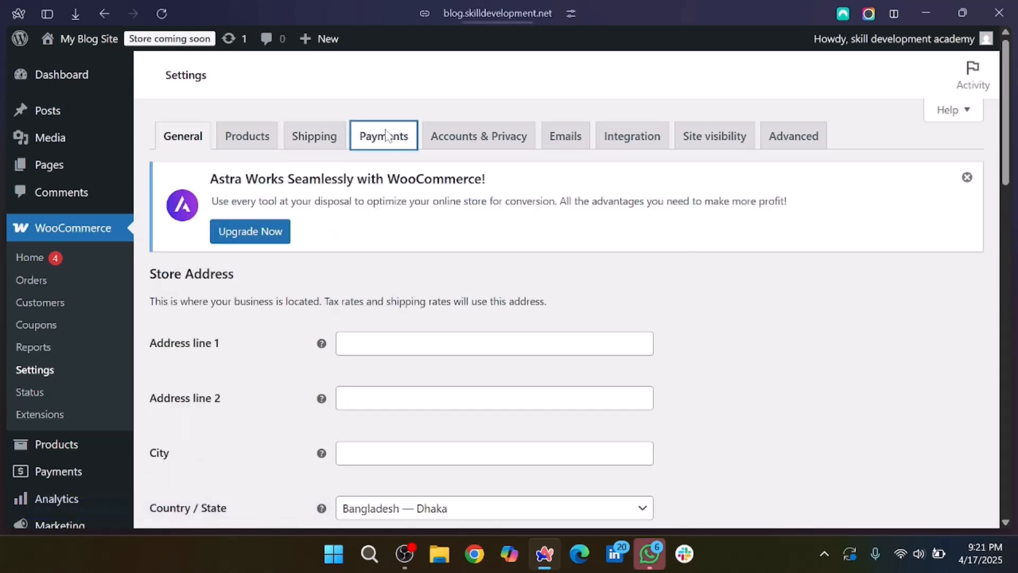
left_click(317, 135)
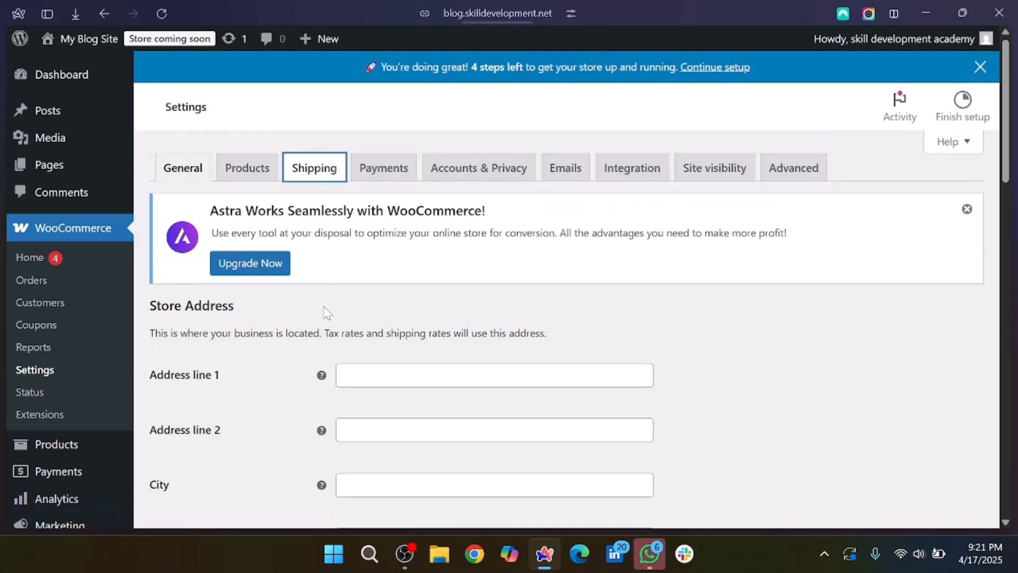
left_click(332, 173)
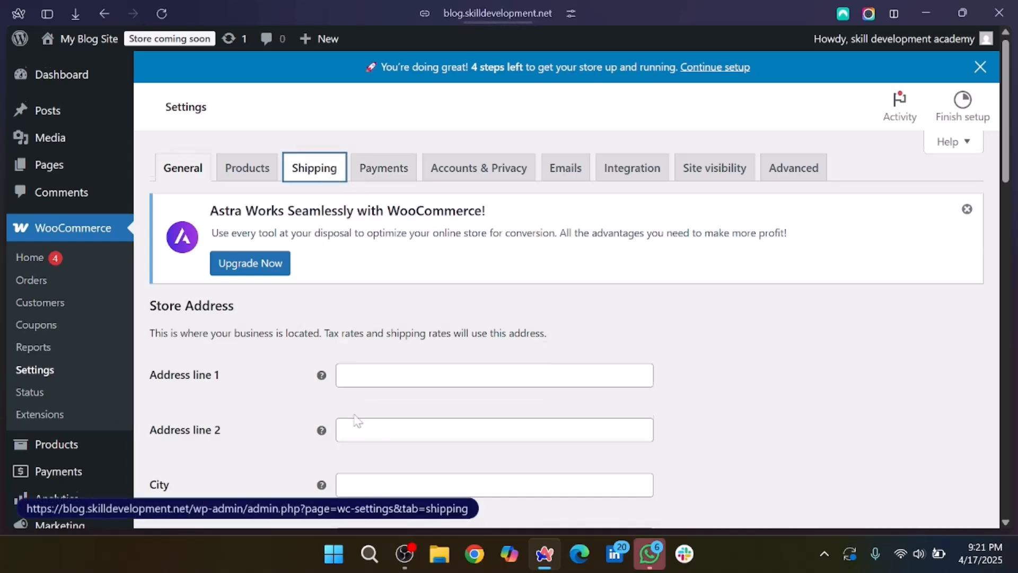
- Review the store address and selling location settings and switch to the Payments settings
scroll(357, 423, "down", 5)
scroll(355, 419, "down", 4)
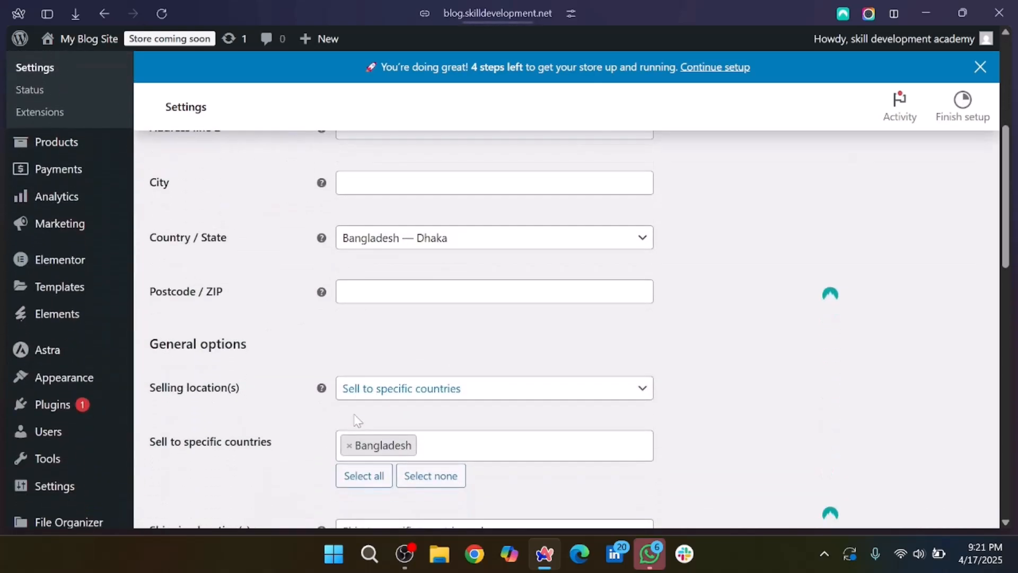
scroll(357, 420, "up", 8)
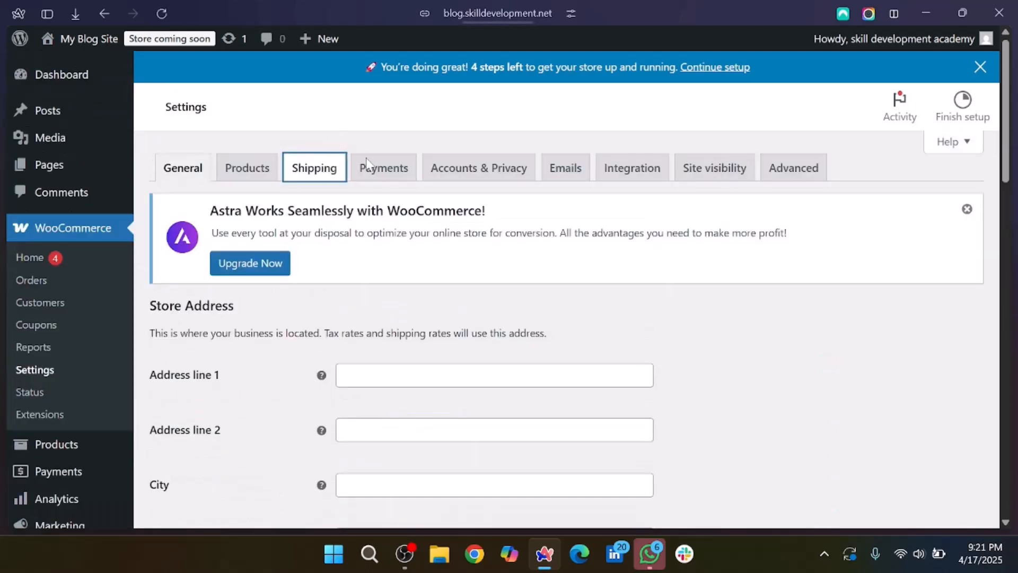
left_click(371, 172)
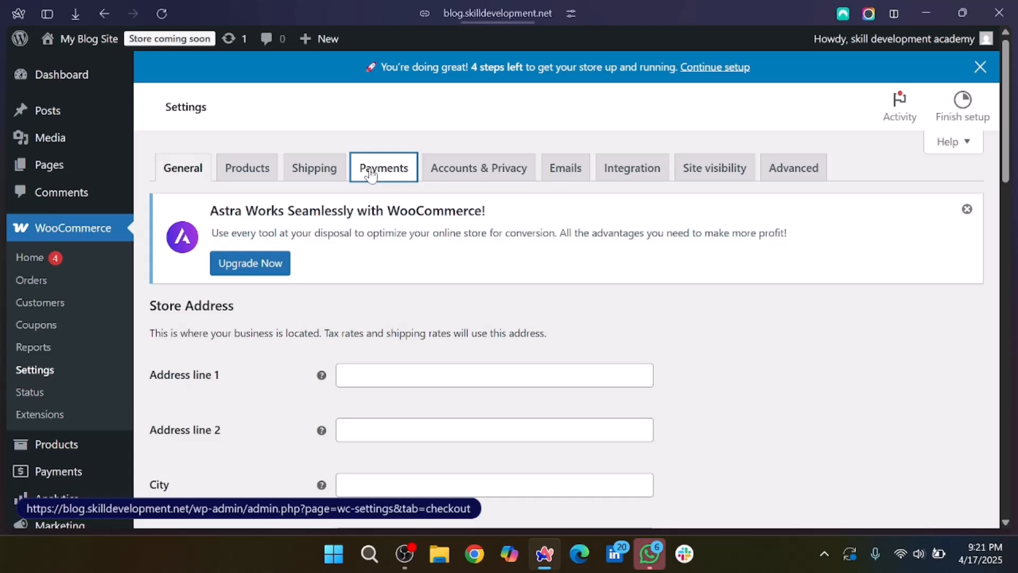
- Show the store's payment methods, enable cash on delivery and open its setup
left_click(371, 175)
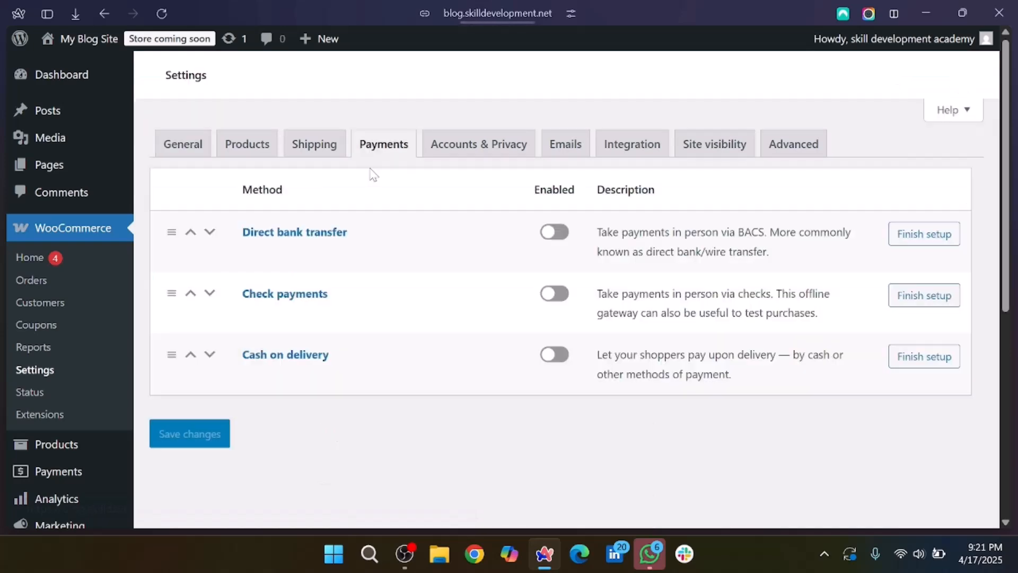
scroll(377, 319, "down", 2)
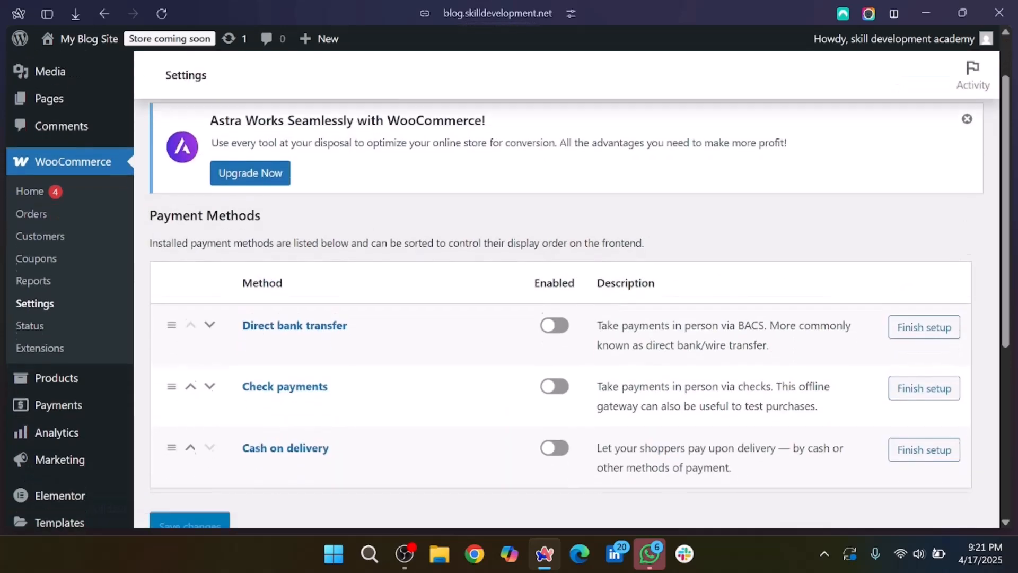
left_click(567, 391)
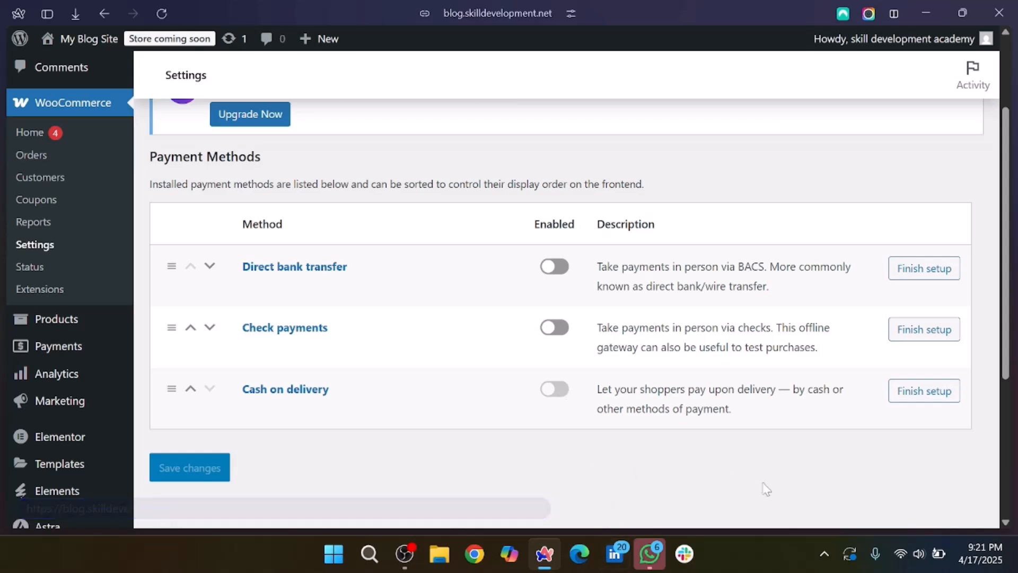
left_click(924, 428)
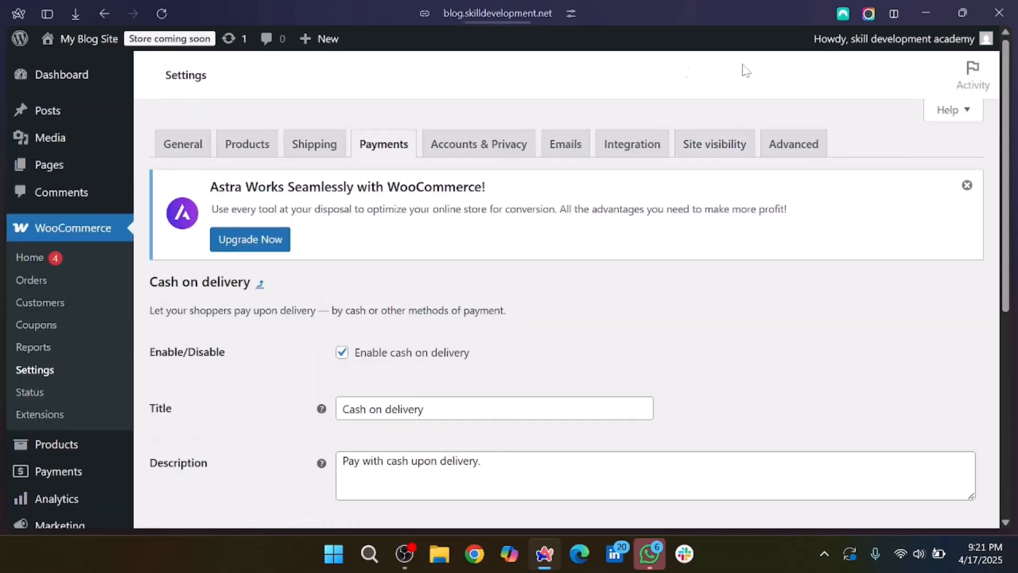
- Enable cash on delivery for any "Flat rate" method and any "Free shipping" method, and save the changes
scroll(502, 252, "down", 7)
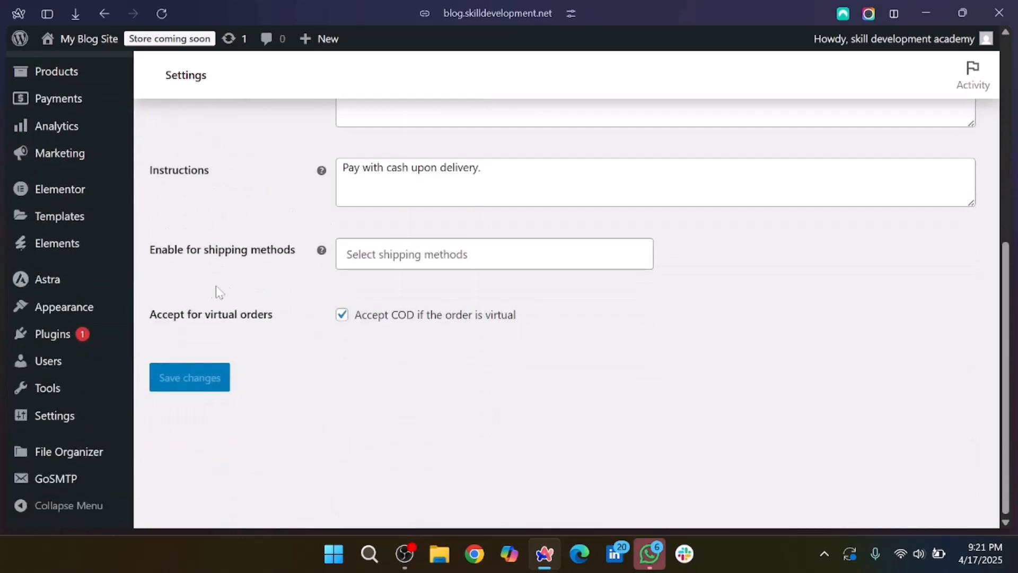
left_click(347, 254)
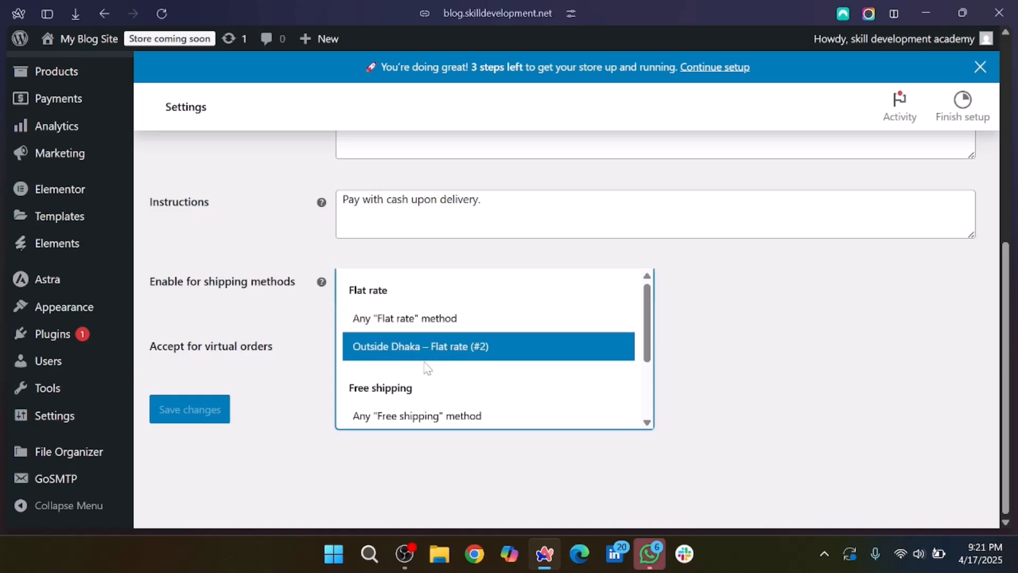
left_click(407, 320)
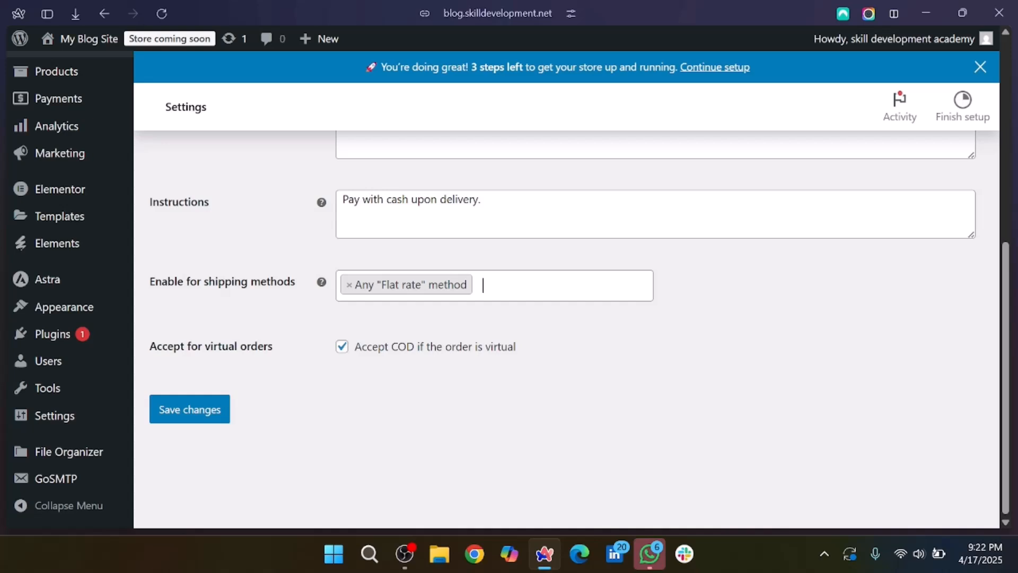
left_click(483, 285)
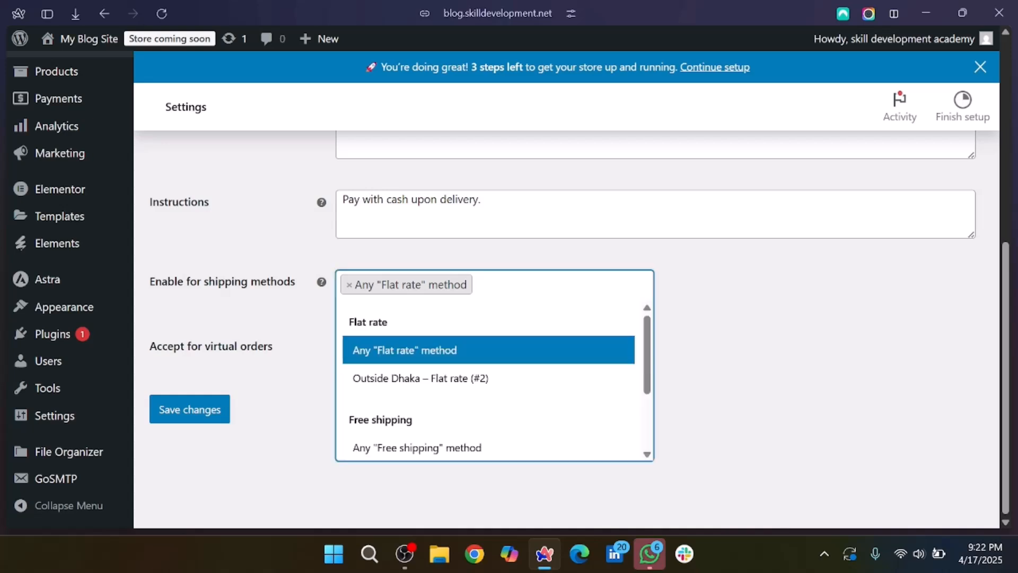
left_click(438, 448)
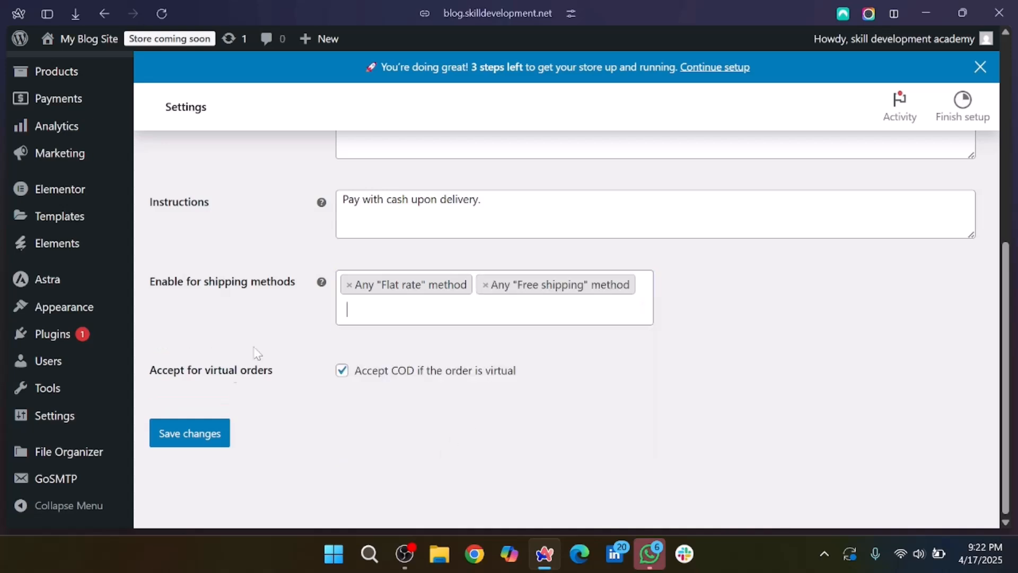
left_click(202, 439)
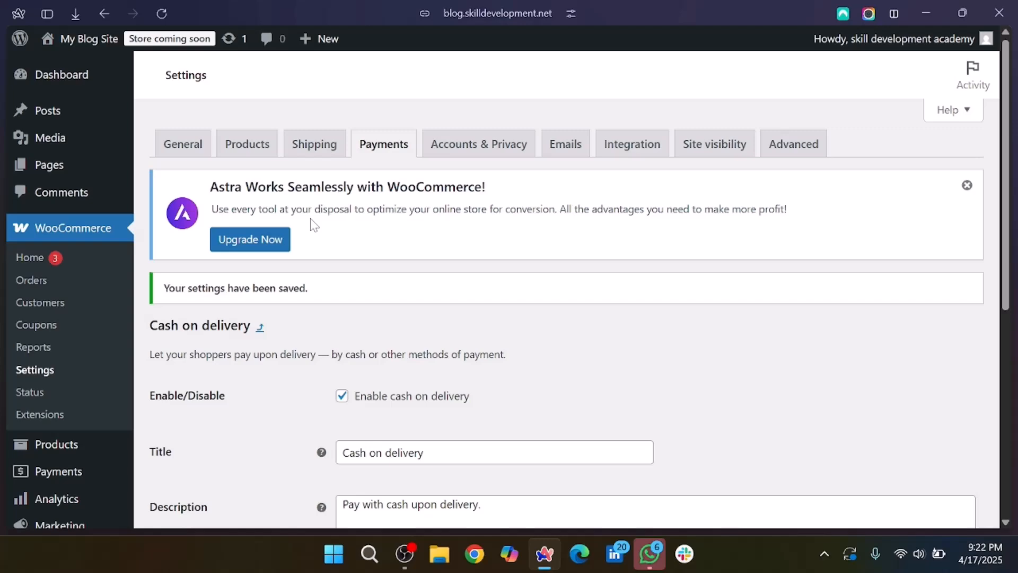
scroll(558, 338, "down", 4)
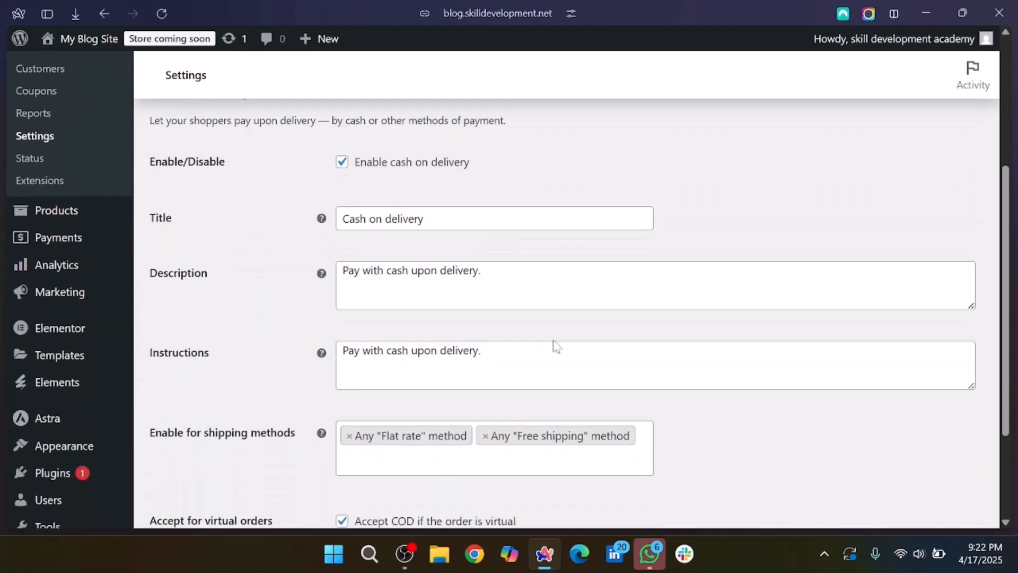
left_click(404, 553)
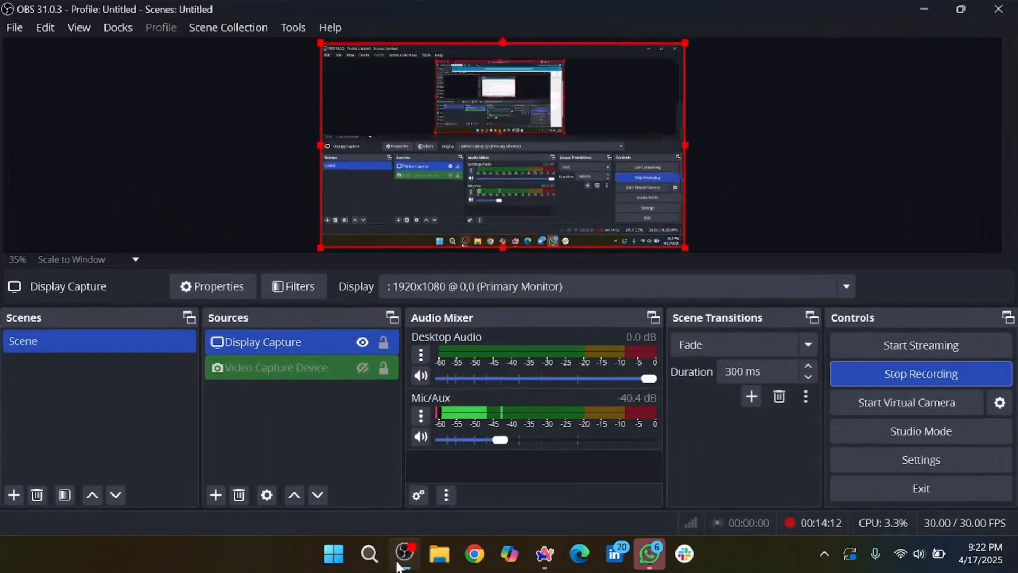
left_click(896, 373)
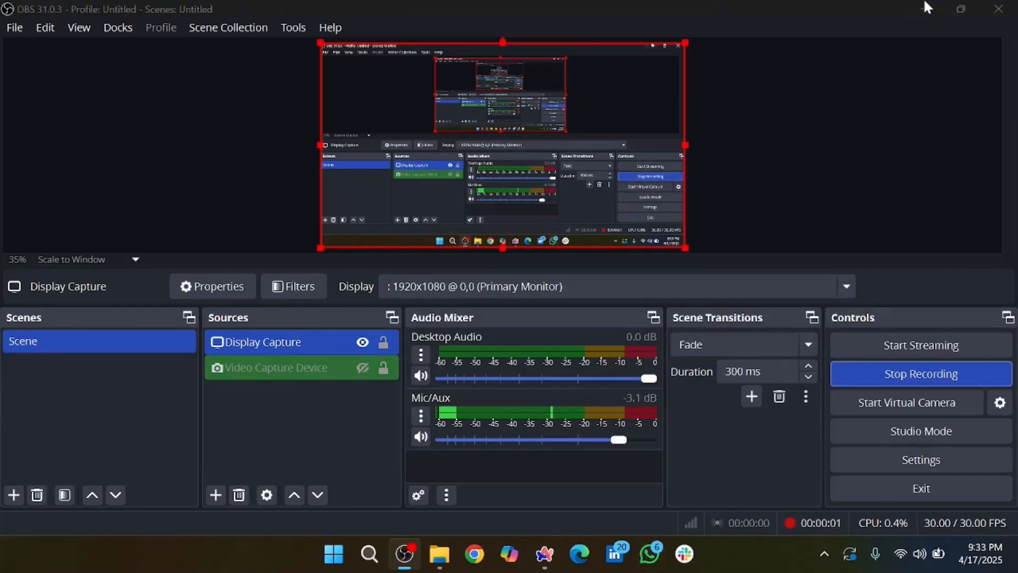
left_click(927, 8)
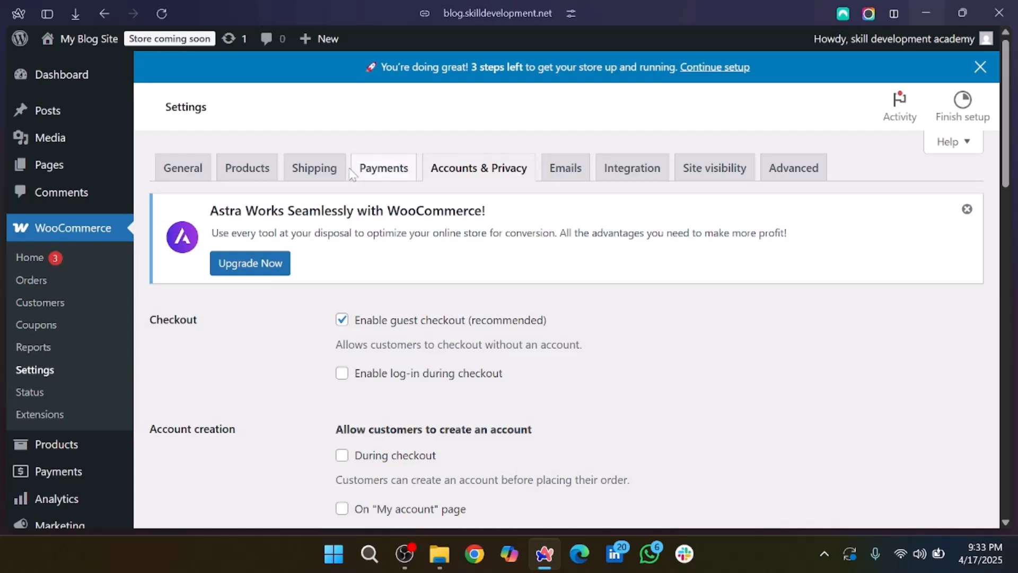
- Reopen the cash on delivery settings from the payment methods, disable acceptance of COD for virtual orders, and save the changes
left_click(371, 169)
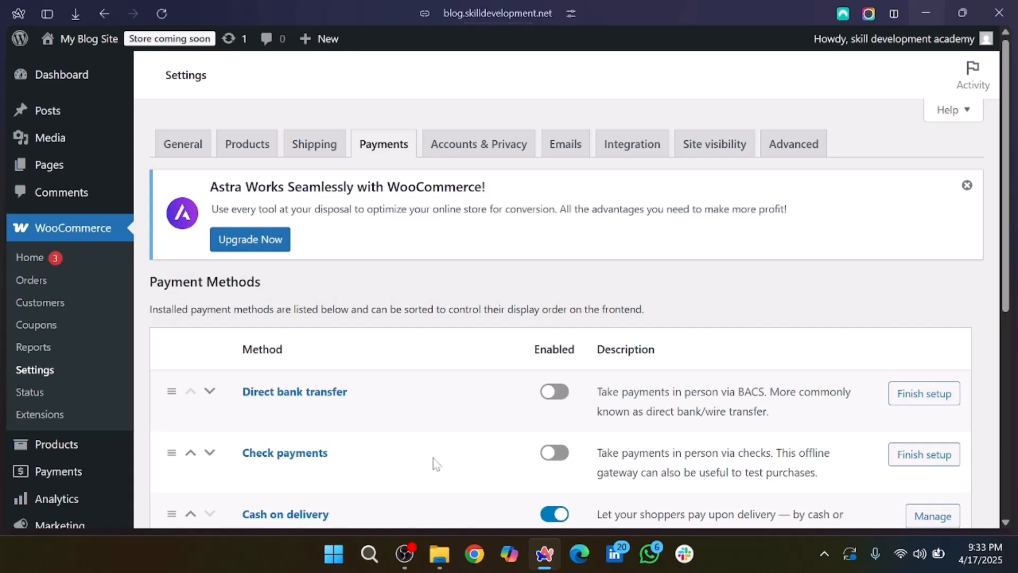
scroll(432, 464, "down", 2)
left_click(946, 400)
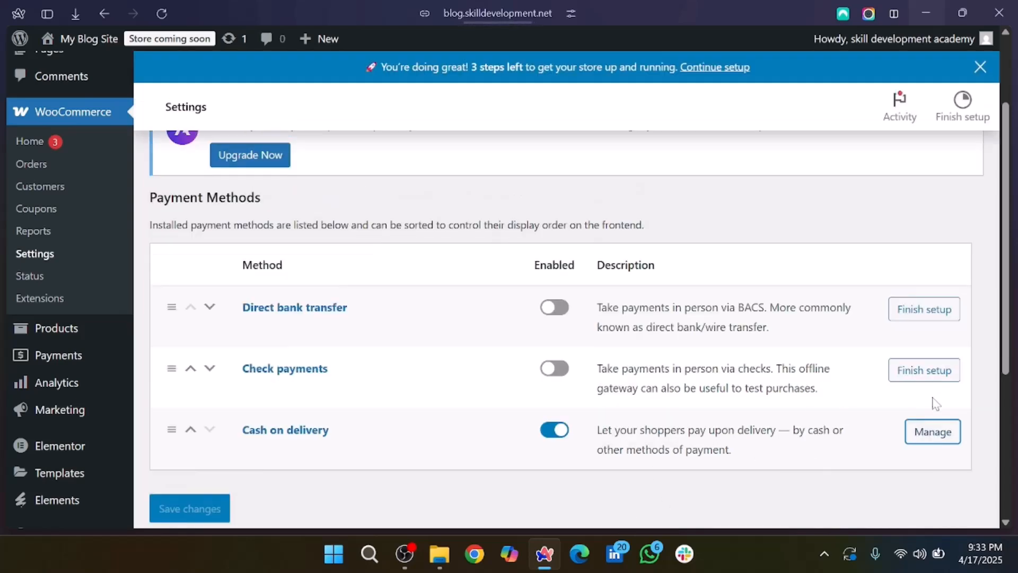
scroll(675, 361, "down", 5)
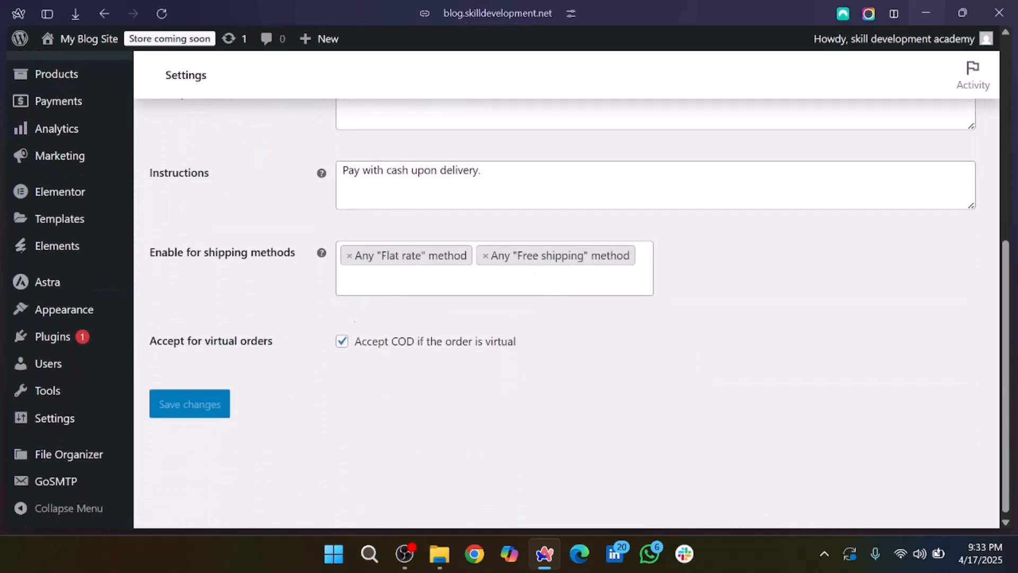
left_click(181, 409)
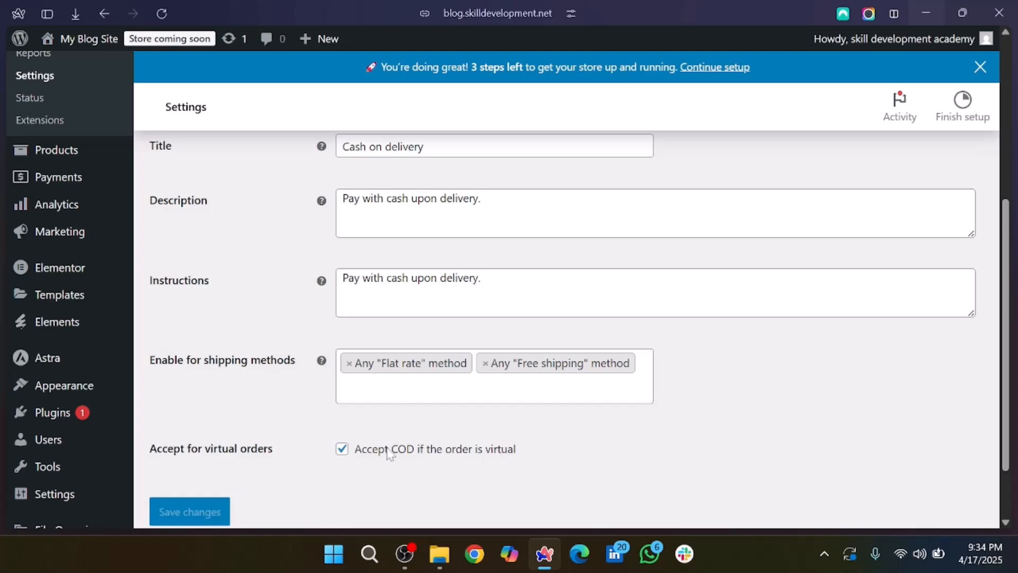
left_click(342, 449)
scroll(344, 448, "down", 1)
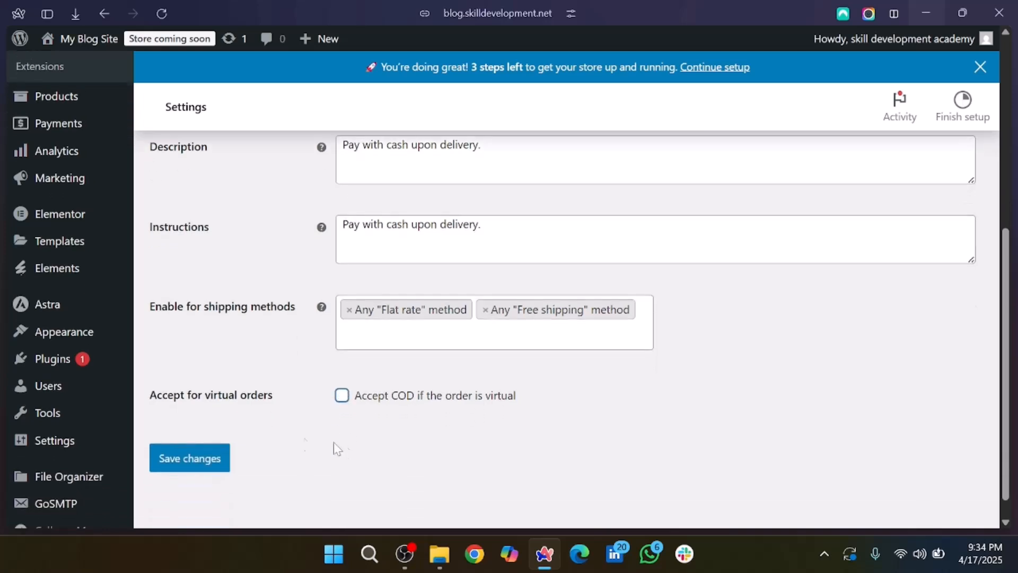
left_click(180, 459)
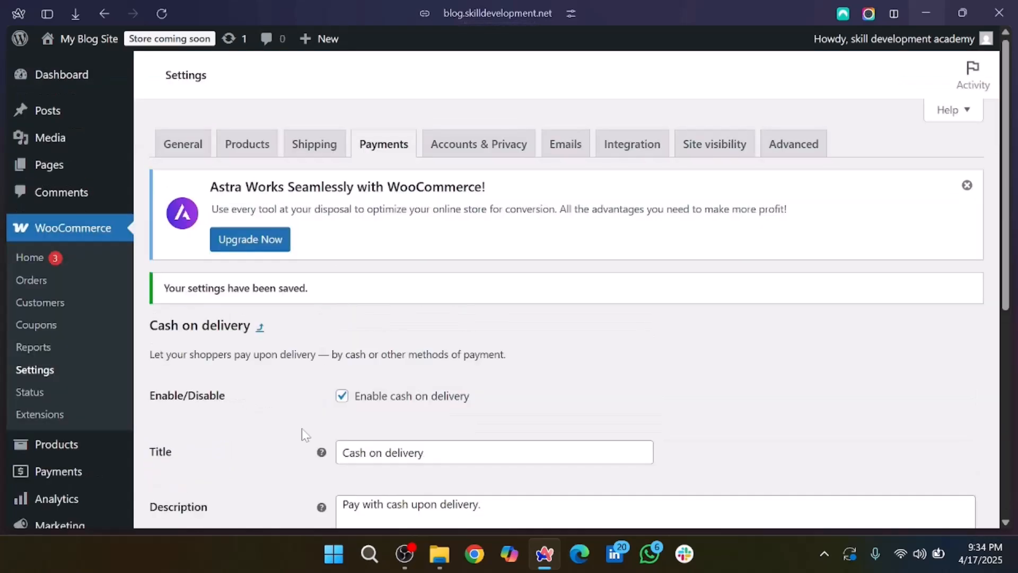
scroll(301, 428, "down", 6)
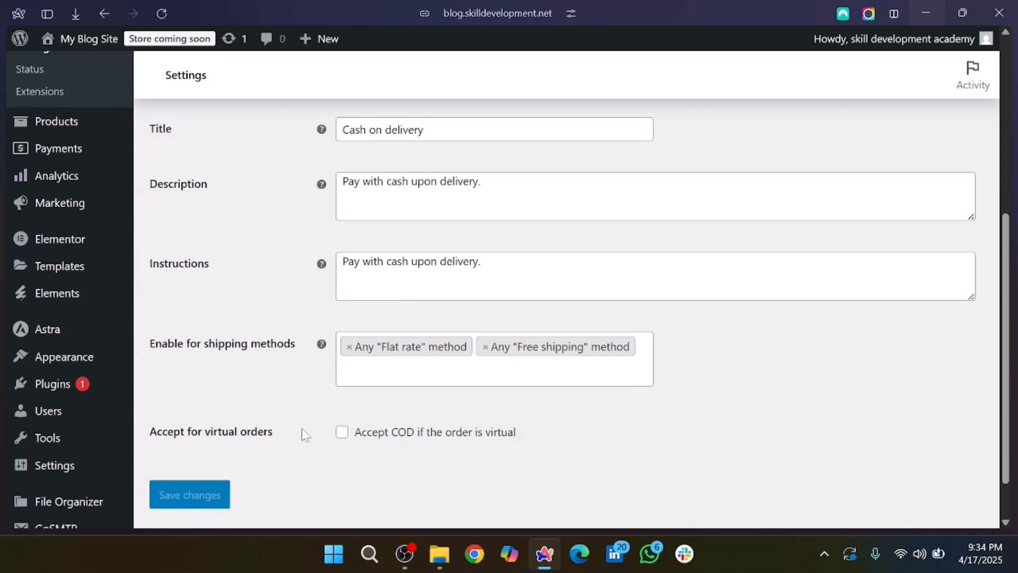
scroll(301, 428, "up", 7)
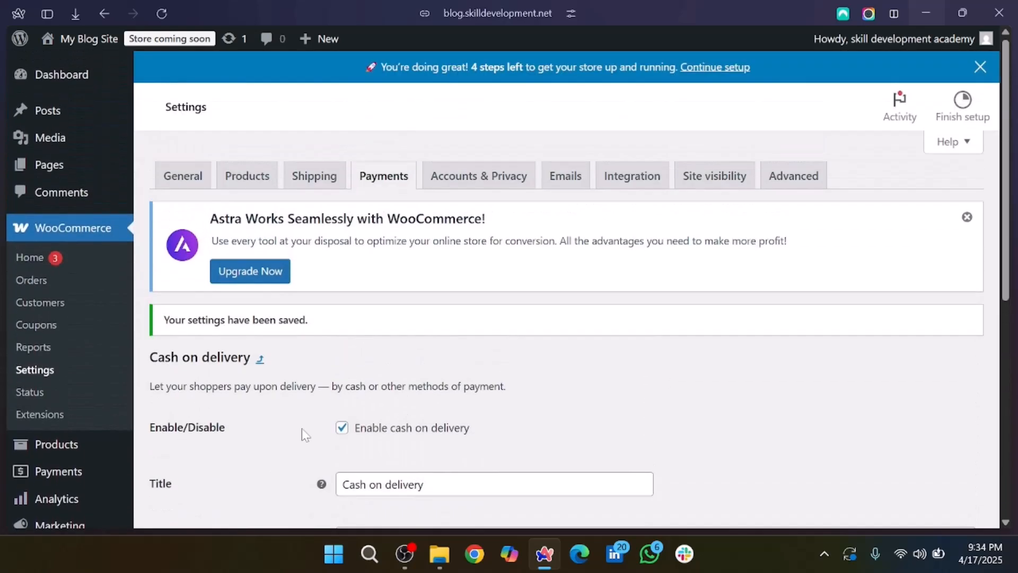
scroll(301, 428, "down", 1)
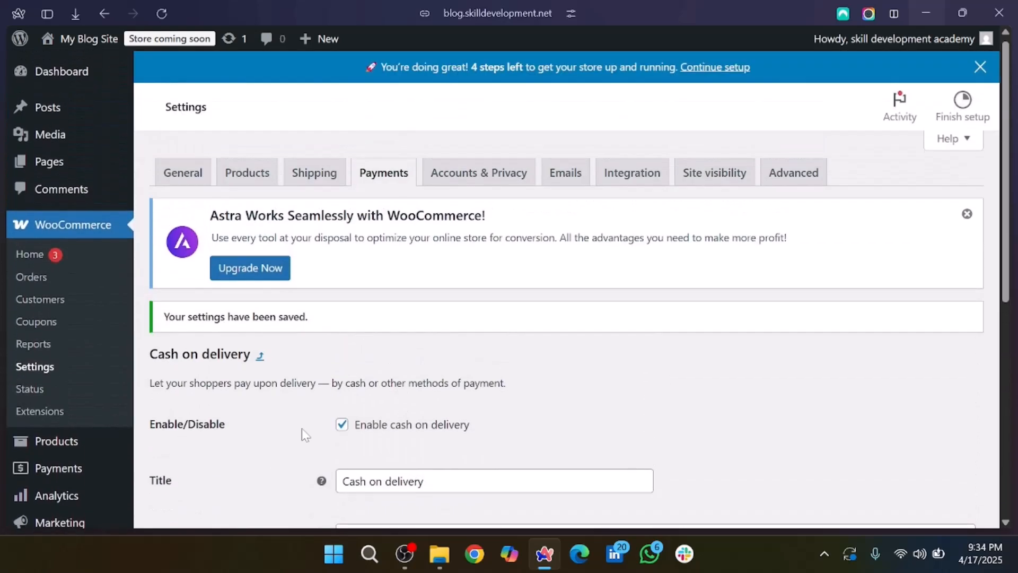
- Review the Accounts & Privacy settings for guest checkout, account creation, account erasure requests and the privacy policy
left_click(475, 182)
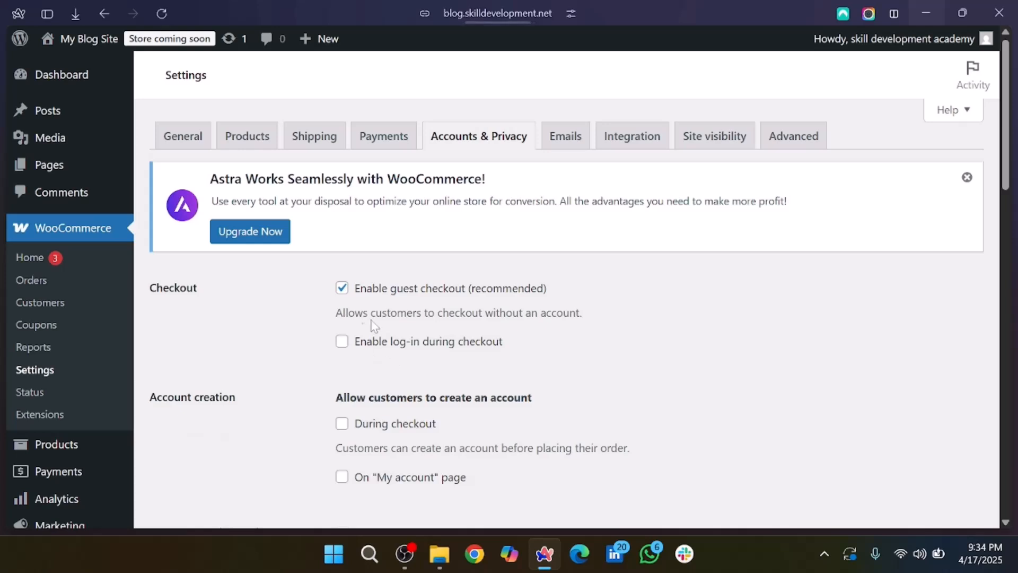
scroll(522, 298, "down", 1)
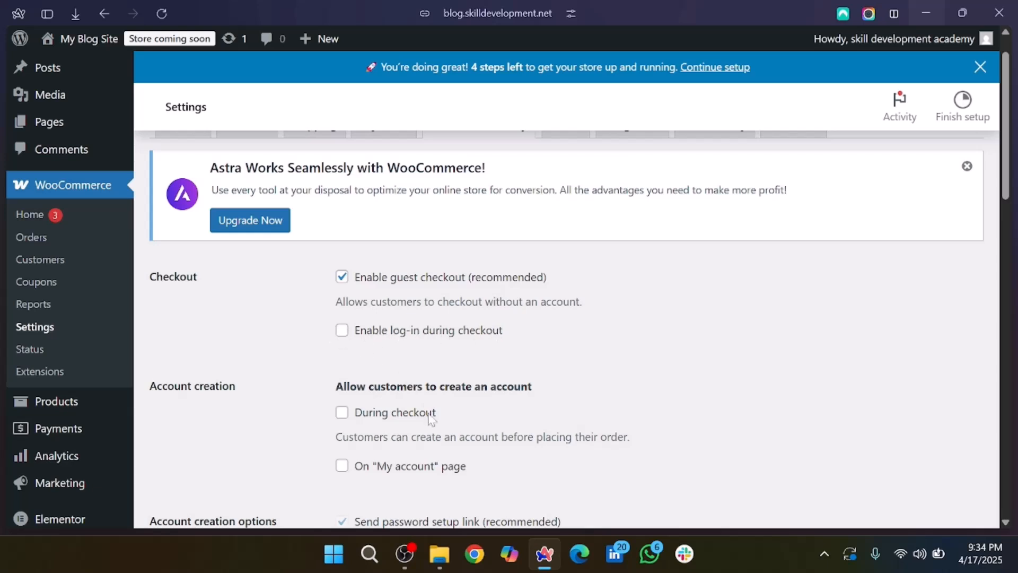
scroll(435, 427, "down", 1)
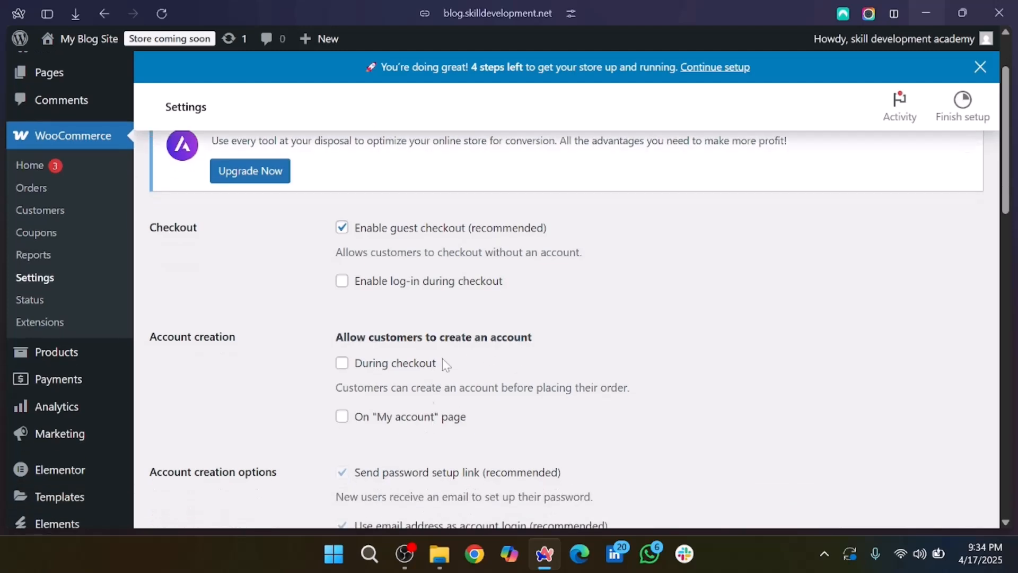
scroll(444, 304, "down", 9)
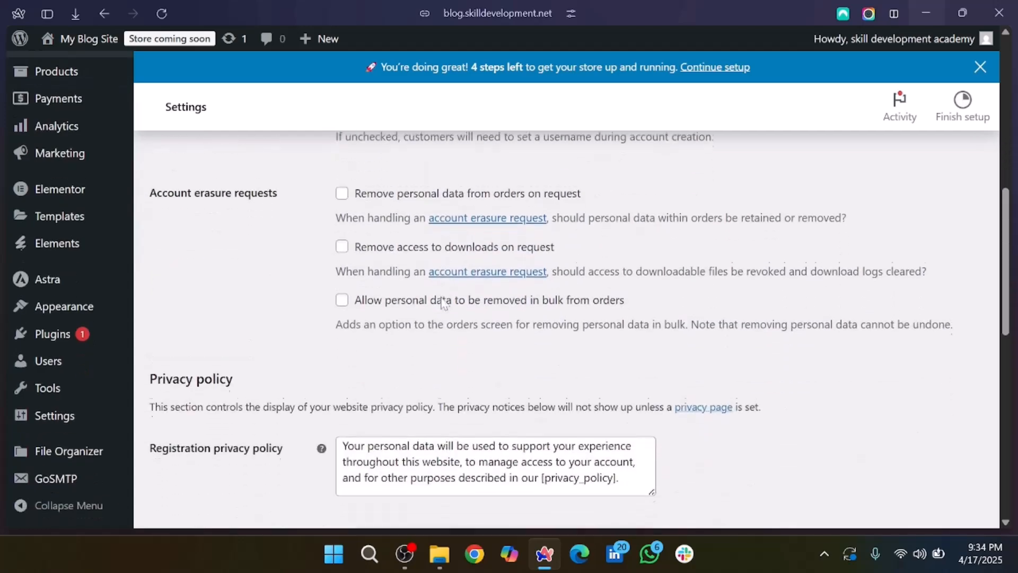
scroll(444, 303, "down", 4)
scroll(444, 303, "up", 15)
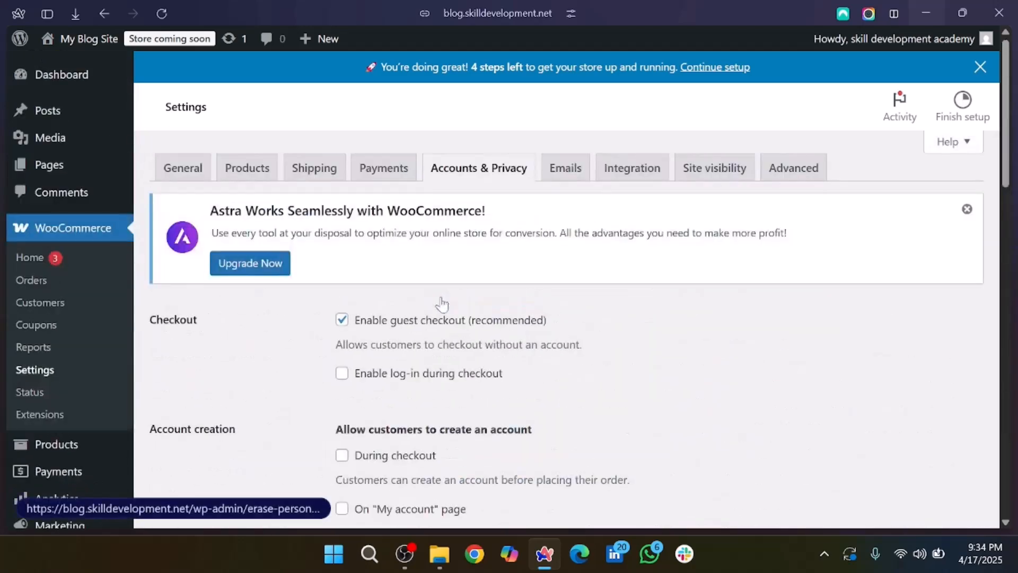
- Open the Emails settings and examine the order notifications and the recipient of the new order email
left_click(574, 172)
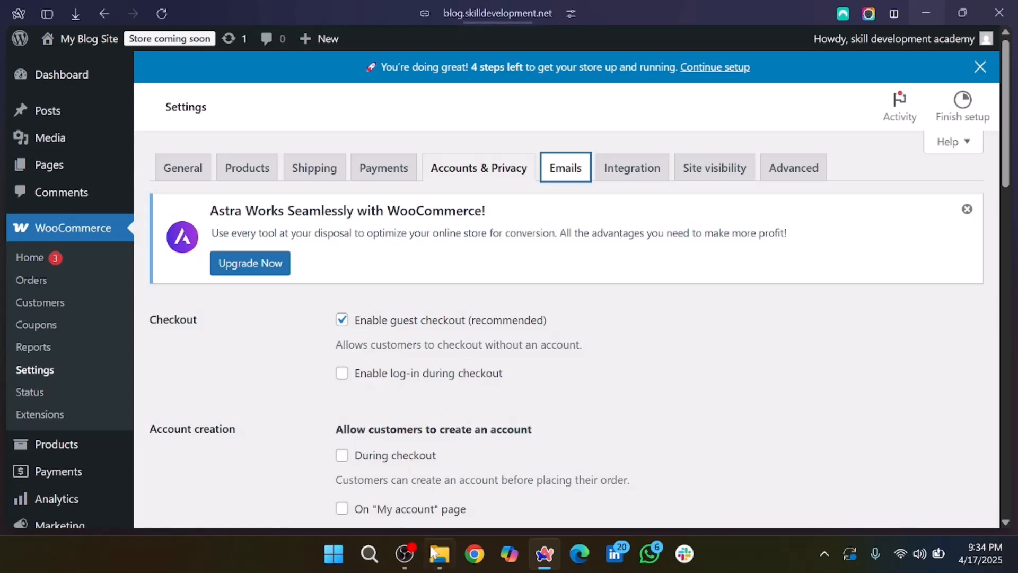
scroll(408, 392, "down", 3)
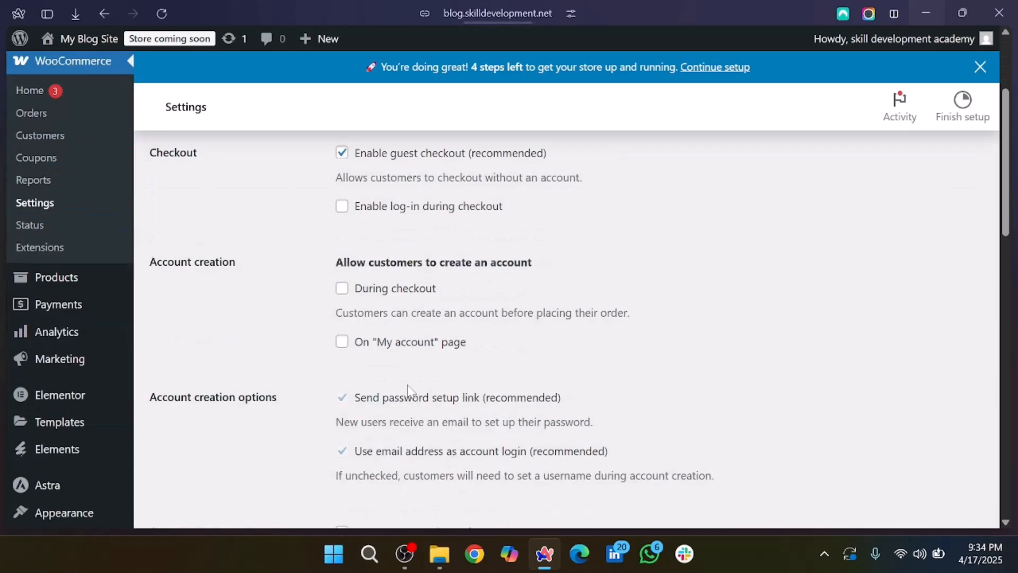
scroll(458, 243, "up", 3)
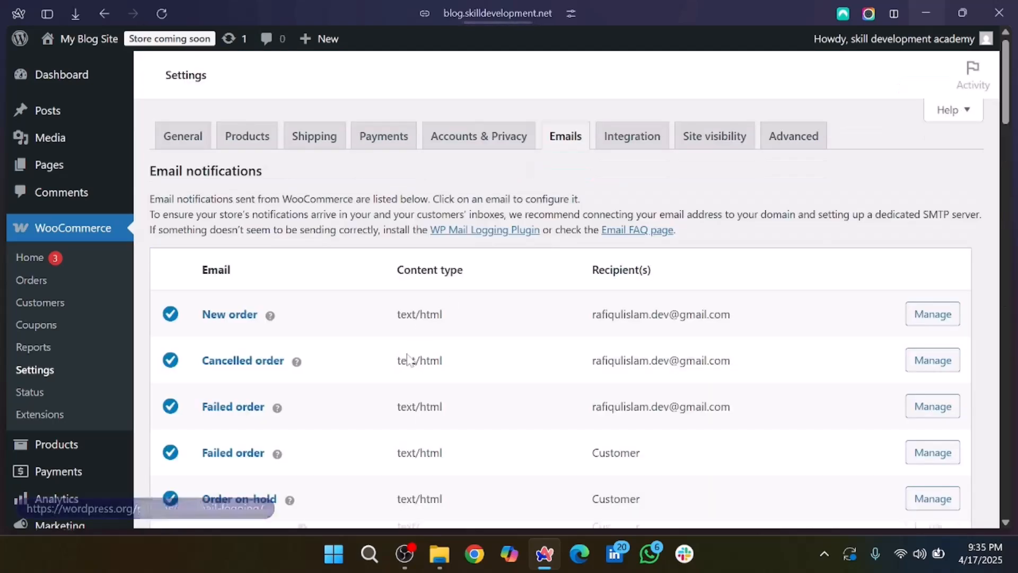
scroll(411, 360, "down", 1)
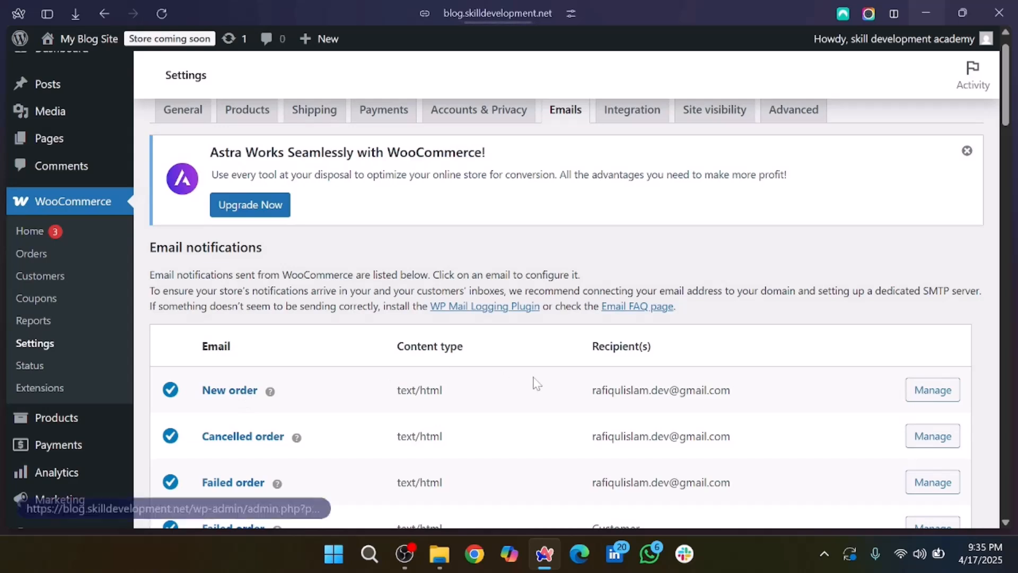
scroll(536, 383, "down", 3)
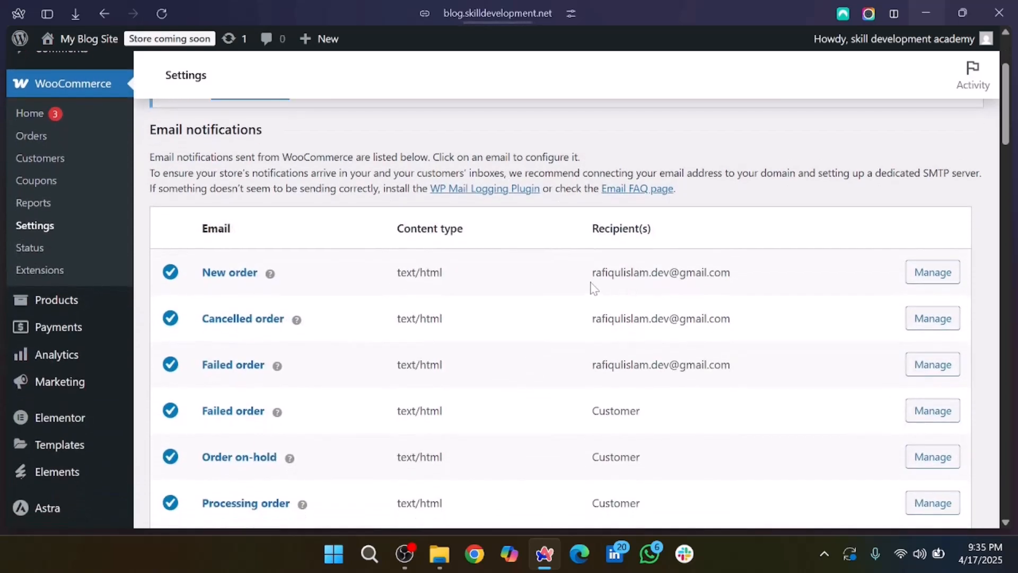
left_click_drag(593, 277, 738, 284)
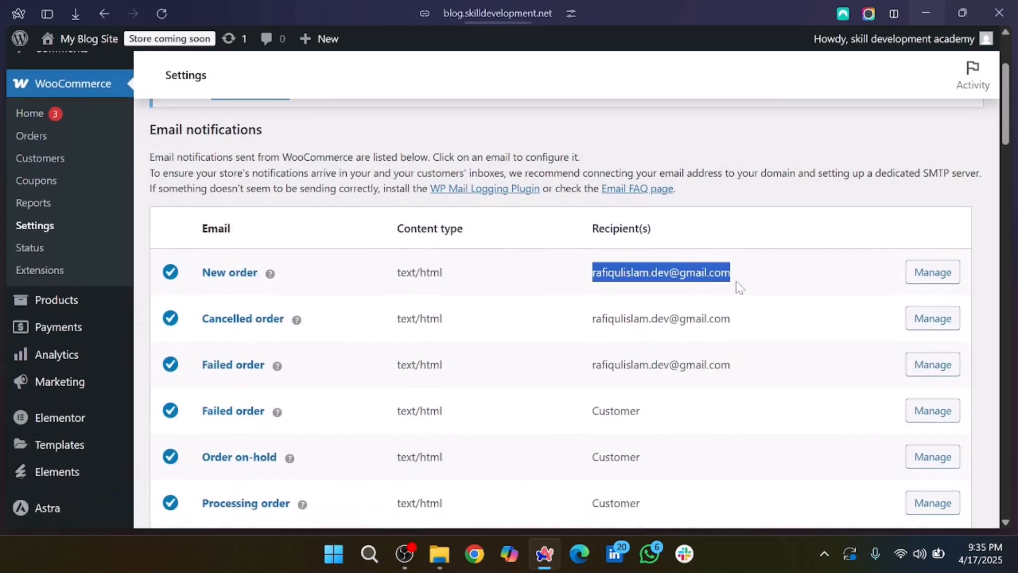
left_click(301, 301)
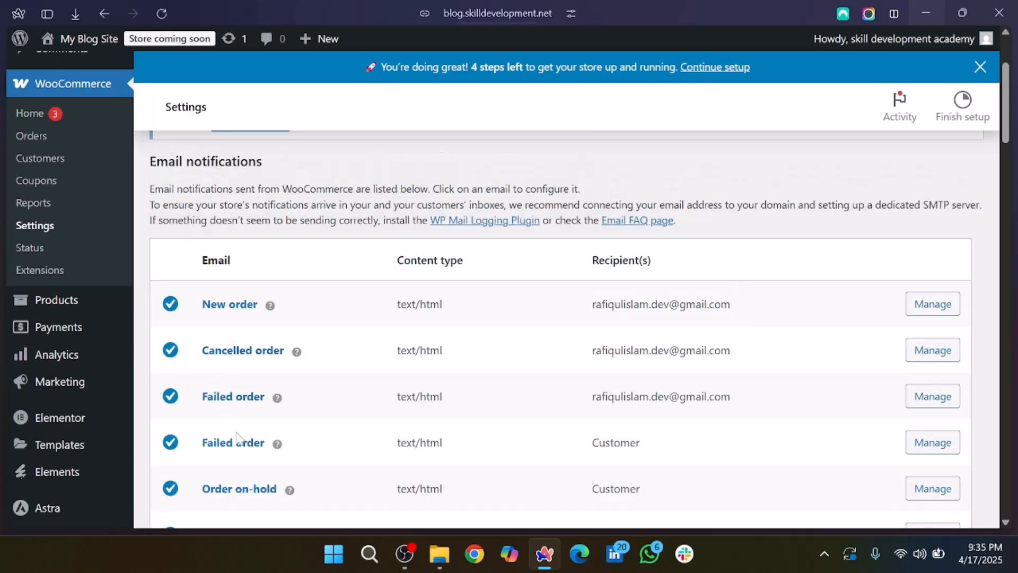
- Examine the email notifications list, comparing which order and account emails go to the store admin and which go to the customer
scroll(239, 438, "down", 3)
scroll(237, 437, "up", 2)
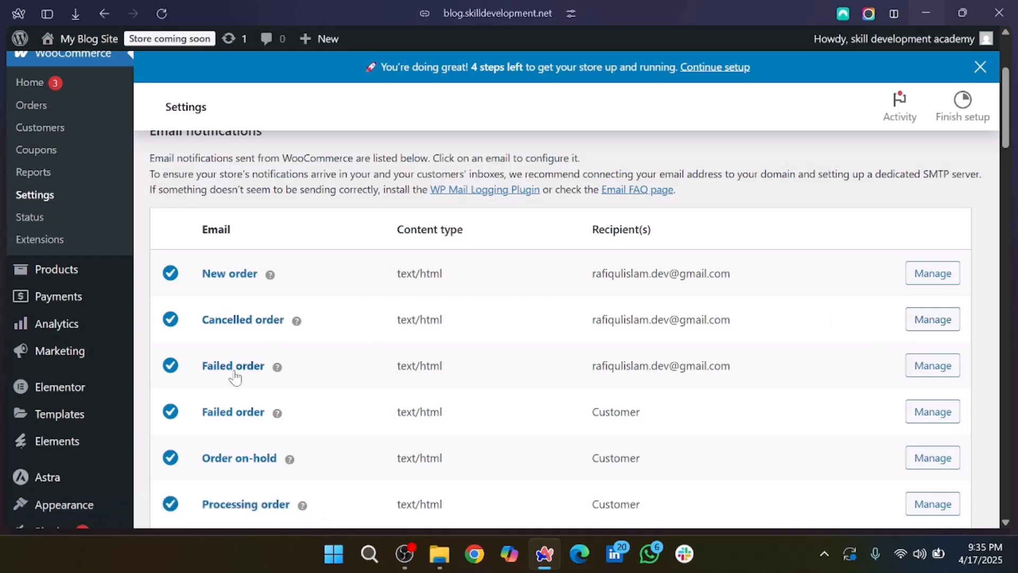
scroll(674, 366, "down", 1)
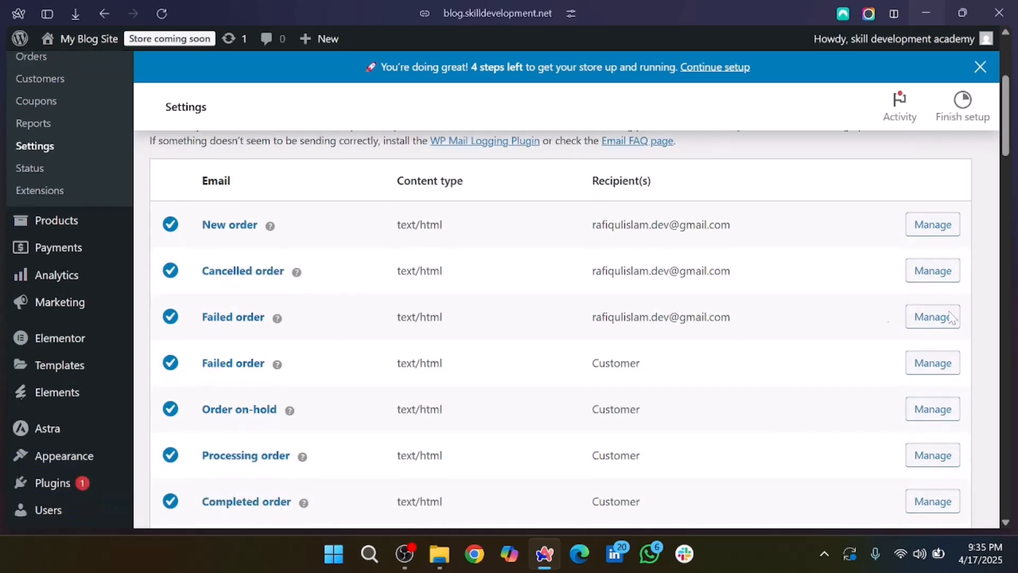
scroll(639, 439, "down", 2)
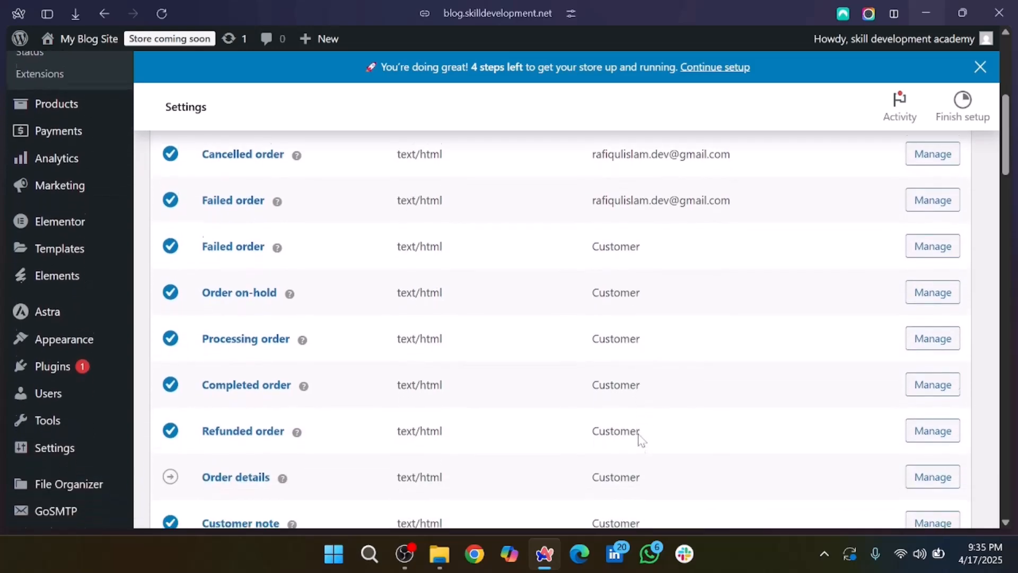
scroll(642, 436, "down", 1)
scroll(644, 223, "up", 4)
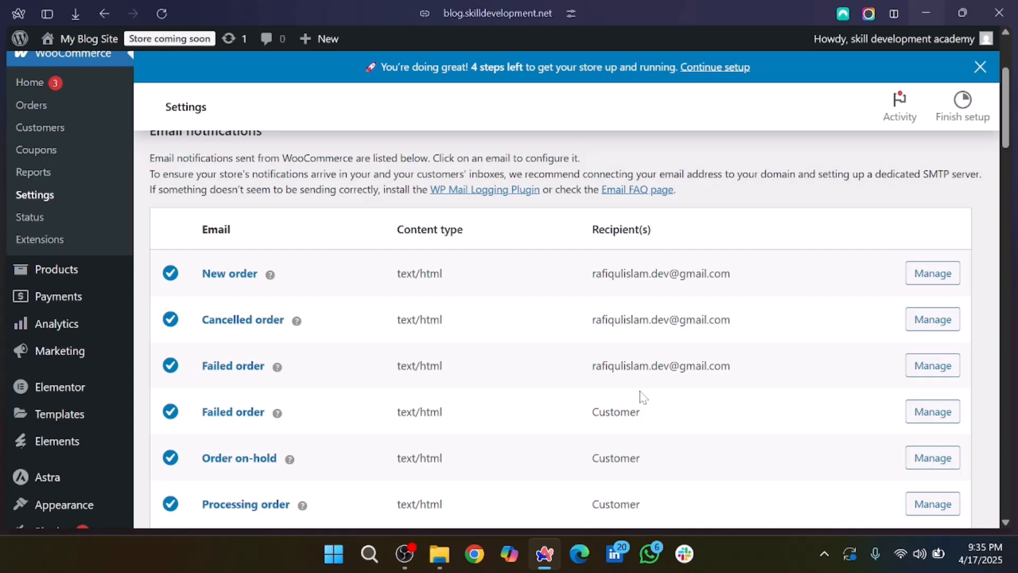
scroll(643, 398, "down", 2)
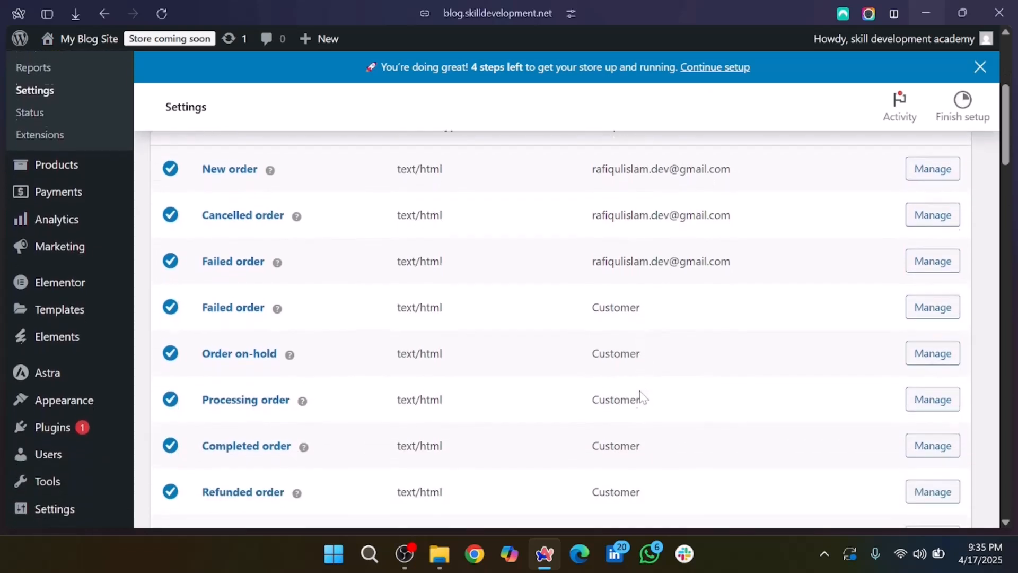
scroll(640, 395, "down", 1)
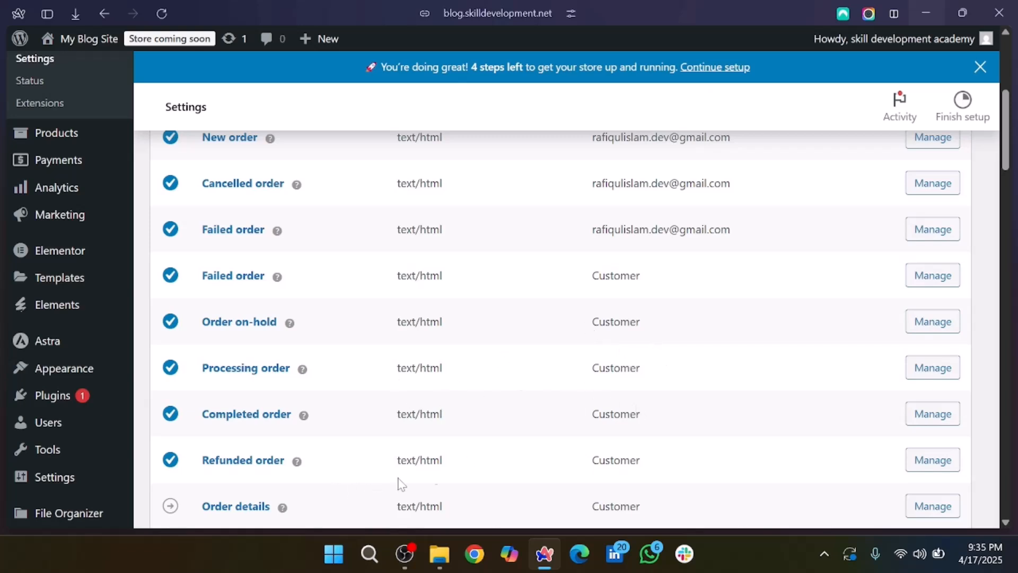
scroll(549, 469, "down", 2)
scroll(600, 450, "down", 2)
scroll(630, 313, "down", 2)
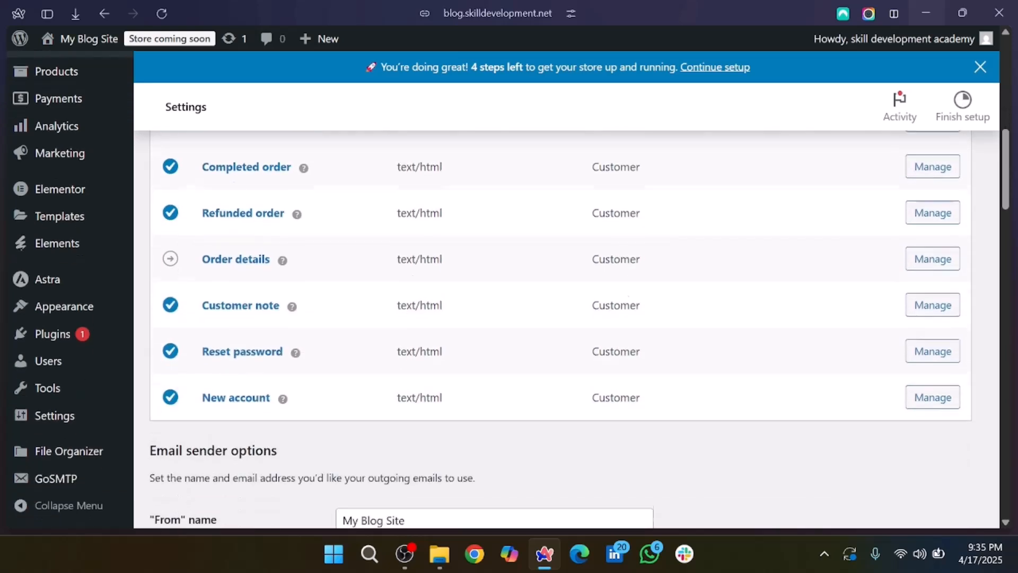
scroll(630, 313, "up", 1)
scroll(630, 313, "up", 3)
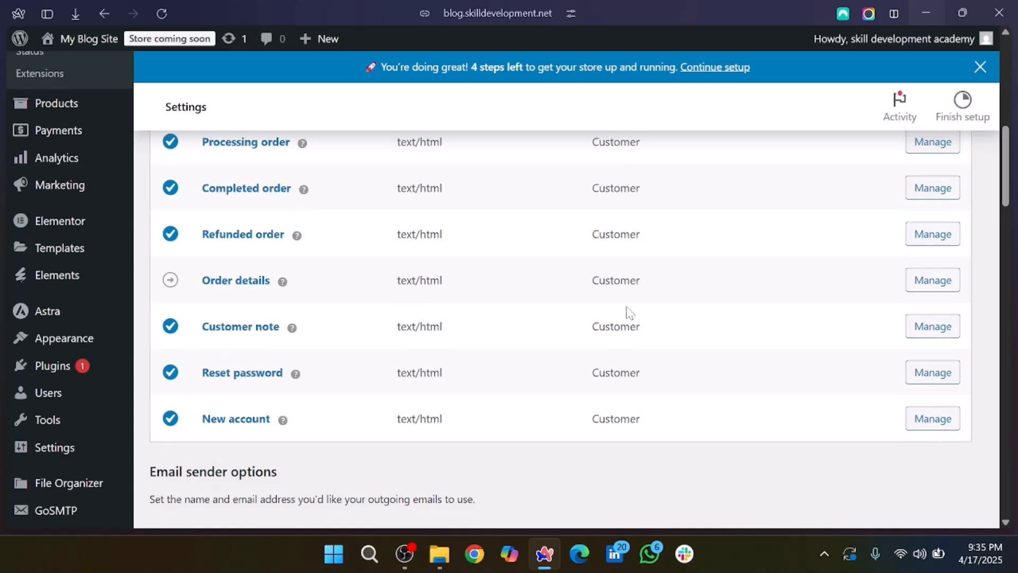
scroll(630, 312, "up", 3)
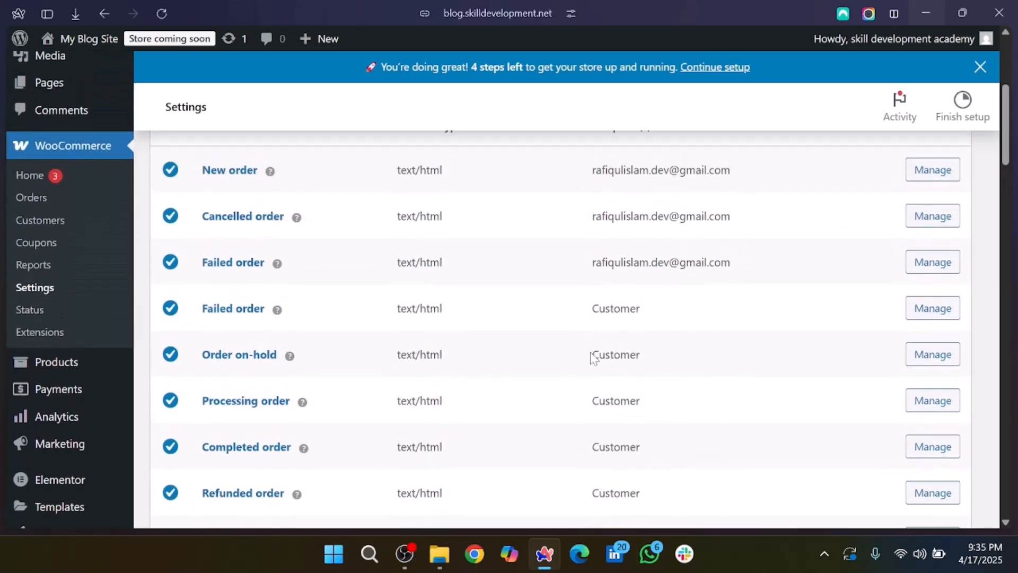
scroll(594, 358, "down", 1)
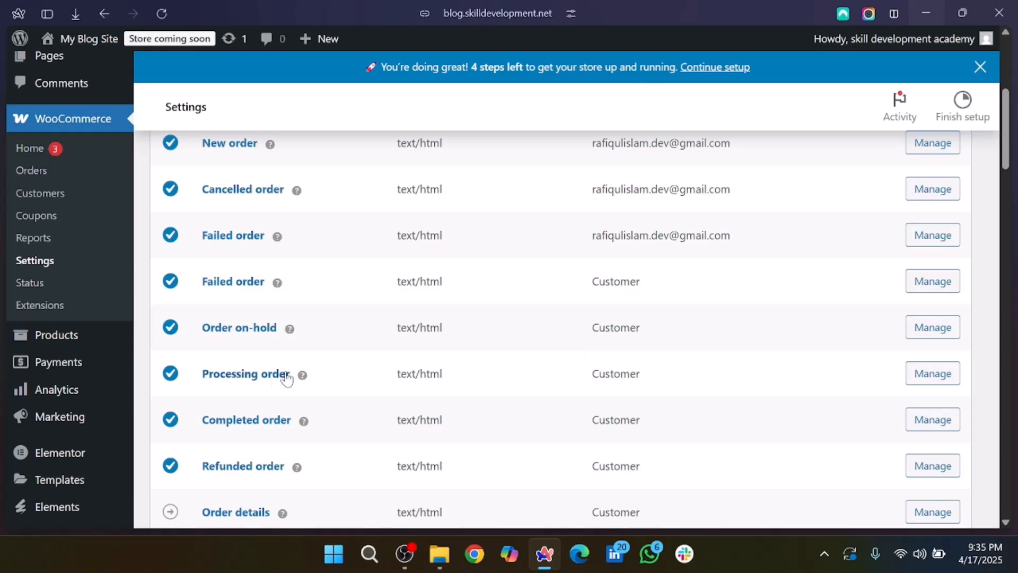
scroll(456, 397, "down", 1)
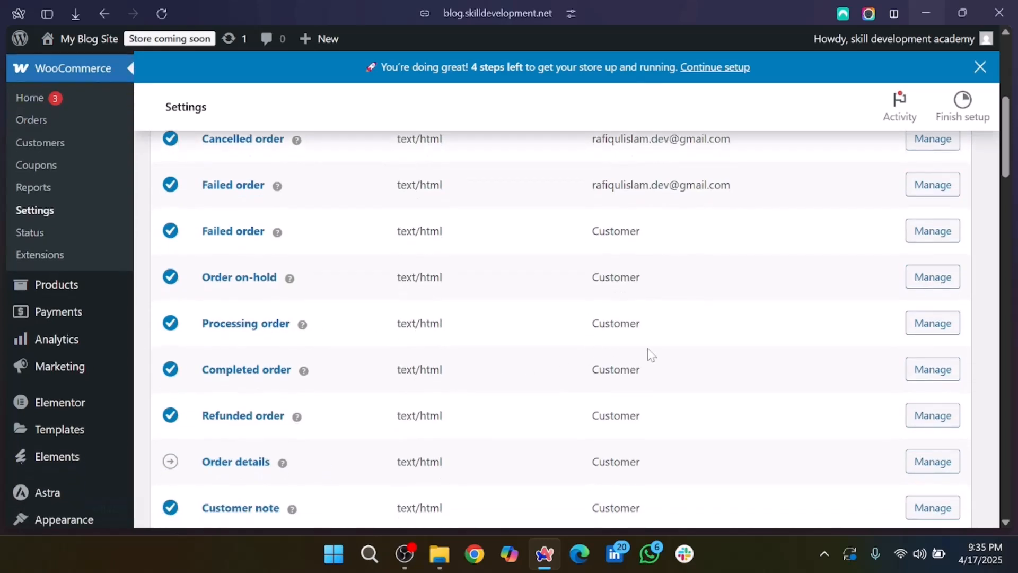
scroll(745, 336, "up", 4)
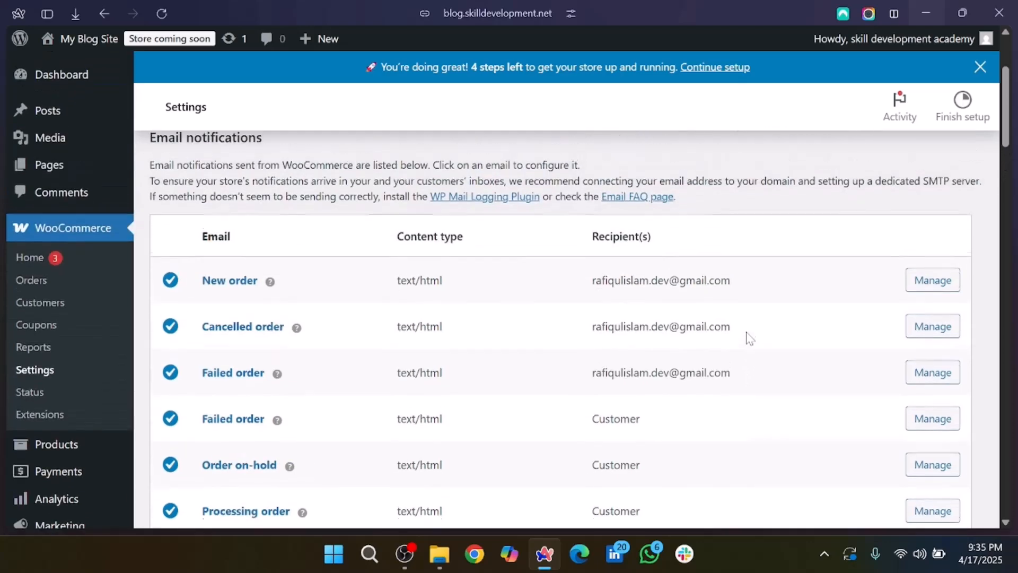
scroll(598, 404, "down", 1)
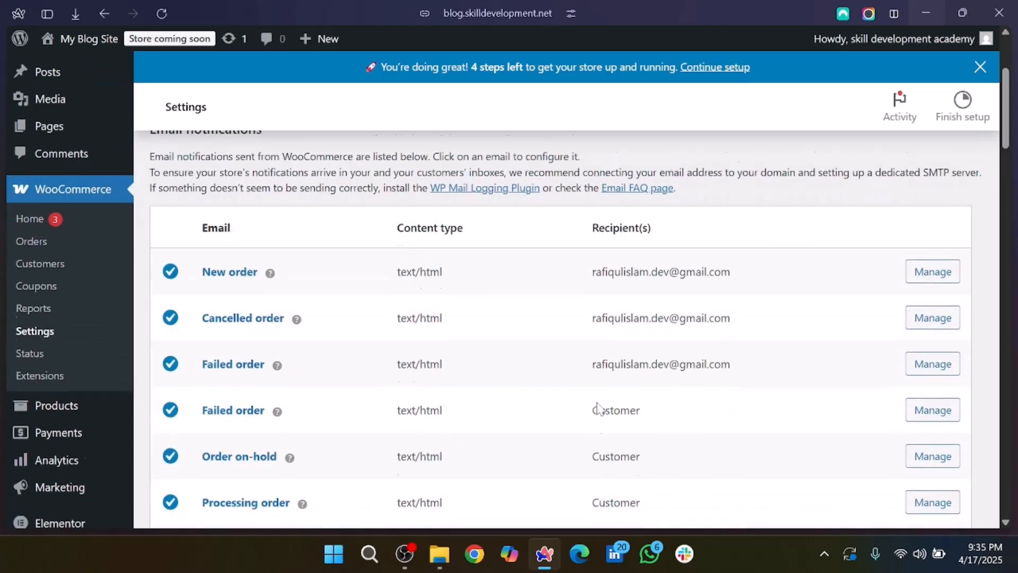
scroll(598, 405, "up", 1)
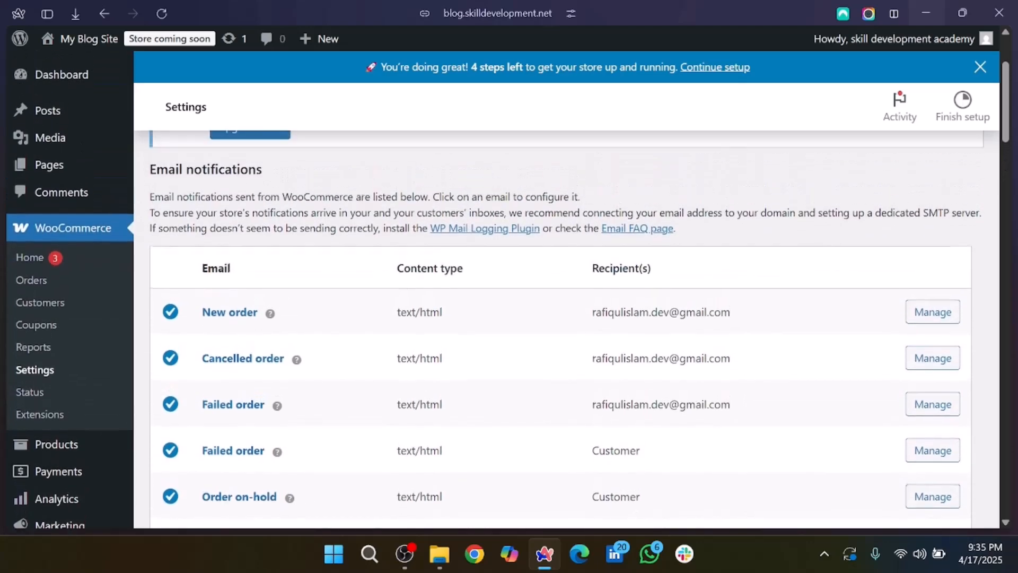
- Set the "From" name in the email sender options to "Skill Development academy" and dismiss the chat notification
scroll(599, 409, "down", 4)
scroll(598, 409, "down", 6)
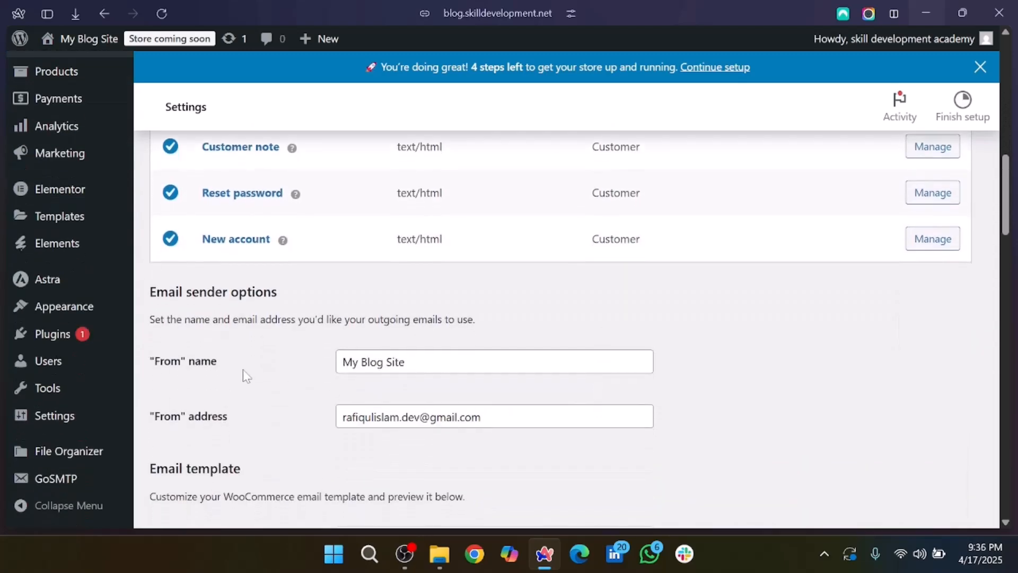
scroll(247, 376, "down", 1)
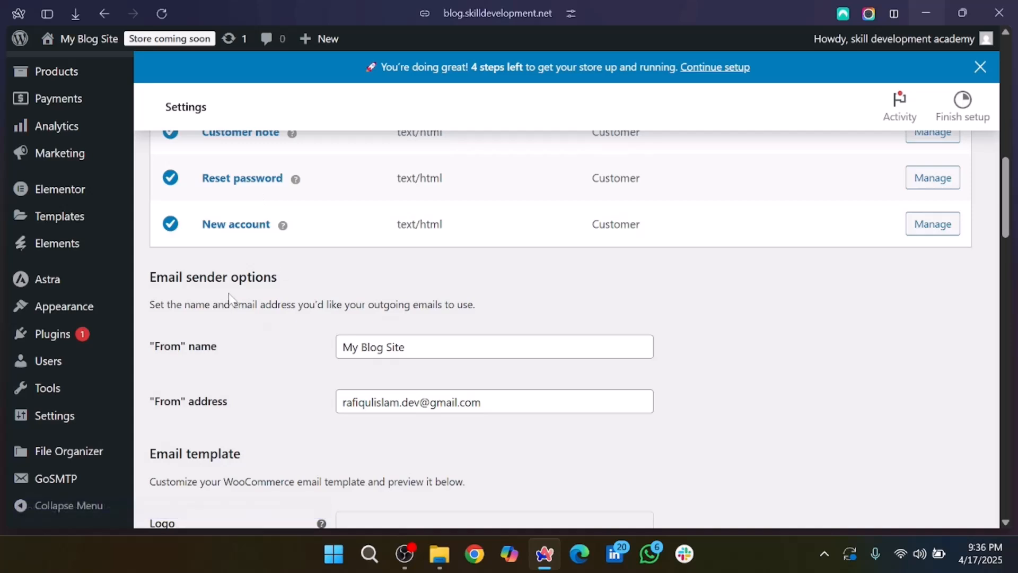
scroll(239, 399, "down", 1)
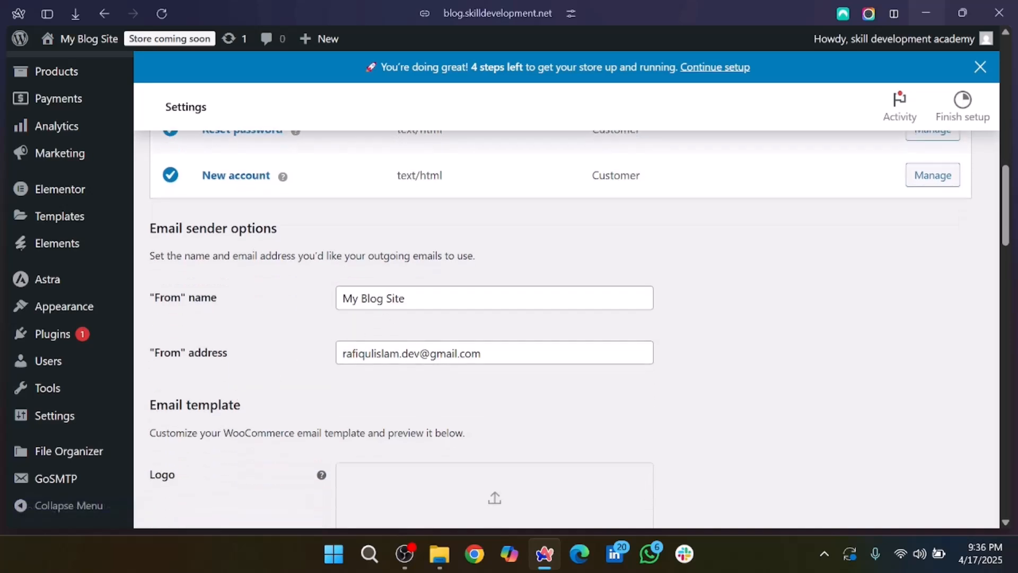
left_click_drag(405, 298, 317, 287)
key("BackSpace")
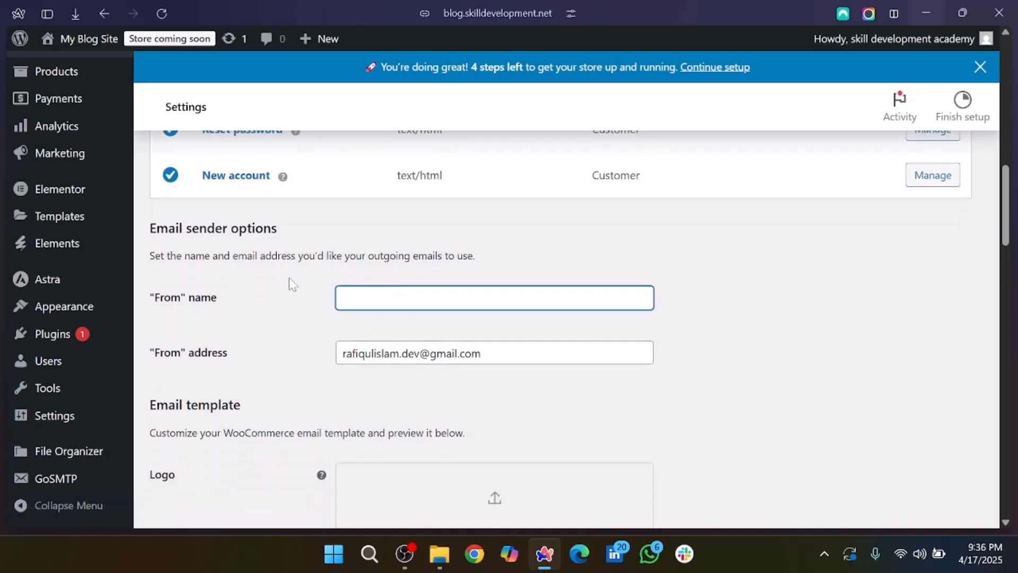
type("Skill Development ac")
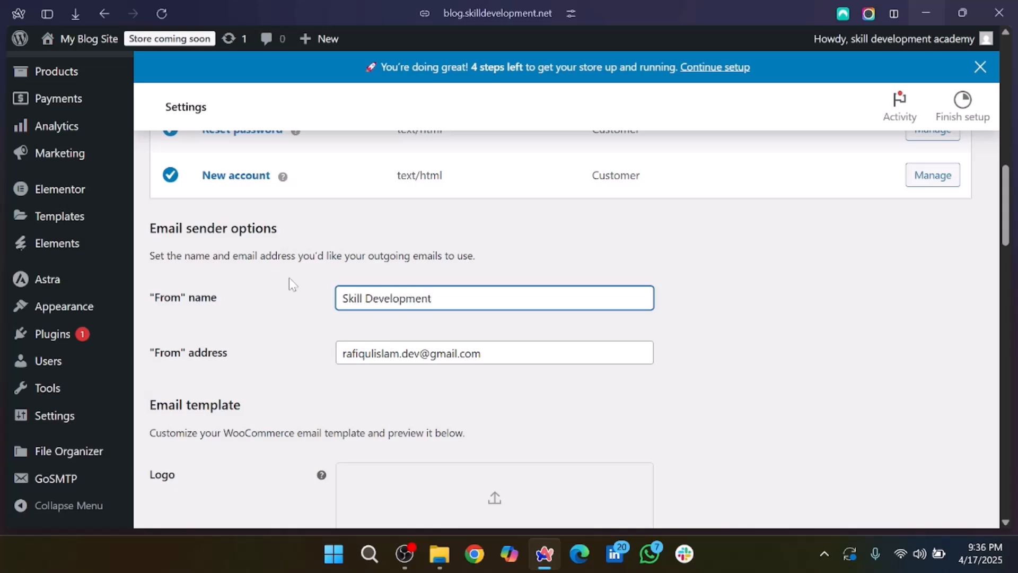
type("ademy")
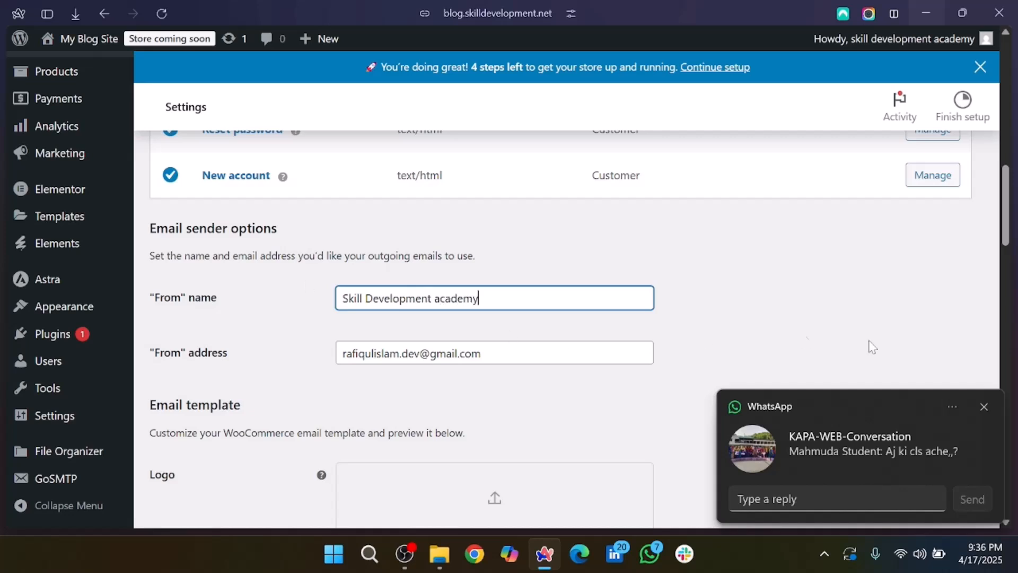
left_click(985, 407)
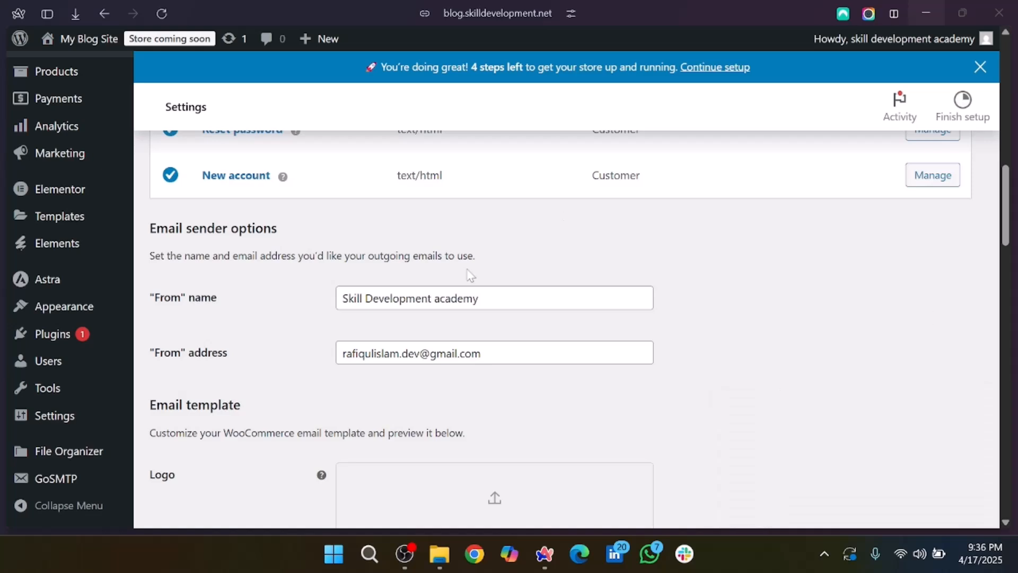
- Add skill-development-icon.png from the media library as the email template logo
scroll(472, 391, "down", 1)
scroll(473, 391, "down", 1)
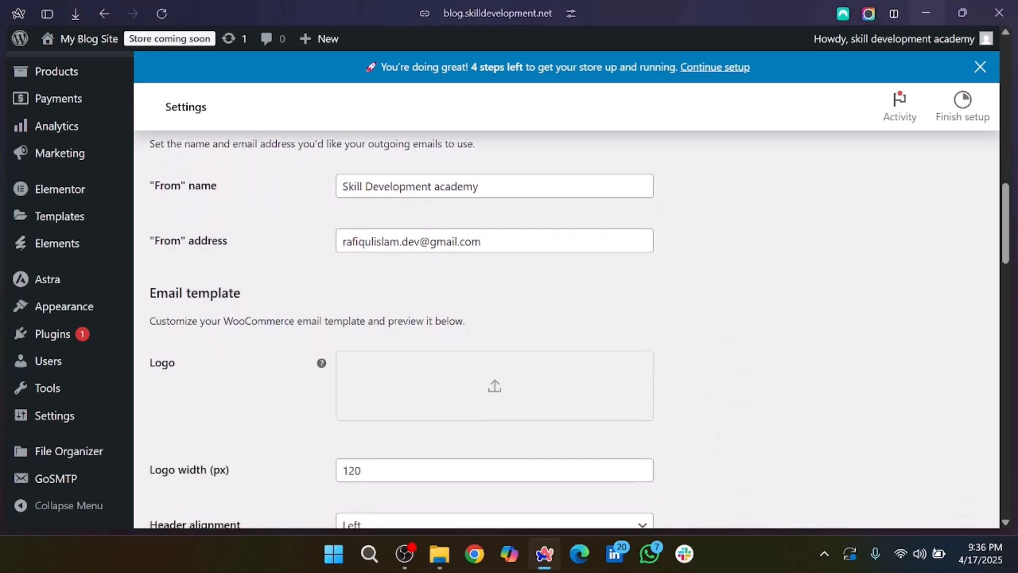
scroll(484, 234, "down", 3)
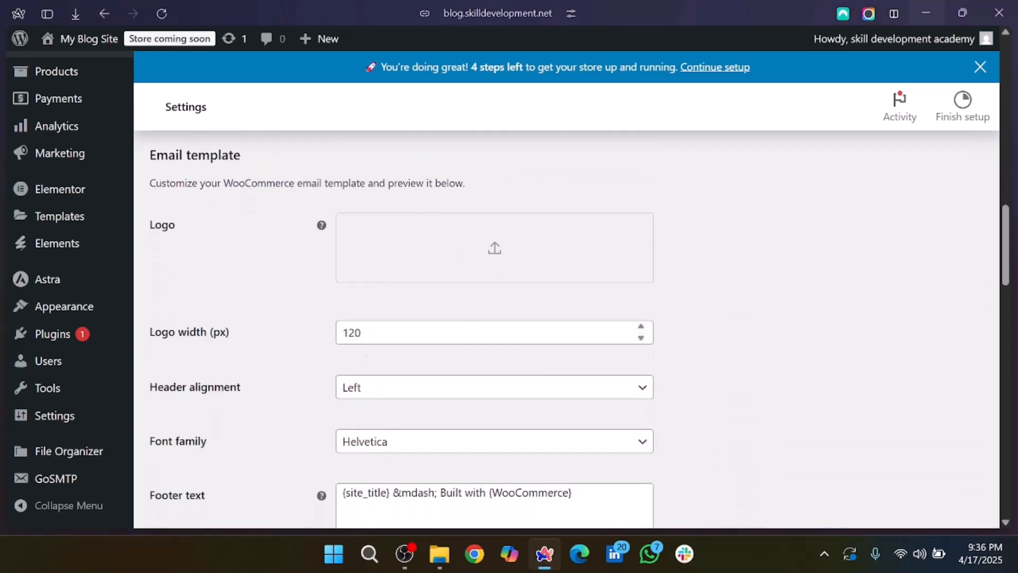
scroll(415, 409, "down", 1)
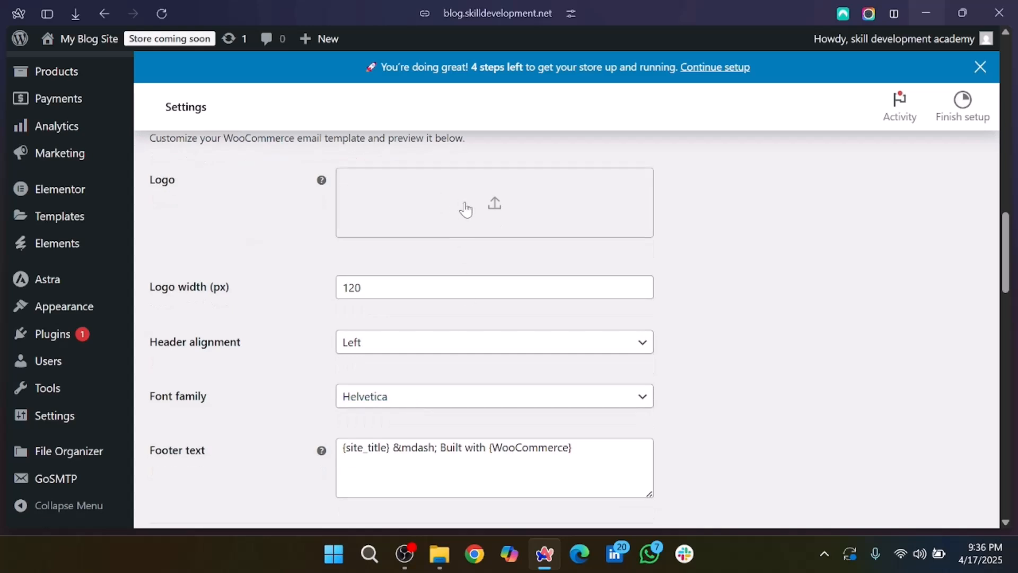
left_click(466, 210)
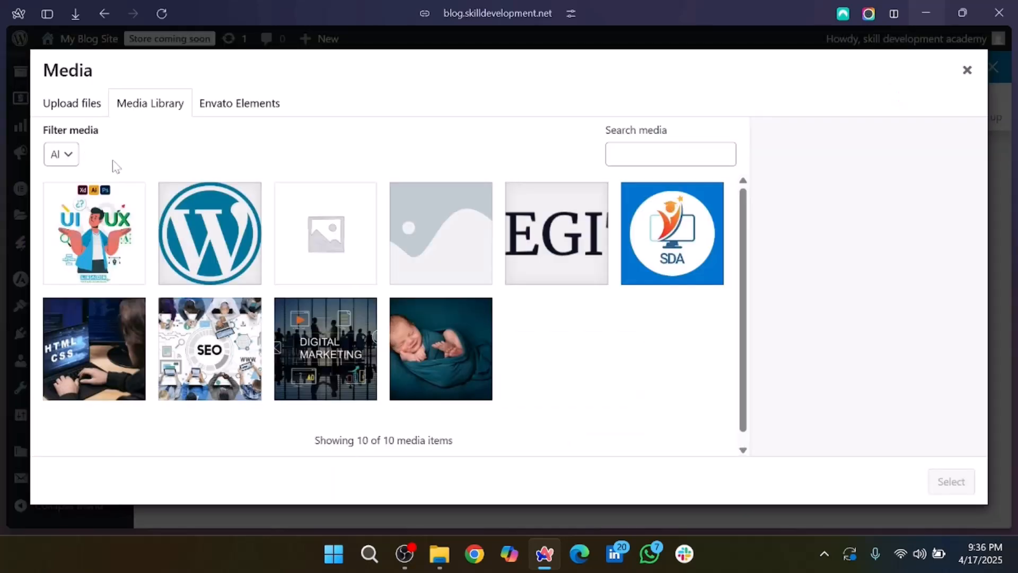
left_click(671, 237)
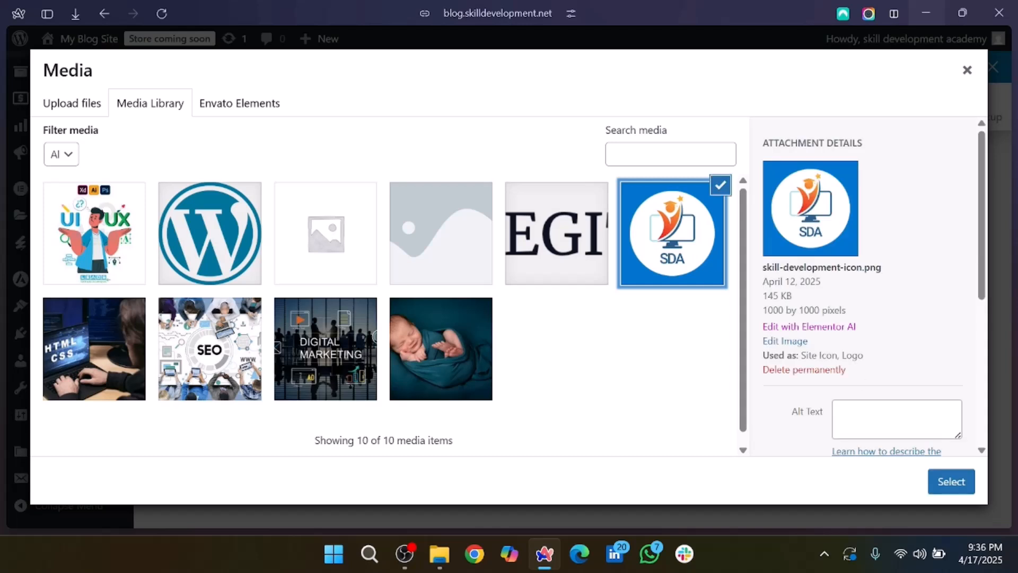
left_click(951, 481)
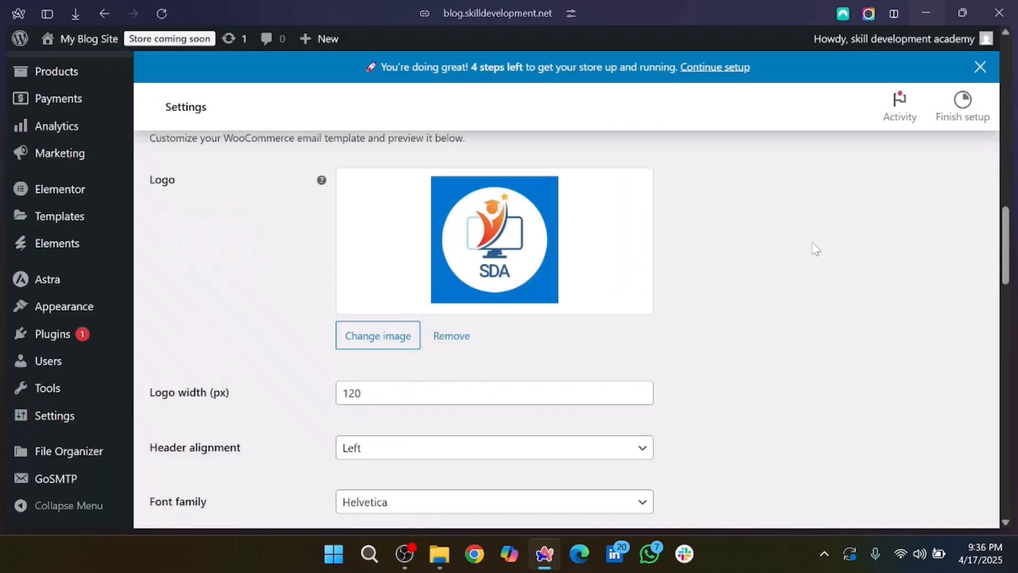
- Review the email template's footer text and color palette, the "Processing order" email preview, and the store management insights option
scroll(667, 354, "down", 5)
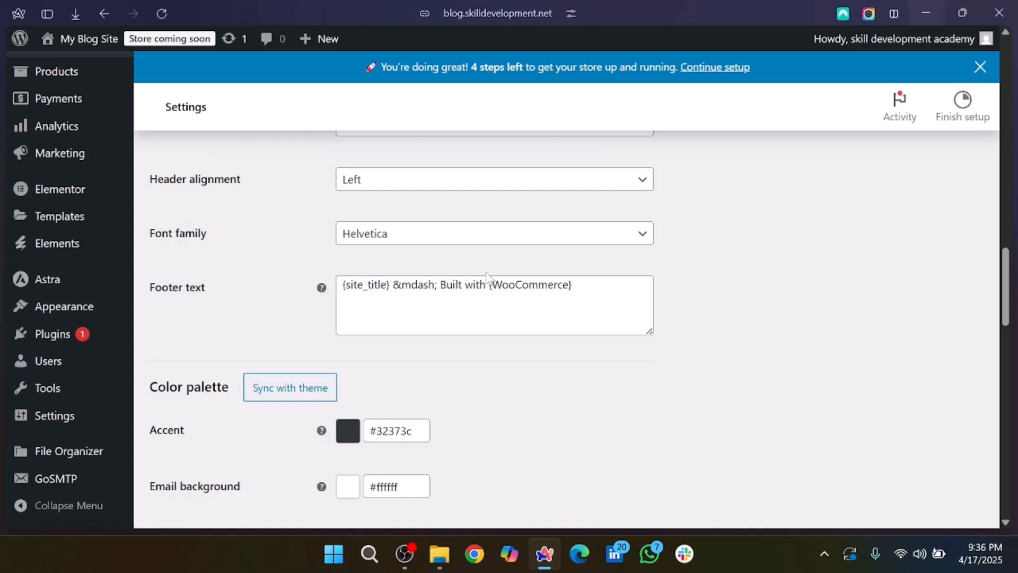
scroll(516, 377, "down", 8)
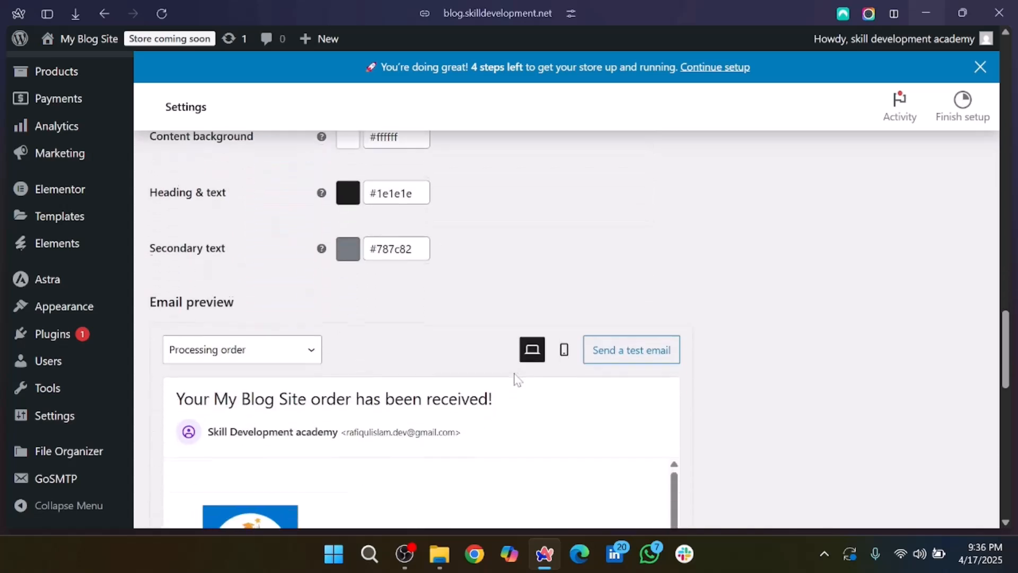
scroll(382, 339, "down", 4)
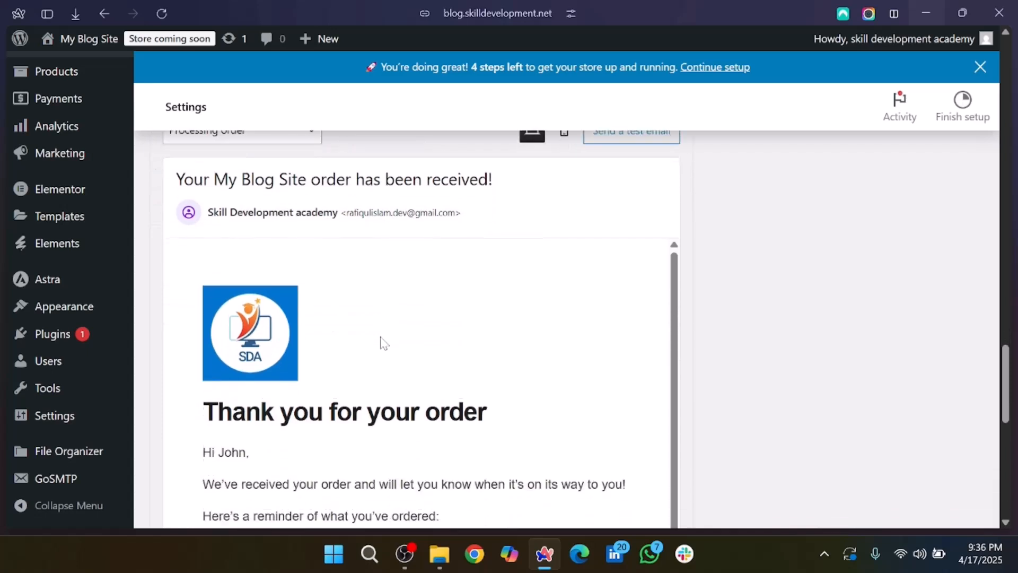
scroll(325, 357, "down", 3)
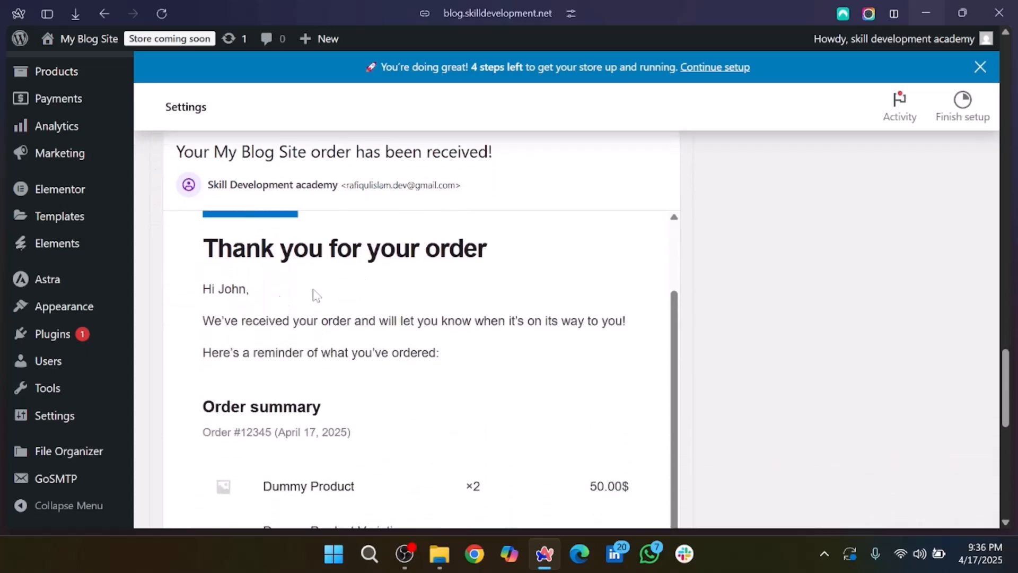
scroll(405, 409, "down", 1)
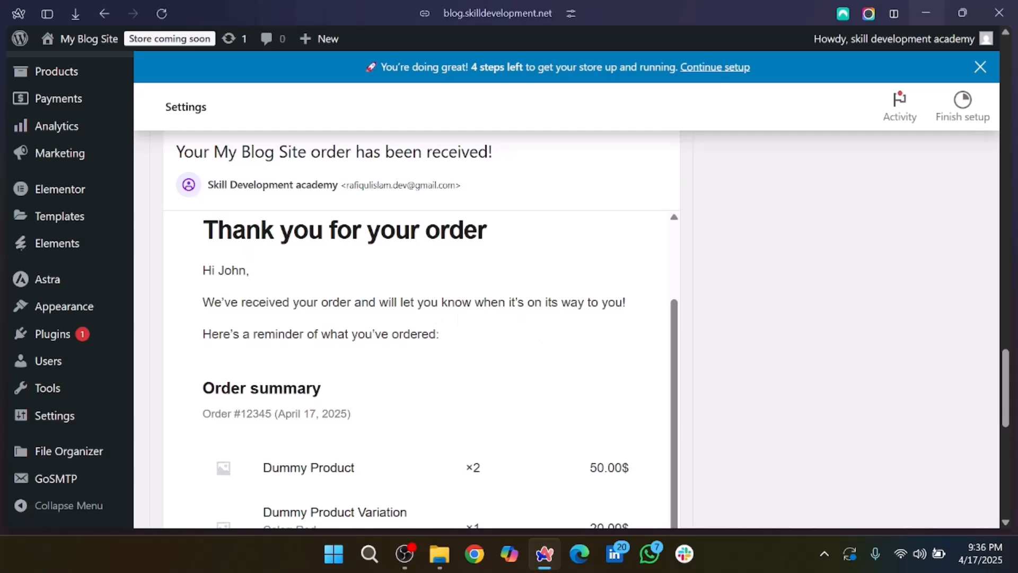
scroll(469, 343, "down", 8)
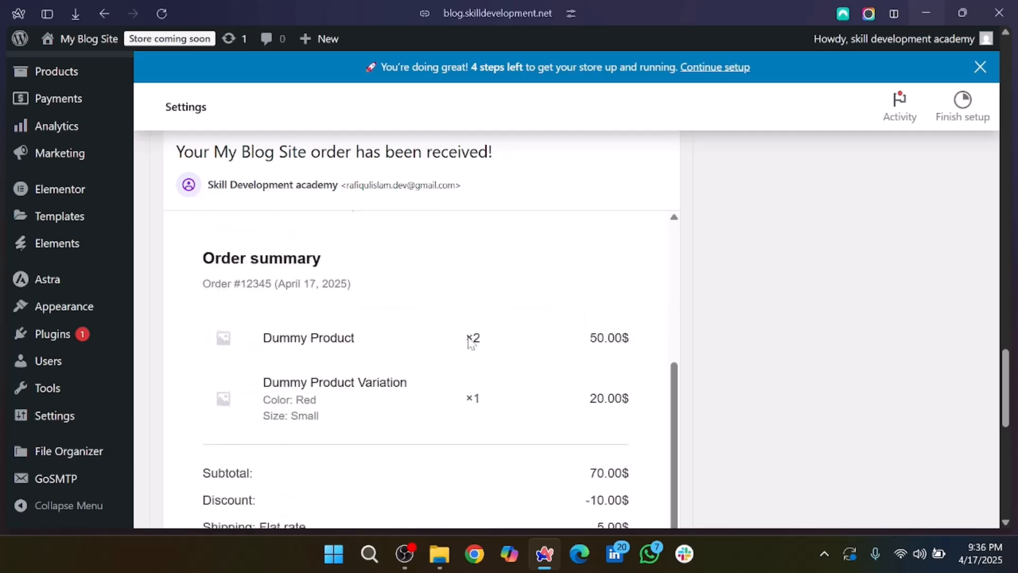
scroll(469, 343, "down", 10)
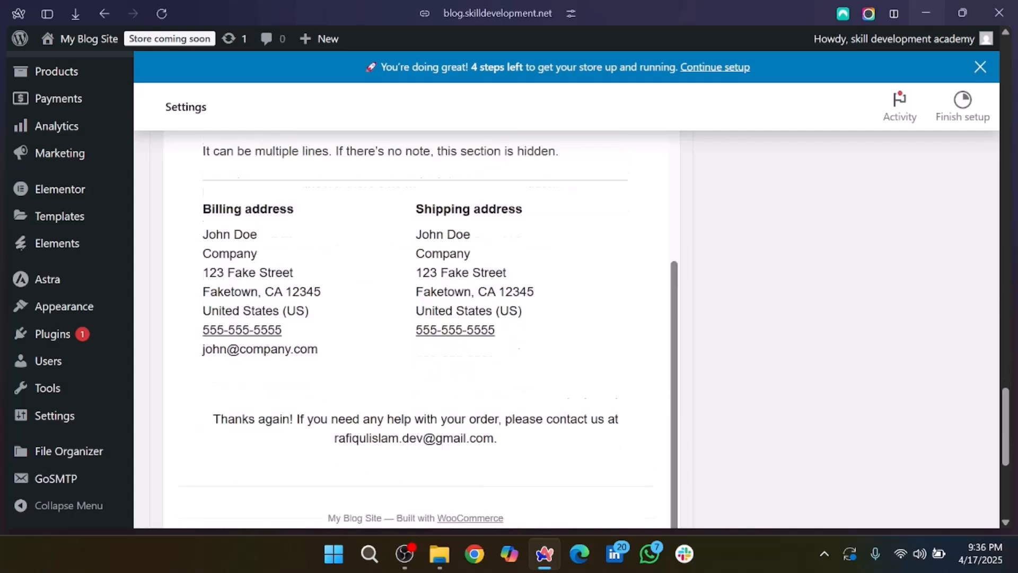
scroll(375, 299, "down", 3)
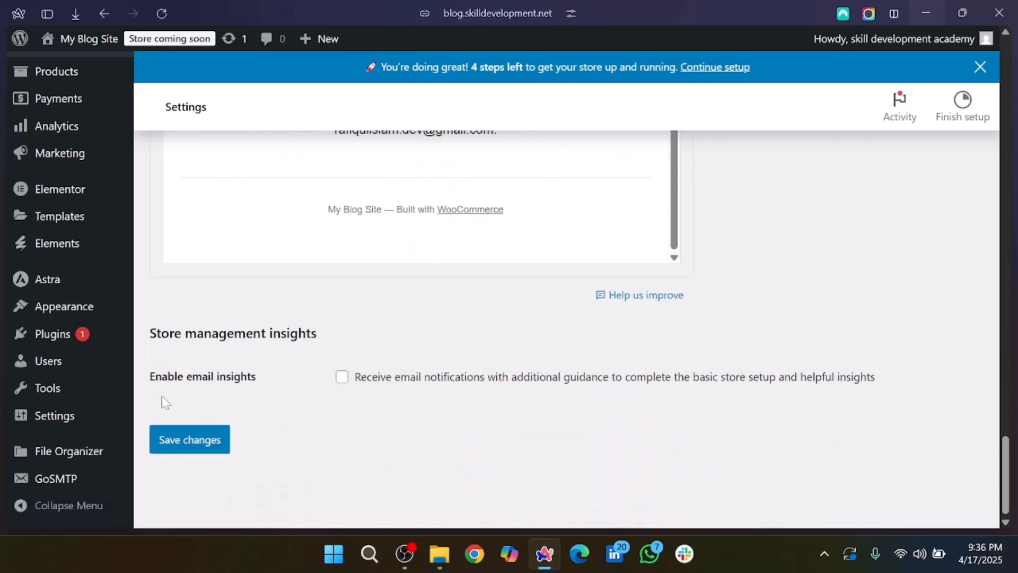
- Save the email settings and look over the email notifications page again
left_click(182, 438)
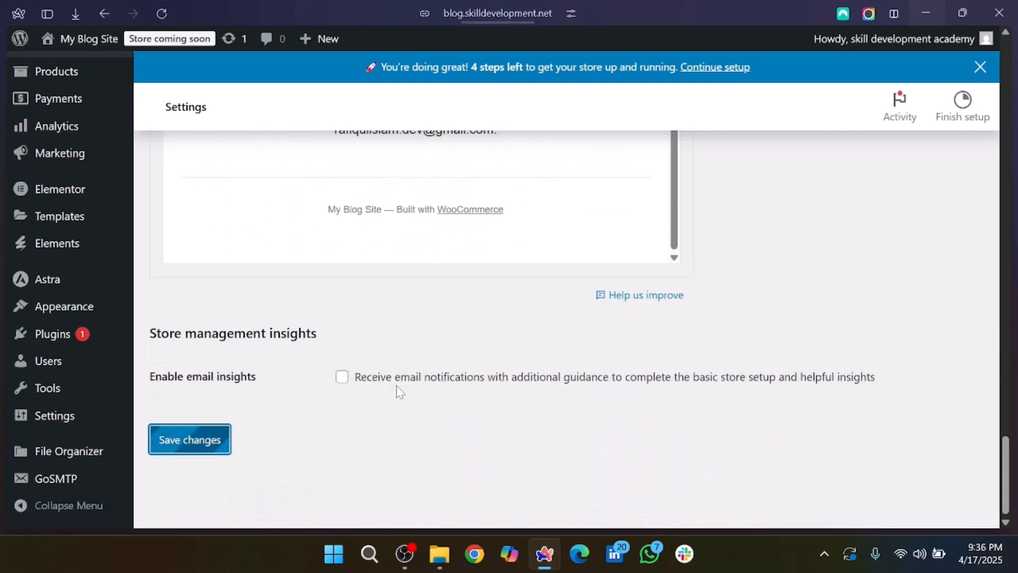
scroll(399, 393, "up", 10)
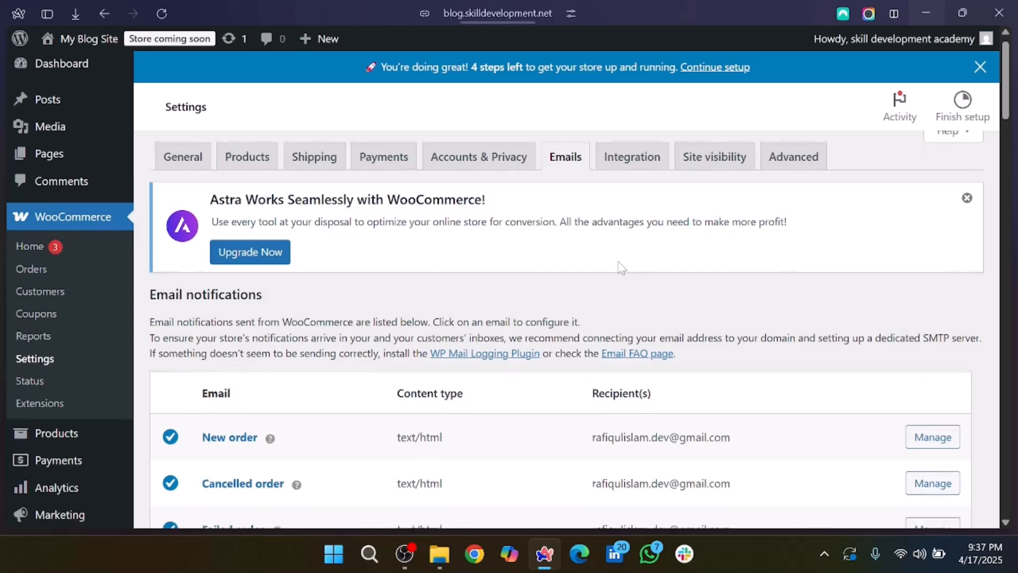
scroll(620, 267, "down", 10)
scroll(620, 268, "down", 3)
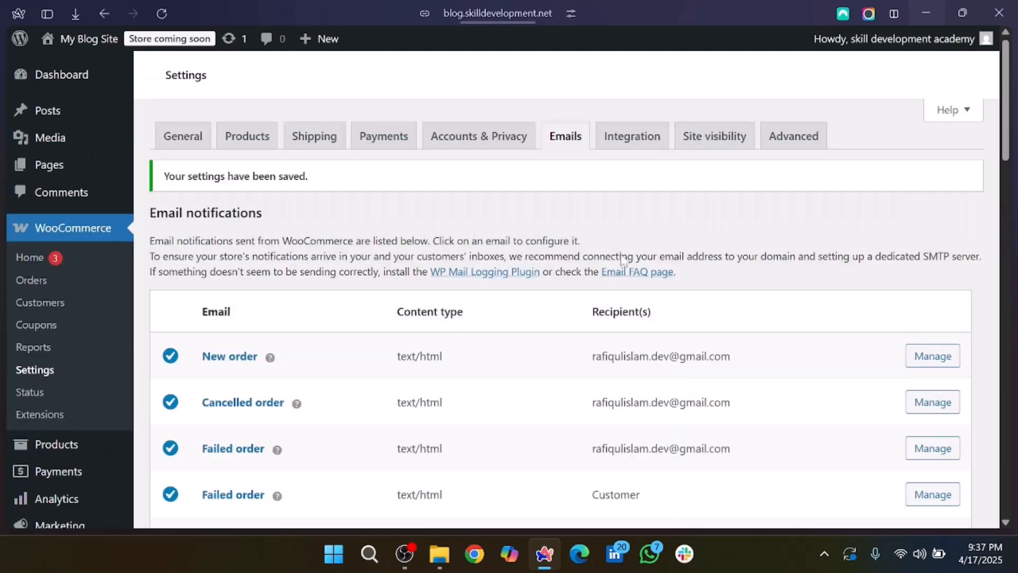
- Review the MaxMind Geolocation integration settings, including the license key and database file path fields
left_click(635, 145)
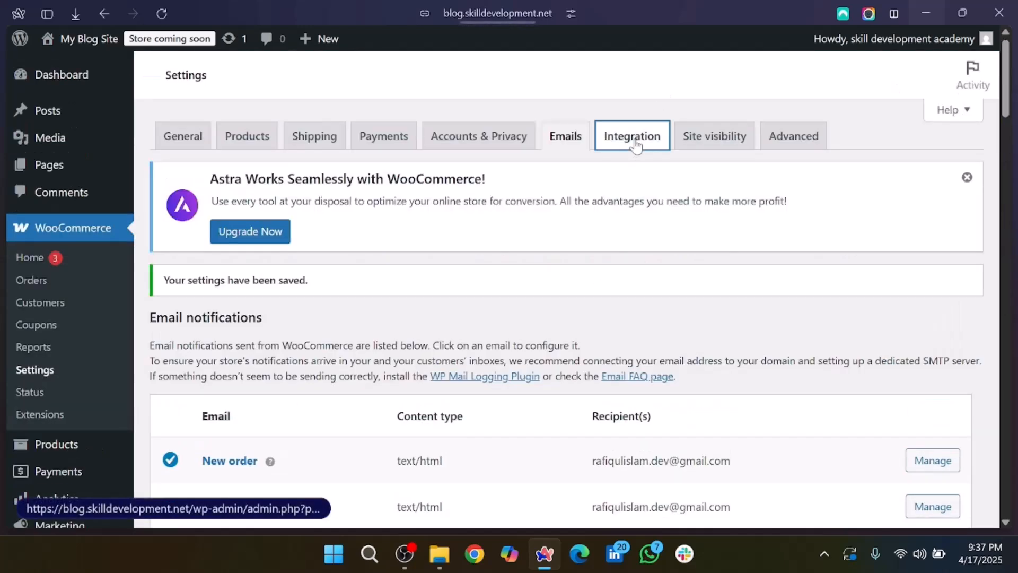
scroll(622, 314, "down", 1)
scroll(623, 314, "up", 1)
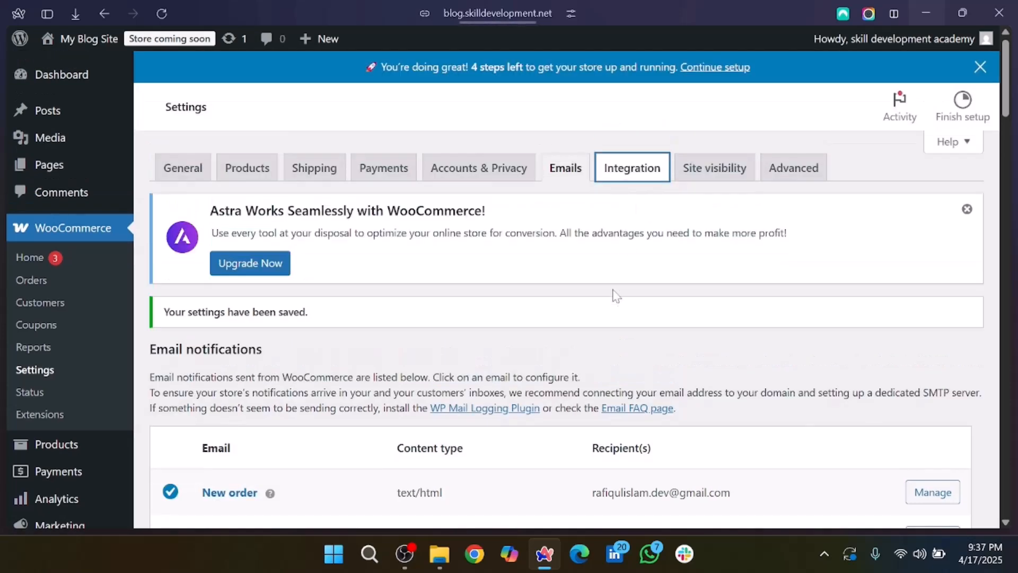
scroll(611, 299, "down", 1)
scroll(610, 299, "up", 1)
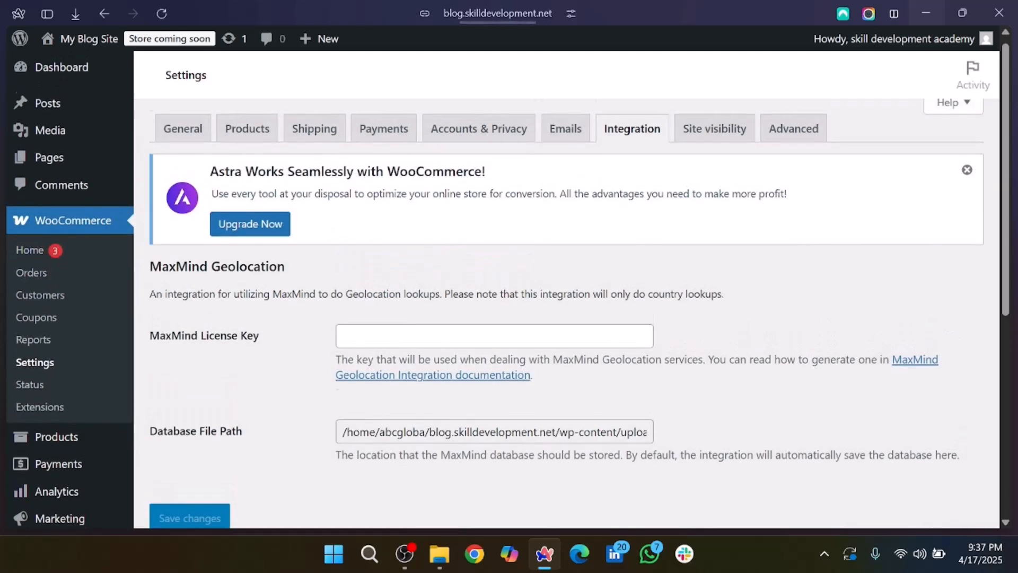
scroll(611, 299, "down", 2)
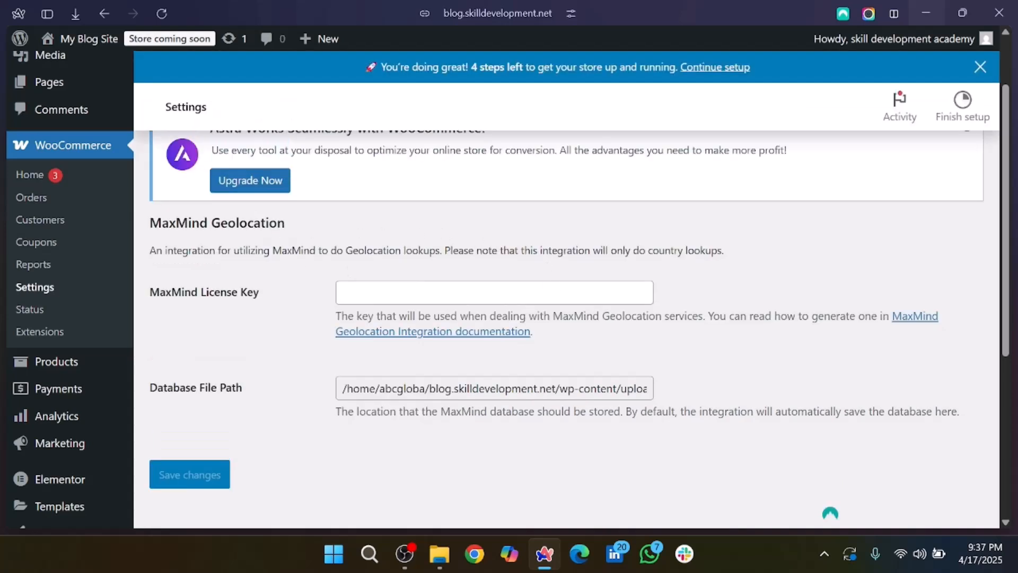
scroll(509, 295, "up", 2)
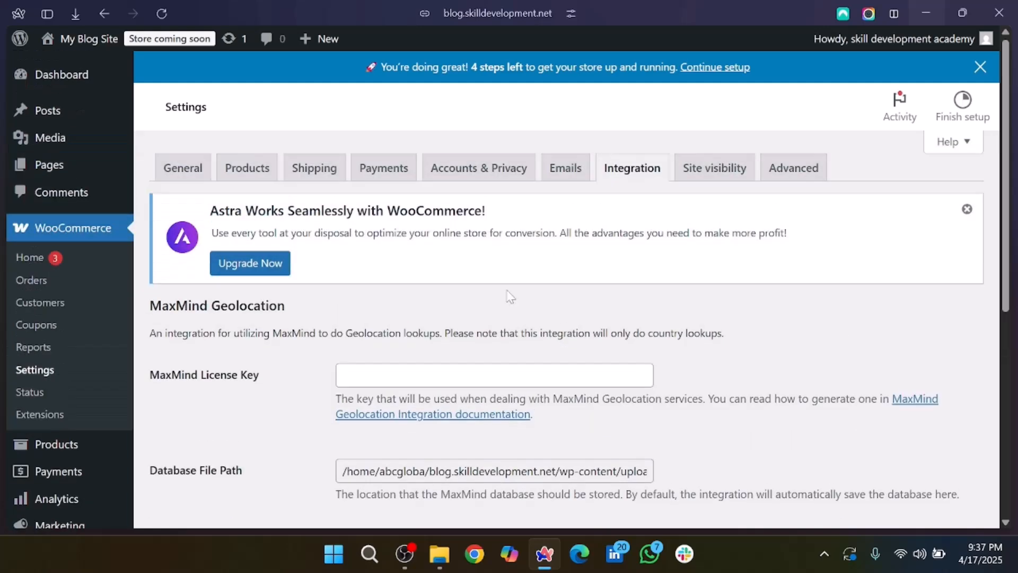
scroll(479, 346, "down", 1)
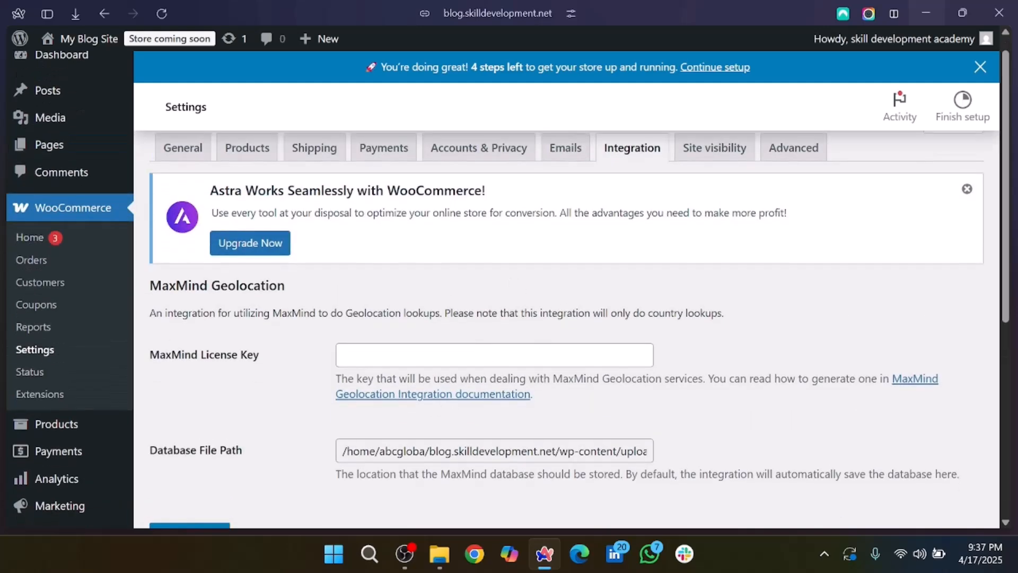
scroll(606, 342, "up", 1)
- Change the site visibility from Coming soon to Live and save the setting
left_click(714, 175)
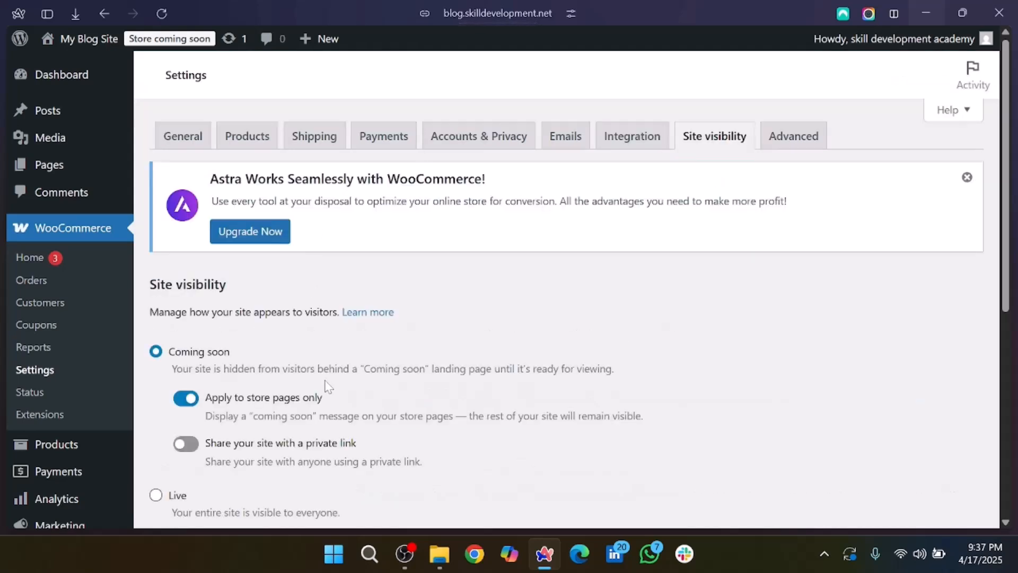
scroll(326, 386, "down", 1)
scroll(327, 386, "down", 1)
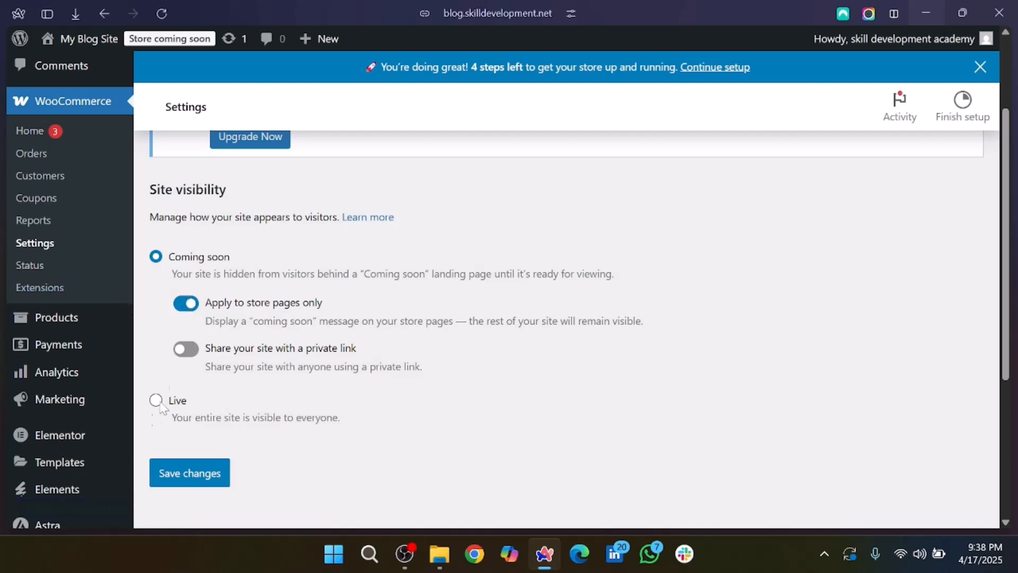
left_click(157, 403)
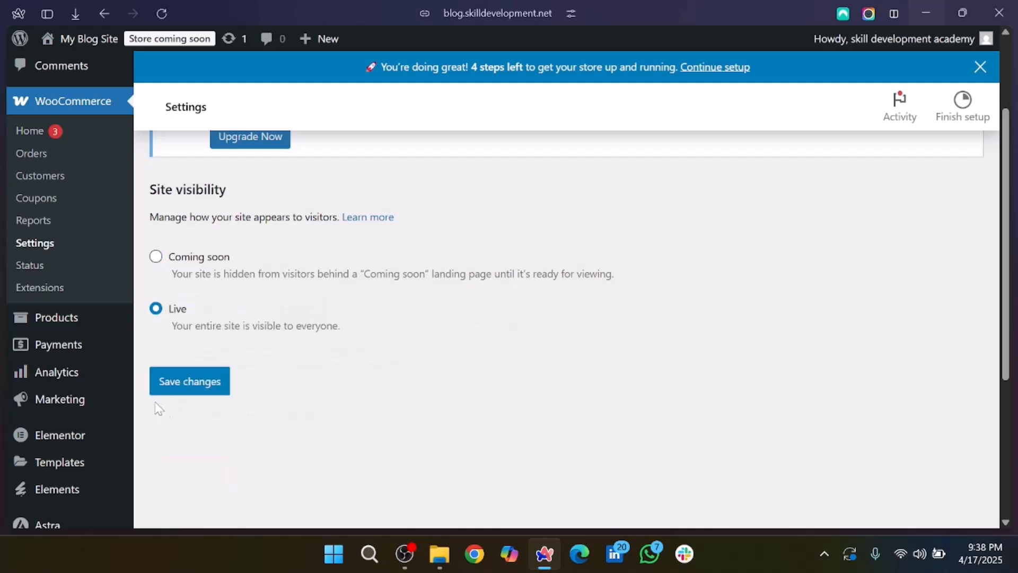
left_click(199, 393)
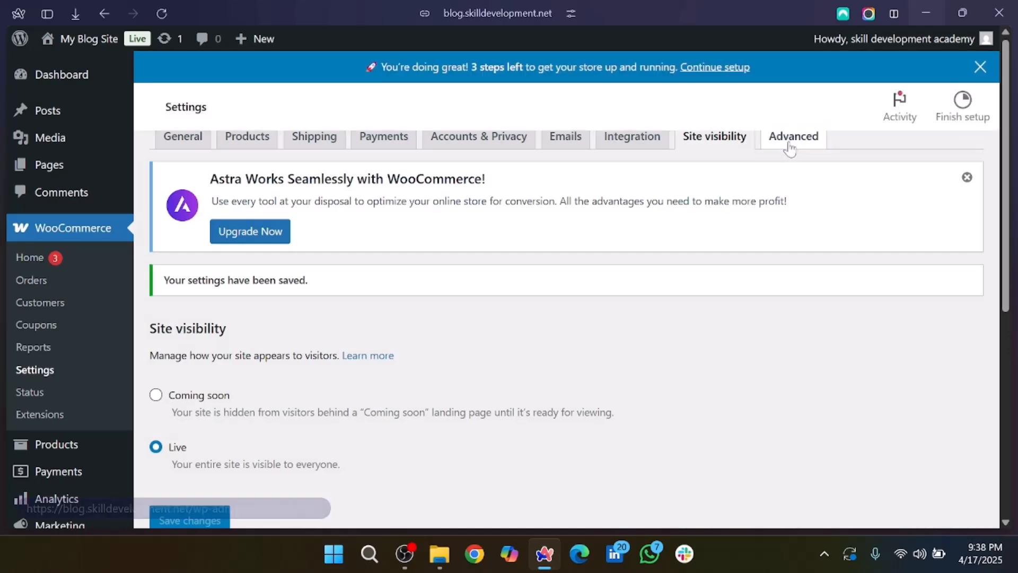
- Review the cart, checkout and My account page assignments in the advanced page setup
left_click(798, 169)
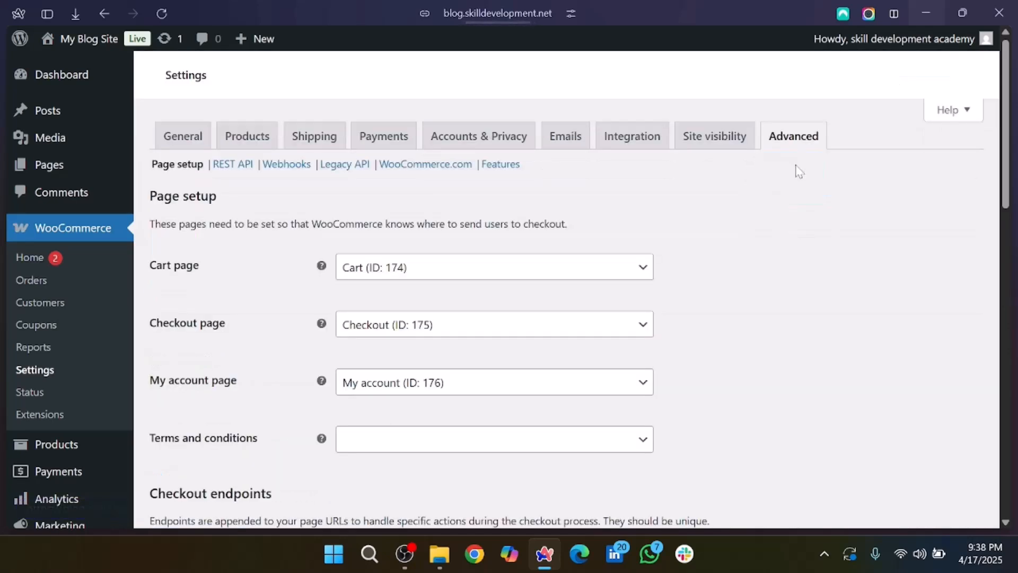
scroll(285, 366, "down", 1)
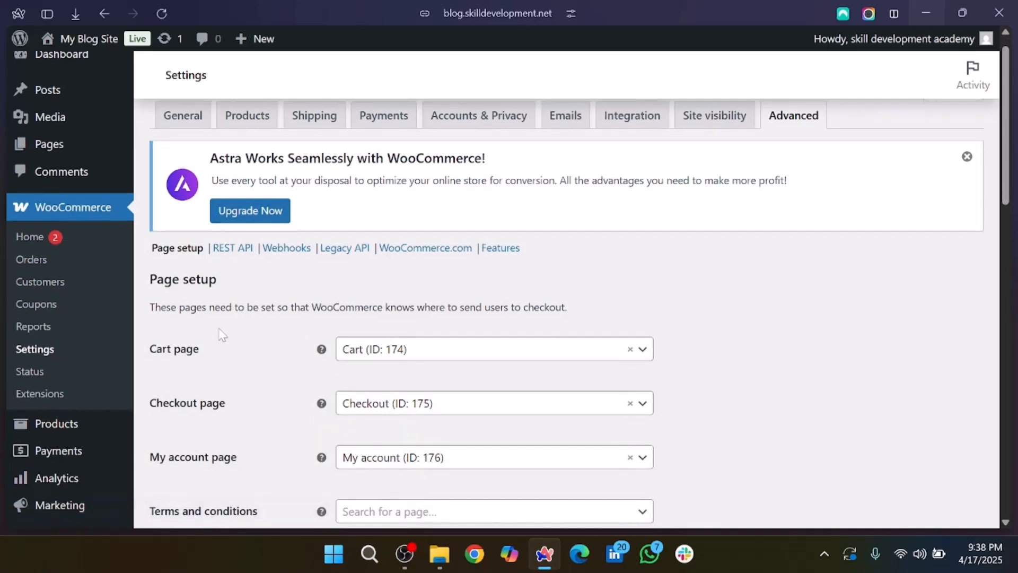
scroll(222, 335, "down", 1)
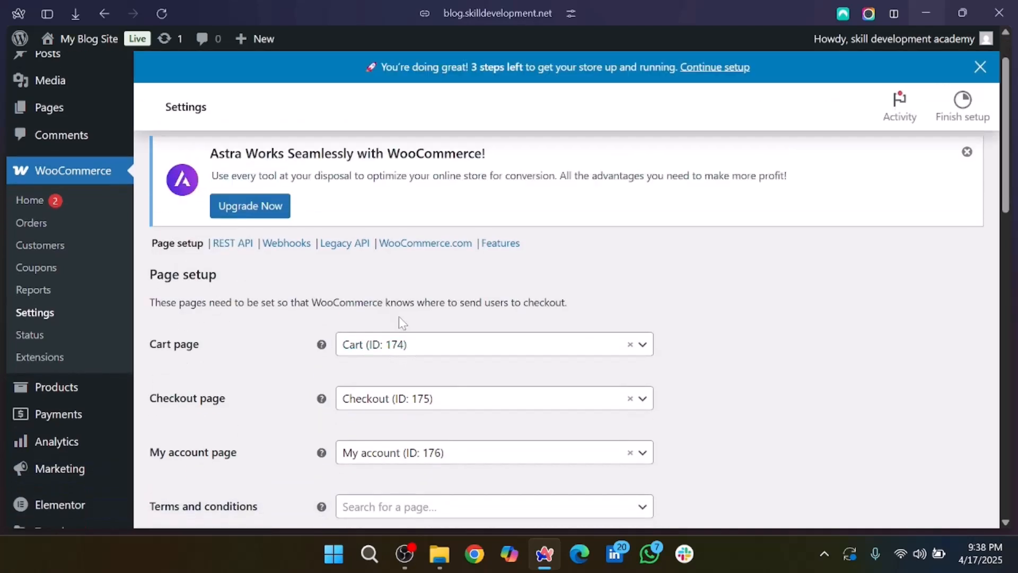
left_click(431, 349)
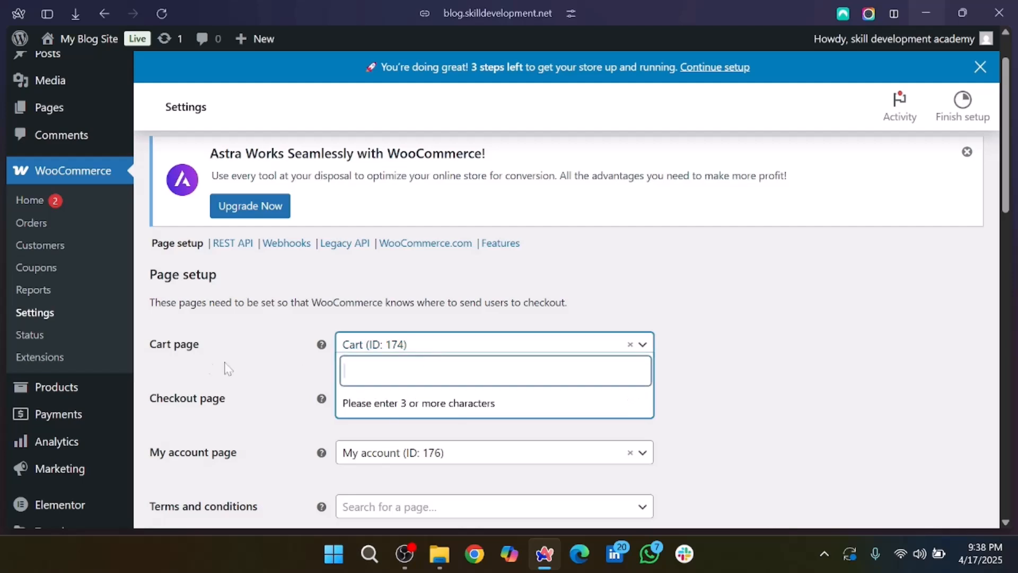
left_click(202, 367)
scroll(204, 367, "down", 2)
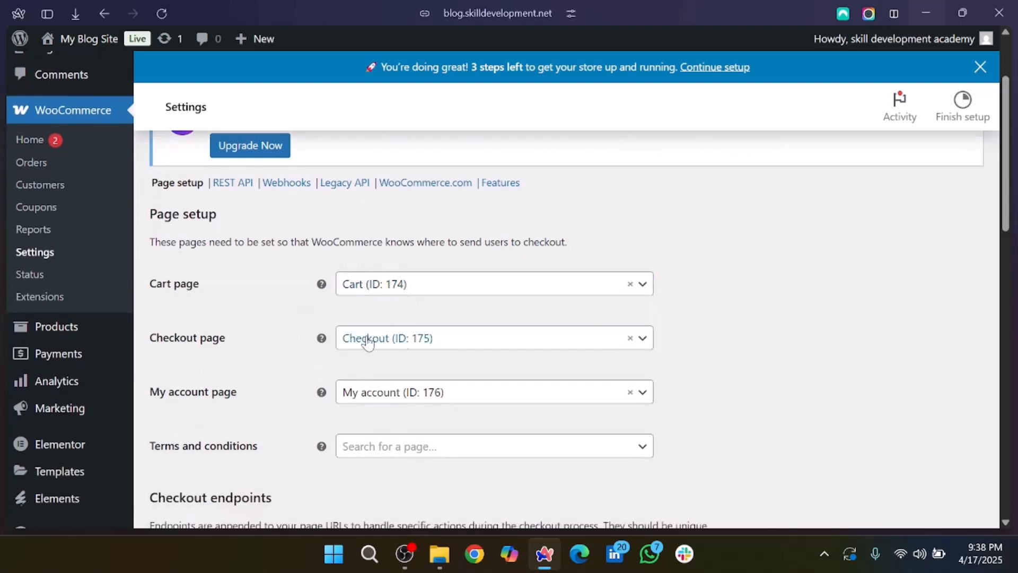
scroll(447, 395, "down", 2)
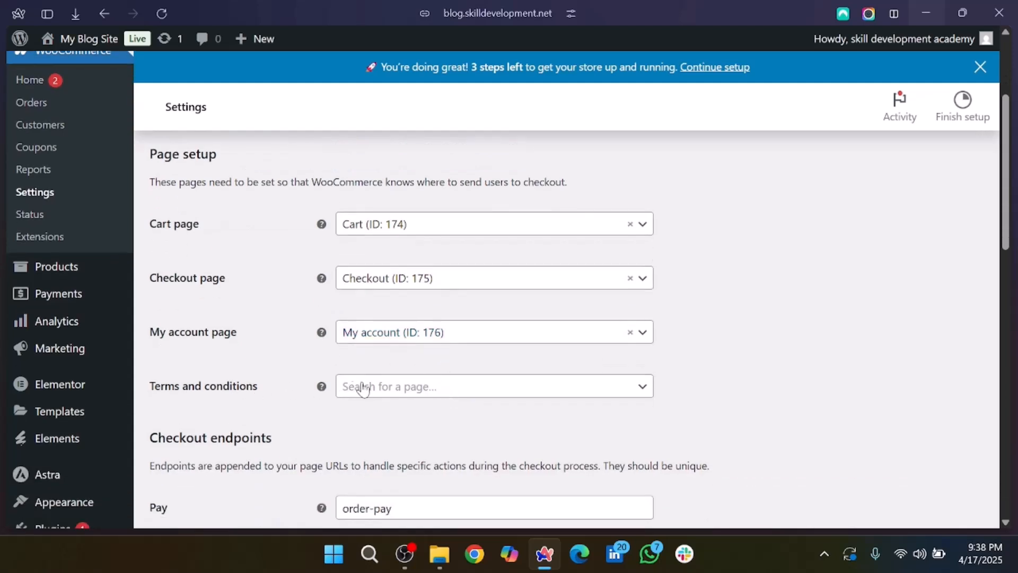
- Search for "term" and assign the Privacy Policy page as the Terms and conditions page, then save the page setup
left_click(384, 393)
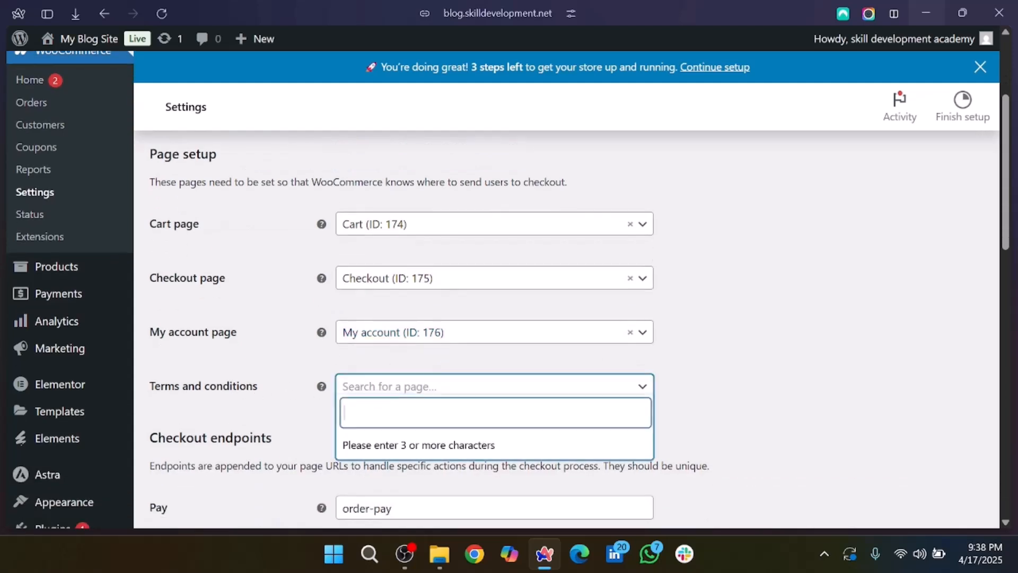
type("term")
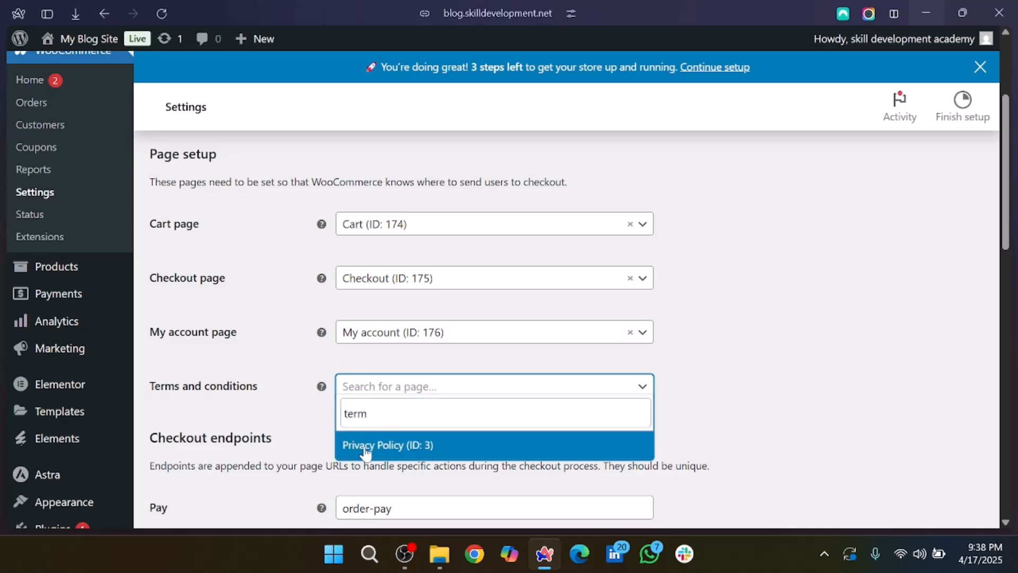
left_click(385, 448)
scroll(386, 453, "down", 3)
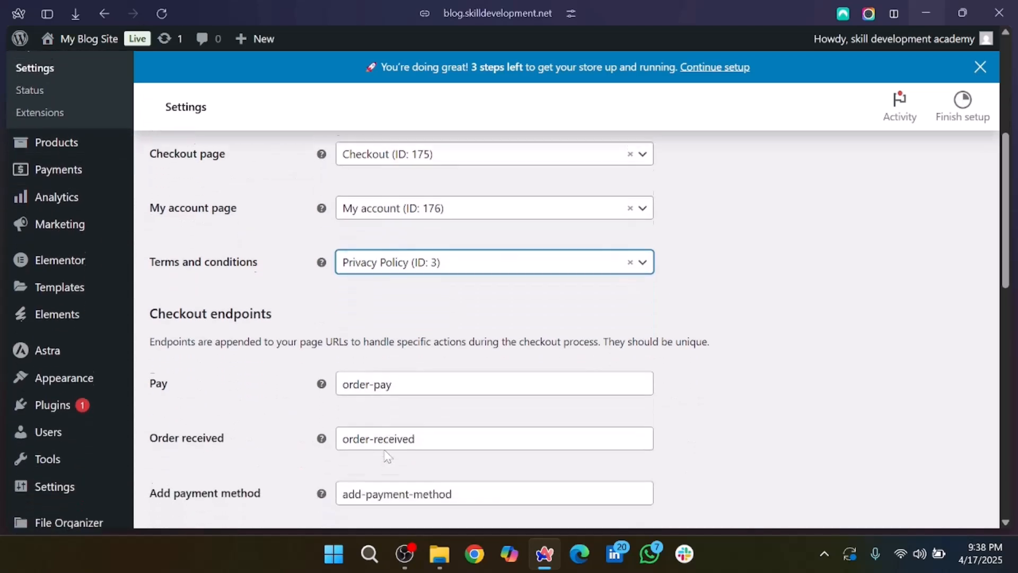
scroll(433, 264, "down", 3)
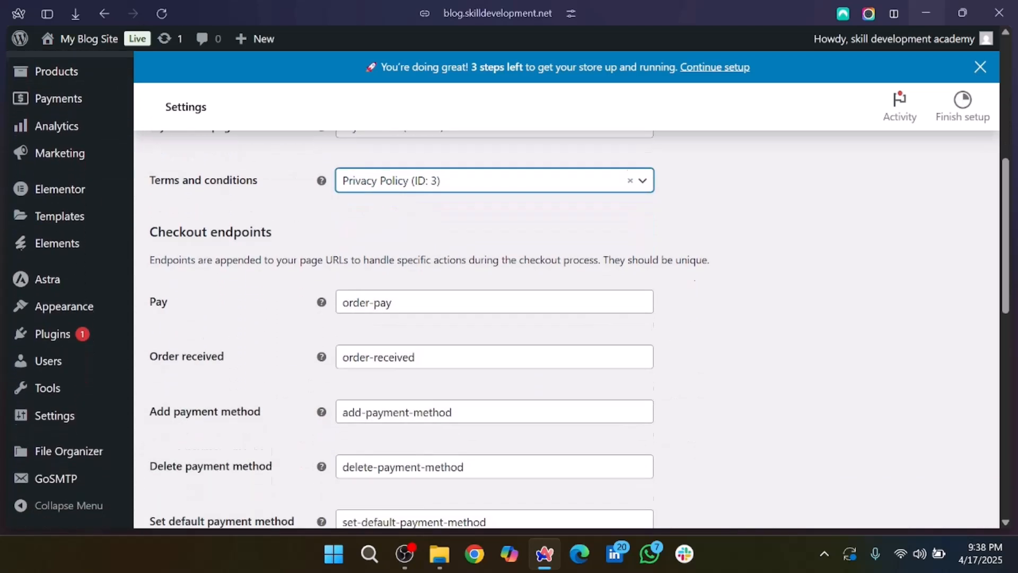
scroll(392, 390, "down", 8)
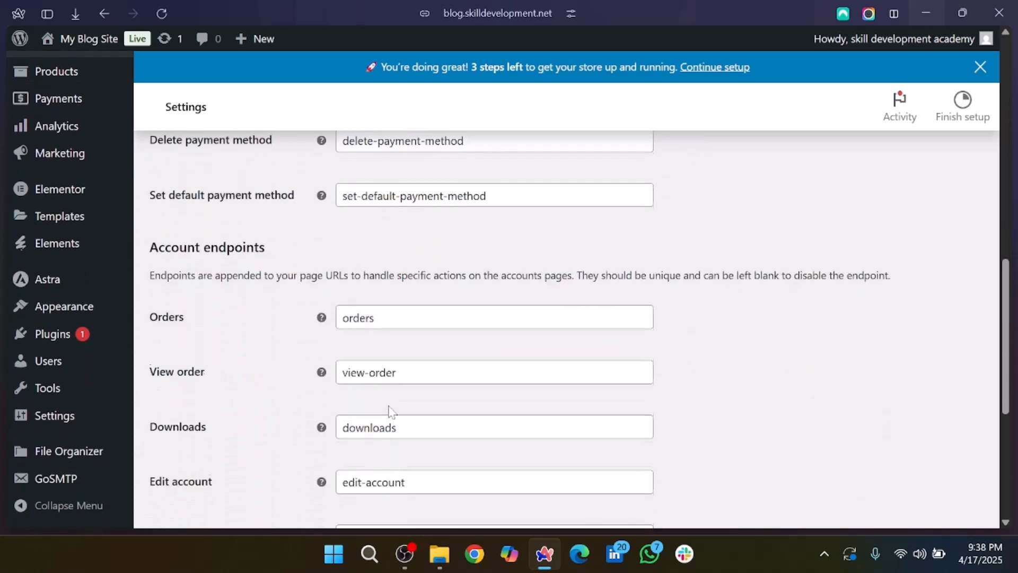
scroll(199, 278, "down", 2)
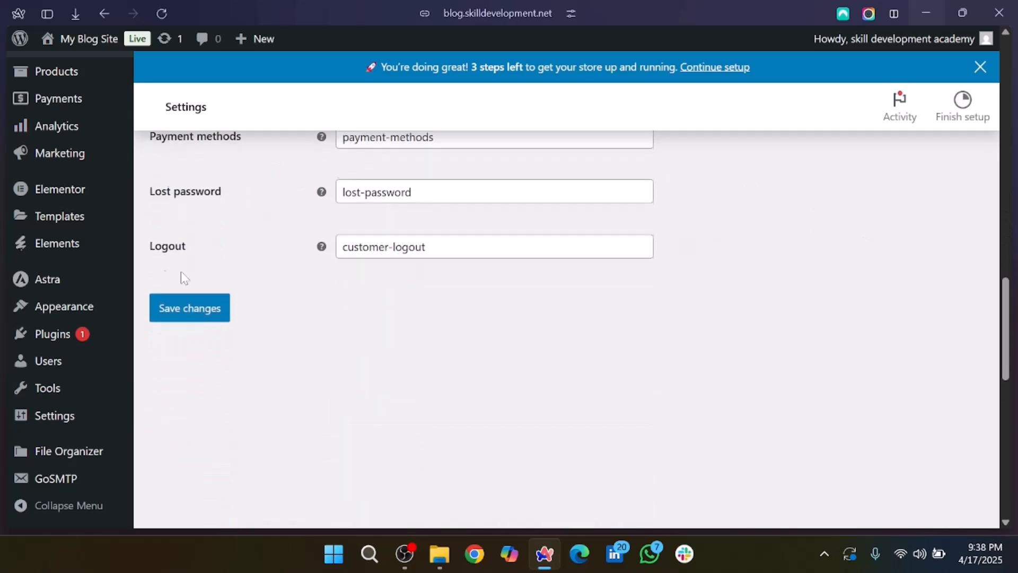
left_click(186, 295)
- Examine the advanced Features settings, from order data storage and analytics through to the experimental features
scroll(184, 293, "up", 5)
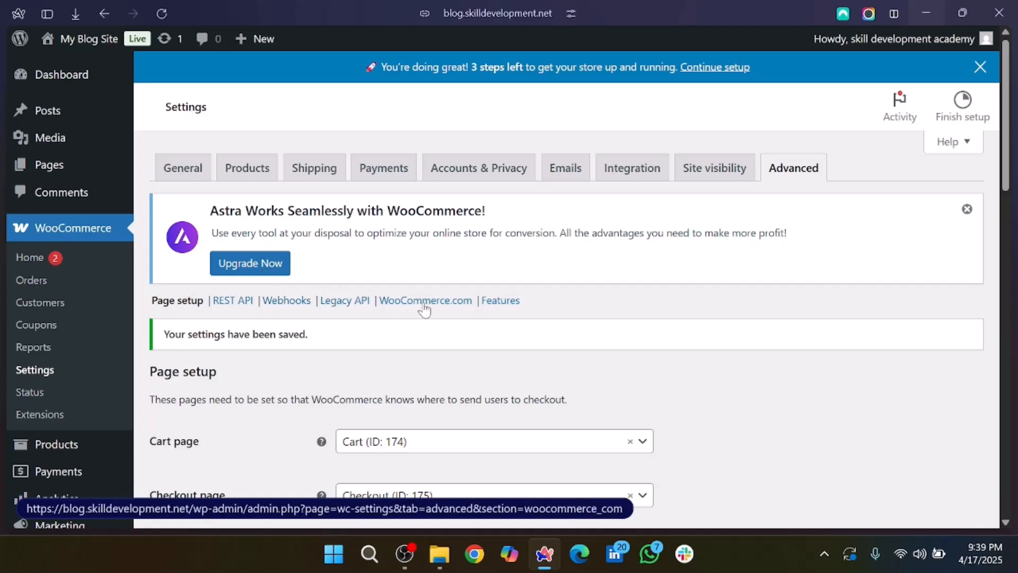
left_click(507, 304)
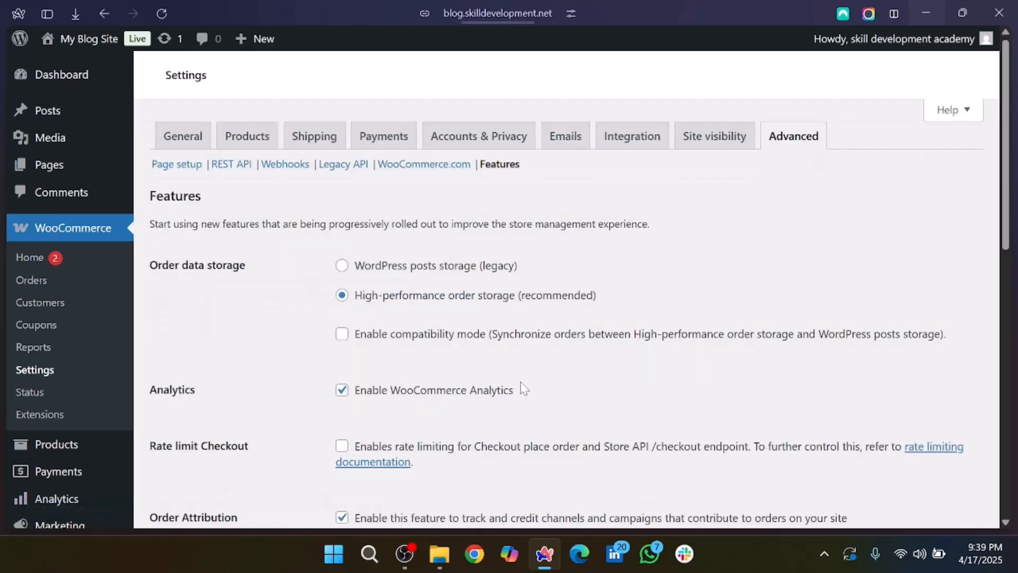
scroll(246, 349, "down", 1)
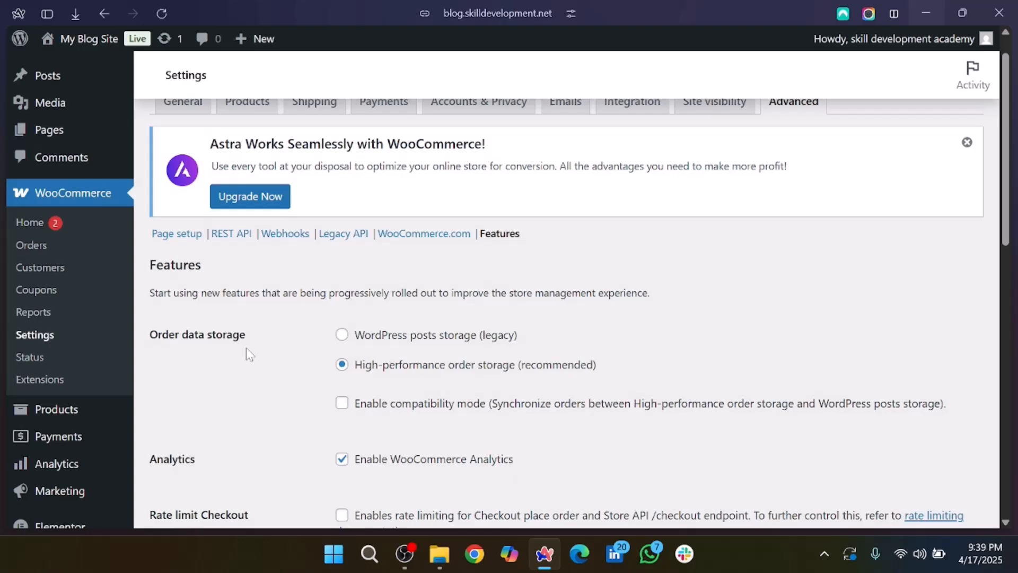
scroll(246, 348, "down", 2)
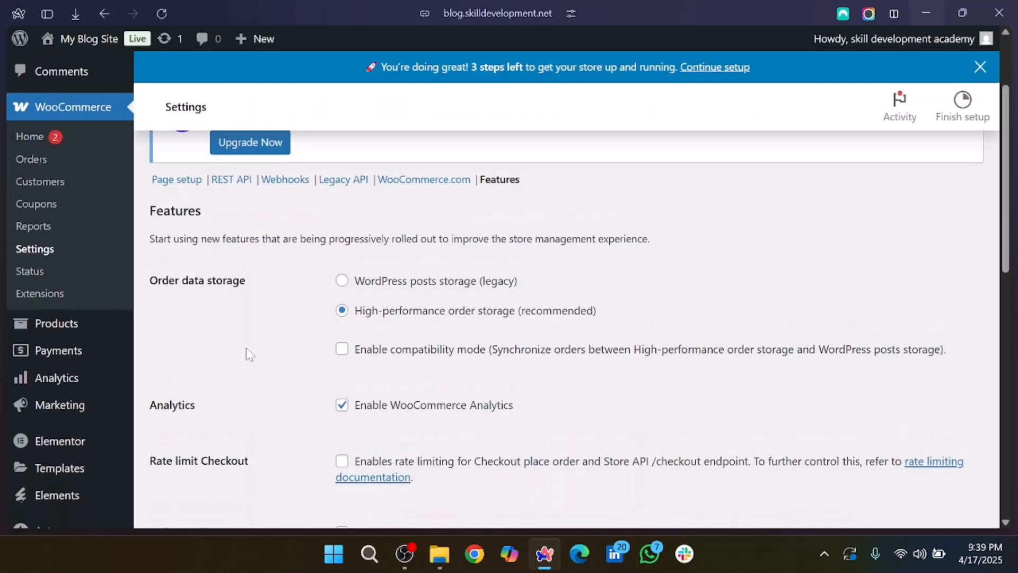
scroll(393, 435, "down", 4)
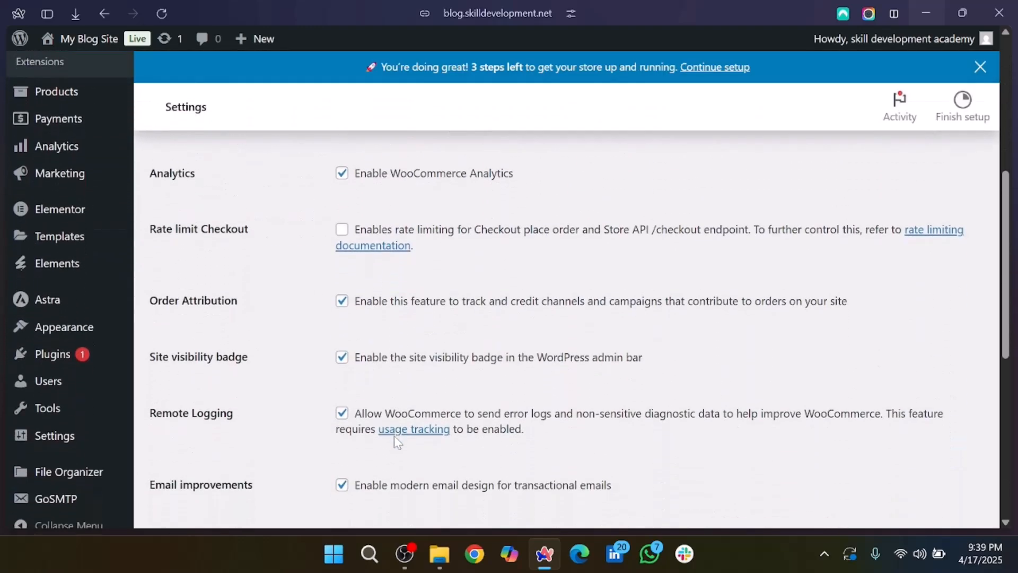
scroll(394, 435, "down", 7)
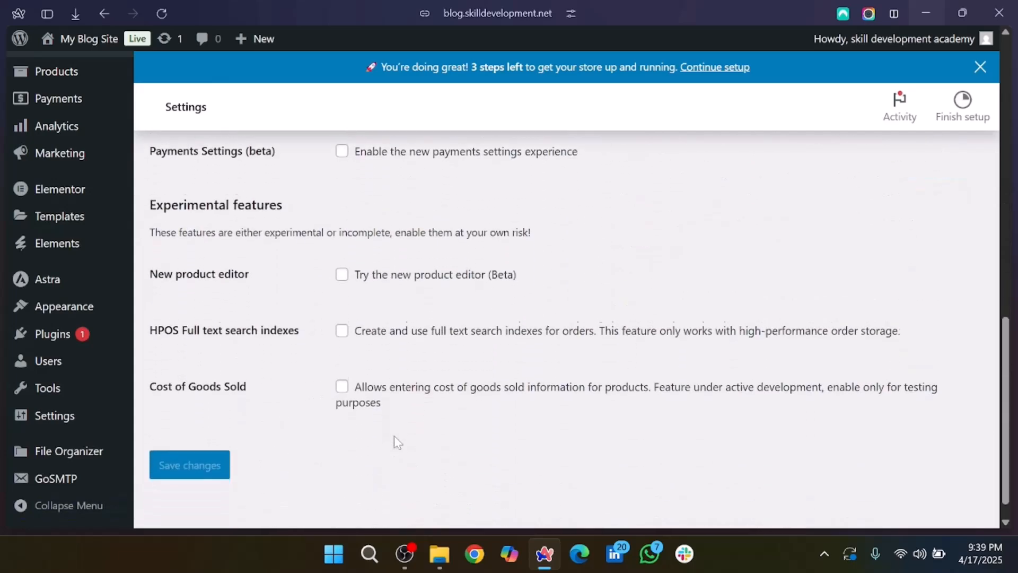
scroll(394, 435, "up", 12)
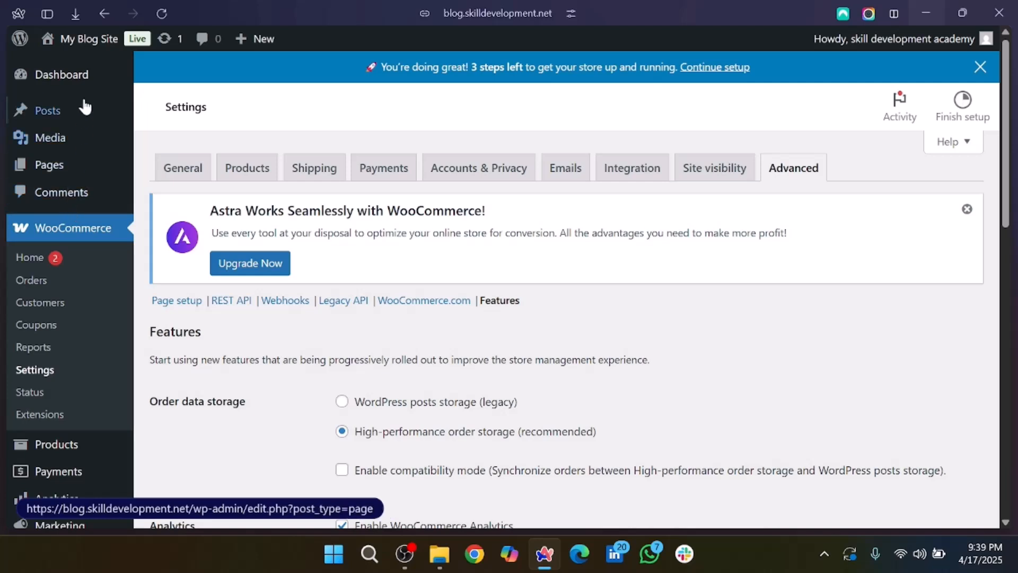
- Visit the public site and look through its home page
mouse_move(79, 38)
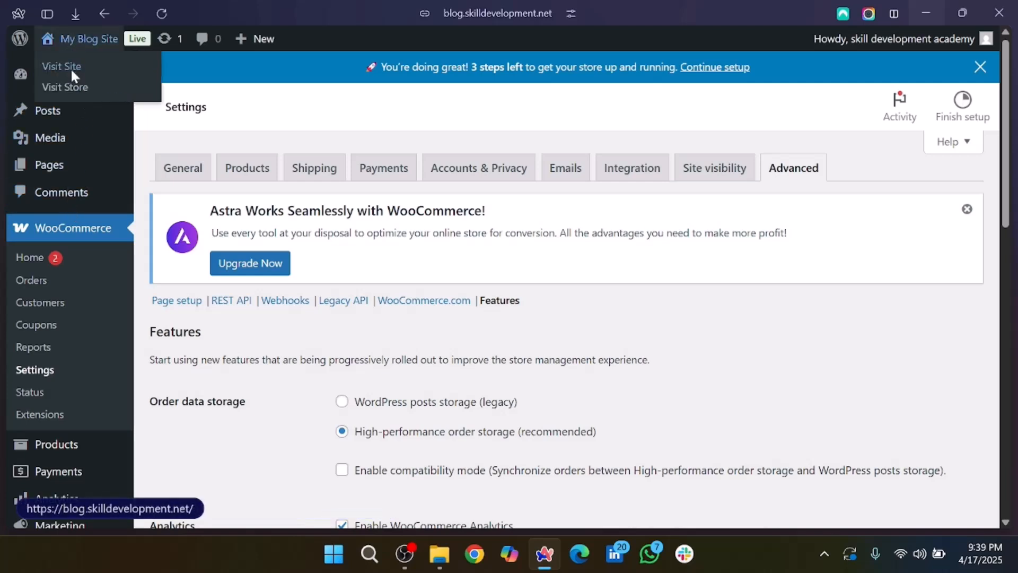
left_click(71, 68)
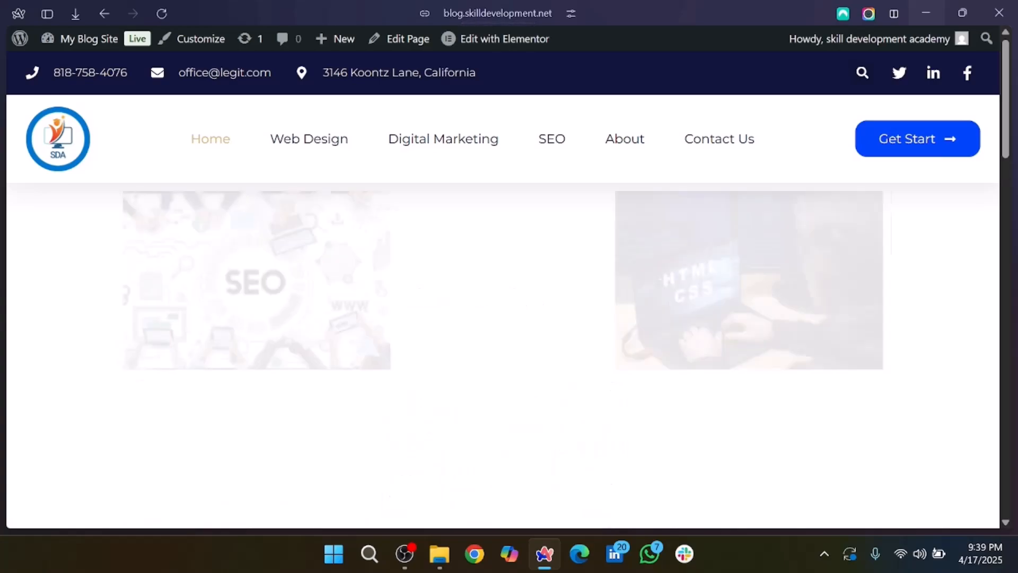
scroll(596, 258, "down", 15)
scroll(596, 256, "up", 15)
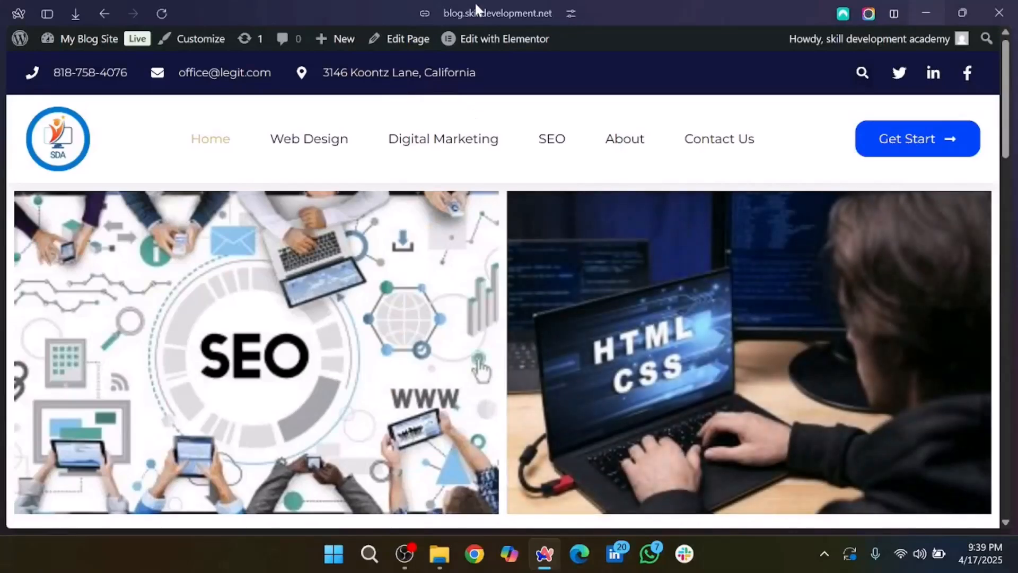
- Open the site's /shop page and look through the listed service products, their prices and the page footer
left_click(489, 11)
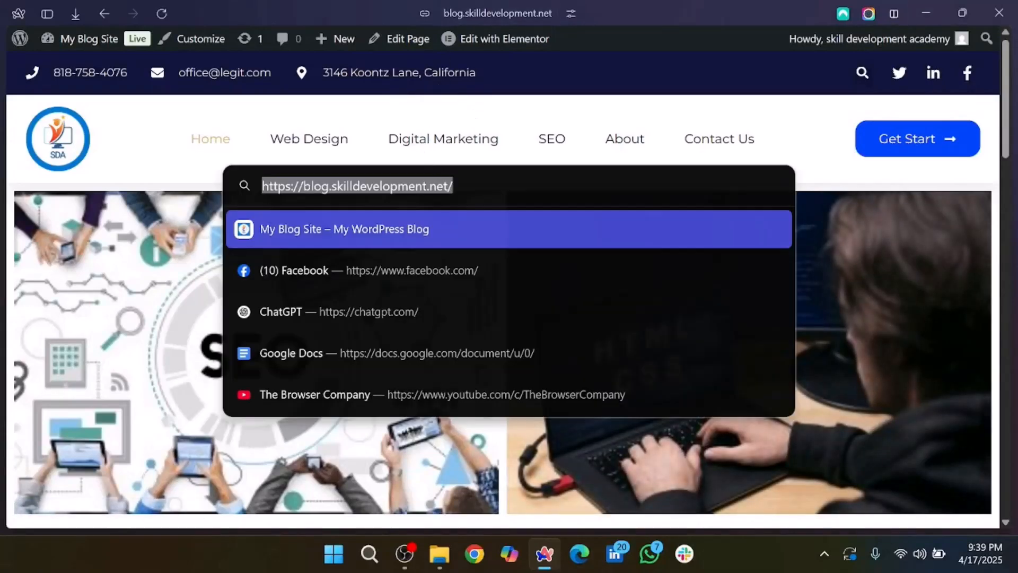
left_click(467, 186)
type("shop")
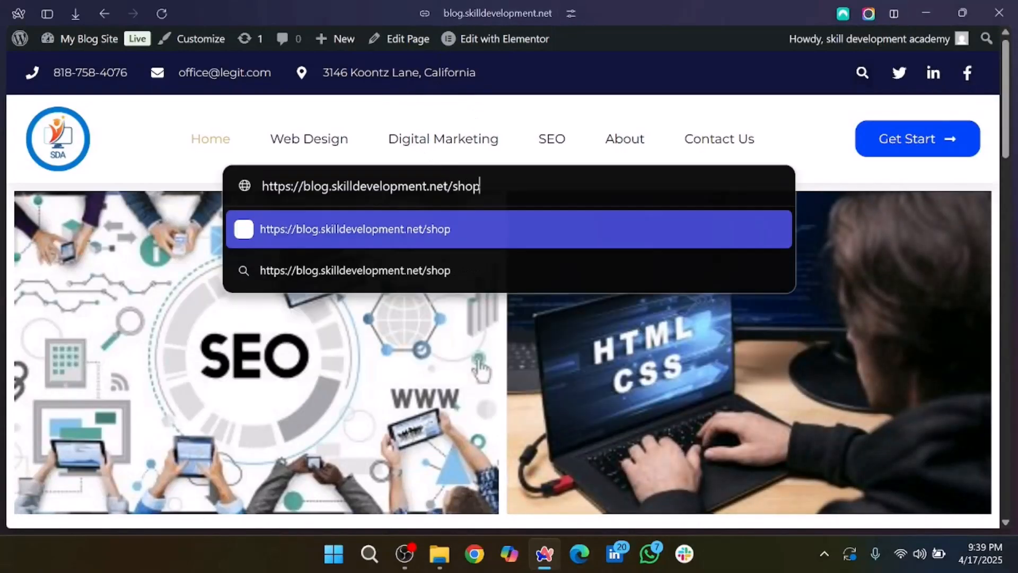
key("Return")
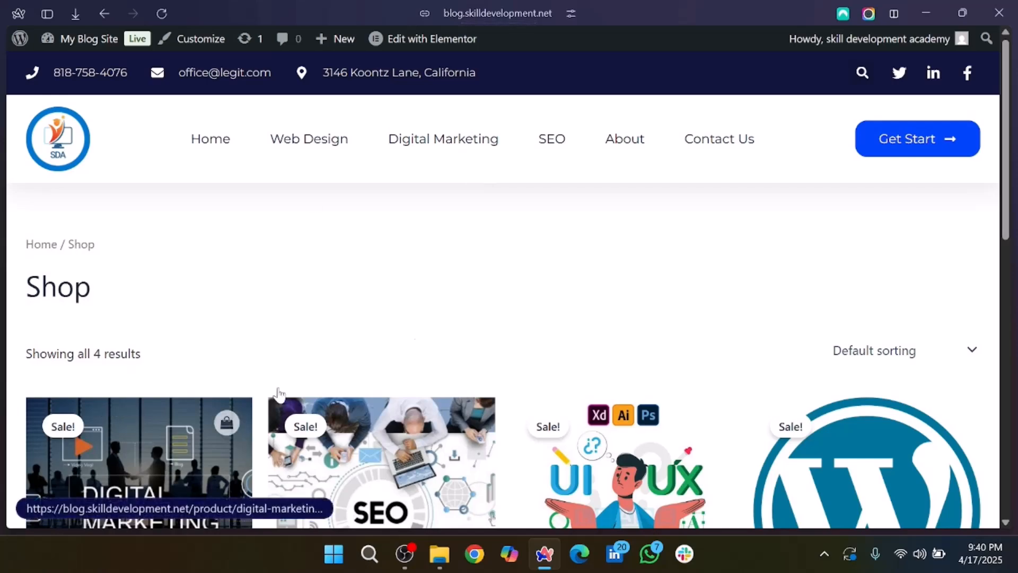
scroll(711, 293, "down", 4)
scroll(693, 292, "up", 1)
scroll(614, 307, "up", 2)
scroll(451, 391, "down", 5)
scroll(451, 391, "down", 5)
scroll(429, 330, "up", 8)
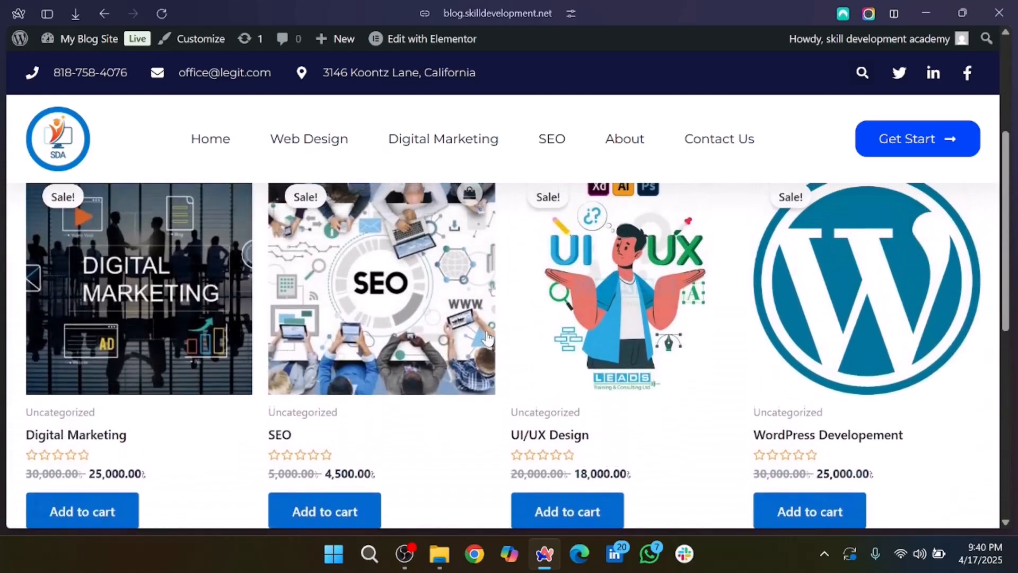
scroll(488, 339, "up", 2)
scroll(486, 338, "down", 6)
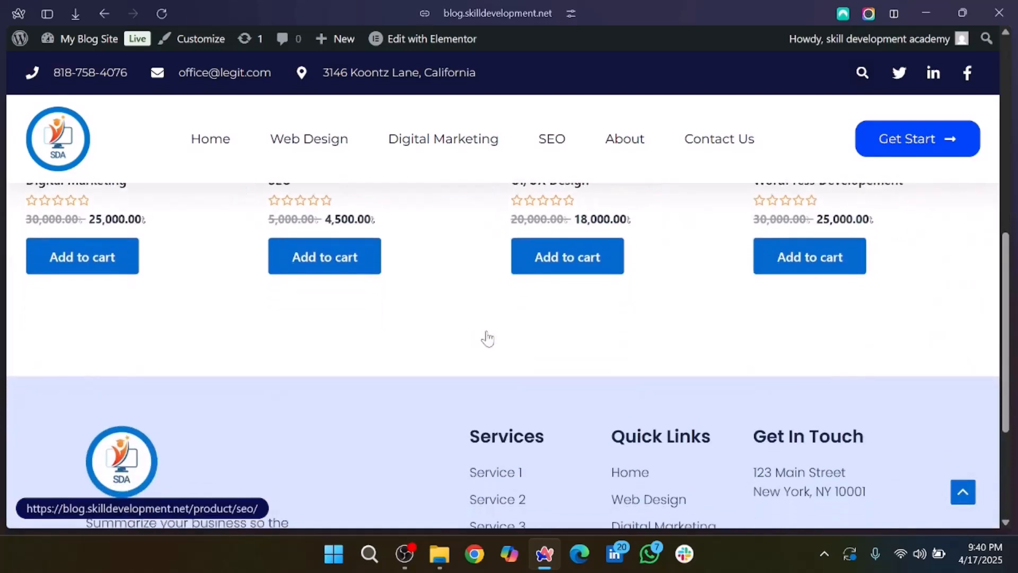
- Add the SEO service to the cart twice from the shop listing
left_click(325, 244)
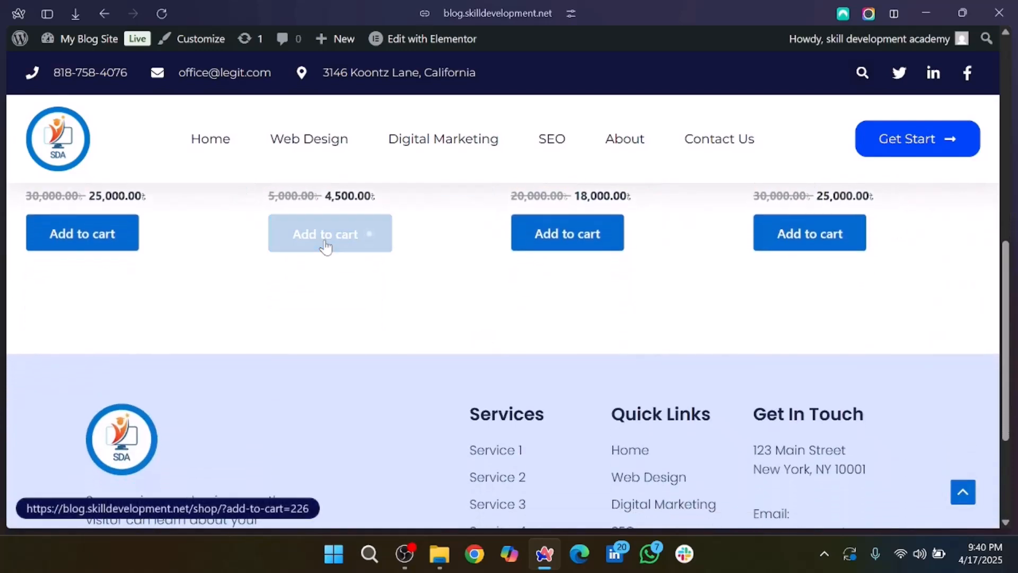
scroll(325, 245, "up", 1)
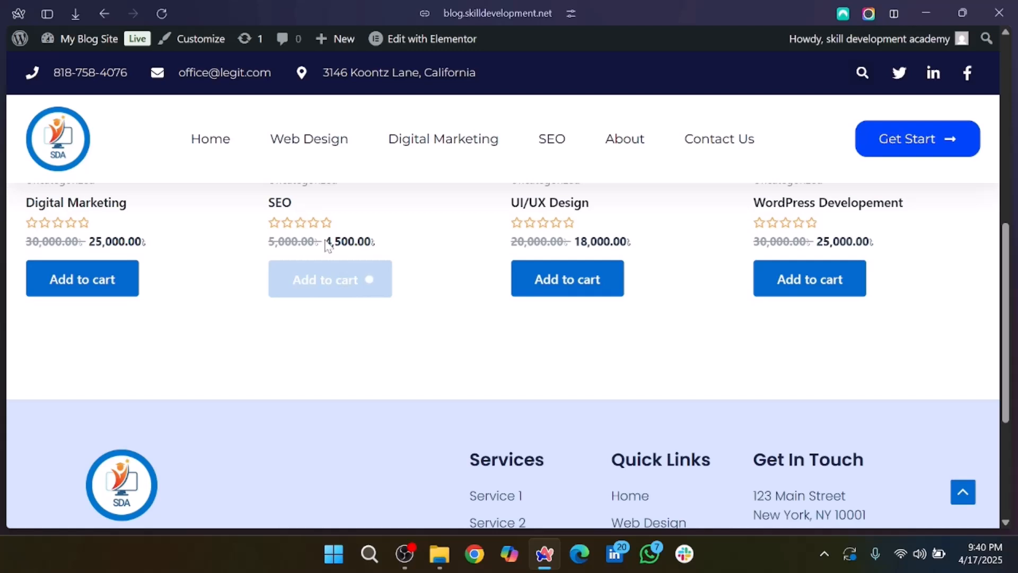
scroll(325, 245, "up", 4)
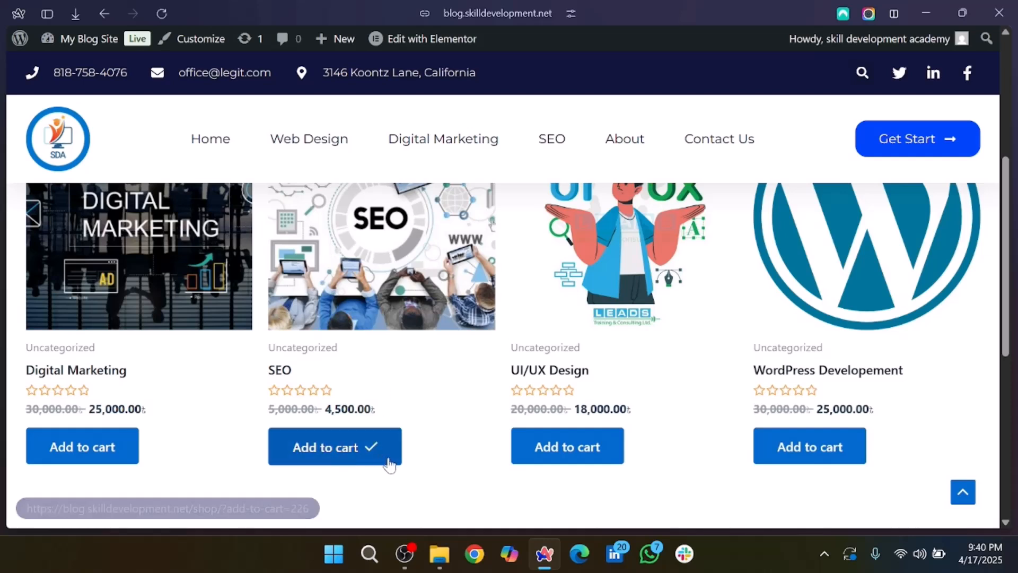
left_click(378, 458)
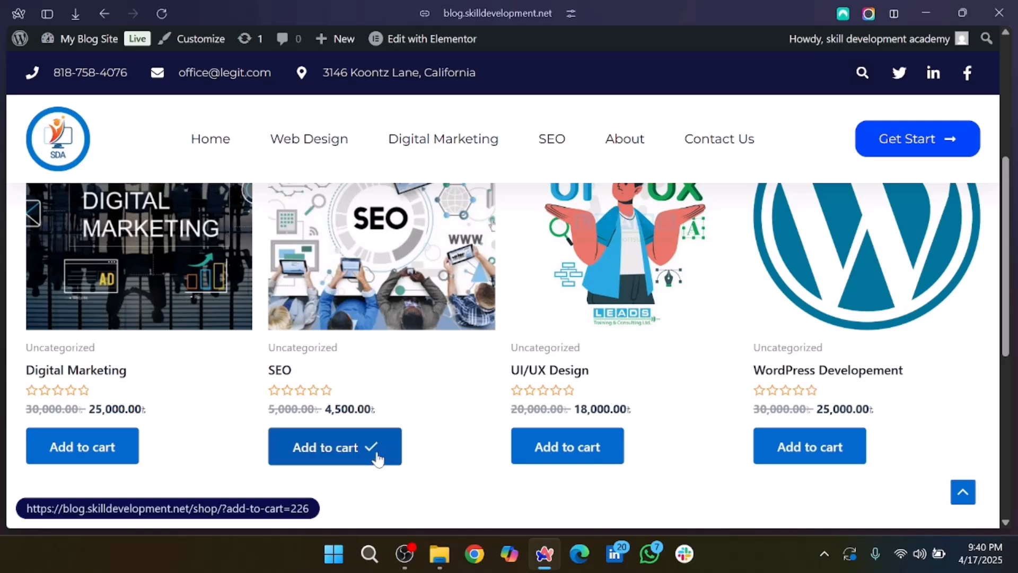
- Open the site's cart page at blog.skilldevelopment.net/cart
scroll(493, 239, "up", 5)
scroll(493, 240, "up", 1)
scroll(493, 334, "down", 10)
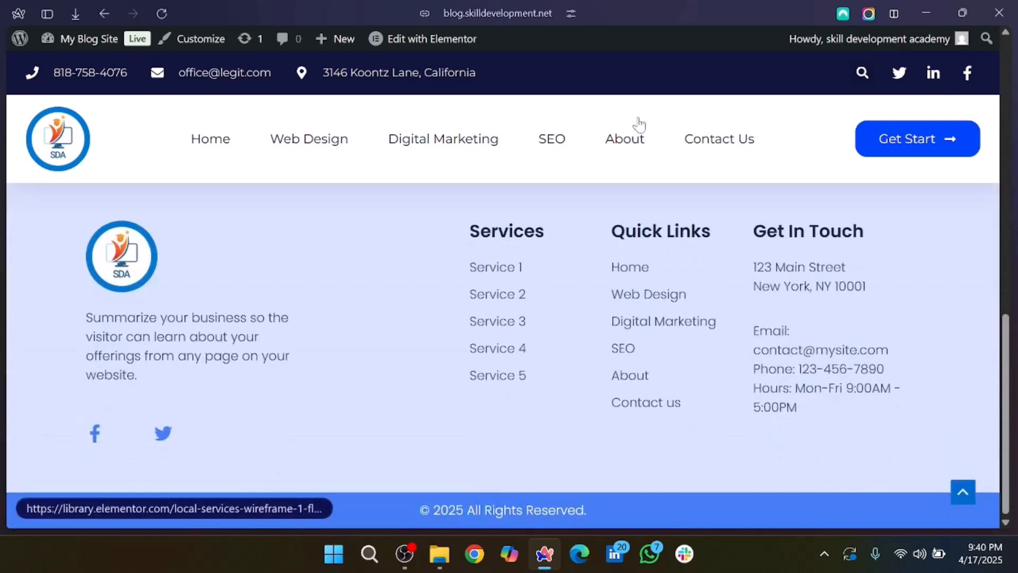
scroll(428, 312, "up", 5)
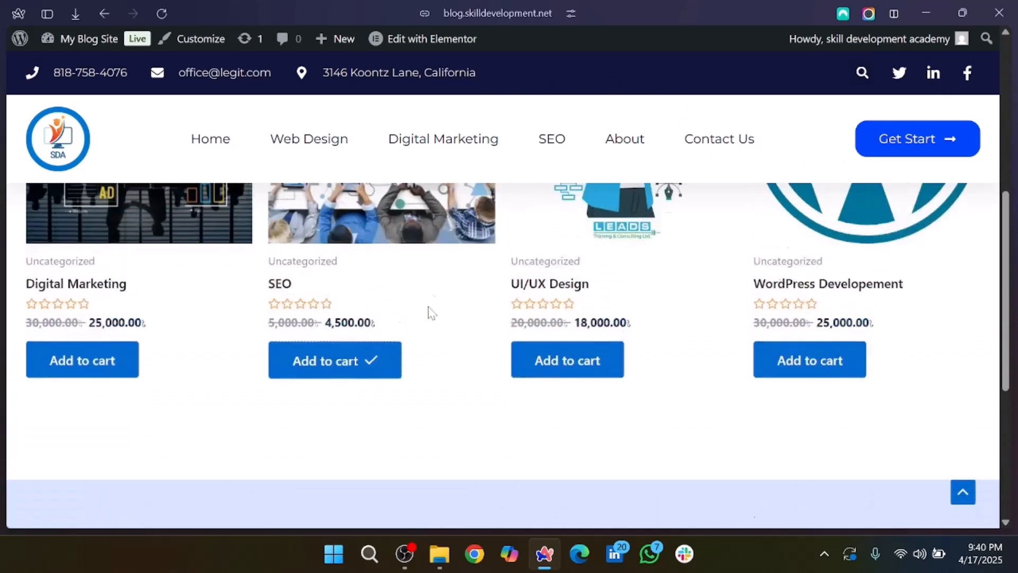
left_click(518, 7)
left_click(487, 185)
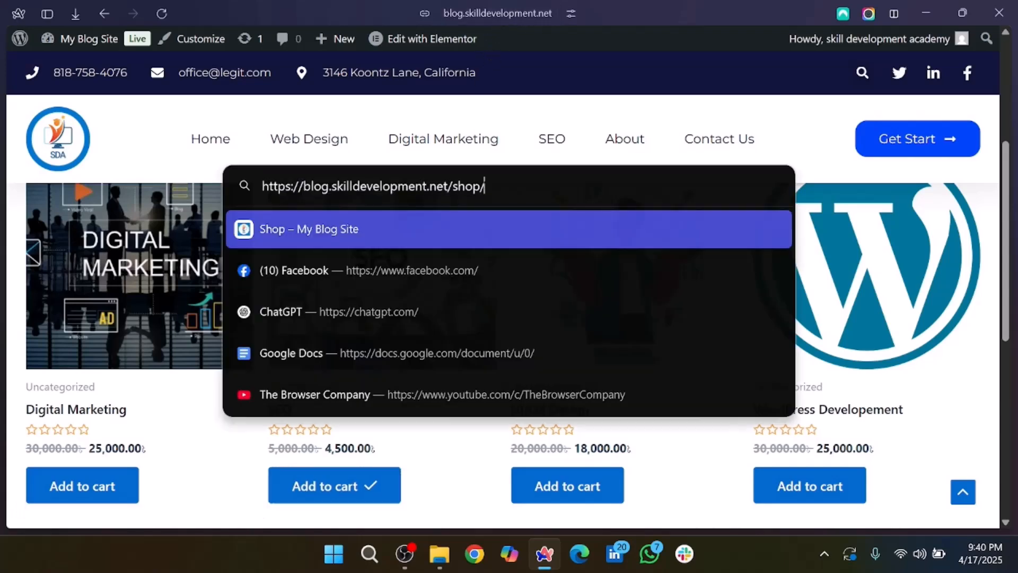
key("BackSpace")
key("BackSpace")
key("BackSpace")
key("BackSpace")
key("BackSpace")
type("ca")
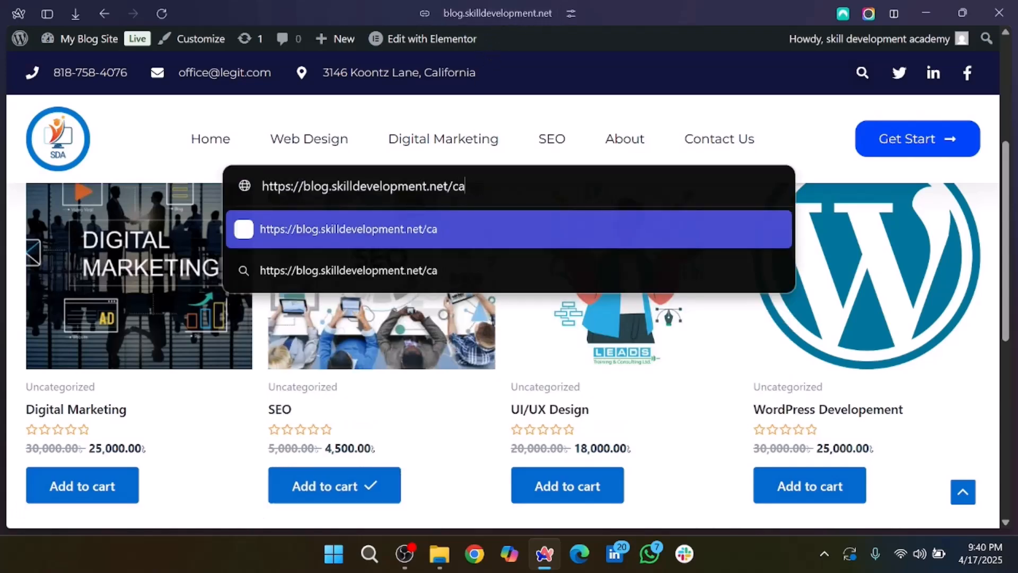
type("rt")
key("Return")
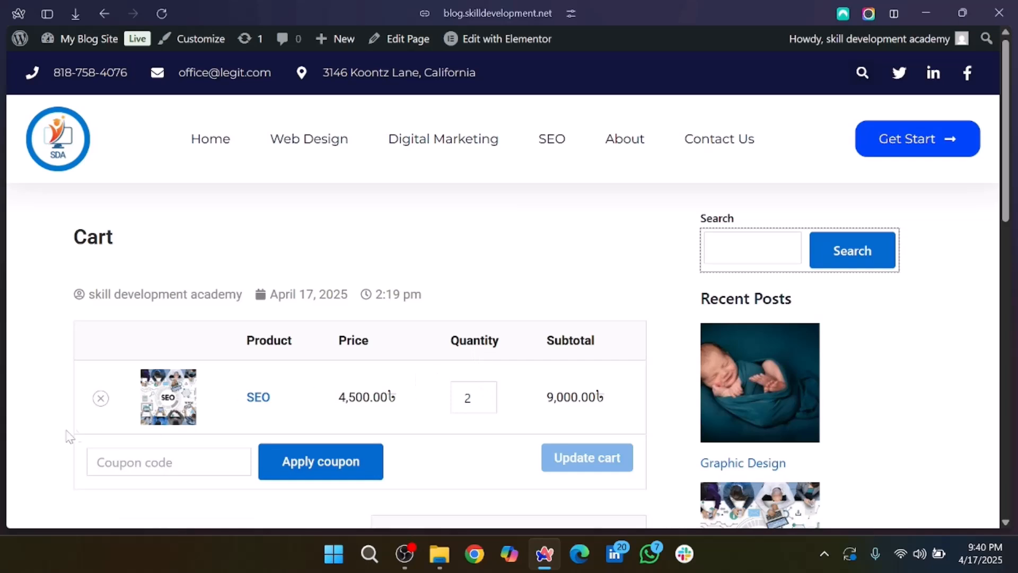
- Review the cart page, from the product row and coupon field to the cart totals and footer
scroll(284, 408, "down", 1)
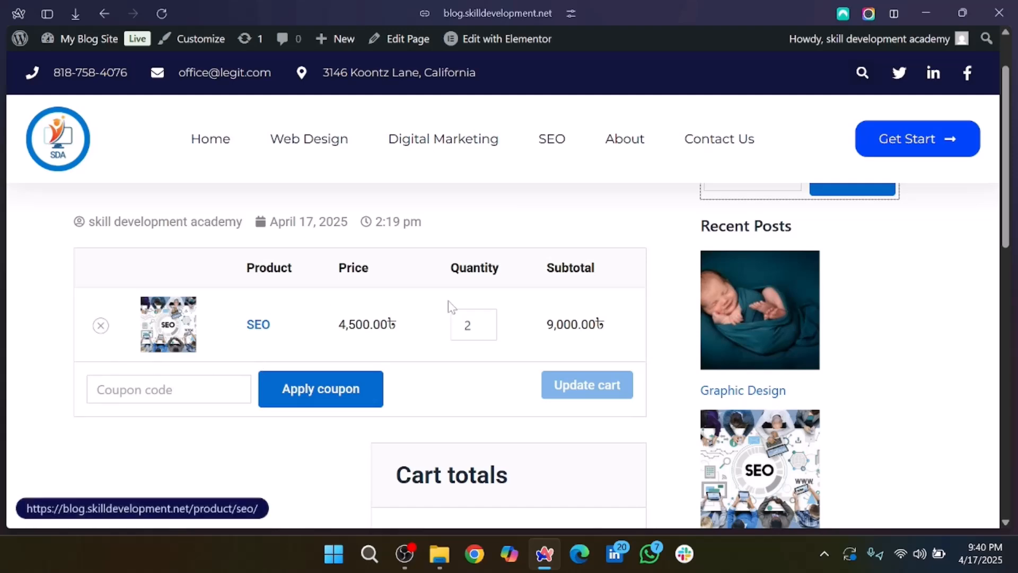
scroll(562, 342, "down", 1)
scroll(563, 345, "down", 4)
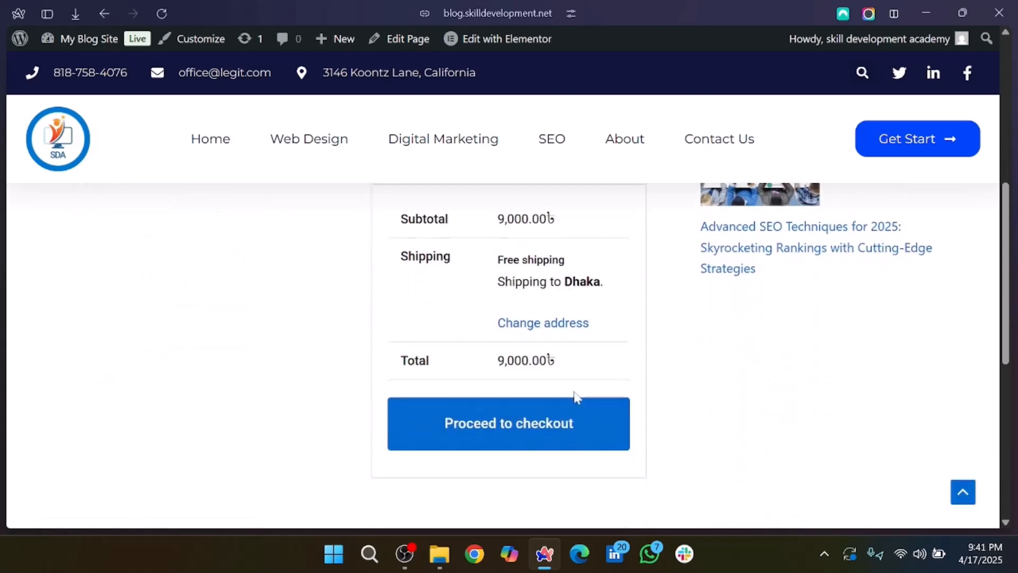
scroll(570, 408, "up", 6)
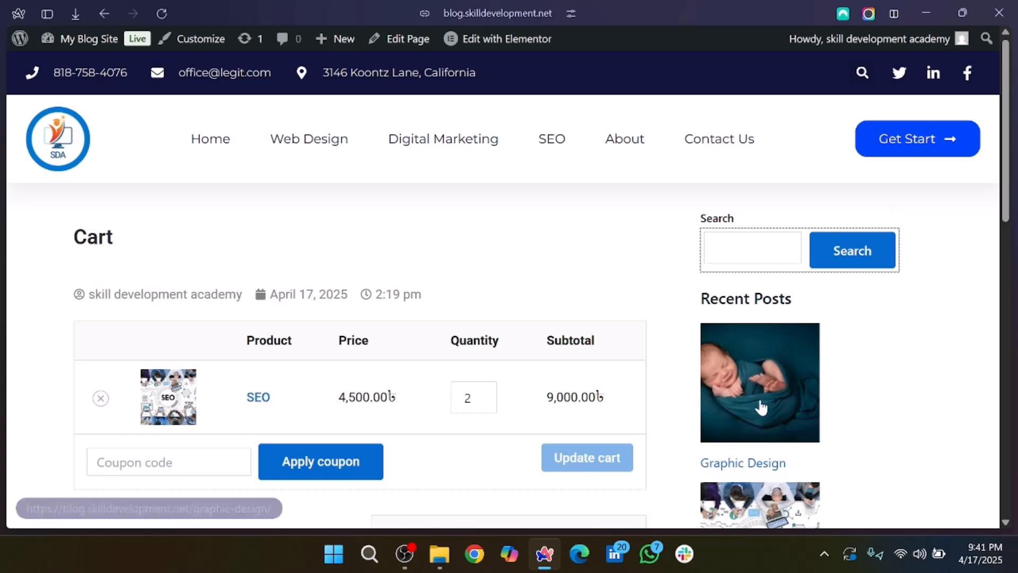
scroll(760, 405, "down", 3)
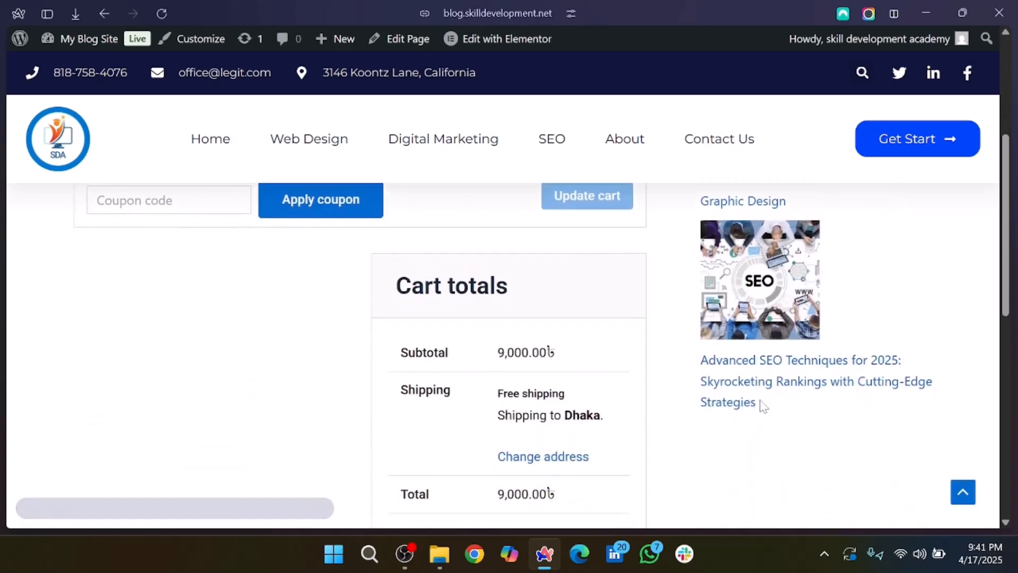
scroll(759, 419, "down", 2)
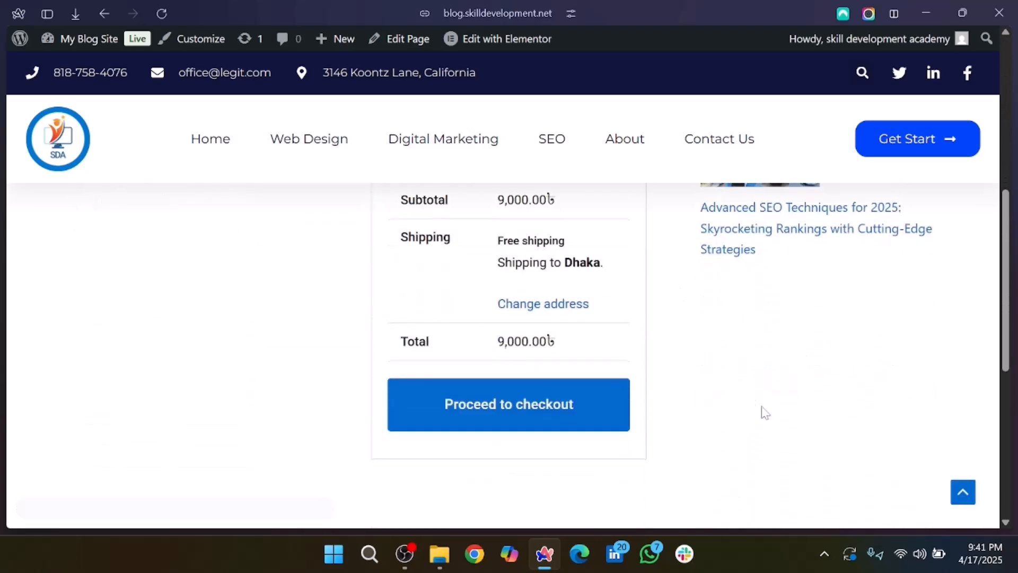
scroll(759, 419, "up", 6)
scroll(761, 403, "down", 8)
scroll(761, 406, "down", 4)
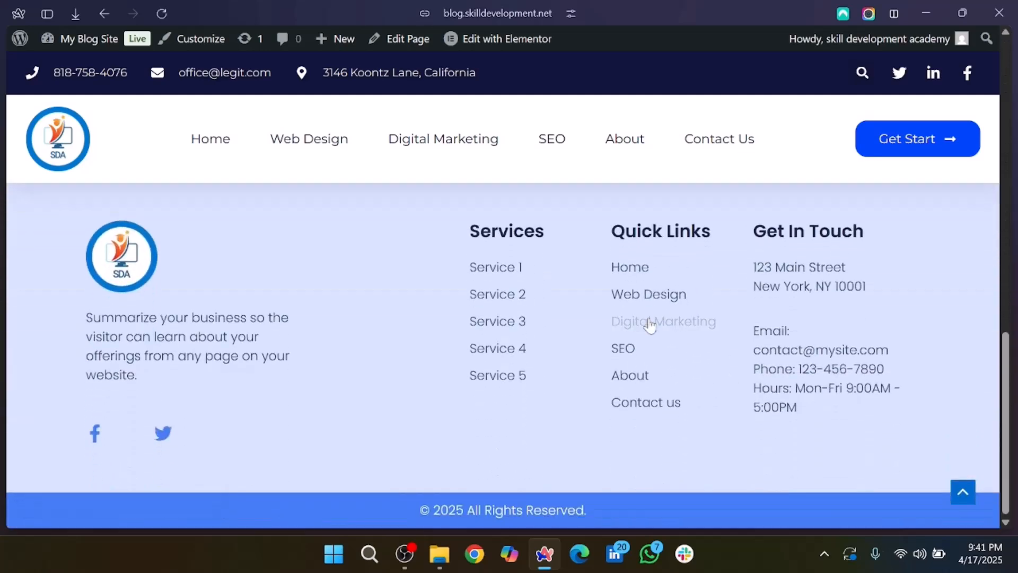
- Proceed to checkout and examine the billing fields, order summary, payment method, terms agreement and order notes
scroll(647, 325, "up", 7)
left_click(505, 445)
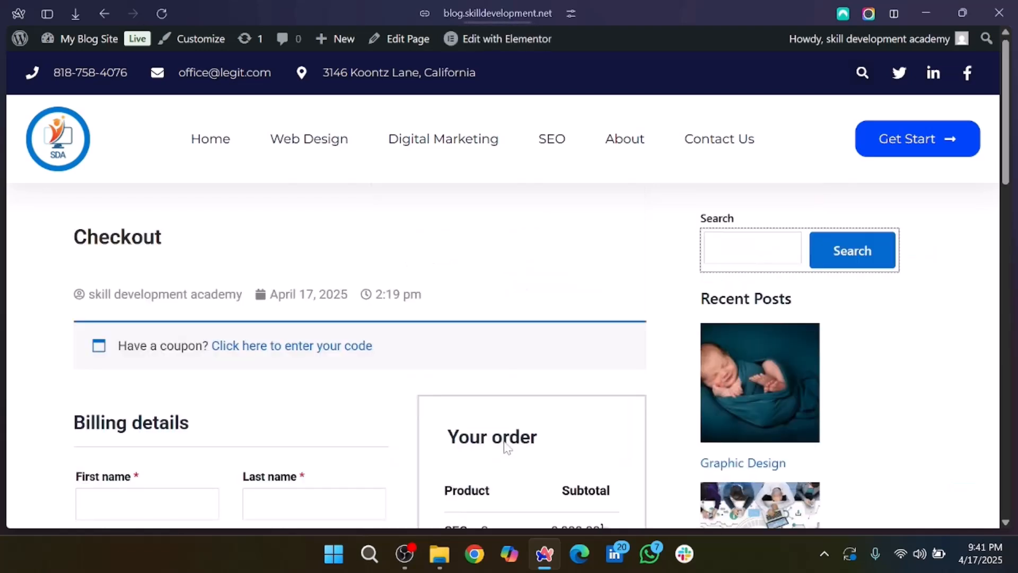
scroll(231, 326, "down", 3)
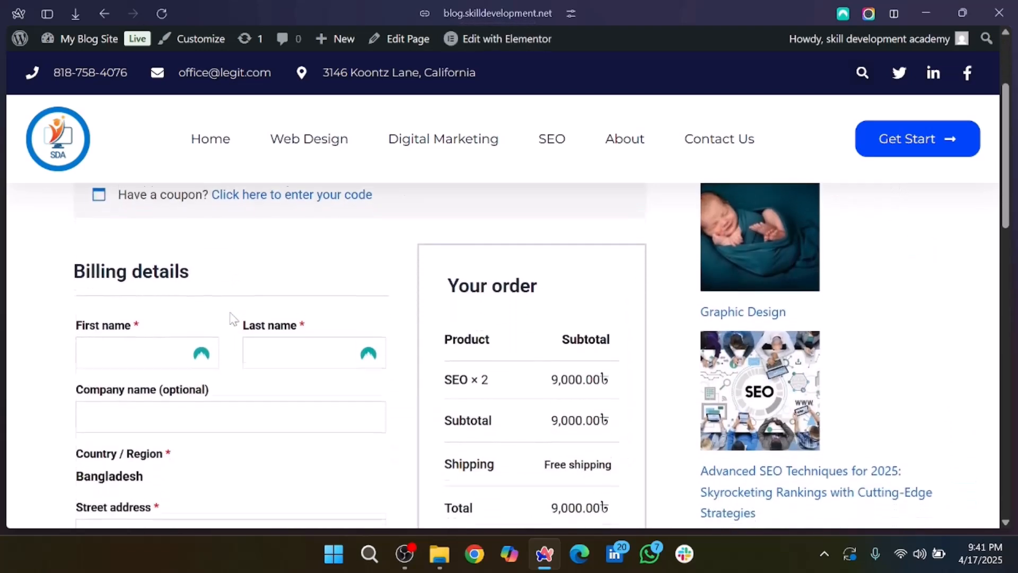
scroll(453, 388, "up", 3)
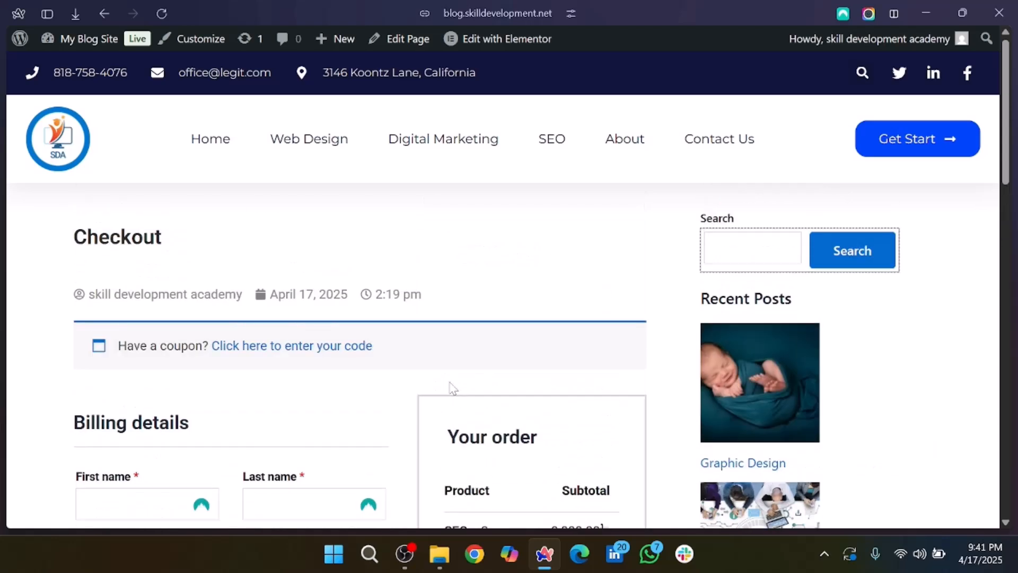
scroll(453, 389, "down", 4)
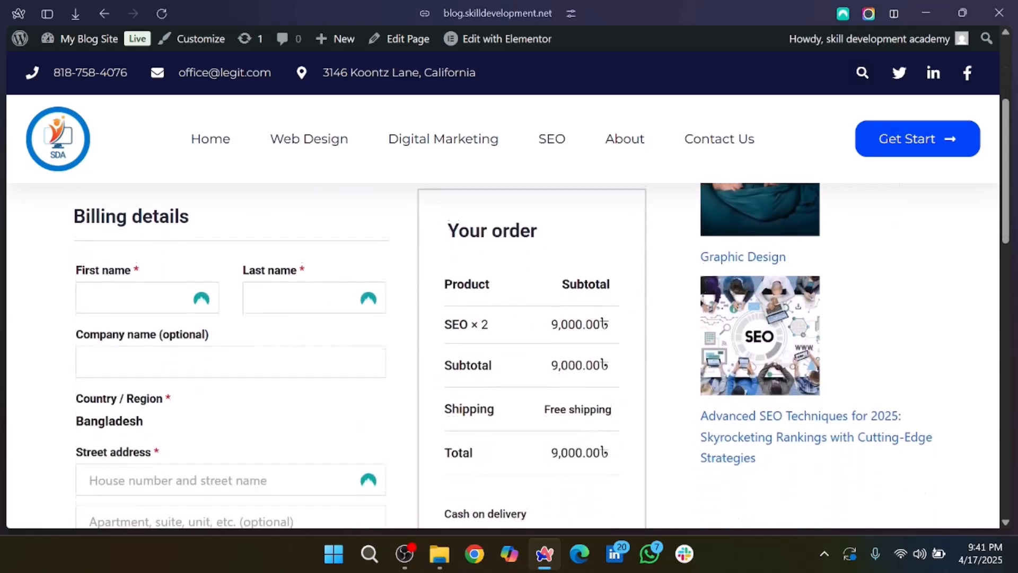
scroll(453, 389, "down", 2)
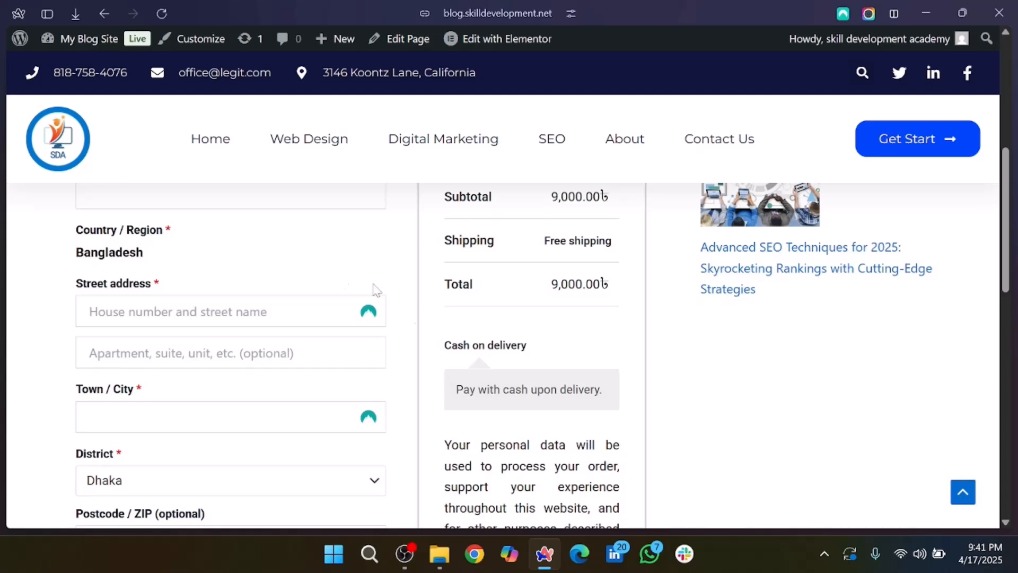
scroll(283, 300, "up", 3)
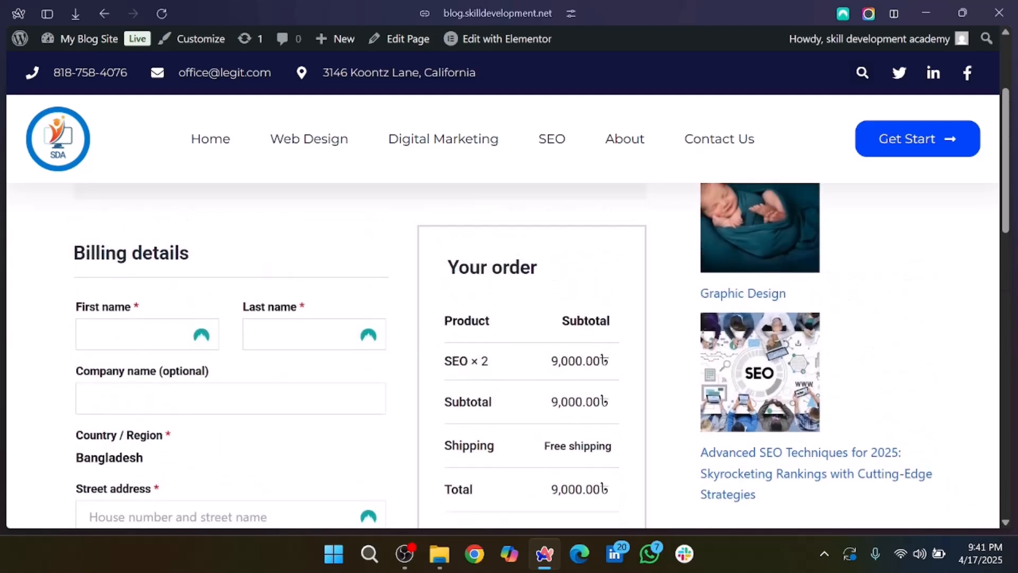
scroll(282, 300, "down", 3)
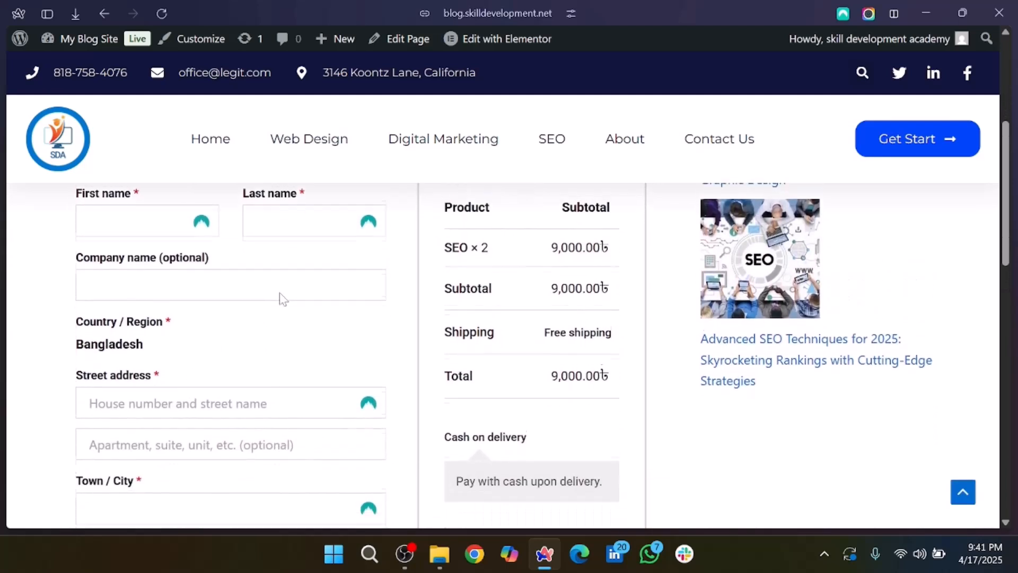
scroll(283, 299, "down", 3)
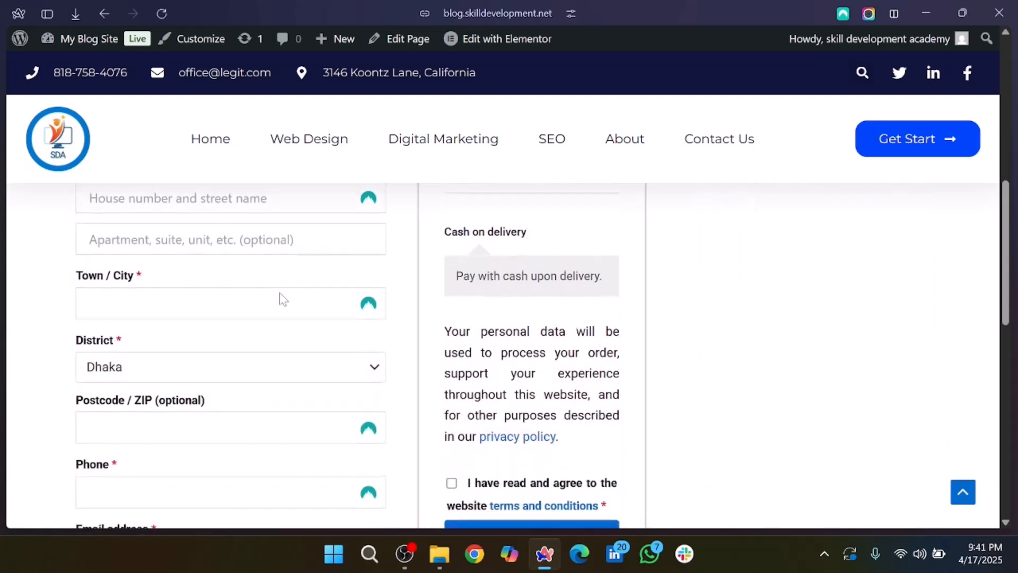
scroll(503, 355, "down", 2)
scroll(281, 297, "down", 3)
scroll(283, 298, "up", 6)
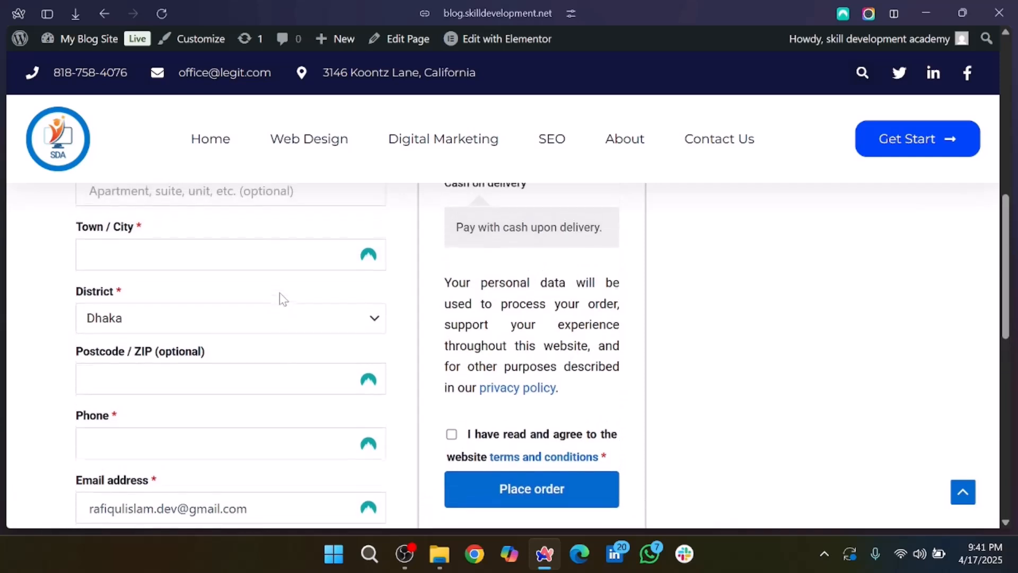
scroll(283, 299, "up", 5)
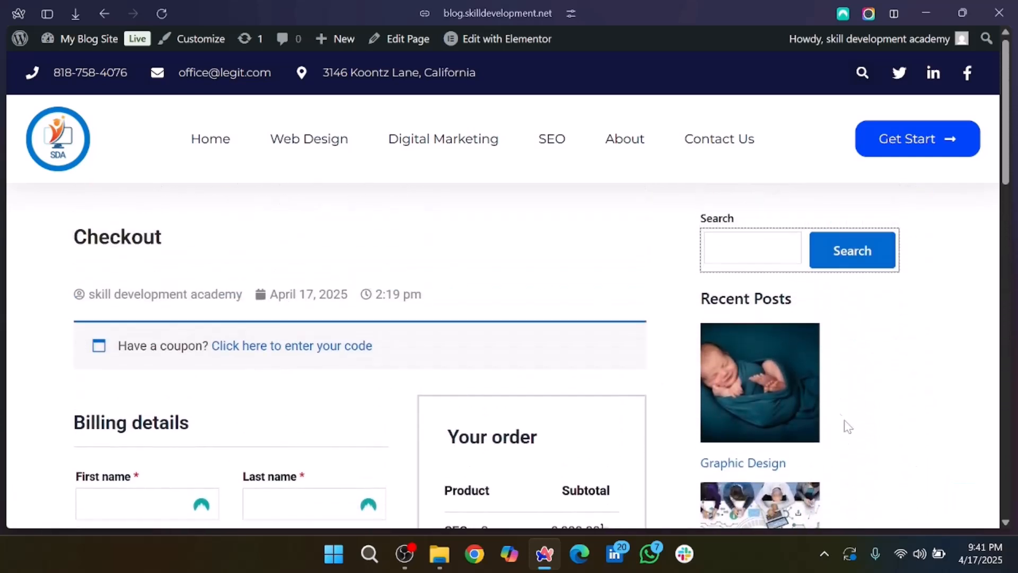
scroll(841, 419, "down", 10)
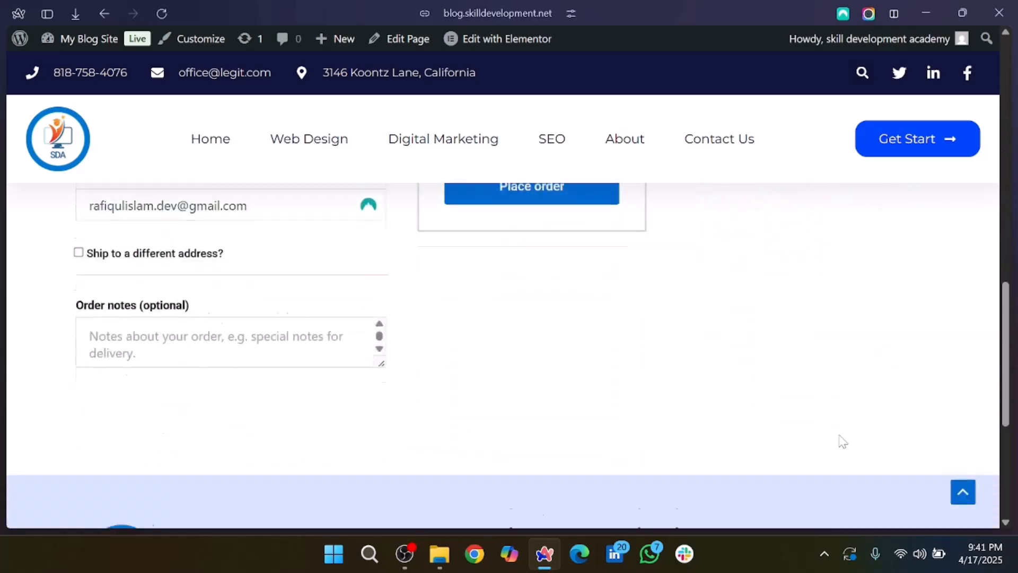
scroll(843, 441, "down", 3)
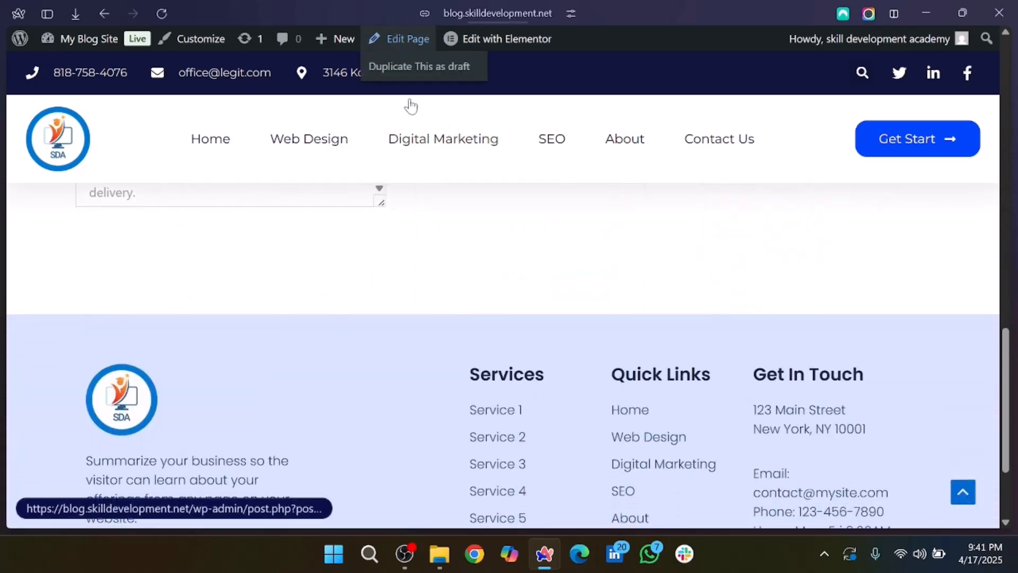
left_click(401, 46)
scroll(432, 250, "up", 13)
scroll(432, 250, "down", 6)
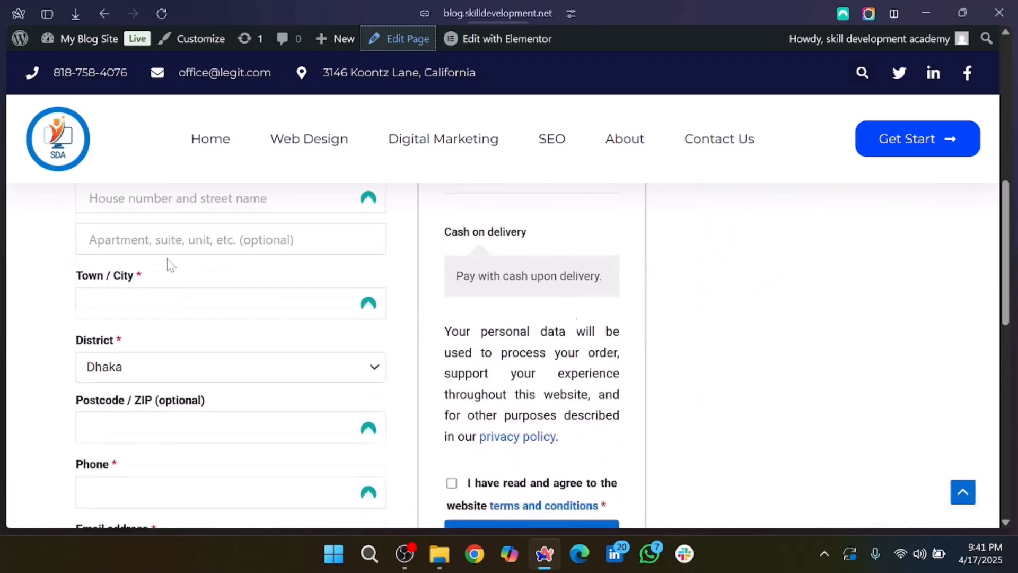
scroll(171, 261, "down", 1)
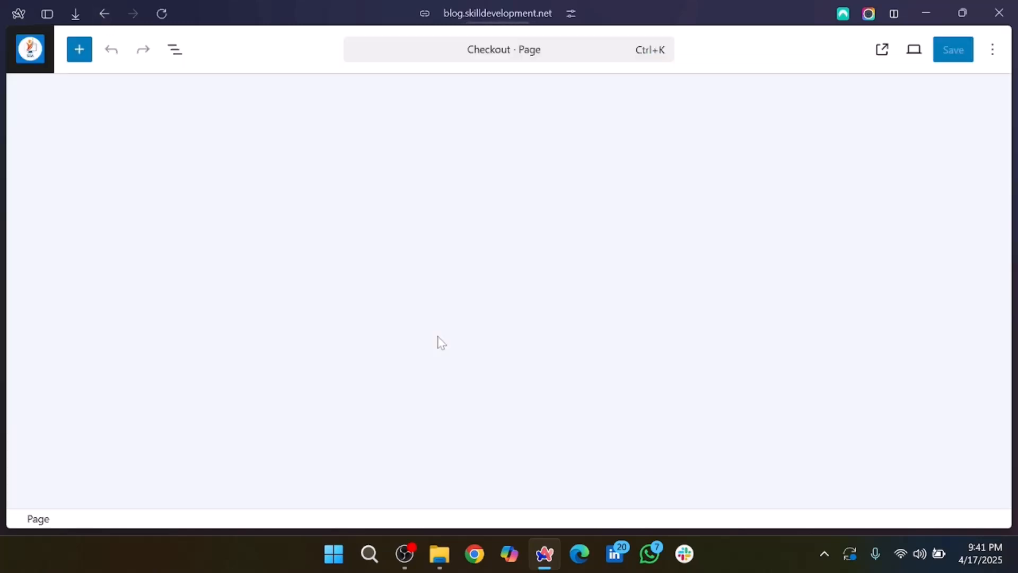
key("alt+Left")
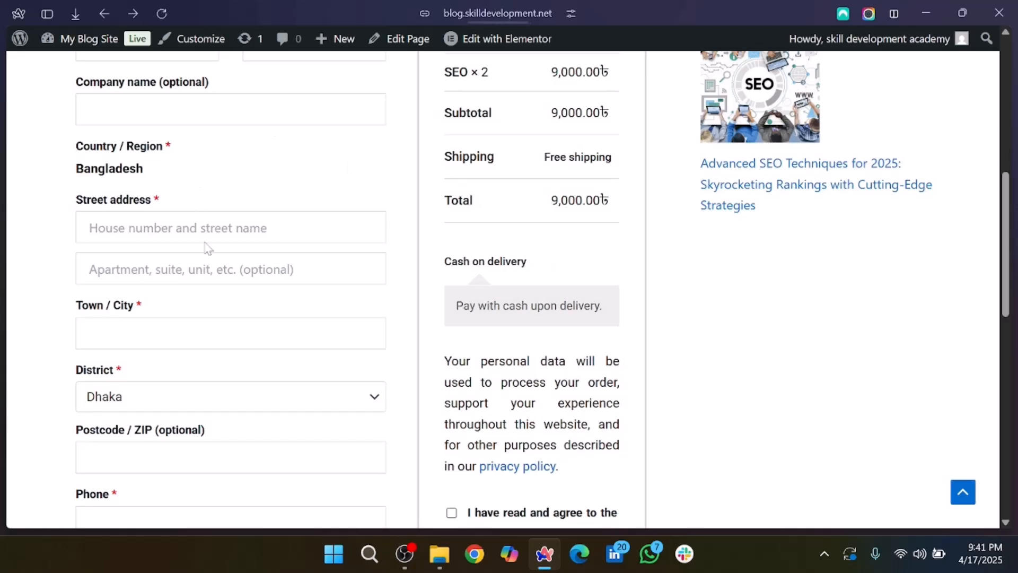
- Accept the terms and conditions at checkout and try to place the order without filling in the billing details
scroll(207, 247, "up", 6)
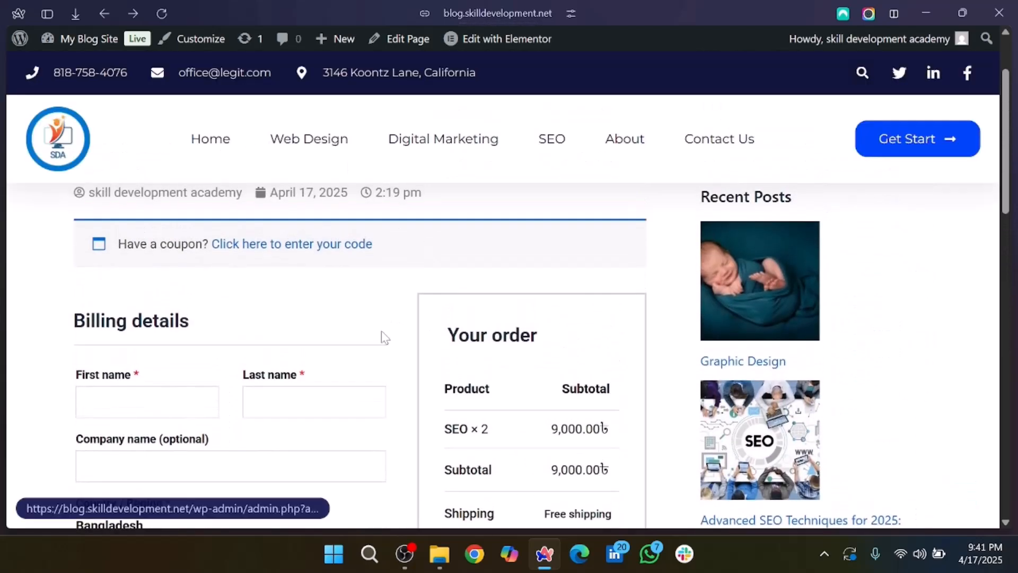
scroll(102, 268, "down", 2)
scroll(284, 482, "down", 6)
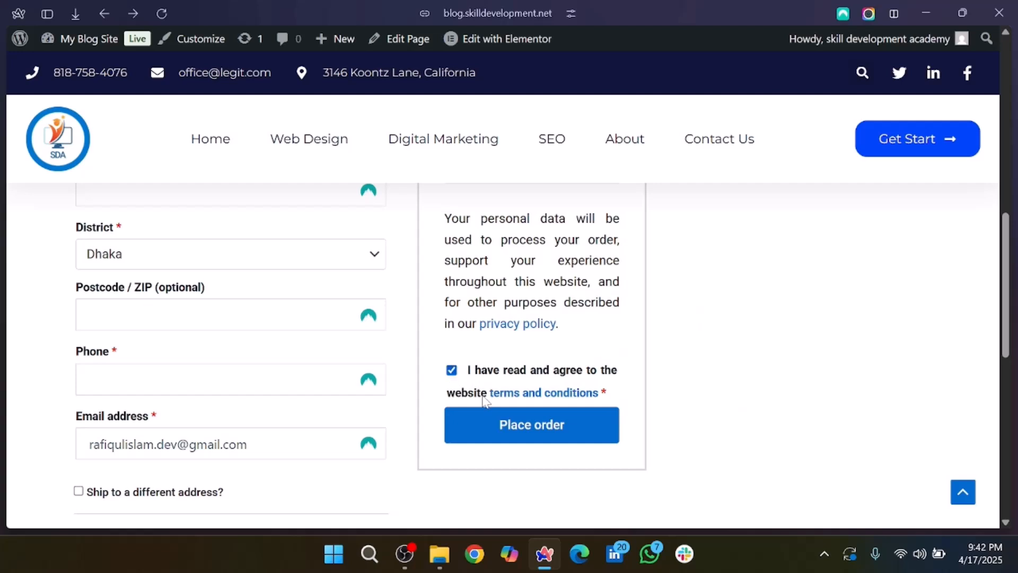
scroll(571, 402, "up", 8)
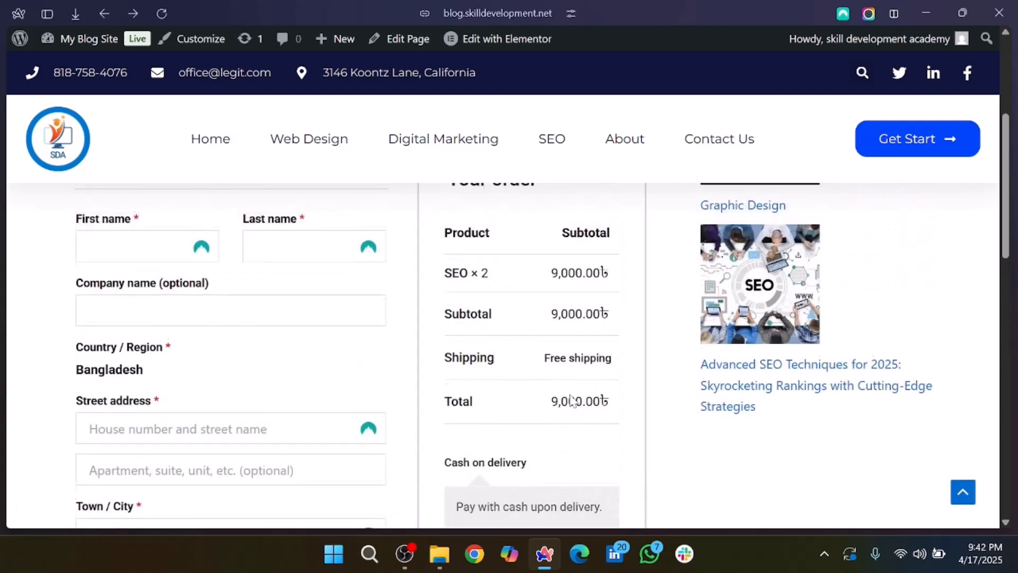
scroll(498, 462, "down", 8)
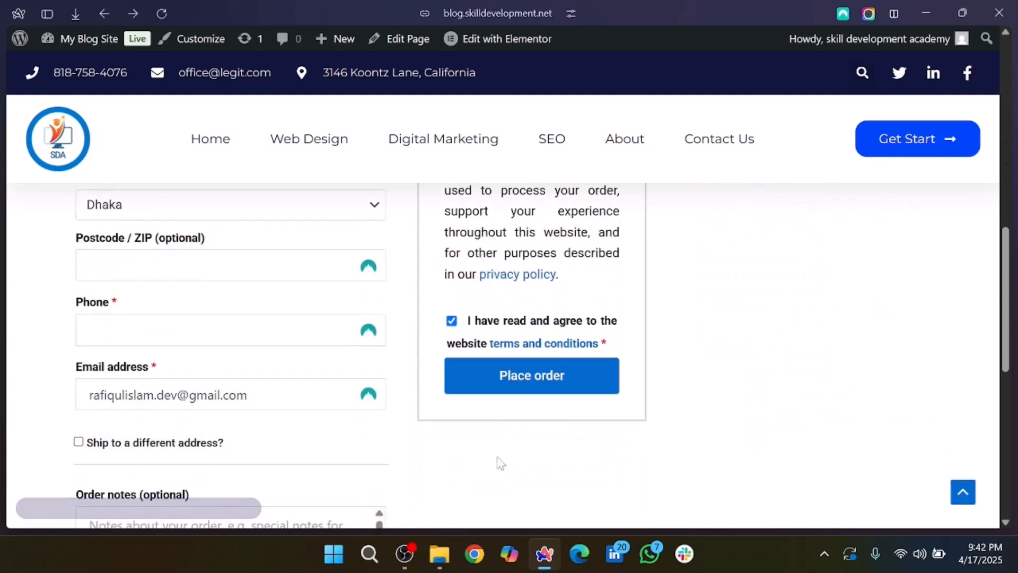
scroll(526, 387, "down", 3)
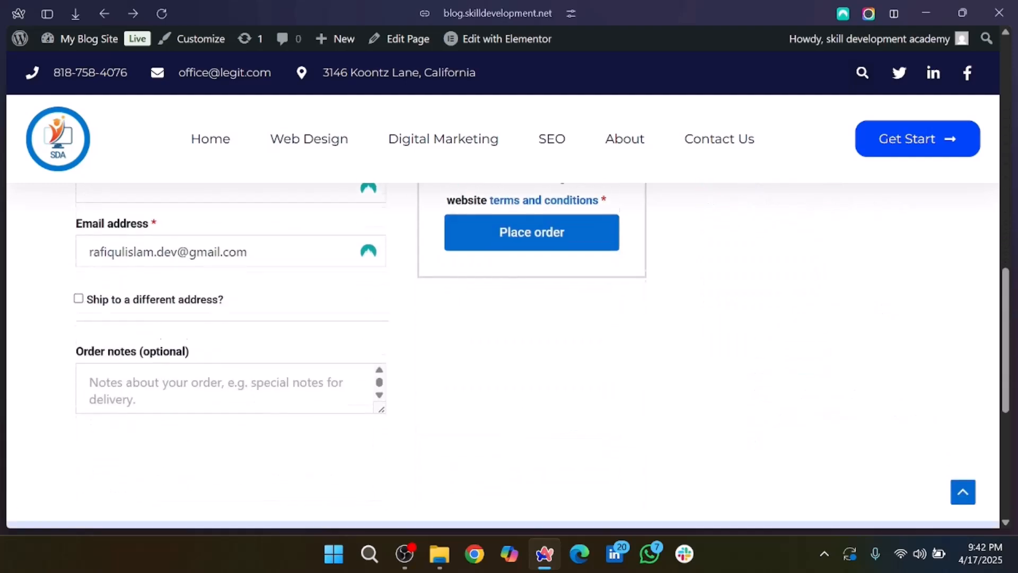
left_click(532, 212)
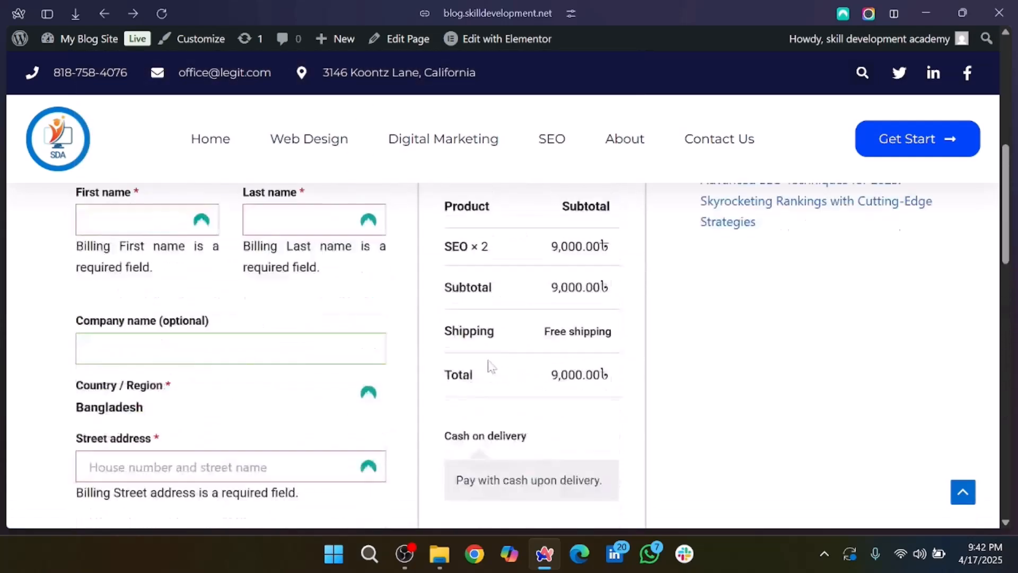
- Examine the validation notice and the messages under the billing fields to see which checkout fields are required
scroll(555, 468, "down", 4)
scroll(546, 384, "up", 6)
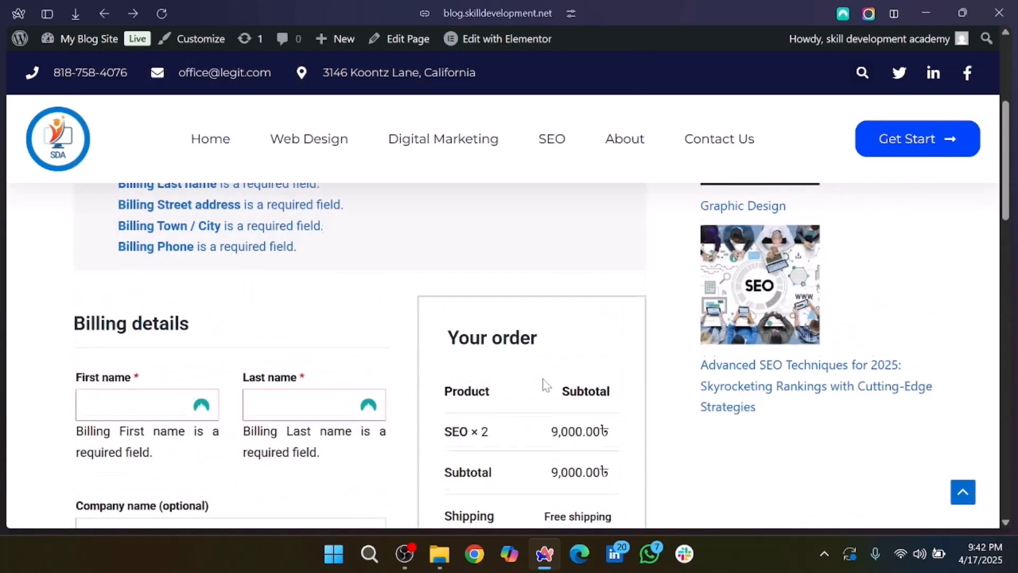
scroll(546, 384, "down", 1)
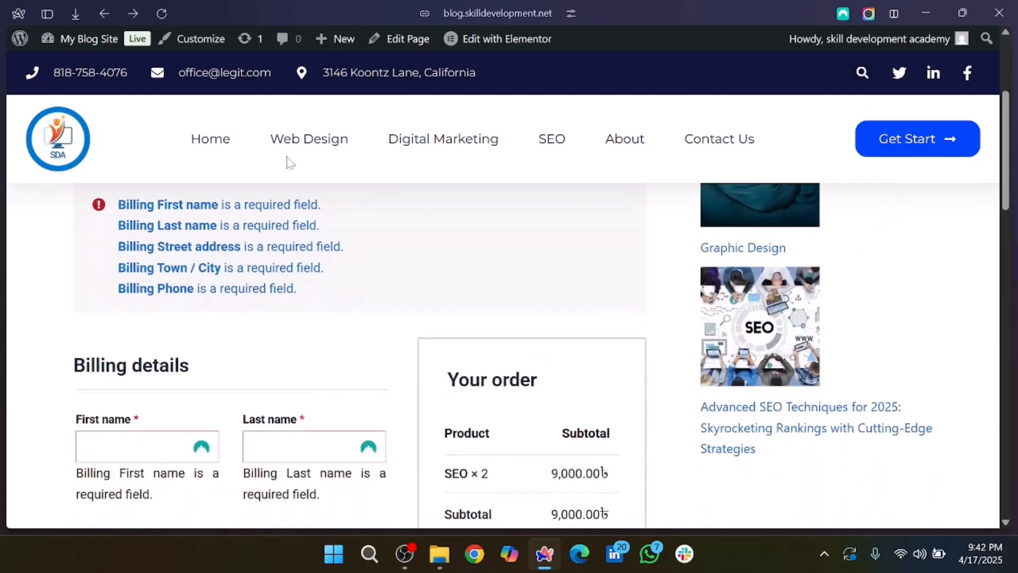
scroll(276, 361, "down", 2)
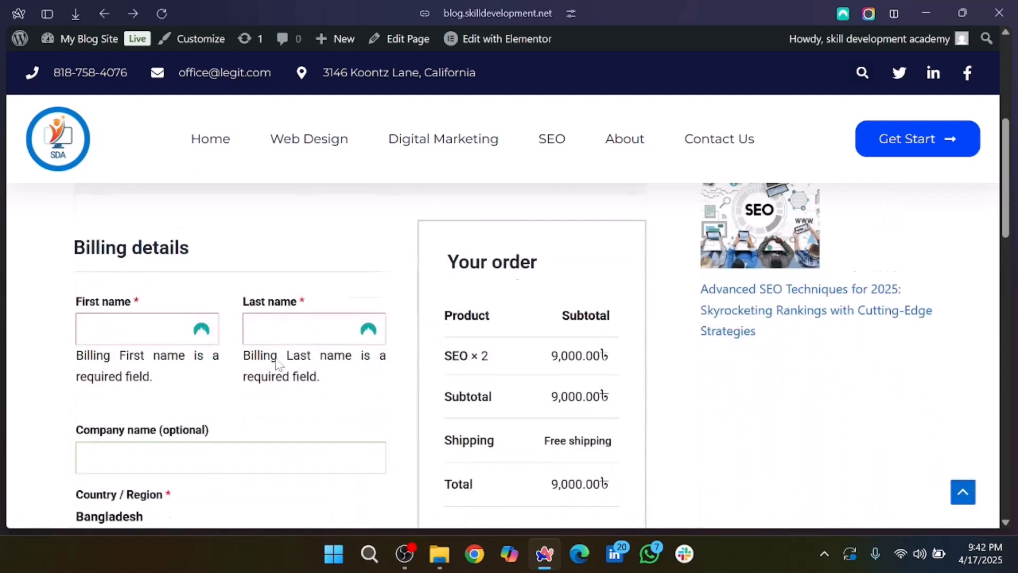
scroll(282, 377, "down", 3)
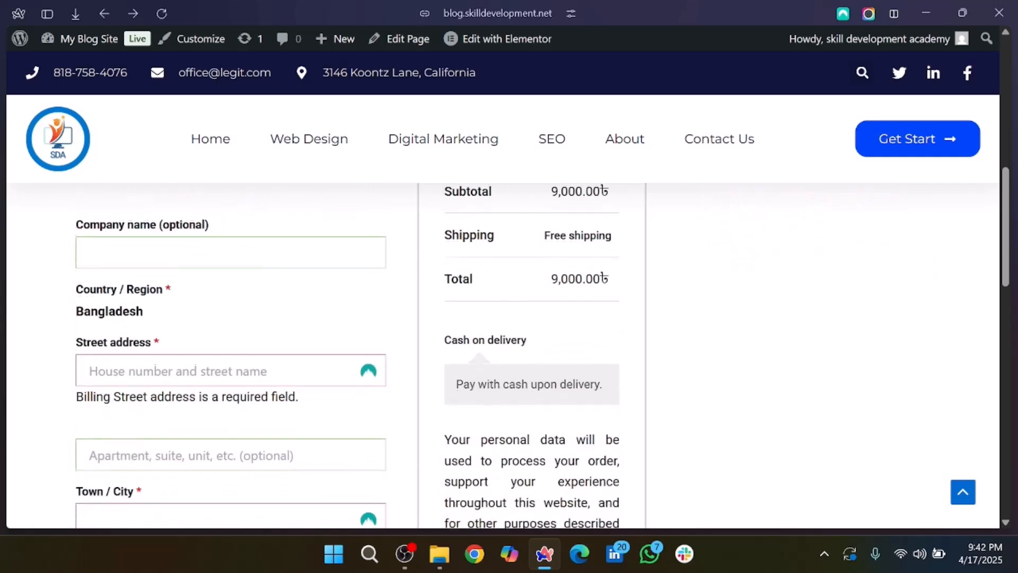
- Fill in the customer's first name from the autofill suggestion and enter the last name in the billing details
scroll(282, 378, "up", 4)
left_click(149, 313)
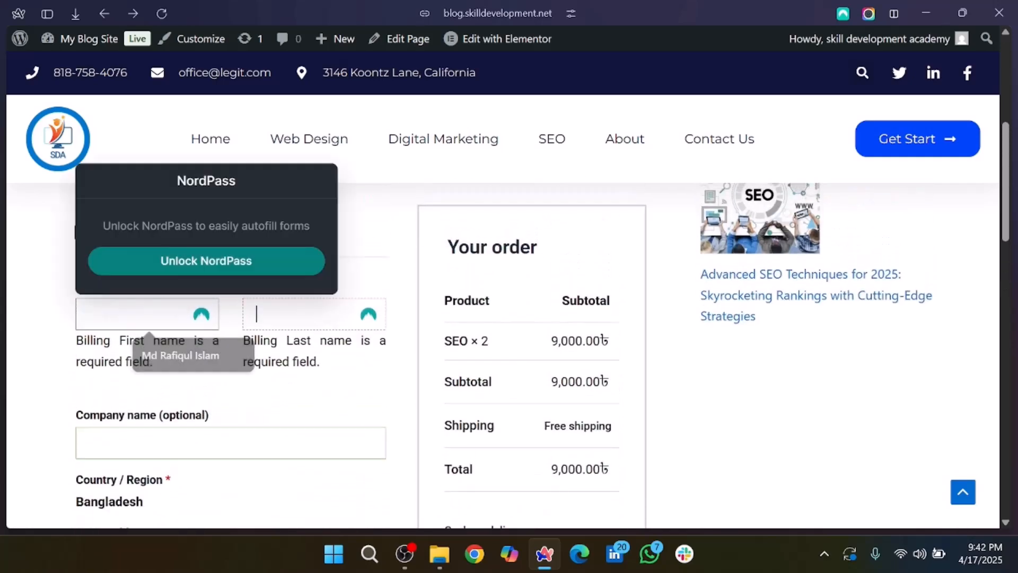
left_click(308, 319)
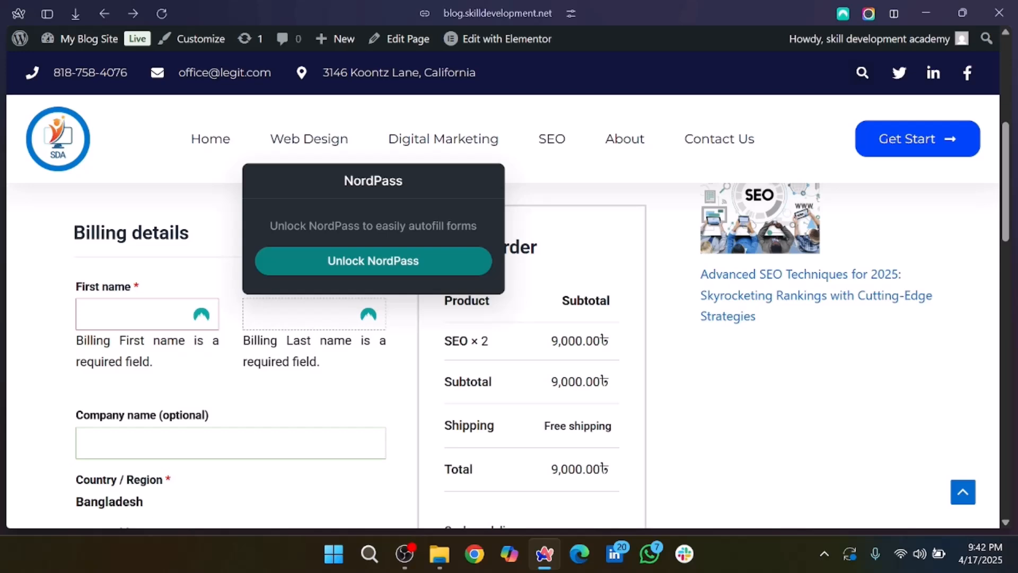
left_click(148, 315)
left_click(182, 354)
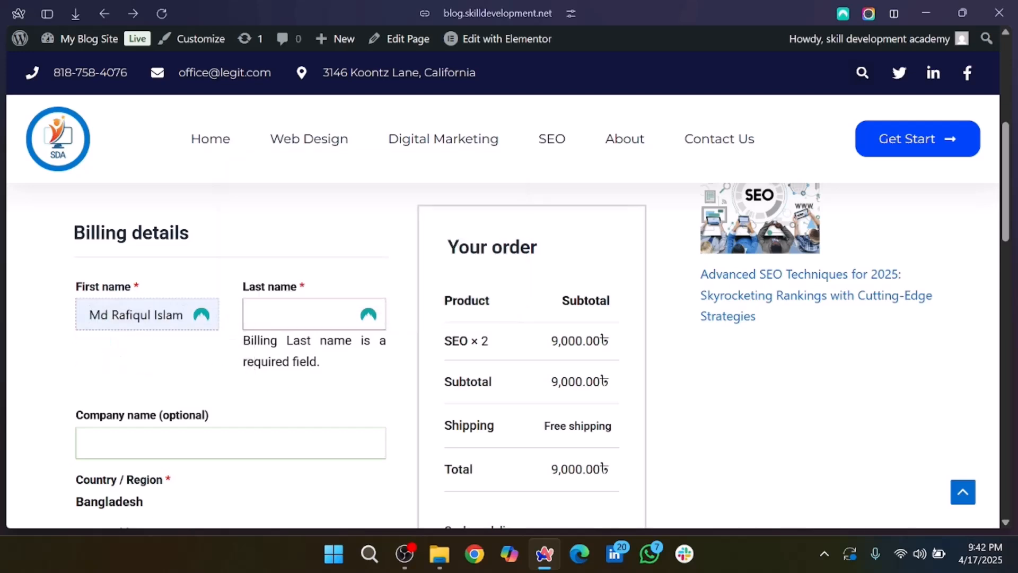
left_click(312, 315)
left_click(258, 431)
scroll(249, 439, "down", 1)
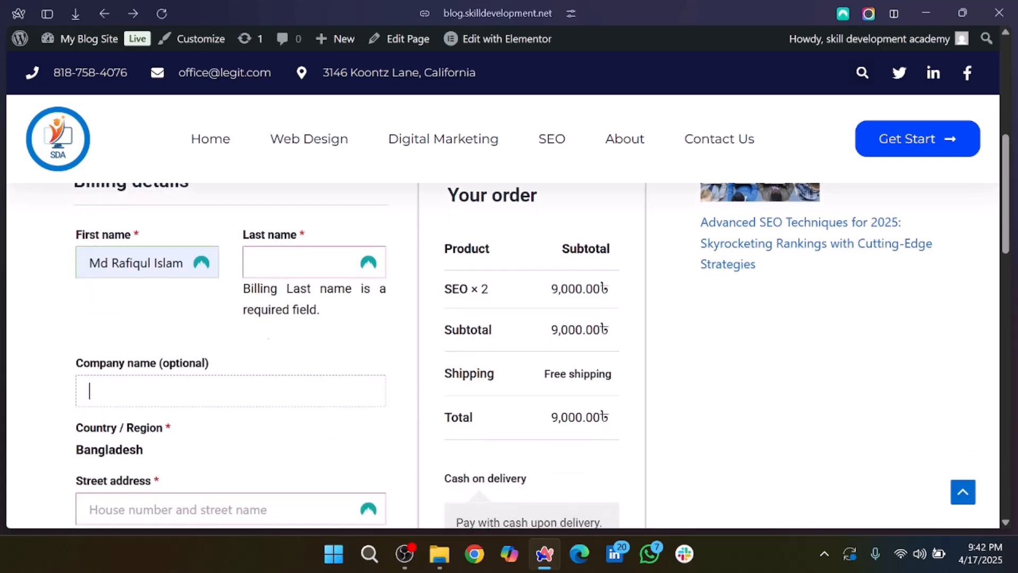
left_click(265, 263)
type("islam")
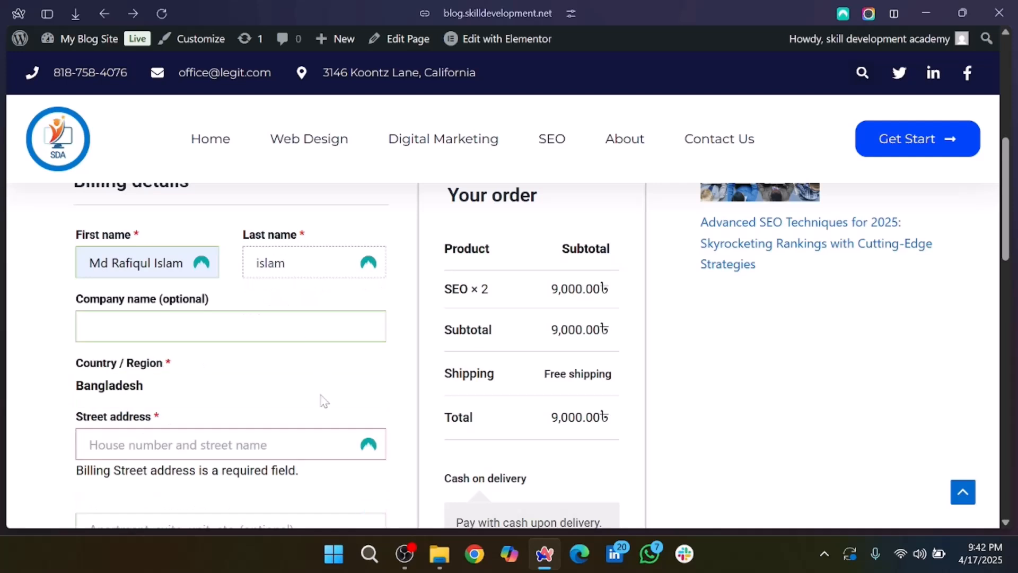
- Look over the remaining checkout page, from the street address and town fields to the payment section and footer
scroll(325, 402, "down", 1)
left_click(316, 420)
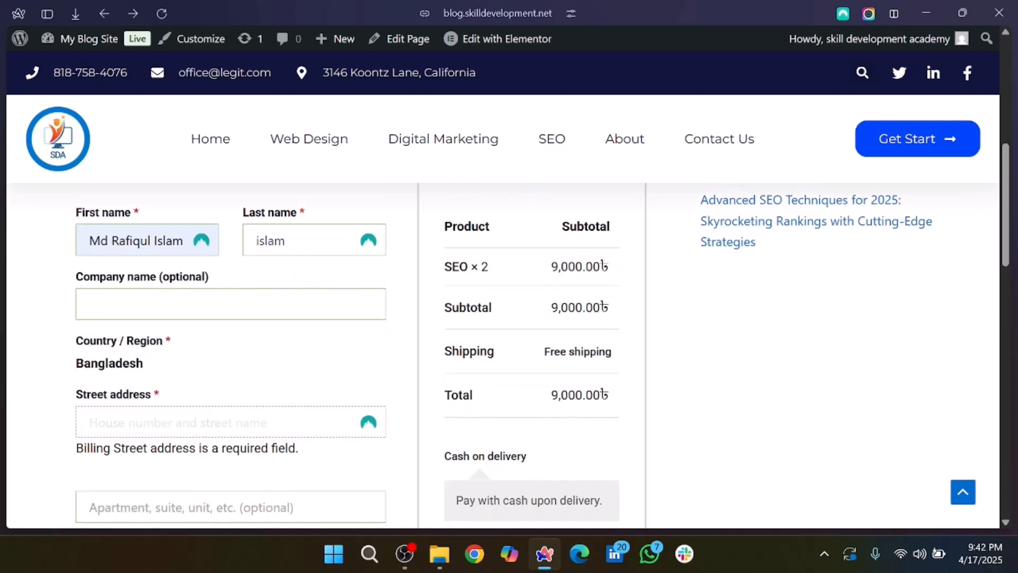
scroll(205, 427, "down", 6)
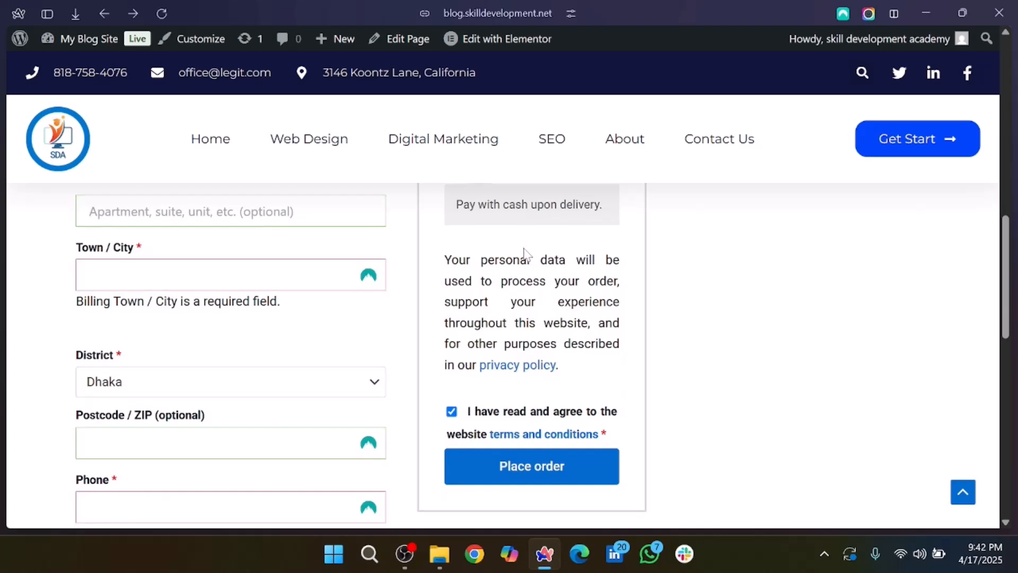
scroll(524, 255, "up", 12)
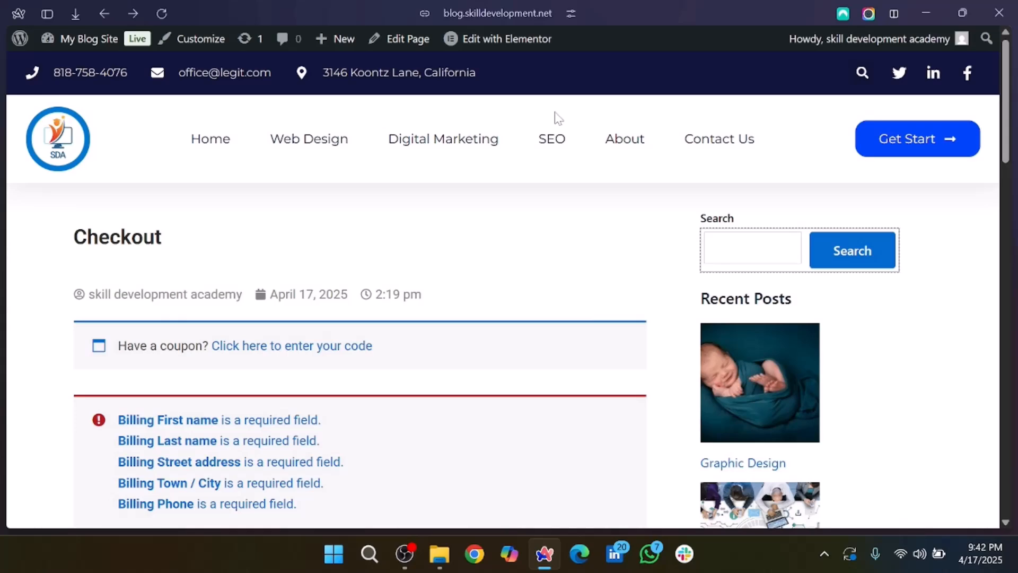
scroll(414, 348, "down", 14)
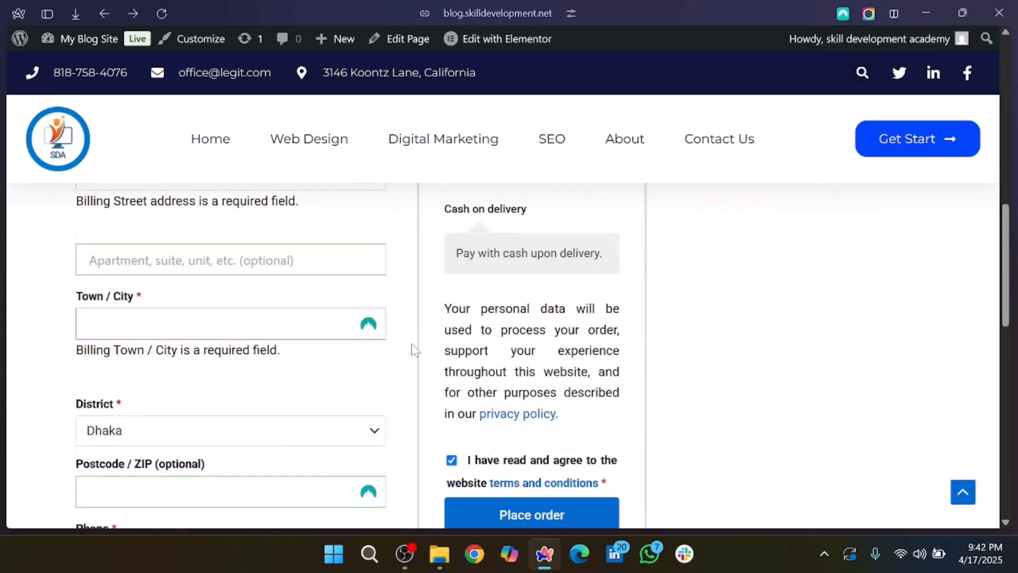
scroll(414, 348, "down", 5)
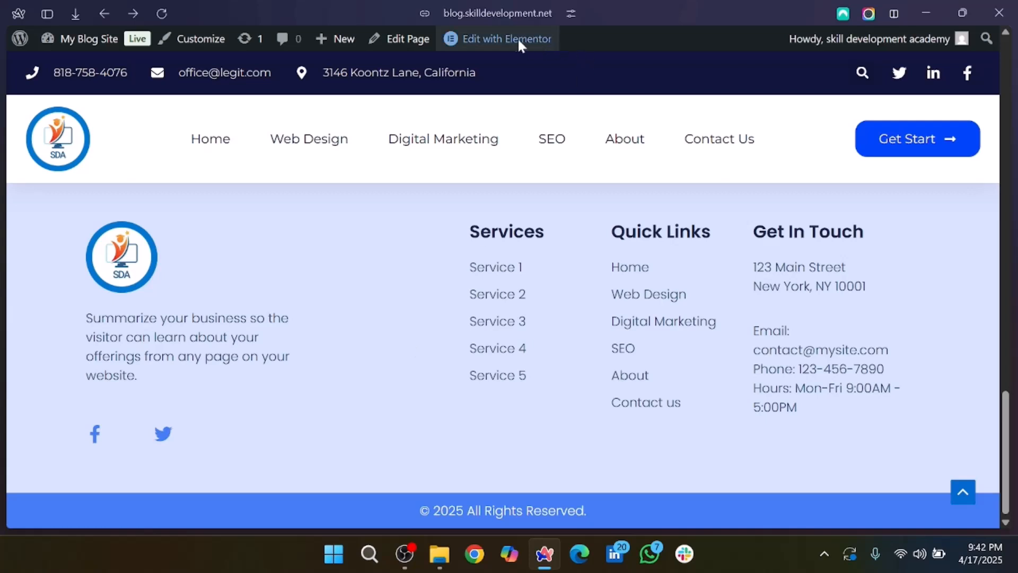
- Open Elementor Header #26 for editing with Elementor and dismiss the Slack notification
mouse_move(514, 45)
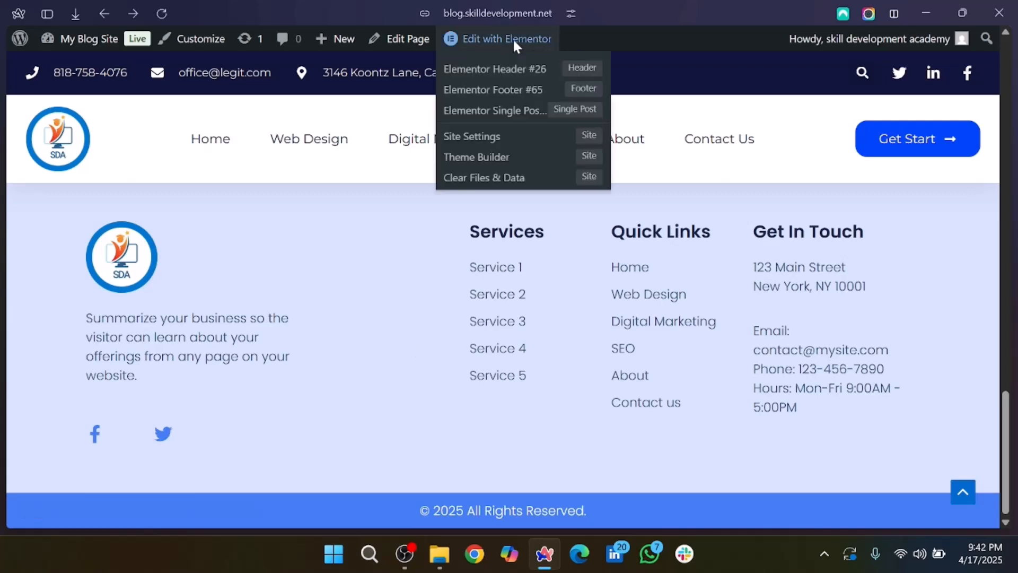
left_click(489, 66)
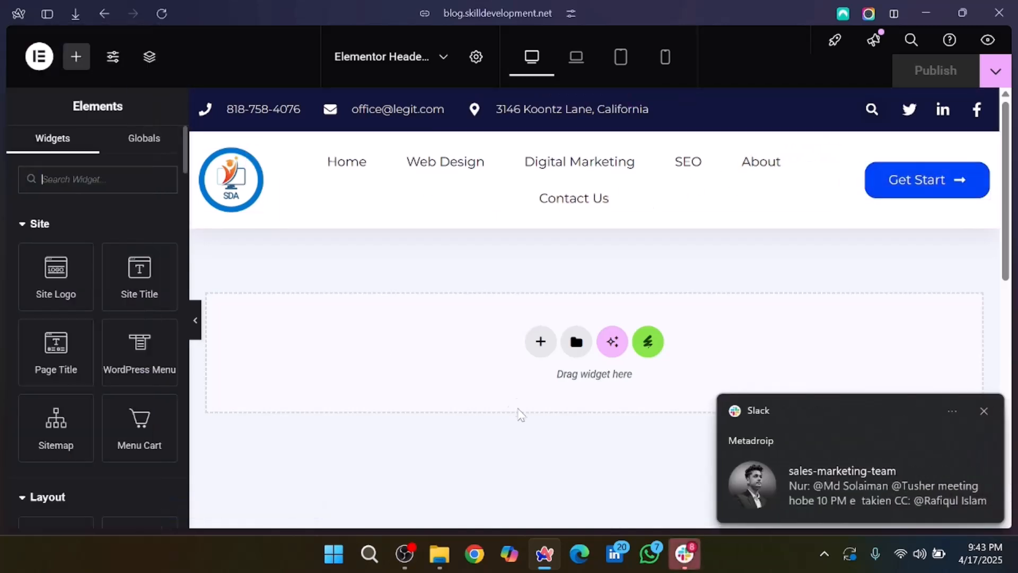
left_click(982, 413)
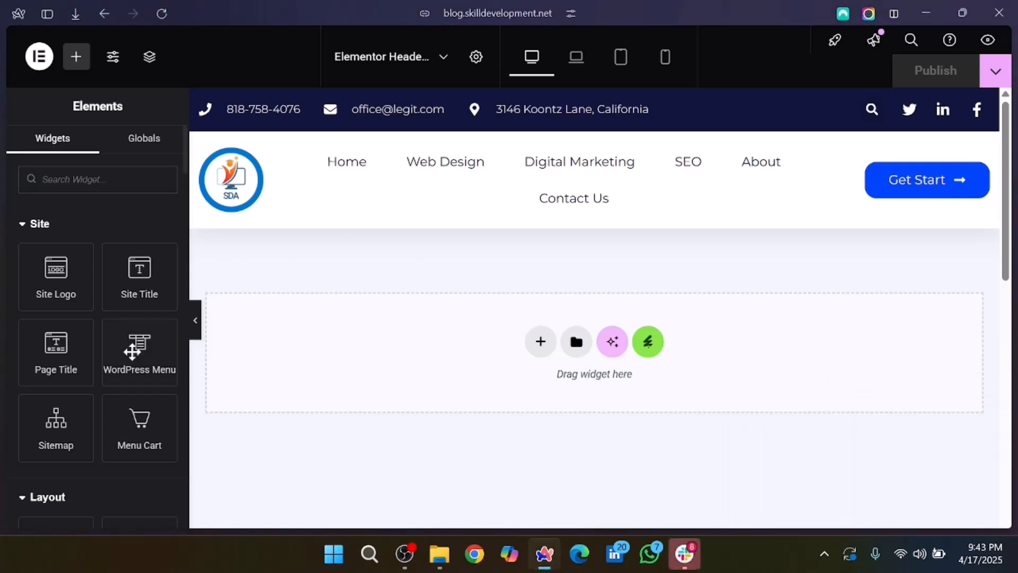
- Search the widgets for "cart", clear the search, and collapse the widget categories so only WooCommerce stays expanded
type("cart")
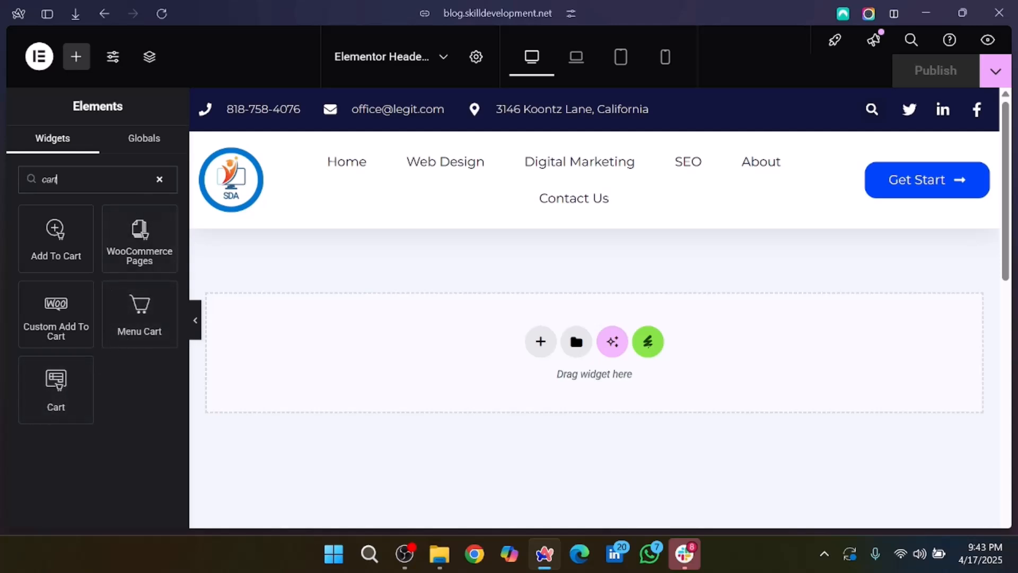
left_click(160, 180)
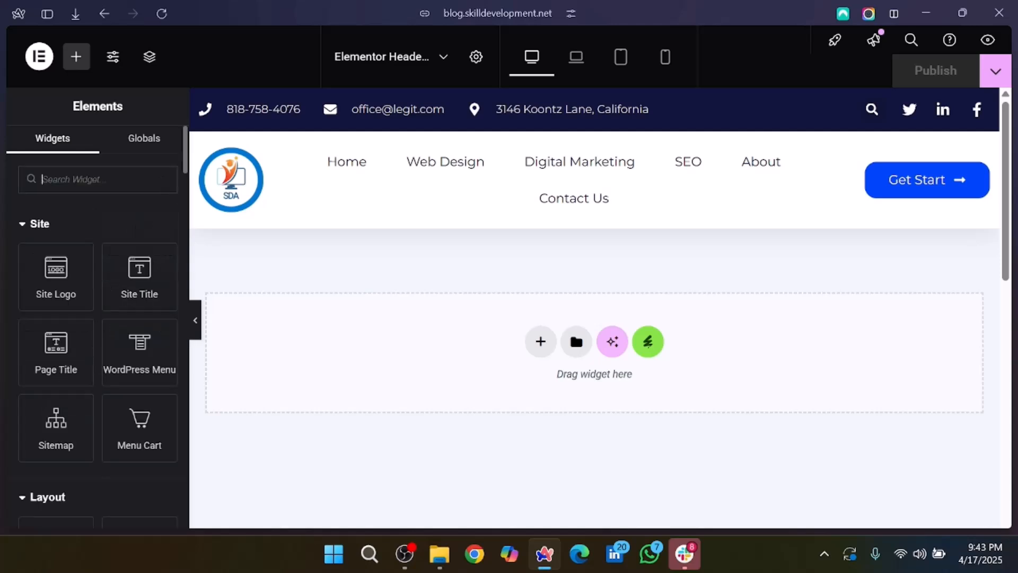
left_click(37, 233)
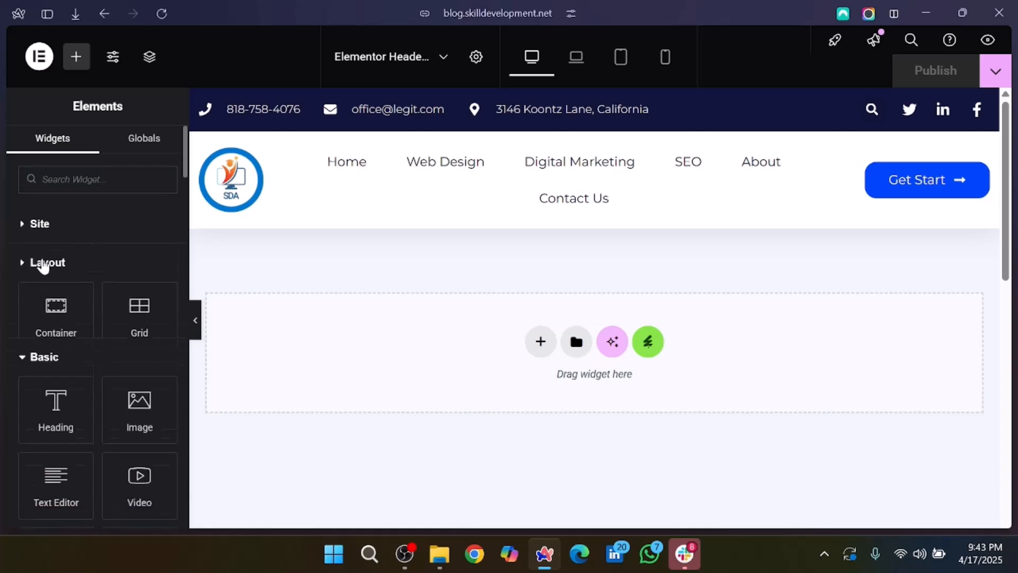
left_click(44, 263)
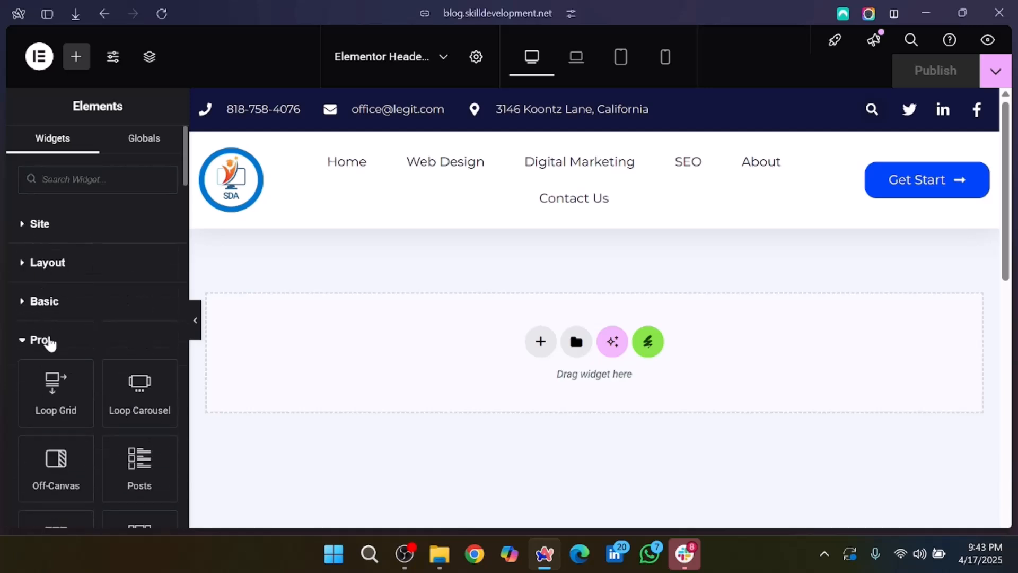
left_click(48, 341)
left_click(49, 379)
scroll(40, 240, "down", 4)
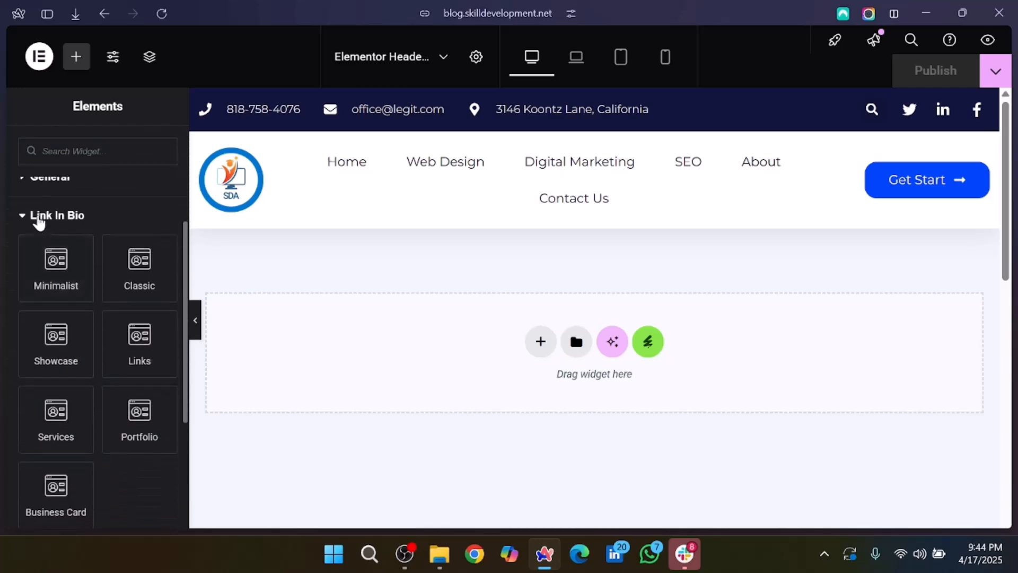
left_click(38, 218)
left_click(64, 293)
scroll(101, 411, "down", 1)
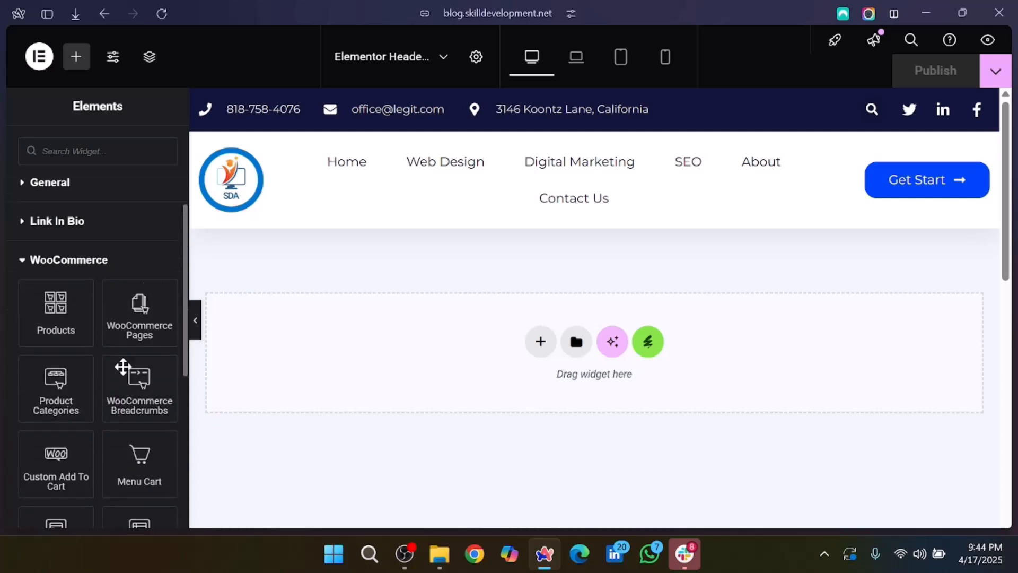
- Browse the WooCommerce widgets and insert the Cart widget into the header's main row, beside the Get Start button
scroll(62, 397, "down", 6)
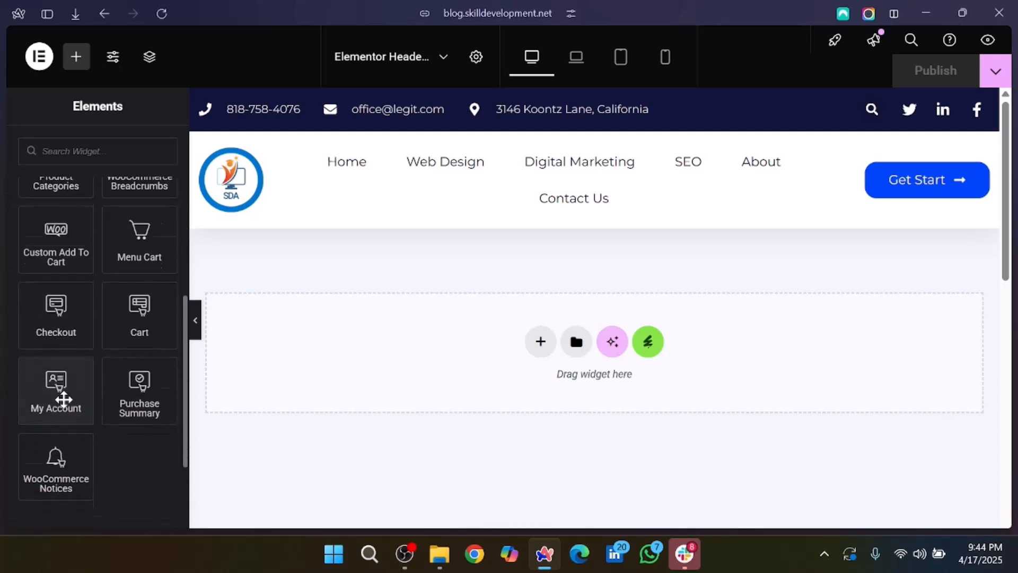
scroll(64, 399, "up", 9)
scroll(90, 399, "down", 4)
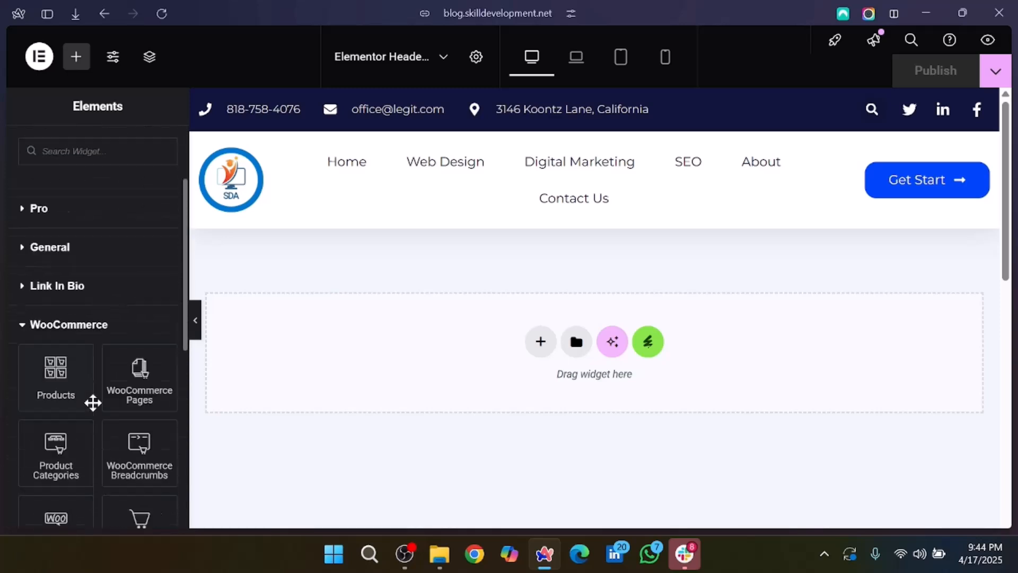
scroll(91, 401, "down", 3)
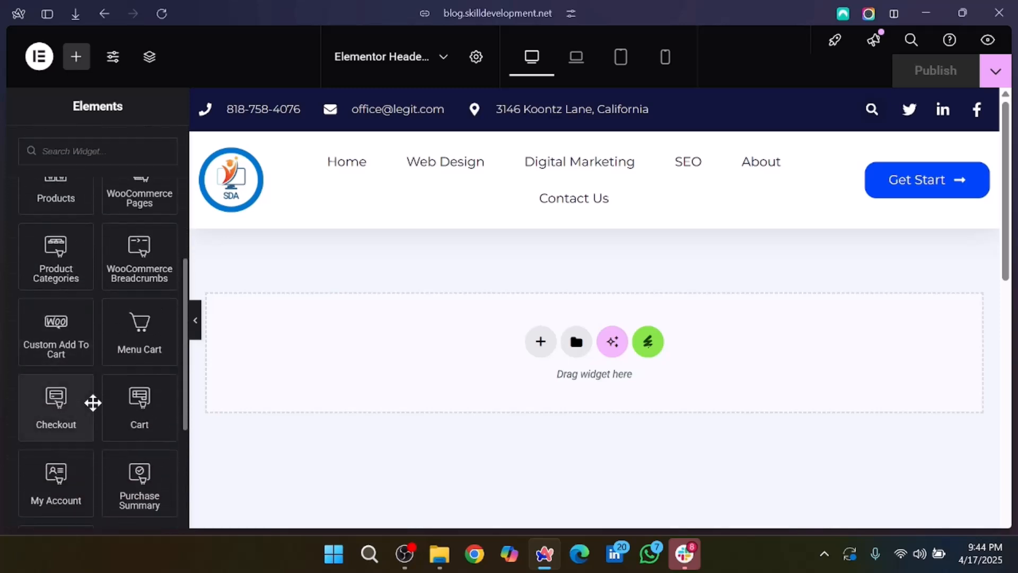
scroll(91, 429, "down", 3)
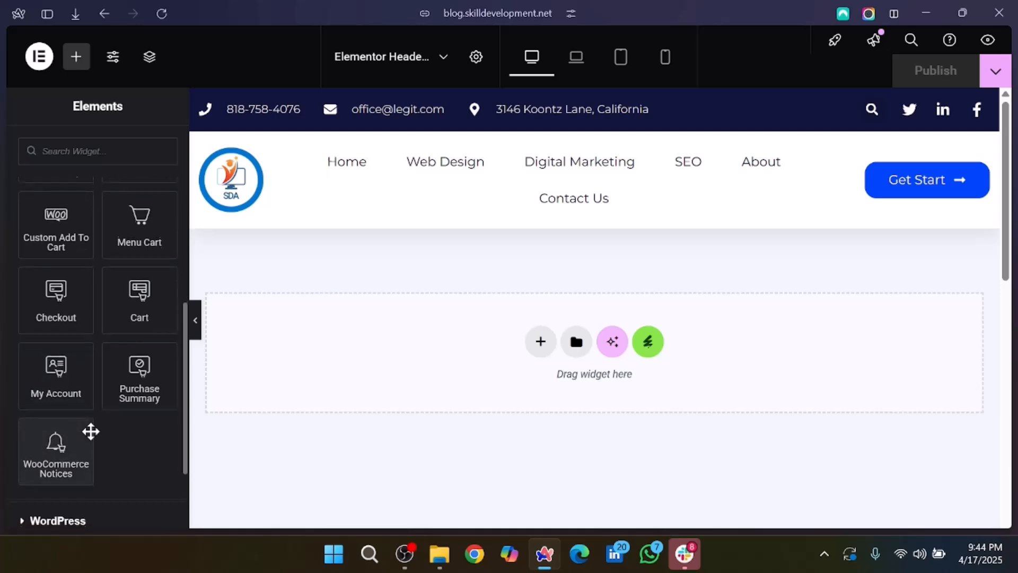
scroll(91, 431, "up", 3)
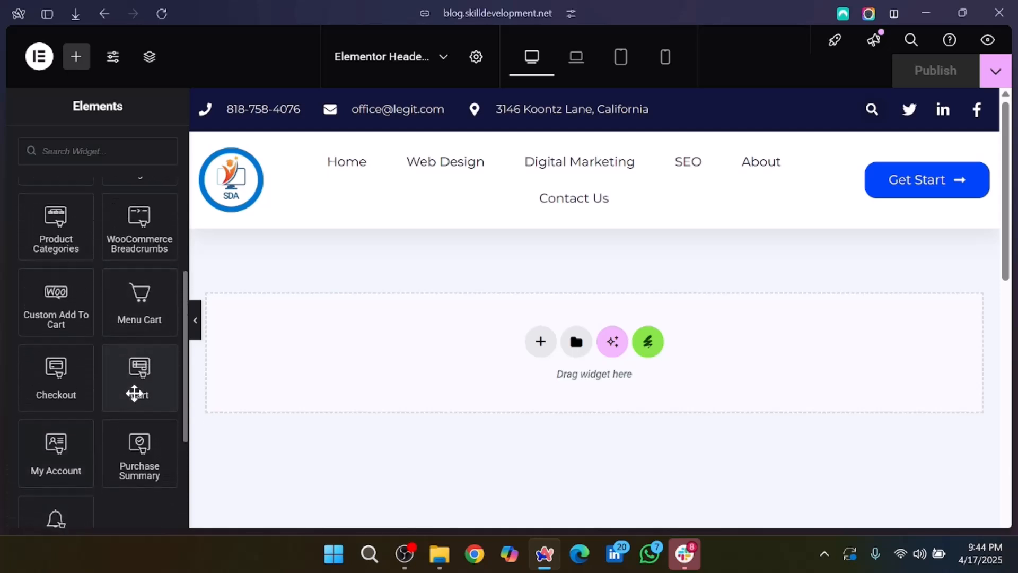
left_click_drag(133, 382, 825, 180)
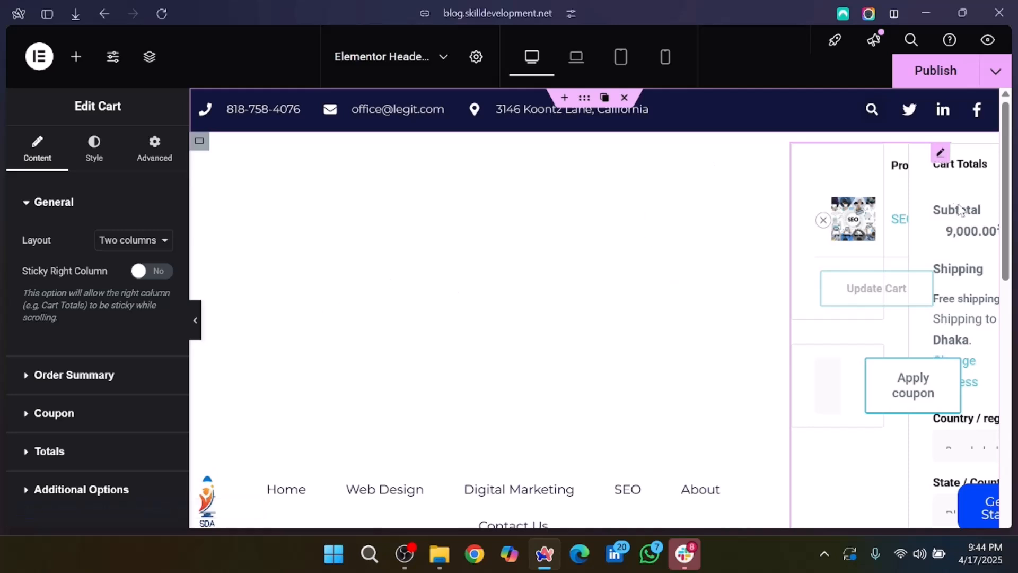
- Replace the Cart widget in the header's main row with the Menu Cart widget before the Get Start button, and hide its subtotal
mouse_move(941, 154)
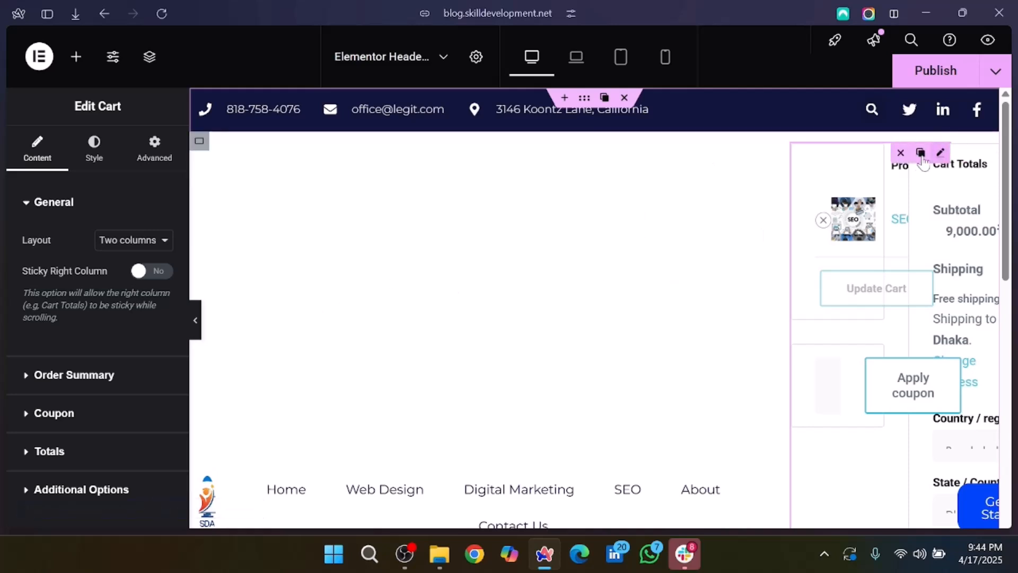
left_click(902, 154)
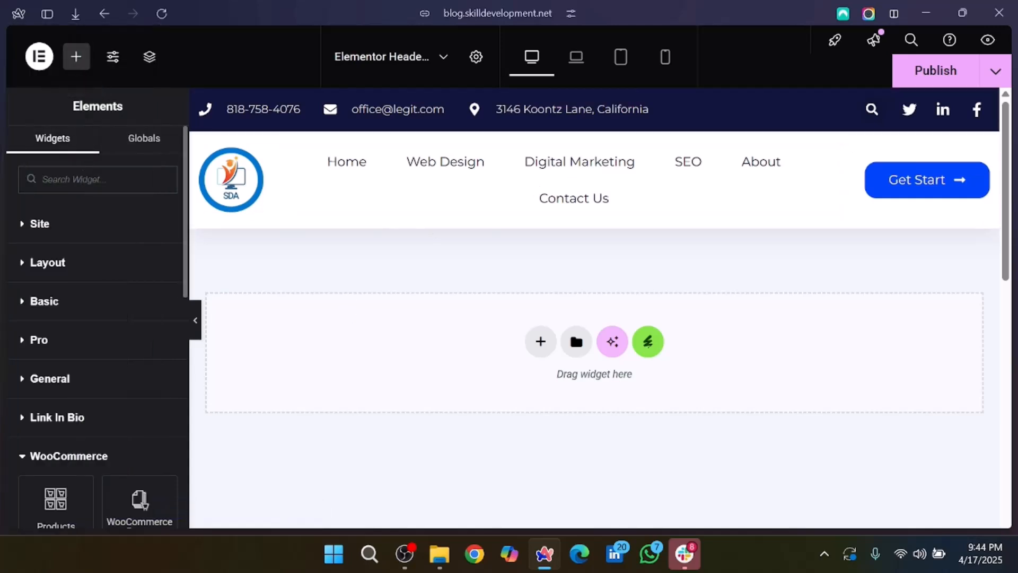
scroll(34, 504, "down", 5)
left_click_drag(141, 424, 862, 179)
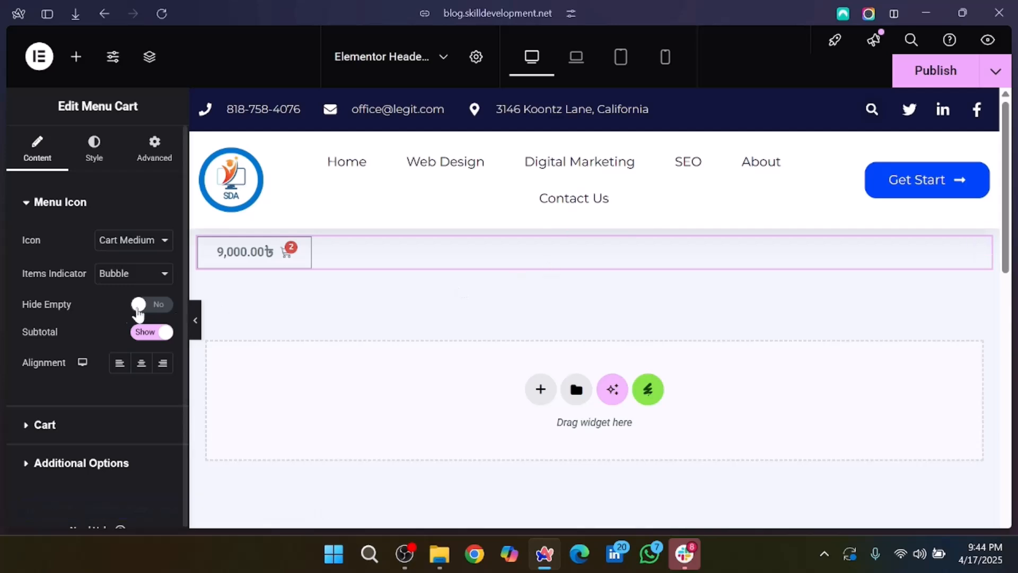
left_click_drag(466, 255, 838, 191)
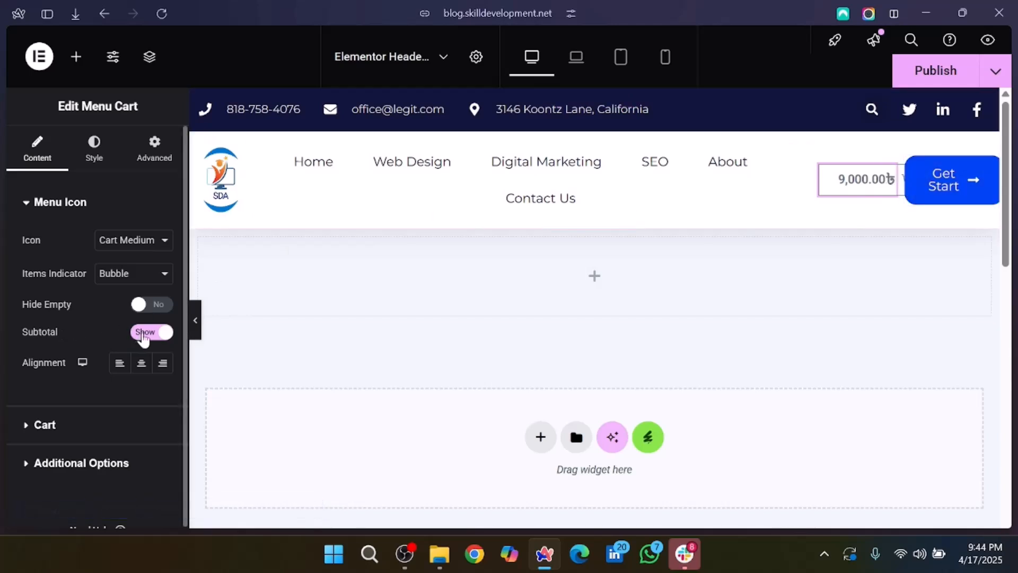
left_click(144, 333)
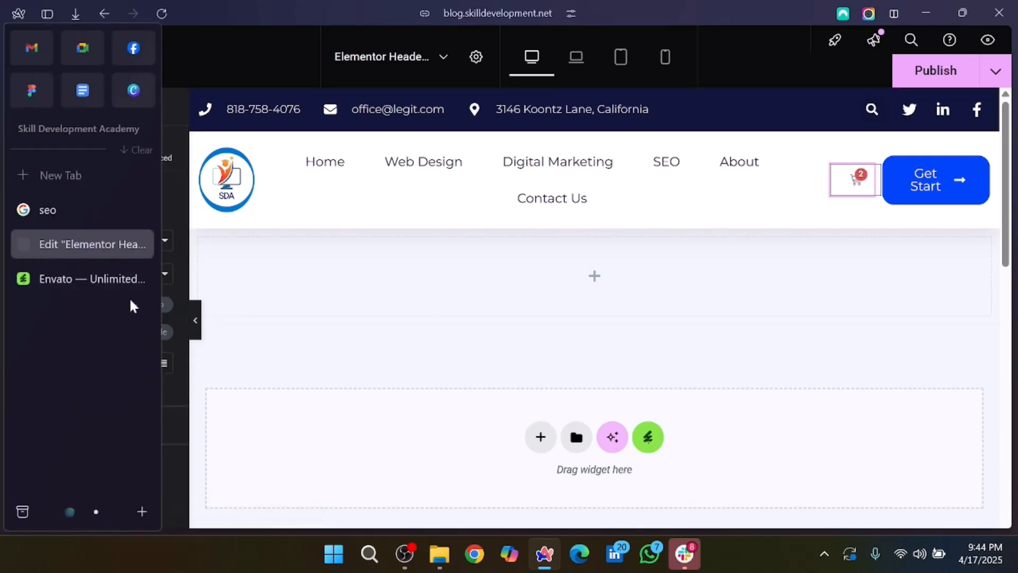
- Try the Plain items indicator on the menu cart icon and set it back to Bubble
left_click(153, 276)
left_click(154, 276)
left_click(154, 276)
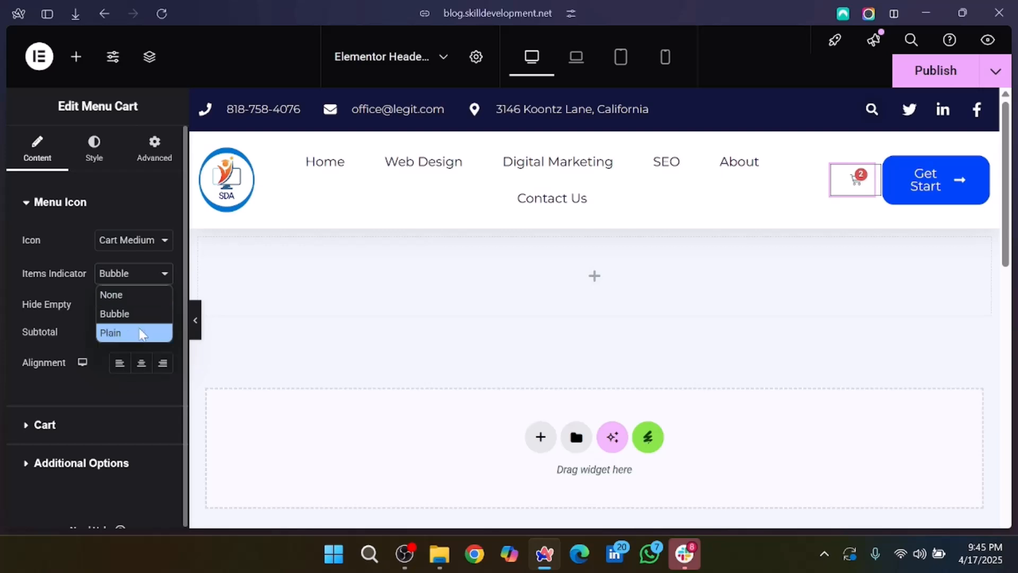
left_click(141, 333)
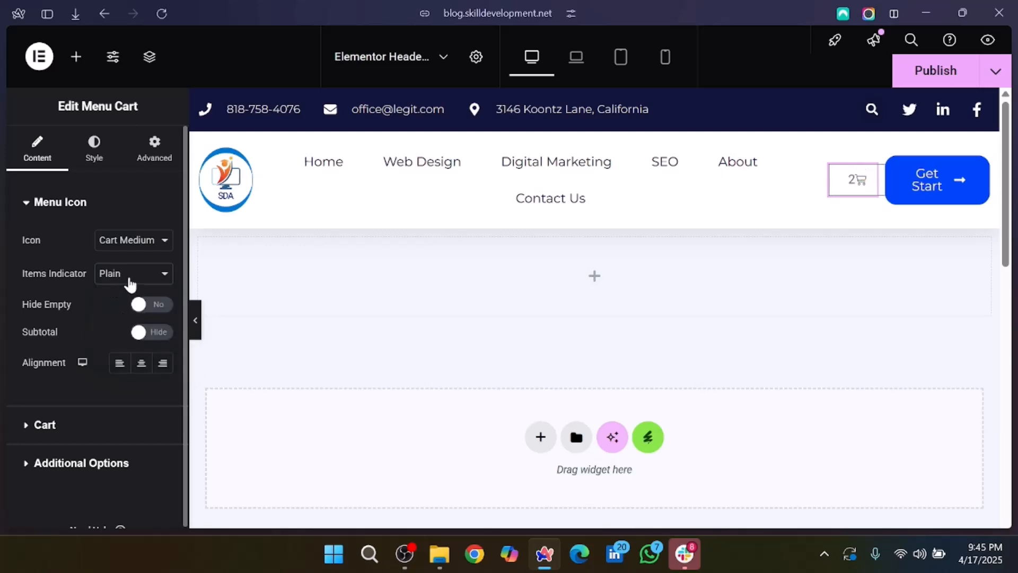
left_click(130, 278)
left_click(144, 313)
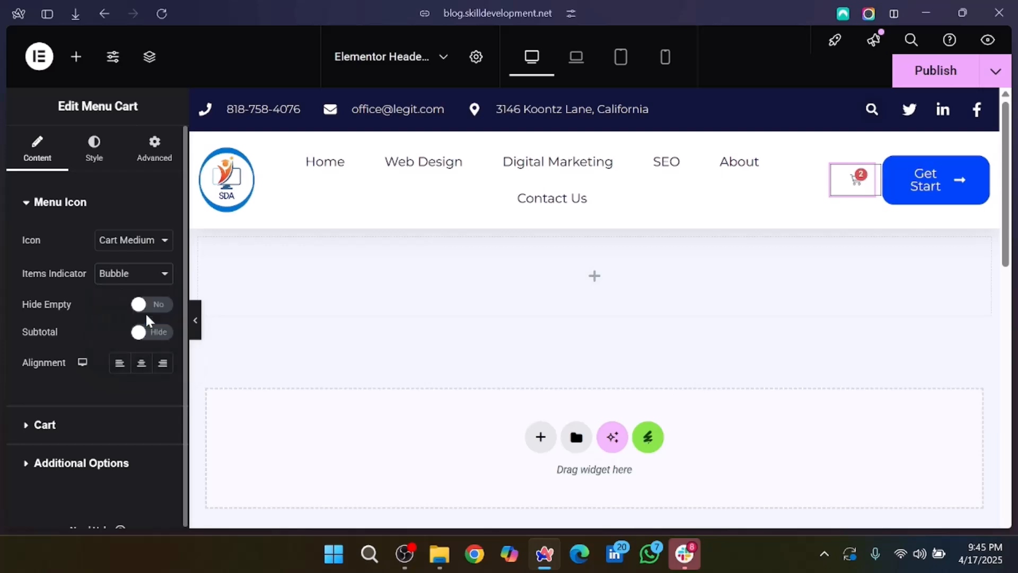
- Try the Basket Light icon for the menu cart and set it back to Cart Medium
left_click(149, 247)
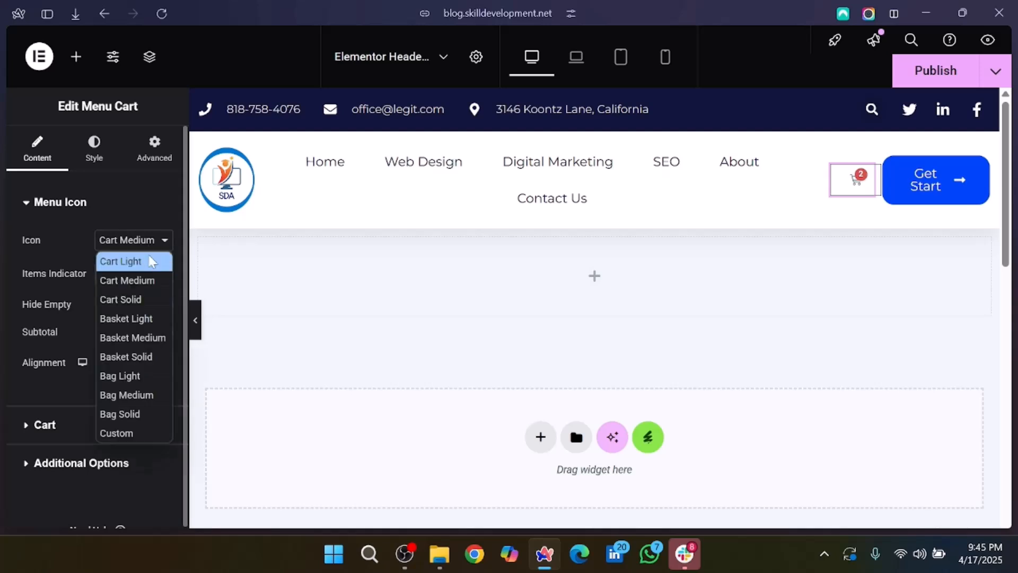
left_click(153, 319)
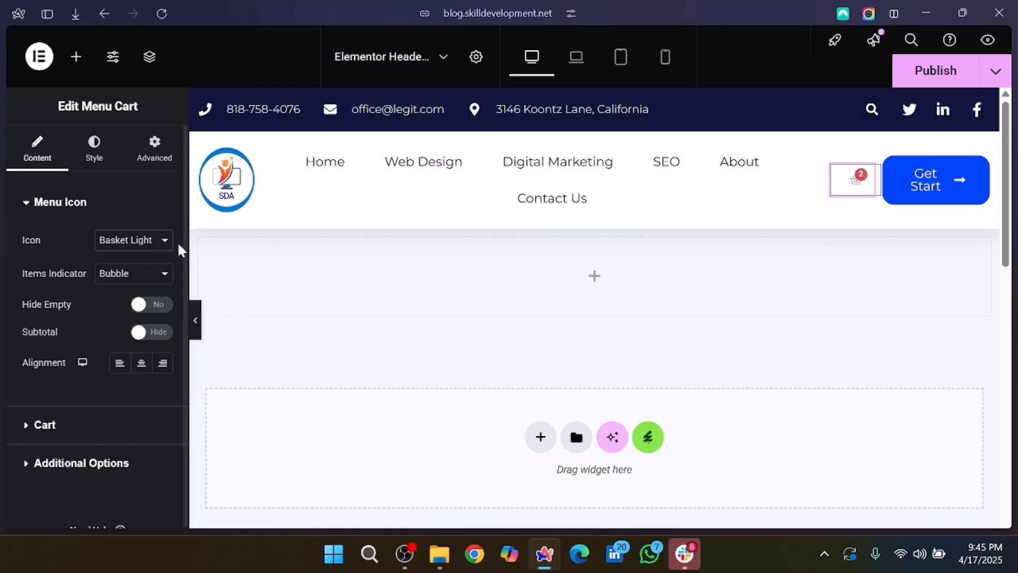
left_click(149, 241)
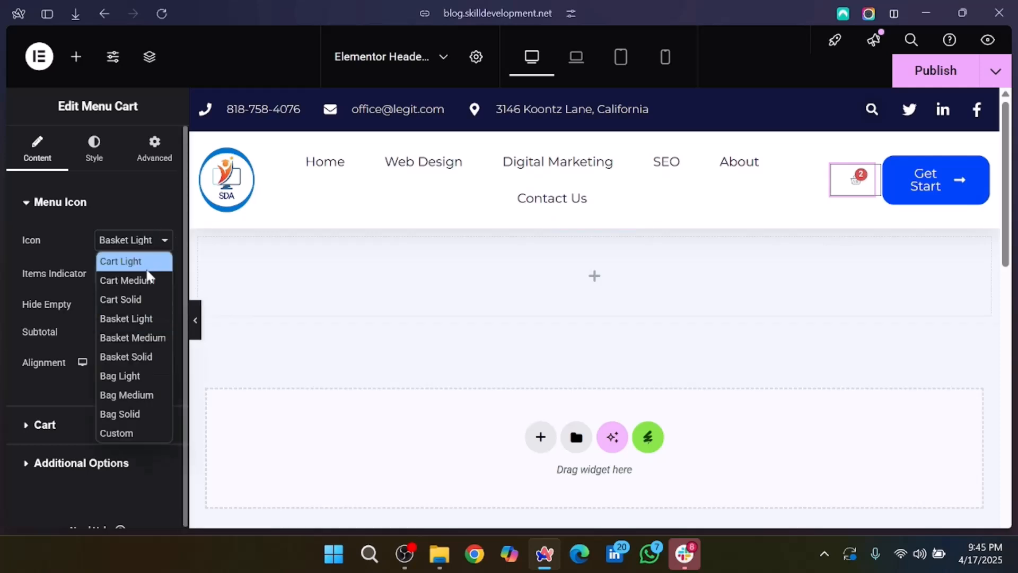
left_click(148, 281)
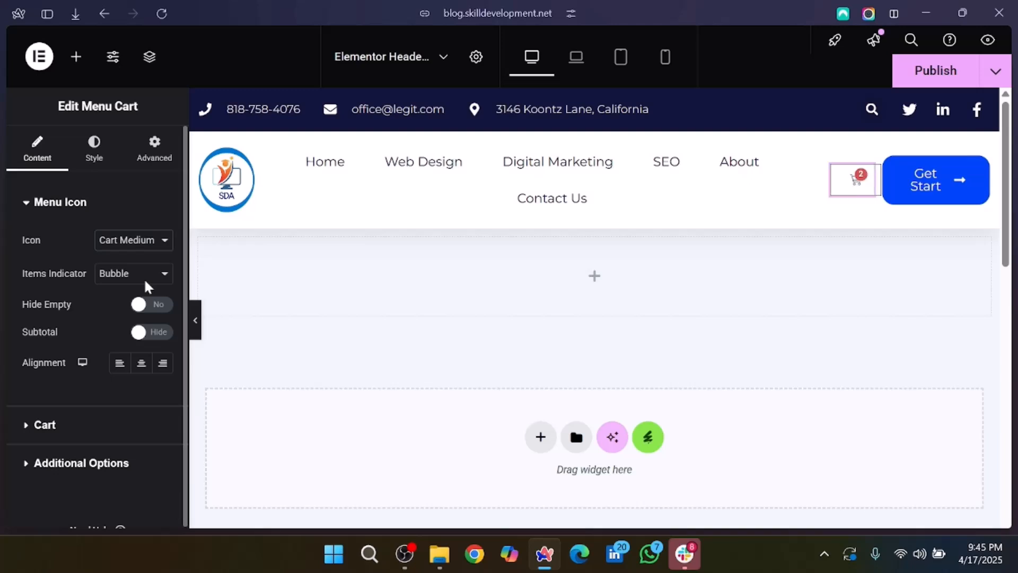
- Expand the menu cart's Cart settings, then open the side cart preview from the header's cart icon and close it
left_click(52, 429)
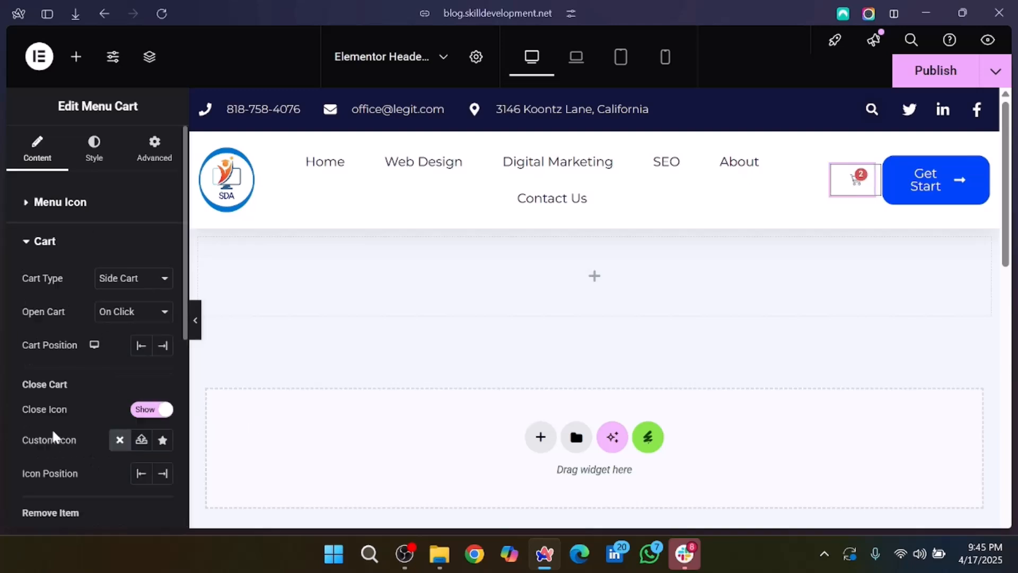
scroll(53, 436, "down", 1)
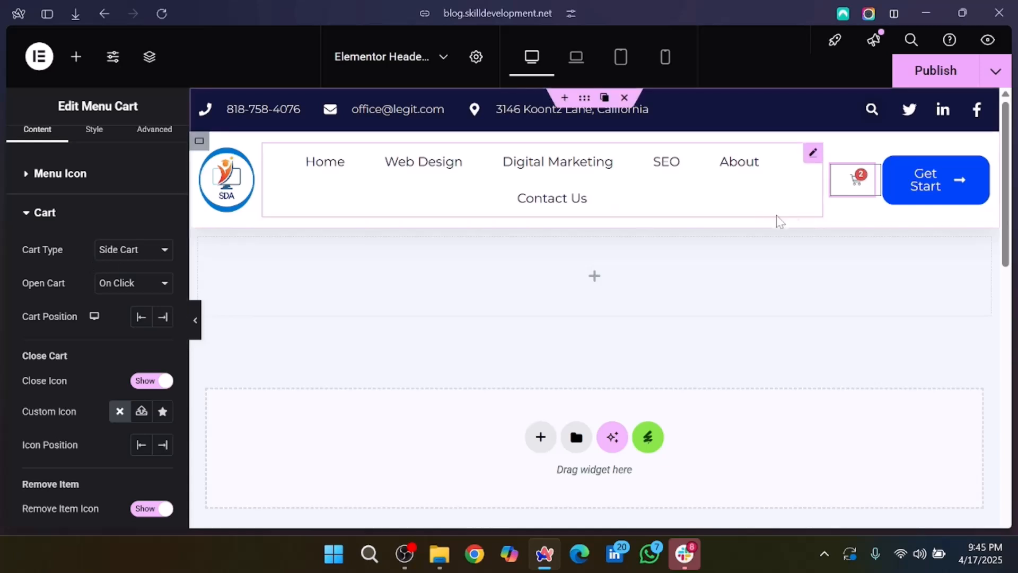
left_click(851, 183)
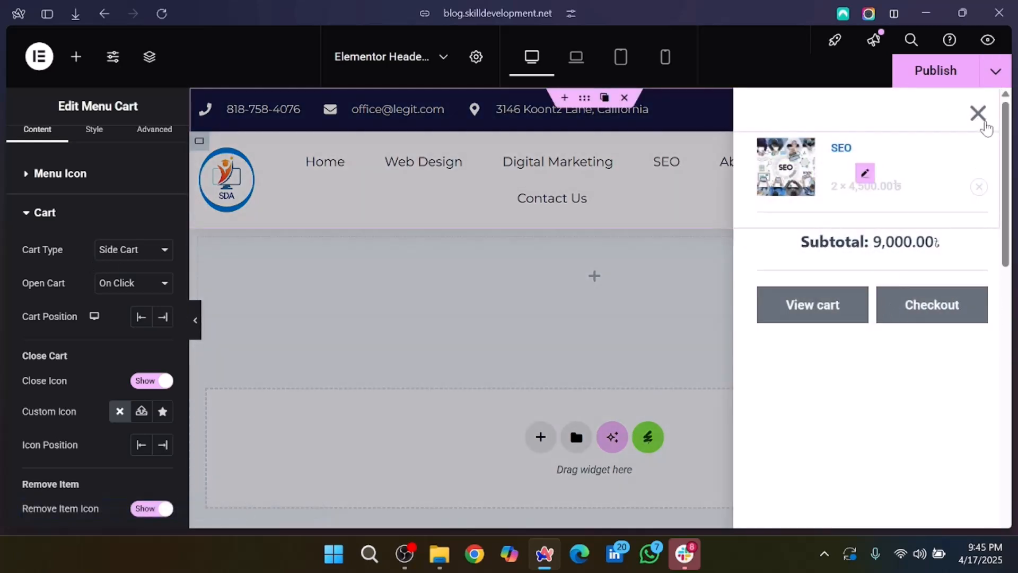
left_click(982, 114)
- Try the Mini Cart type with its preview open, and set the cart type back to Side Cart
left_click(106, 255)
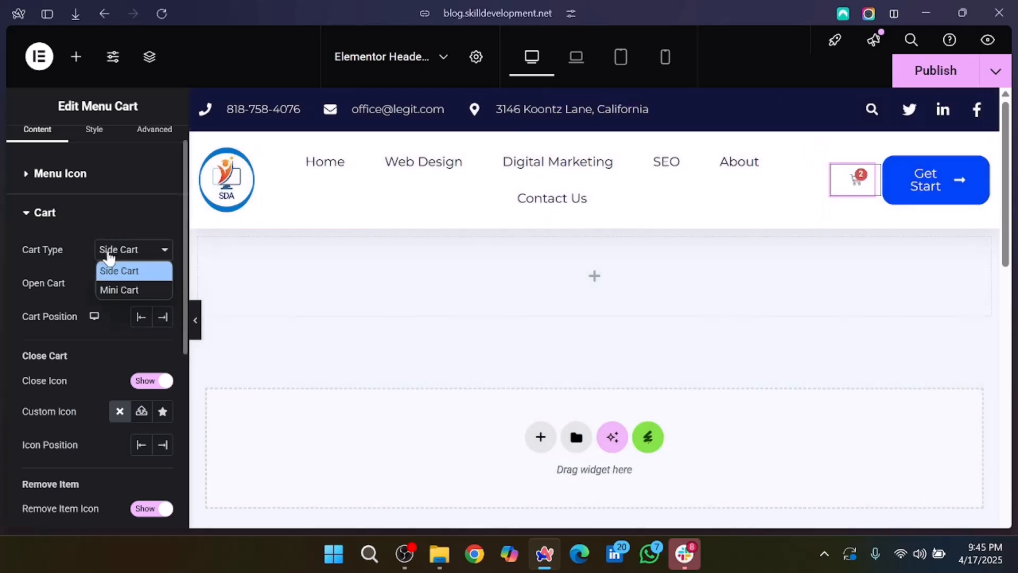
left_click(121, 290)
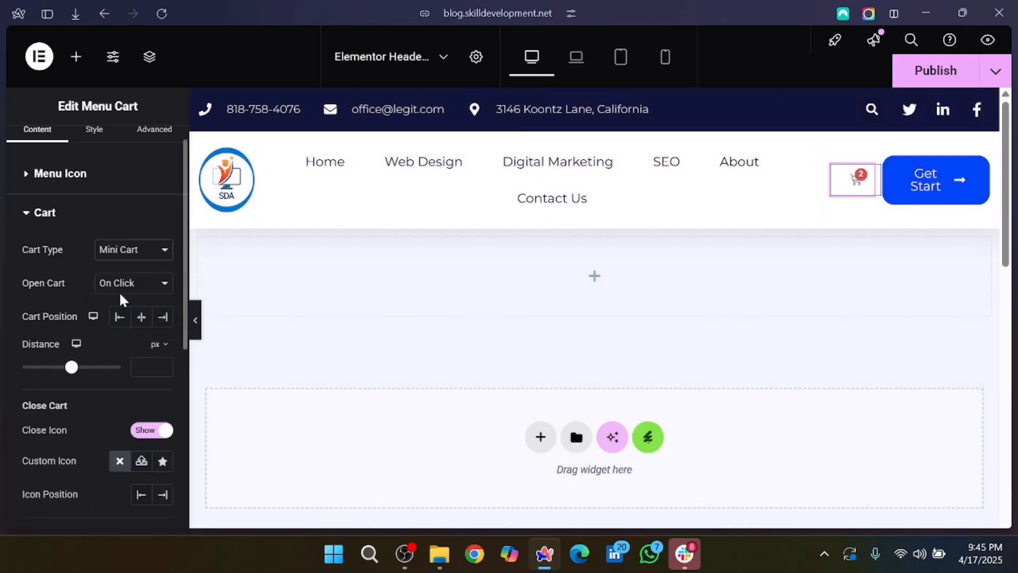
left_click(853, 184)
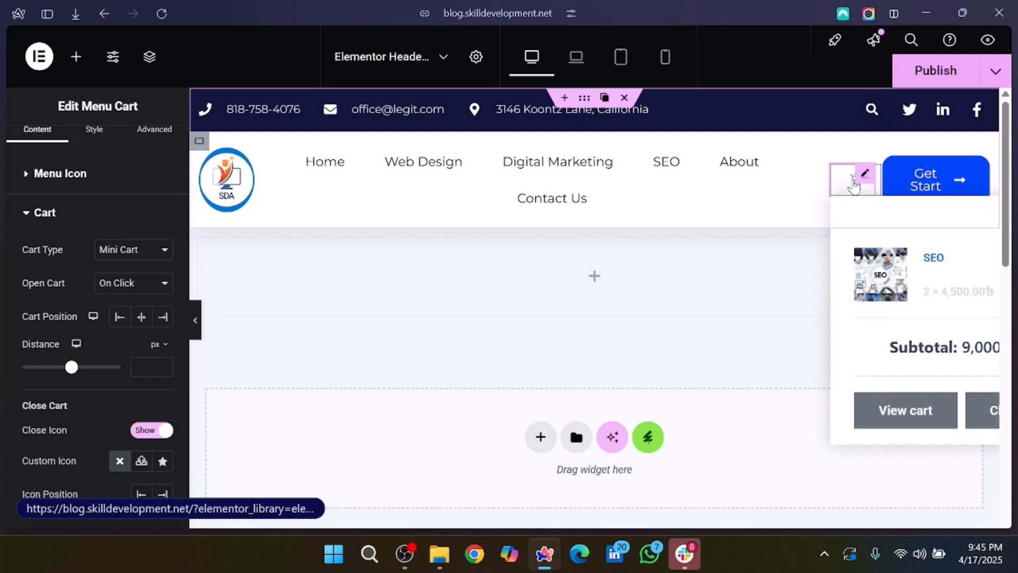
left_click(136, 252)
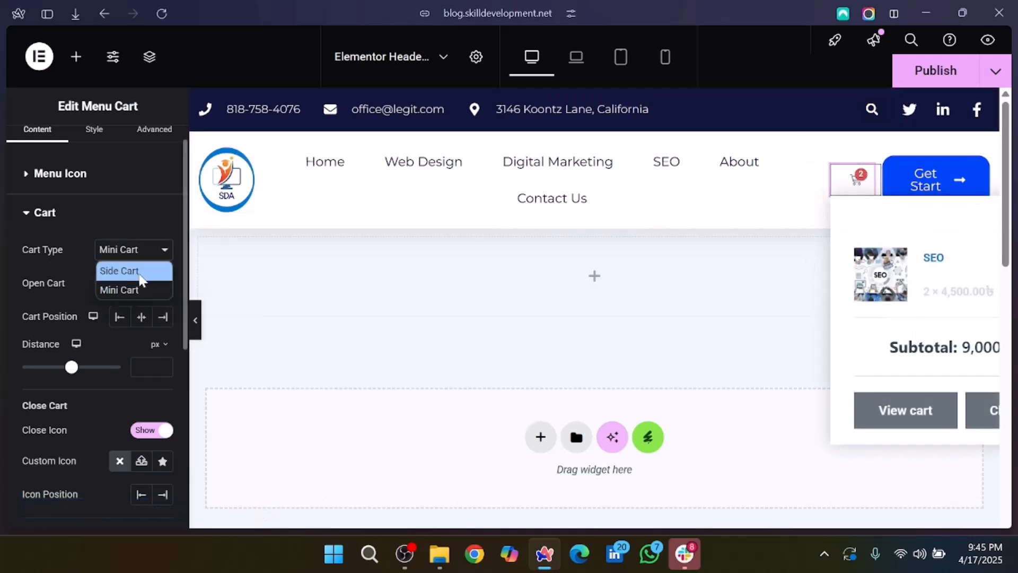
left_click(119, 271)
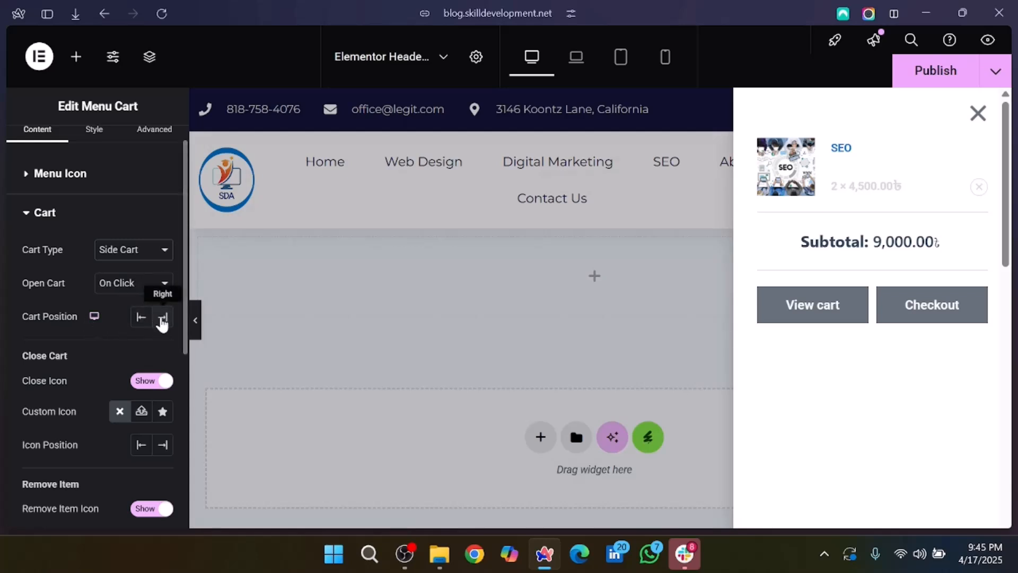
- Look through the side cart's settings, from the cart position and close icon to the dividers, View Cart and Checkout buttons
scroll(102, 369, "down", 1)
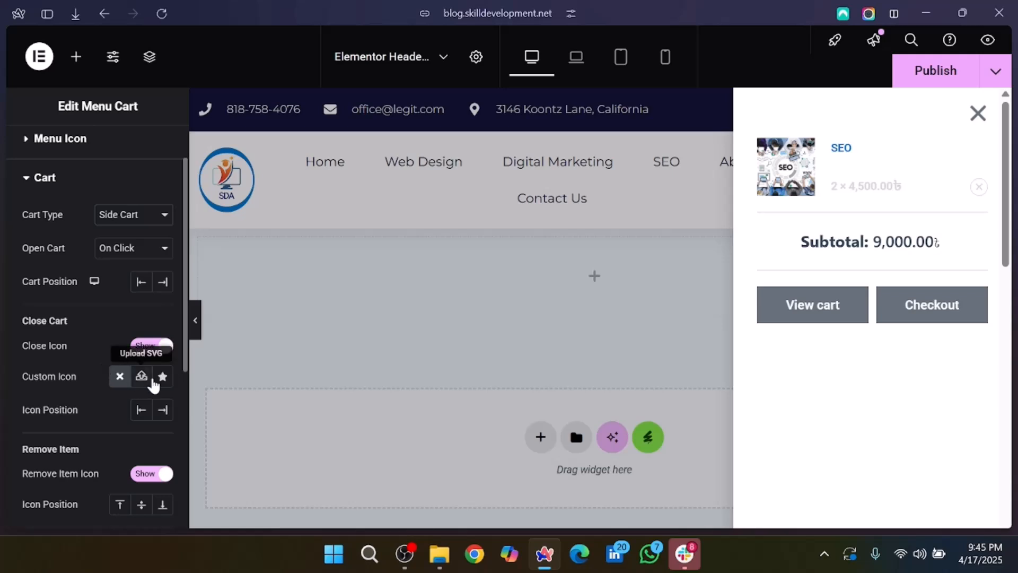
scroll(50, 440, "down", 1)
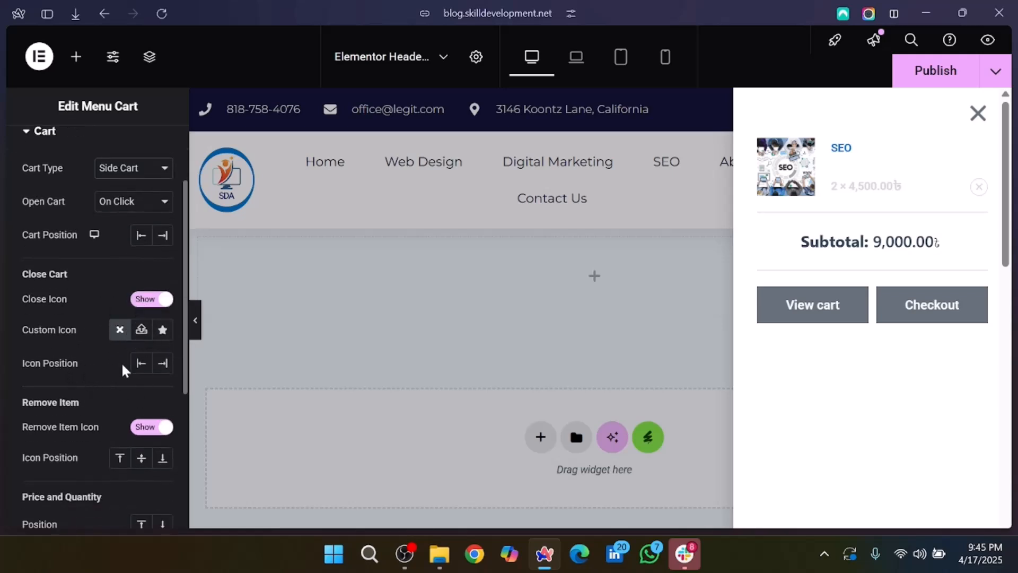
scroll(101, 432, "down", 2)
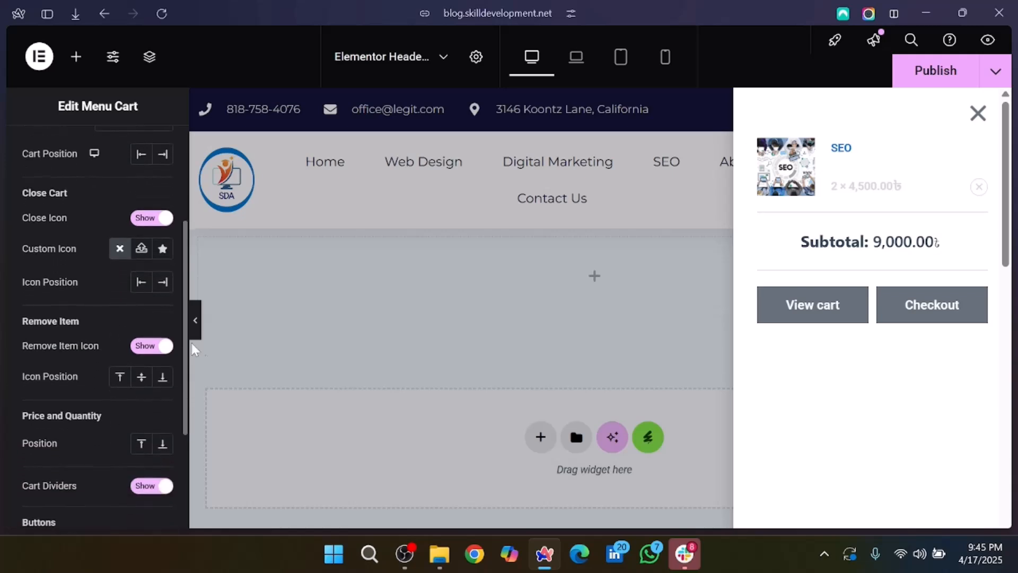
scroll(113, 464, "down", 1)
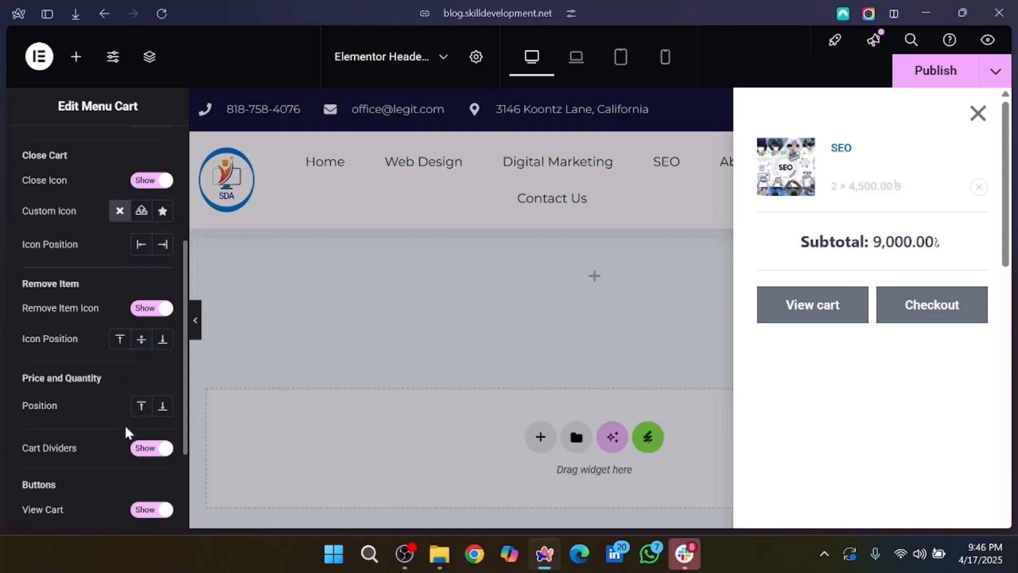
scroll(122, 479, "down", 1)
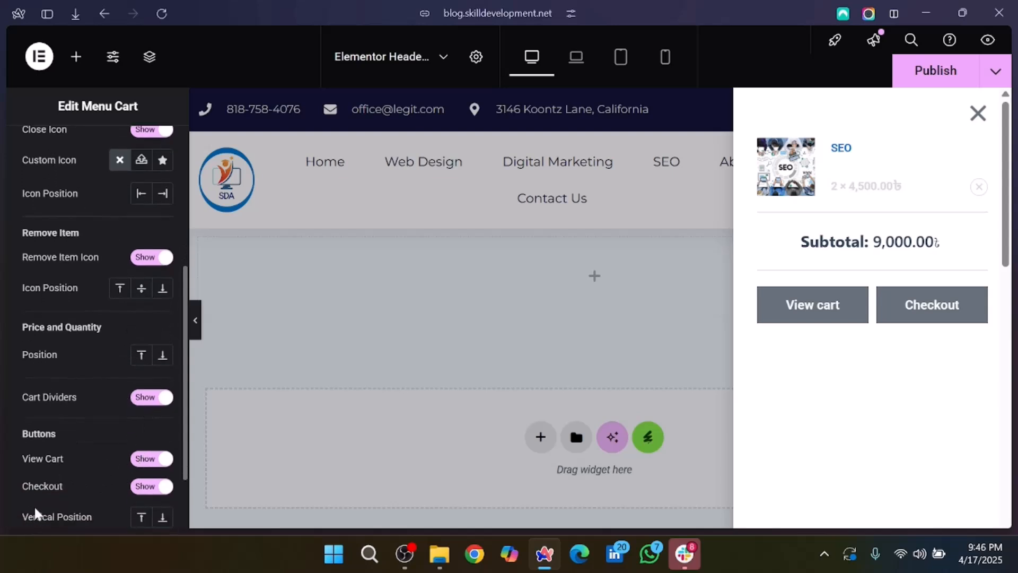
scroll(137, 498, "down", 2)
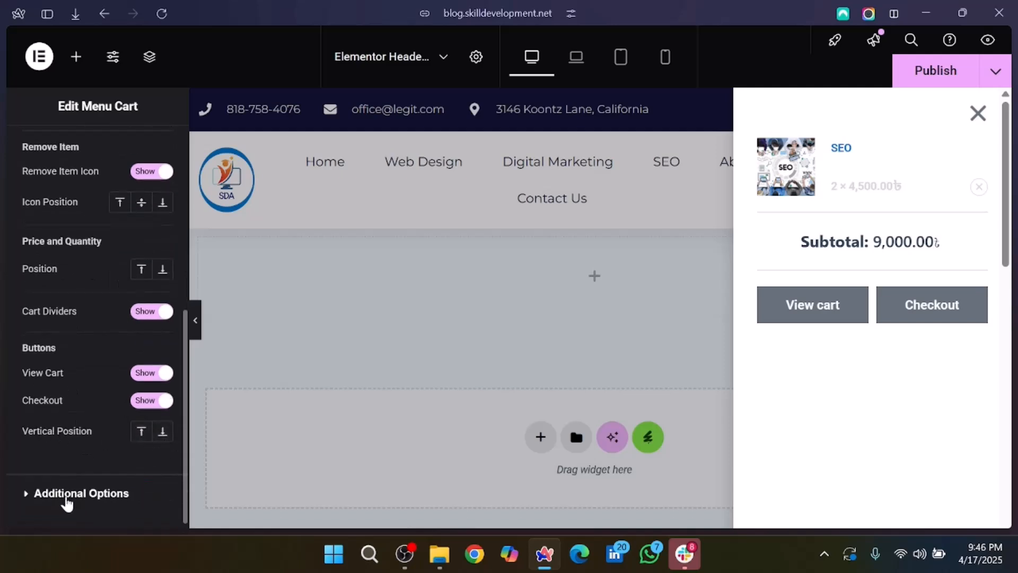
scroll(68, 501, "down", 1)
scroll(68, 501, "up", 10)
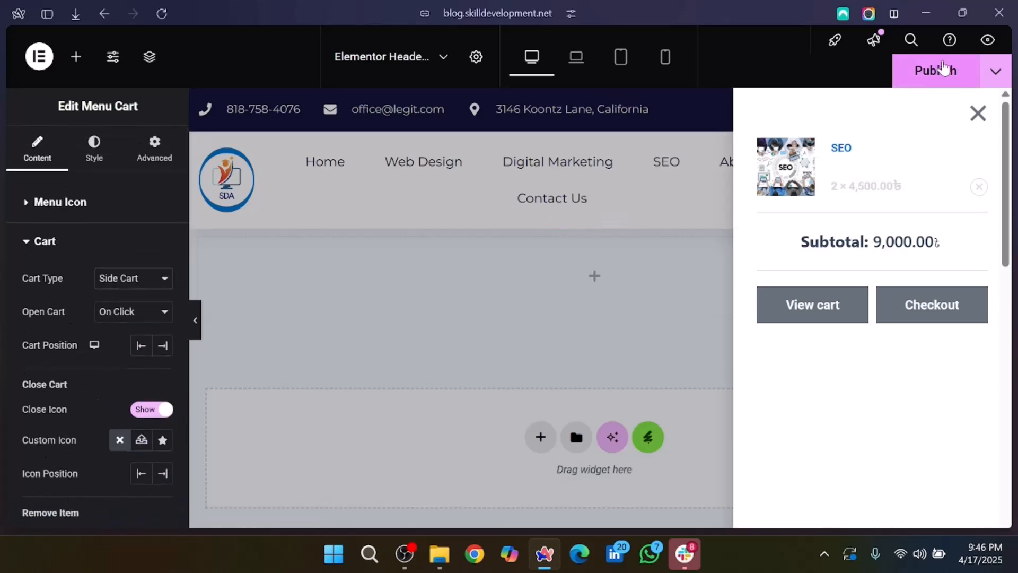
- Publish the header and check its full-width preview with the editing panel temporarily hidden
left_click(943, 68)
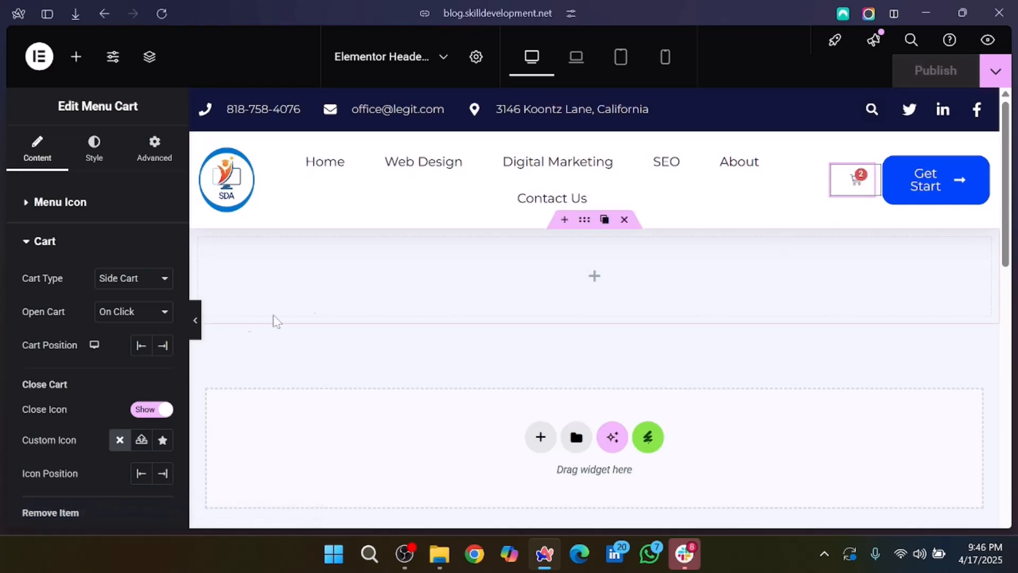
left_click(195, 320)
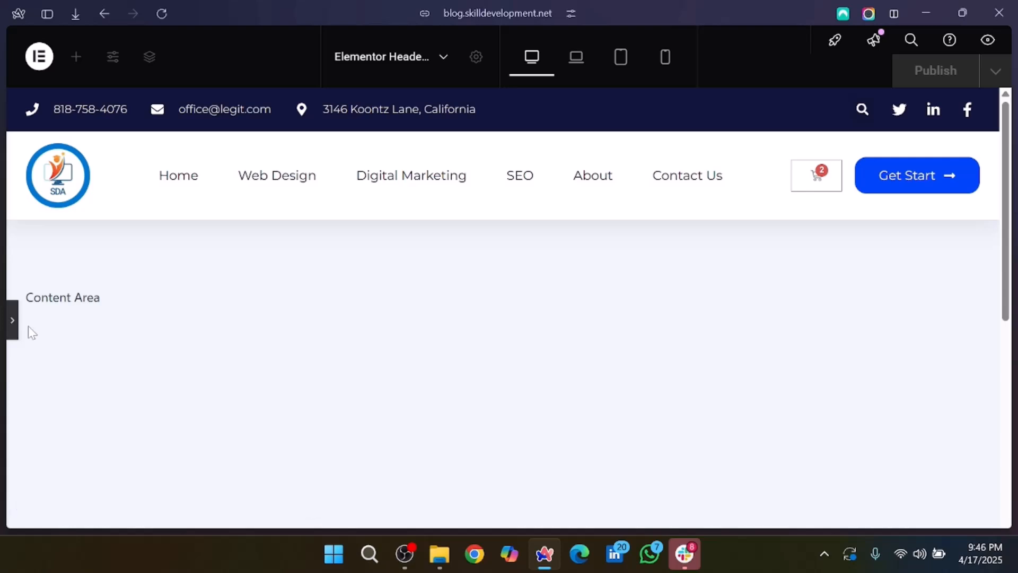
left_click(14, 332)
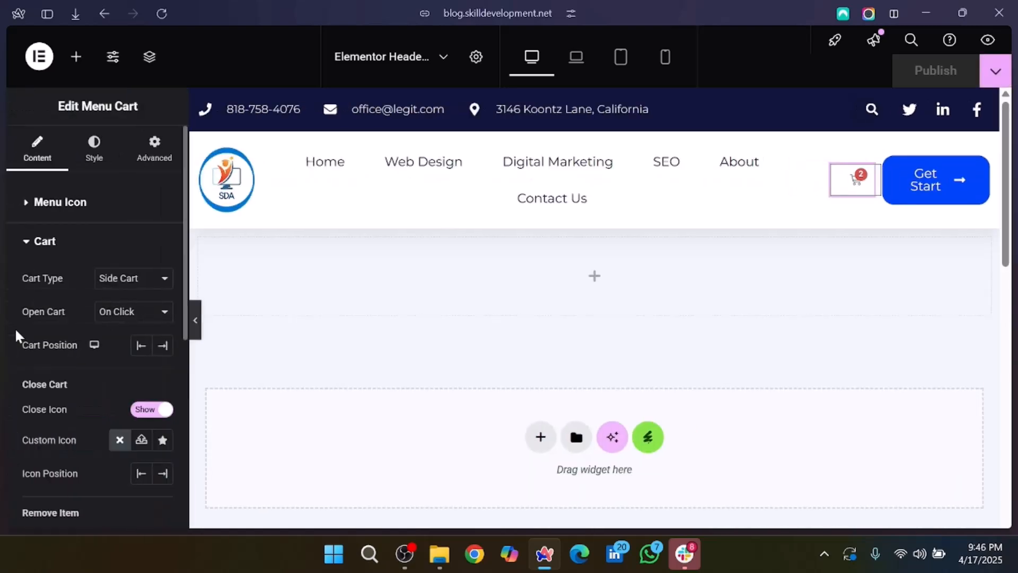
mouse_move(2, 119)
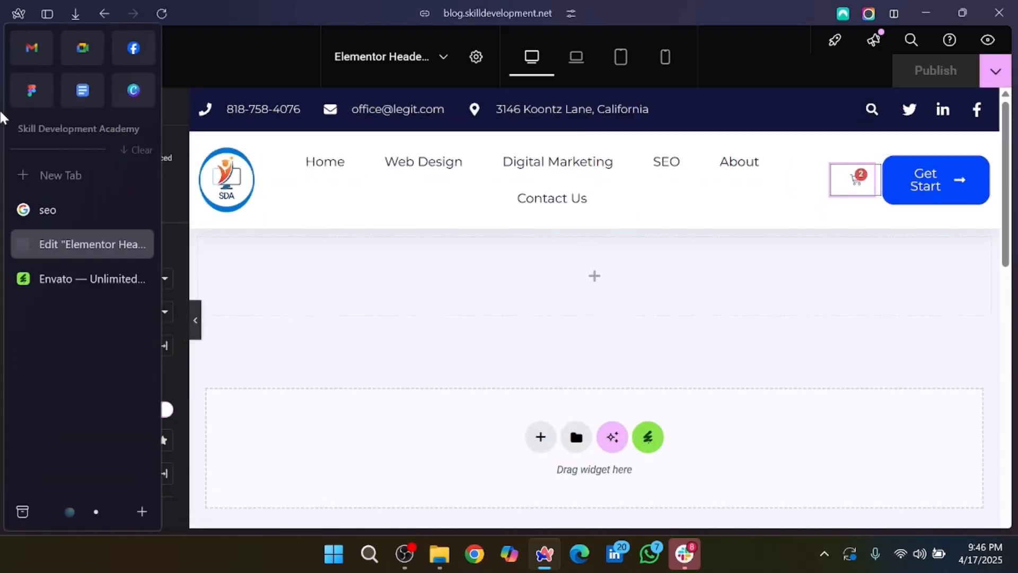
right_click(73, 258)
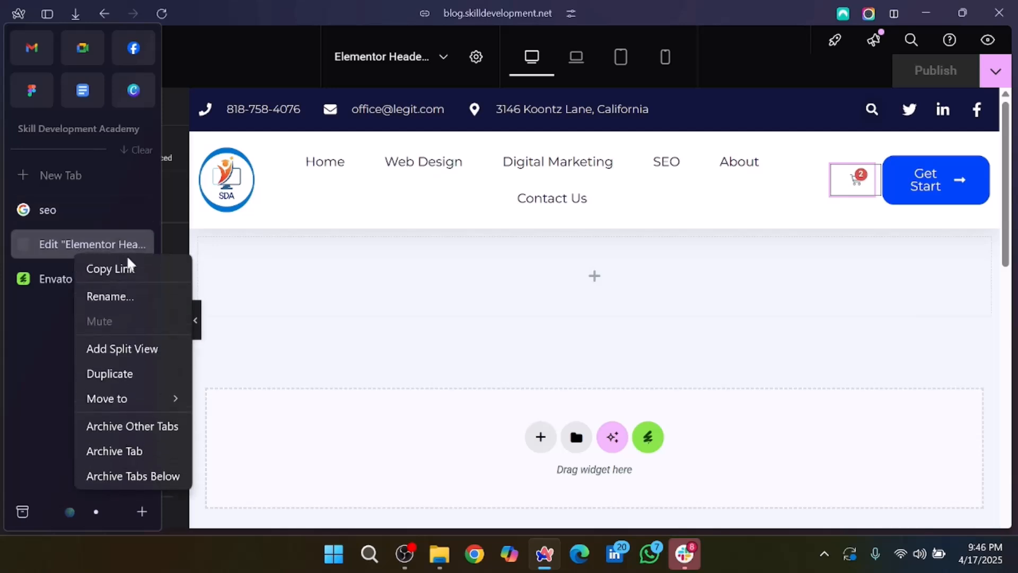
left_click(151, 375)
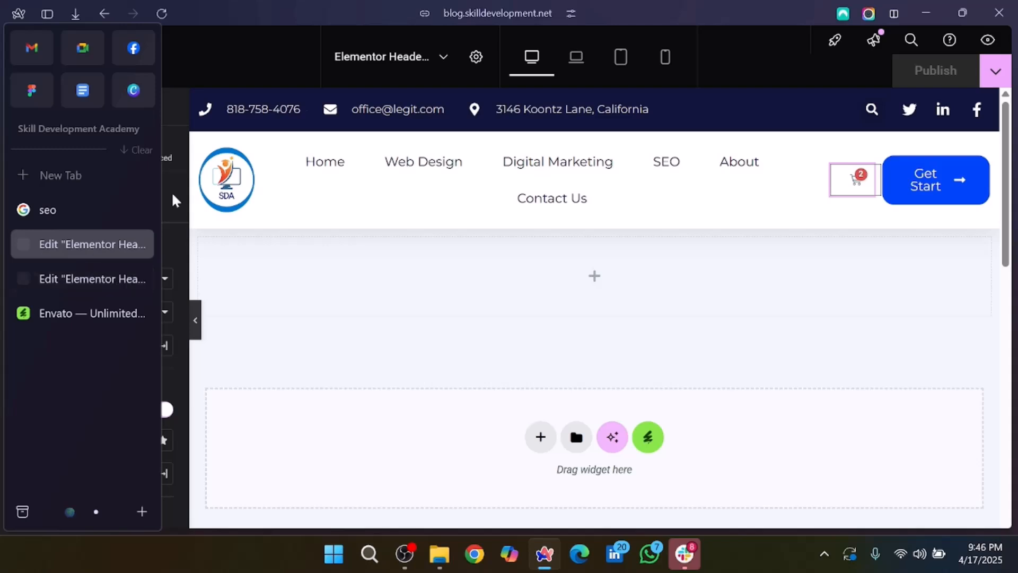
left_click(497, 13)
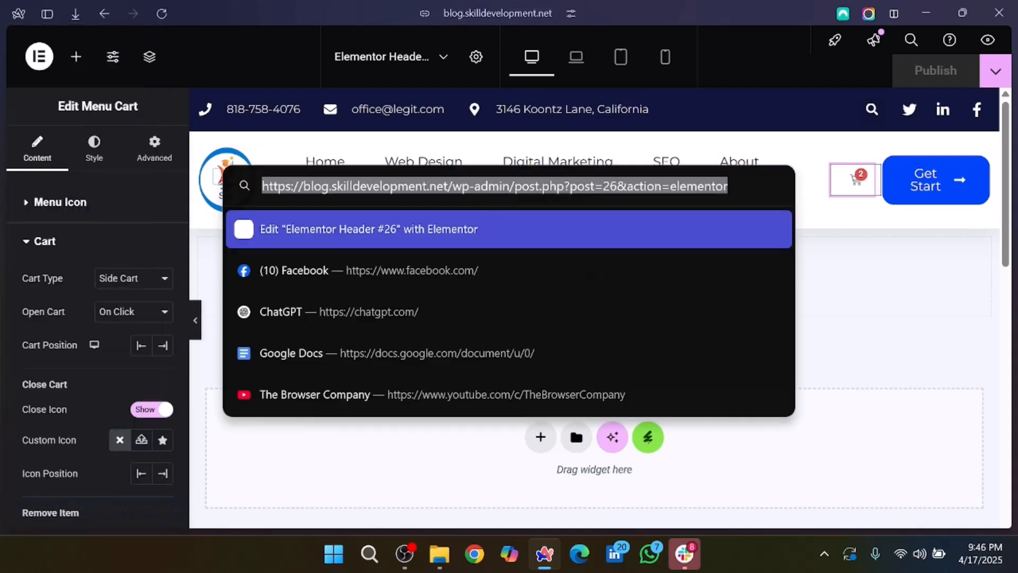
left_click_drag(451, 186, 730, 186)
key("BackSpace")
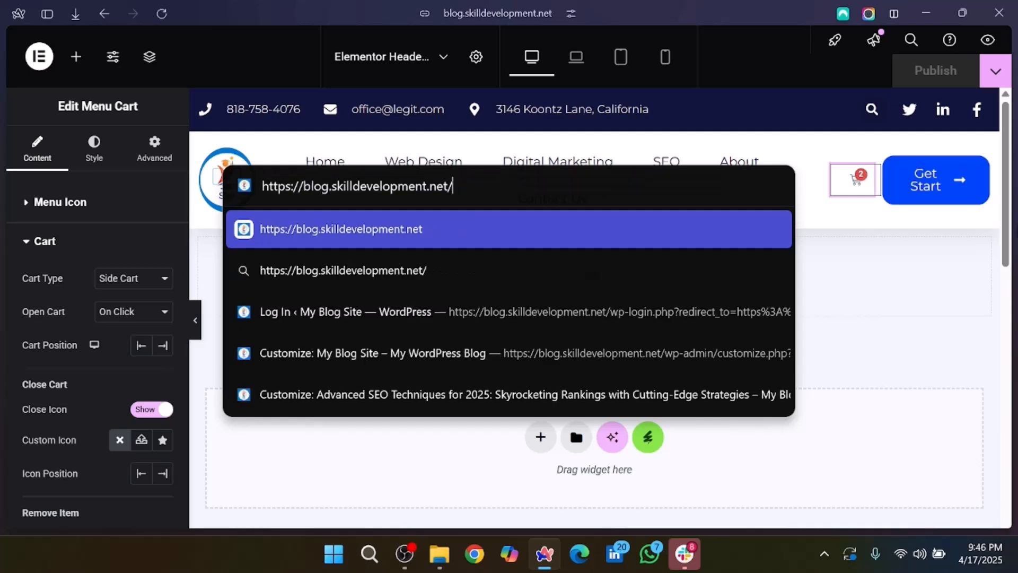
key("Return")
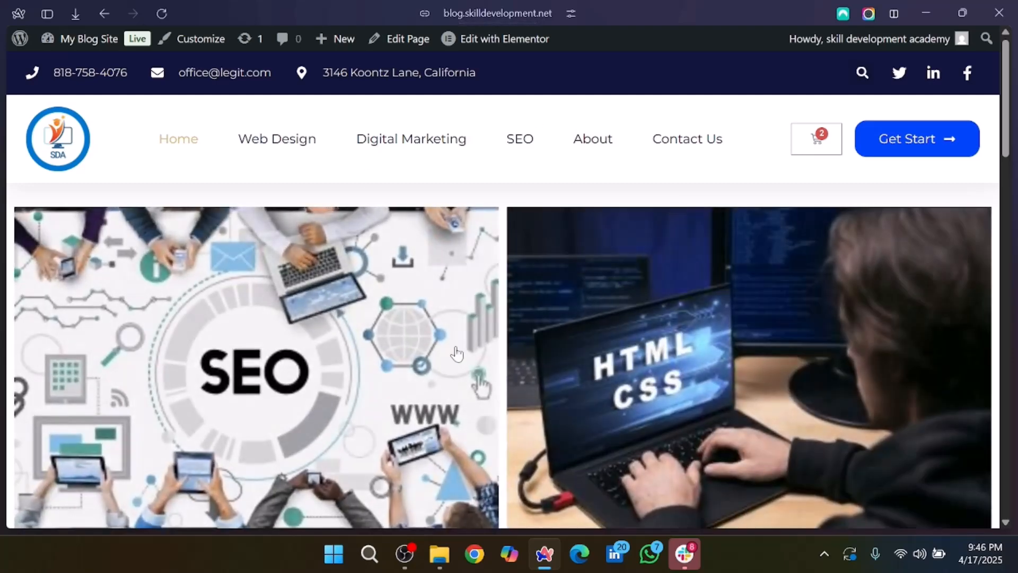
- Look over the live home page, open the side cart from the header, and view the full cart page down to its totals
scroll(463, 356, "down", 10)
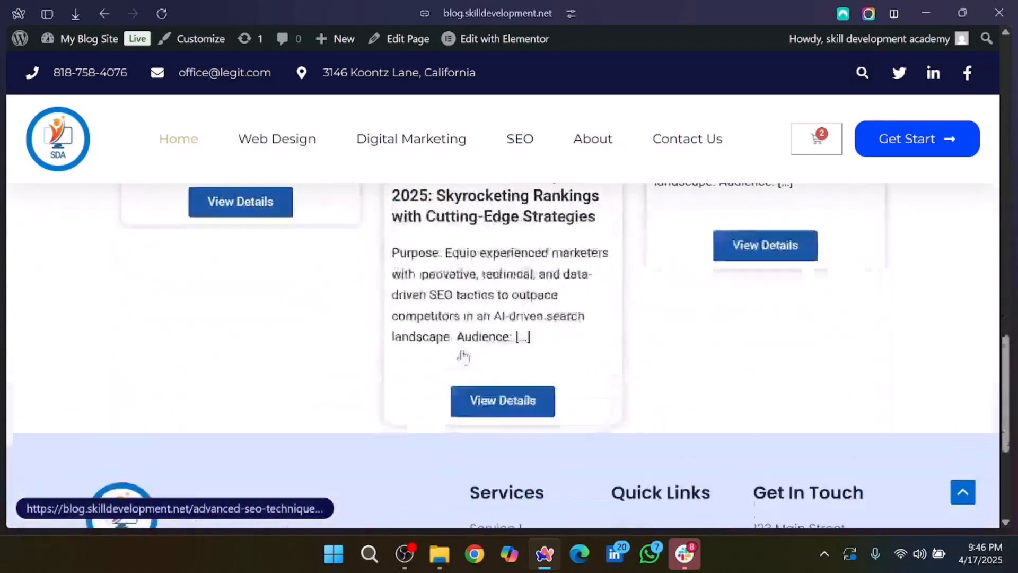
scroll(463, 356, "up", 15)
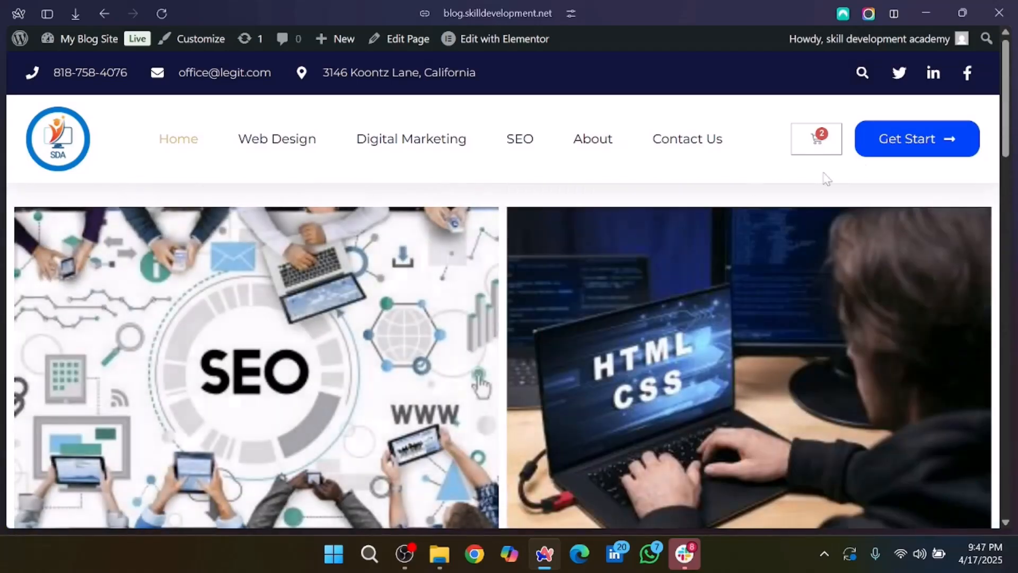
left_click(814, 142)
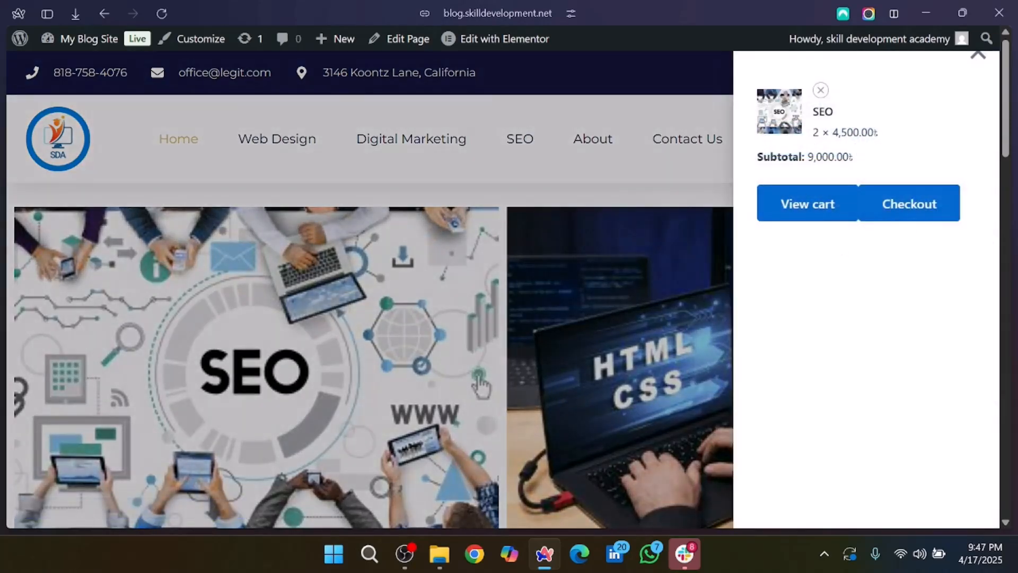
left_click(801, 219)
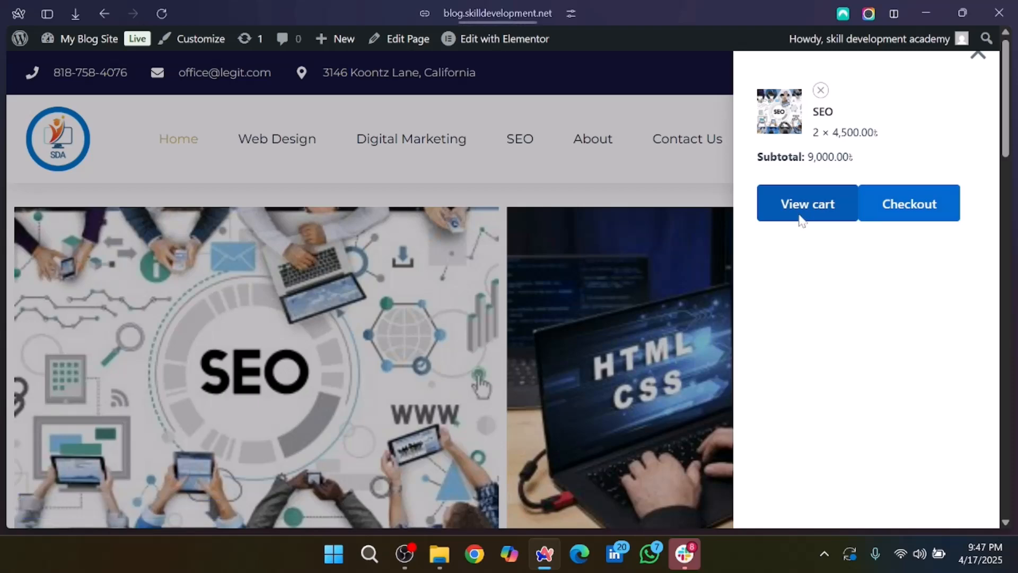
scroll(348, 373, "down", 4)
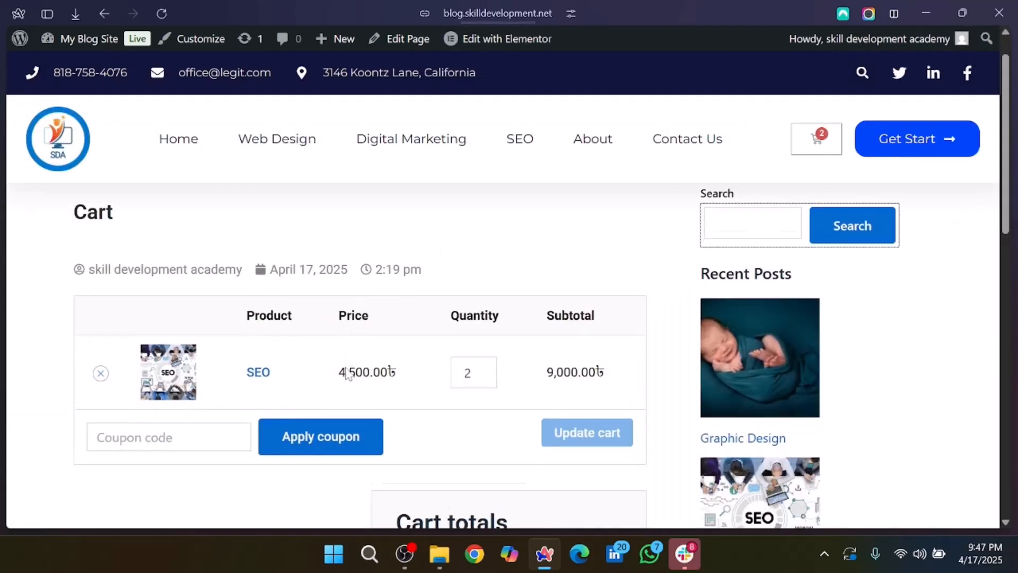
scroll(445, 416, "down", 4)
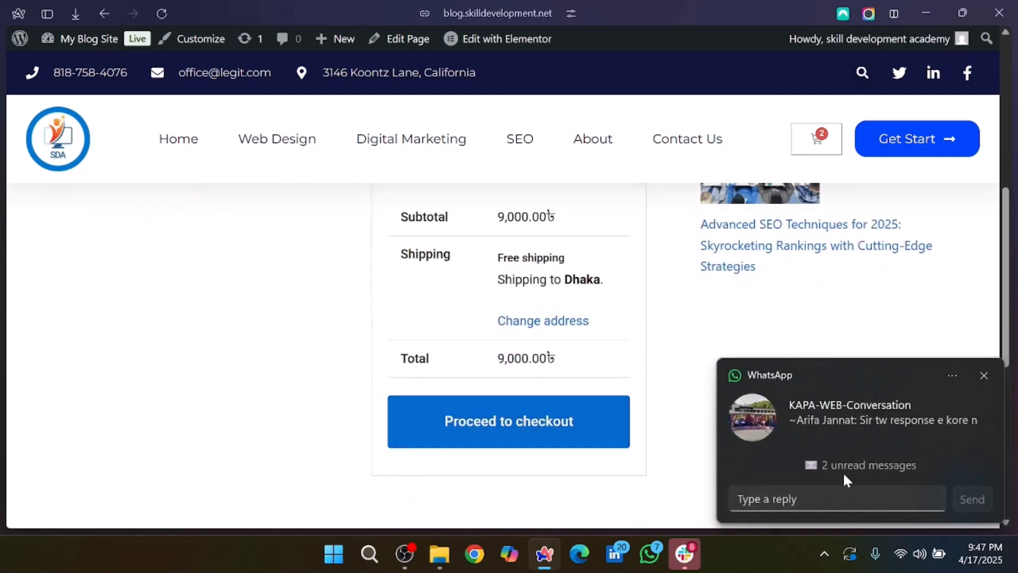
- Send the quick reply "hobe" to the incoming WhatsApp group message
left_click(837, 500)
type("o")
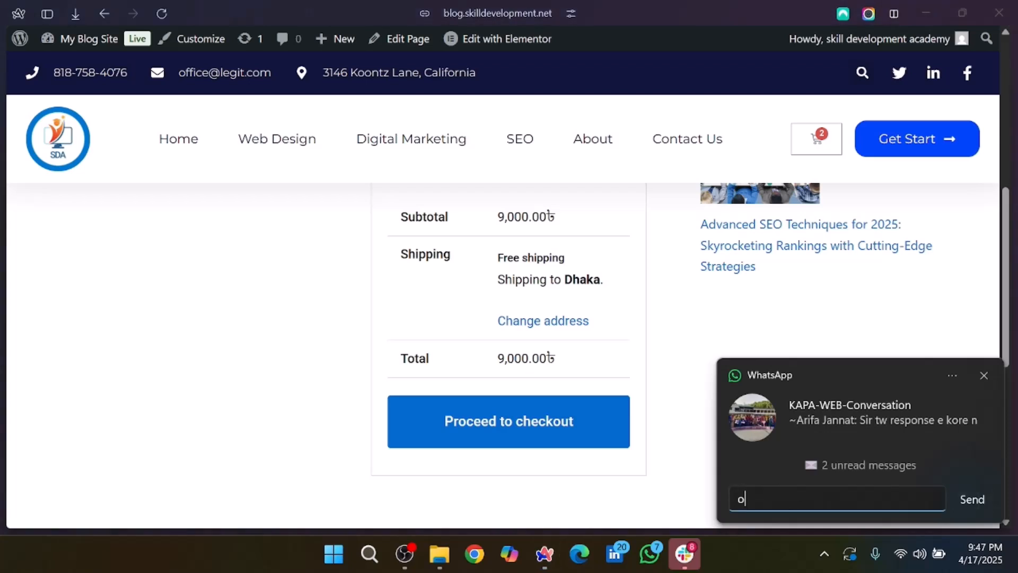
key("BackSpace")
type("hobe")
left_click(972, 497)
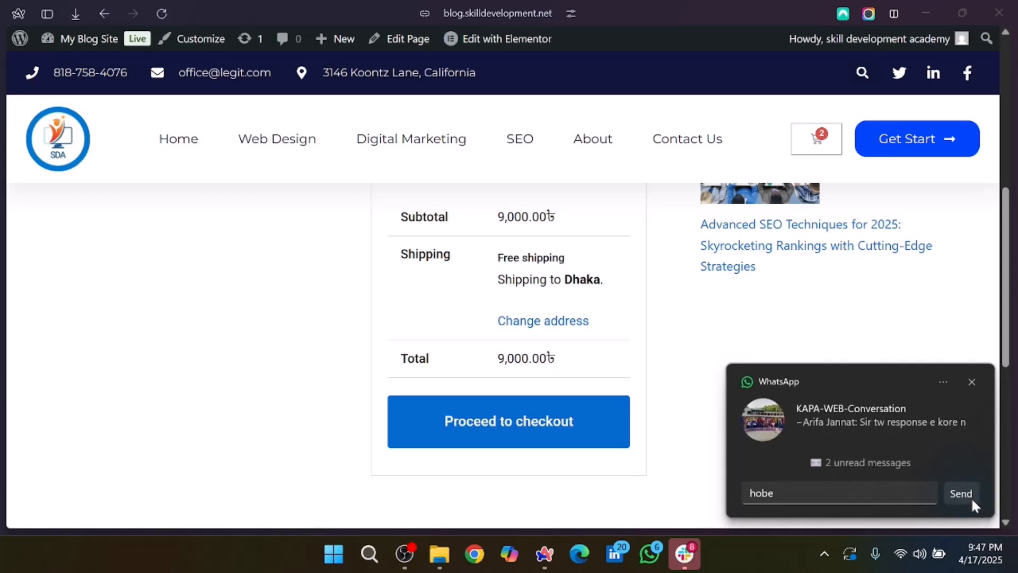
- Open the Cart page for editing and go through its page settings to the template option
scroll(653, 286, "up", 5)
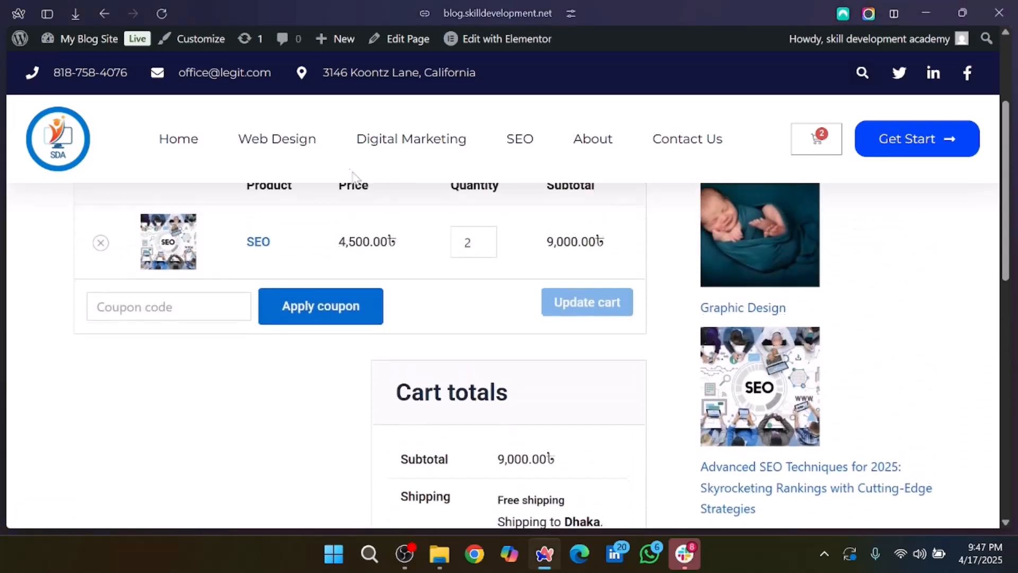
left_click(396, 47)
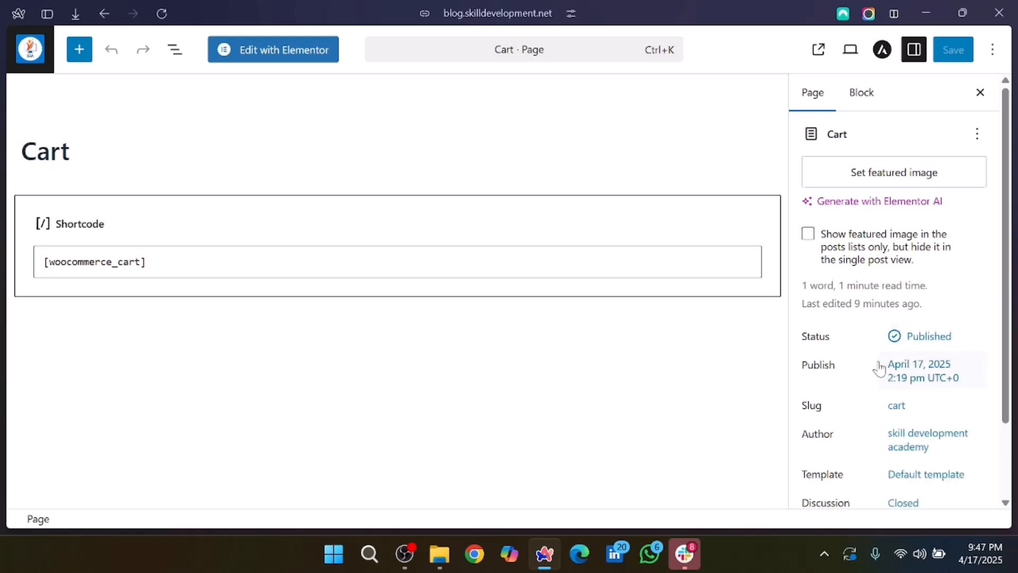
scroll(878, 368, "down", 2)
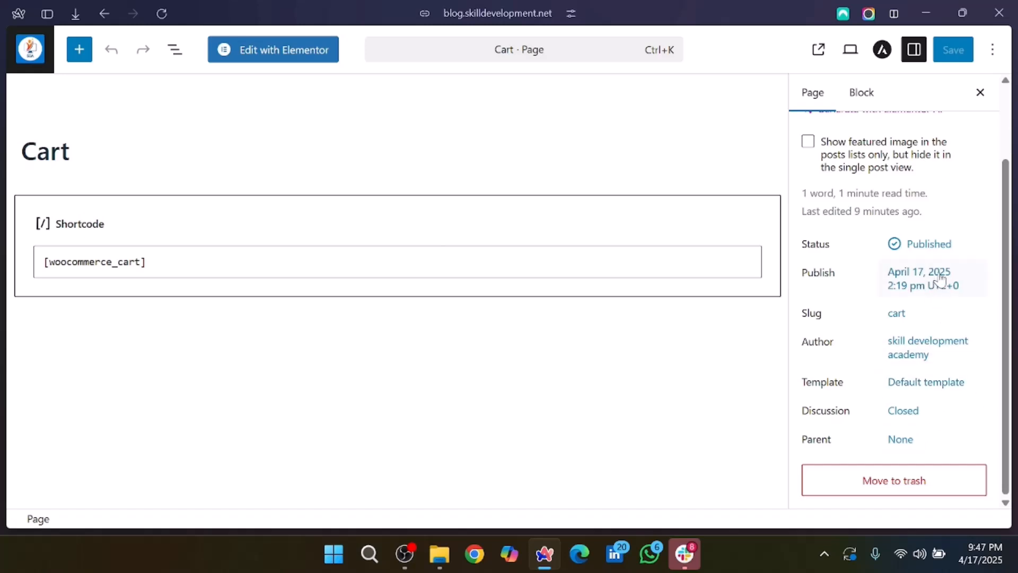
scroll(938, 280, "up", 2)
scroll(936, 280, "down", 2)
- Set the Cart page's template to Elementor Full Width, save the page, and close its settings sidebar
left_click(928, 385)
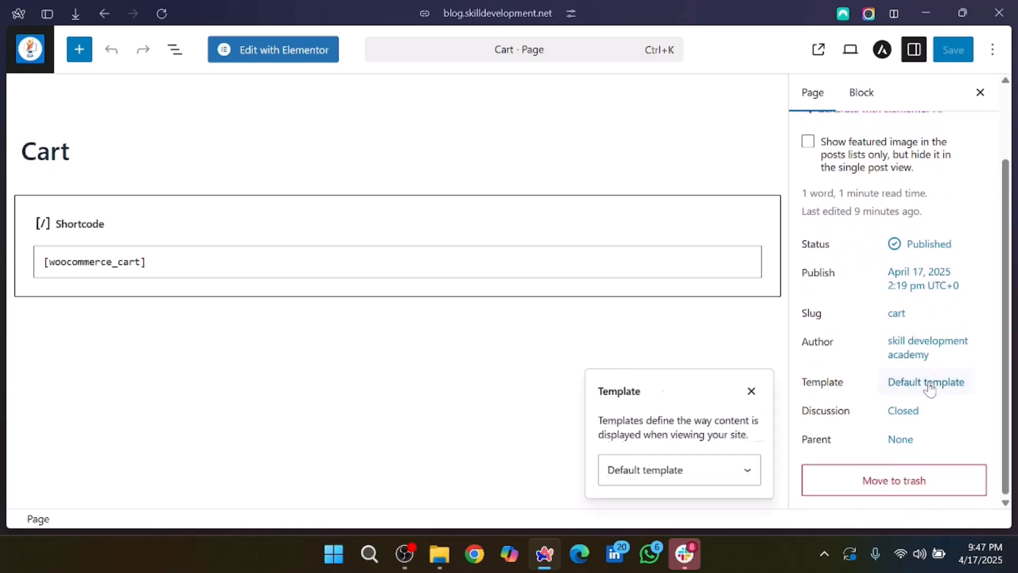
left_click(684, 470)
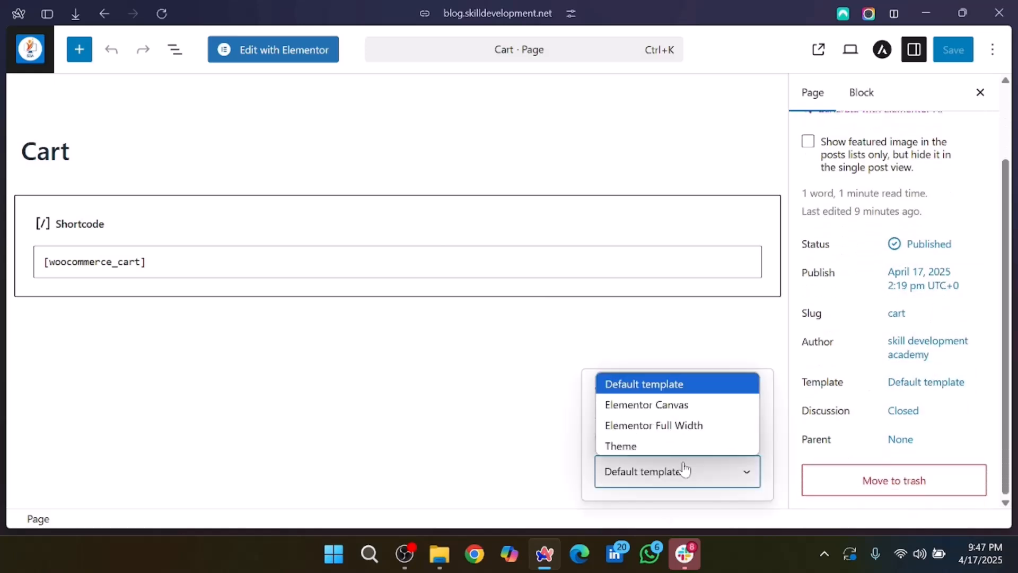
left_click(690, 427)
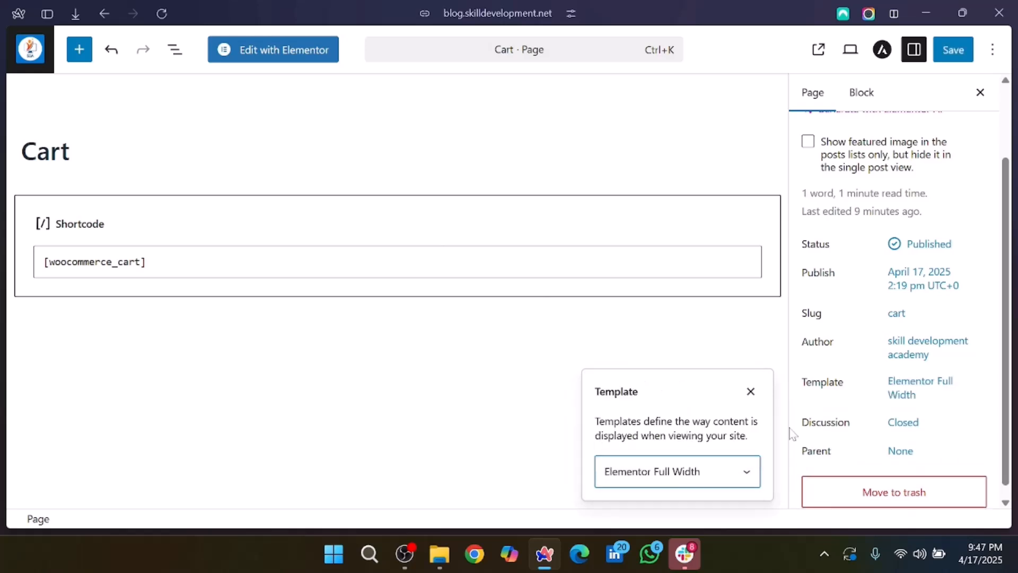
left_click(953, 52)
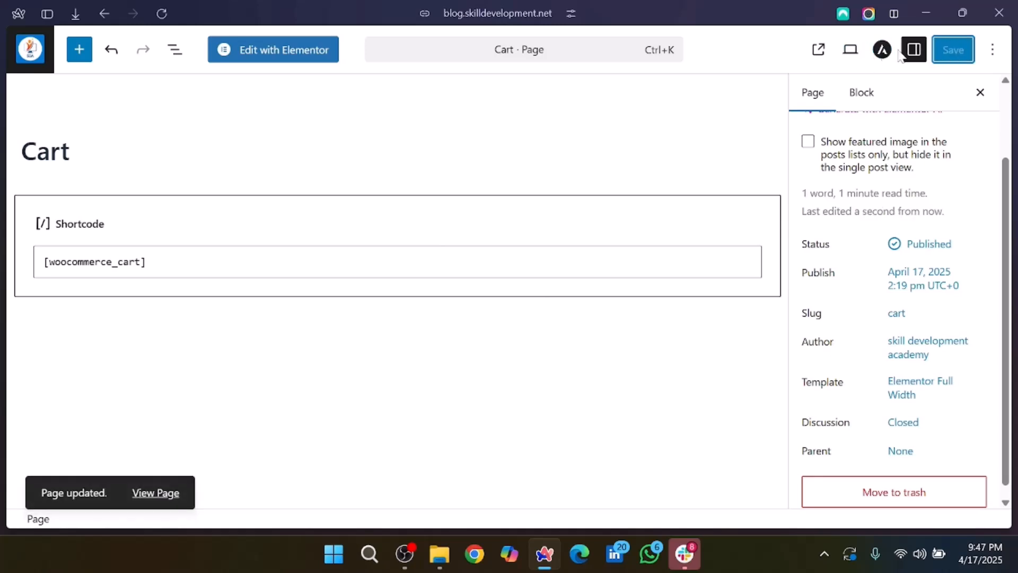
left_click(980, 92)
- Leave the Cart page editor for the Pages list and visit the live store
mouse_move(2, 203)
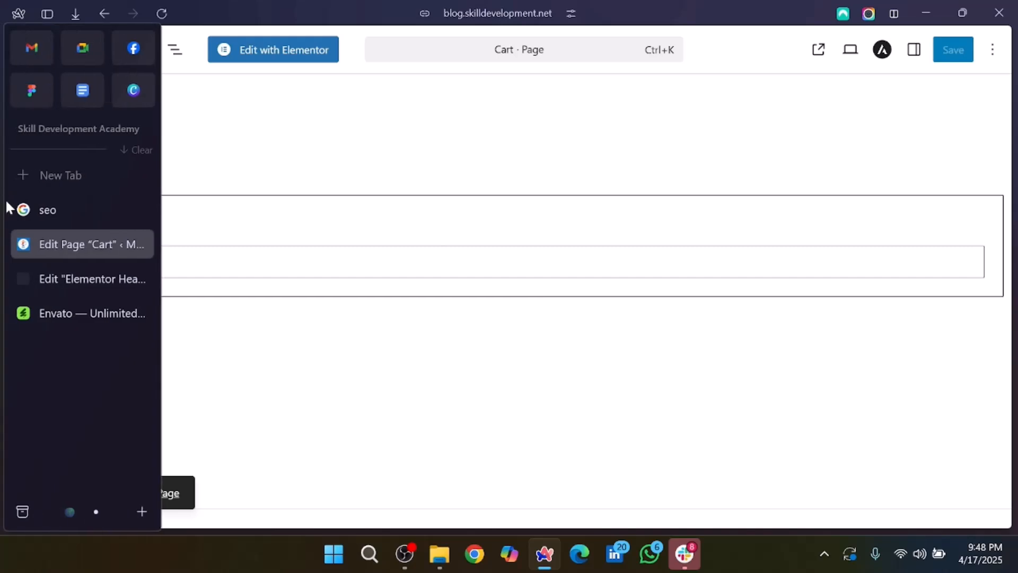
mouse_move(1, 316)
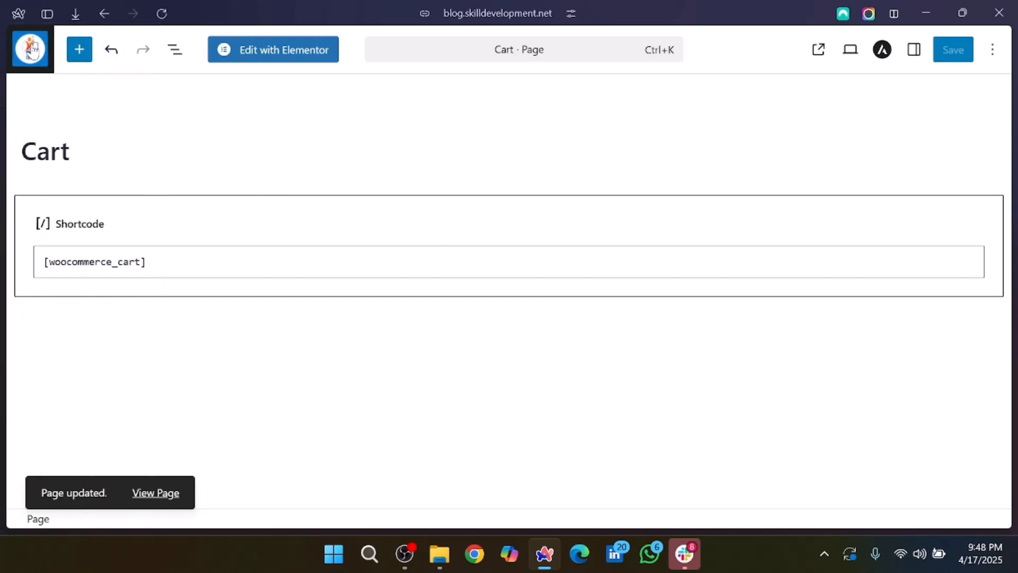
left_click(30, 49)
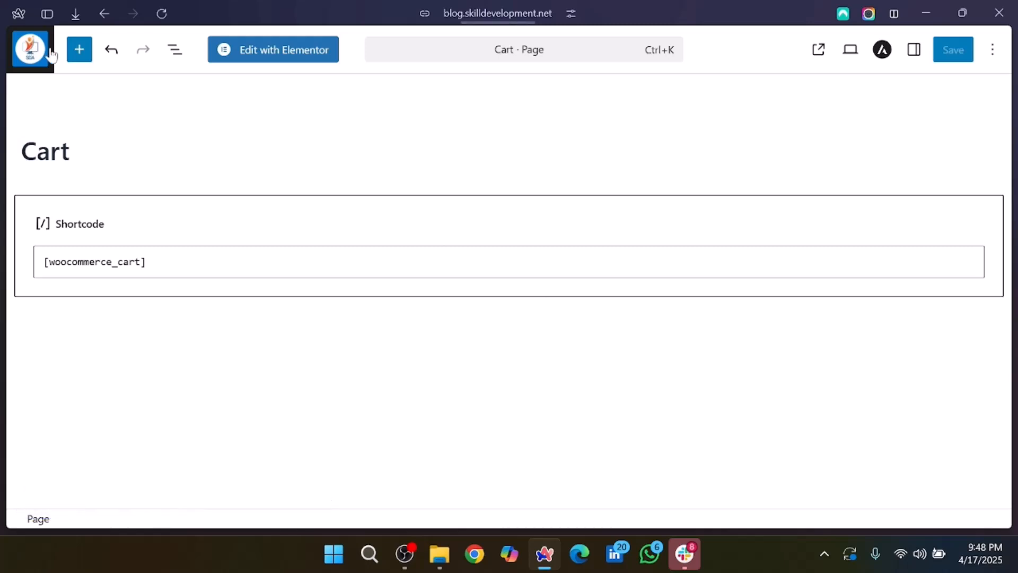
mouse_move(67, 40)
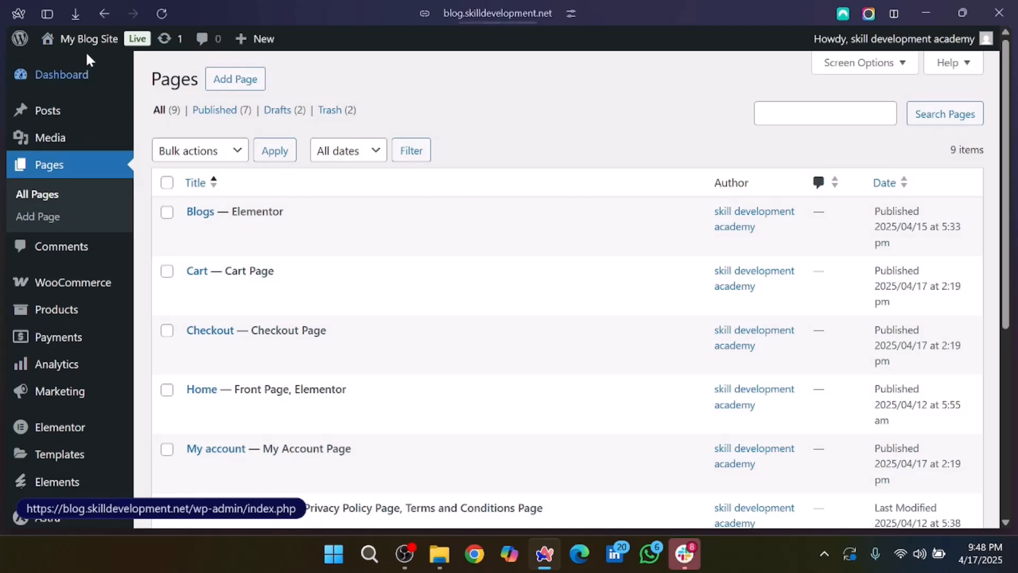
mouse_move(85, 40)
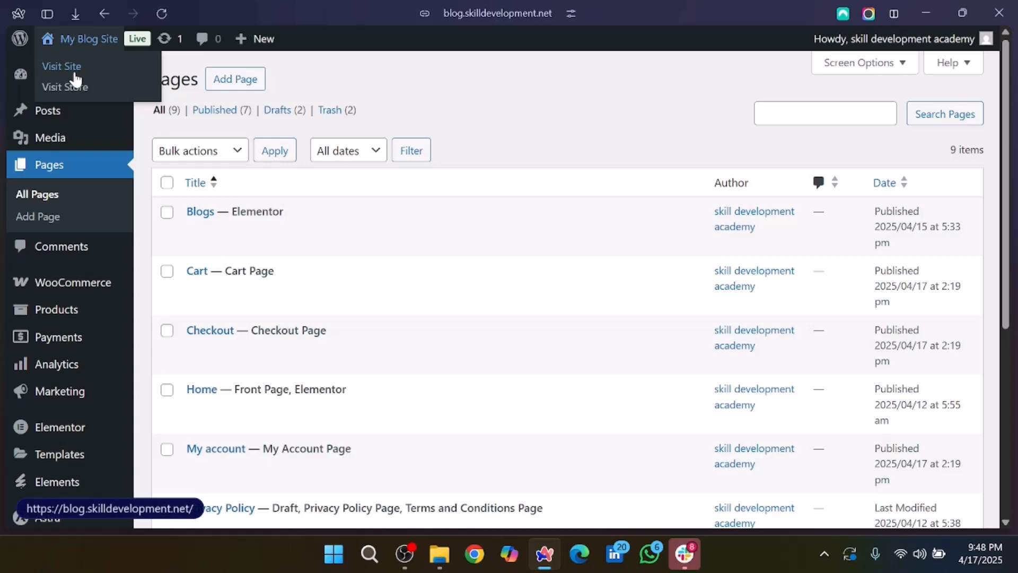
left_click(74, 86)
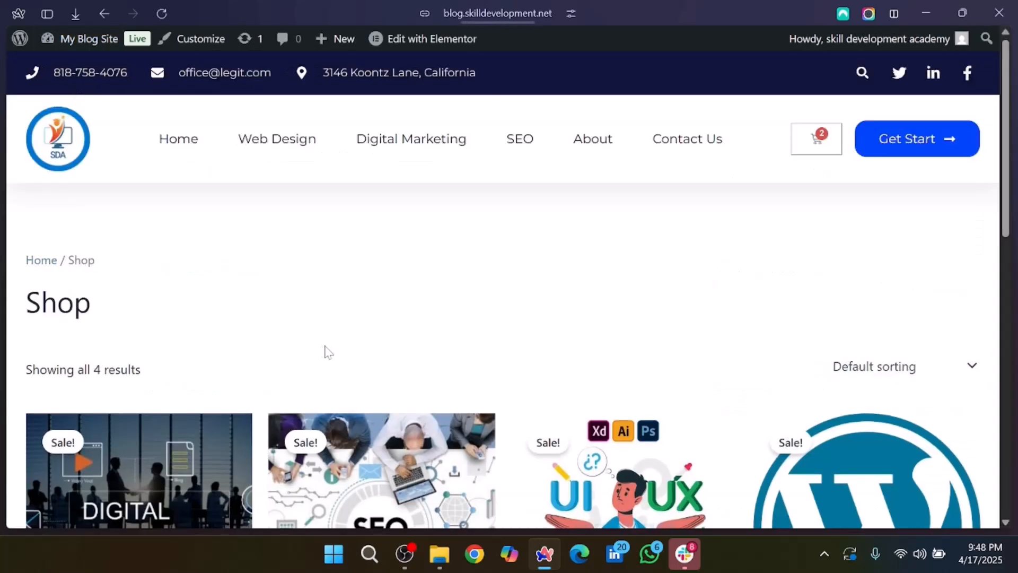
- Add the UI/UX Design product to the cart from the shop page and open the side cart
scroll(329, 351, "down", 4)
scroll(326, 353, "down", 3)
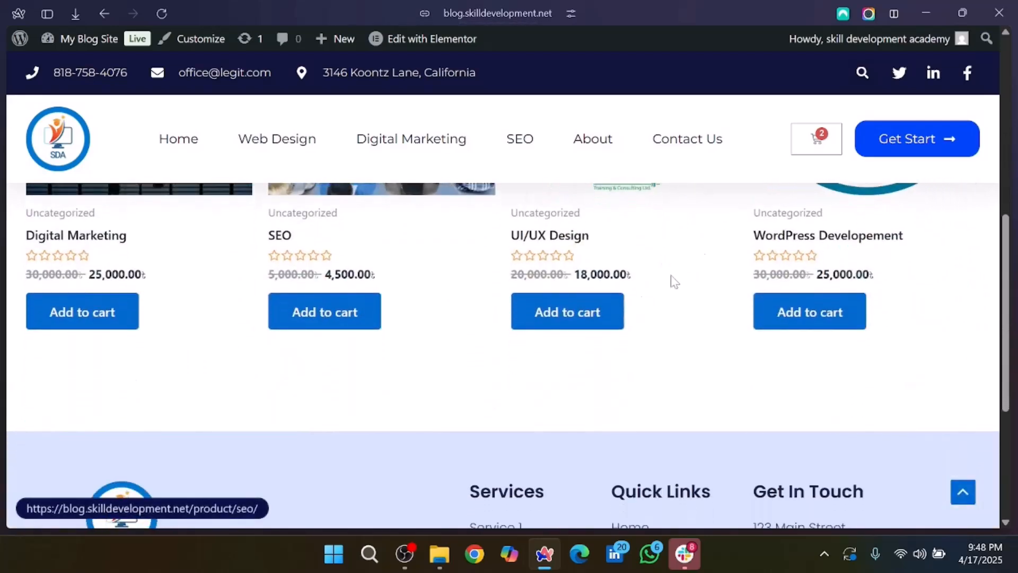
left_click(561, 318)
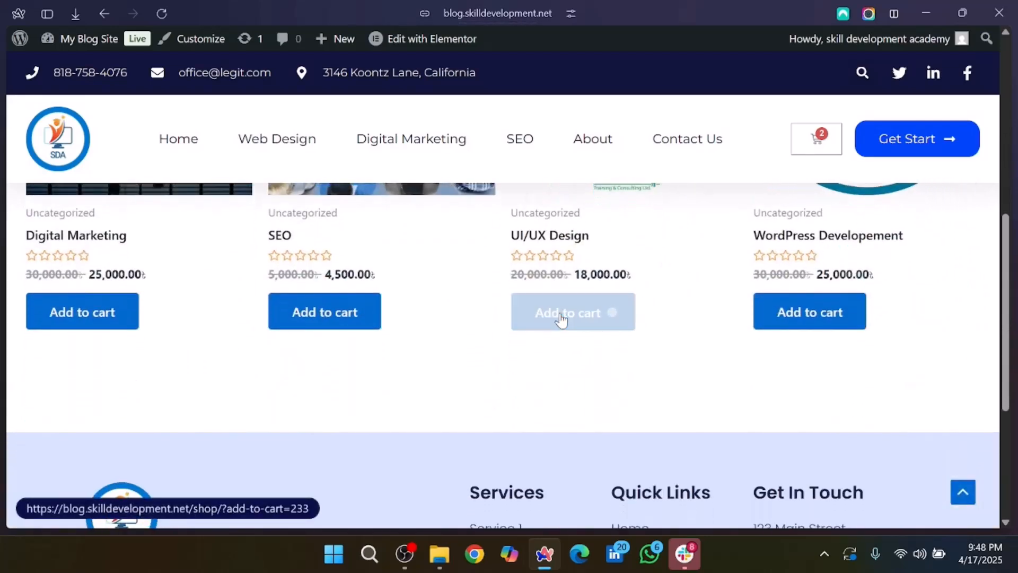
left_click(822, 139)
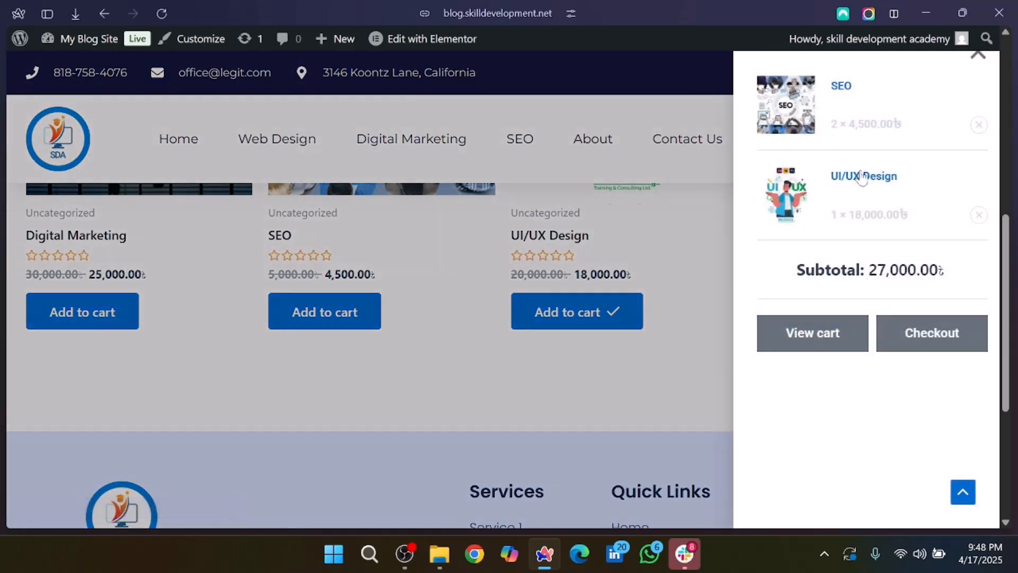
scroll(862, 178, "up", 2)
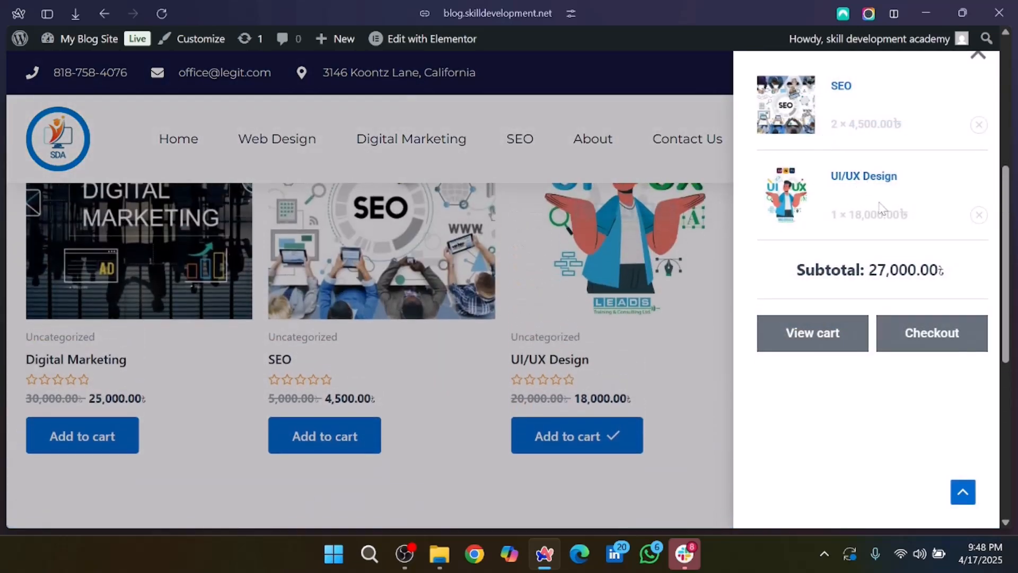
- Open the full cart page from the side cart and check its layout from the product table to the checkout button
left_click(796, 336)
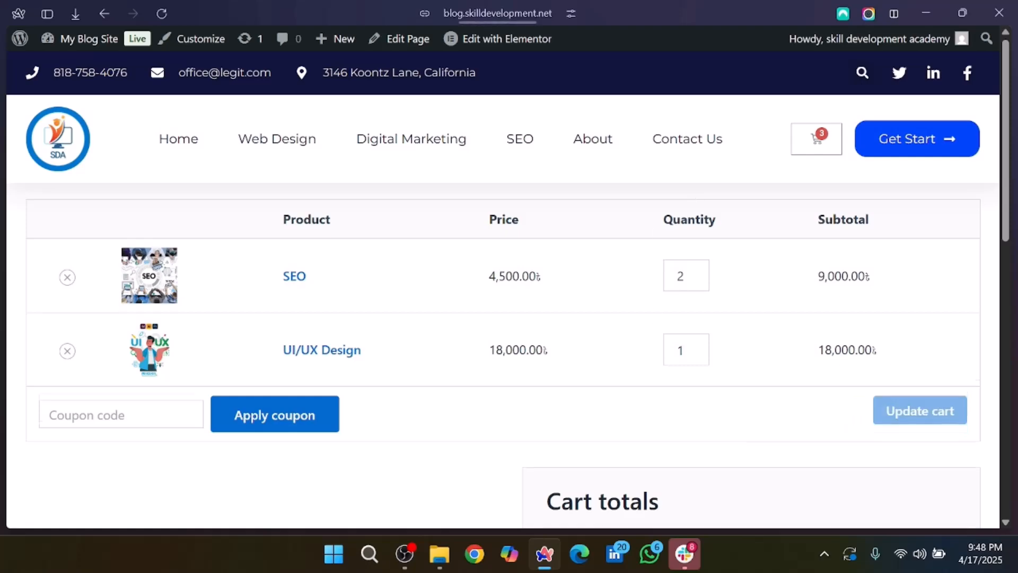
scroll(859, 372, "down", 5)
scroll(880, 387, "down", 4)
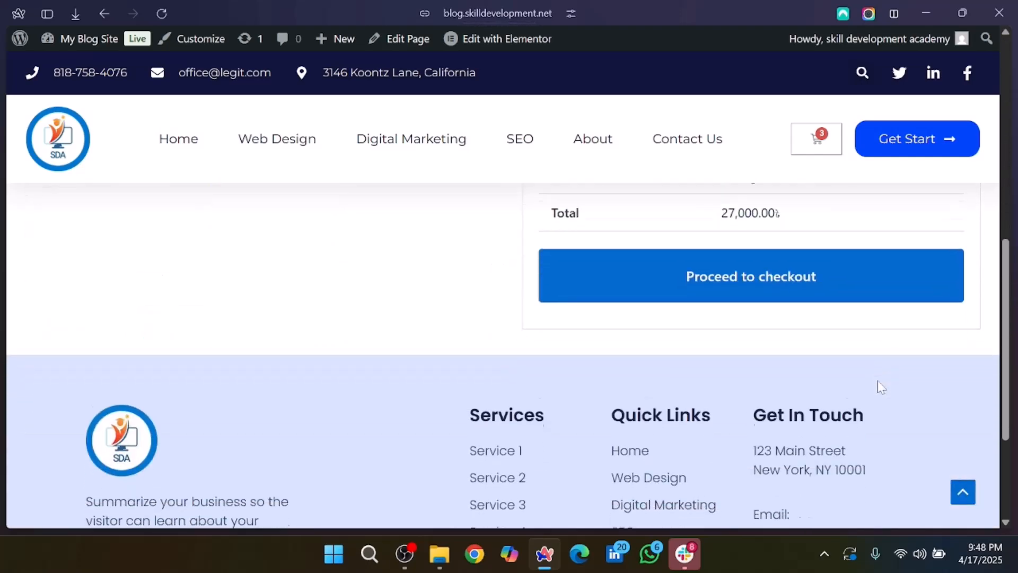
scroll(881, 387, "up", 10)
scroll(812, 454, "down", 8)
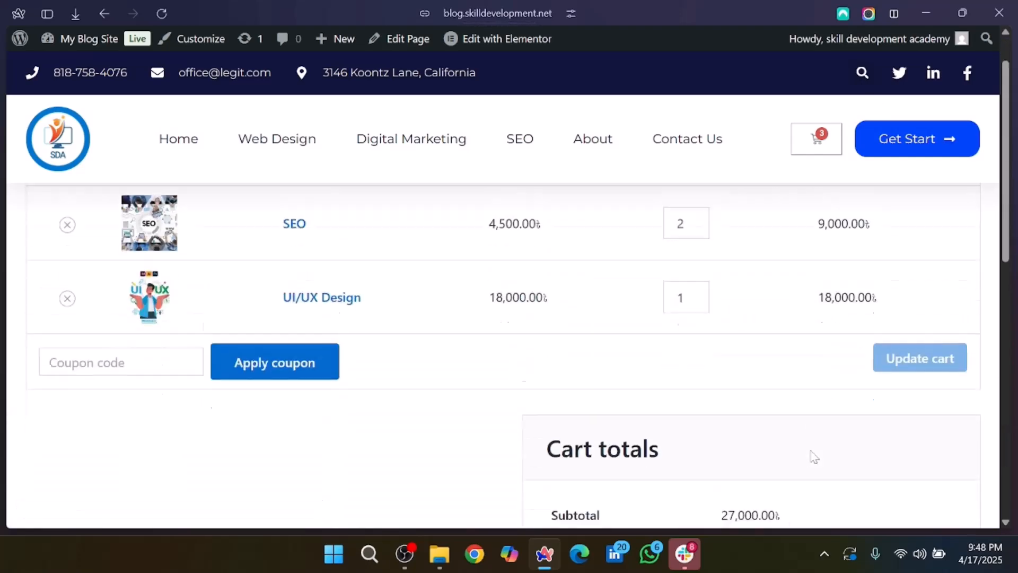
scroll(811, 455, "up", 8)
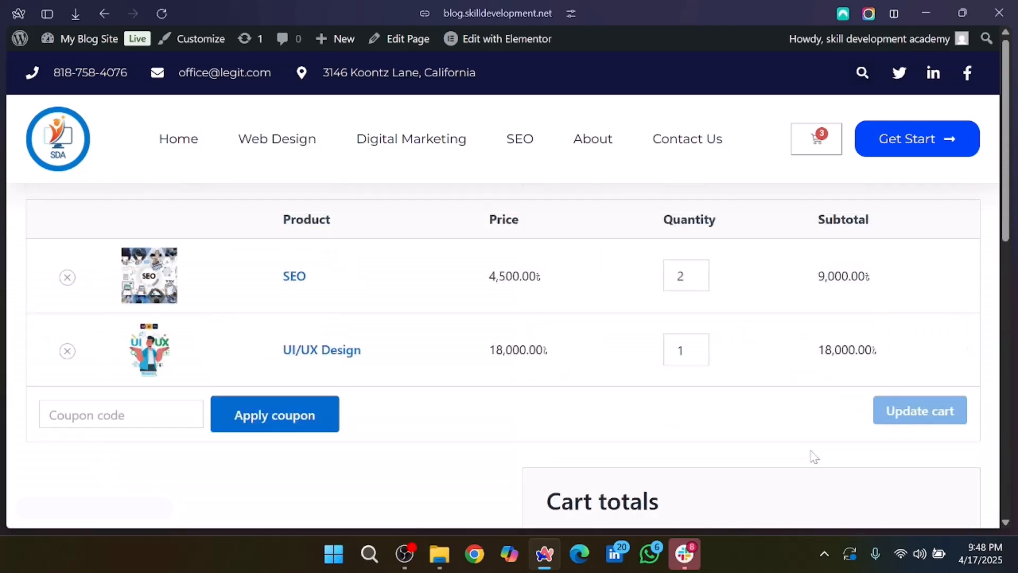
- Proceed to checkout from the cart page and open the Checkout page in the page editor
scroll(771, 437, "down", 1)
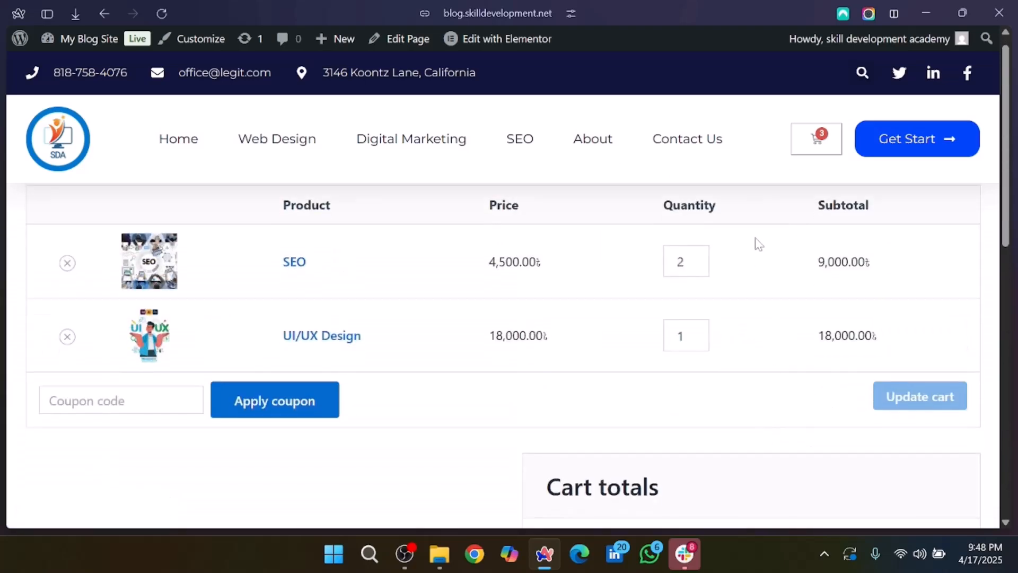
scroll(654, 320, "down", 6)
left_click(736, 366)
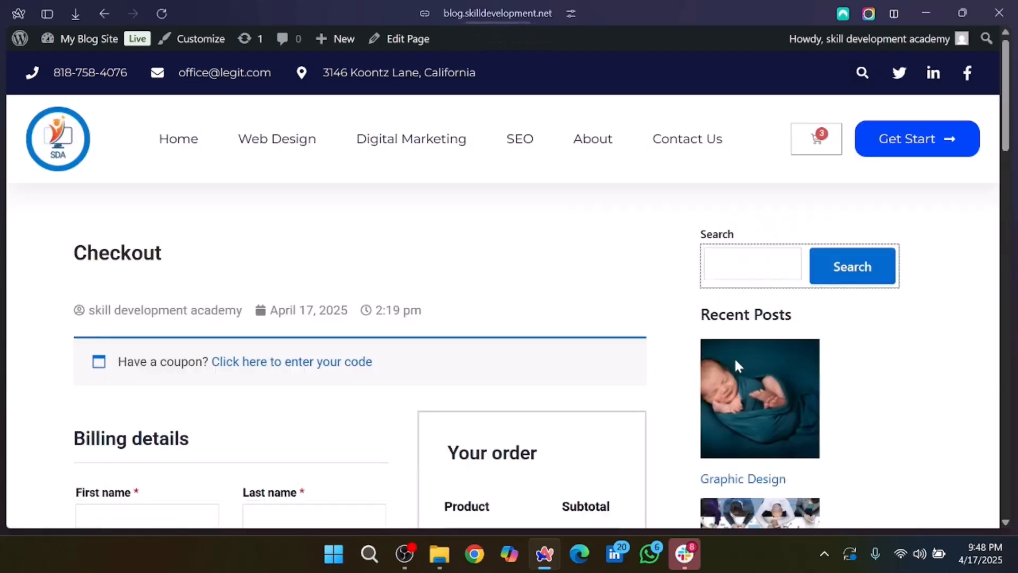
left_click(394, 43)
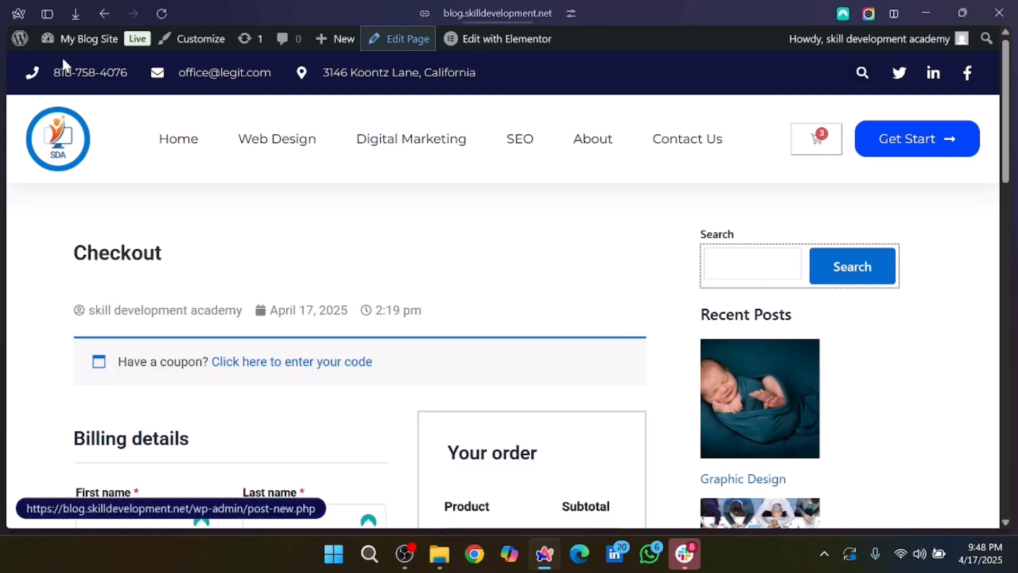
mouse_move(69, 40)
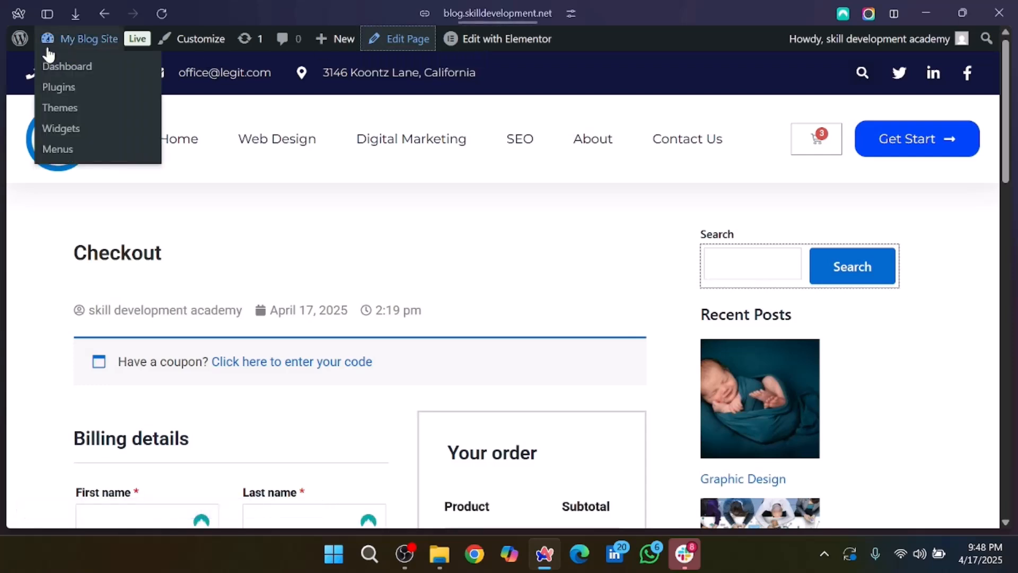
left_click(88, 124)
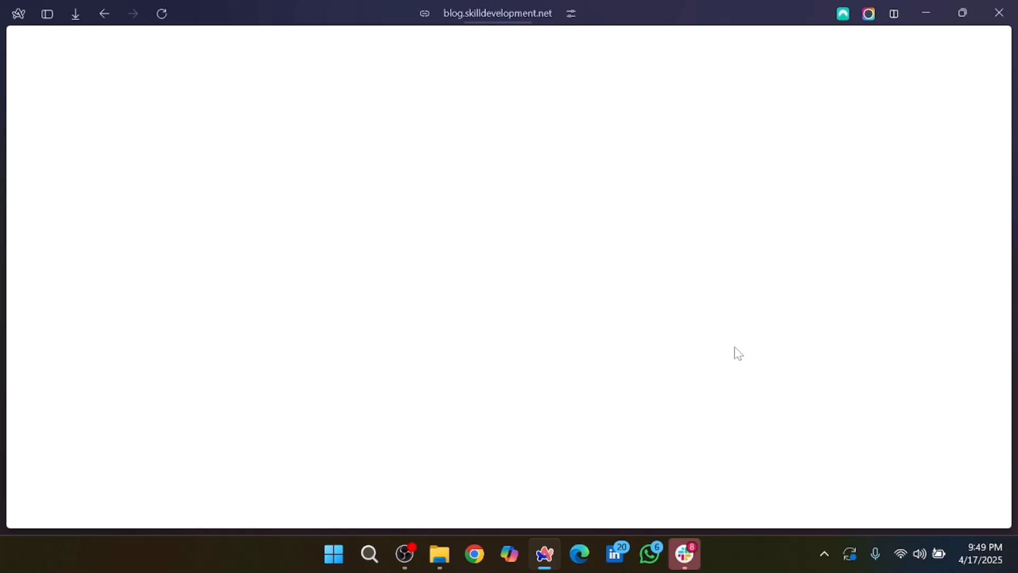
- Set the Checkout page's template to Elementor Full Width and save the page
mouse_move(1, 213)
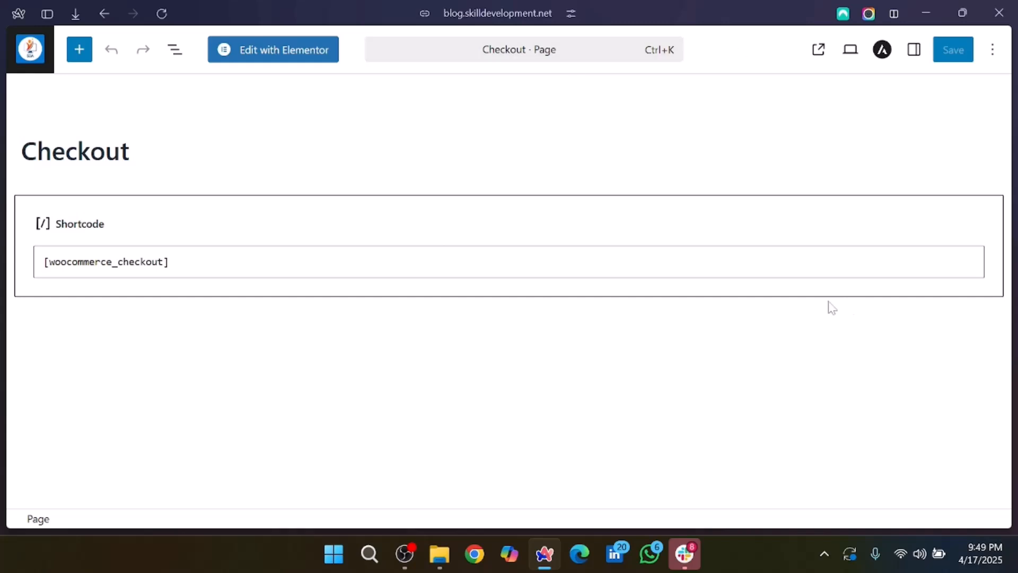
left_click(913, 51)
scroll(836, 435, "down", 1)
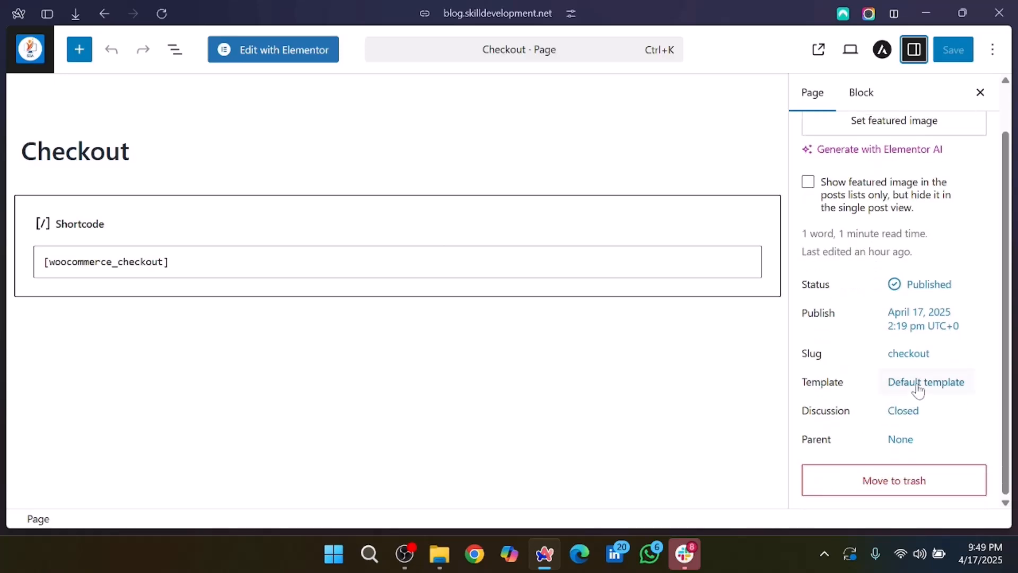
left_click(916, 384)
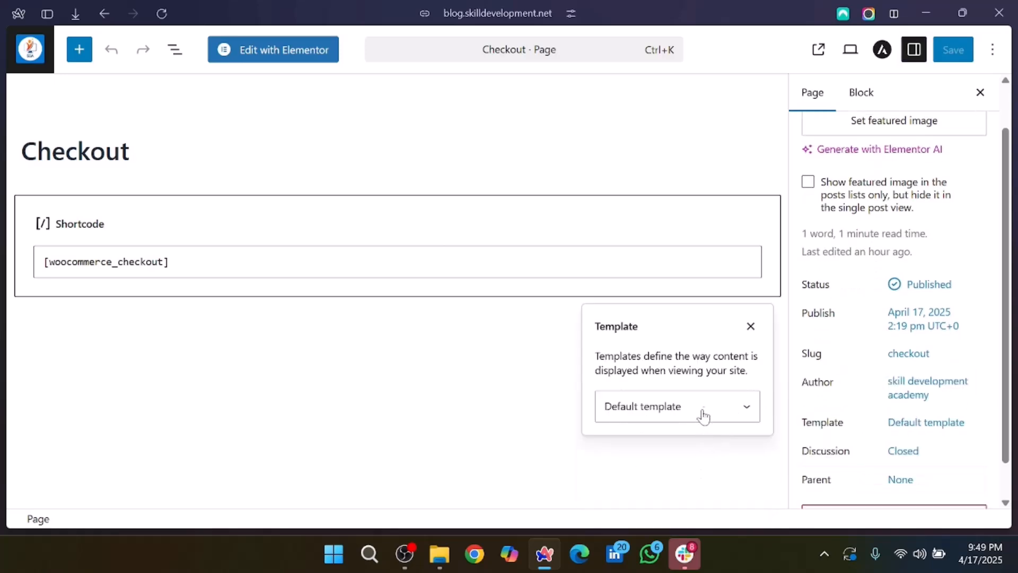
left_click(706, 413)
left_click(705, 474)
left_click(950, 51)
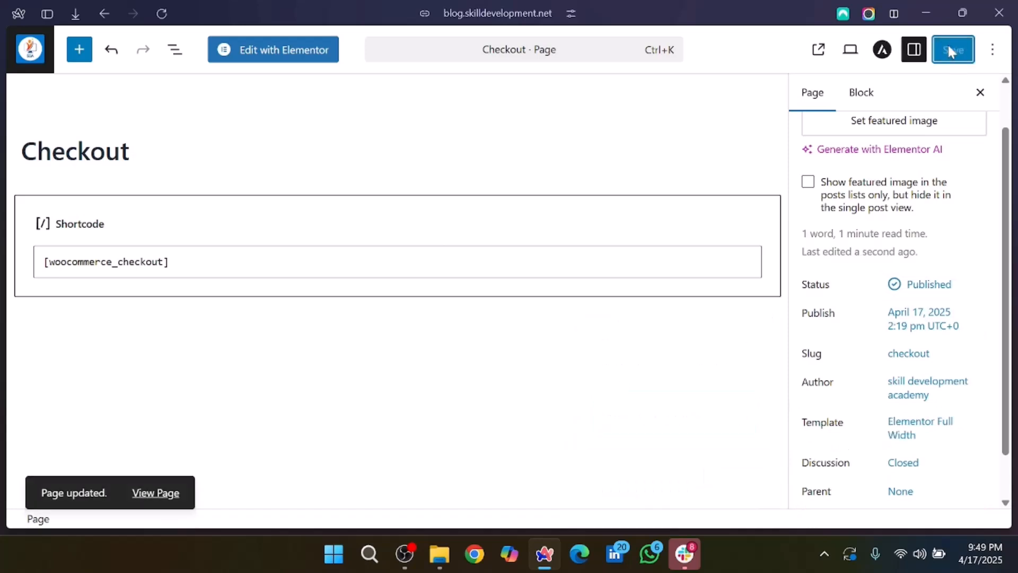
- View the updated Checkout page live and check its layout from the coupon notice and billing details to the order notes and order button
left_click(170, 494)
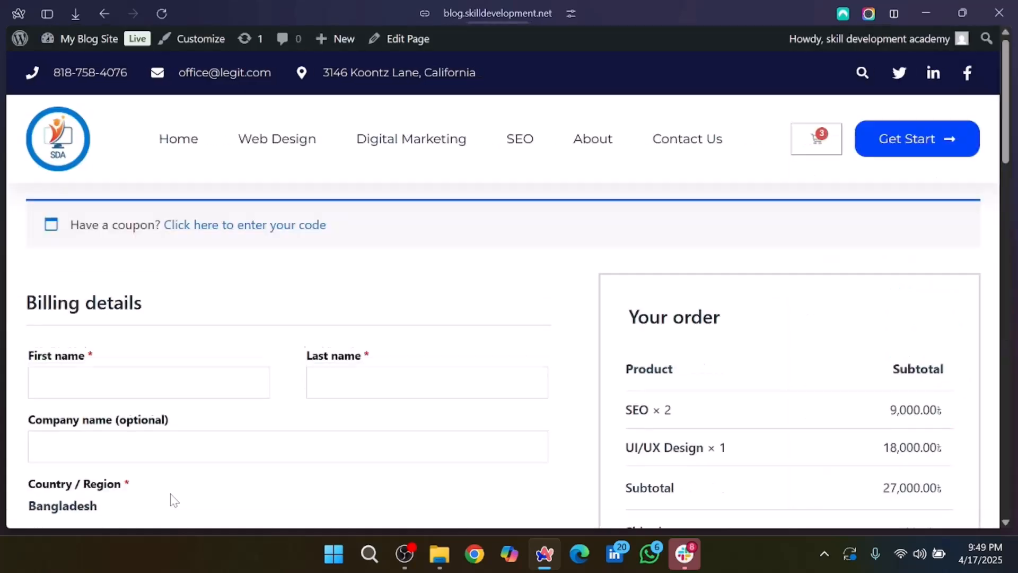
scroll(488, 317, "down", 15)
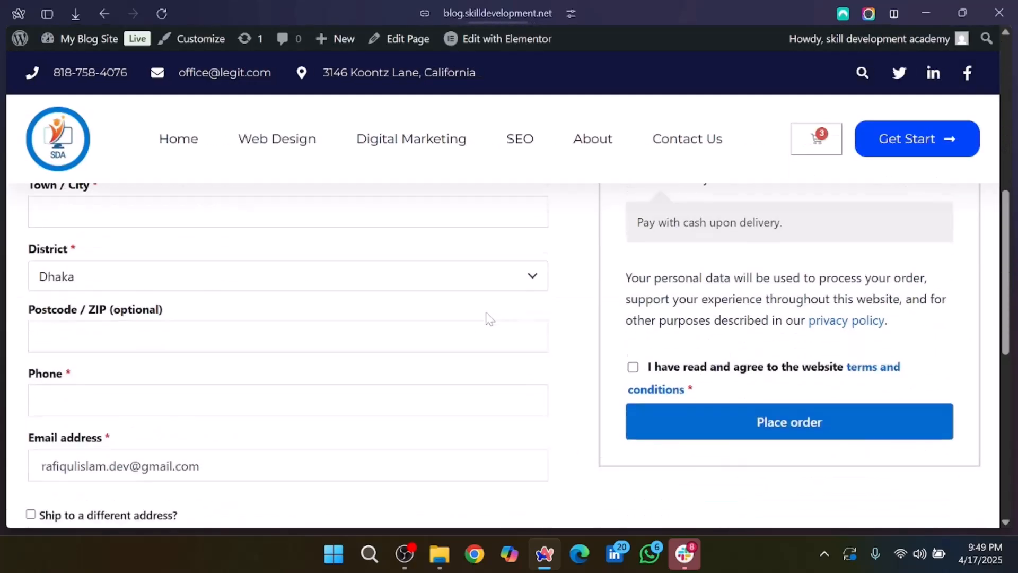
scroll(486, 318, "up", 15)
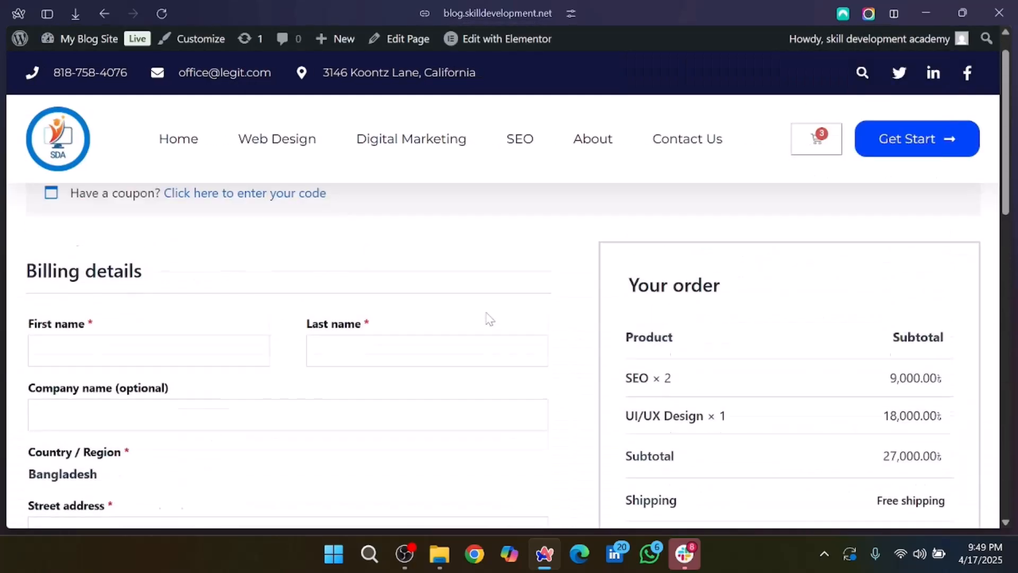
scroll(486, 318, "down", 3)
scroll(258, 455, "down", 10)
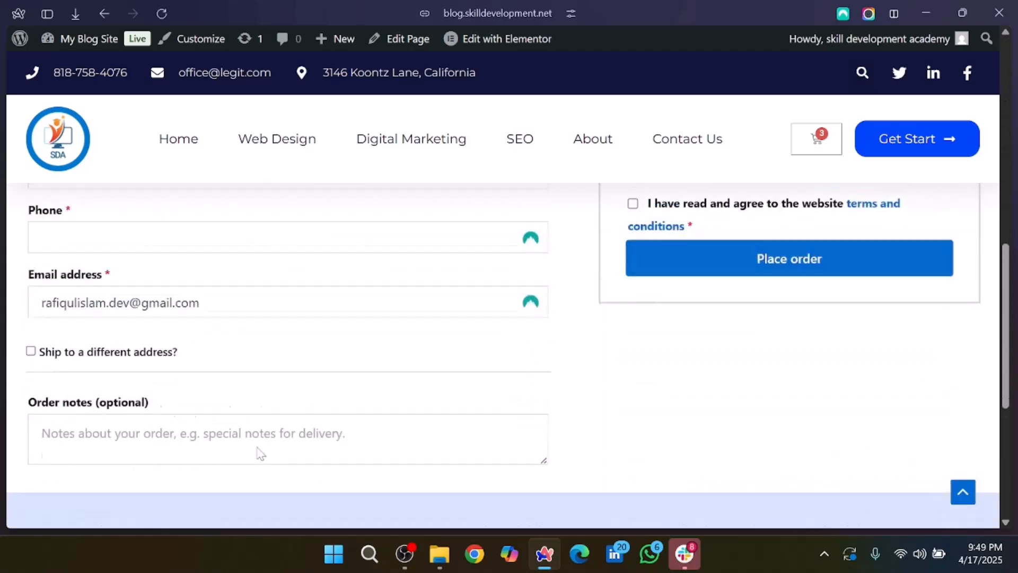
scroll(259, 453, "up", 6)
scroll(259, 454, "up", 8)
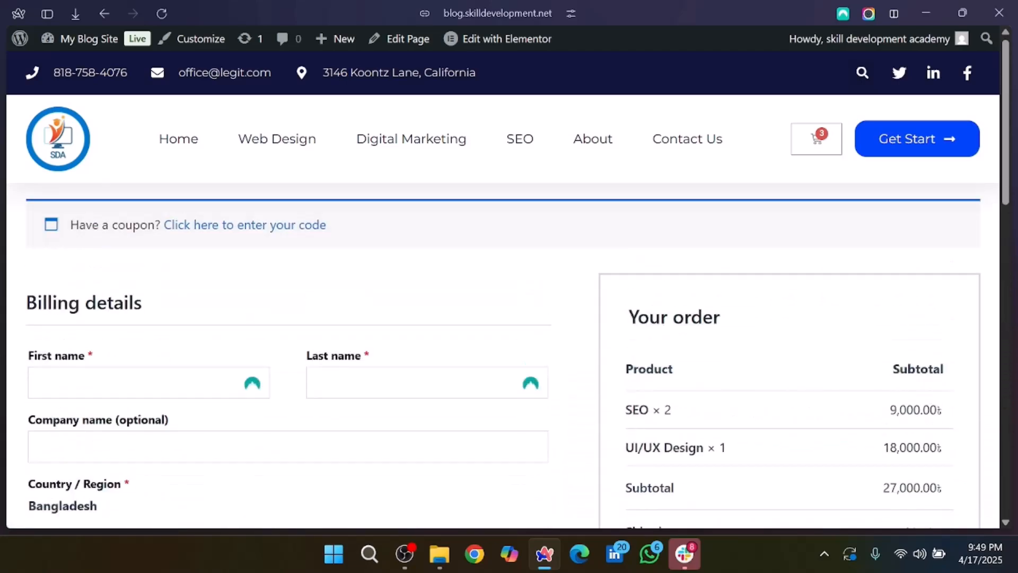
scroll(258, 454, "down", 15)
scroll(258, 455, "up", 15)
left_click(405, 554)
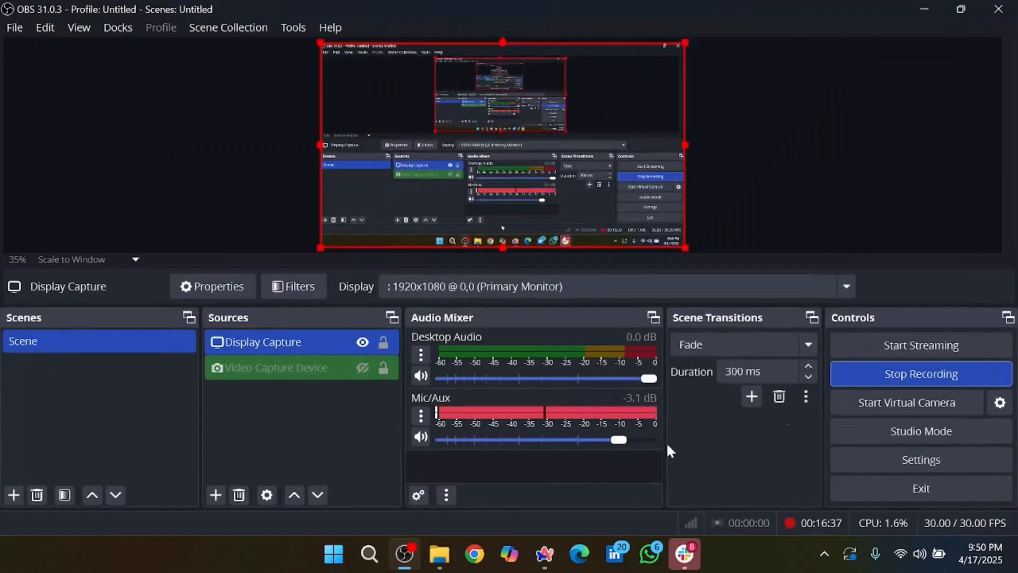